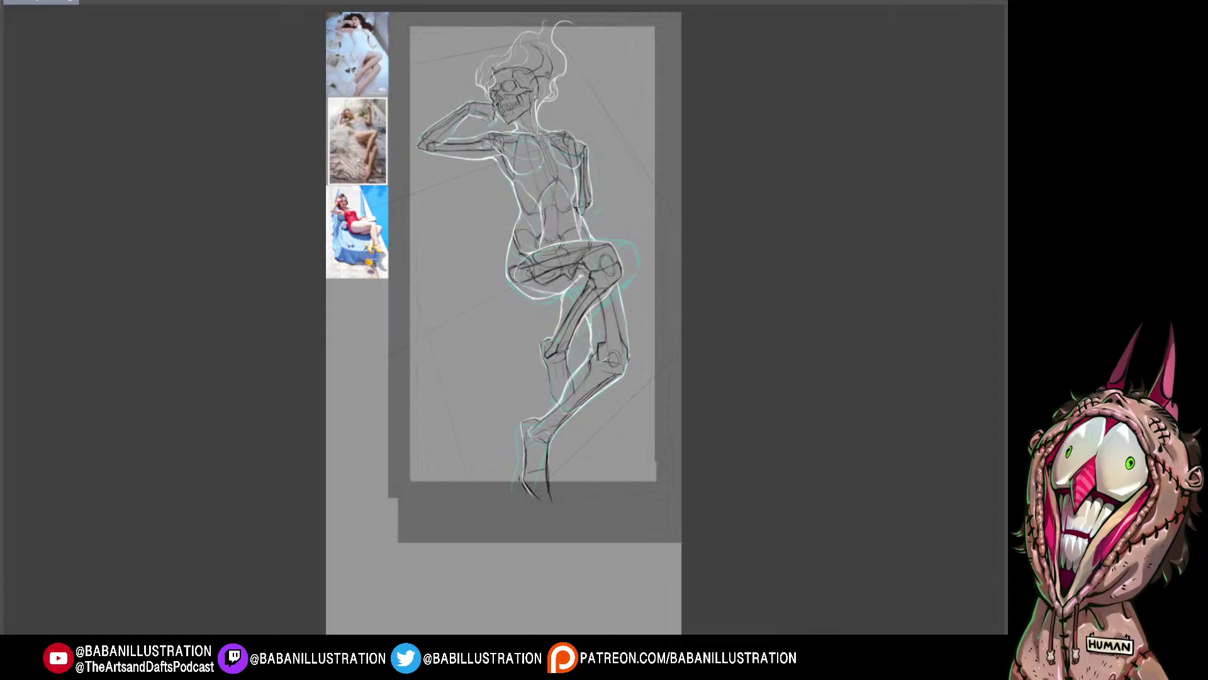
pyautogui.scroll(-2, 684, 416)
pyautogui.moveTo(683, 416)
pyautogui.mouseDown()
pyautogui.moveTo(681, 391)
pyautogui.moveTo(675, 411)
pyautogui.mouseUp()
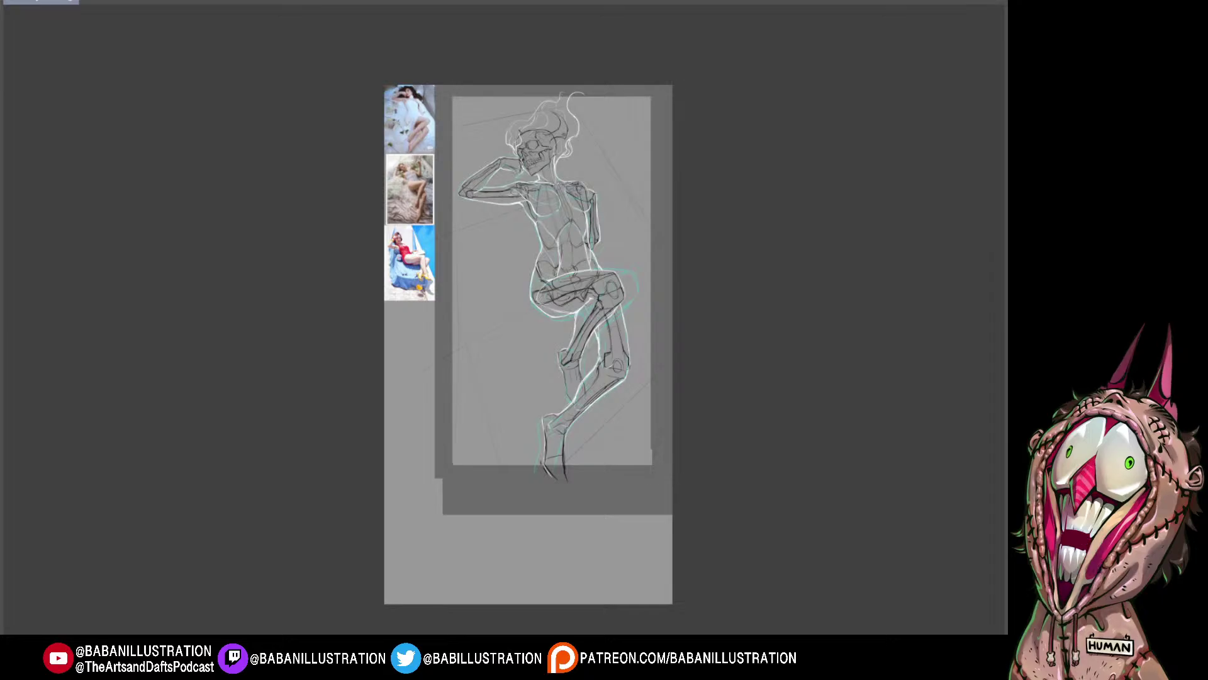
pyautogui.hotkey('ctrl', 'z')
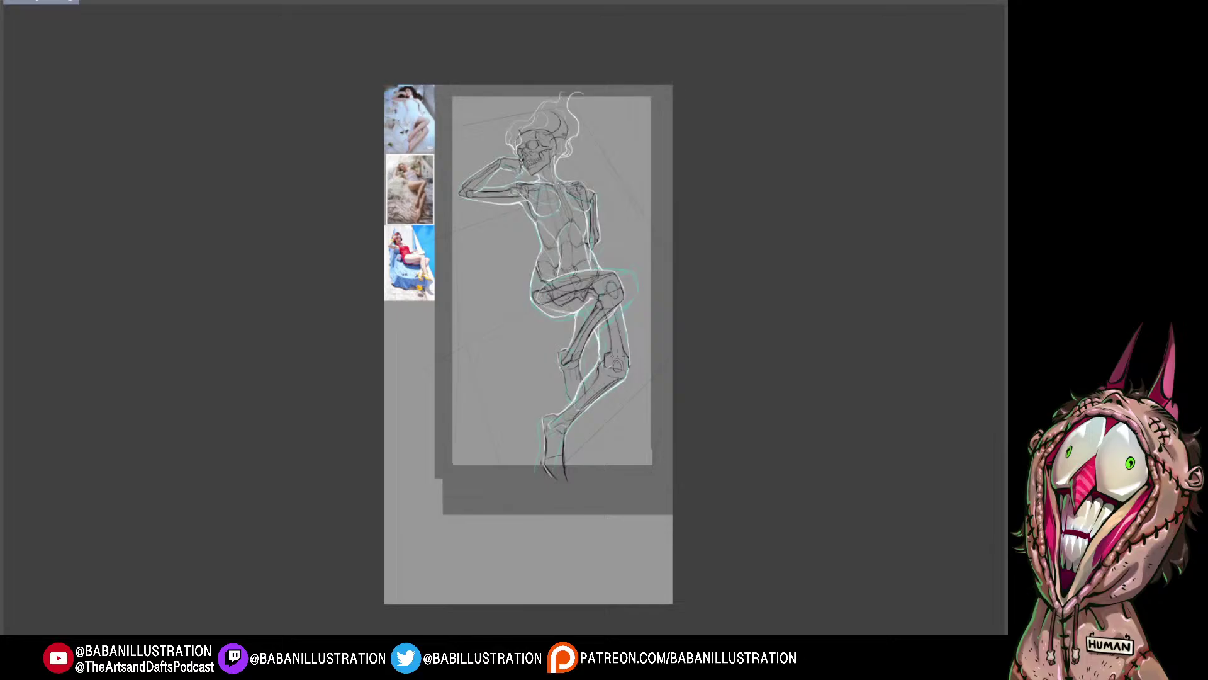
pyautogui.scroll(4, 565, 298)
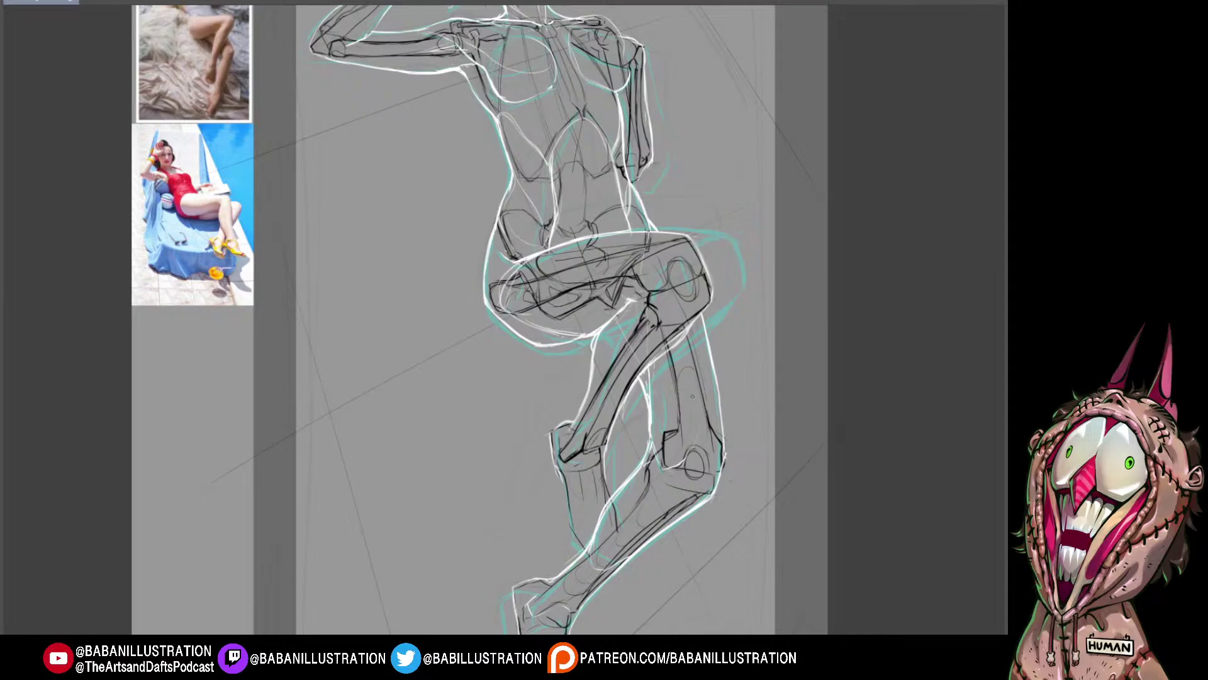
pyautogui.scroll(-1, 692, 397)
pyautogui.scroll(-2, 692, 397)
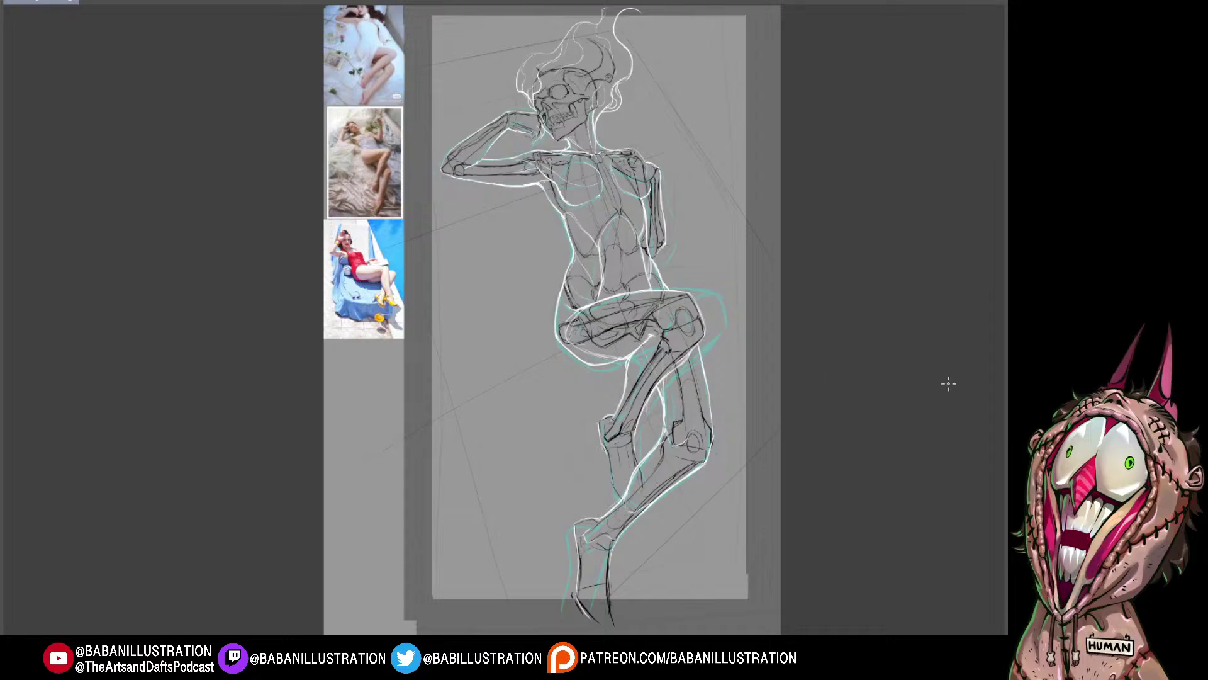
pyautogui.moveTo(756, 449)
pyautogui.mouseDown()
pyautogui.moveTo(744, 426)
pyautogui.moveTo(738, 442)
pyautogui.mouseUp()
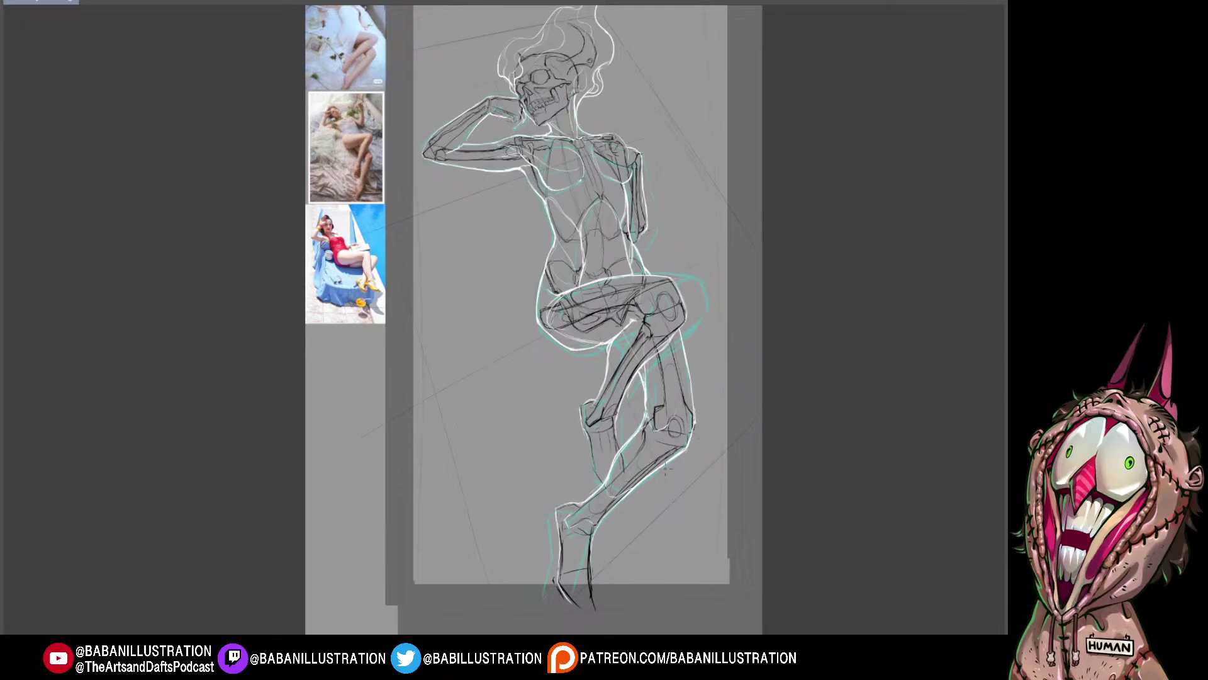
pyautogui.moveTo(675, 460); pyautogui.dragTo(644, 499)
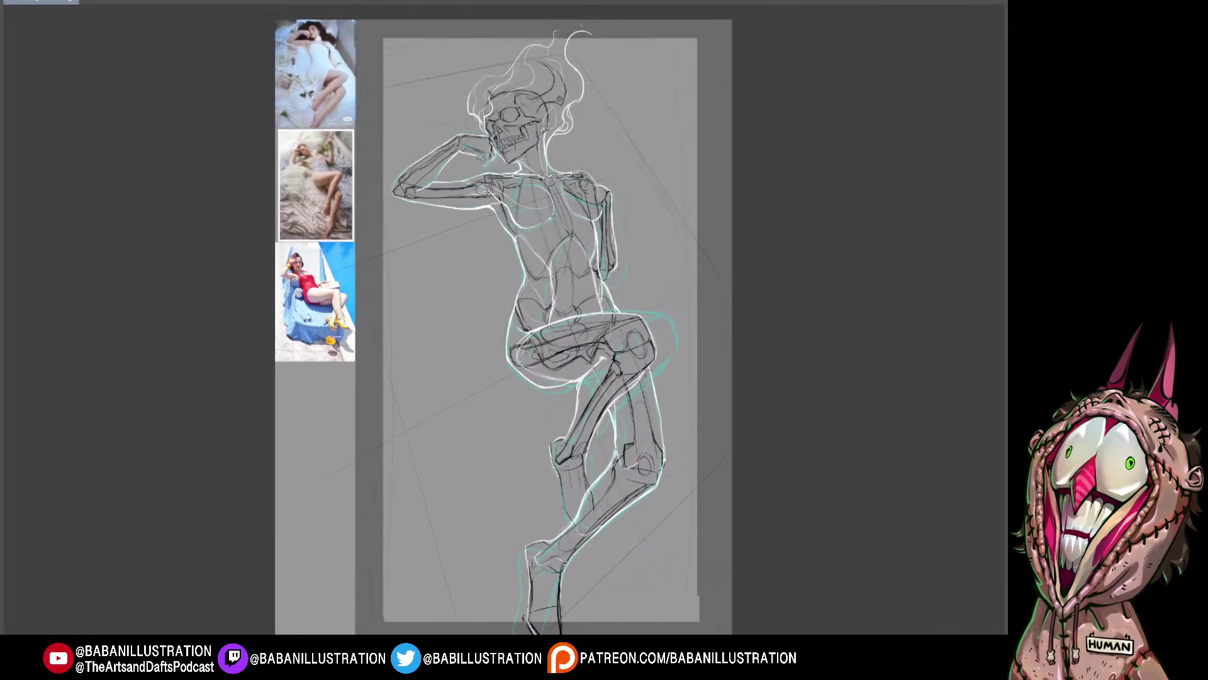
pyautogui.scroll(-2, 662, 439)
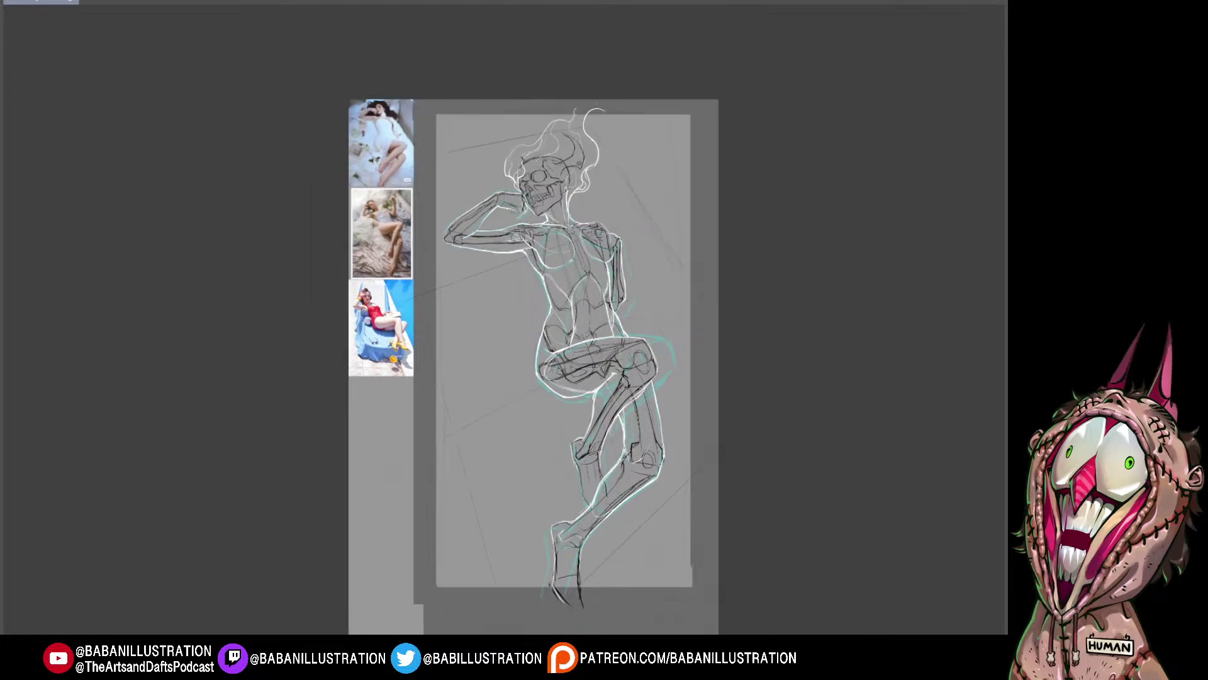
pyautogui.moveTo(752, 374); pyautogui.dragTo(749, 363)
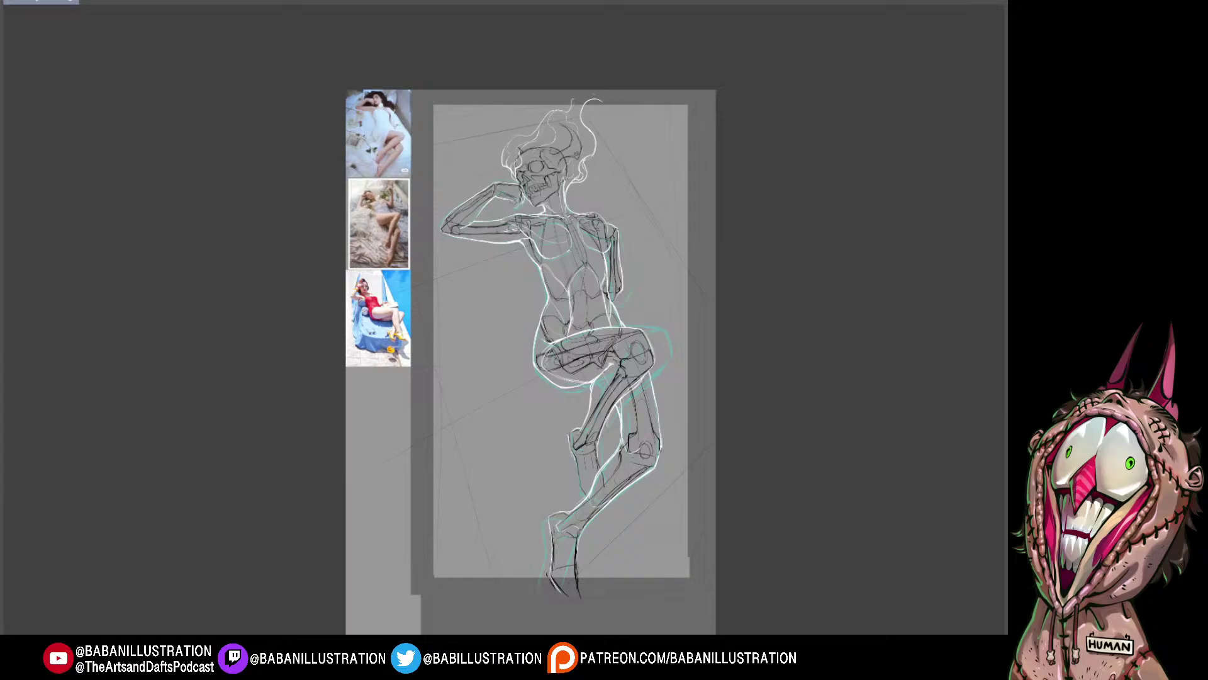
pyautogui.scroll(-1, 991, 255)
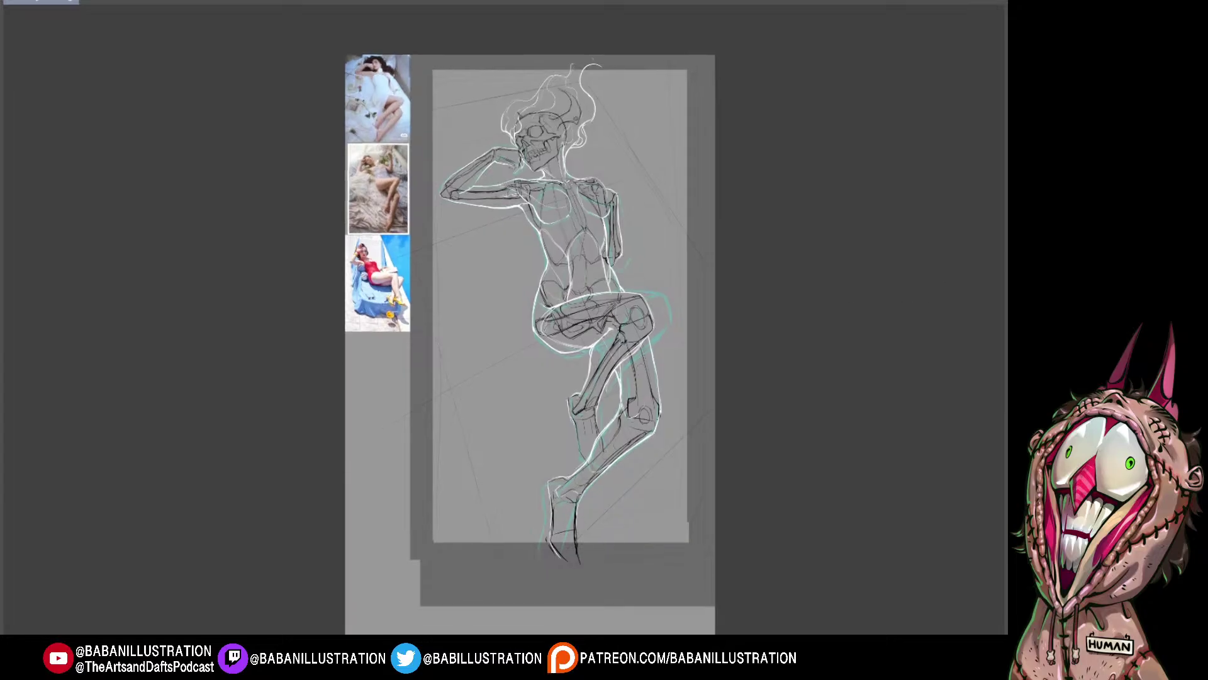
pyautogui.scroll(-1, 715, 344)
pyautogui.moveTo(715, 344); pyautogui.dragTo(684, 284)
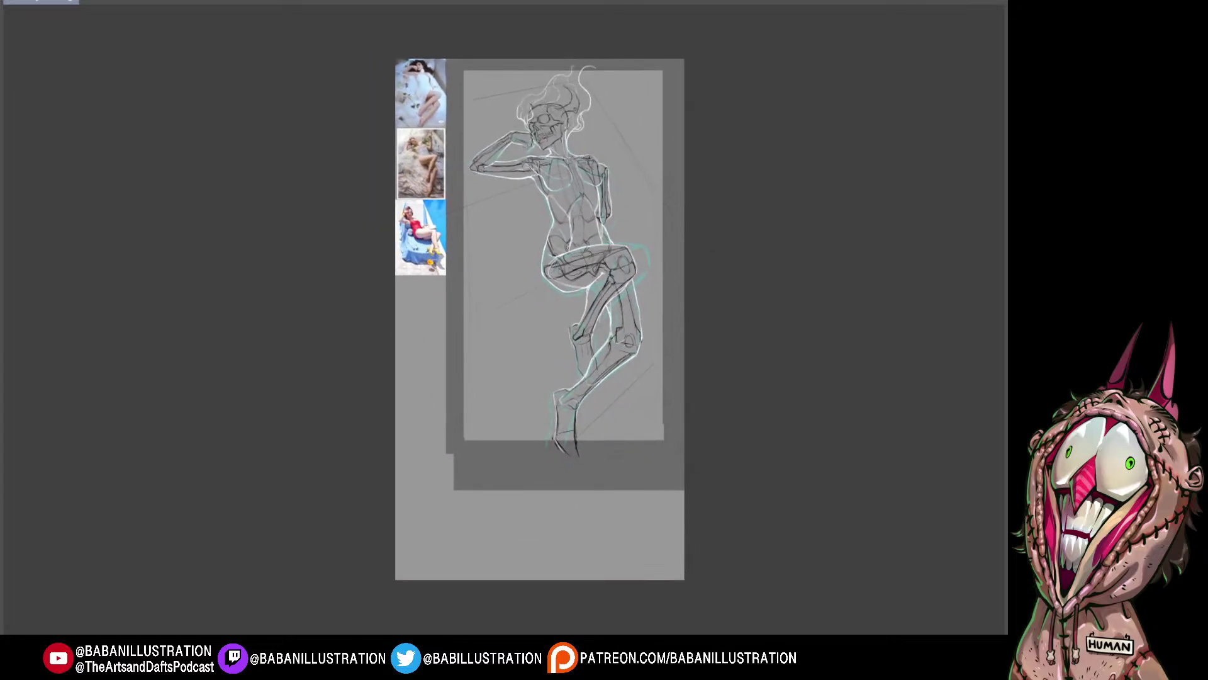
pyautogui.hotkey('ctrl', 't')
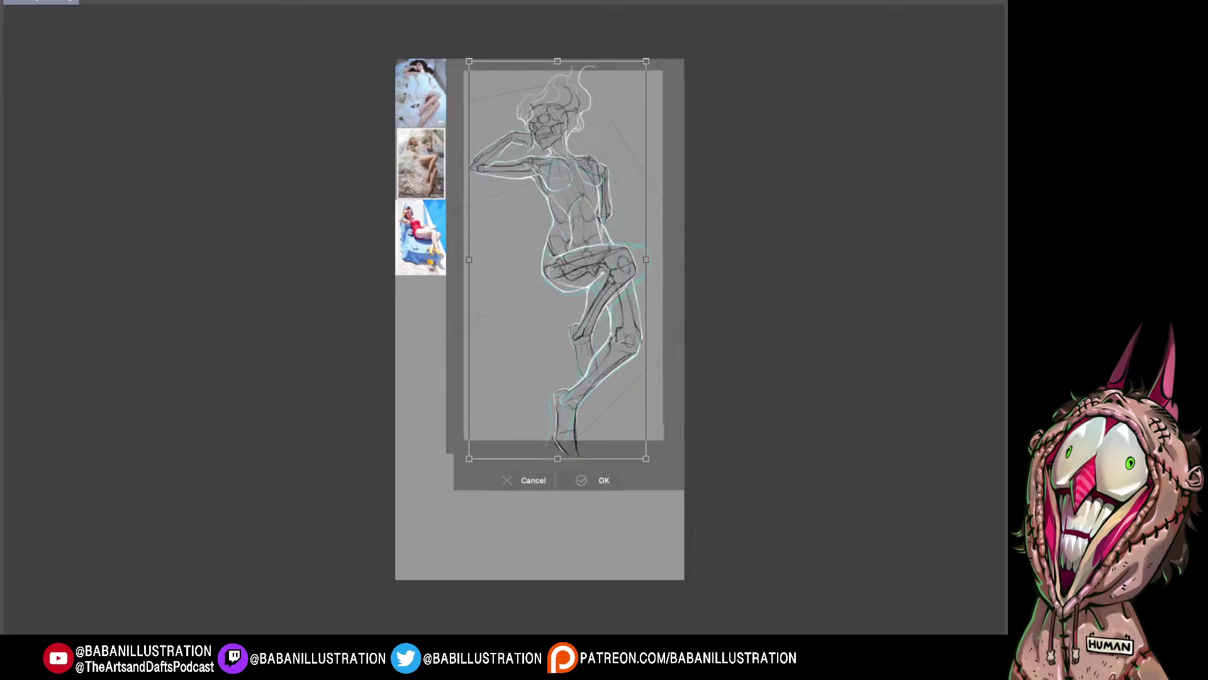
pyautogui.press('Return')
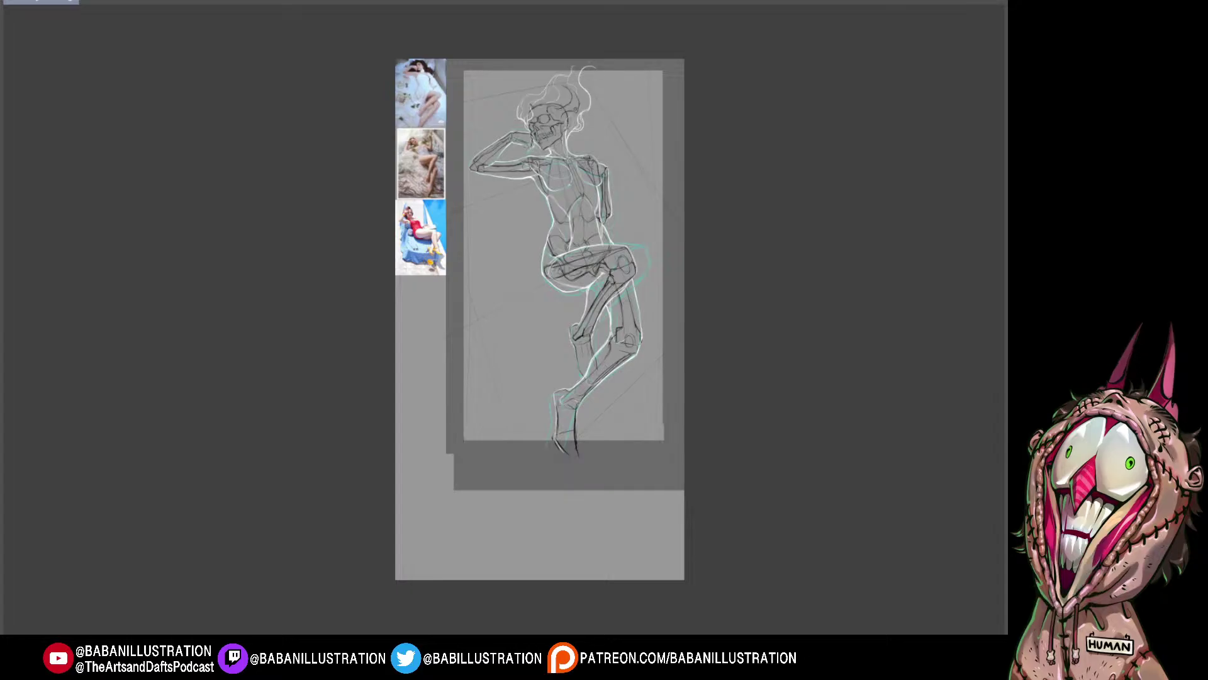
pyautogui.press('Delete')
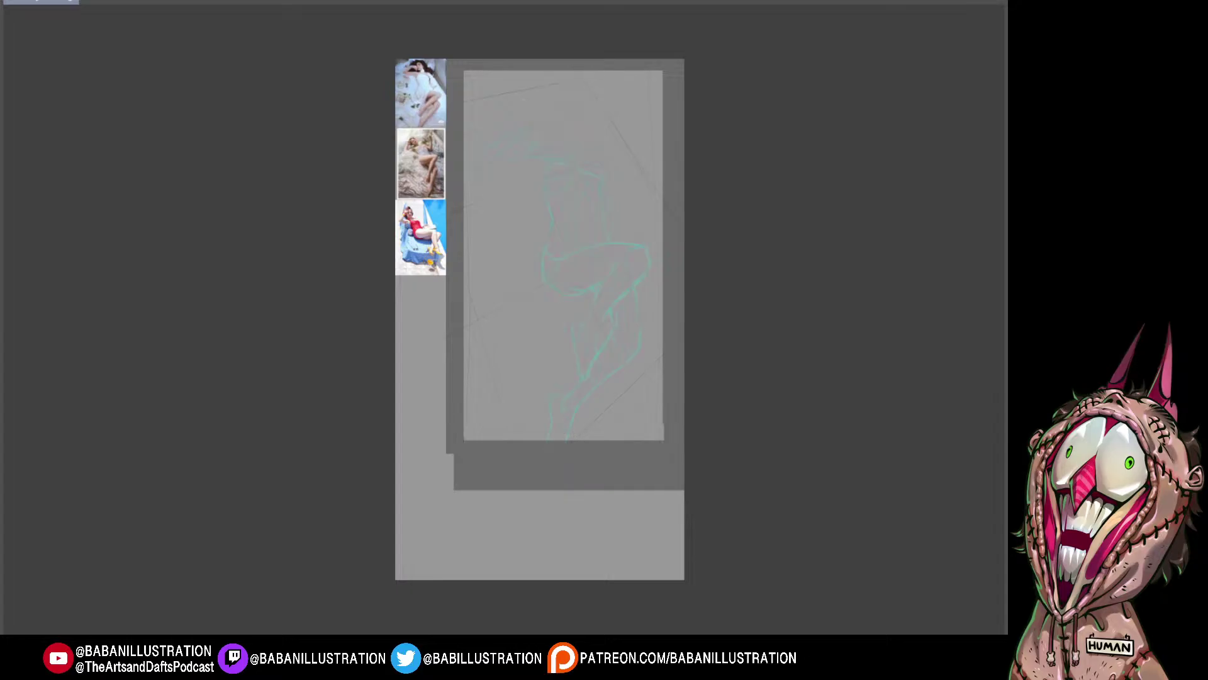
pyautogui.hotkey('ctrl', 'z')
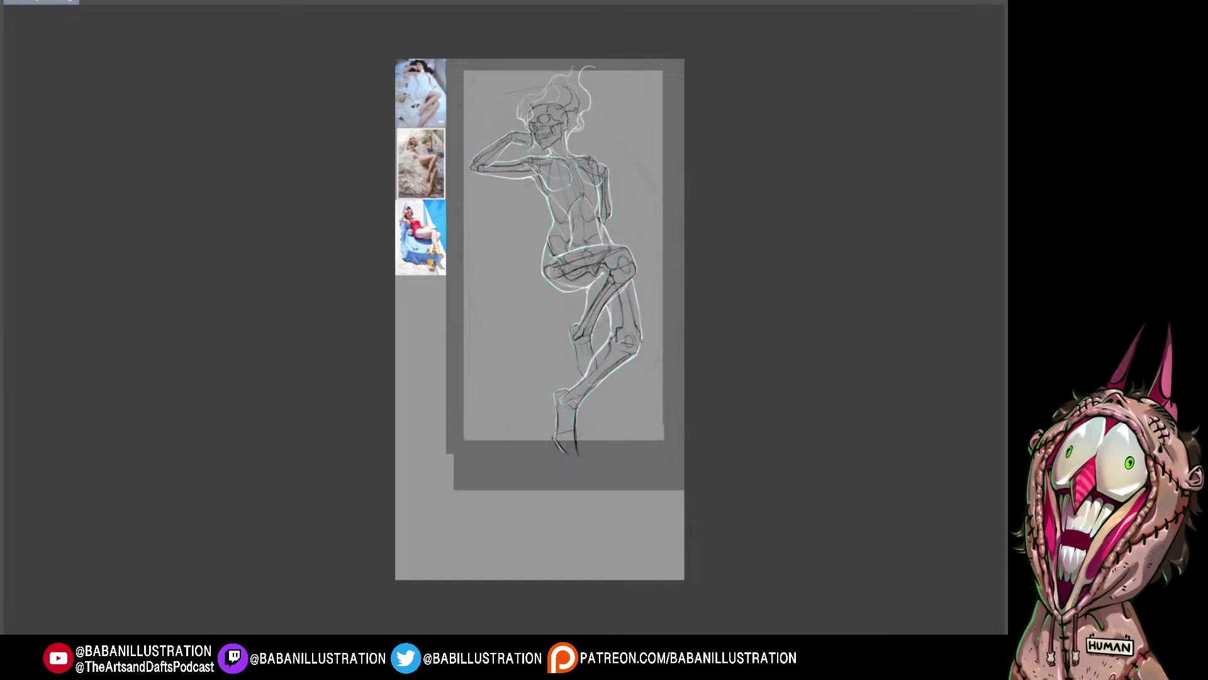
pyautogui.press('Delete')
pyautogui.hotkey('ctrl', 'z')
pyautogui.press('Delete')
pyautogui.hotkey('ctrl', 'z')
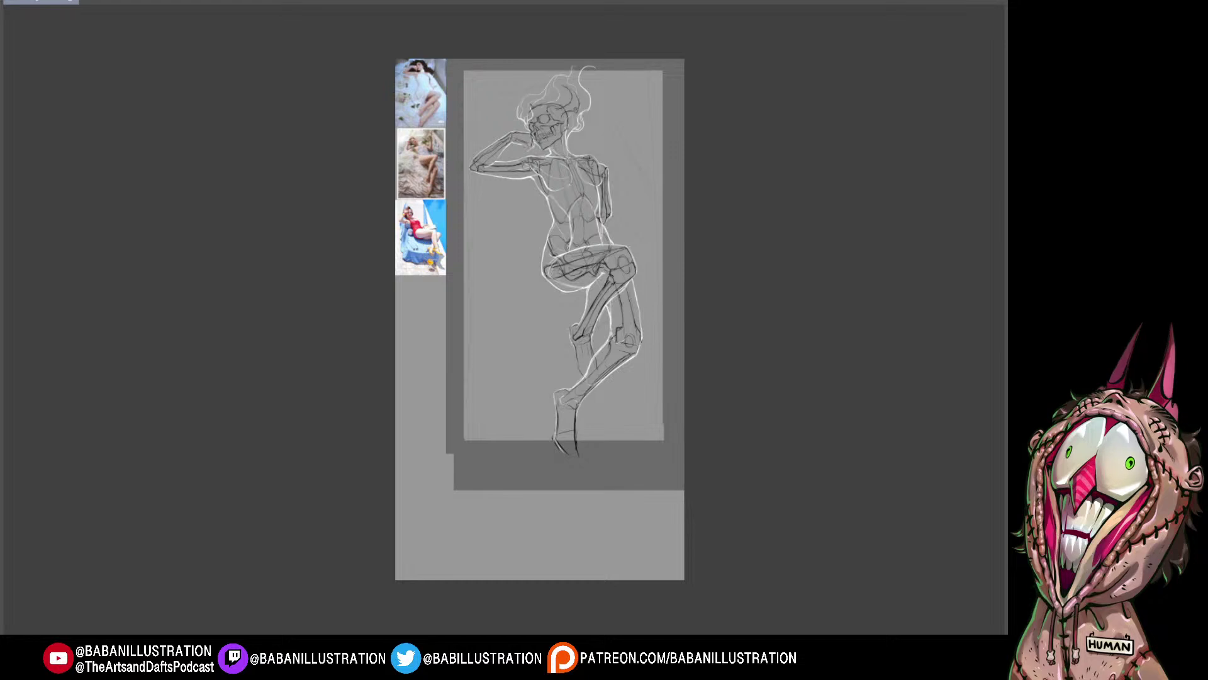
# Step: Fill the mid-grey border area around the figure's light-grey panel with dark grey
pyautogui.click(524, 475)
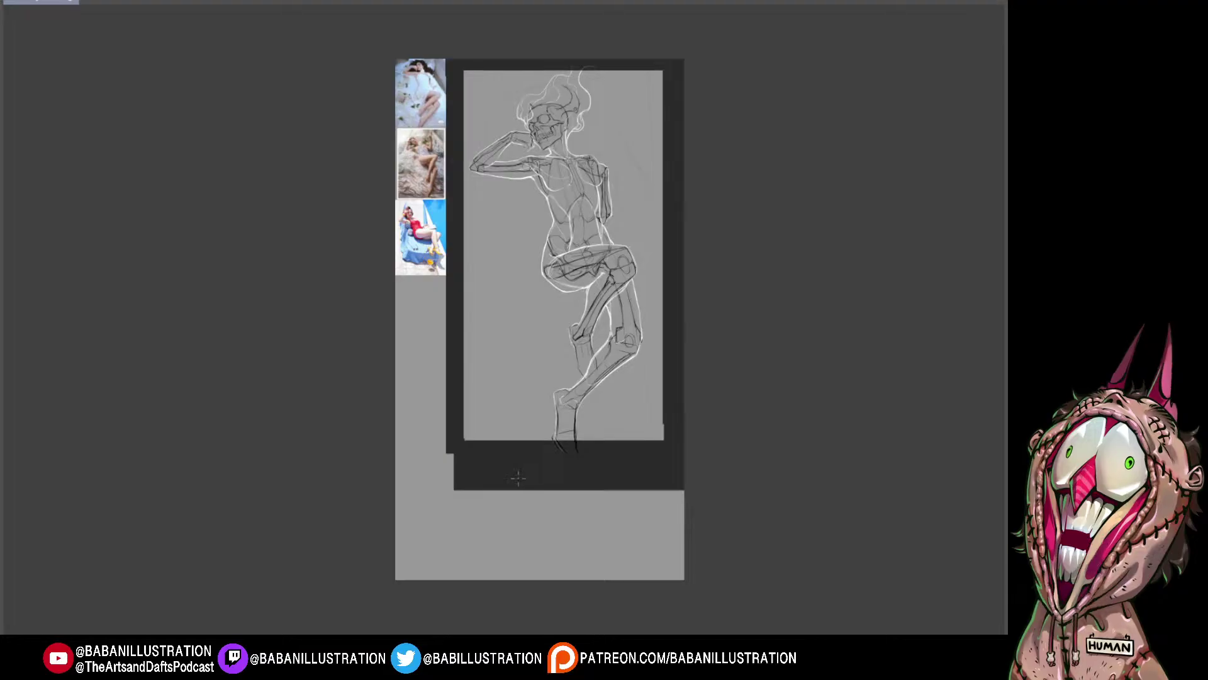
pyautogui.hotkey('ctrl', 'z')
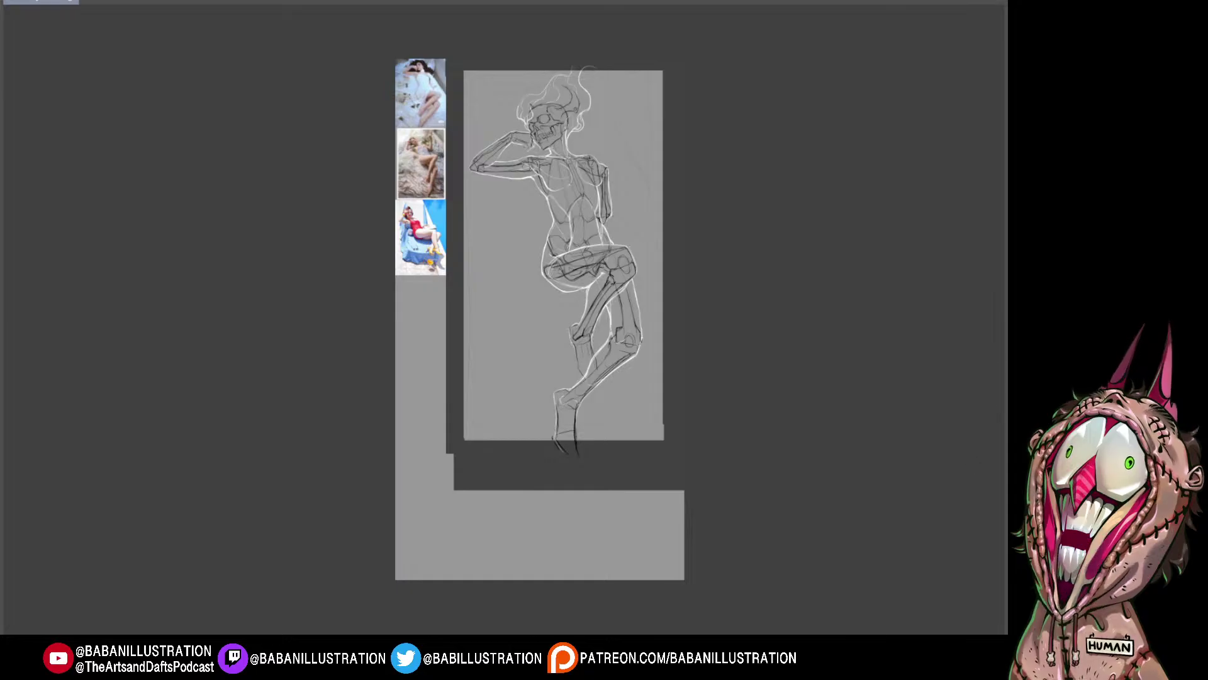
pyautogui.press('Tab')
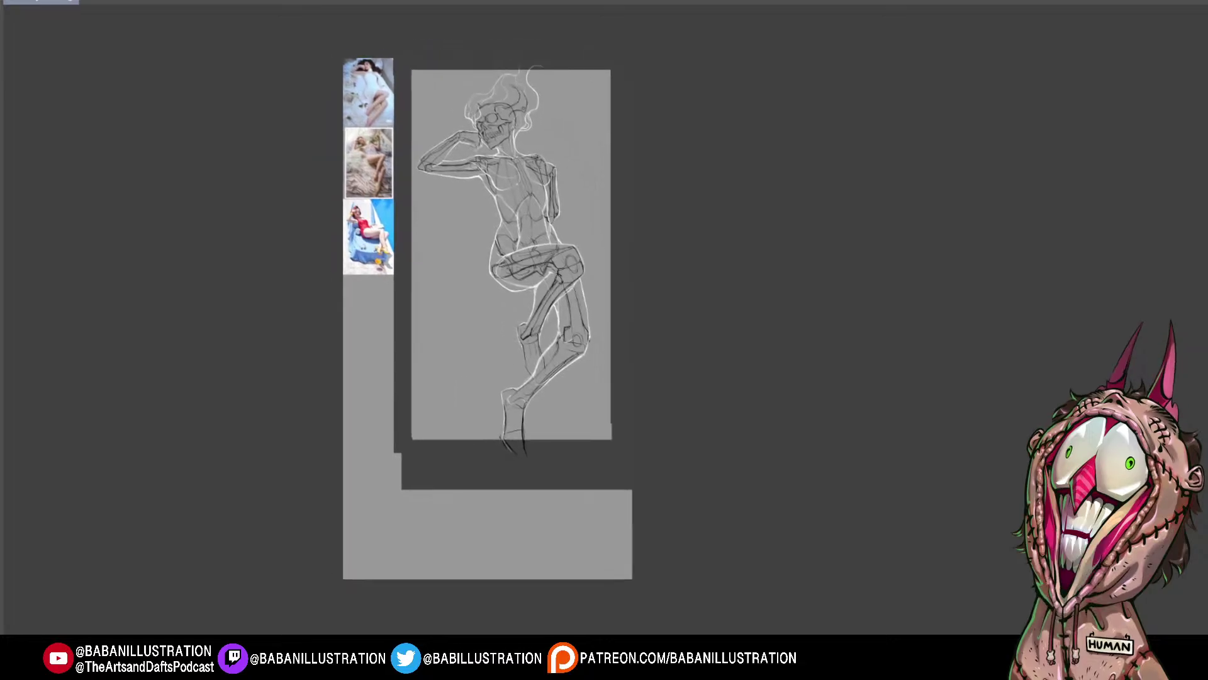
pyautogui.moveTo(925, 329); pyautogui.dragTo(948, 331)
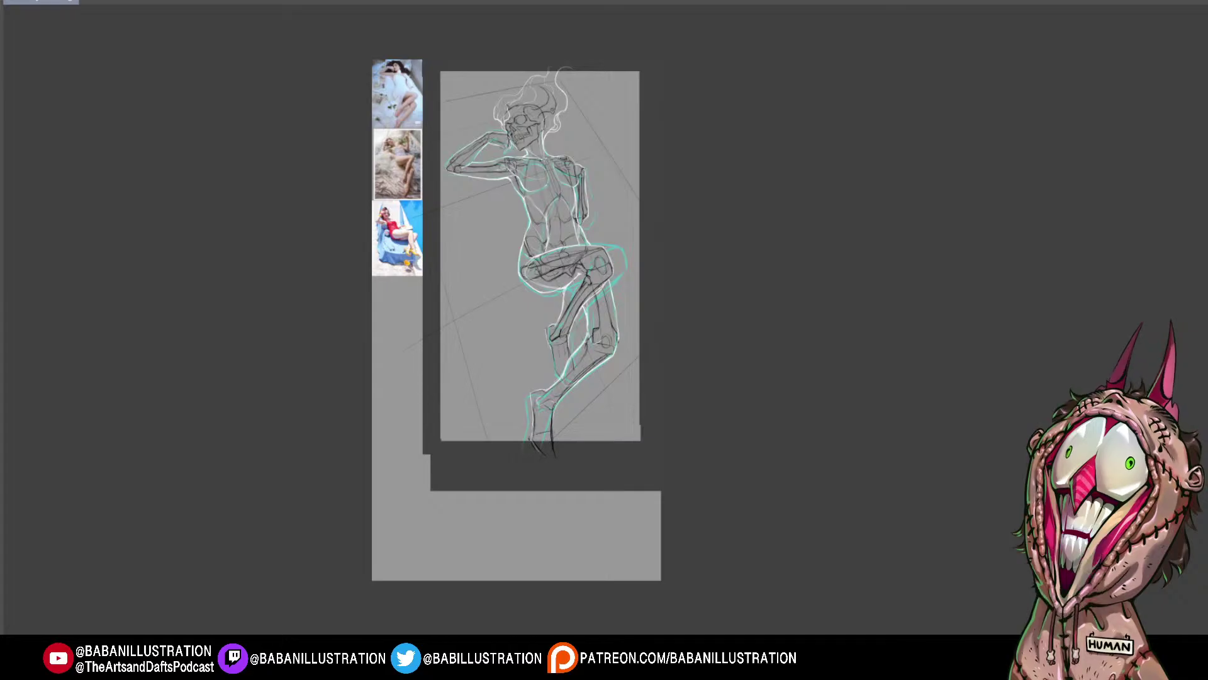
# Step: Try to scale up the figure sketch with its panel and reposition it to fill the canvas height
pyautogui.hotkey('ctrl', 't')
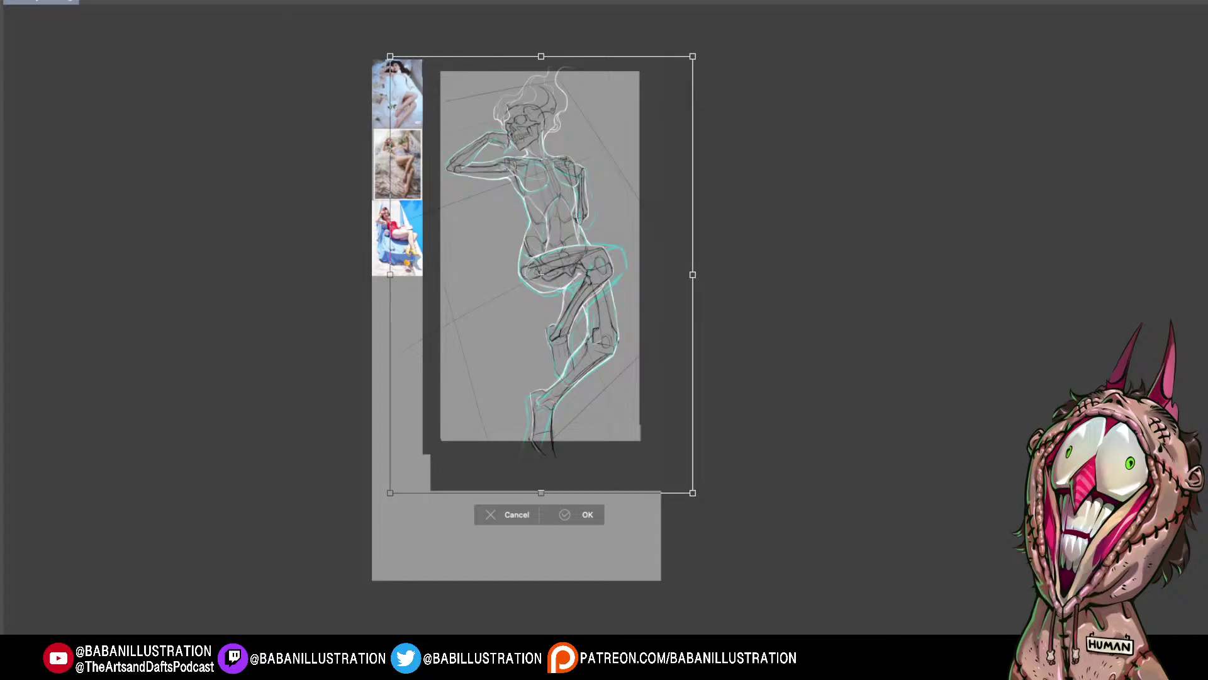
pyautogui.moveTo(541, 493); pyautogui.dragTo(541, 605)
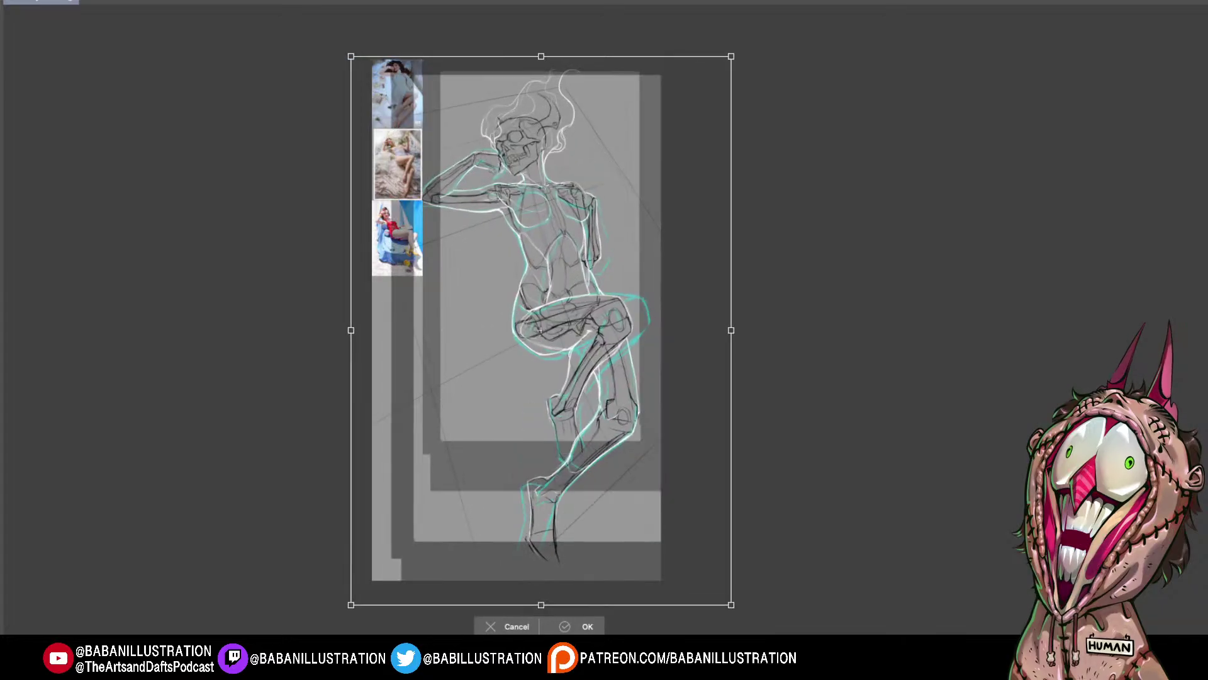
pyautogui.press('Escape')
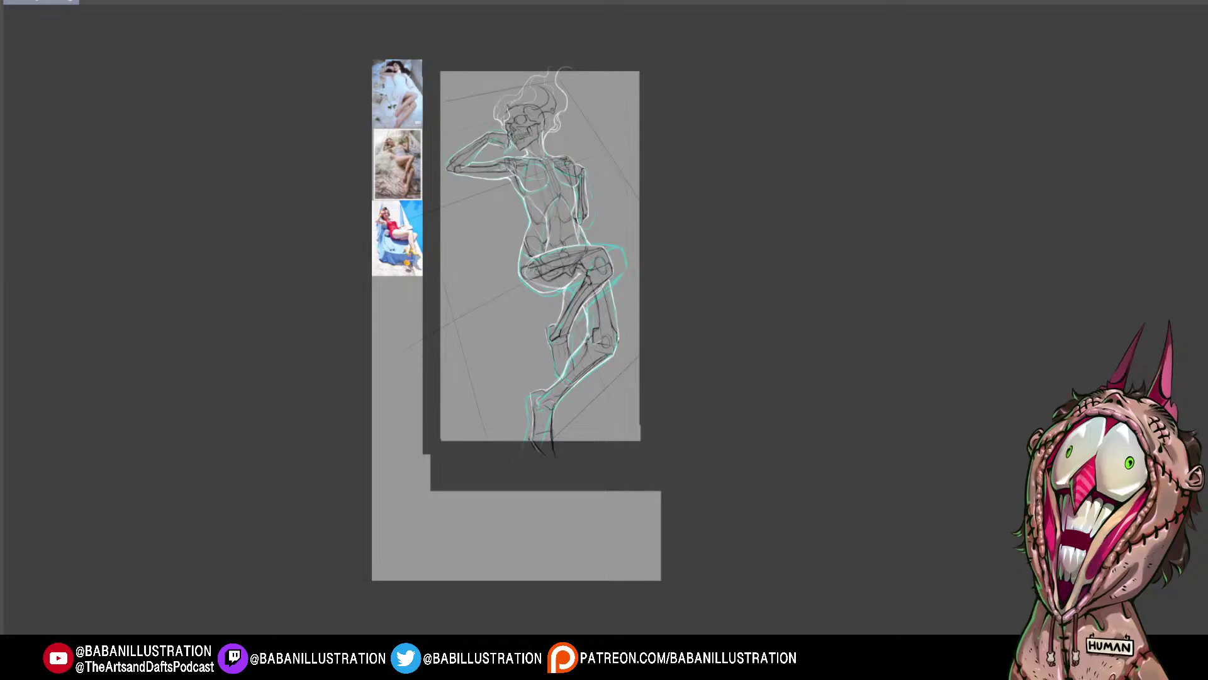
pyautogui.hotkey('ctrl', 't')
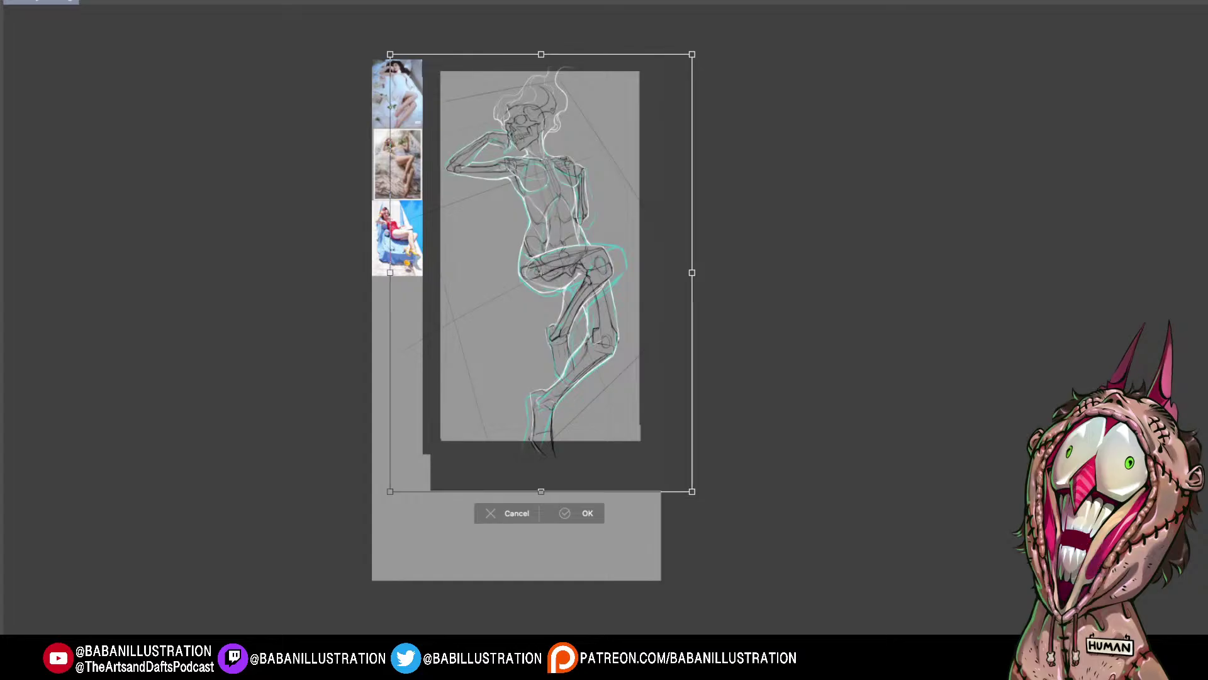
pyautogui.moveTo(391, 490); pyautogui.dragTo(299, 623)
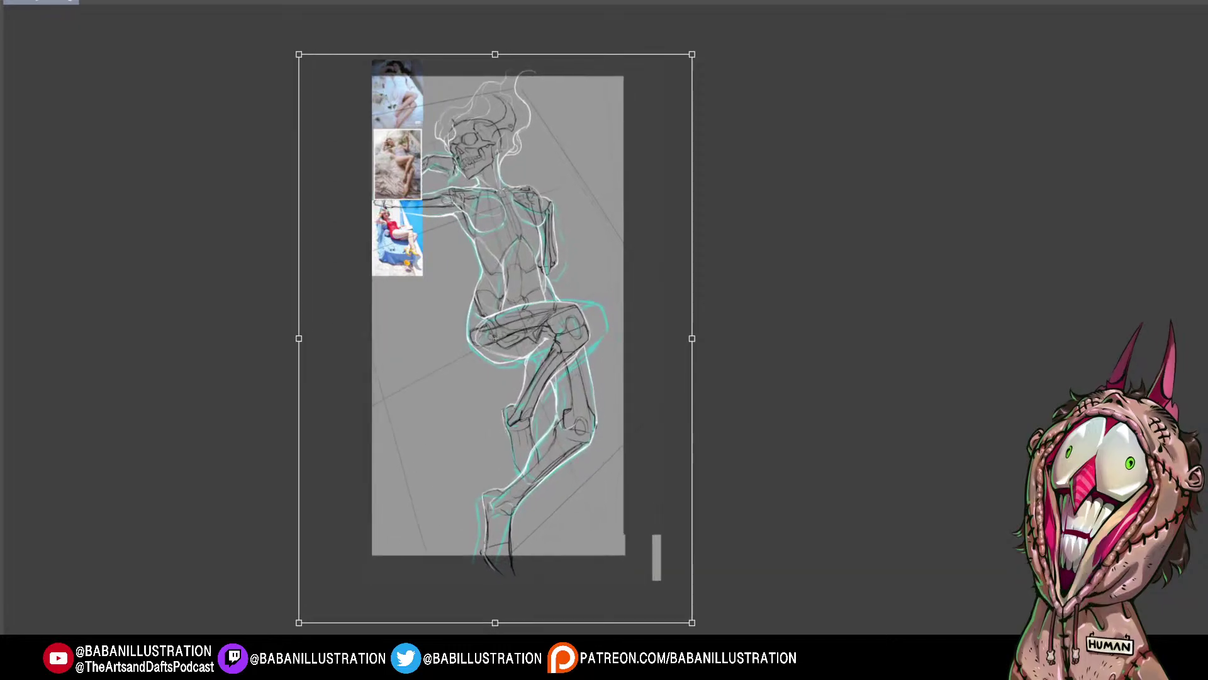
pyautogui.moveTo(495, 338); pyautogui.dragTo(518, 331)
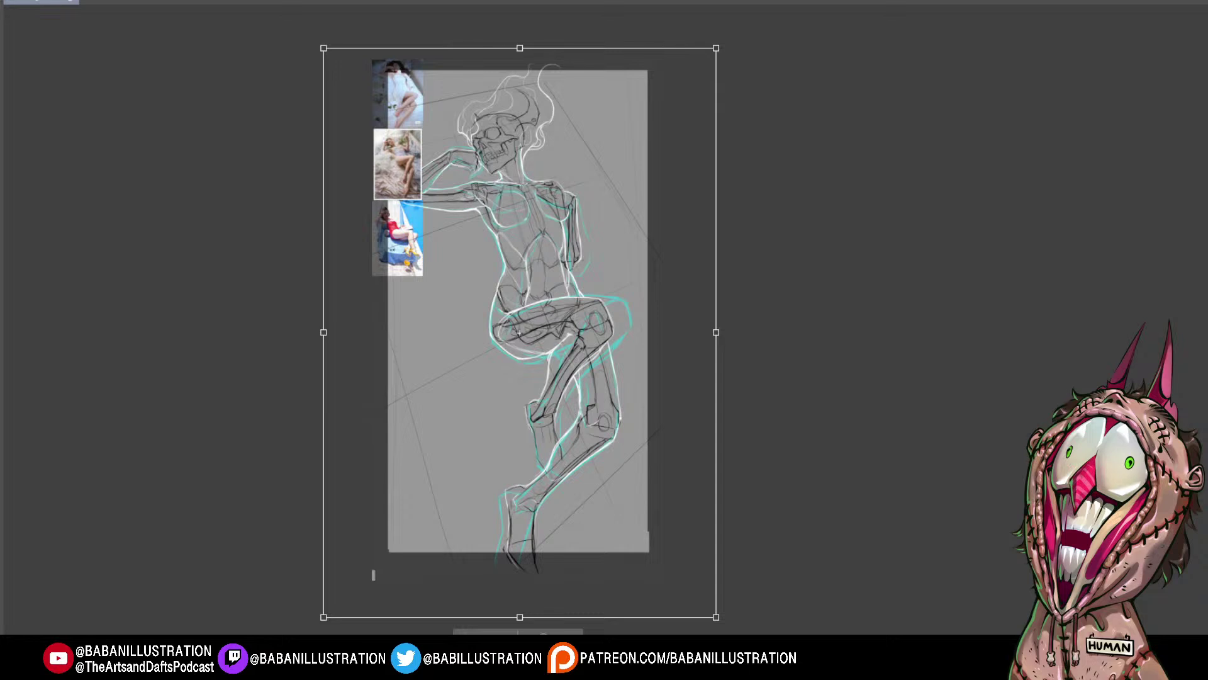
pyautogui.press('Escape')
# Step: Paint a solid cyan mass over the figure's torso and a cyan arrow pointing at it from beside the far arm
pyautogui.scroll(1, 583, 428)
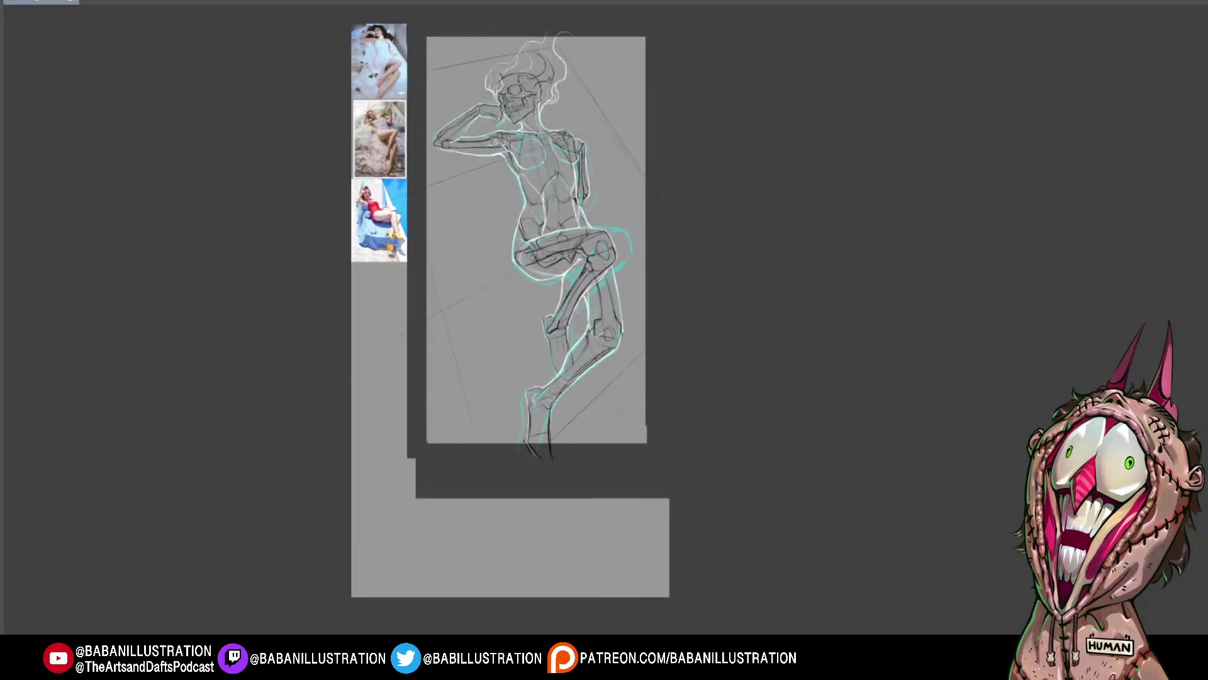
pyautogui.scroll(3, 544, 328)
pyautogui.moveTo(543, 327); pyautogui.dragTo(578, 549)
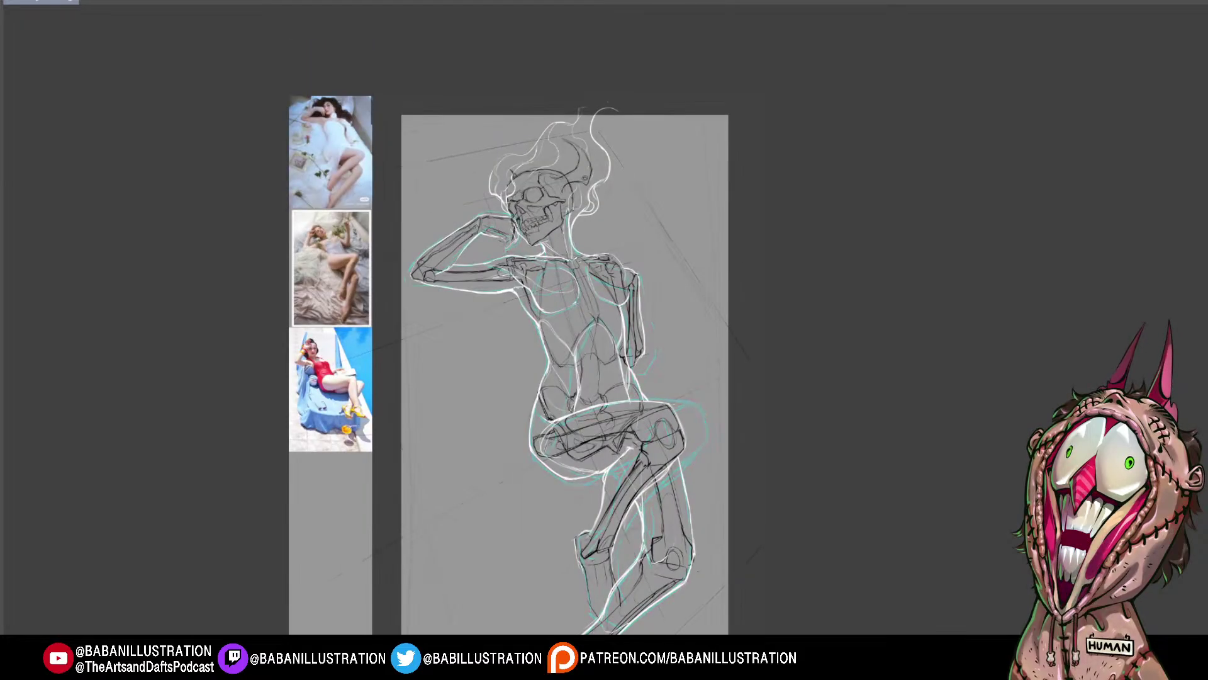
pyautogui.scroll(-2, 991, 253)
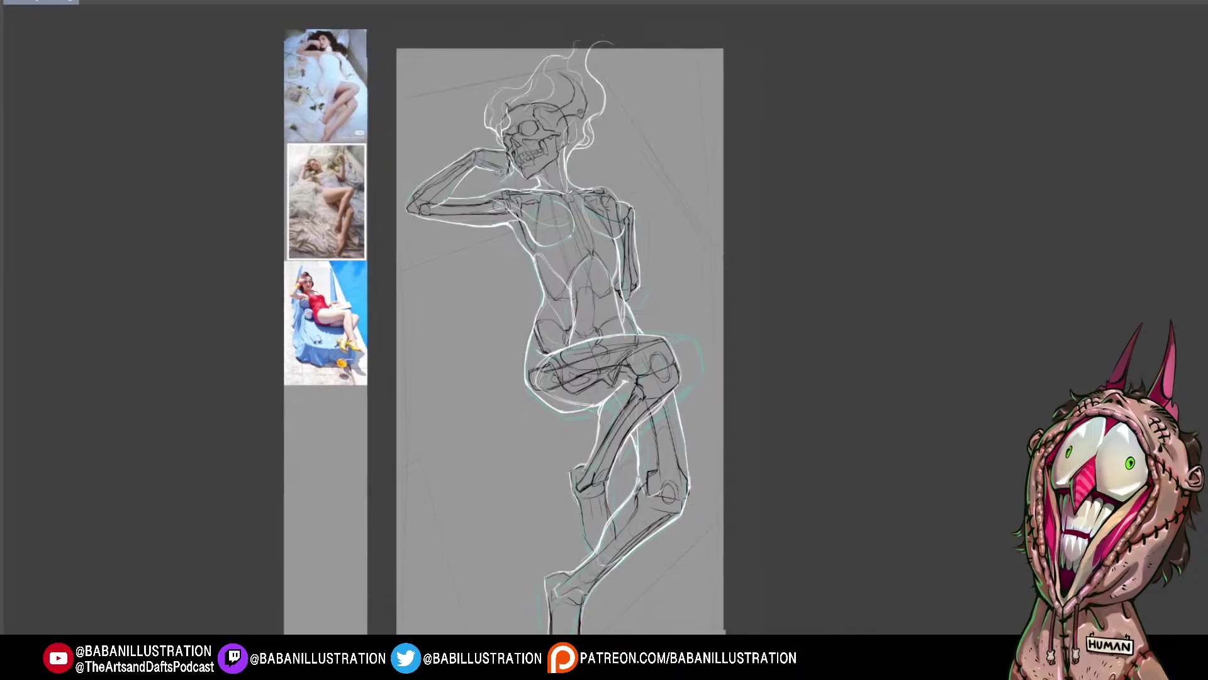
pyautogui.moveTo(529, 228)
pyautogui.mouseDown()
pyautogui.moveTo(561, 326)
pyautogui.moveTo(541, 315)
pyautogui.moveTo(563, 352)
pyautogui.moveTo(566, 246)
pyautogui.moveTo(576, 290)
pyautogui.mouseUp()
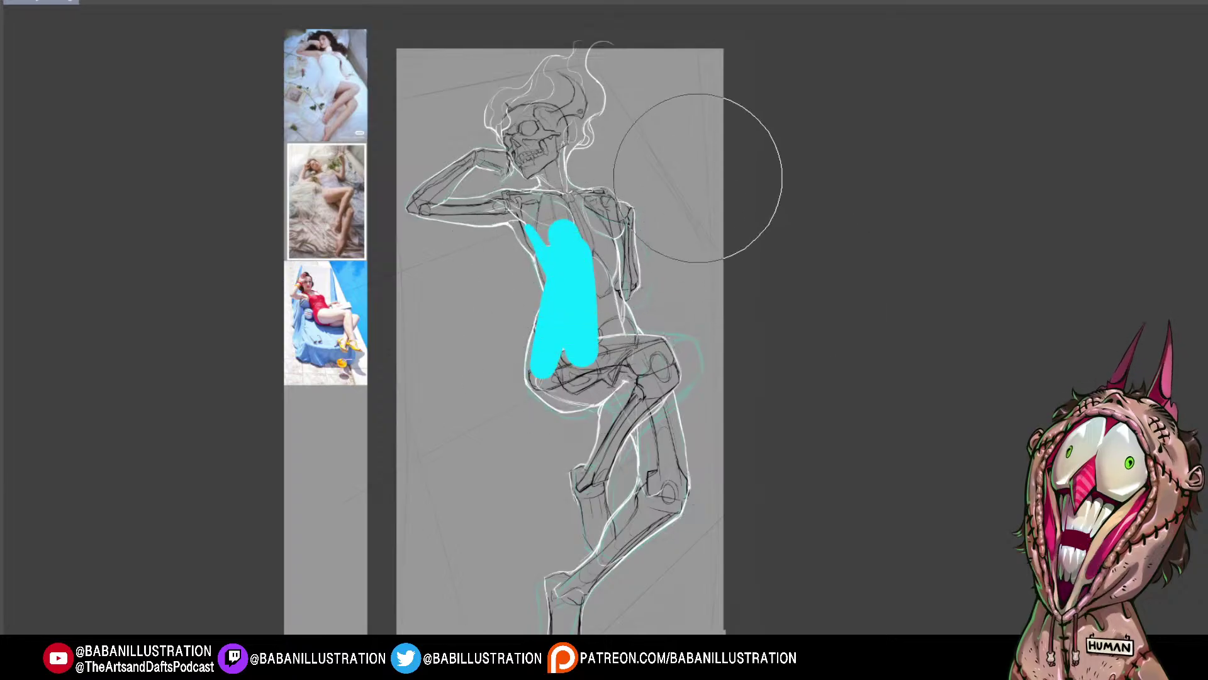
pyautogui.moveTo(709, 204); pyautogui.dragTo(634, 242)
pyautogui.moveTo(662, 200); pyautogui.dragTo(615, 248)
pyautogui.moveTo(616, 250); pyautogui.dragTo(681, 258)
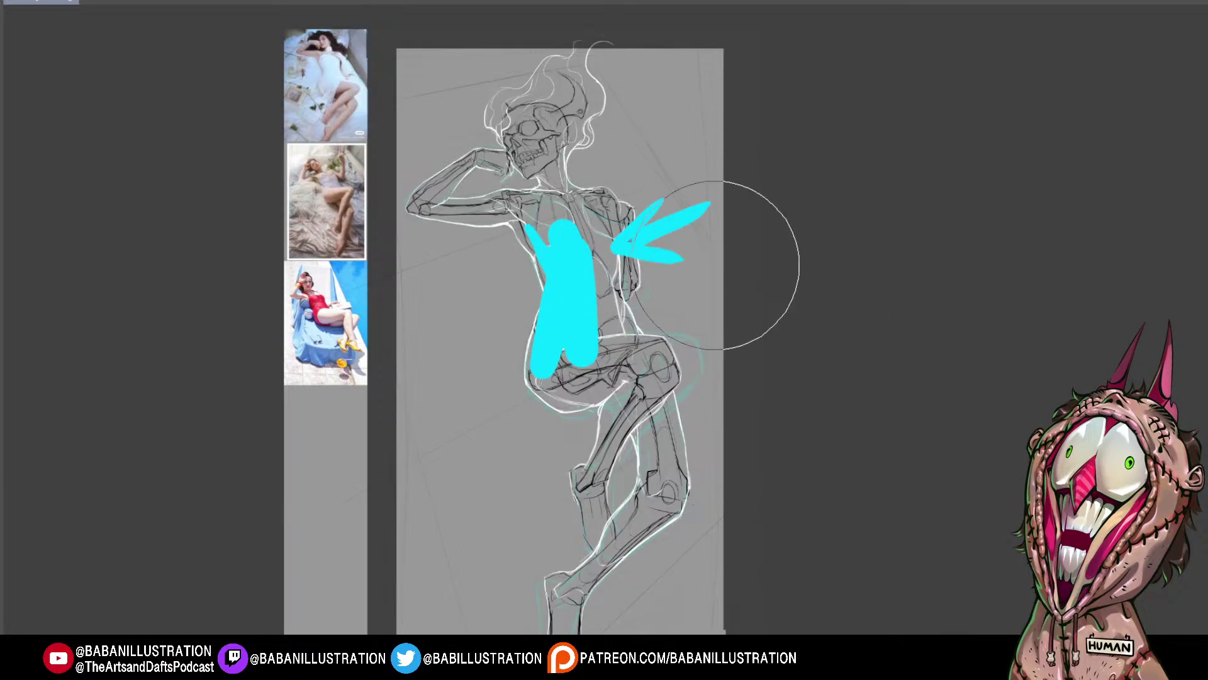
# Step: Paint a separate cyan shape beside the torso and add dark grey shadow shapes around it and along the torso mass
pyautogui.moveTo(501, 280)
pyautogui.mouseDown()
pyautogui.moveTo(529, 297)
pyautogui.moveTo(451, 398)
pyautogui.moveTo(433, 400)
pyautogui.mouseUp()
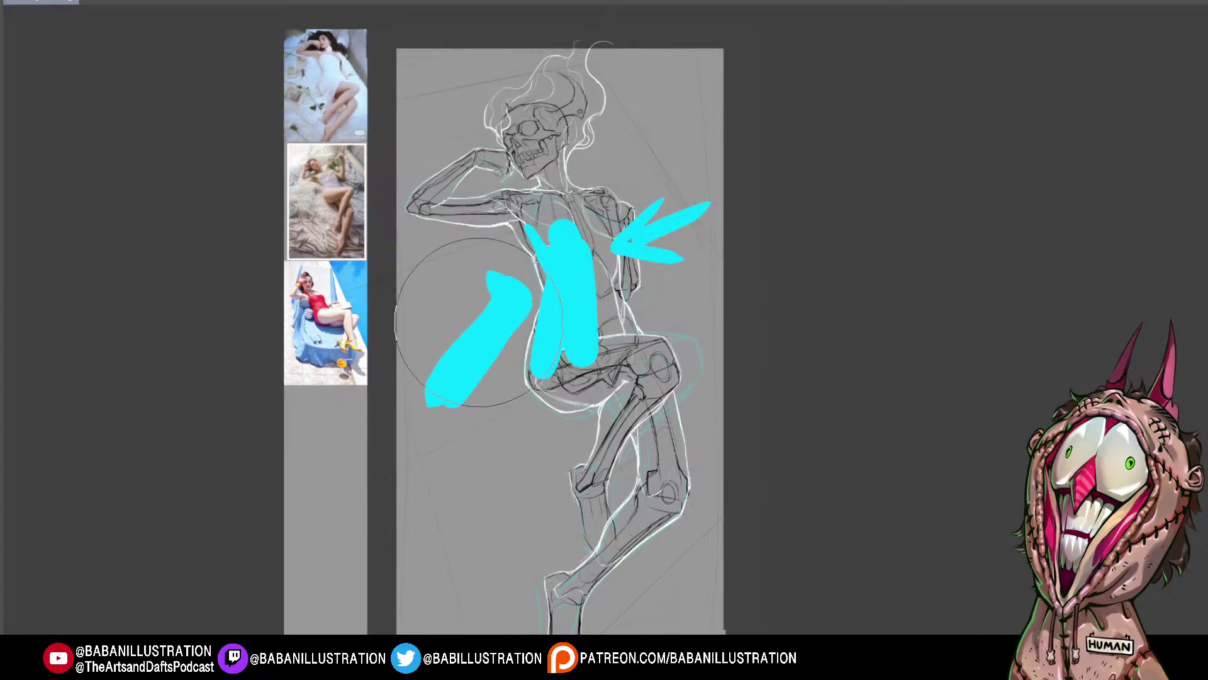
pyautogui.hotkey('ctrl', 'z')
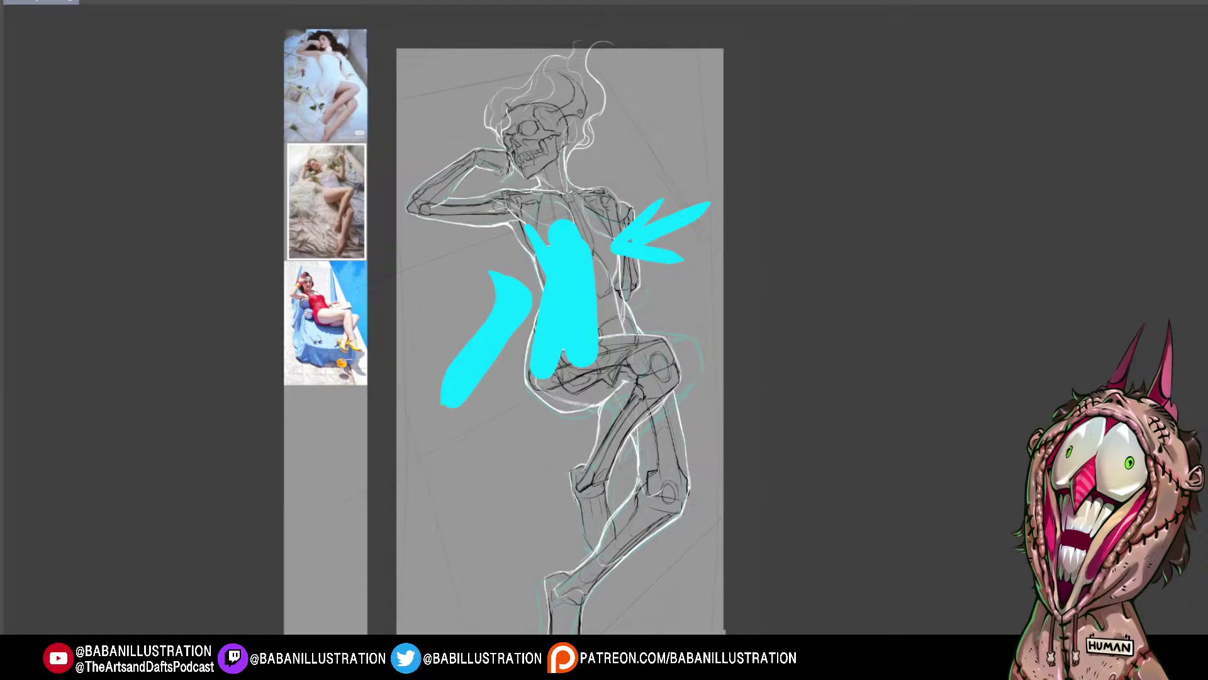
pyautogui.moveTo(498, 234)
pyautogui.mouseDown()
pyautogui.moveTo(511, 261)
pyautogui.moveTo(450, 378)
pyautogui.moveTo(528, 434)
pyautogui.mouseUp()
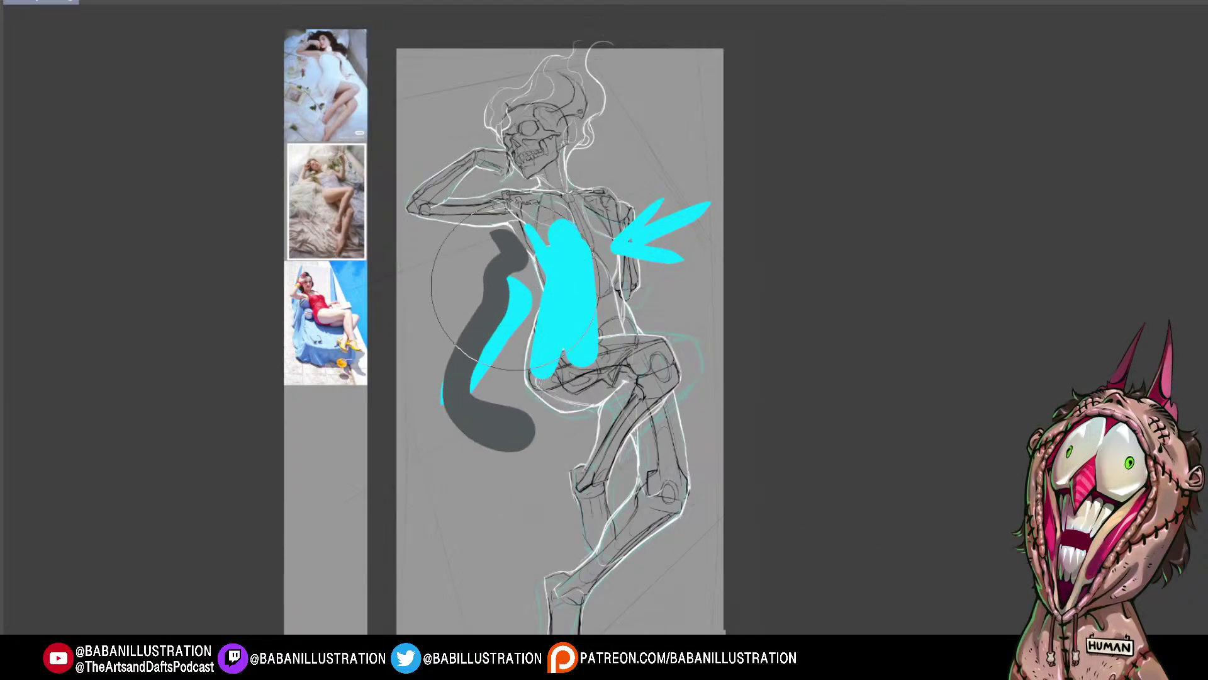
pyautogui.moveTo(513, 277); pyautogui.dragTo(501, 387)
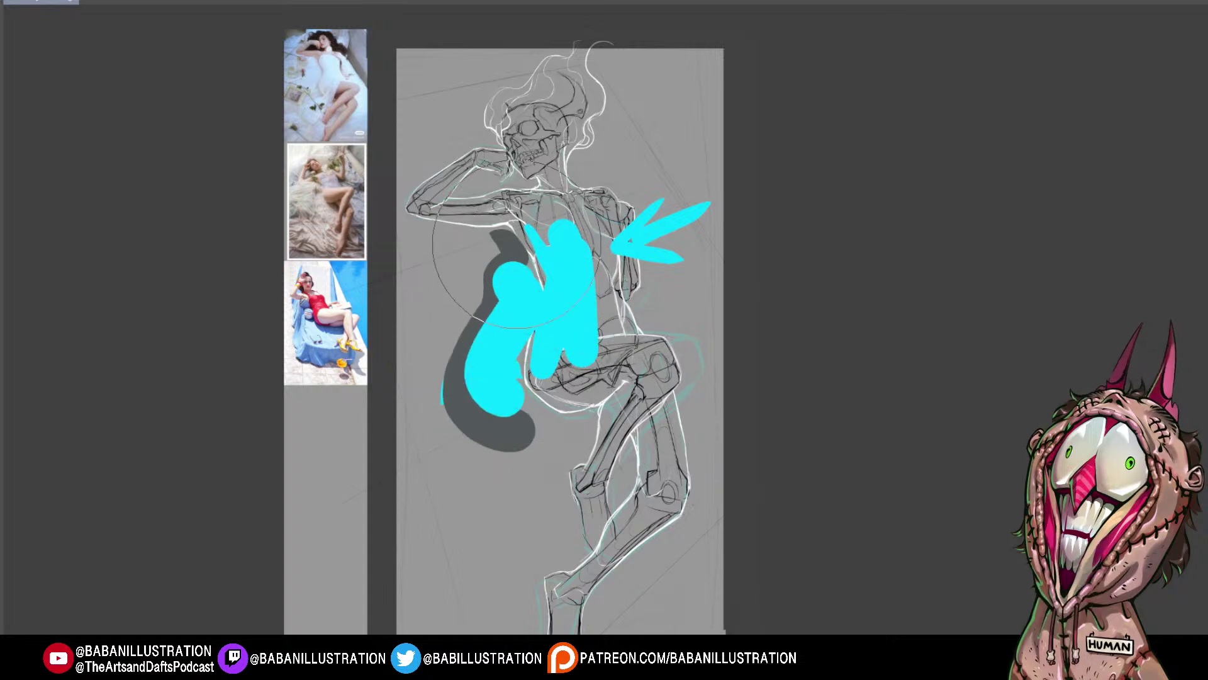
pyautogui.moveTo(515, 247)
pyautogui.mouseDown()
pyautogui.moveTo(533, 407)
pyautogui.moveTo(562, 396)
pyautogui.moveTo(548, 411)
pyautogui.moveTo(576, 354)
pyautogui.moveTo(532, 392)
pyautogui.moveTo(592, 362)
pyautogui.moveTo(537, 386)
pyautogui.moveTo(627, 370)
pyautogui.moveTo(578, 340)
pyautogui.mouseUp()
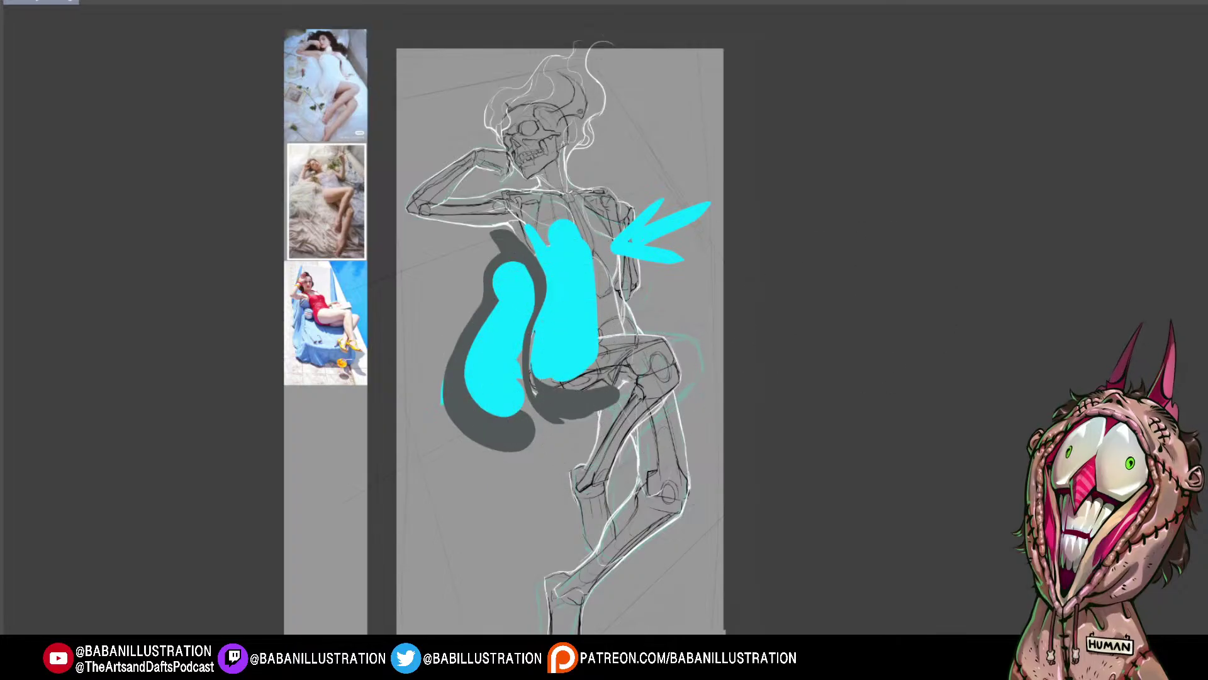
# Step: Delete the cyan and dark grey masses from the torso and the three reference photos beside the sketch
pyautogui.press('Delete')
pyautogui.scroll(-1, 766, 328)
pyautogui.moveTo(839, 403)
pyautogui.mouseDown()
pyautogui.moveTo(793, 335)
pyautogui.moveTo(827, 300)
pyautogui.mouseUp()
pyautogui.scroll(-1, 795, 368)
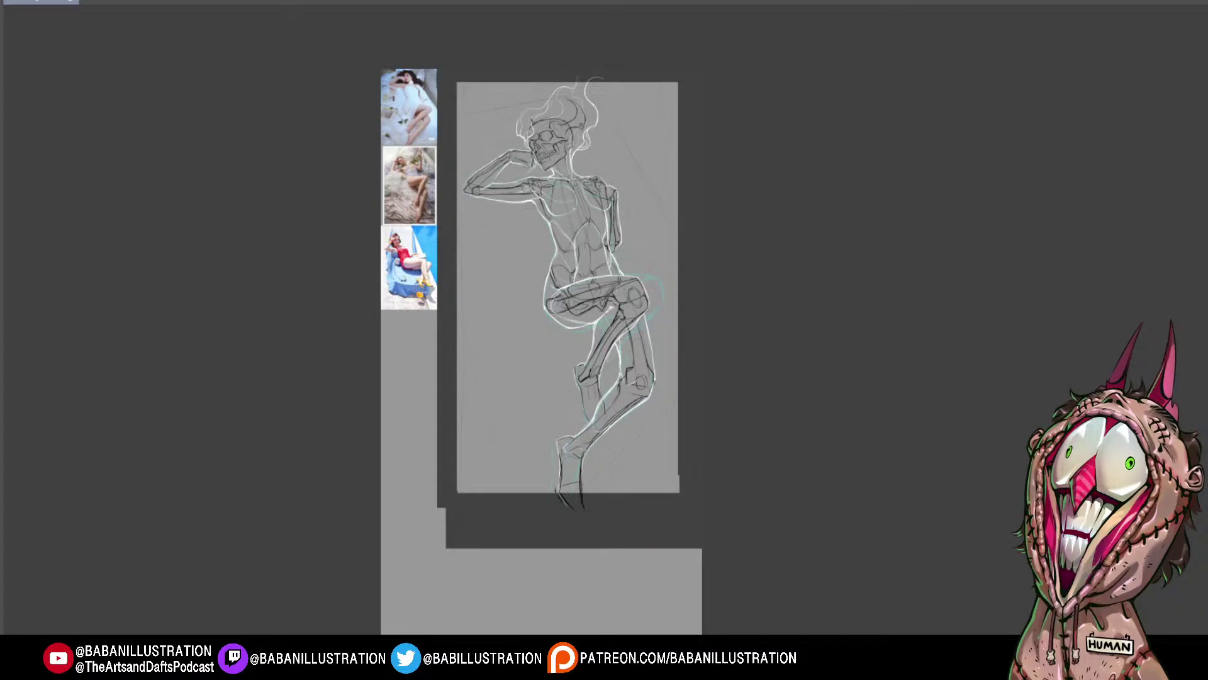
pyautogui.press('Delete')
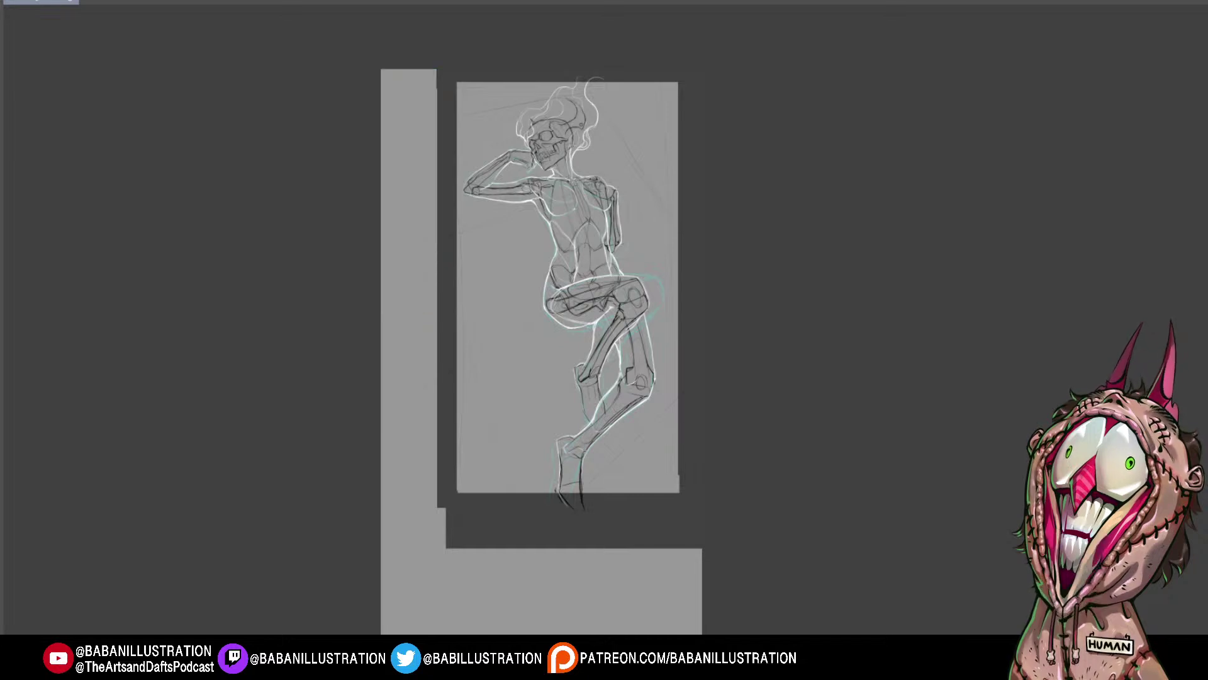
pyautogui.hotkey('ctrl', 'z')
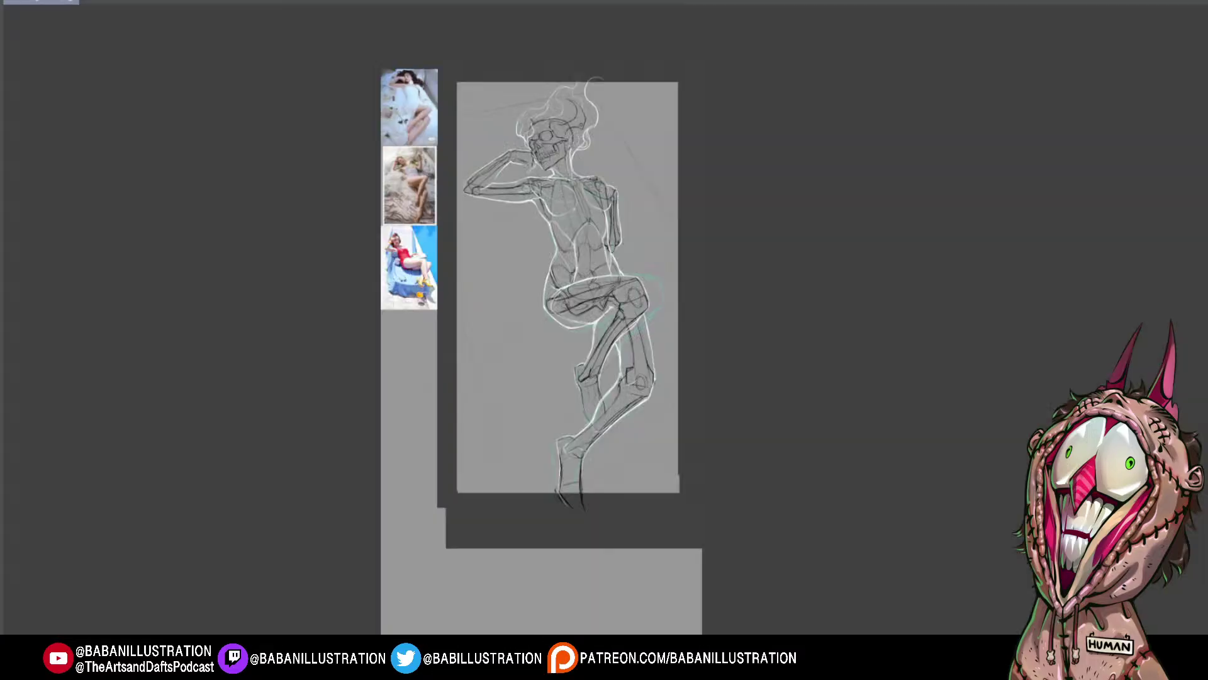
pyautogui.moveTo(410, 188)
pyautogui.mouseDown()
pyautogui.moveTo(489, 218)
pyautogui.moveTo(470, 195)
pyautogui.mouseUp()
pyautogui.press('Delete')
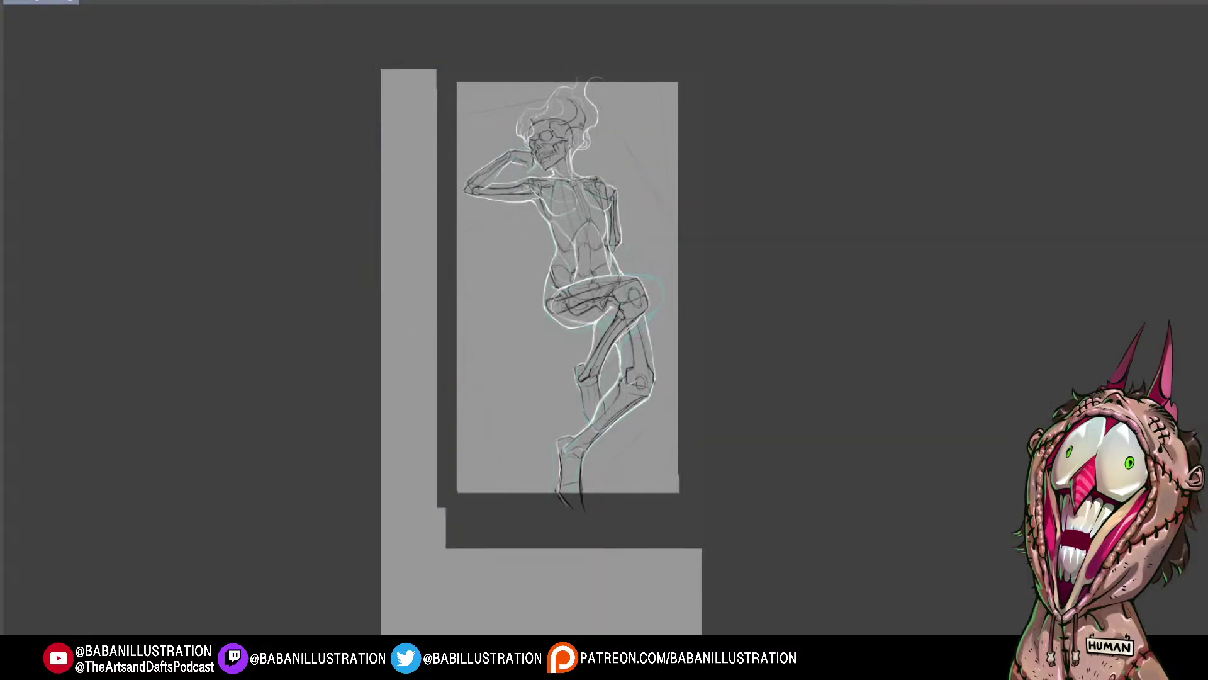
# Step: Crop the canvas to a rectangular selection around the figure's panel, cutting off the leftover light grey areas, and clear the selection
pyautogui.moveTo(453, 75); pyautogui.dragTo(679, 477)
pyautogui.moveTo(448, 75)
pyautogui.mouseDown()
pyautogui.moveTo(723, 502)
pyautogui.moveTo(686, 507)
pyautogui.mouseUp()
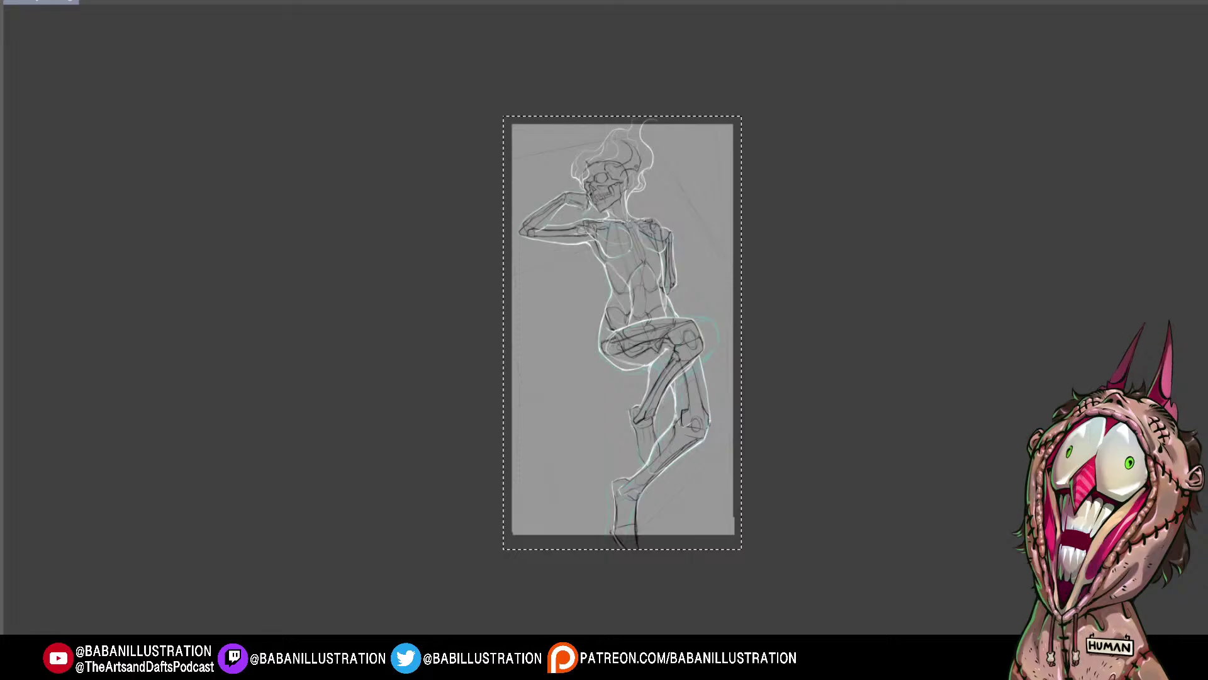
pyautogui.hotkey('ctrl', 'd')
# Step: Crop the canvas more tightly to a new rectangular selection just outside the panel's edges and clear the selection
pyautogui.hotkey('ctrl', '+')
pyautogui.moveTo(630, 252); pyautogui.dragTo(550, 438)
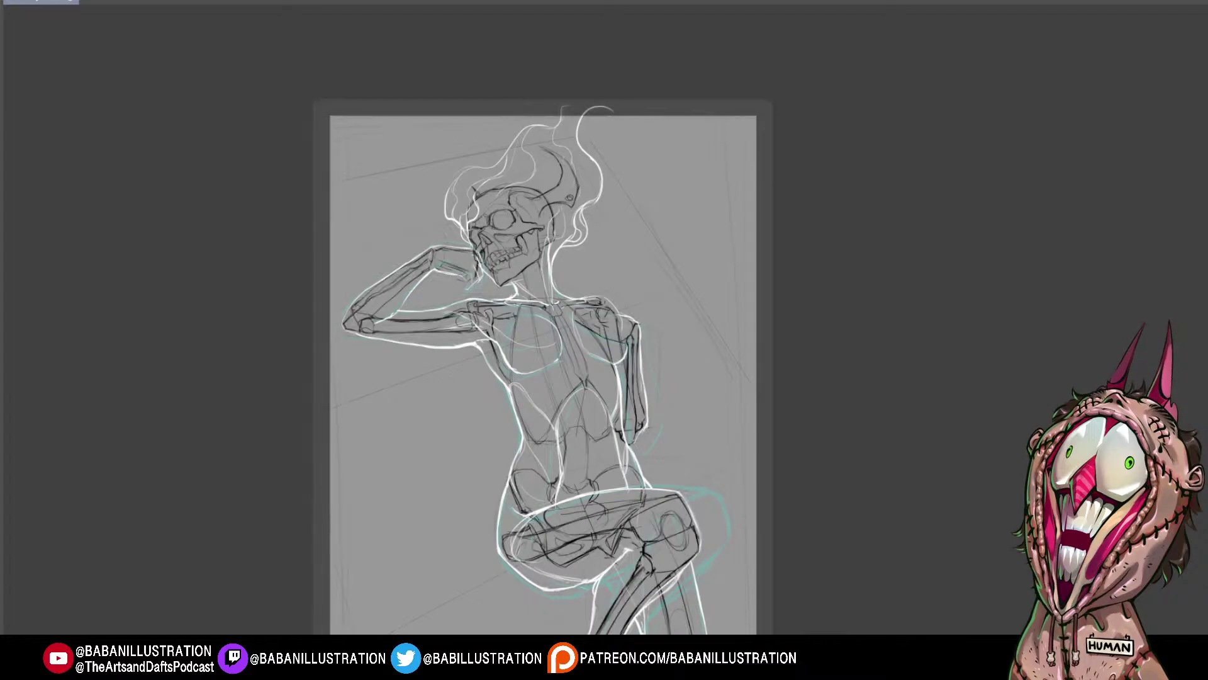
pyautogui.scroll(-1, 543, 375)
pyautogui.scroll(-2, 543, 374)
pyautogui.scroll(-4, 543, 374)
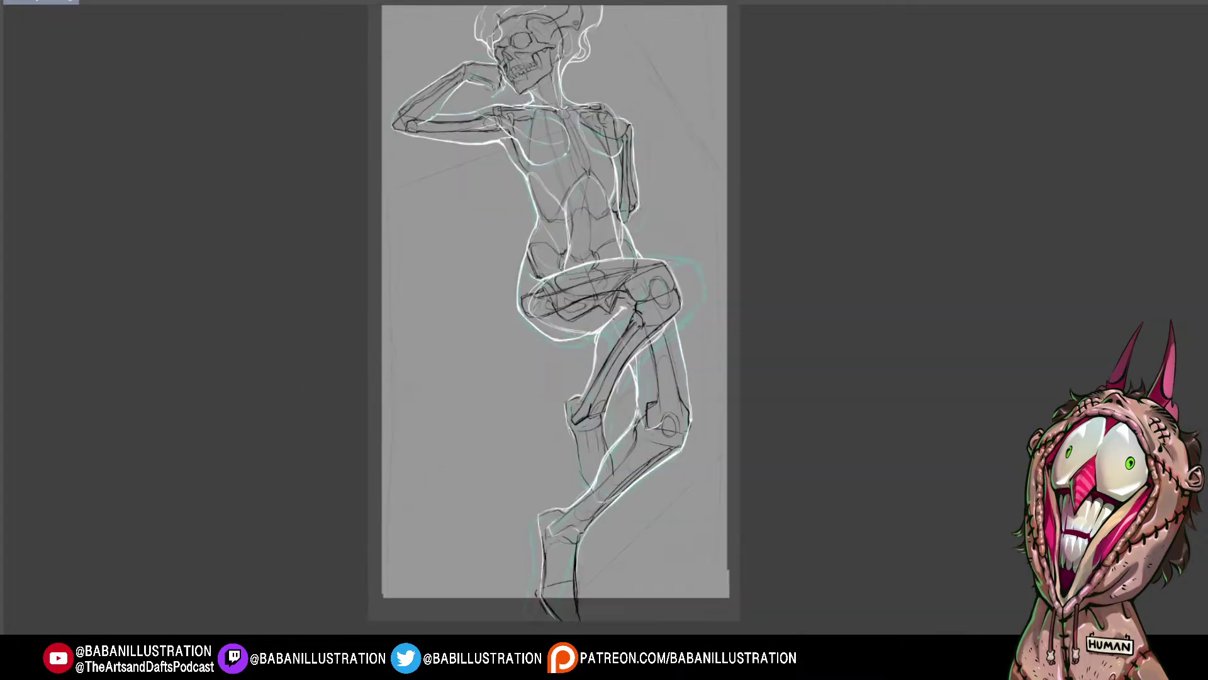
pyautogui.scroll(3, 542, 340)
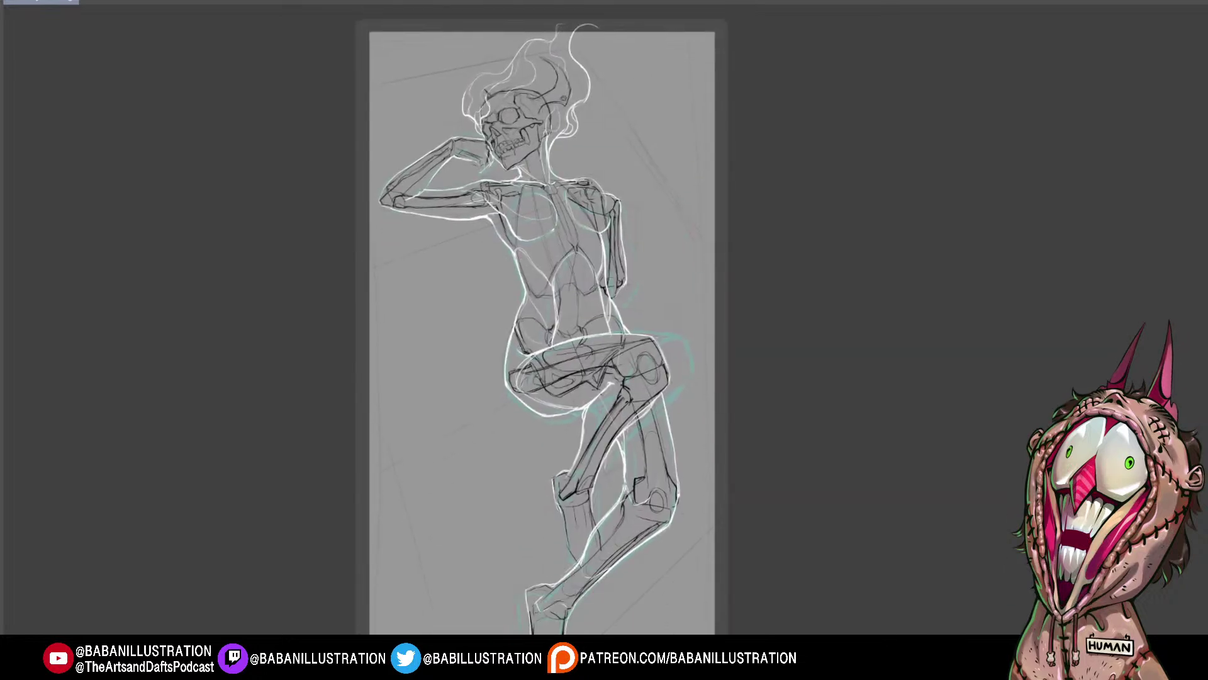
pyautogui.moveTo(363, 24); pyautogui.dragTo(726, 655)
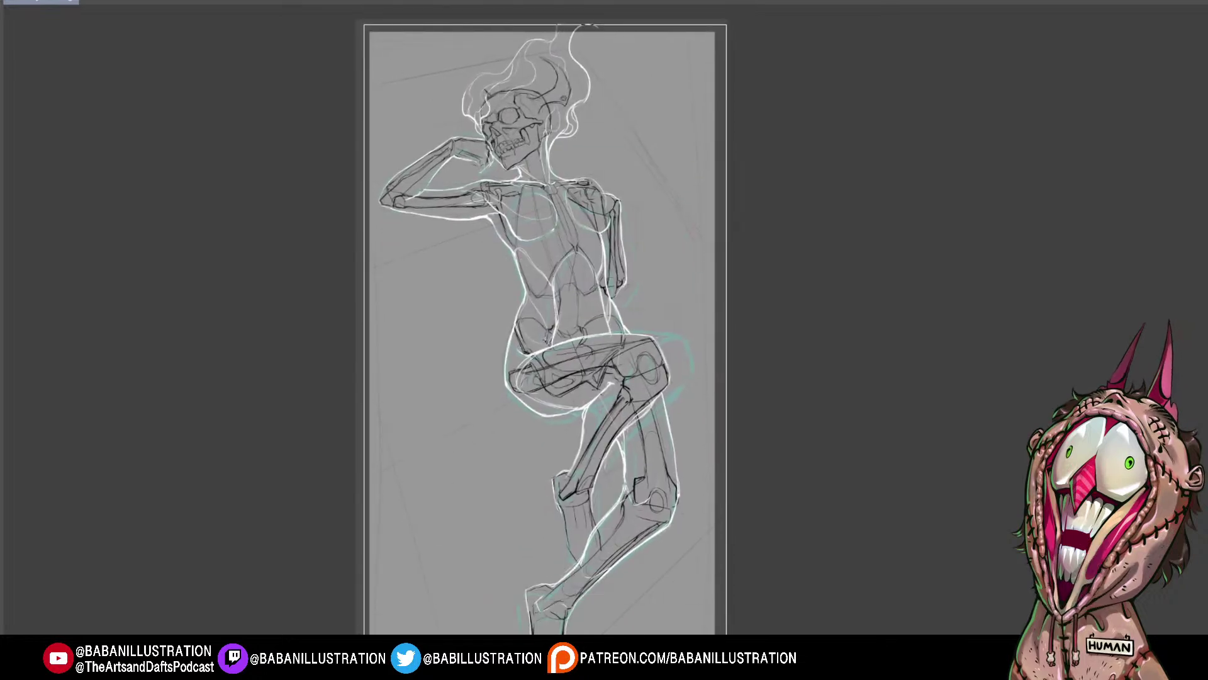
pyautogui.scroll(-3, 543, 340)
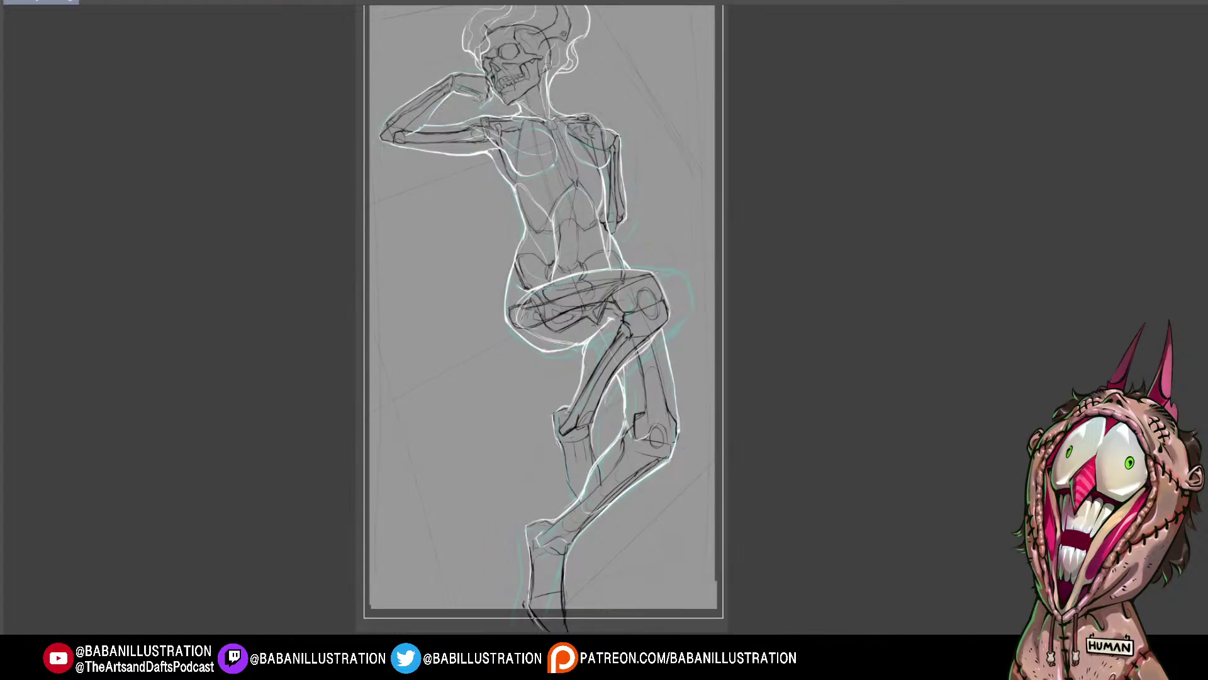
pyautogui.moveTo(723, 618); pyautogui.dragTo(723, 616)
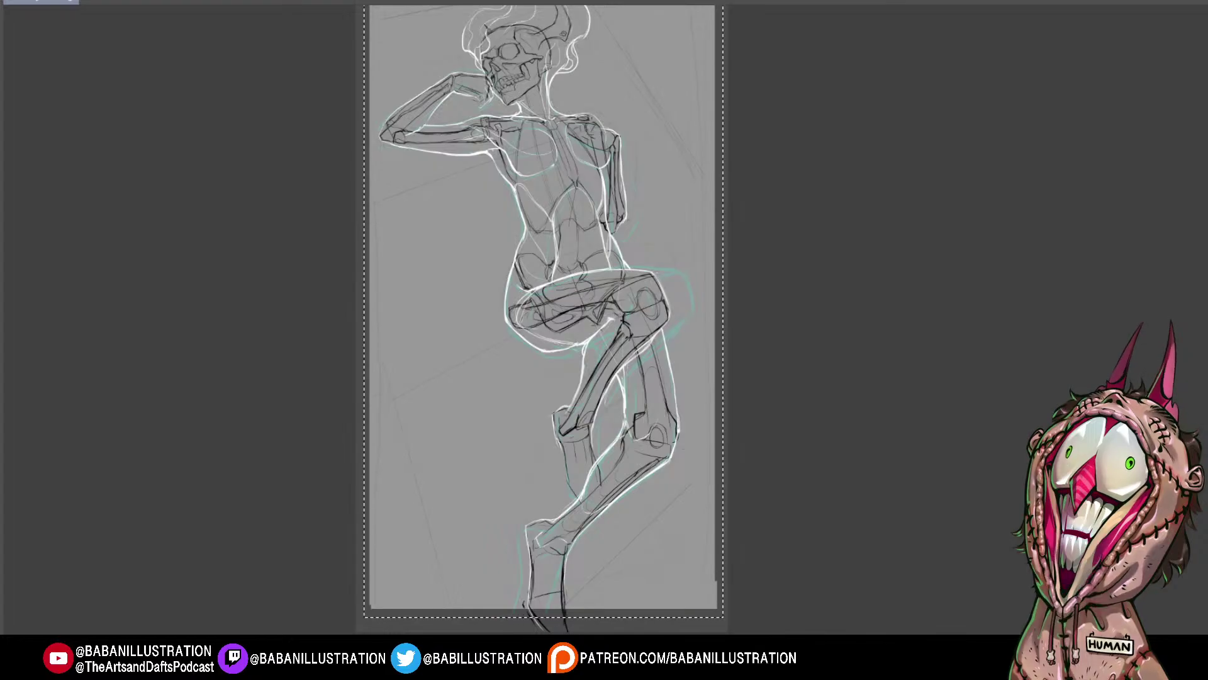
pyautogui.press('h')
pyautogui.press('h')
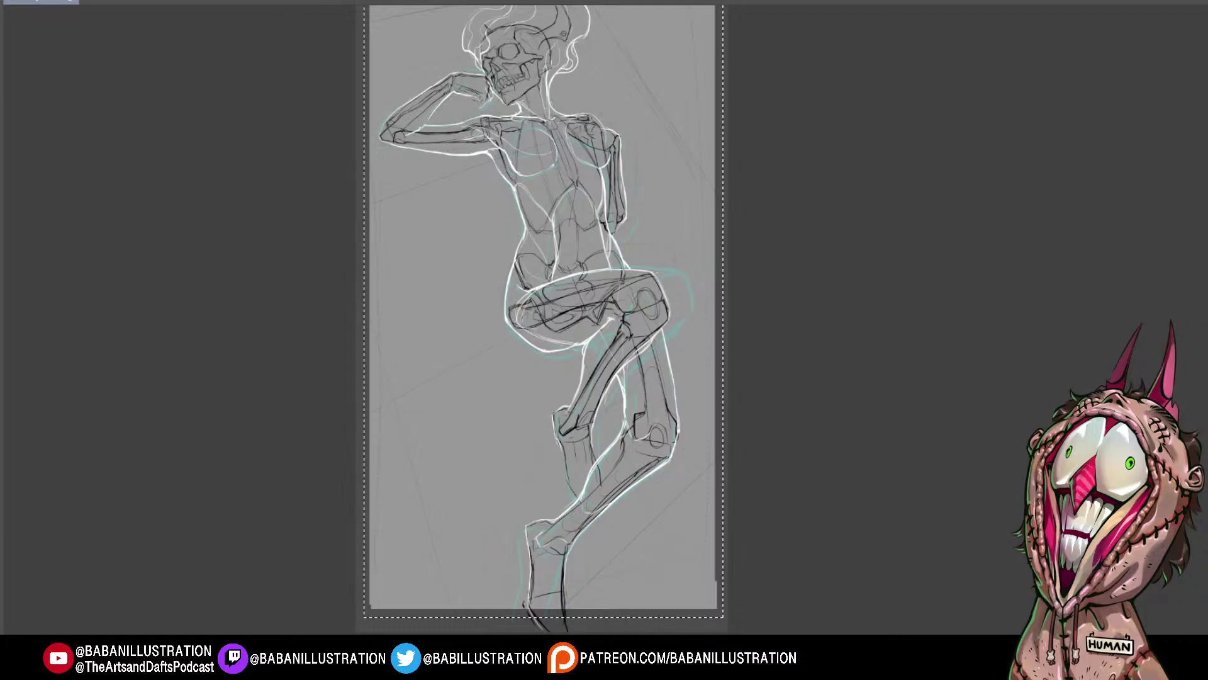
pyautogui.moveTo(542, 306); pyautogui.dragTo(621, 350)
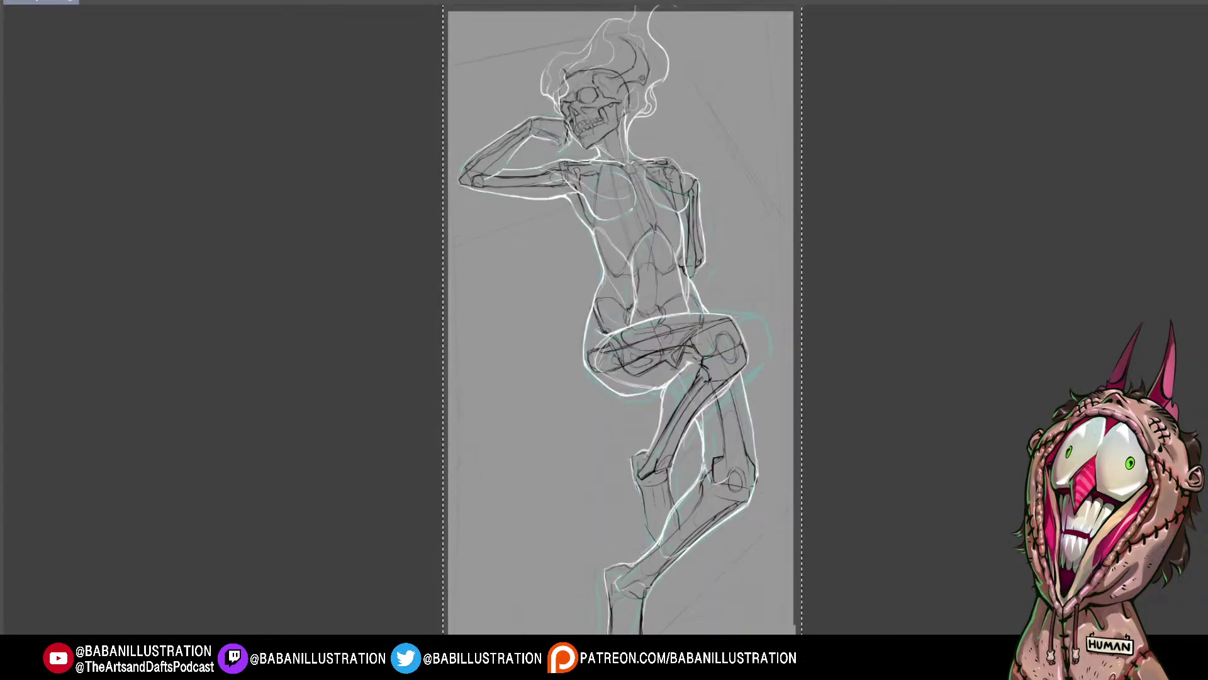
pyautogui.hotkey('ctrl', 'd')
# Step: Place the green skeleton artwork side by side with the sketch as a narrow reference pane framing its first standing figure
pyautogui.moveTo(677, 165); pyautogui.dragTo(619, 289)
pyautogui.scroll(3, 614, 351)
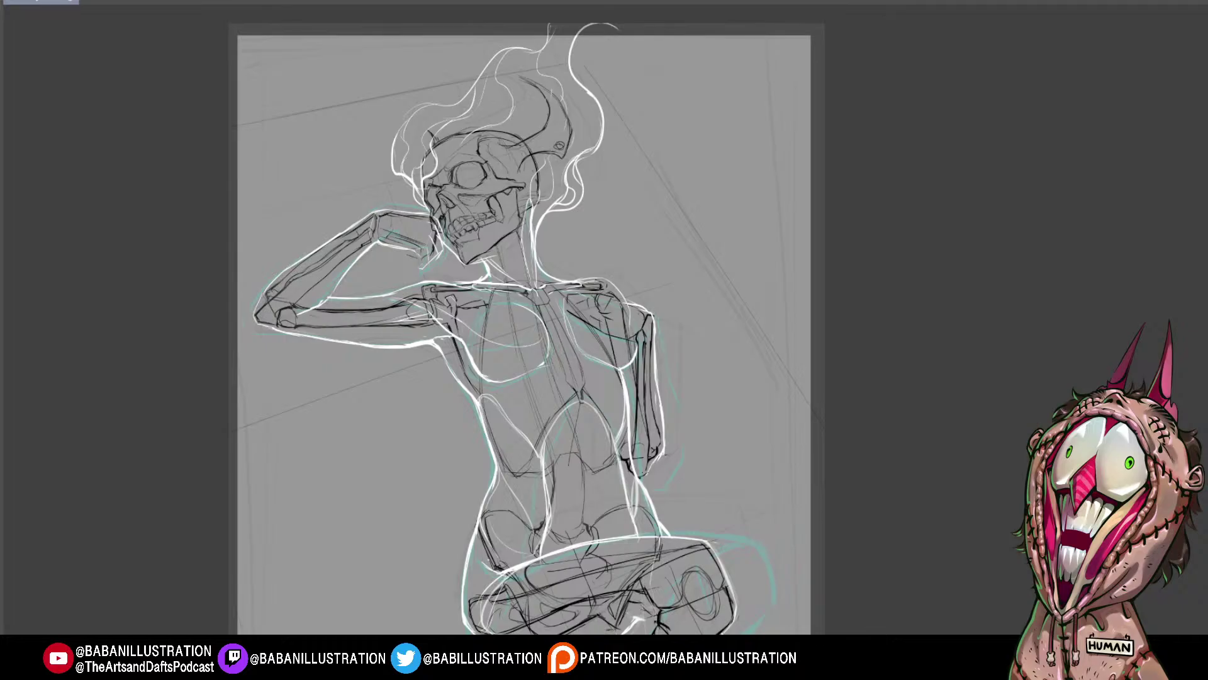
pyautogui.hotkey('ctrl', 'Tab')
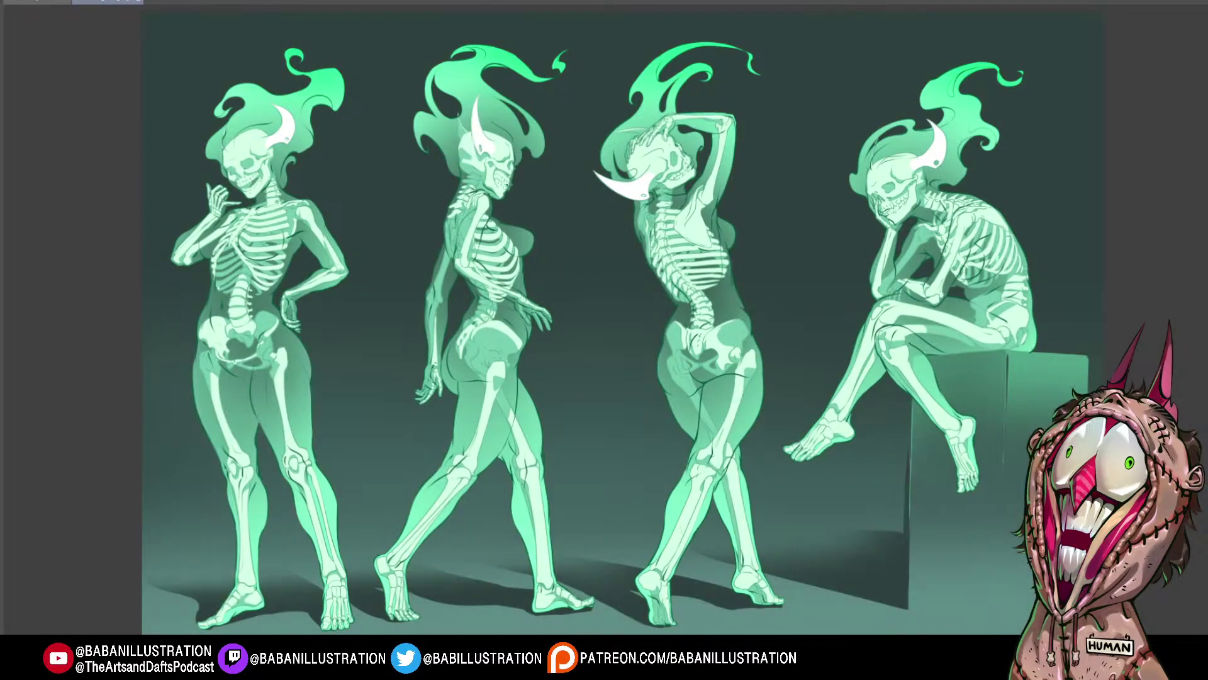
pyautogui.moveTo(107, 2); pyautogui.dragTo(7, 315)
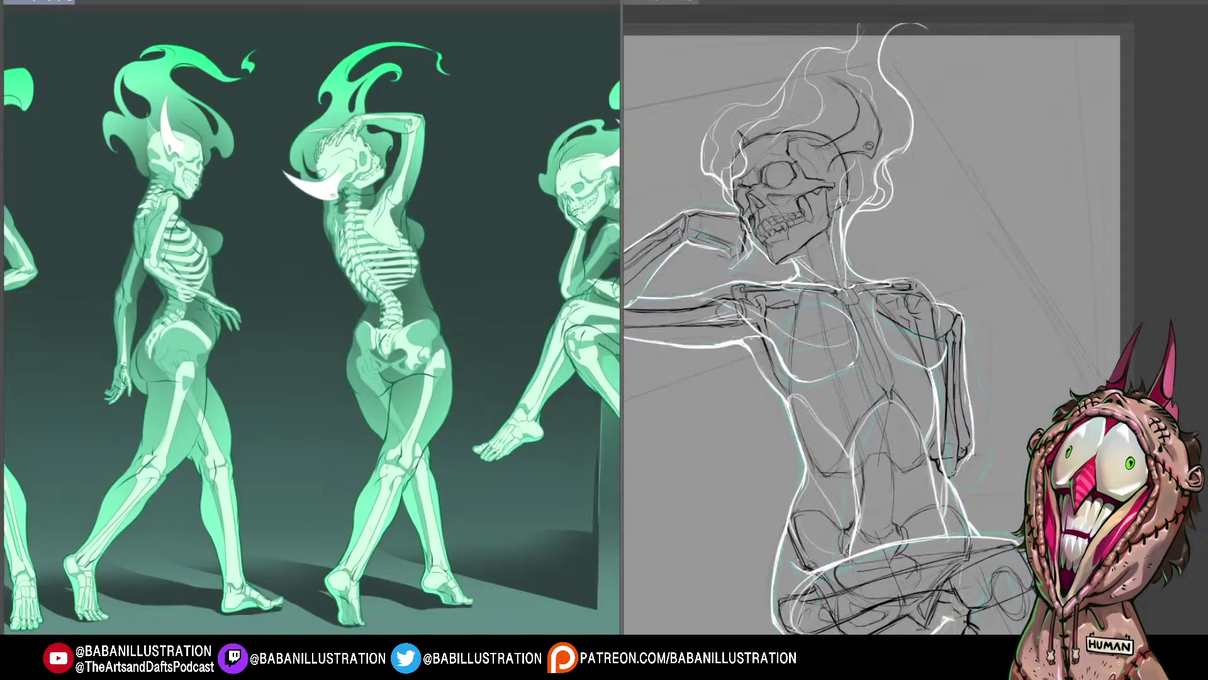
pyautogui.moveTo(622, 315)
pyautogui.mouseDown()
pyautogui.moveTo(210, 315)
pyautogui.moveTo(245, 315)
pyautogui.mouseUp()
pyautogui.moveTo(38, 315); pyautogui.dragTo(340, 283)
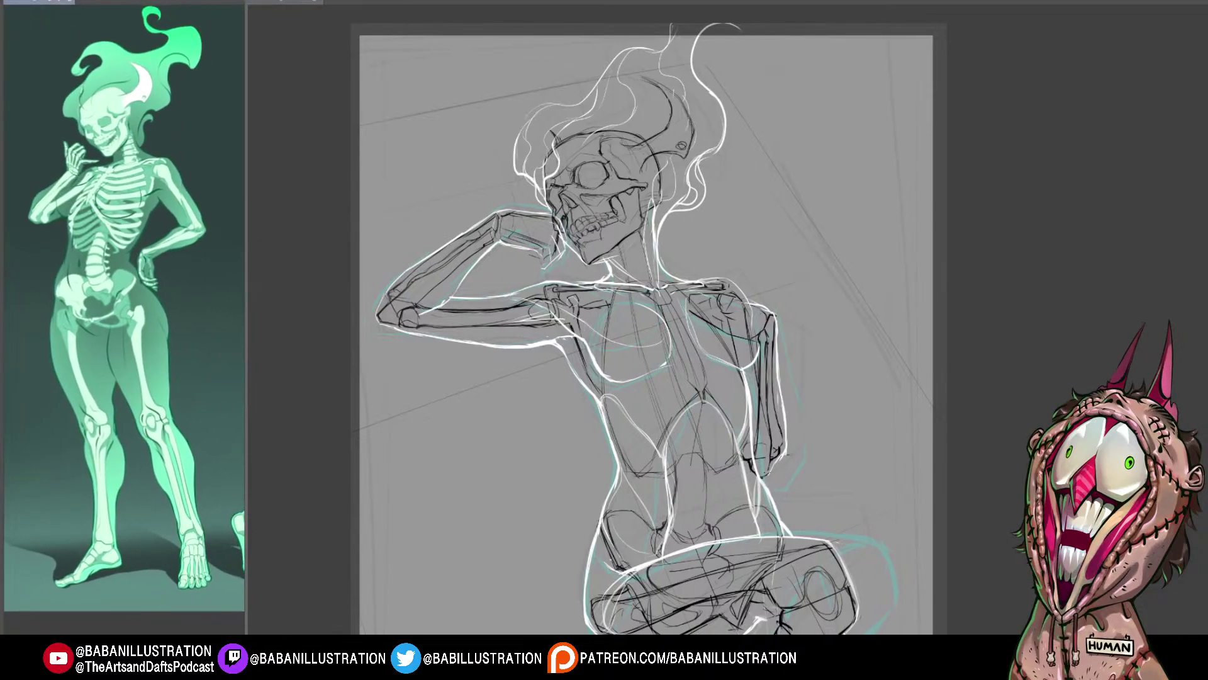
pyautogui.click(285, 2)
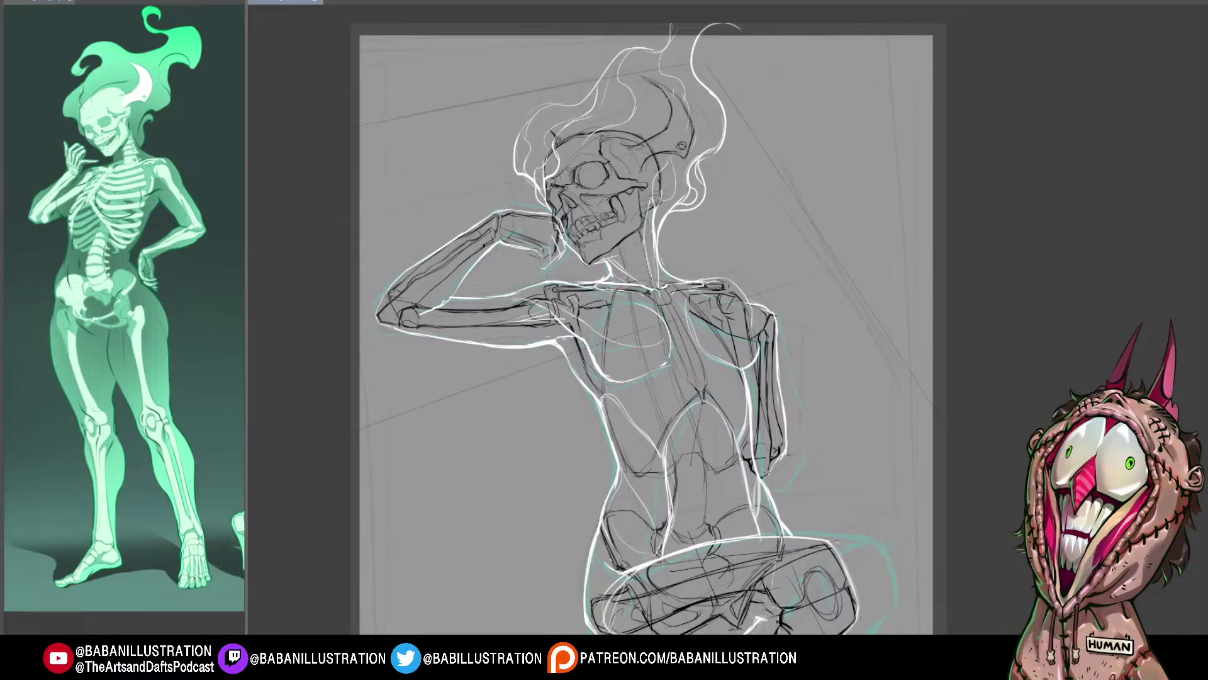
pyautogui.moveTo(246, 340); pyautogui.dragTo(220, 340)
pyautogui.click(112, 308)
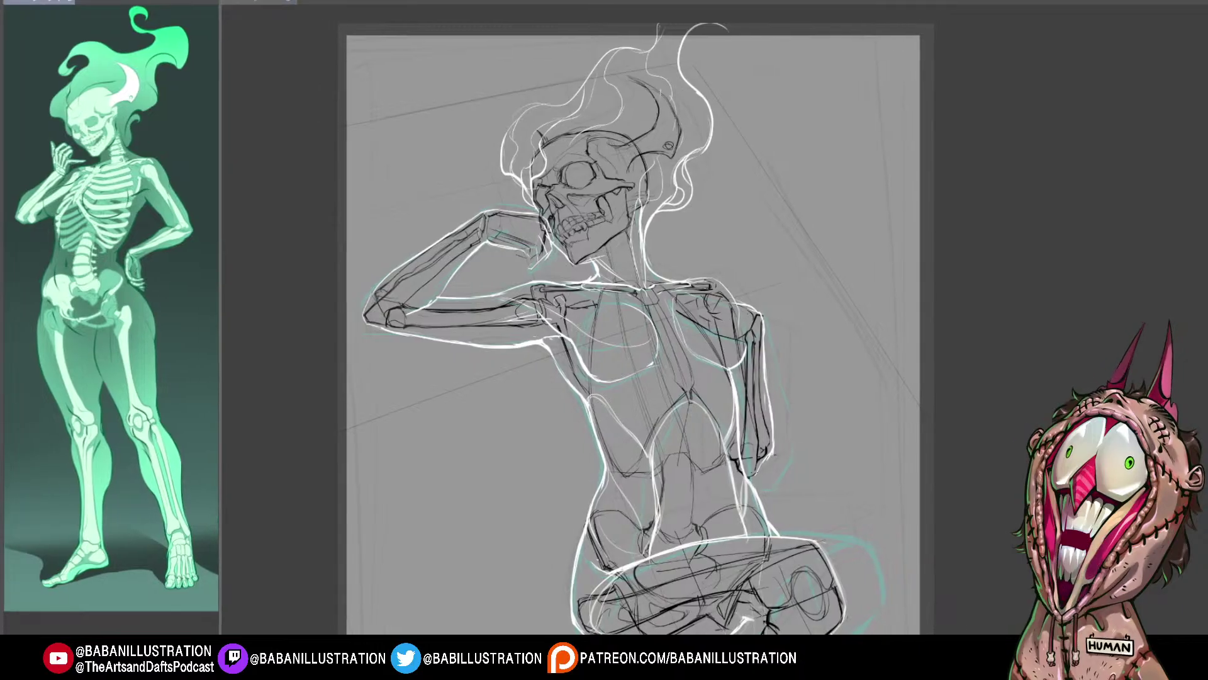
pyautogui.moveTo(112, 308); pyautogui.dragTo(112, 326)
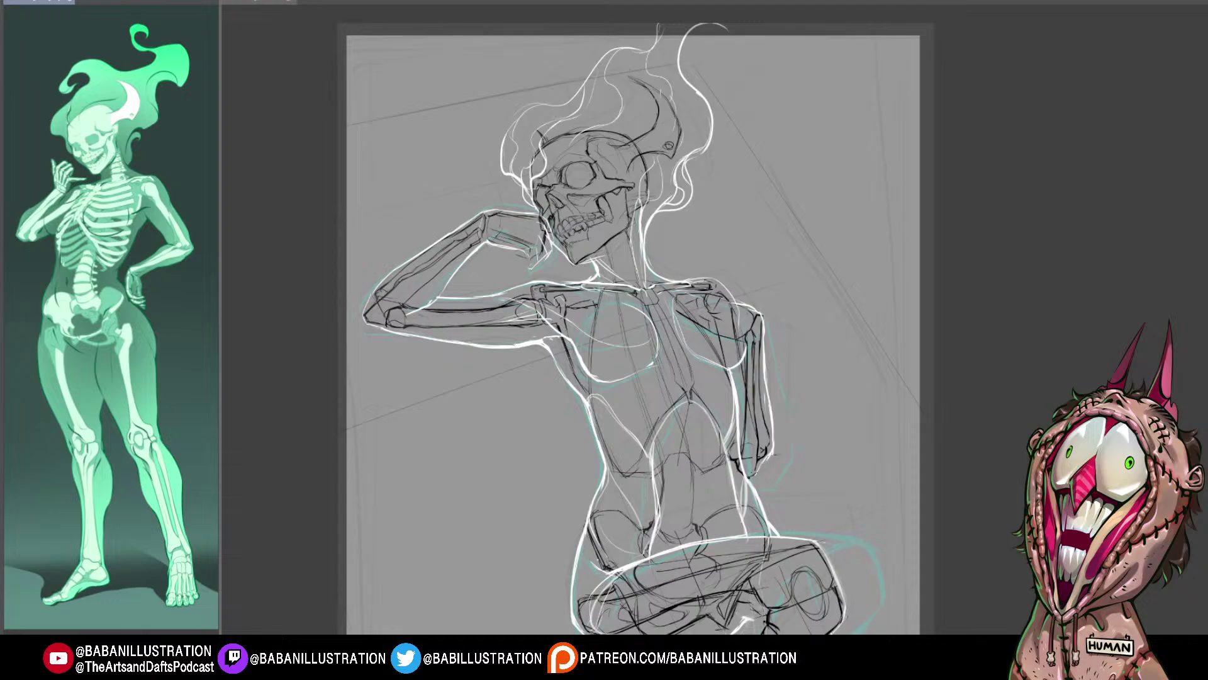
# Step: Remove the teal guide lines from view and fade the white body outline behind the dark skeleton lines
pyautogui.moveTo(633, 335); pyautogui.dragTo(541, 303)
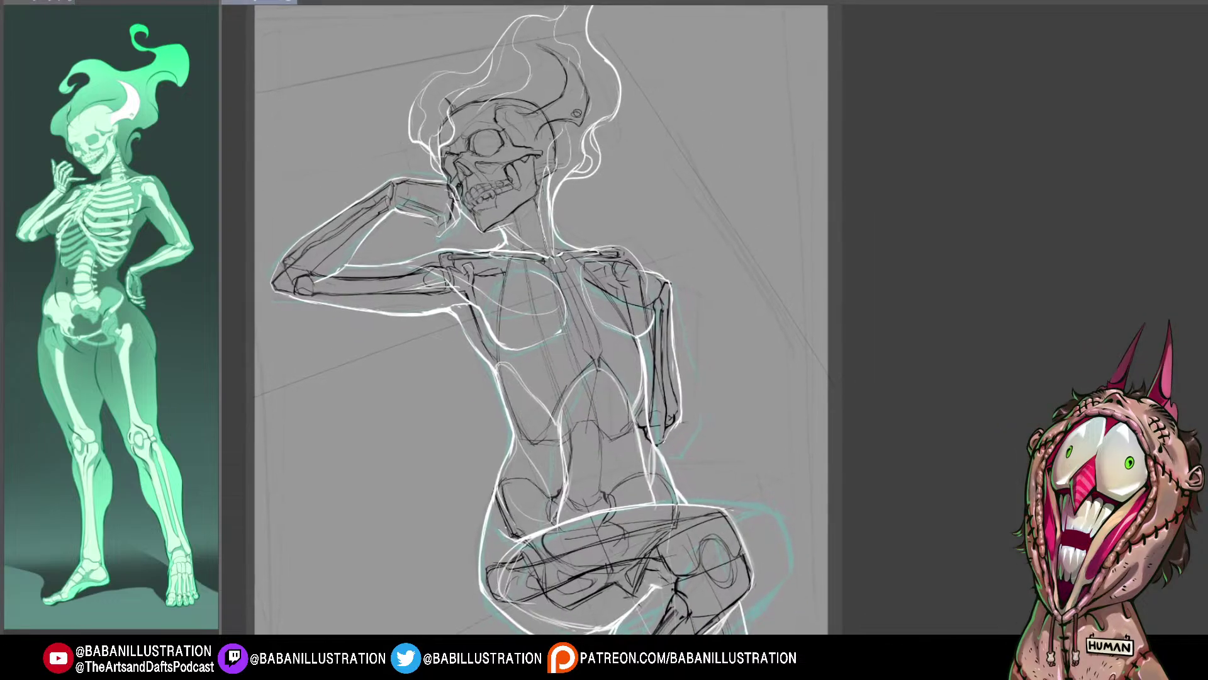
pyautogui.moveTo(475, 283); pyautogui.dragTo(465, 280)
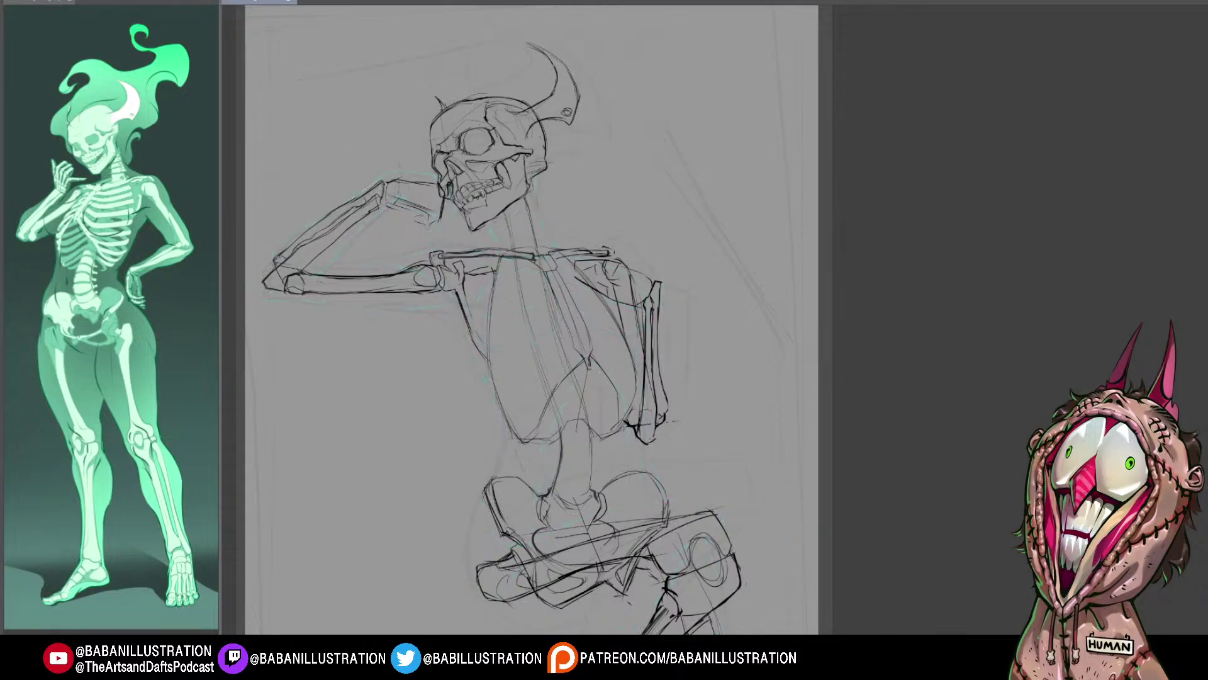
pyautogui.scroll(-3, 534, 320)
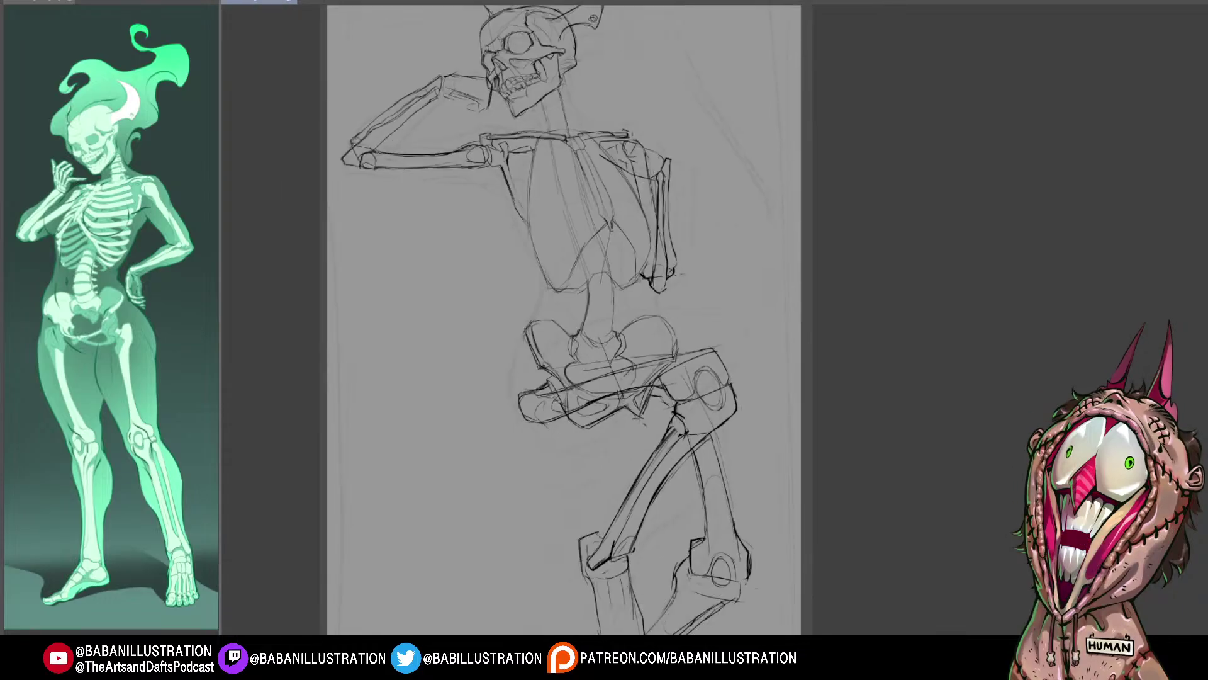
pyautogui.moveTo(614, 328); pyautogui.dragTo(576, 315)
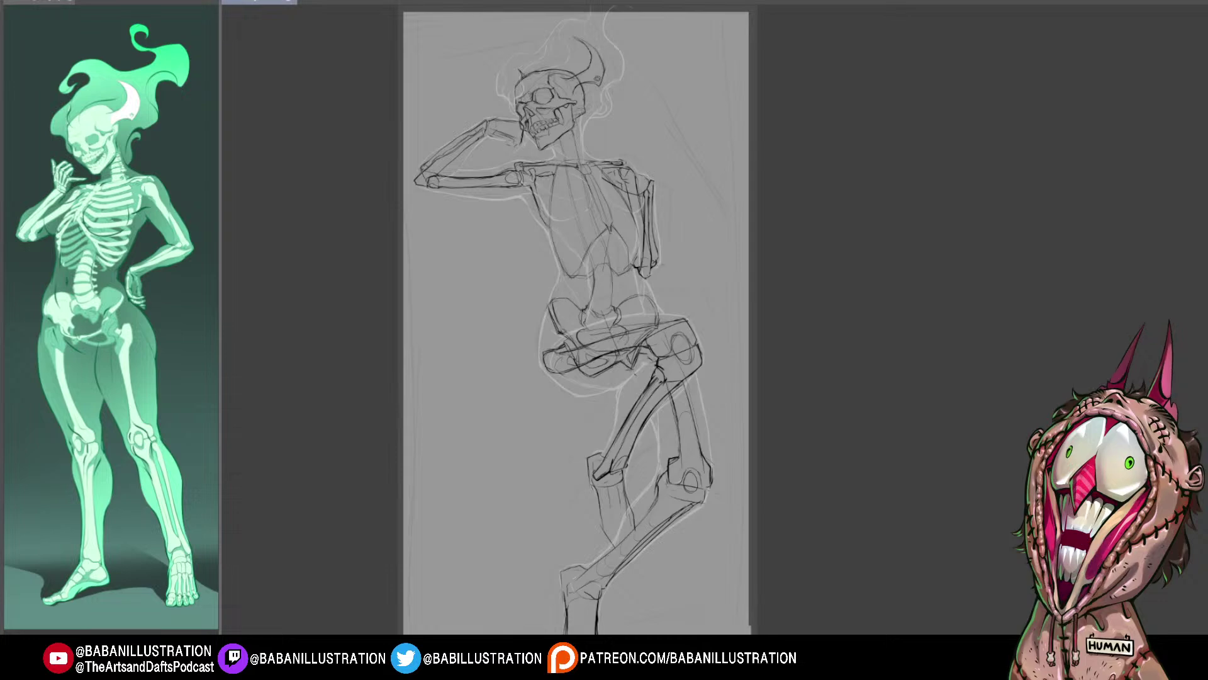
pyautogui.scroll(2, 590, 190)
pyautogui.moveTo(590, 190); pyautogui.dragTo(589, 290)
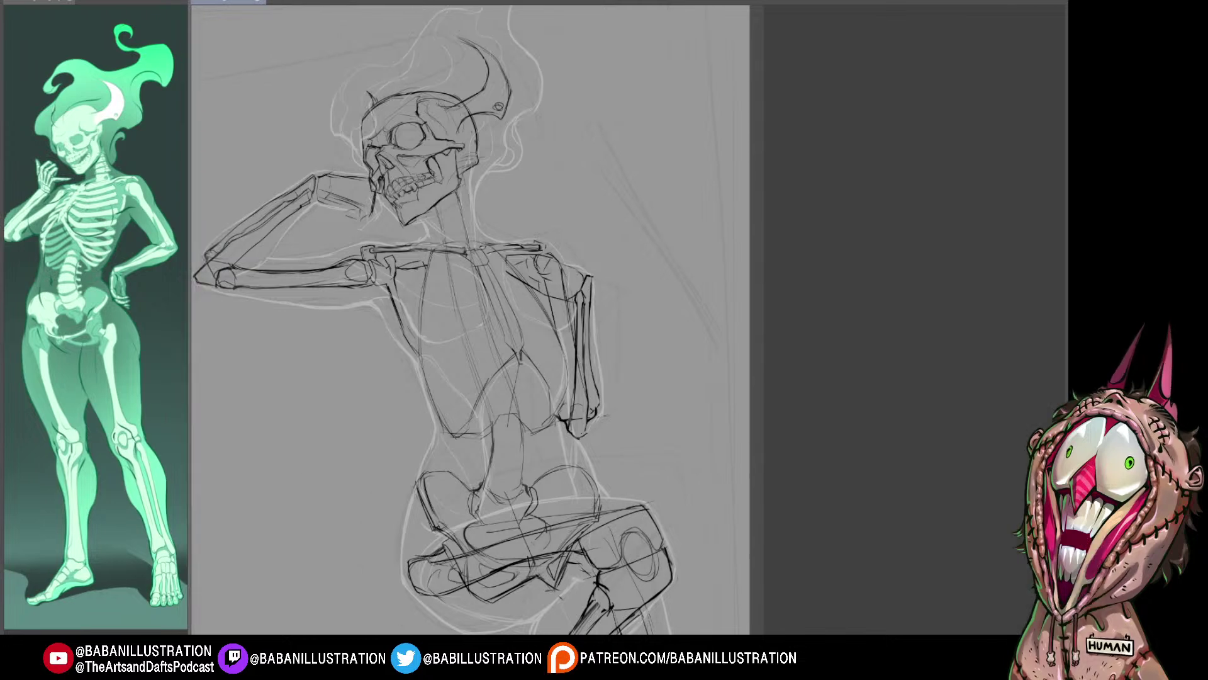
pyautogui.moveTo(472, 352); pyautogui.dragTo(509, 315)
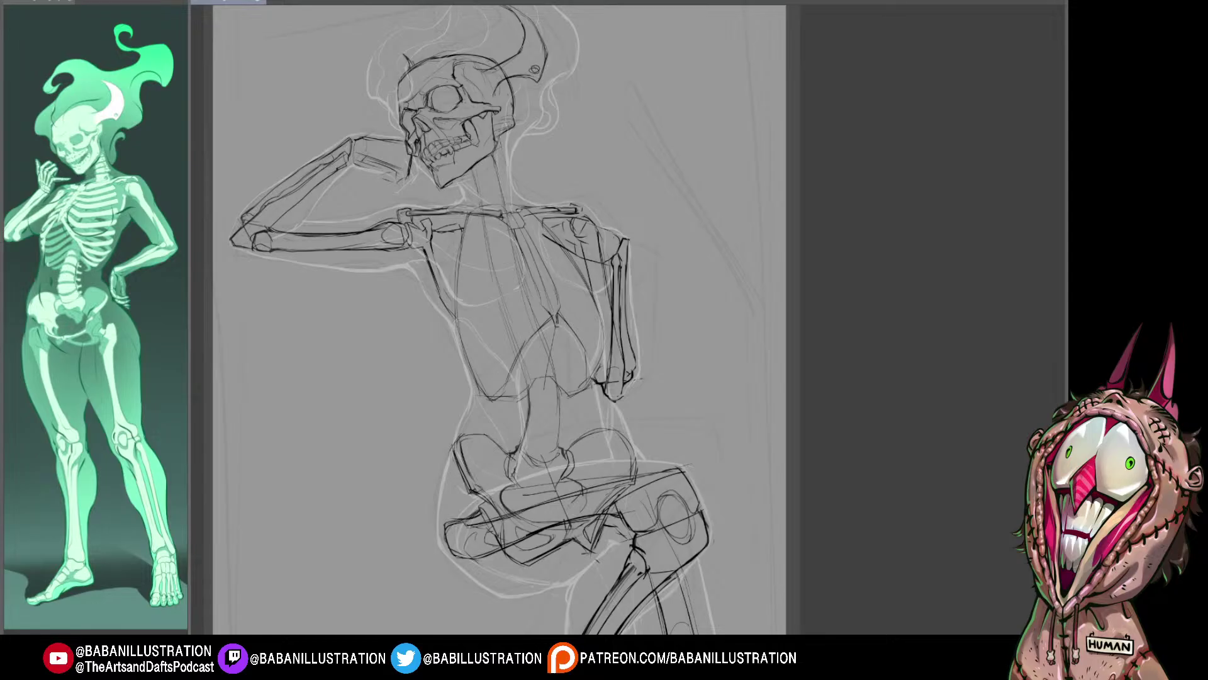
# Step: Examine the torso's skeleton lines with the white body outline hidden and shown, beside a smaller view of the reference
pyautogui.moveTo(503, 314)
pyautogui.mouseDown()
pyautogui.moveTo(483, 341)
pyautogui.moveTo(458, 341)
pyautogui.mouseUp()
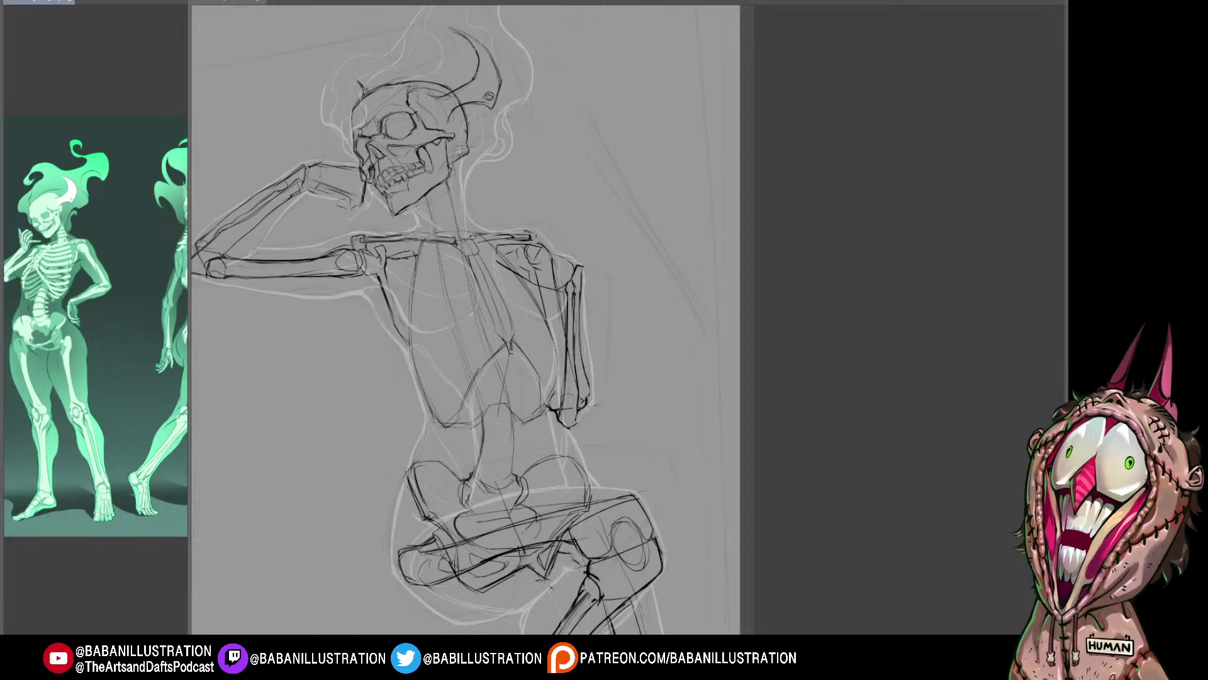
pyautogui.scroll(3, 553, 177)
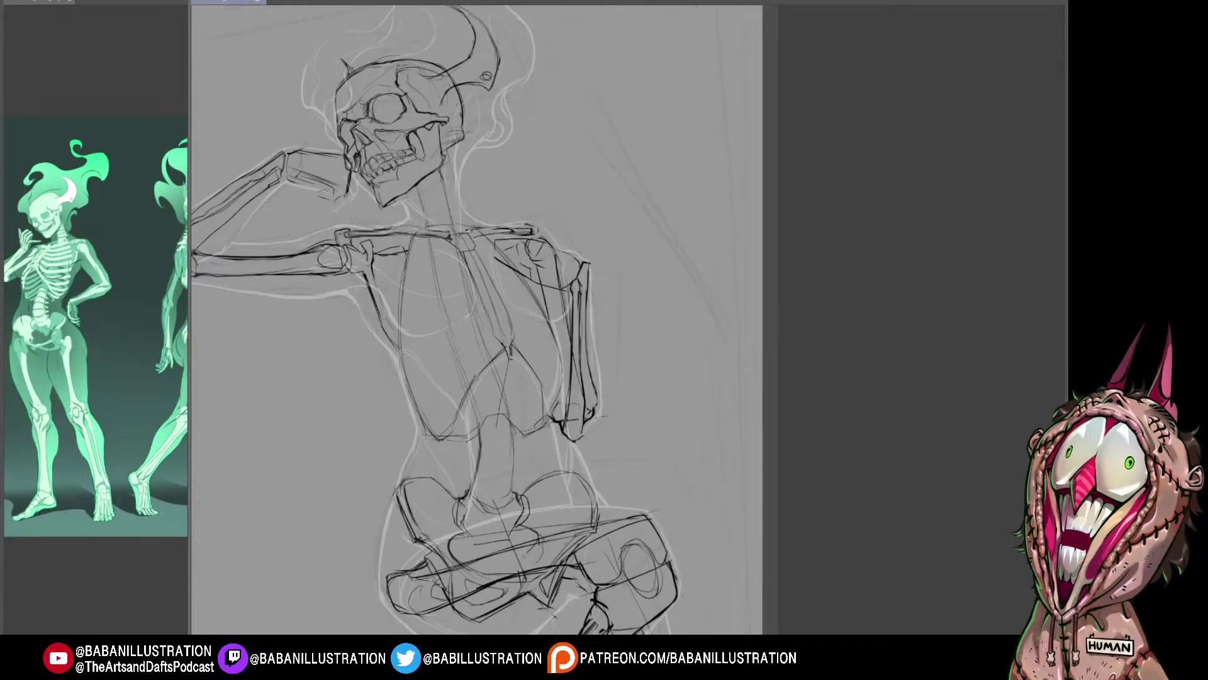
pyautogui.hotkey('ctrl', ',')
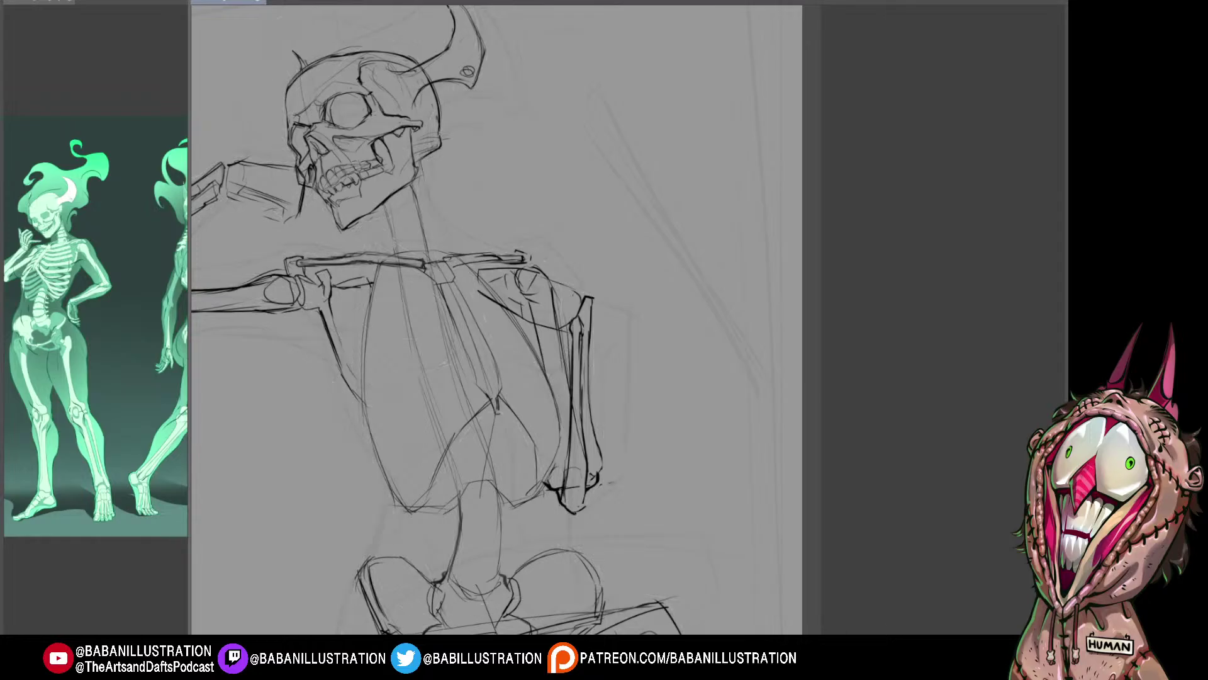
pyautogui.hotkey('ctrl', ',')
# Step: Paint a row of short white marks along one edge of the breastbone, from the collar down to its lower end
pyautogui.moveTo(496, 320); pyautogui.dragTo(502, 308)
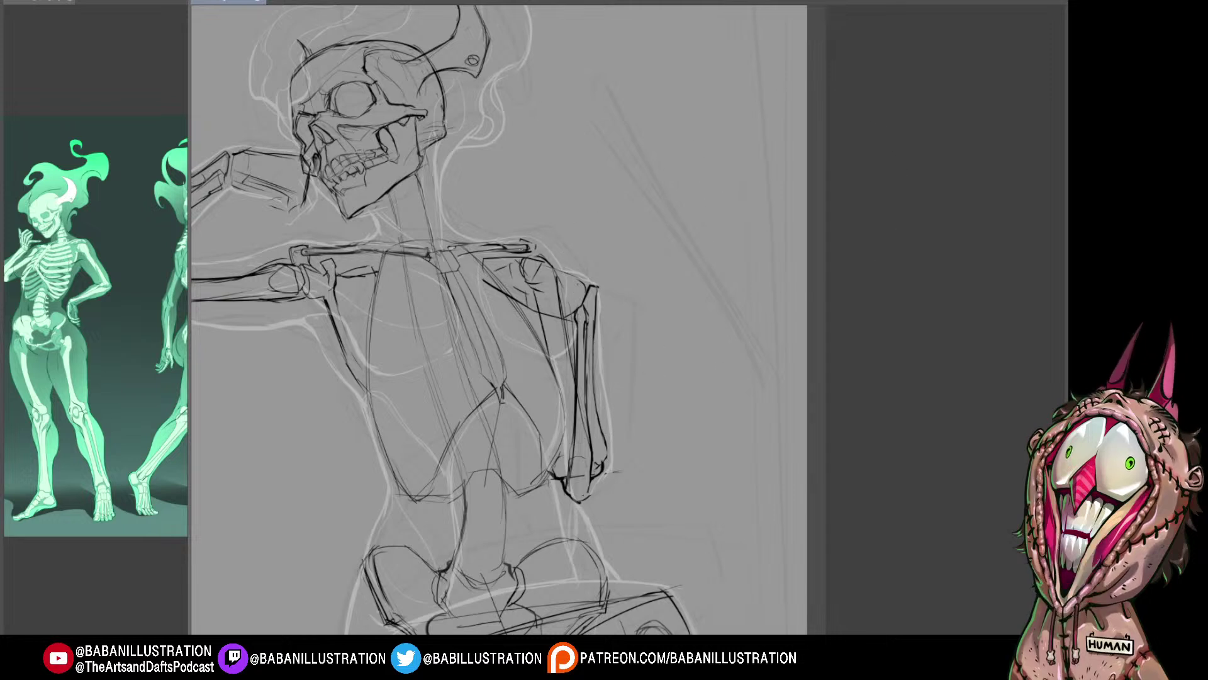
pyautogui.moveTo(603, 367); pyautogui.dragTo(604, 368)
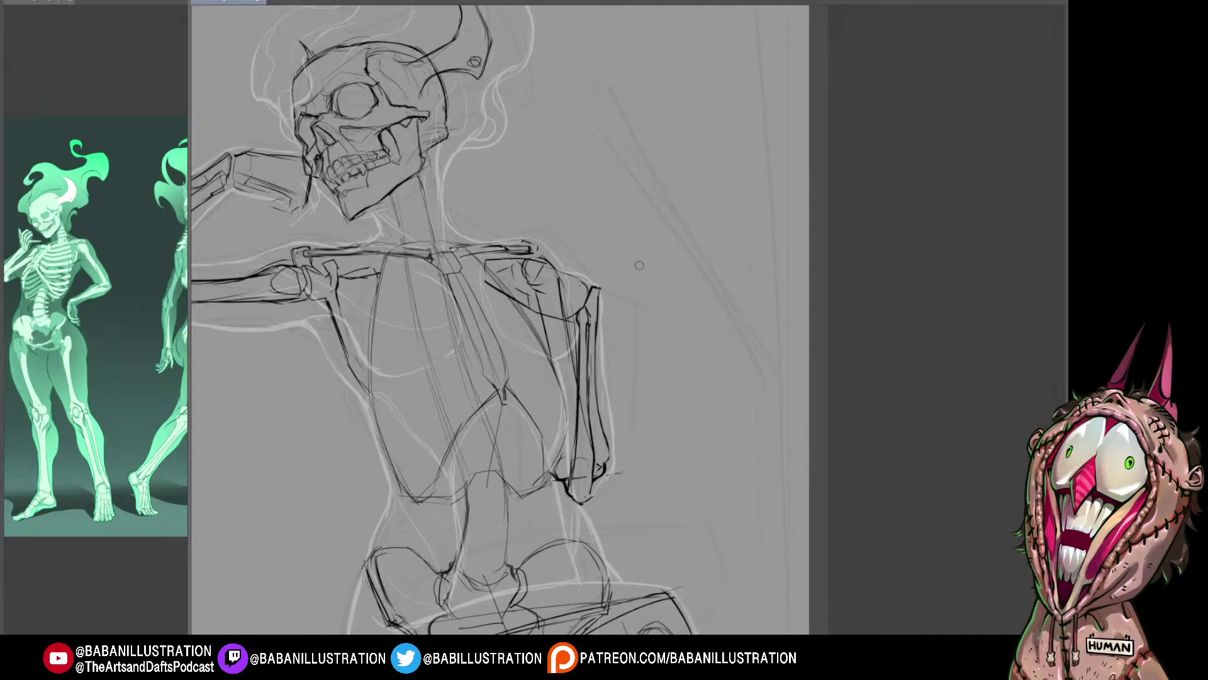
pyautogui.moveTo(639, 264); pyautogui.dragTo(648, 264)
pyautogui.moveTo(581, 326); pyautogui.dragTo(584, 328)
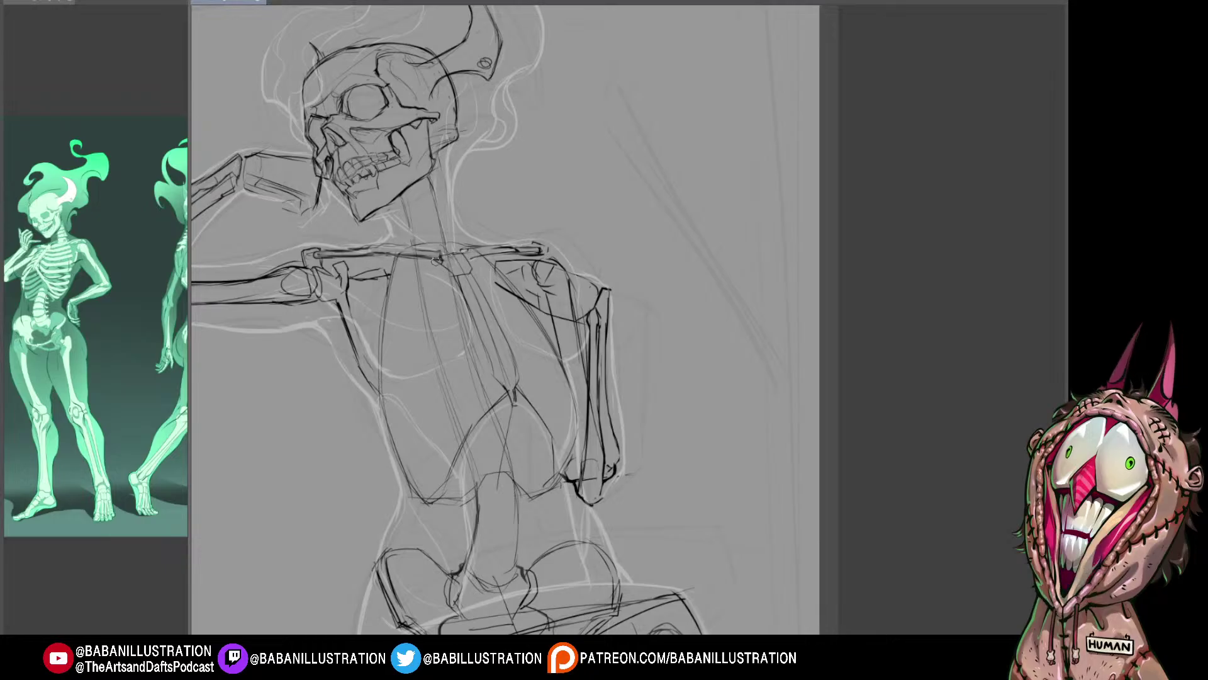
pyautogui.moveTo(436, 258); pyautogui.dragTo(457, 290)
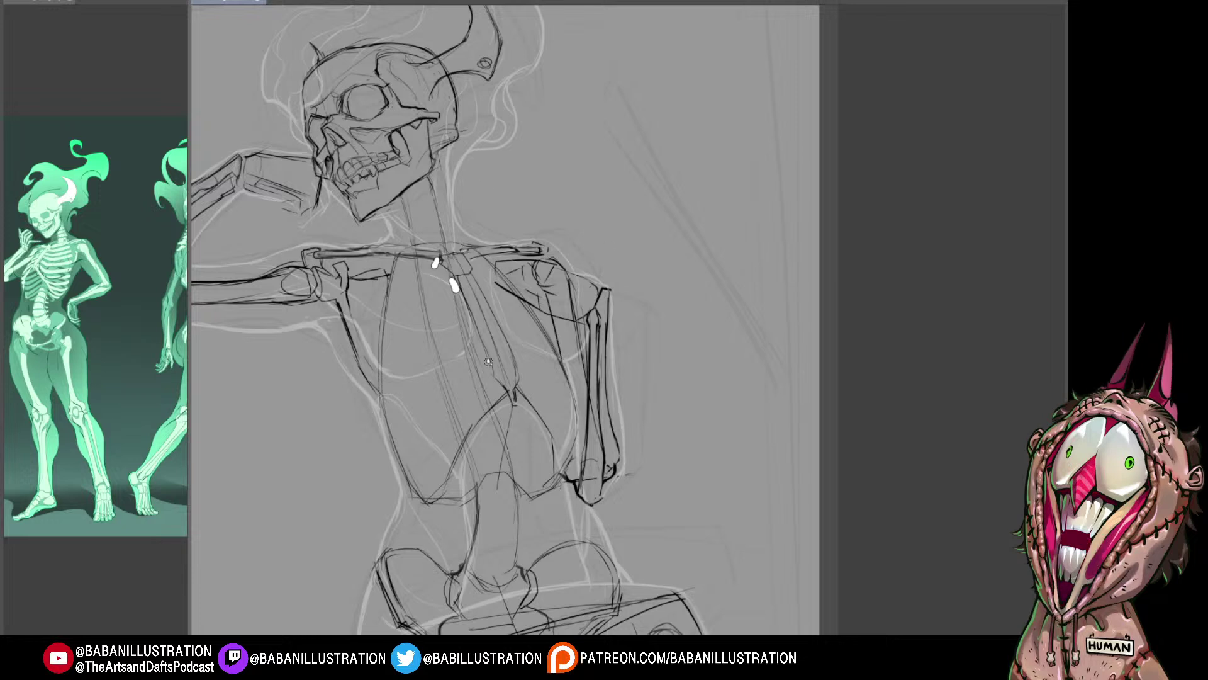
pyautogui.moveTo(487, 359); pyautogui.dragTo(490, 366)
pyautogui.moveTo(469, 318)
pyautogui.mouseDown()
pyautogui.moveTo(464, 308)
pyautogui.moveTo(481, 344)
pyautogui.mouseUp()
pyautogui.moveTo(454, 285); pyautogui.dragTo(386, 315)
pyautogui.moveTo(463, 304)
pyautogui.mouseDown()
pyautogui.moveTo(385, 345)
pyautogui.moveTo(385, 378)
pyautogui.mouseUp()
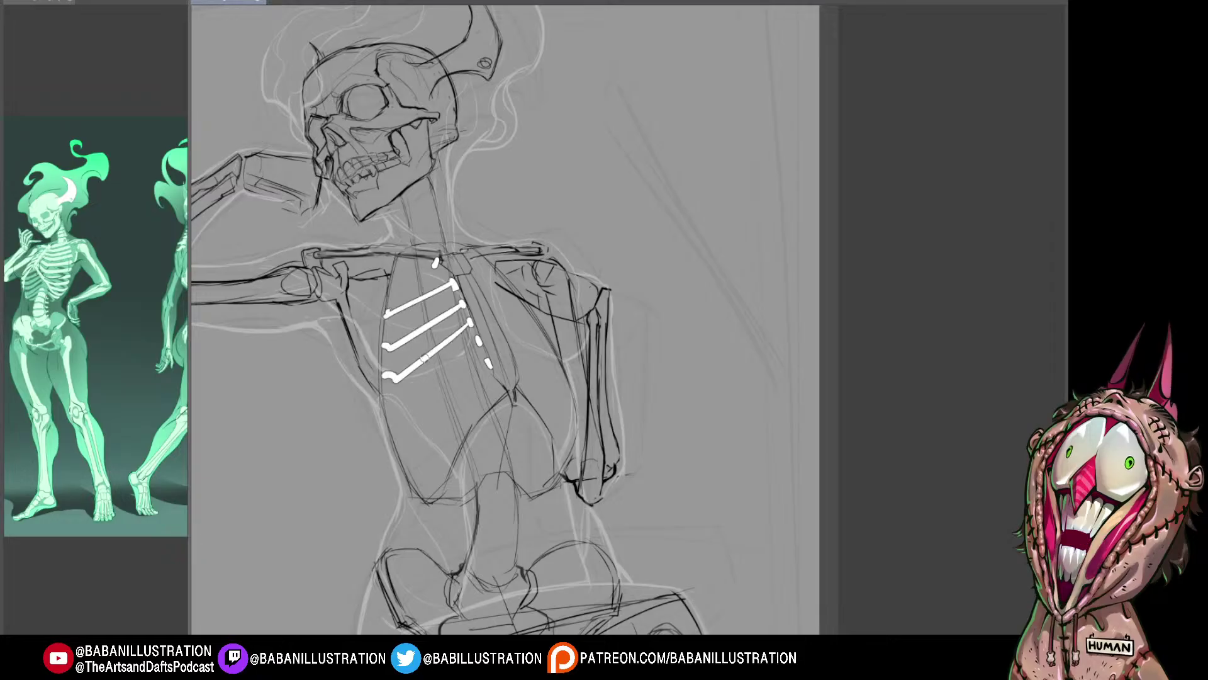
pyautogui.hotkey('ctrl', 'z')
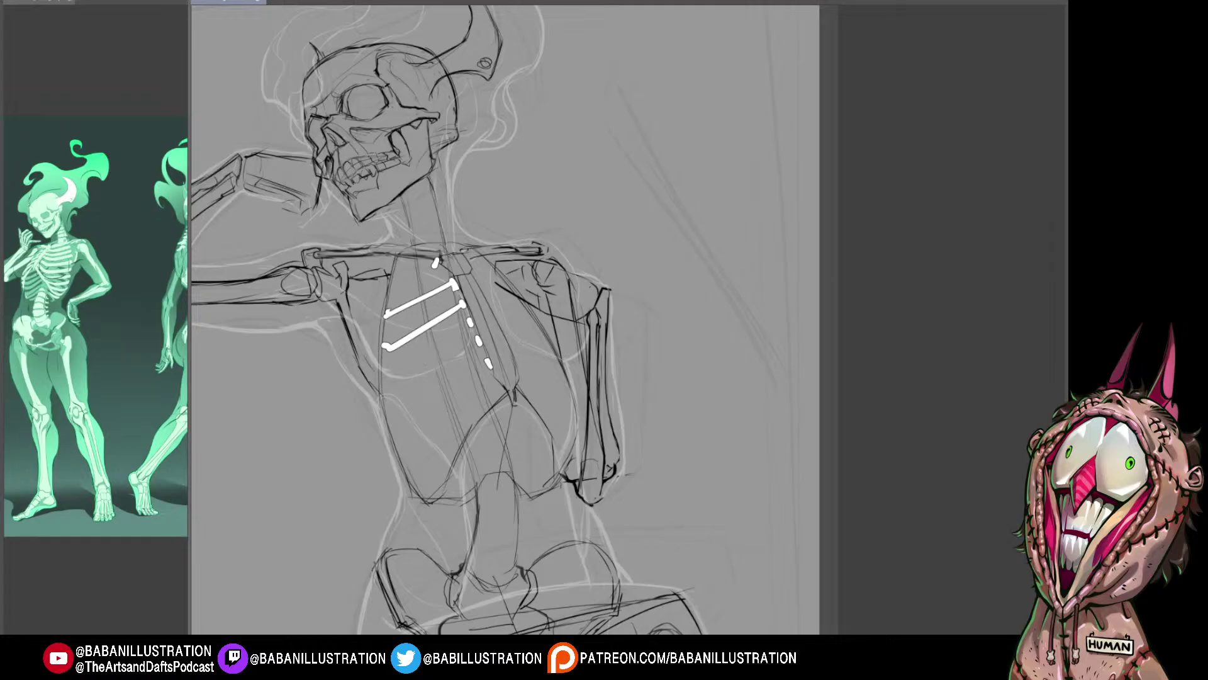
pyautogui.hotkey('ctrl', 'z')
pyautogui.hotkey('ctrl', 'z')
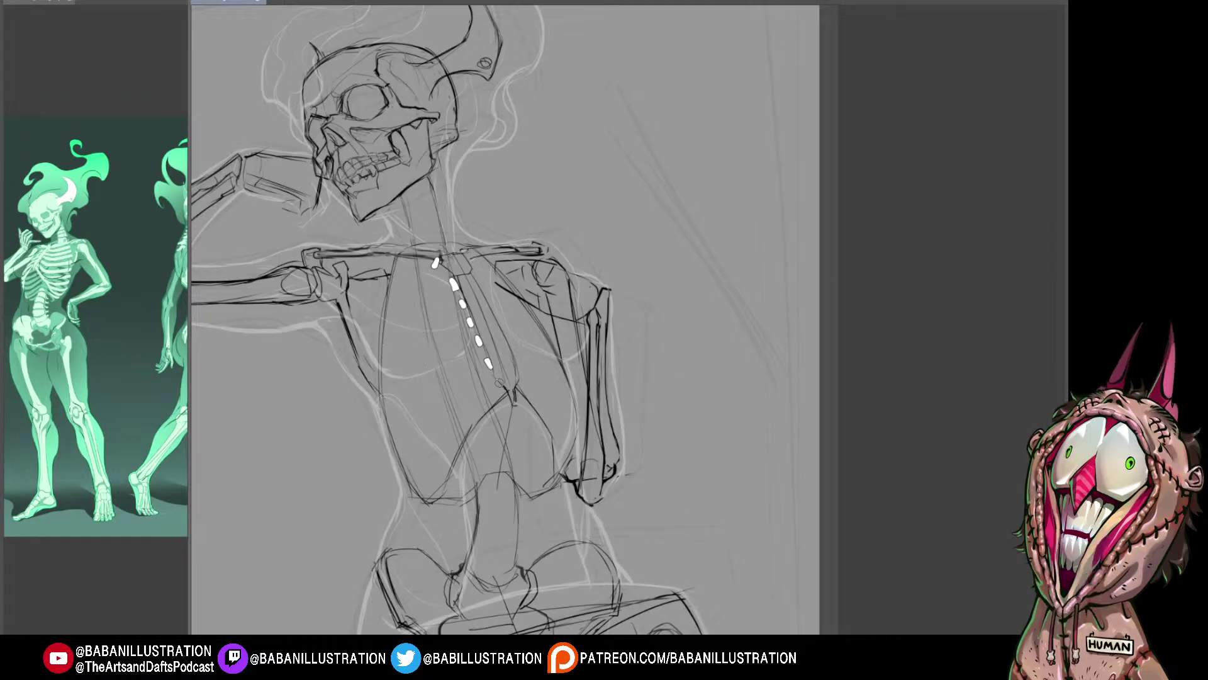
# Step: Paint two white pointed tips forking at the breastbone's base and widen the marks above into short white horizontal segments
pyautogui.moveTo(498, 381)
pyautogui.mouseDown()
pyautogui.moveTo(504, 391)
pyautogui.moveTo(469, 427)
pyautogui.mouseUp()
pyautogui.hotkey('ctrl', 'z')
pyautogui.moveTo(507, 385); pyautogui.dragTo(485, 410)
pyautogui.moveTo(517, 386); pyautogui.dragTo(534, 404)
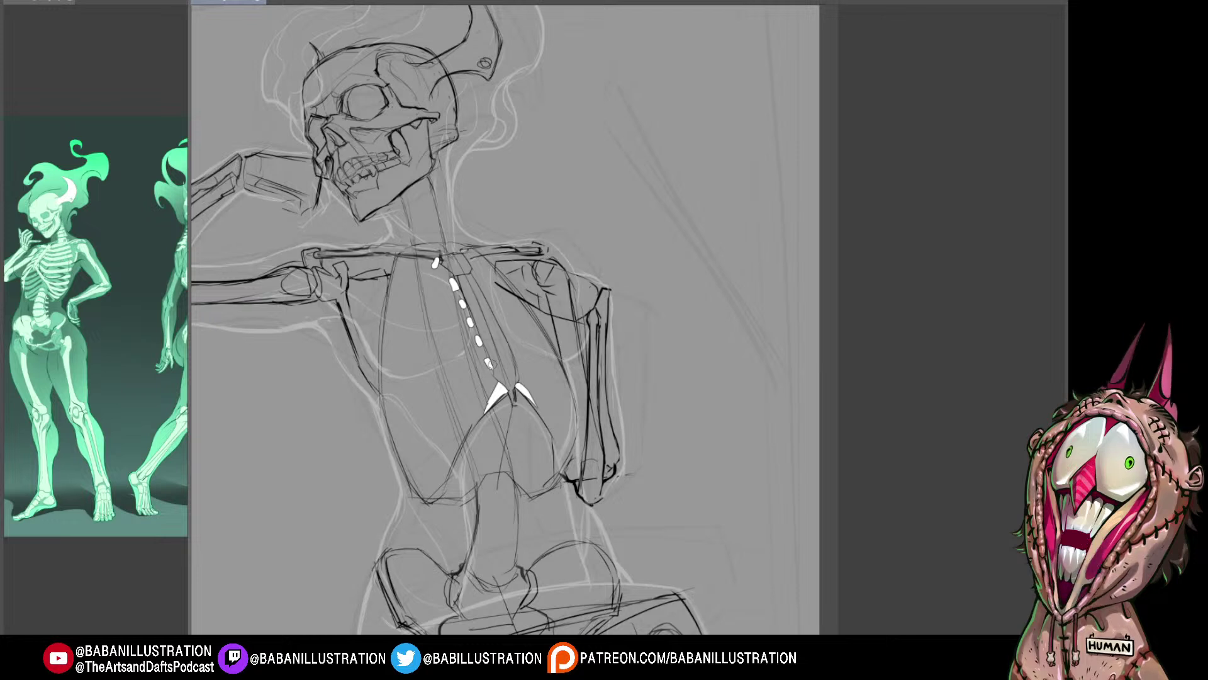
pyautogui.moveTo(517, 359)
pyautogui.mouseDown()
pyautogui.moveTo(478, 341)
pyautogui.moveTo(503, 336)
pyautogui.moveTo(480, 339)
pyautogui.moveTo(485, 316)
pyautogui.moveTo(470, 324)
pyautogui.moveTo(503, 316)
pyautogui.moveTo(457, 320)
pyautogui.moveTo(494, 302)
pyautogui.moveTo(464, 308)
pyautogui.moveTo(487, 306)
pyautogui.moveTo(461, 288)
pyautogui.moveTo(479, 278)
pyautogui.moveTo(452, 280)
pyautogui.moveTo(483, 275)
pyautogui.moveTo(502, 241)
pyautogui.moveTo(465, 260)
pyautogui.mouseUp()
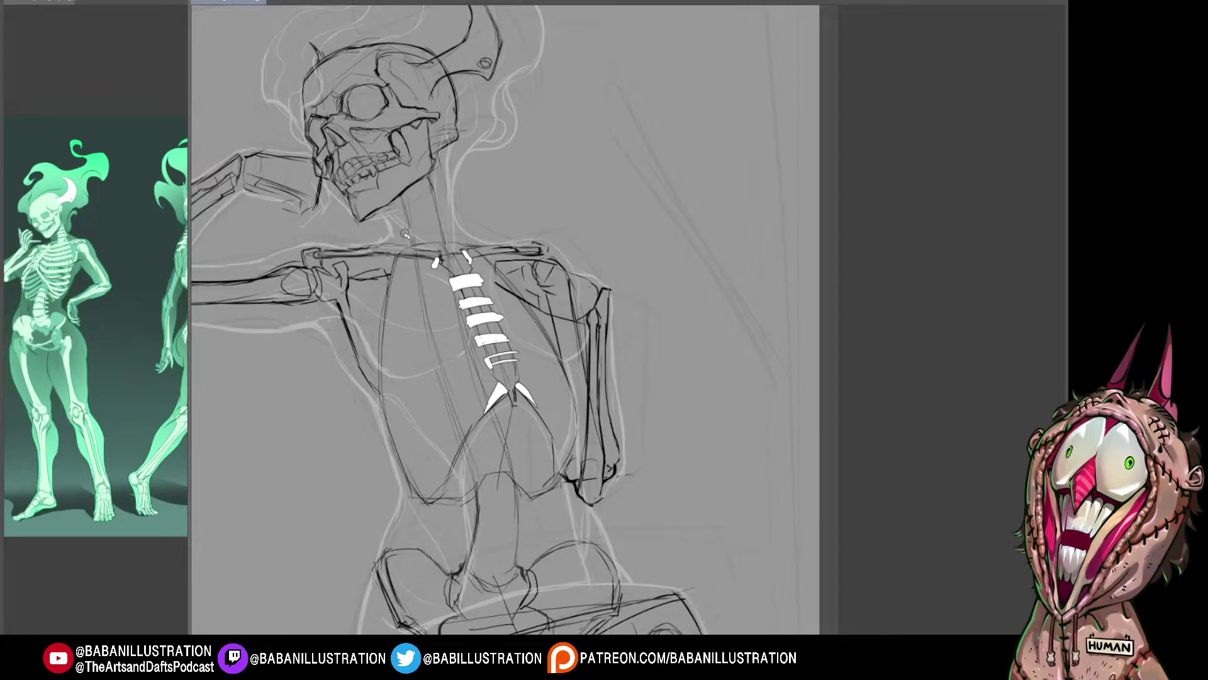
# Step: Outline the topmost ribs in white as small bent loops around both sides of the neck's base
pyautogui.moveTo(408, 235); pyautogui.dragTo(416, 258)
pyautogui.hotkey('ctrl', 'z')
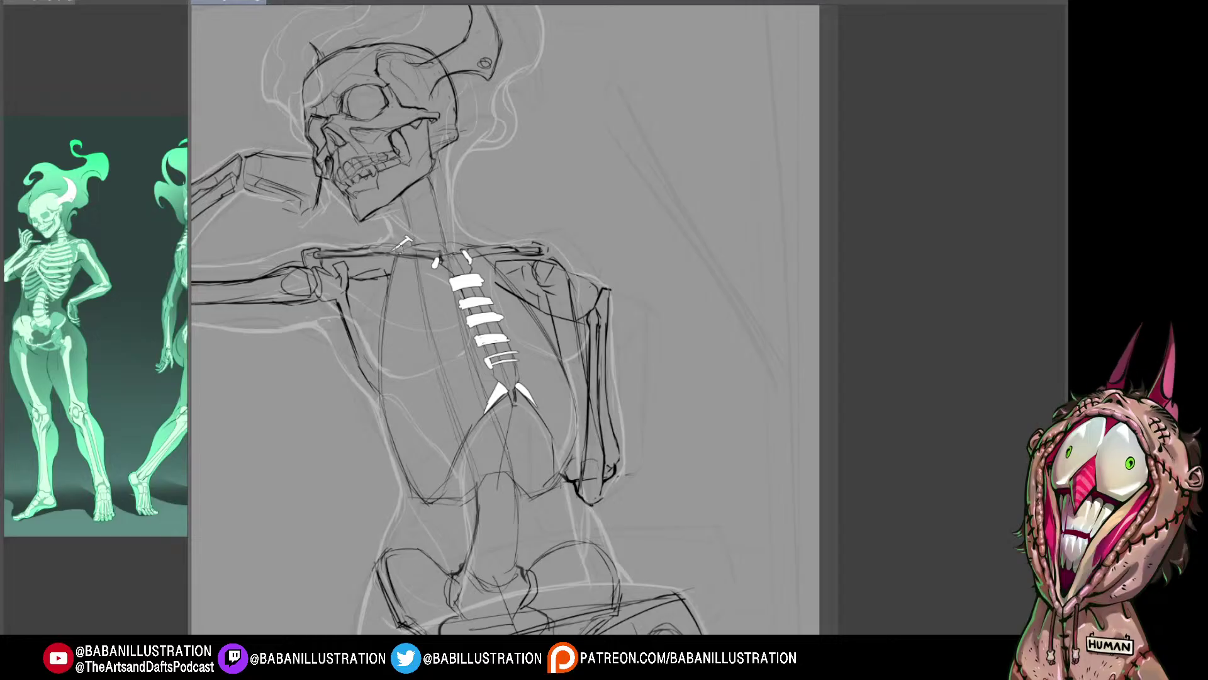
pyautogui.moveTo(410, 238)
pyautogui.mouseDown()
pyautogui.moveTo(396, 263)
pyautogui.moveTo(470, 246)
pyautogui.moveTo(471, 260)
pyautogui.moveTo(472, 244)
pyautogui.mouseUp()
pyautogui.hotkey('ctrl', 'z')
pyautogui.hotkey('ctrl', 'z')
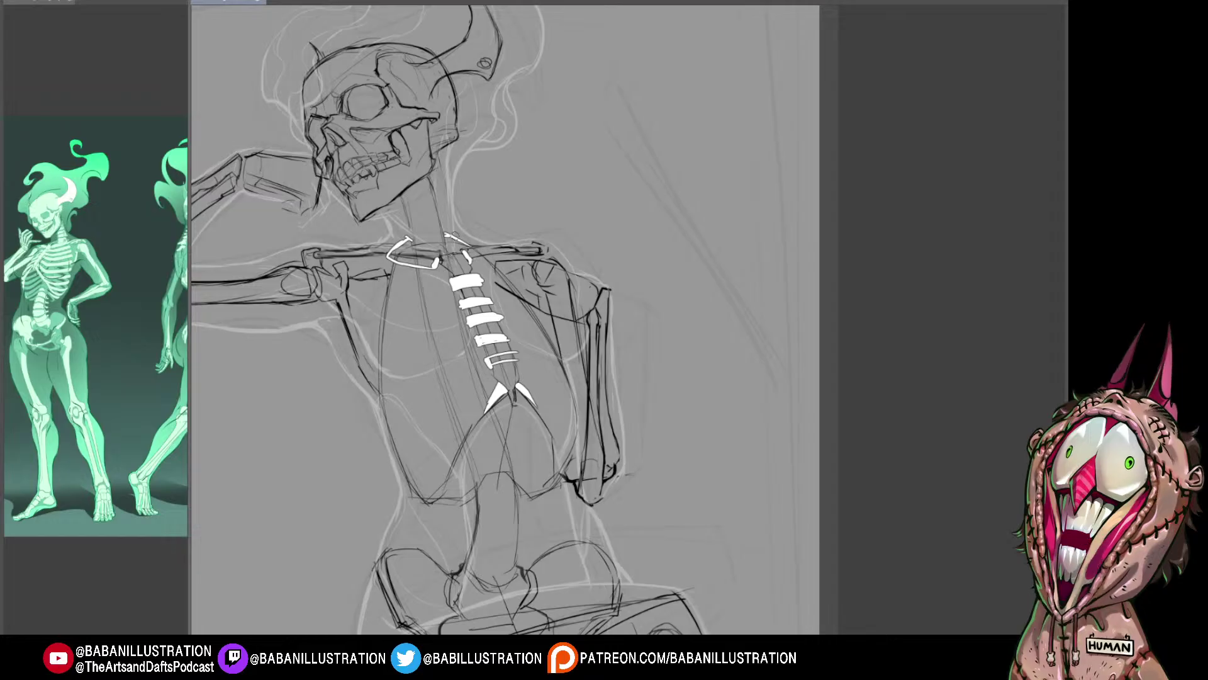
pyautogui.moveTo(446, 236)
pyautogui.mouseDown()
pyautogui.moveTo(478, 248)
pyautogui.moveTo(466, 260)
pyautogui.moveTo(480, 245)
pyautogui.mouseUp()
pyautogui.moveTo(531, 326); pyautogui.dragTo(529, 321)
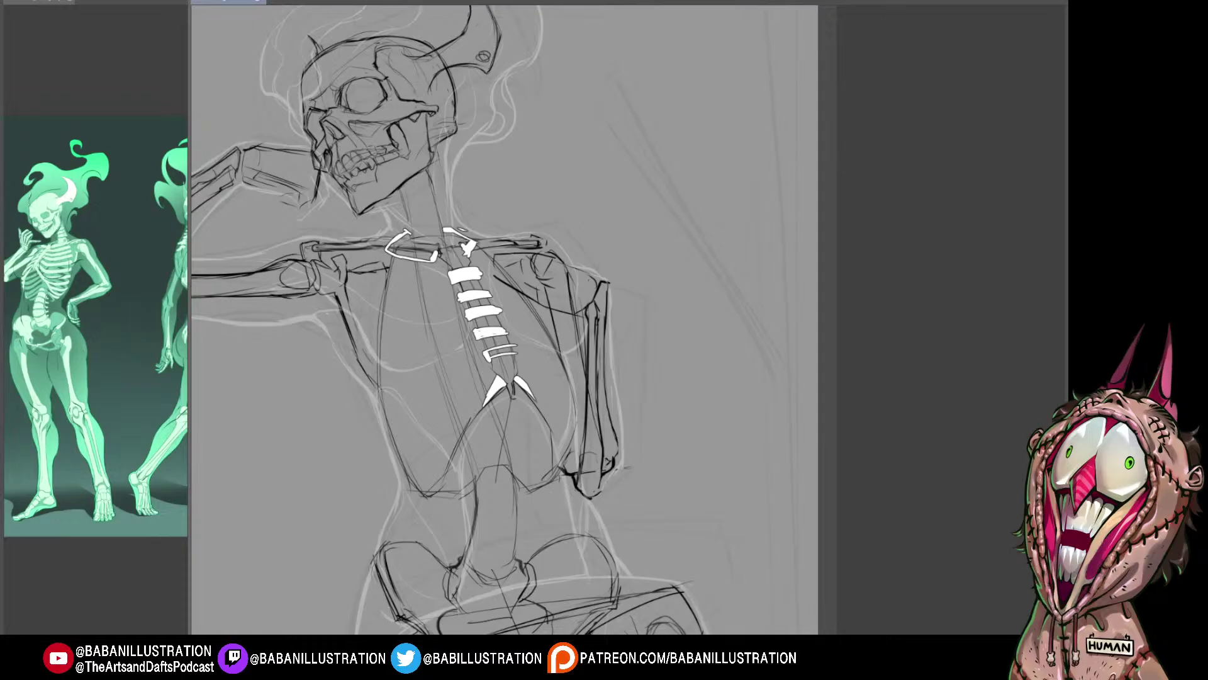
pyautogui.moveTo(447, 286)
pyautogui.mouseDown()
pyautogui.moveTo(381, 337)
pyautogui.moveTo(399, 348)
pyautogui.moveTo(382, 390)
pyautogui.mouseUp()
pyautogui.hotkey('ctrl', 'z')
pyautogui.moveTo(428, 342); pyautogui.dragTo(393, 425)
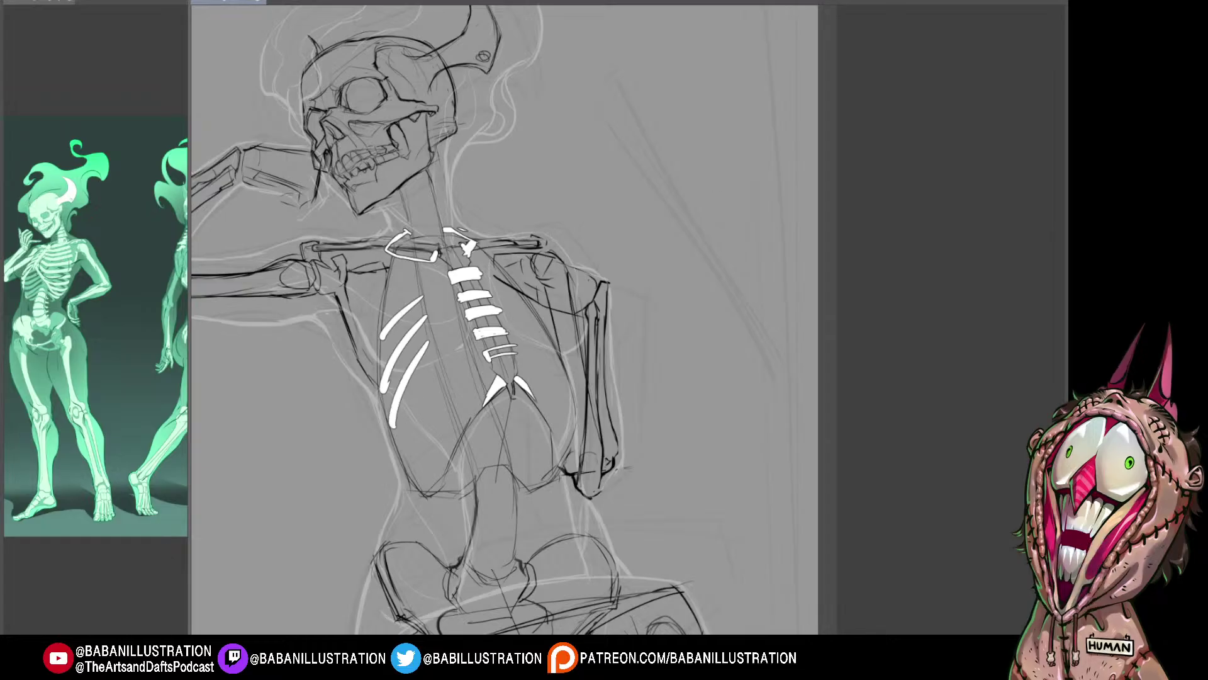
pyautogui.moveTo(382, 335)
pyautogui.mouseDown()
pyautogui.moveTo(411, 346)
pyautogui.moveTo(480, 331)
pyautogui.mouseUp()
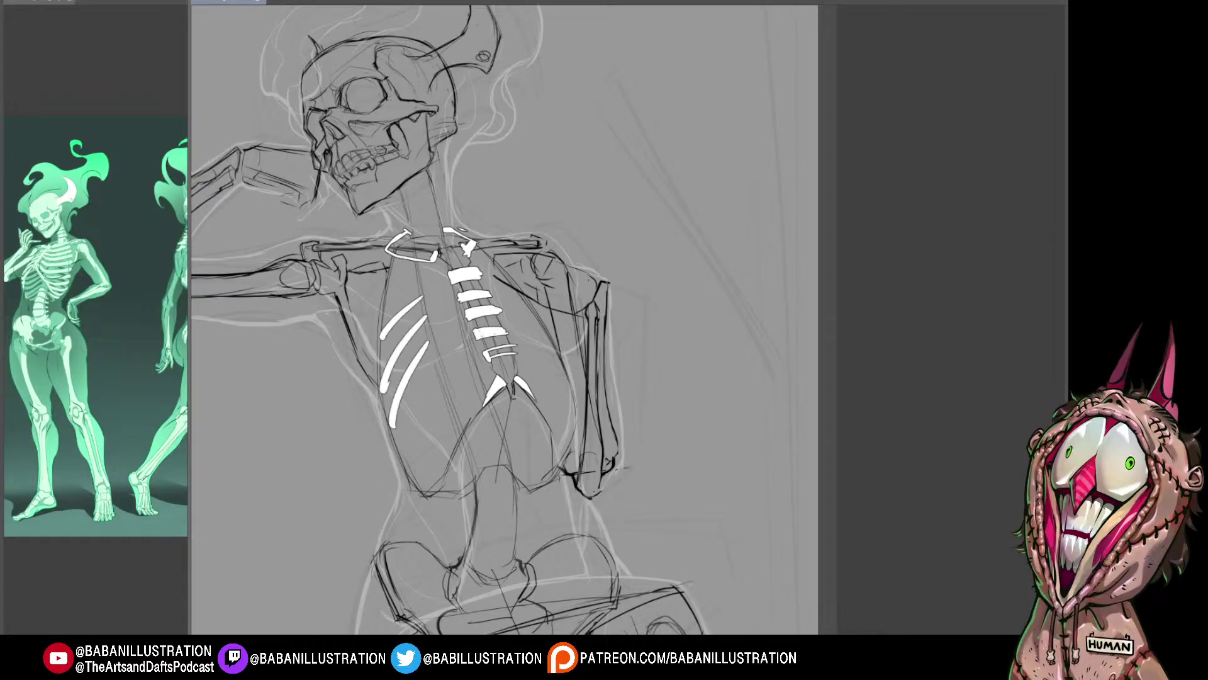
pyautogui.hotkey('ctrl', 'z')
pyautogui.hotkey('ctrl', 'z')
pyautogui.hotkey('ctrl', 'z')
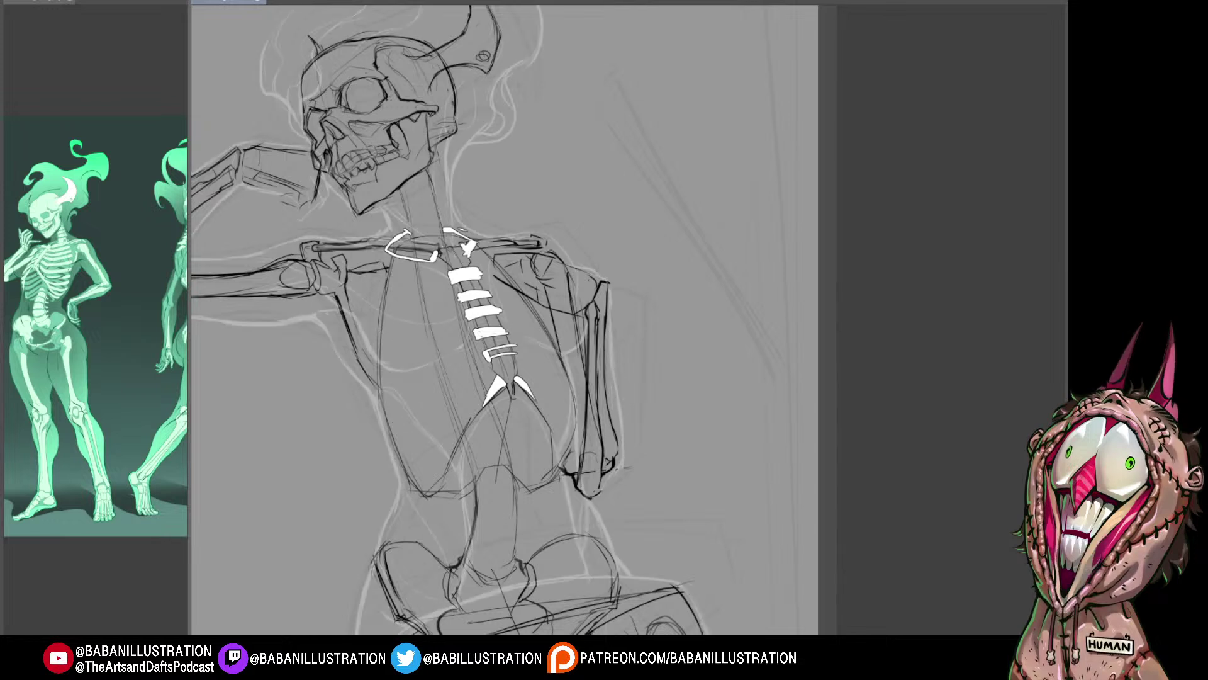
pyautogui.hotkey('ctrl', 'z')
pyautogui.hotkey('ctrl', 'y')
pyautogui.hotkey('ctrl', 'y')
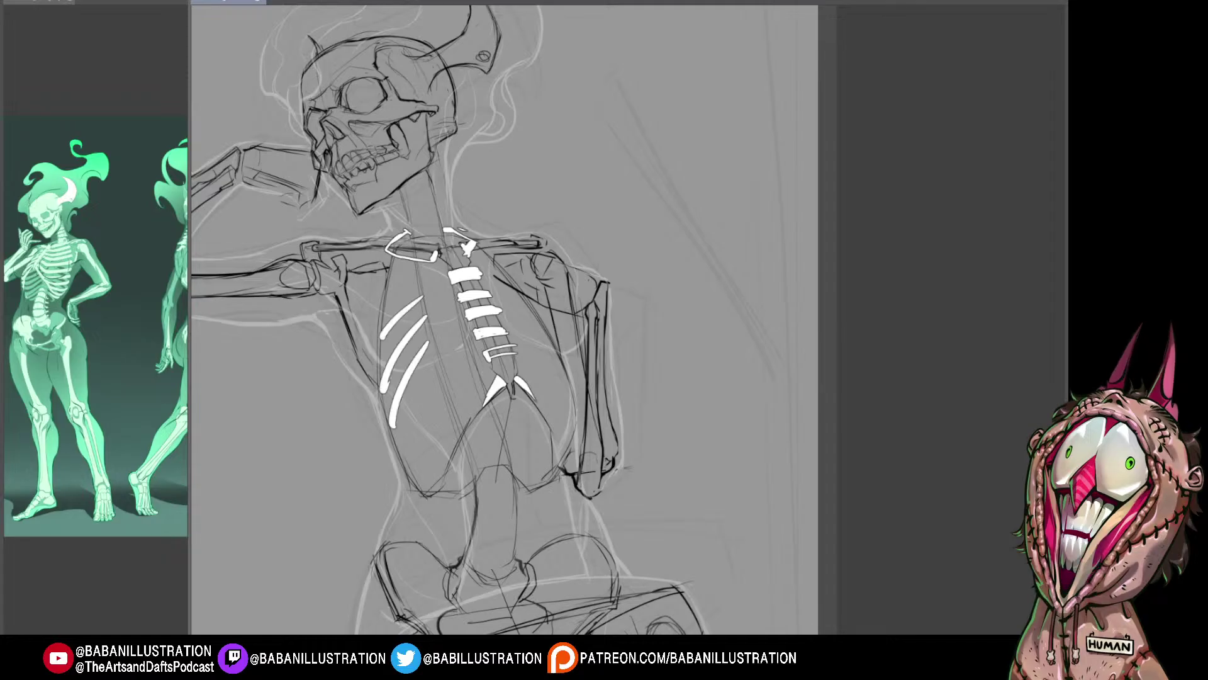
pyautogui.hotkey('ctrl', 'z')
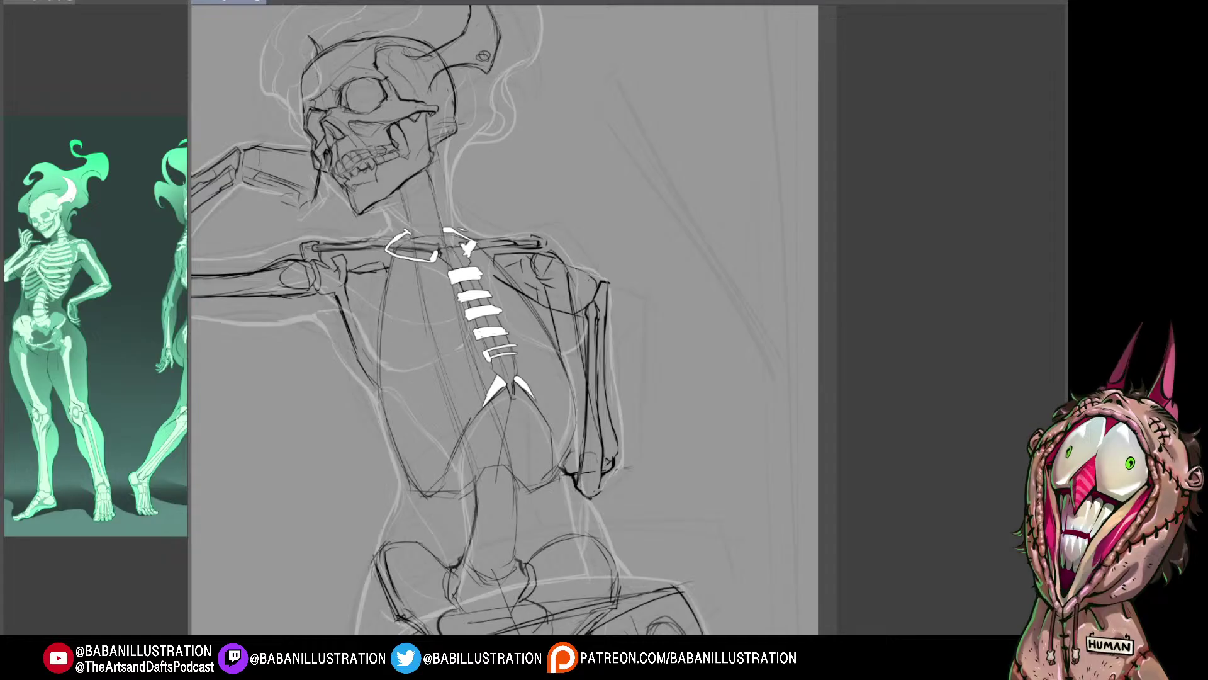
pyautogui.hotkey('ctrl', 'y')
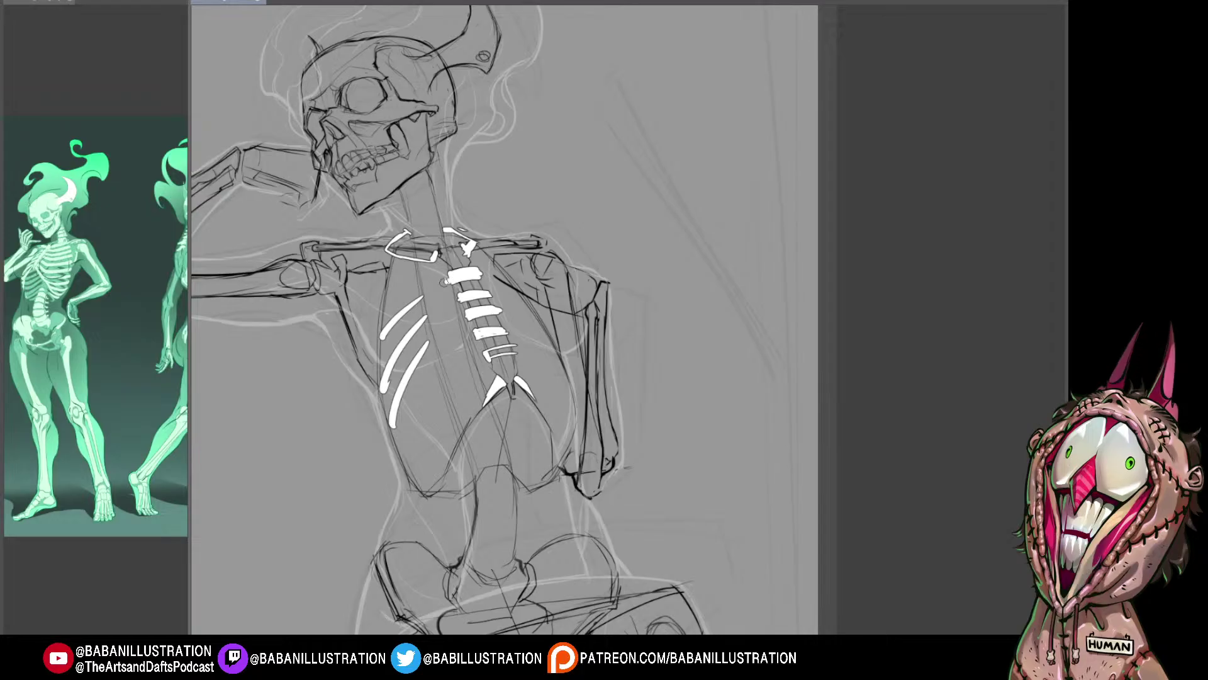
pyautogui.moveTo(490, 355)
pyautogui.mouseDown()
pyautogui.moveTo(385, 382)
pyautogui.moveTo(490, 360)
pyautogui.mouseUp()
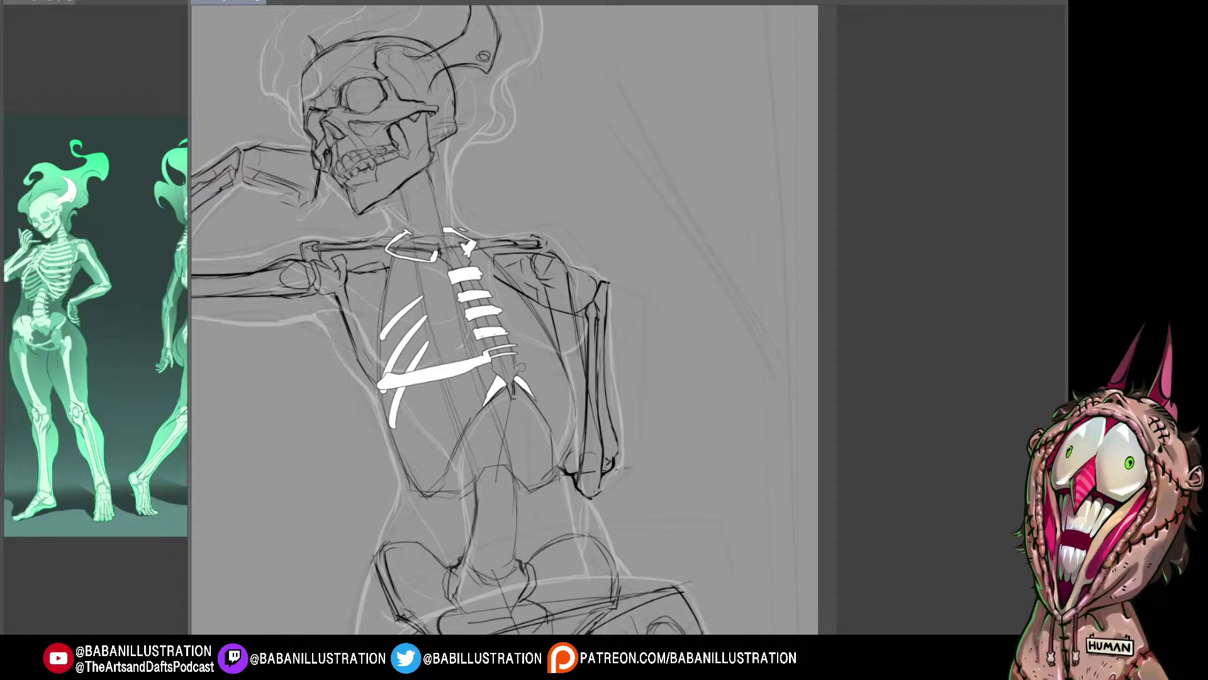
pyautogui.moveTo(579, 472); pyautogui.dragTo(580, 467)
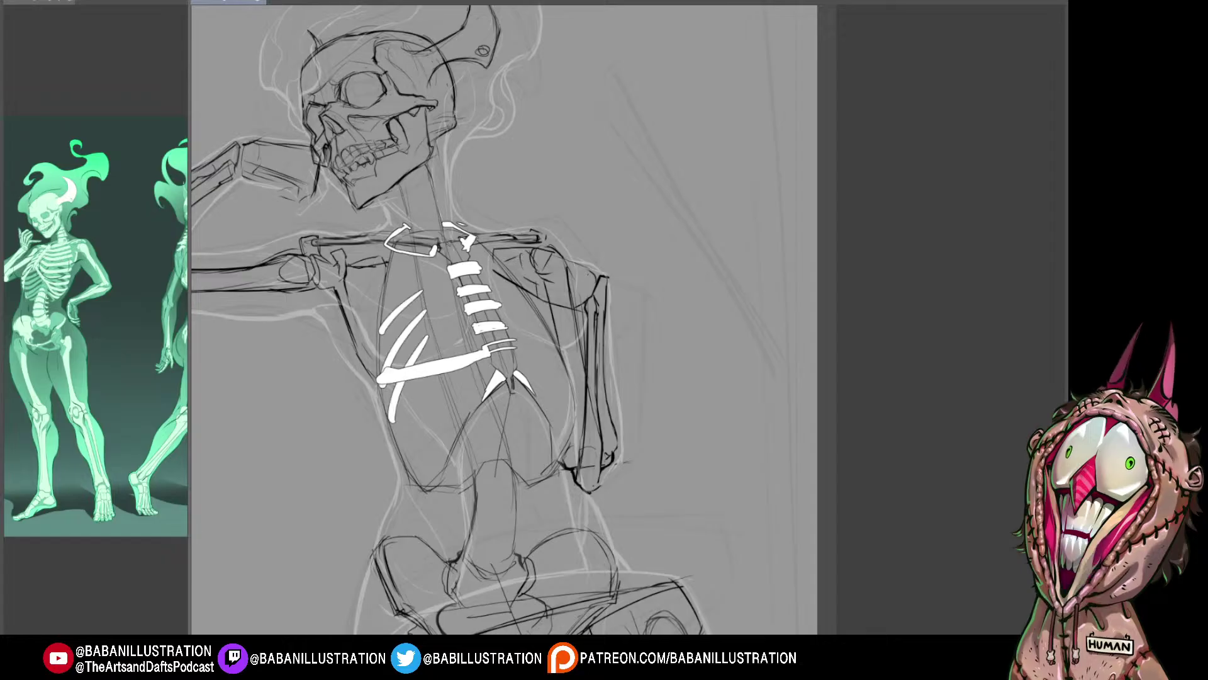
pyautogui.hotkey('ctrl', 'z')
pyautogui.hotkey('ctrl', 'z')
pyautogui.hotkey('ctrl', 'z')
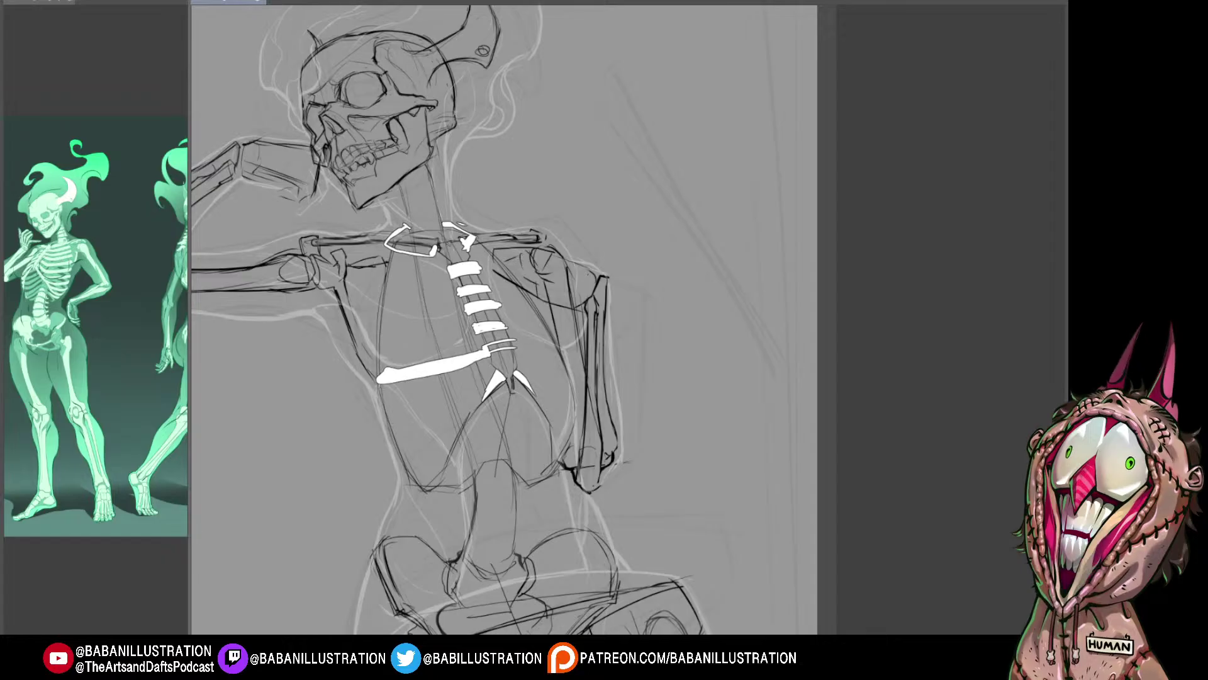
pyautogui.moveTo(472, 359); pyautogui.dragTo(376, 386)
pyautogui.moveTo(473, 363); pyautogui.dragTo(413, 380)
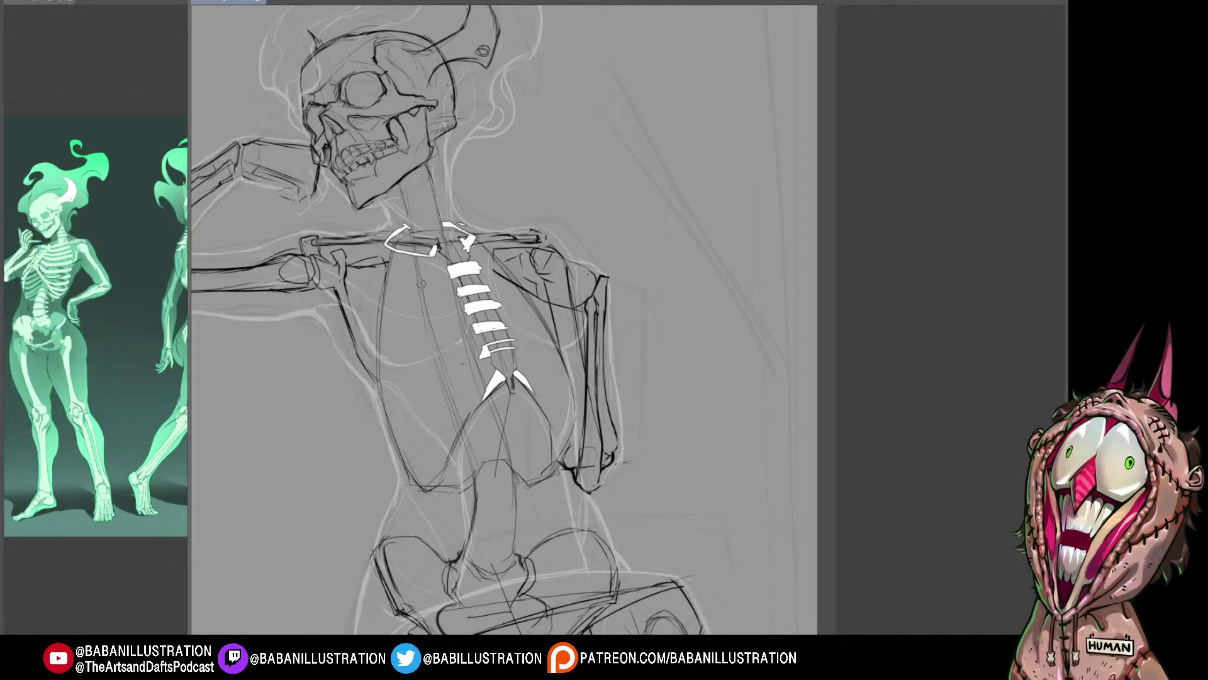
# Step: Redraw the white top rib below the neck as a tighter, more angular shape and thicken its upper ends on both sides
pyautogui.moveTo(386, 264); pyautogui.dragTo(382, 278)
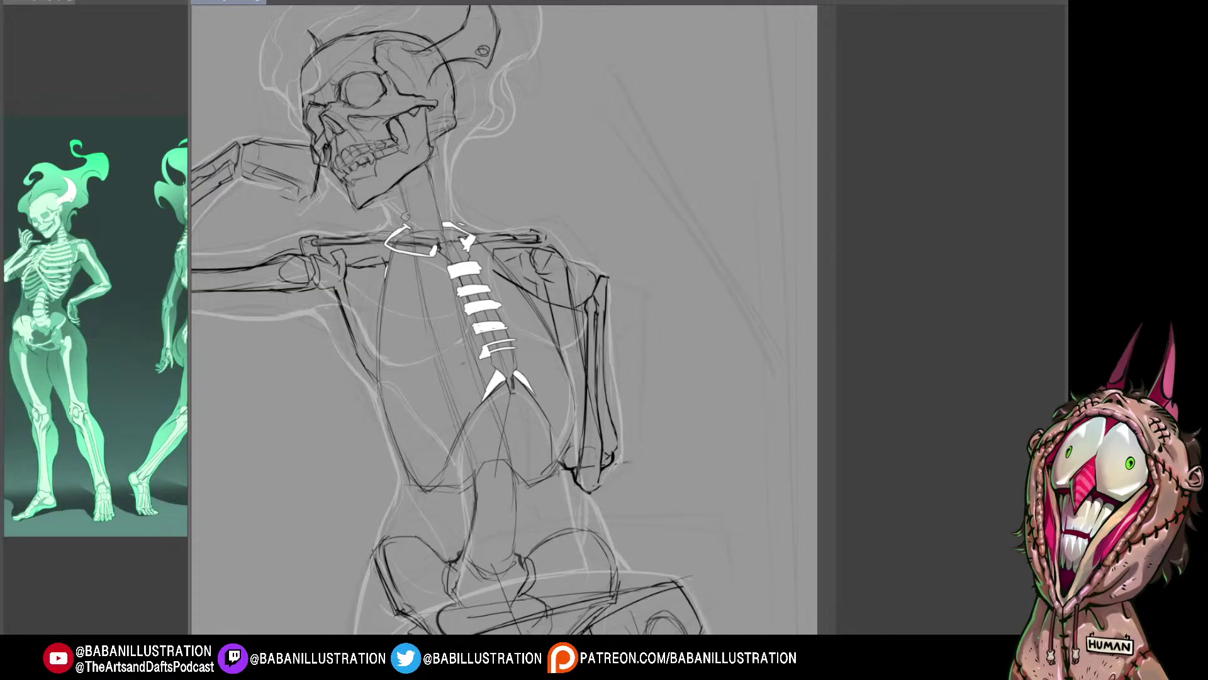
pyautogui.moveTo(389, 250)
pyautogui.mouseDown()
pyautogui.moveTo(388, 229)
pyautogui.moveTo(397, 250)
pyautogui.moveTo(433, 258)
pyautogui.mouseUp()
pyautogui.hotkey('ctrl', 'z')
pyautogui.moveTo(396, 250); pyautogui.dragTo(435, 253)
pyautogui.moveTo(510, 220)
pyautogui.mouseDown()
pyautogui.moveTo(467, 231)
pyautogui.moveTo(468, 244)
pyautogui.mouseUp()
pyautogui.hotkey('ctrl', 'z')
pyautogui.scroll(1, 469, 241)
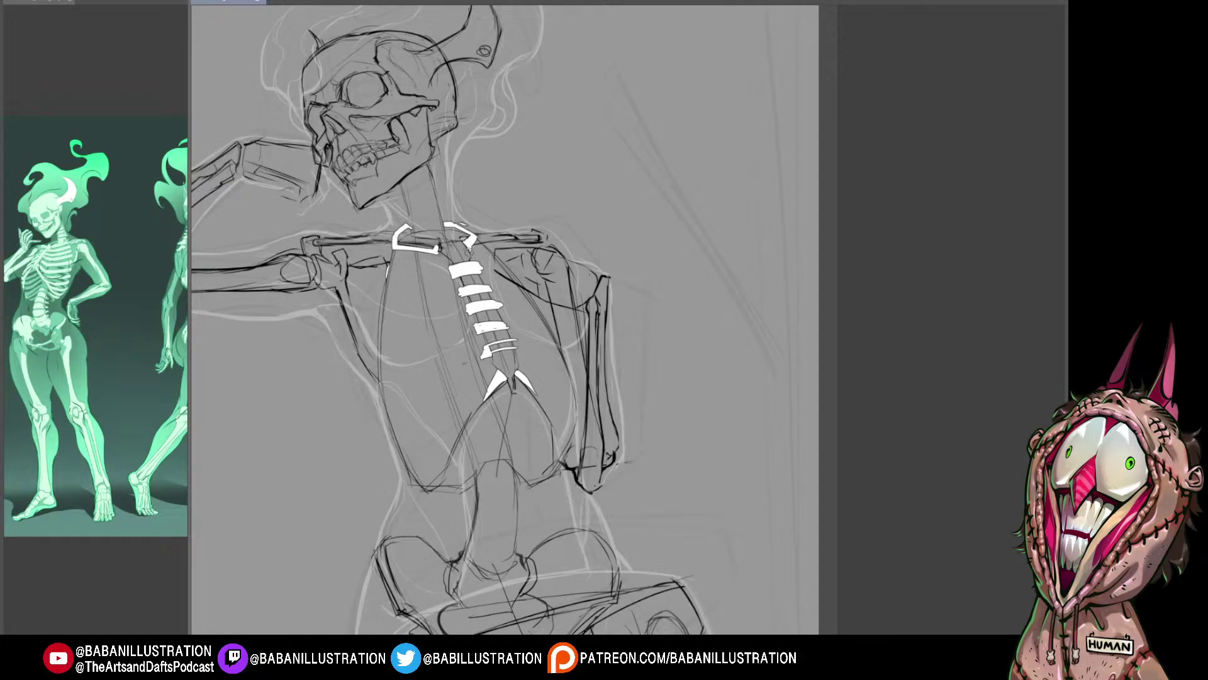
pyautogui.moveTo(452, 222)
pyautogui.mouseDown()
pyautogui.moveTo(479, 237)
pyautogui.moveTo(458, 227)
pyautogui.mouseUp()
pyautogui.moveTo(399, 234); pyautogui.dragTo(412, 228)
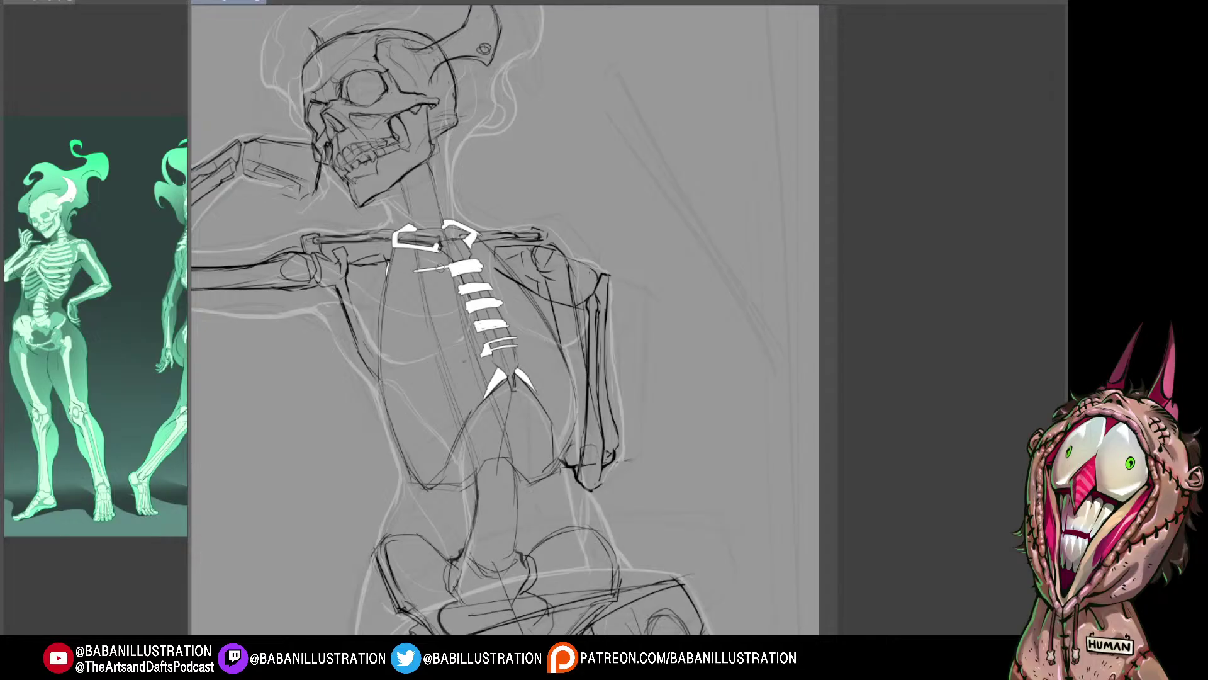
# Step: Draw thin white rib outlines from the upper breastbone segments out to the rib cage's edge on the raised-arm side
pyautogui.moveTo(400, 285)
pyautogui.mouseDown()
pyautogui.moveTo(512, 266)
pyautogui.moveTo(417, 302)
pyautogui.mouseUp()
pyautogui.hotkey('ctrl', 'z')
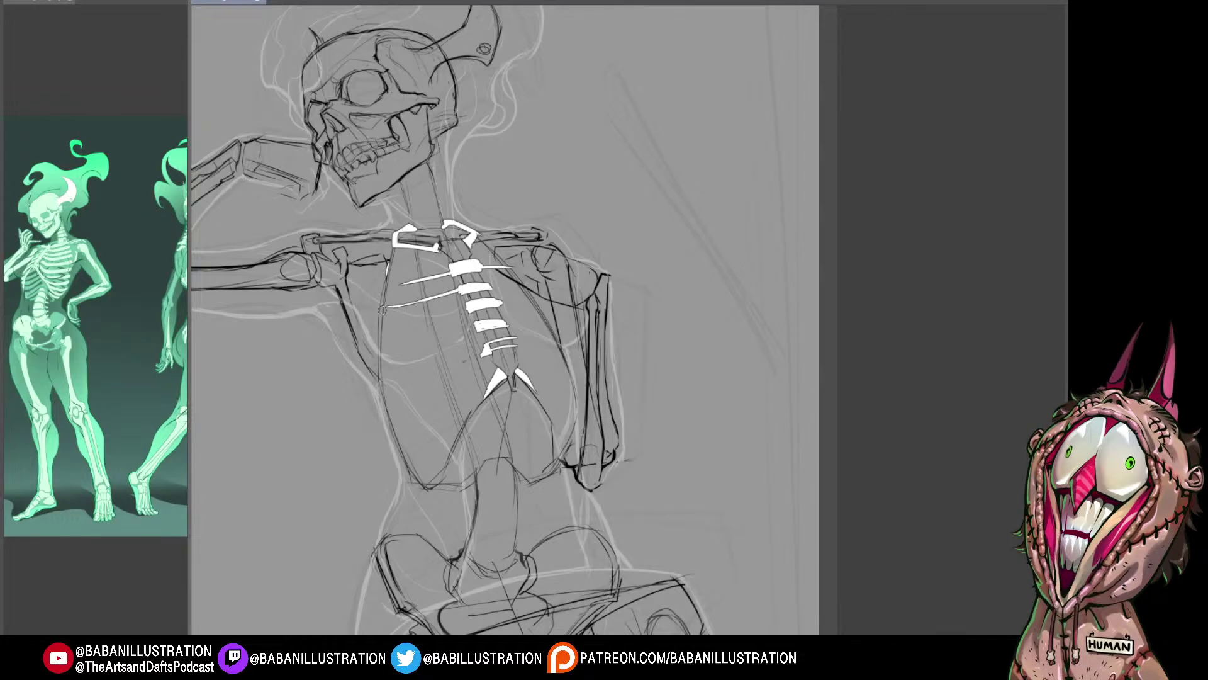
pyautogui.moveTo(381, 308)
pyautogui.mouseDown()
pyautogui.moveTo(408, 313)
pyautogui.moveTo(458, 308)
pyautogui.mouseUp()
pyautogui.hotkey('ctrl', 'z')
pyautogui.hotkey('ctrl', 'z')
pyautogui.hotkey('ctrl', 'z')
pyautogui.moveTo(389, 323); pyautogui.dragTo(462, 294)
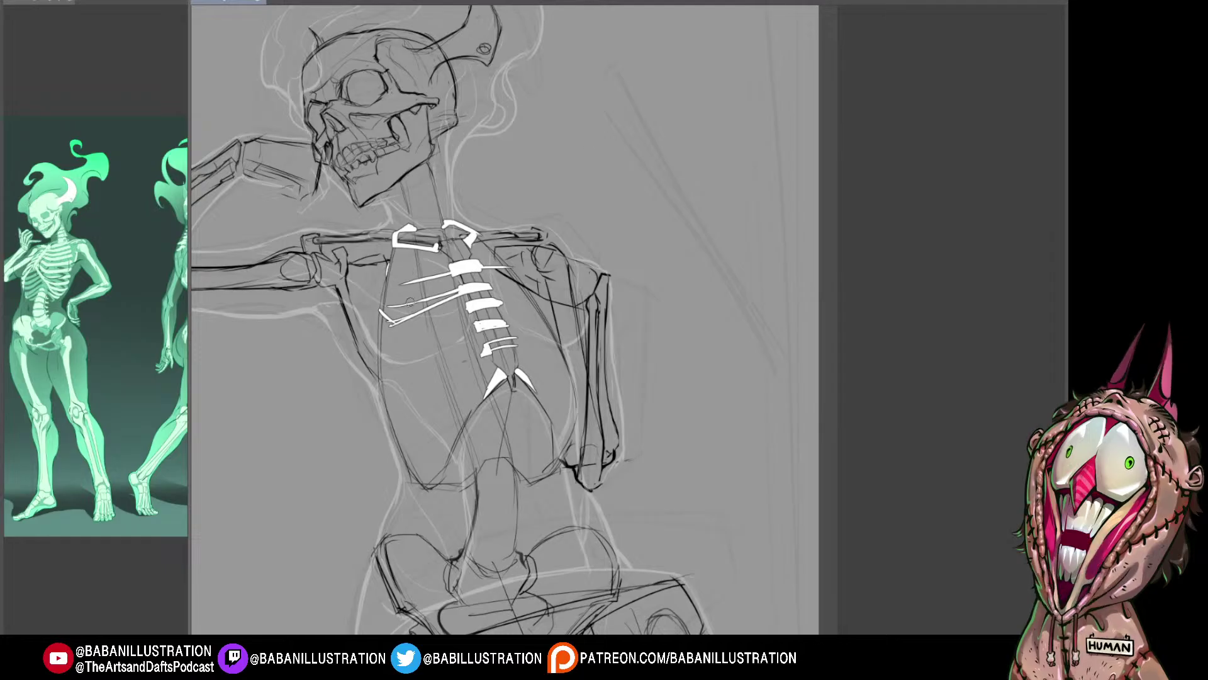
pyautogui.moveTo(408, 255)
pyautogui.mouseDown()
pyautogui.moveTo(403, 311)
pyautogui.moveTo(444, 490)
pyautogui.mouseUp()
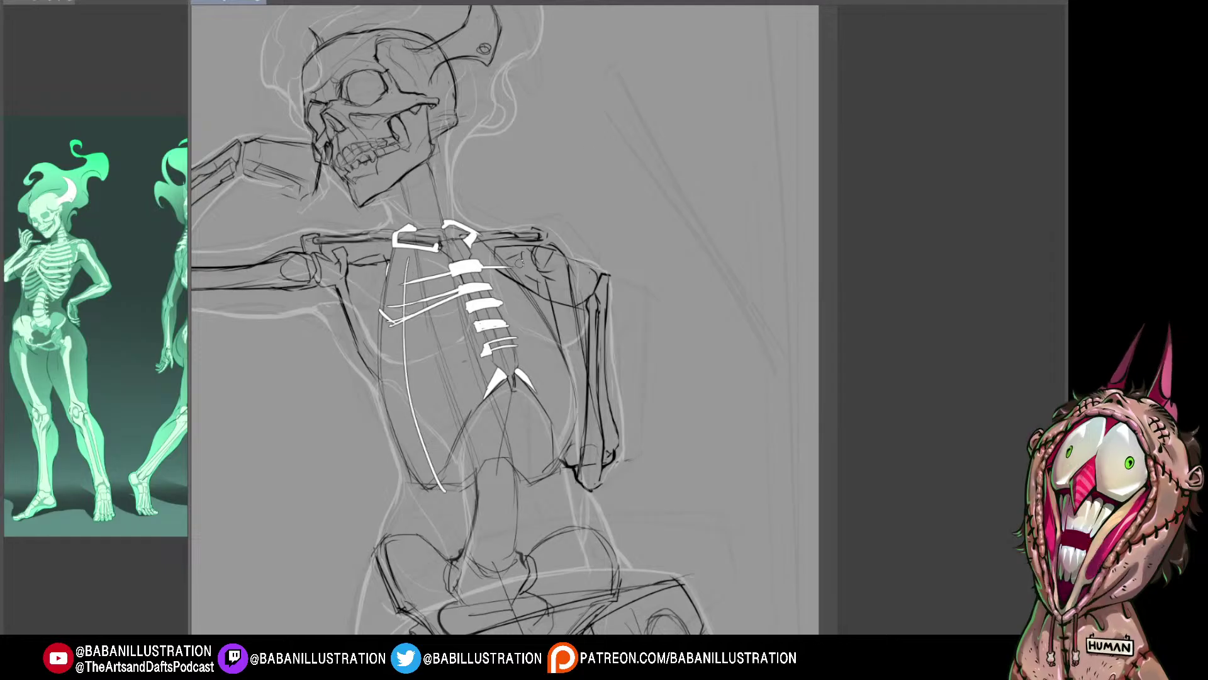
pyautogui.moveTo(497, 255)
pyautogui.mouseDown()
pyautogui.moveTo(528, 302)
pyautogui.moveTo(568, 466)
pyautogui.mouseUp()
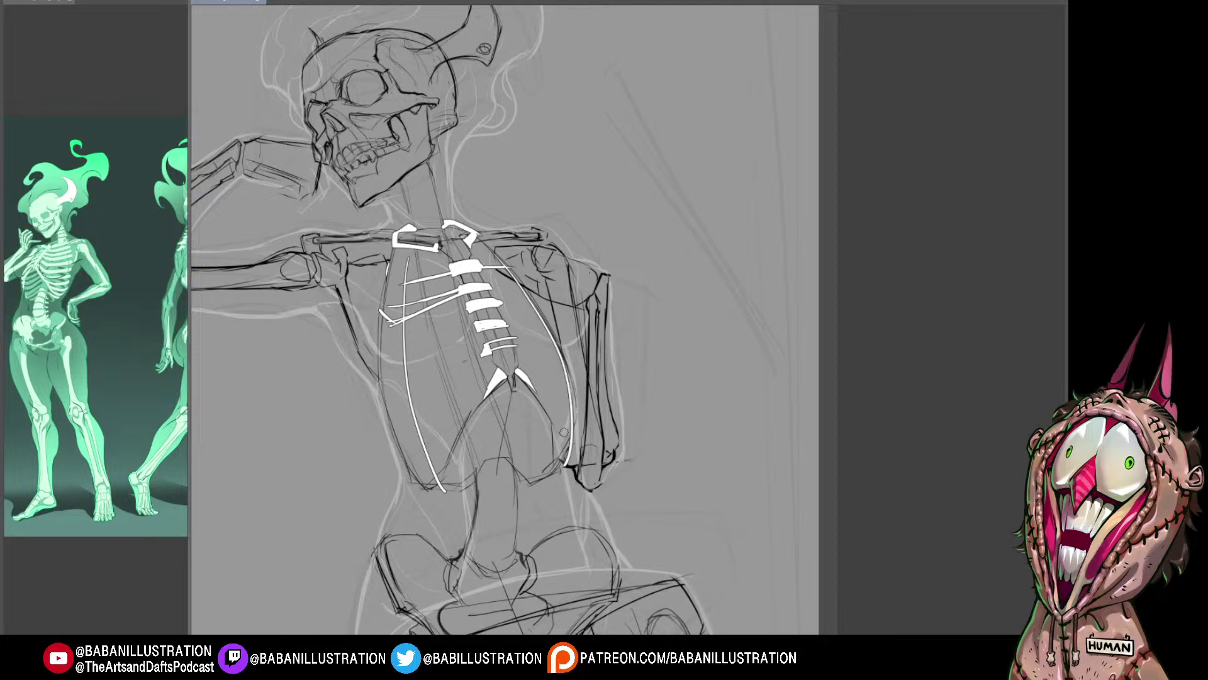
pyautogui.hotkey('ctrl', 'z')
pyautogui.hotkey('ctrl', 'z')
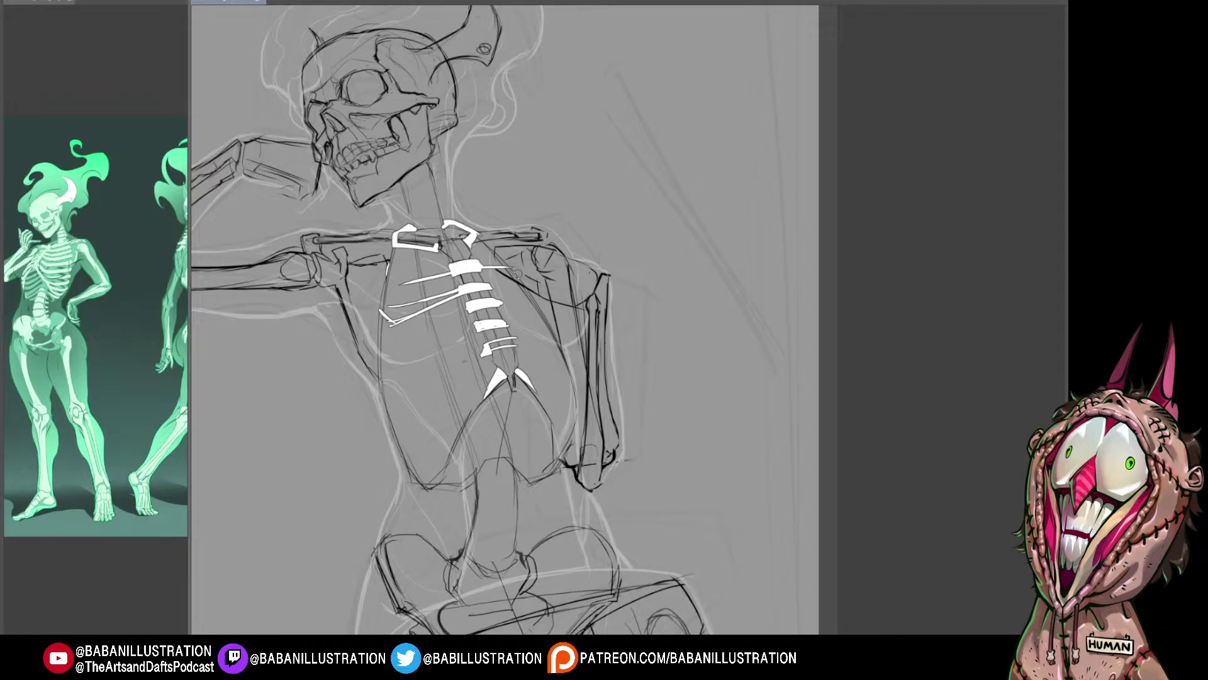
# Step: Draw a curved cyan guide line down each side of the rib cage, from below the collarbones to the lower ribs
pyautogui.moveTo(405, 257)
pyautogui.mouseDown()
pyautogui.moveTo(402, 314)
pyautogui.moveTo(421, 428)
pyautogui.mouseUp()
pyautogui.hotkey('ctrl', 'z')
pyautogui.moveTo(405, 258); pyautogui.dragTo(432, 477)
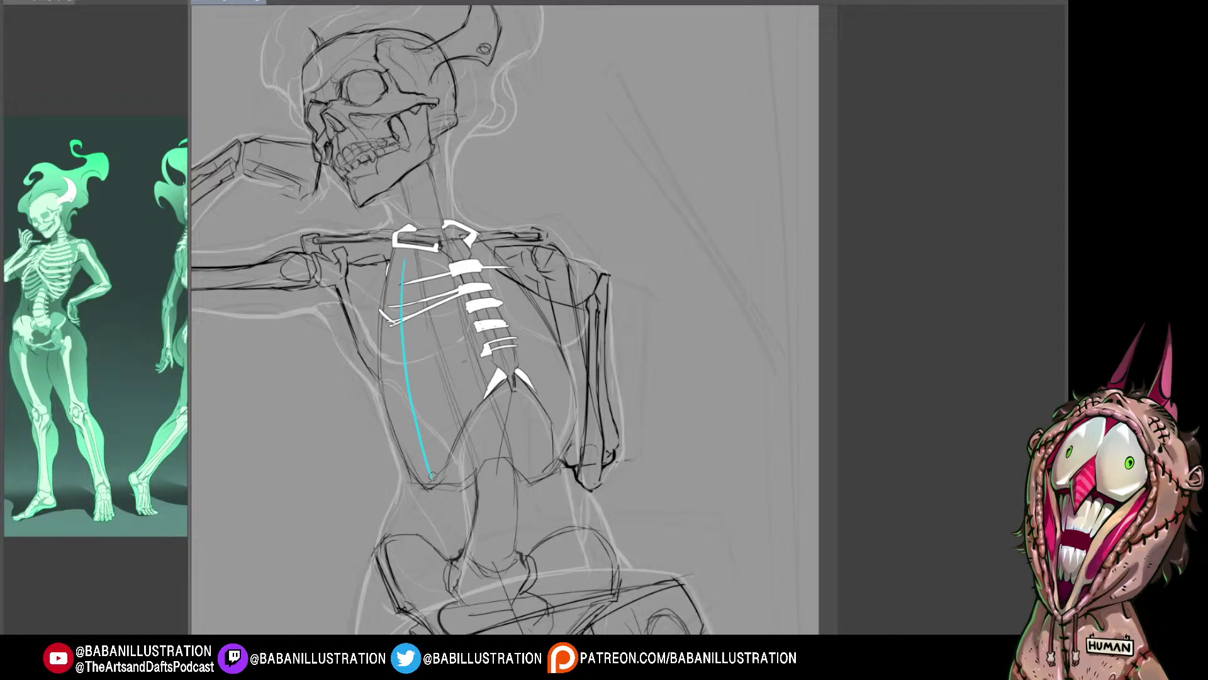
pyautogui.hotkey('ctrl', 'z')
pyautogui.moveTo(405, 257); pyautogui.dragTo(417, 404)
pyautogui.hotkey('ctrl', 'z')
pyautogui.moveTo(401, 270)
pyautogui.mouseDown()
pyautogui.moveTo(406, 387)
pyautogui.moveTo(439, 477)
pyautogui.mouseUp()
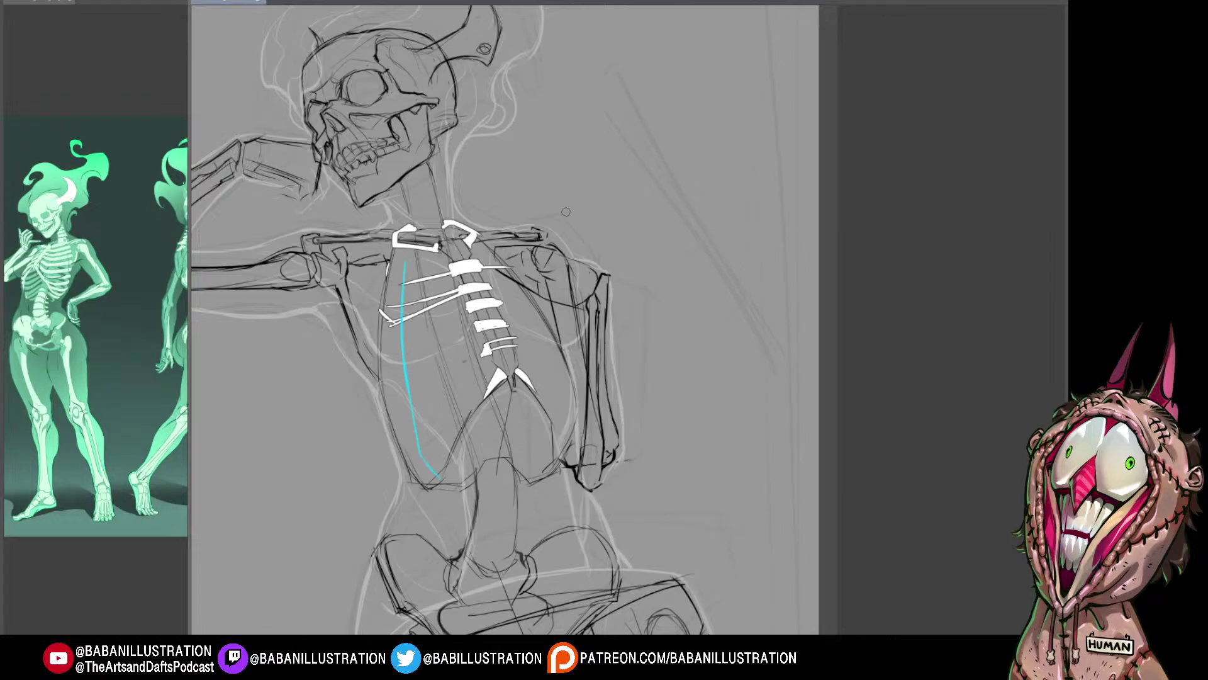
pyautogui.moveTo(406, 263)
pyautogui.mouseDown()
pyautogui.moveTo(415, 401)
pyautogui.moveTo(441, 468)
pyautogui.mouseUp()
pyautogui.moveTo(495, 255)
pyautogui.mouseDown()
pyautogui.moveTo(570, 410)
pyautogui.moveTo(552, 467)
pyautogui.mouseUp()
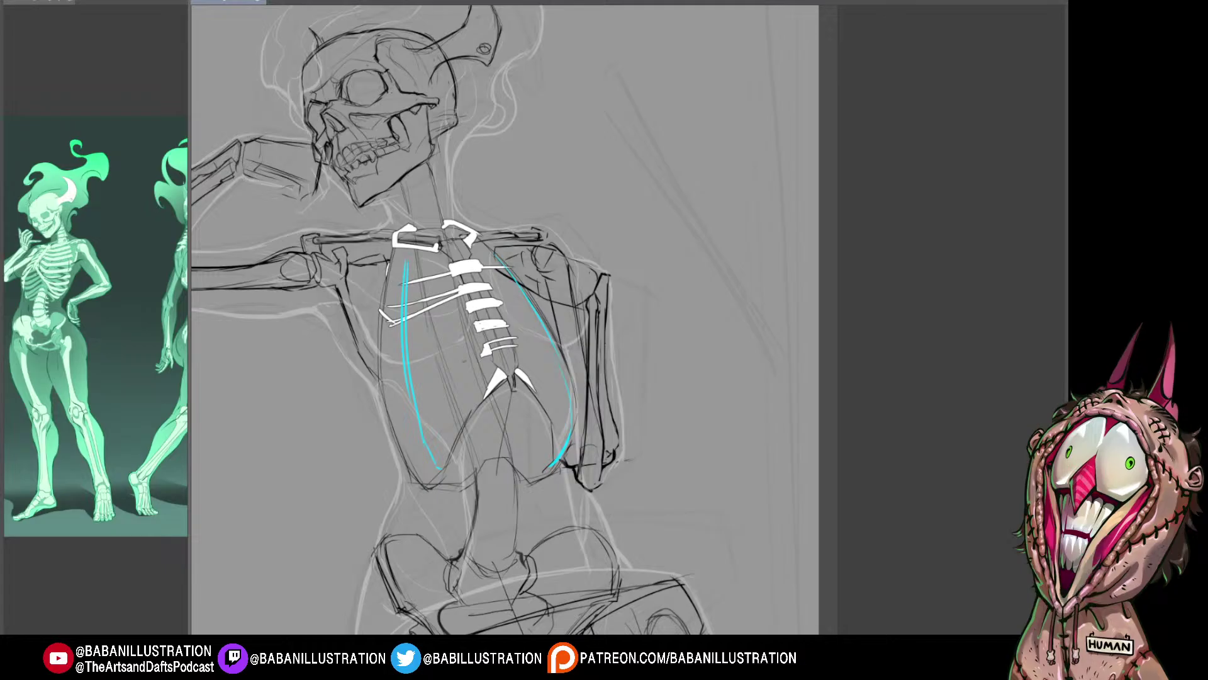
pyautogui.hotkey('ctrl', 'z')
pyautogui.hotkey('ctrl', 'y')
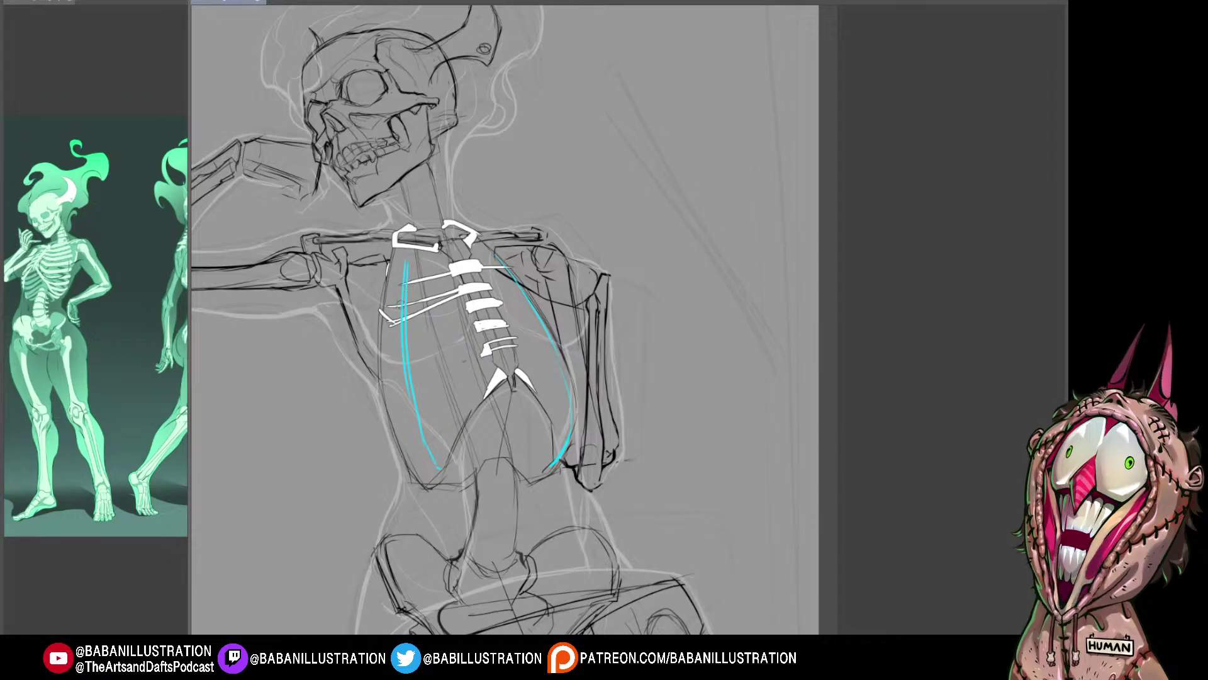
pyautogui.moveTo(570, 218); pyautogui.dragTo(576, 222)
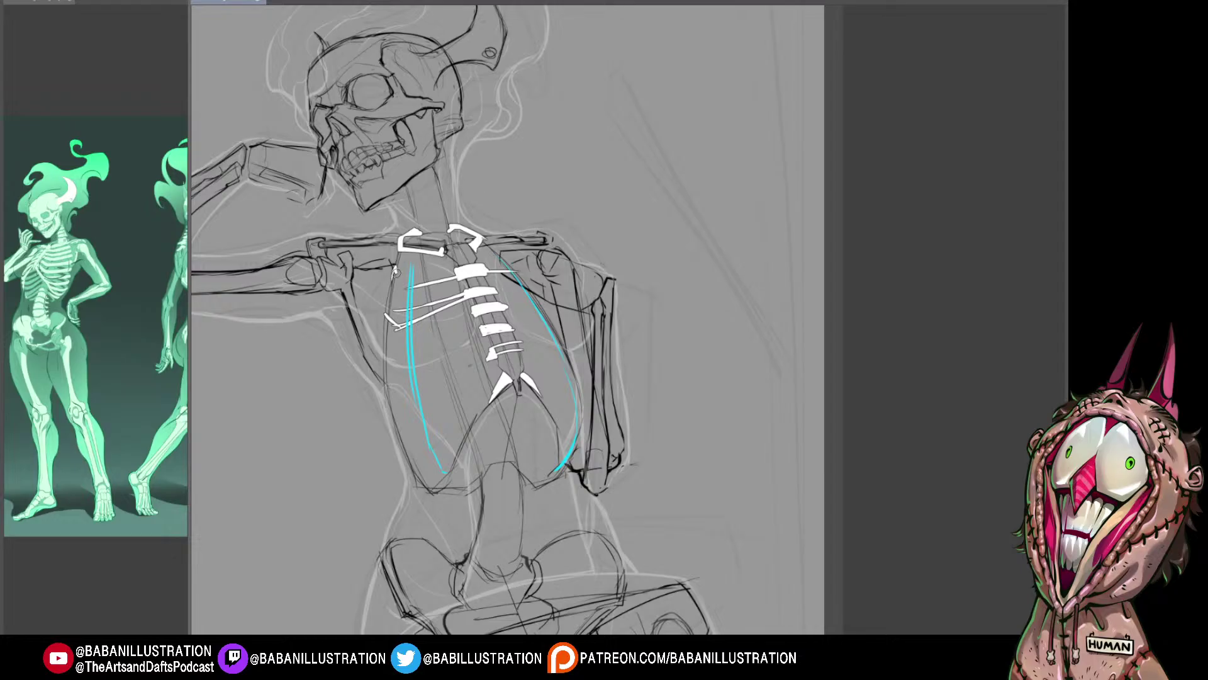
# Step: Paint the first full rib below the top loops as a thick white band across the upper breastbone, curling back at both ends
pyautogui.moveTo(393, 271); pyautogui.dragTo(421, 261)
pyautogui.moveTo(414, 282)
pyautogui.mouseDown()
pyautogui.moveTo(488, 267)
pyautogui.moveTo(523, 301)
pyautogui.mouseUp()
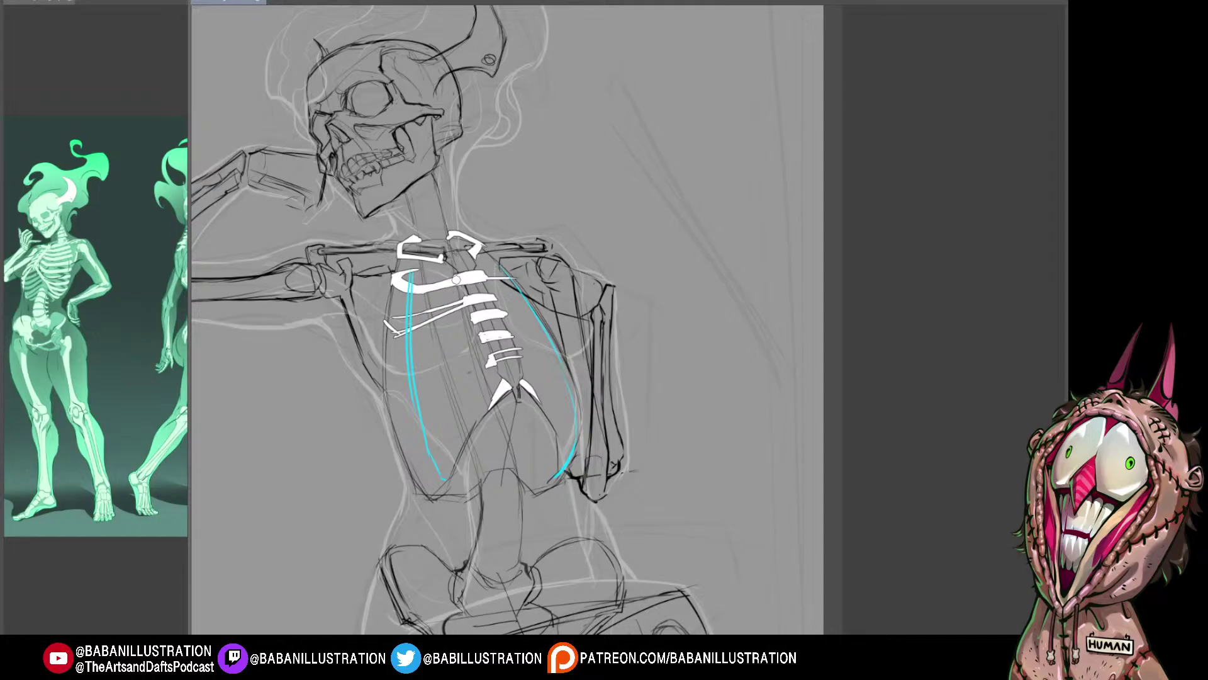
pyautogui.moveTo(395, 277)
pyautogui.mouseDown()
pyautogui.moveTo(460, 279)
pyautogui.moveTo(392, 295)
pyautogui.mouseUp()
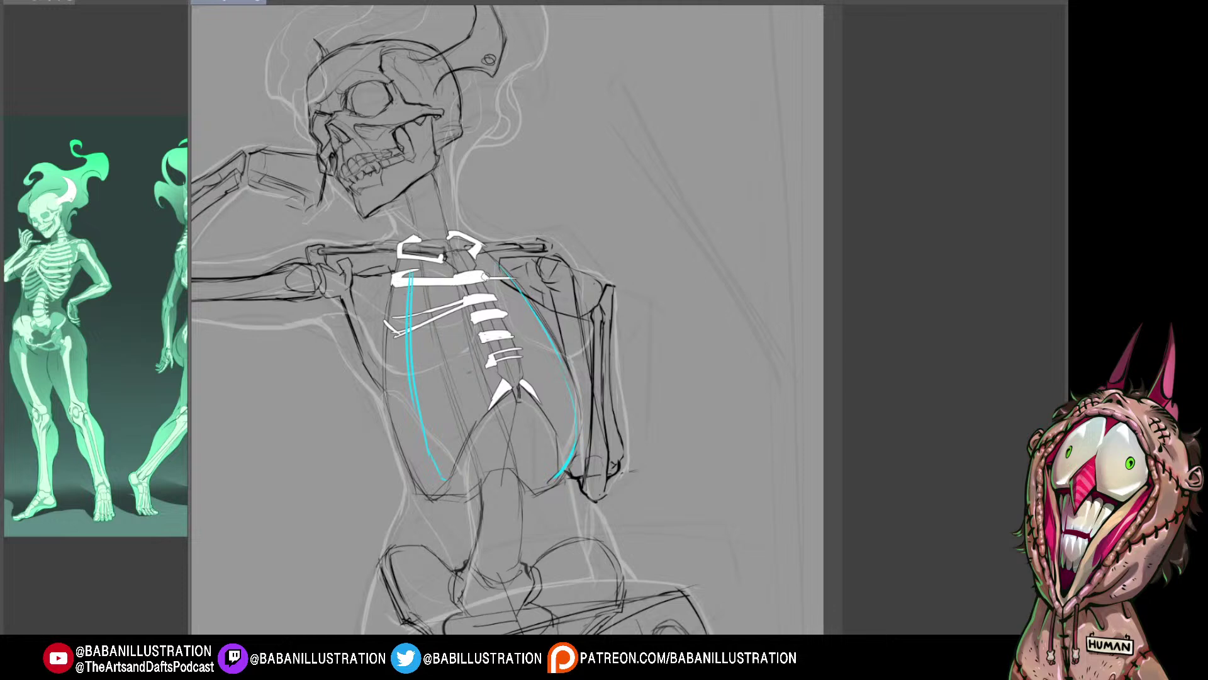
pyautogui.moveTo(482, 277)
pyautogui.mouseDown()
pyautogui.moveTo(515, 276)
pyautogui.moveTo(504, 266)
pyautogui.moveTo(487, 277)
pyautogui.moveTo(504, 272)
pyautogui.mouseUp()
pyautogui.moveTo(585, 289); pyautogui.dragTo(581, 287)
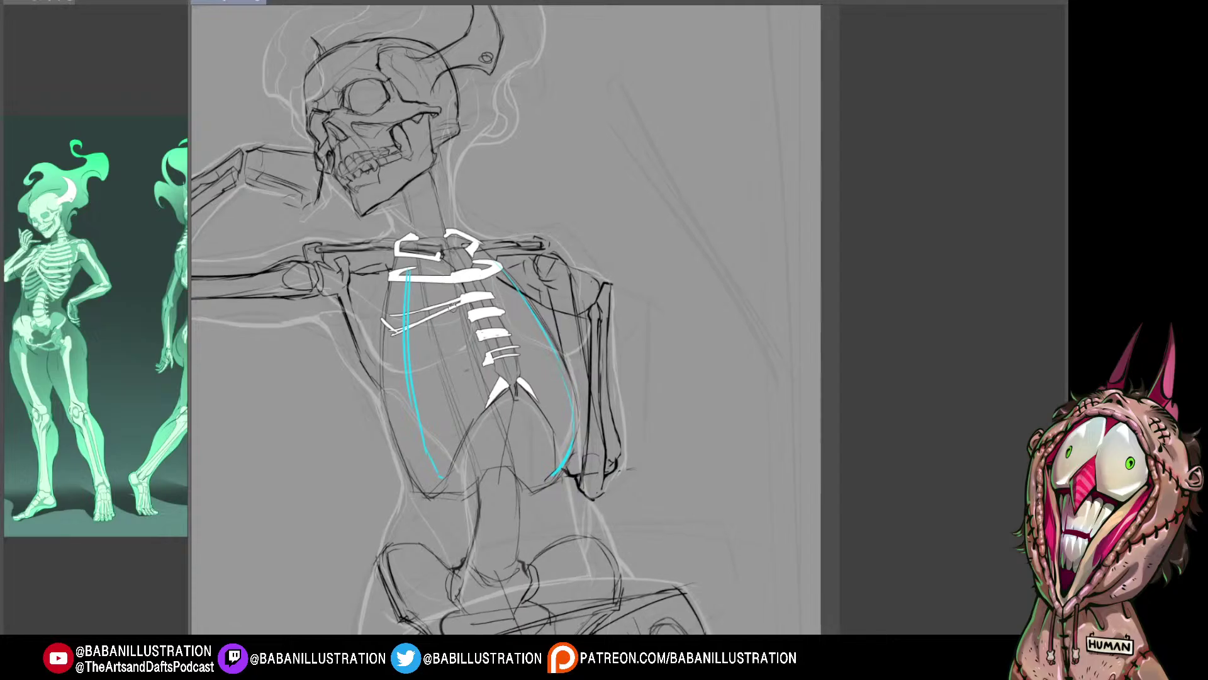
# Step: Replace the thin outlines of the following rib on the raised-arm side with one solid white rib reaching the rib cage's edge
pyautogui.moveTo(398, 312)
pyautogui.mouseDown()
pyautogui.moveTo(440, 301)
pyautogui.moveTo(408, 309)
pyautogui.moveTo(441, 280)
pyautogui.moveTo(387, 296)
pyautogui.moveTo(398, 309)
pyautogui.moveTo(390, 299)
pyautogui.moveTo(471, 302)
pyautogui.moveTo(383, 334)
pyautogui.mouseUp()
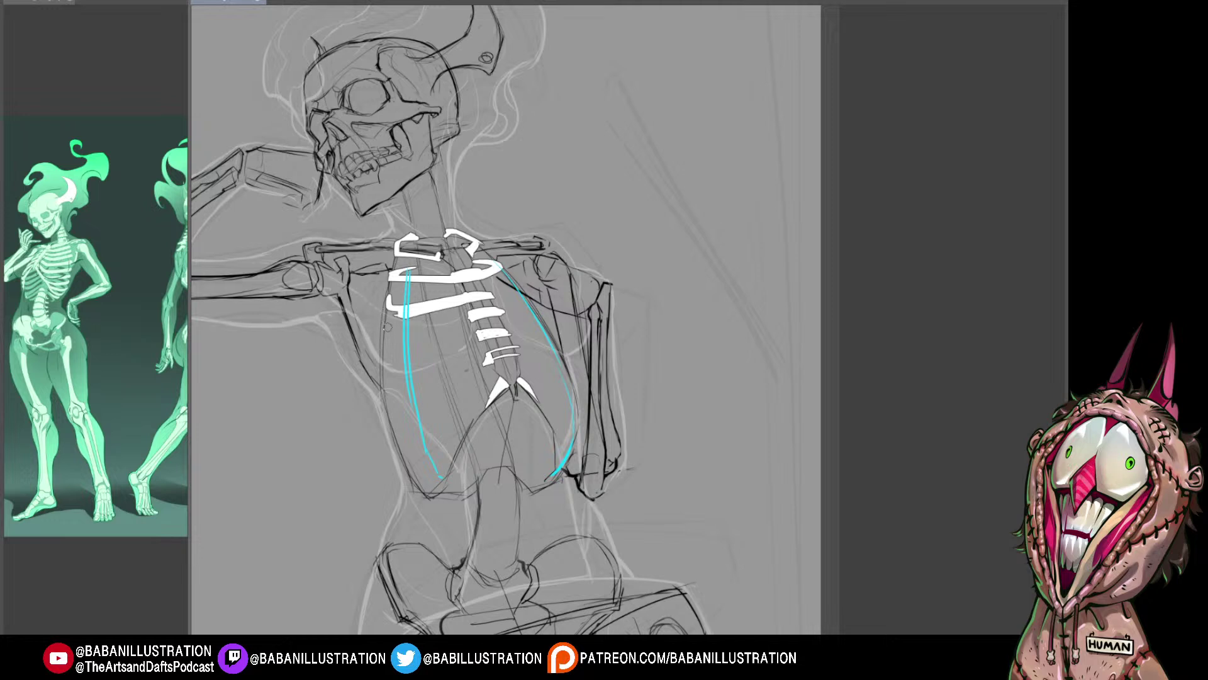
pyautogui.moveTo(560, 290); pyautogui.dragTo(563, 291)
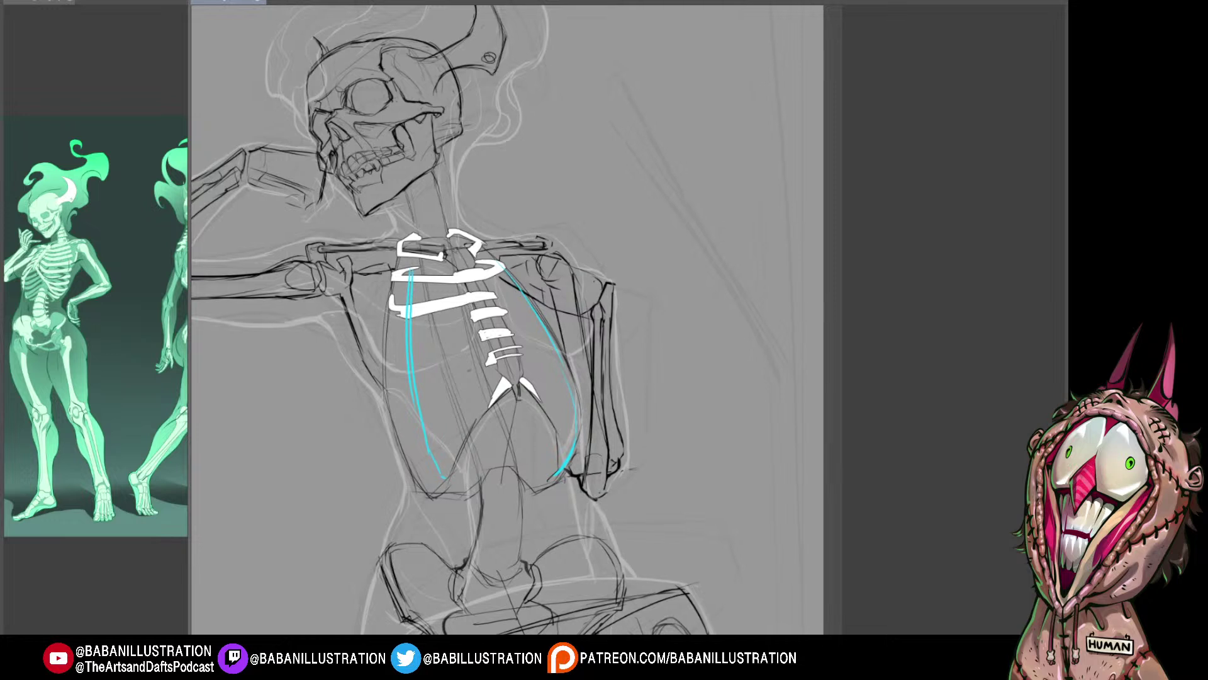
pyautogui.moveTo(392, 303); pyautogui.dragTo(398, 314)
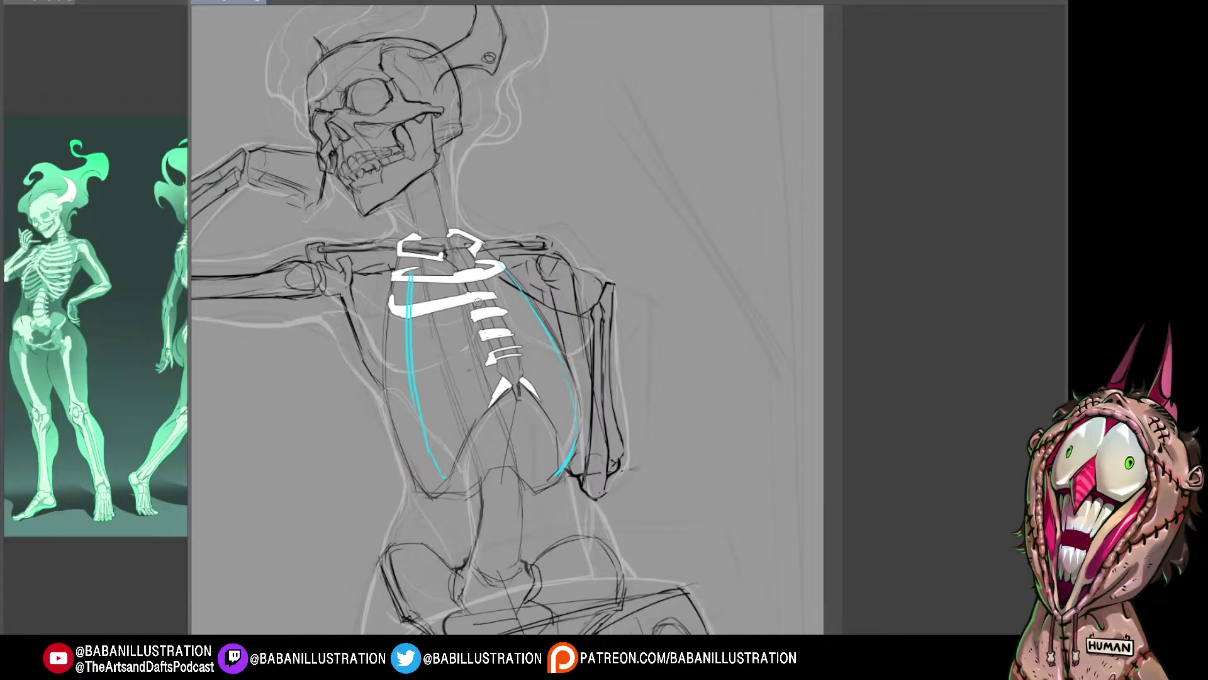
# Step: Paint three more thick white ribs on the raised-arm side, sloping from the lower breastbone segments down to the cyan guide line
pyautogui.moveTo(476, 313); pyautogui.dragTo(411, 346)
pyautogui.hotkey('ctrl', 'z')
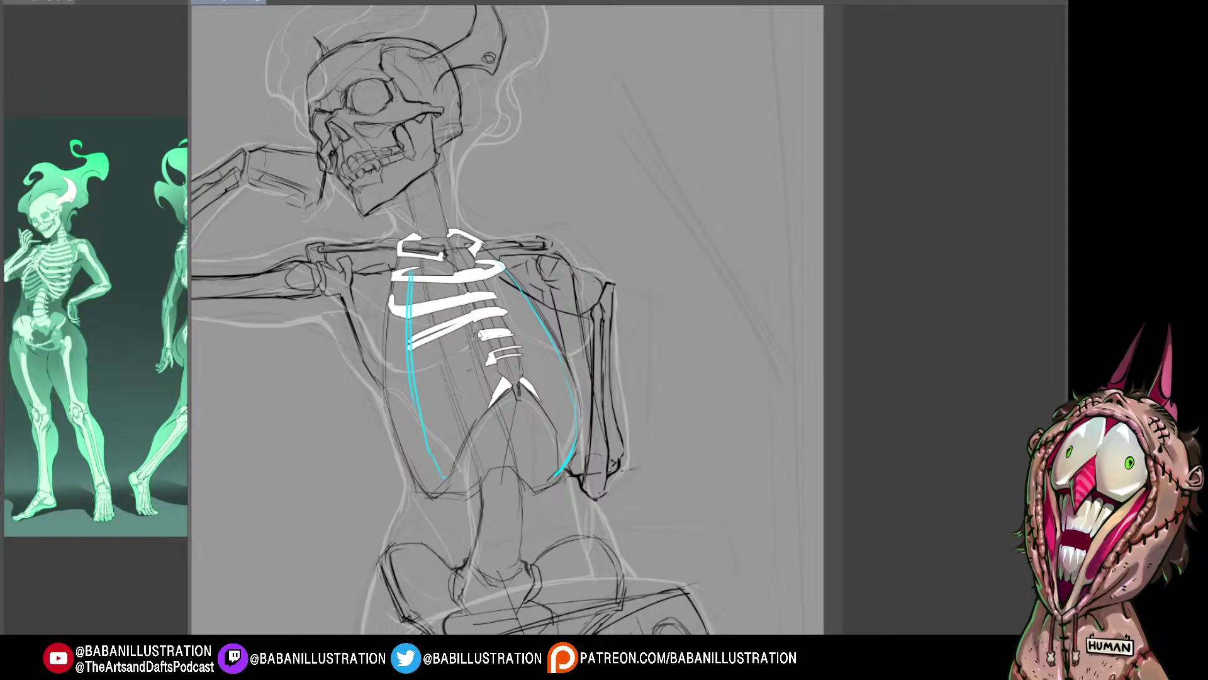
pyautogui.moveTo(488, 329); pyautogui.dragTo(417, 365)
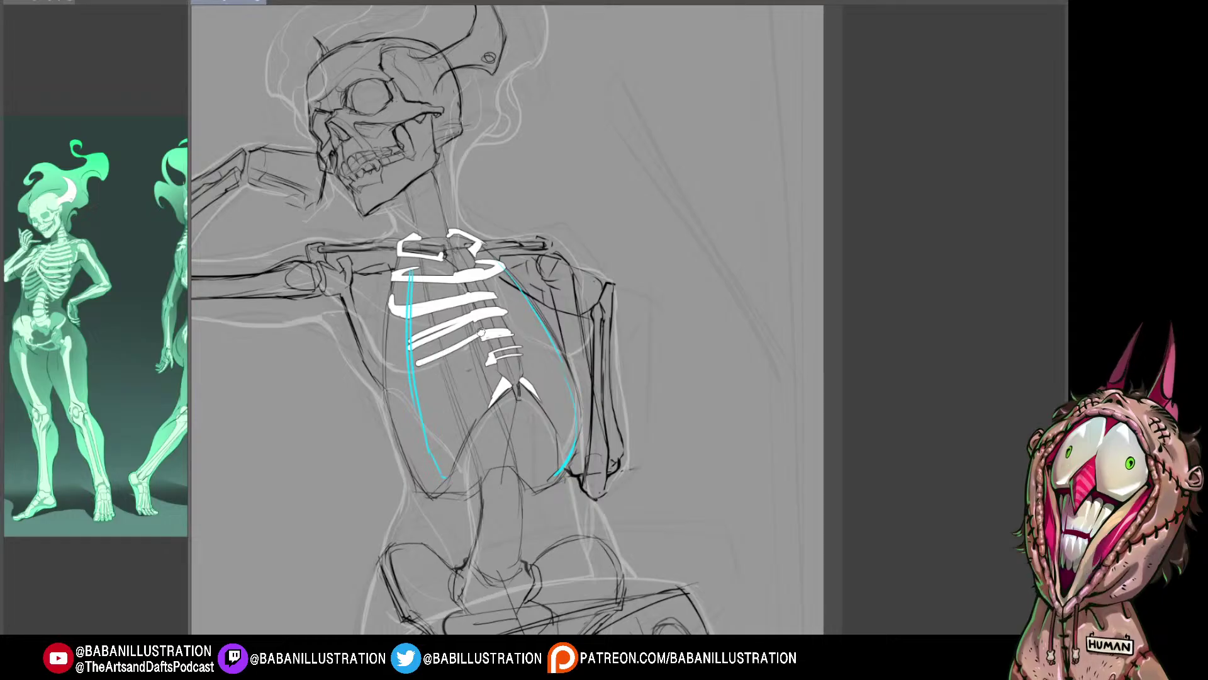
pyautogui.moveTo(481, 332)
pyautogui.mouseDown()
pyautogui.moveTo(402, 377)
pyautogui.moveTo(488, 332)
pyautogui.moveTo(419, 406)
pyautogui.mouseUp()
pyautogui.hotkey('ctrl', 'z')
pyautogui.hotkey('ctrl', 'z')
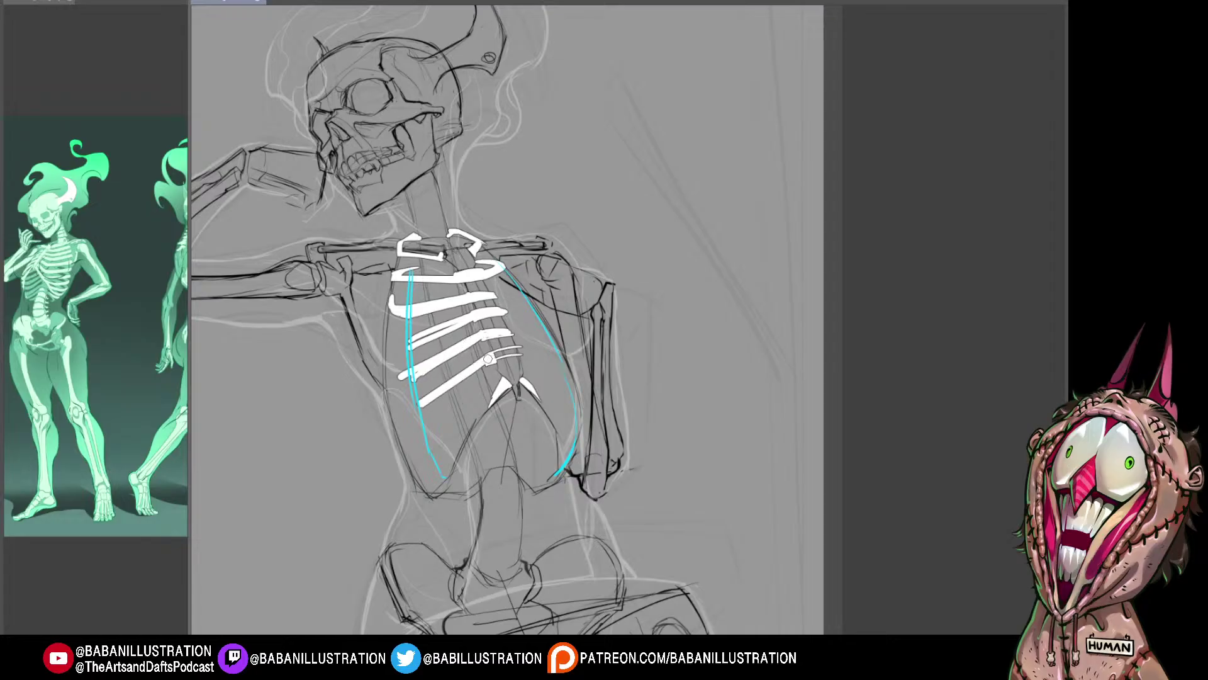
pyautogui.moveTo(486, 361); pyautogui.dragTo(423, 409)
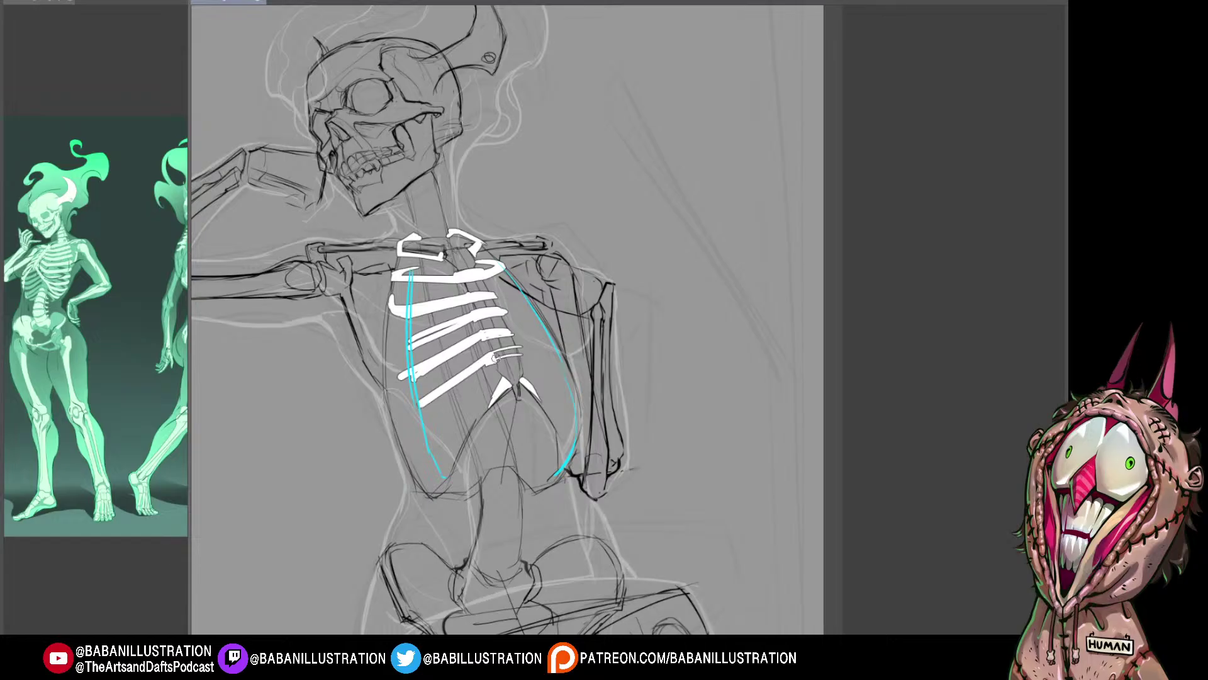
pyautogui.moveTo(466, 380); pyautogui.dragTo(413, 421)
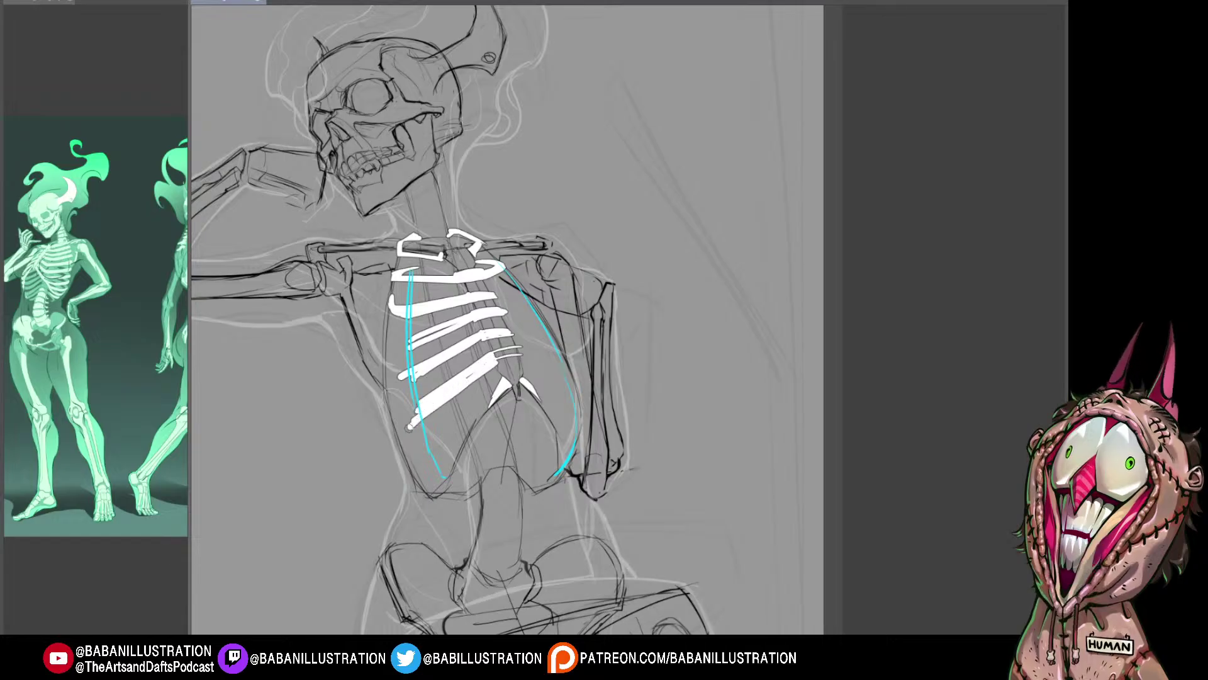
pyautogui.moveTo(464, 385); pyautogui.dragTo(408, 431)
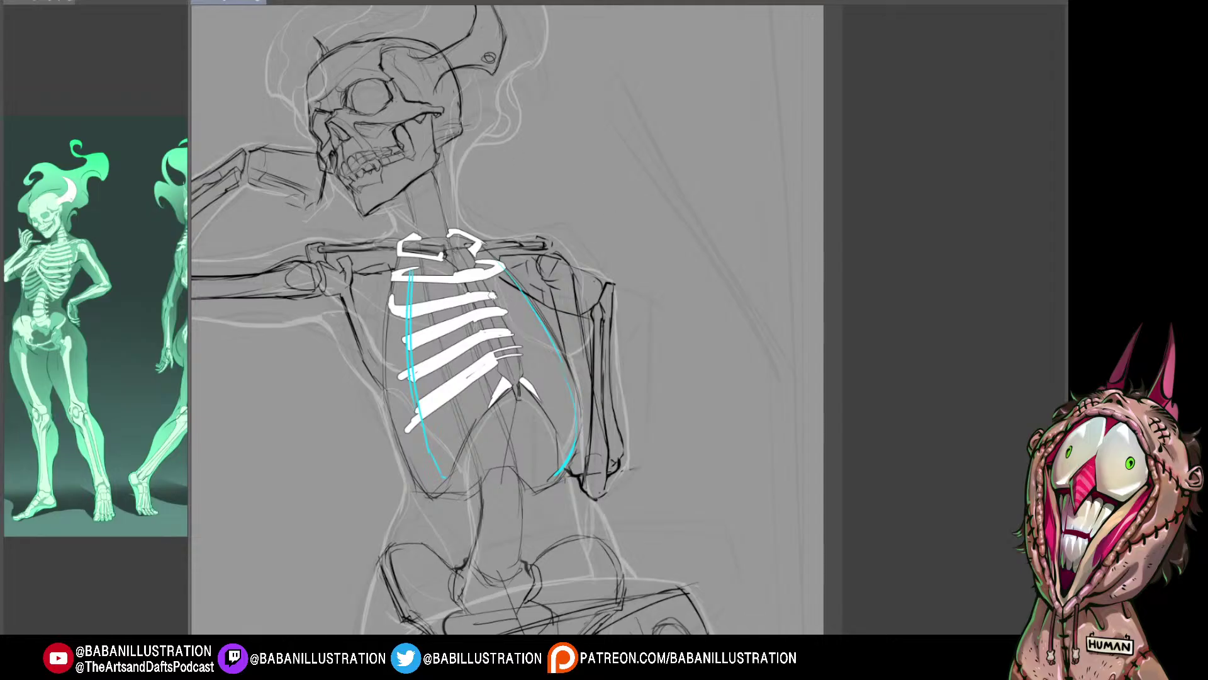
# Step: Paint three short white ribs from the middle breastbone segments to the cyan guide line on the lowered-arm side
pyautogui.moveTo(492, 292); pyautogui.dragTo(523, 293)
pyautogui.hotkey('ctrl', 'z')
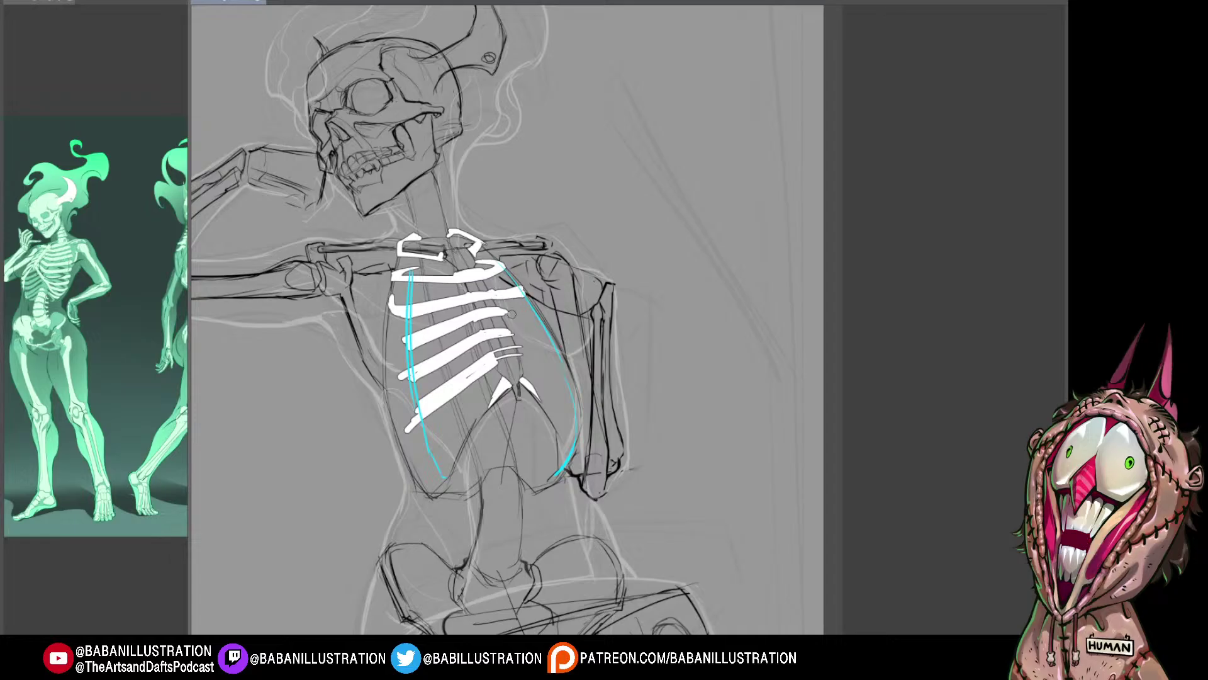
pyautogui.moveTo(495, 309); pyautogui.dragTo(540, 317)
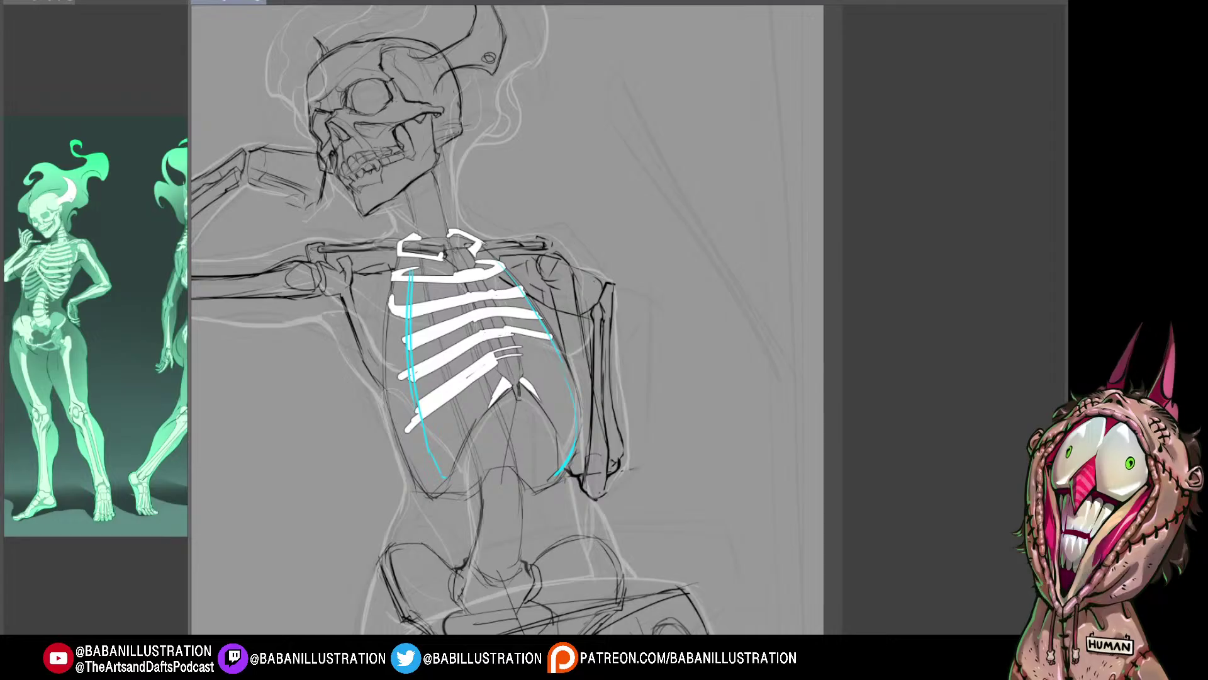
pyautogui.moveTo(485, 479)
pyautogui.mouseDown()
pyautogui.moveTo(520, 480)
pyautogui.moveTo(511, 570)
pyautogui.moveTo(465, 567)
pyautogui.mouseUp()
pyautogui.moveTo(469, 564); pyautogui.dragTo(488, 471)
pyautogui.moveTo(406, 189)
pyautogui.mouseDown()
pyautogui.moveTo(413, 223)
pyautogui.moveTo(450, 222)
pyautogui.mouseUp()
pyautogui.moveTo(450, 221); pyautogui.dragTo(439, 176)
pyautogui.moveTo(440, 177); pyautogui.dragTo(406, 188)
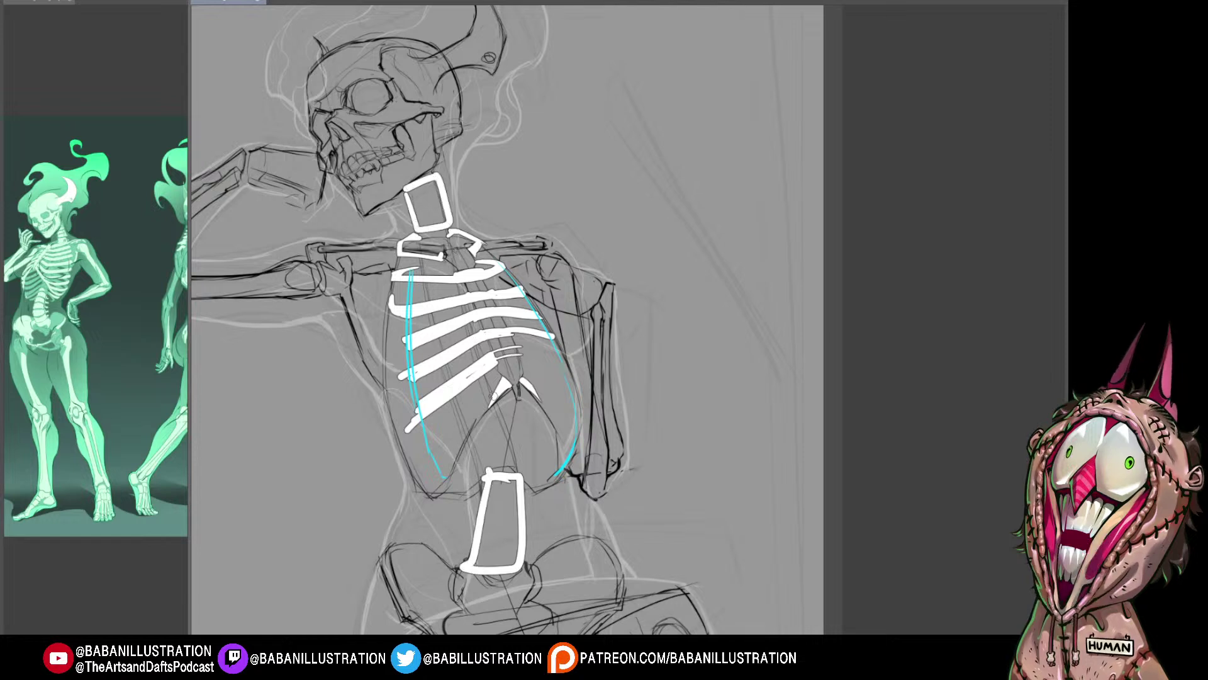
pyautogui.hotkey('ctrl', 'z')
pyautogui.hotkey('ctrl', 'z')
pyautogui.hotkey('ctrl', 'z')
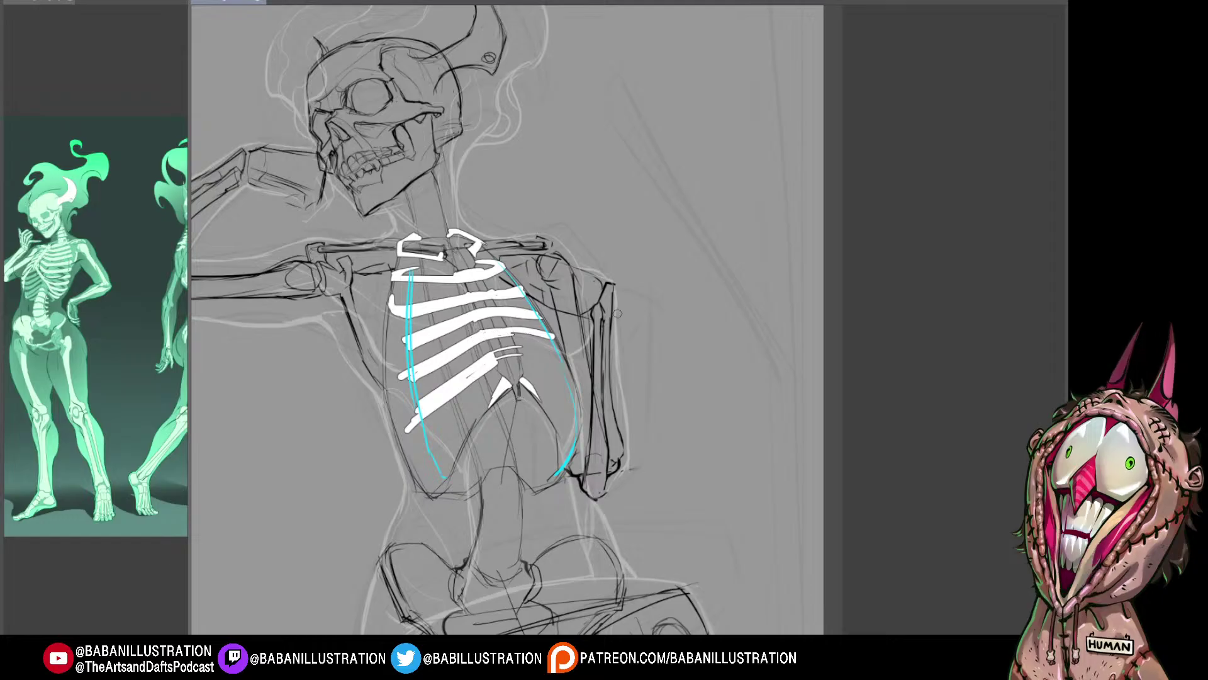
# Step: Paint a white rib from the lower breastbone on the lowered-arm side and a slanting lowest rib from its tip on the raised-arm side
pyautogui.moveTo(516, 348); pyautogui.dragTo(578, 375)
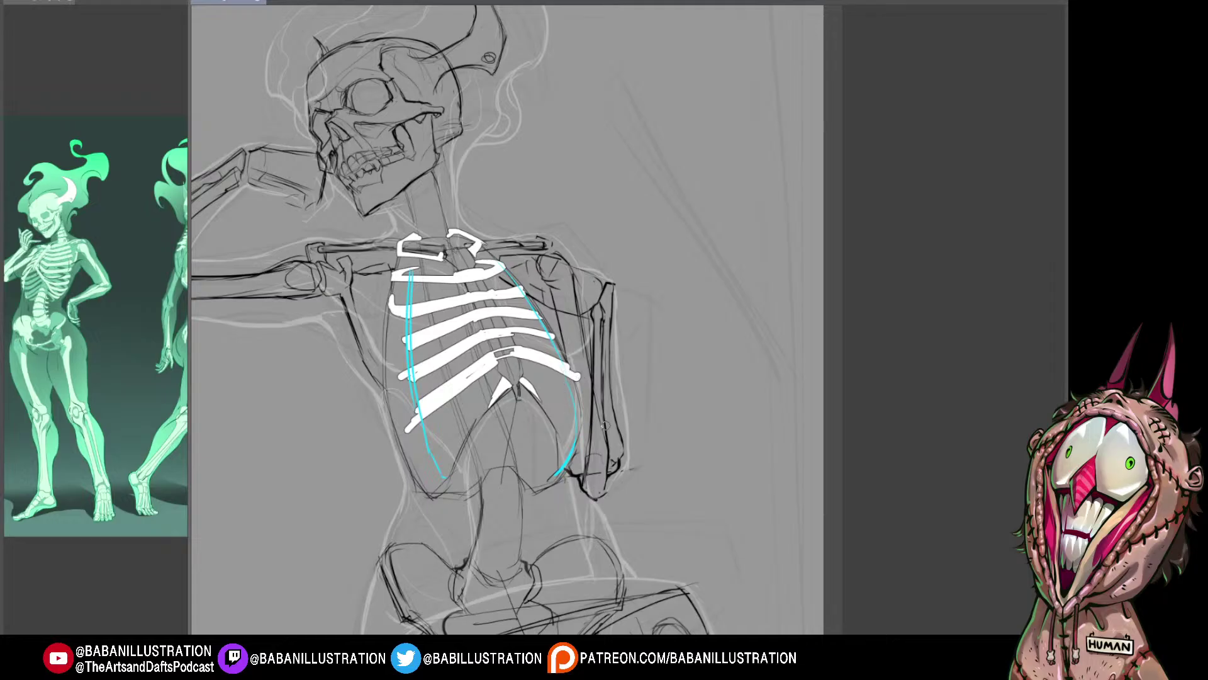
pyautogui.moveTo(613, 439); pyautogui.dragTo(614, 429)
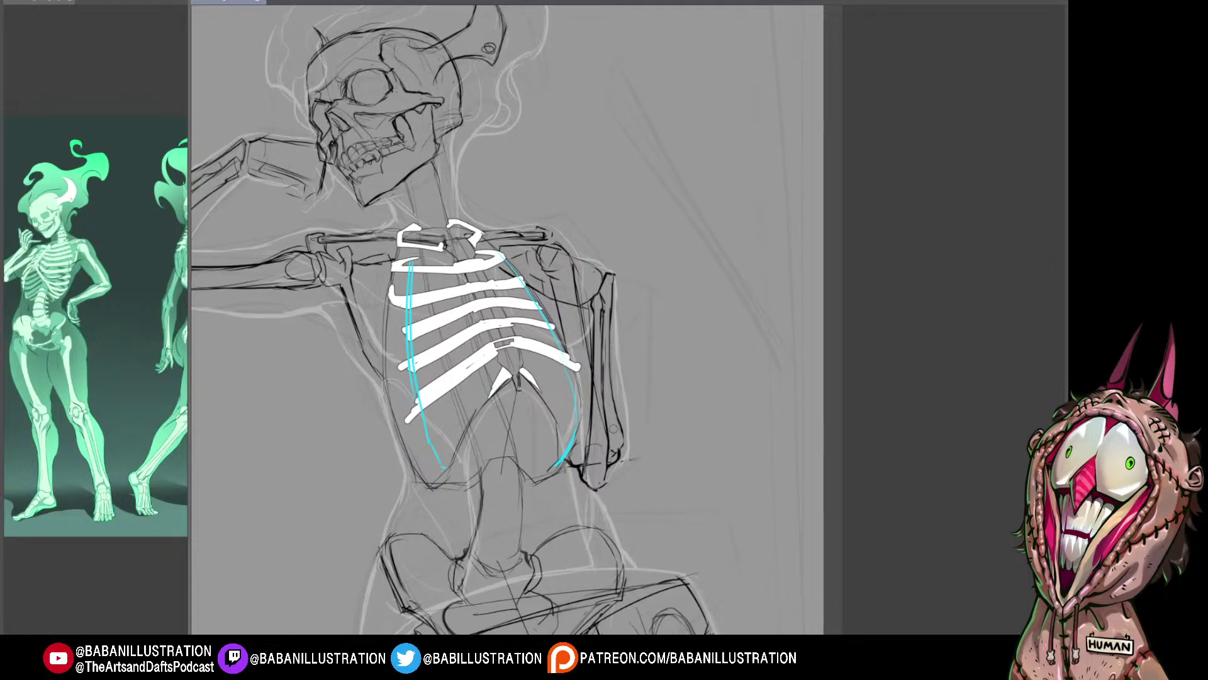
pyautogui.moveTo(575, 356)
pyautogui.mouseDown()
pyautogui.moveTo(581, 371)
pyautogui.moveTo(460, 436)
pyautogui.mouseUp()
pyautogui.moveTo(493, 390); pyautogui.dragTo(473, 413)
pyautogui.moveTo(501, 376)
pyautogui.mouseDown()
pyautogui.moveTo(454, 429)
pyautogui.moveTo(435, 432)
pyautogui.mouseUp()
pyautogui.hotkey('ctrl', 'z')
pyautogui.moveTo(494, 381); pyautogui.dragTo(453, 424)
# Step: Bend the outer ends of the raised-arm side's ribs around the rib cage's edge as small upward hooks
pyautogui.moveTo(391, 389)
pyautogui.mouseDown()
pyautogui.moveTo(431, 391)
pyautogui.moveTo(388, 391)
pyautogui.moveTo(416, 397)
pyautogui.moveTo(388, 358)
pyautogui.moveTo(415, 360)
pyautogui.moveTo(383, 357)
pyautogui.moveTo(417, 368)
pyautogui.mouseUp()
pyautogui.hotkey('ctrl', 'z')
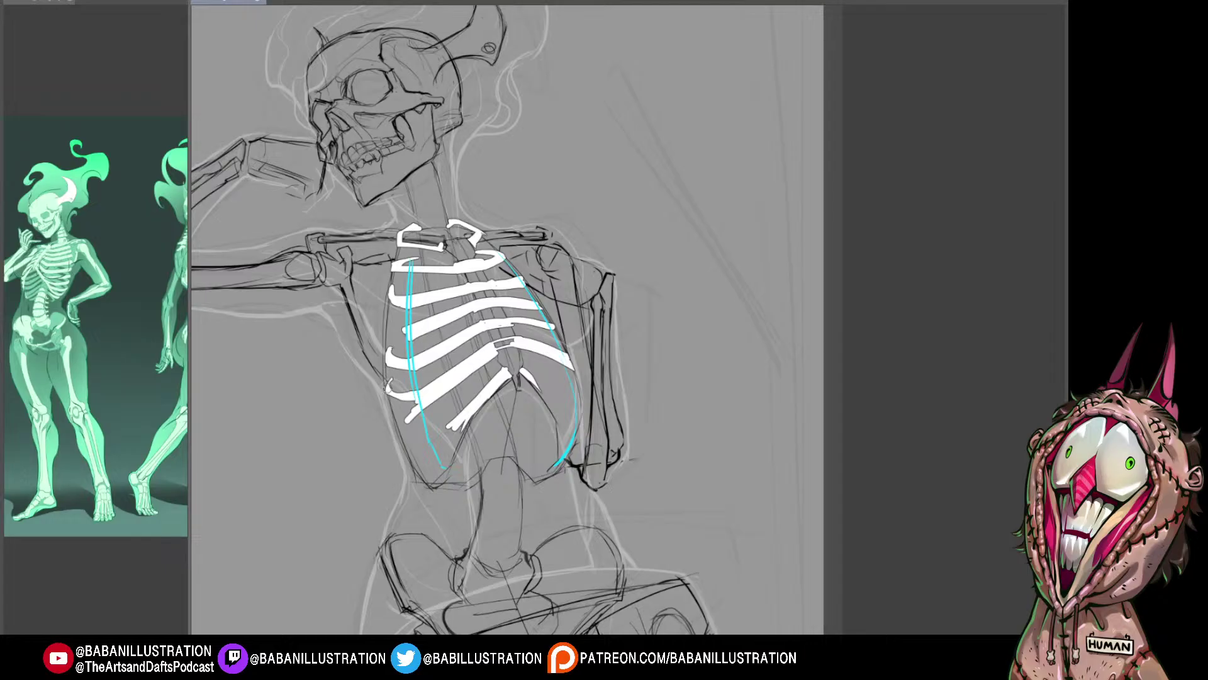
pyautogui.moveTo(387, 389)
pyautogui.mouseDown()
pyautogui.moveTo(429, 394)
pyautogui.moveTo(389, 385)
pyautogui.moveTo(469, 365)
pyautogui.moveTo(389, 381)
pyautogui.moveTo(395, 392)
pyautogui.moveTo(474, 361)
pyautogui.moveTo(421, 399)
pyautogui.moveTo(391, 396)
pyautogui.moveTo(438, 394)
pyautogui.moveTo(394, 409)
pyautogui.moveTo(438, 398)
pyautogui.mouseUp()
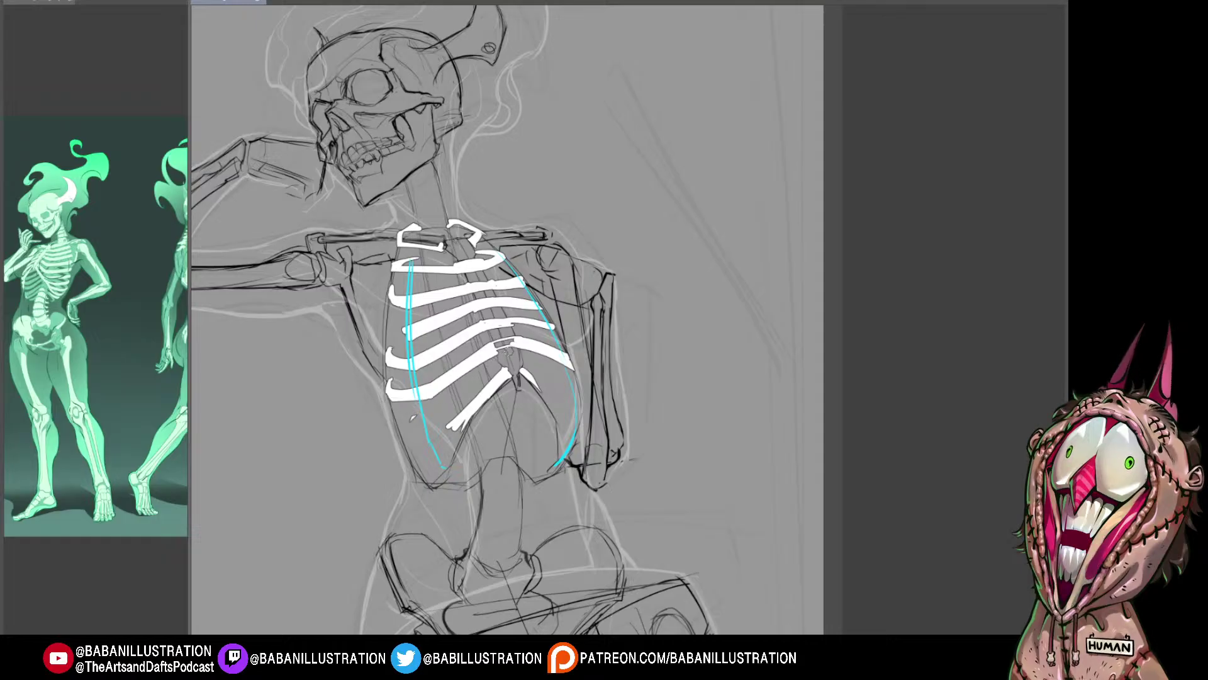
pyautogui.moveTo(392, 396); pyautogui.dragTo(434, 393)
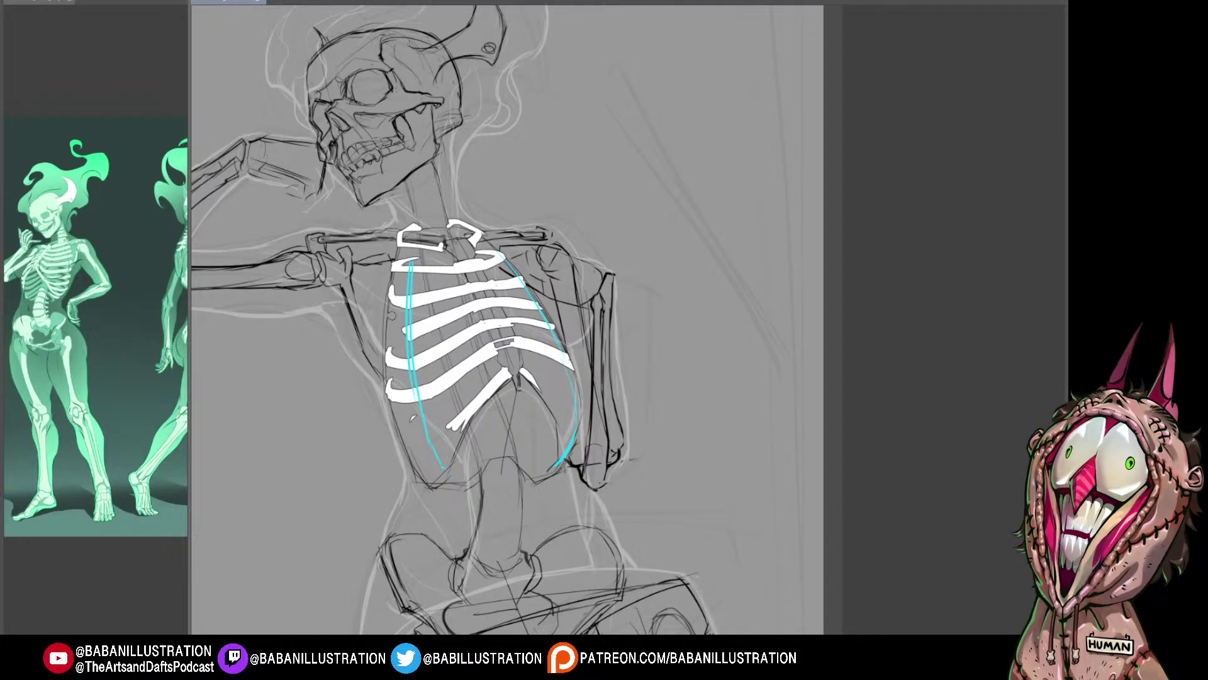
pyautogui.hotkey('ctrl', 'z')
pyautogui.moveTo(388, 316)
pyautogui.mouseDown()
pyautogui.moveTo(437, 310)
pyautogui.moveTo(391, 330)
pyautogui.mouseUp()
pyautogui.hotkey('ctrl', 'z')
# Step: Clean up the rib ends on the lowered-arm side and reshape the top two ribs into smoother, rounded curves
pyautogui.moveTo(507, 352); pyautogui.dragTo(503, 354)
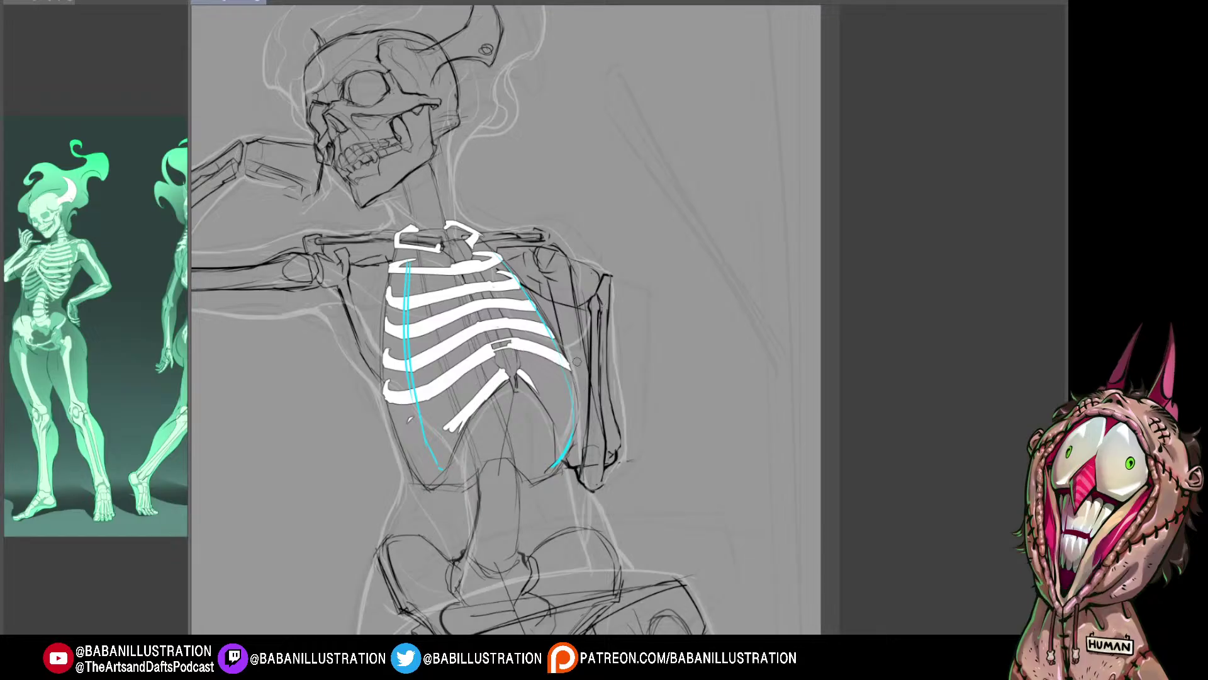
pyautogui.moveTo(559, 361); pyautogui.dragTo(573, 372)
pyautogui.moveTo(393, 272); pyautogui.dragTo(478, 268)
pyautogui.hotkey('ctrl', 'z')
pyautogui.moveTo(394, 270); pyautogui.dragTo(495, 271)
pyautogui.hotkey('ctrl', 'z')
pyautogui.moveTo(393, 271); pyautogui.dragTo(444, 274)
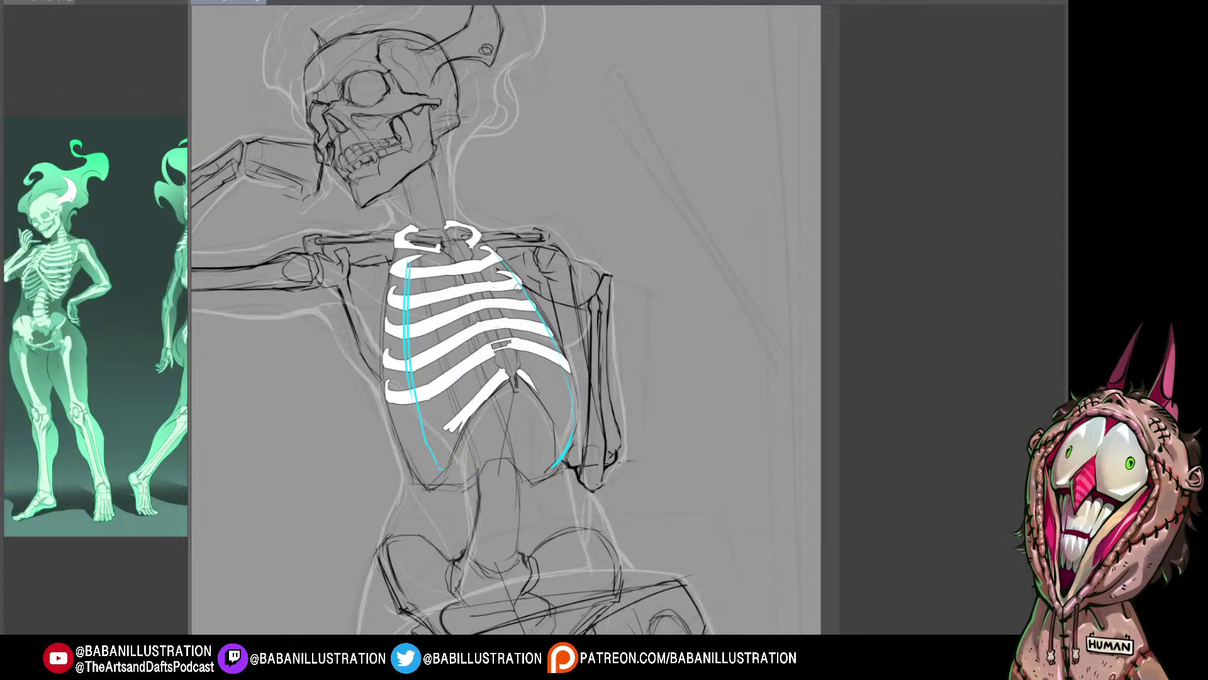
# Step: Mirror the canvas view horizontally and smooth the curves of the upper ribs where they meet the breastbone
pyautogui.press('h')
pyautogui.moveTo(765, 287); pyautogui.dragTo(287, 327)
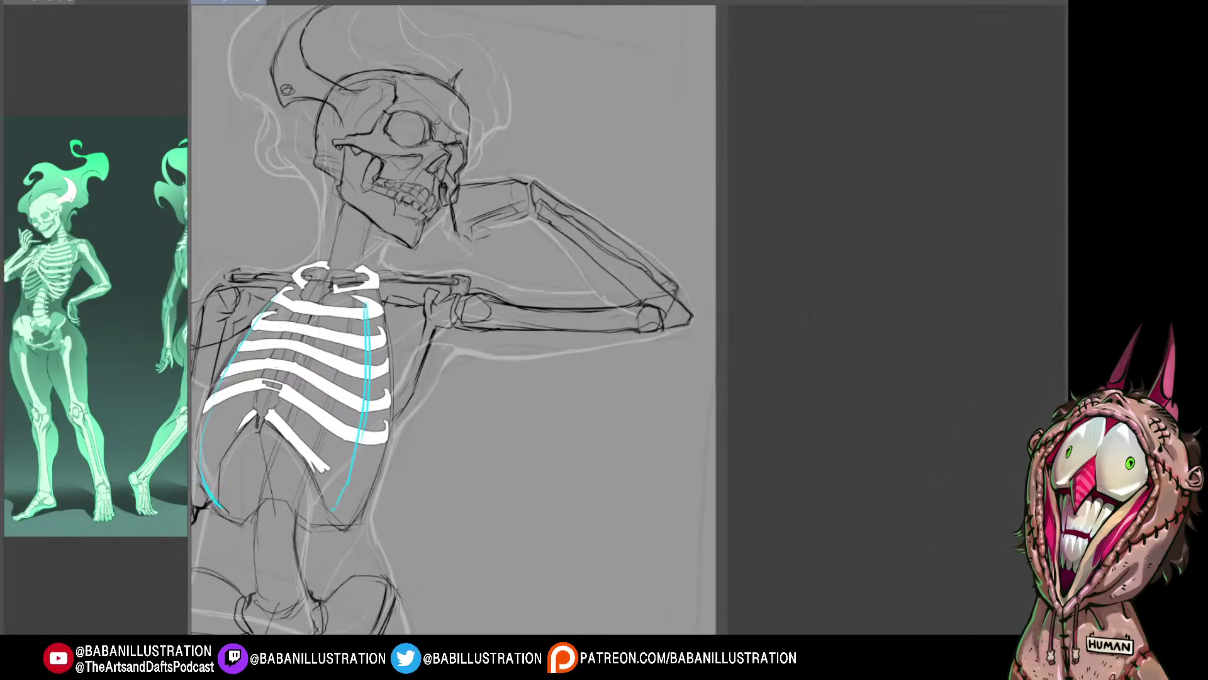
pyautogui.moveTo(444, 383); pyautogui.dragTo(506, 381)
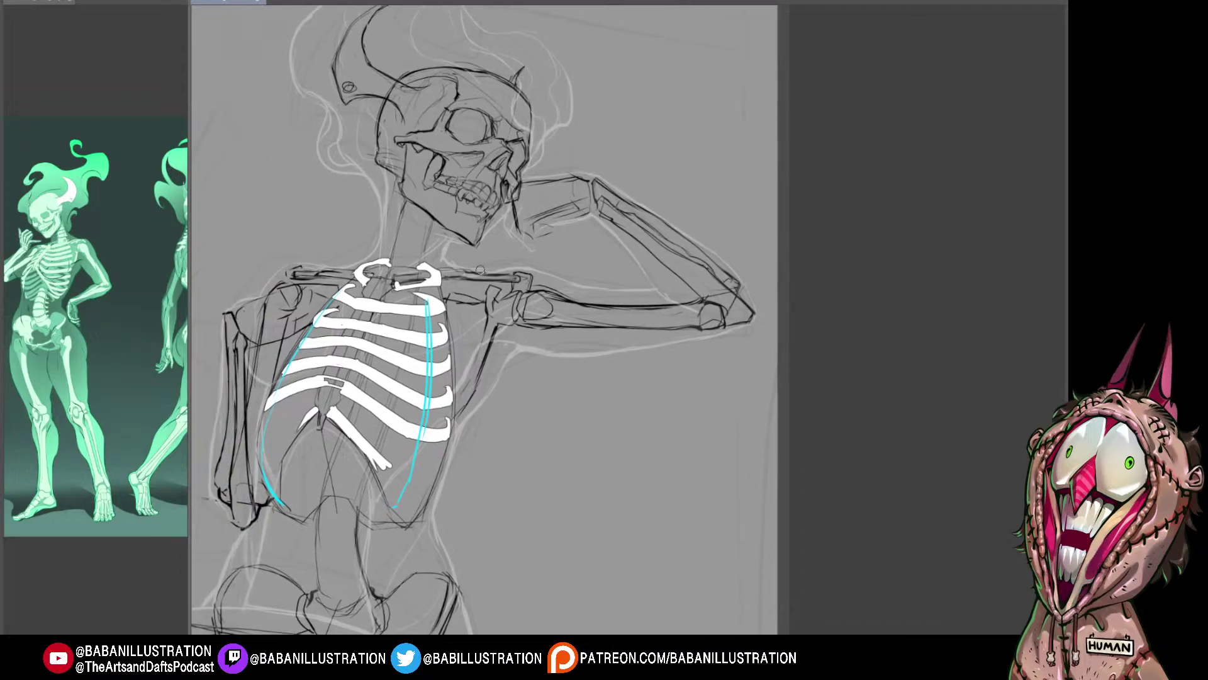
pyautogui.moveTo(384, 302); pyautogui.dragTo(409, 302)
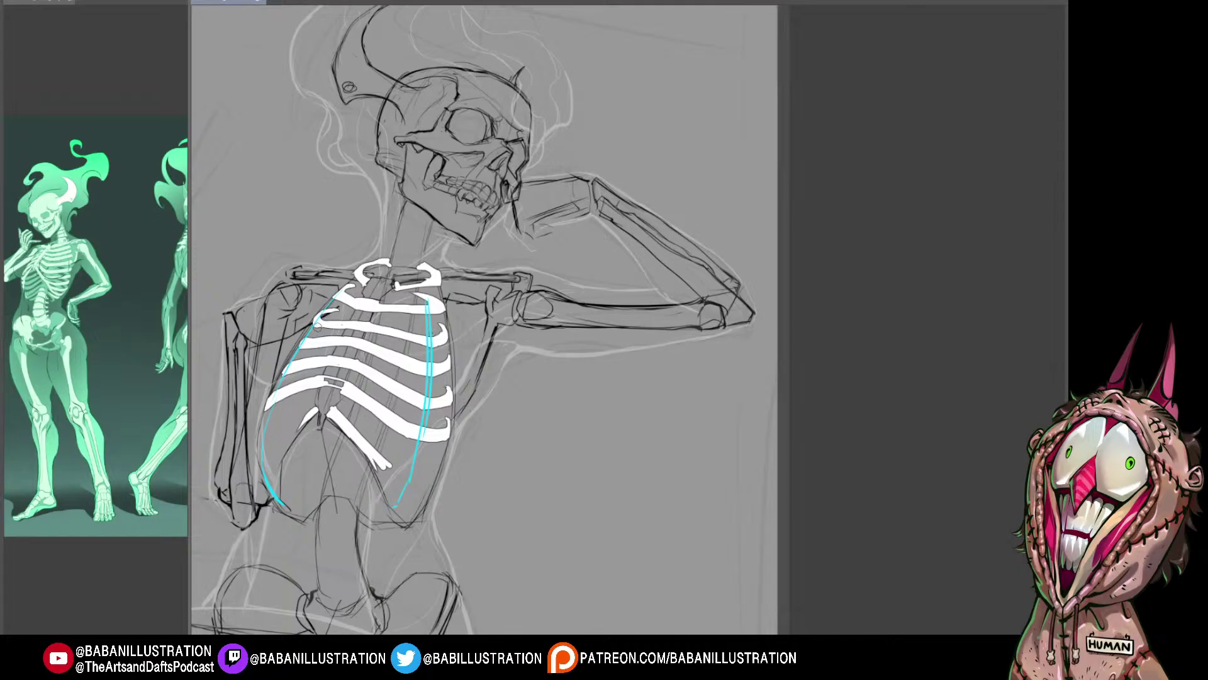
pyautogui.moveTo(319, 326); pyautogui.dragTo(384, 337)
pyautogui.moveTo(427, 328); pyautogui.dragTo(428, 324)
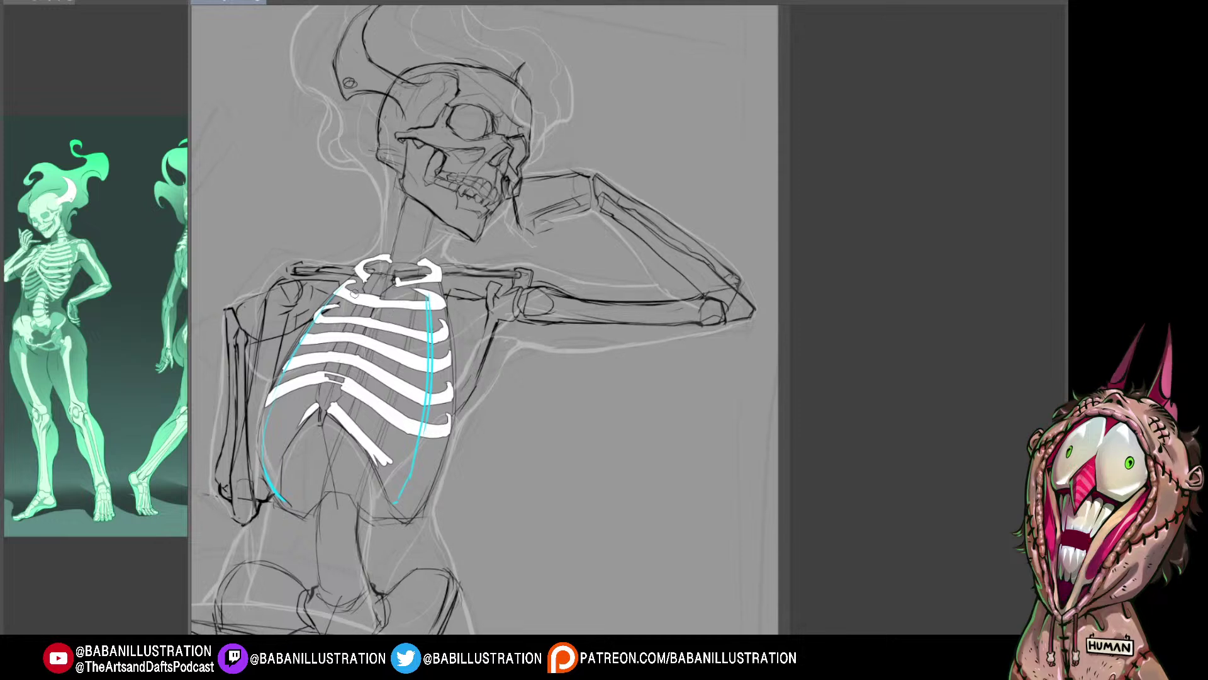
pyautogui.moveTo(346, 287); pyautogui.dragTo(397, 300)
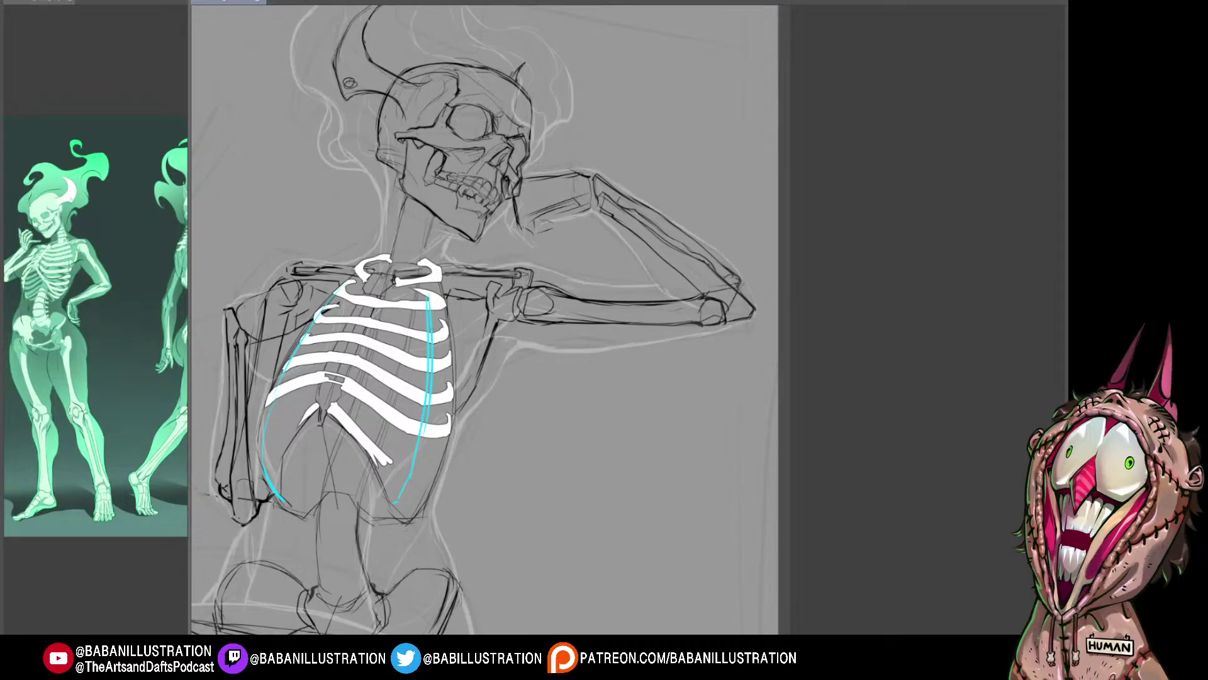
# Step: Erase the cyan guide line between the ribs on the raised-arm side
pyautogui.hotkey('ctrl', 'z')
pyautogui.hotkey('ctrl', 'z')
pyautogui.hotkey('ctrl', 'z')
pyautogui.hotkey('ctrl', 'y')
pyautogui.hotkey('ctrl', 'y')
pyautogui.moveTo(425, 281)
pyautogui.mouseDown()
pyautogui.moveTo(407, 484)
pyautogui.moveTo(437, 344)
pyautogui.moveTo(397, 504)
pyautogui.mouseUp()
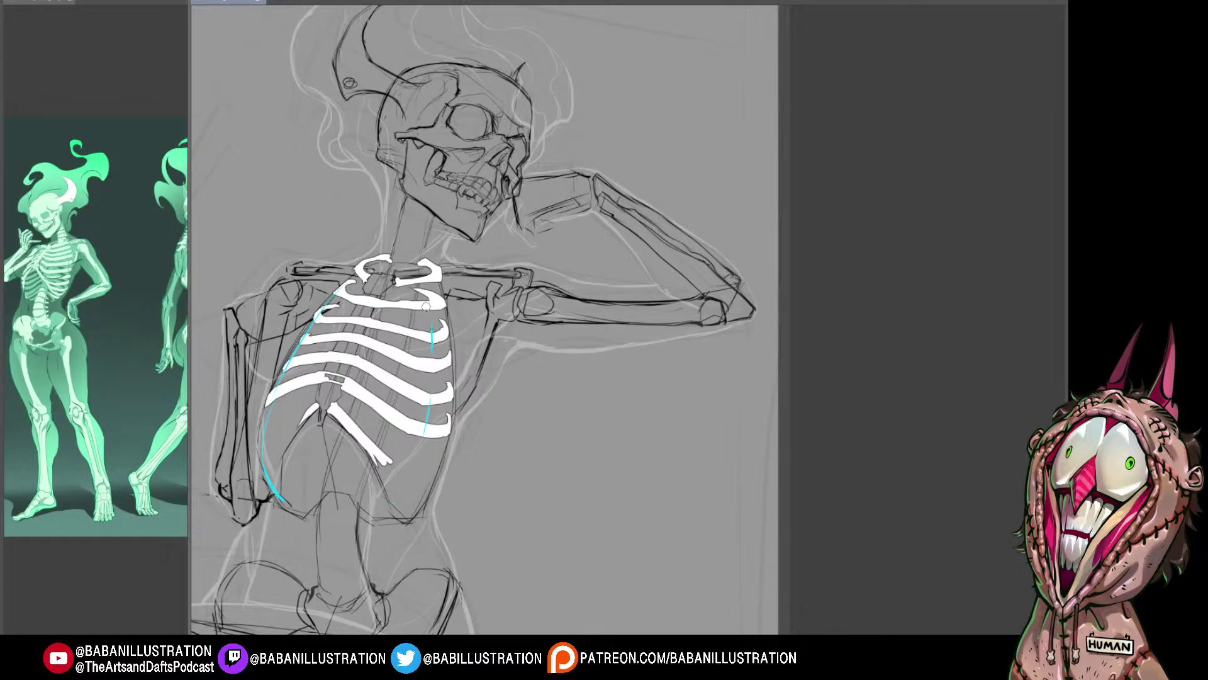
# Step: Draw a new cyan guide line on the raised-arm side, closer to the breastbone, from the top rib to below the lowest rib
pyautogui.moveTo(420, 282); pyautogui.dragTo(409, 456)
pyautogui.hotkey('ctrl', 'z')
pyautogui.moveTo(420, 283); pyautogui.dragTo(385, 484)
pyautogui.hotkey('ctrl', 'z')
pyautogui.moveTo(415, 280)
pyautogui.mouseDown()
pyautogui.moveTo(381, 465)
pyautogui.moveTo(412, 349)
pyautogui.moveTo(382, 484)
pyautogui.moveTo(384, 473)
pyautogui.moveTo(389, 496)
pyautogui.mouseUp()
pyautogui.hotkey('ctrl', 'z')
pyautogui.hotkey('ctrl', 'z')
# Step: Redraw the cyan guide line along the lowered-arm side and erase leftover guide marks on the raised-arm side
pyautogui.moveTo(353, 279); pyautogui.dragTo(269, 423)
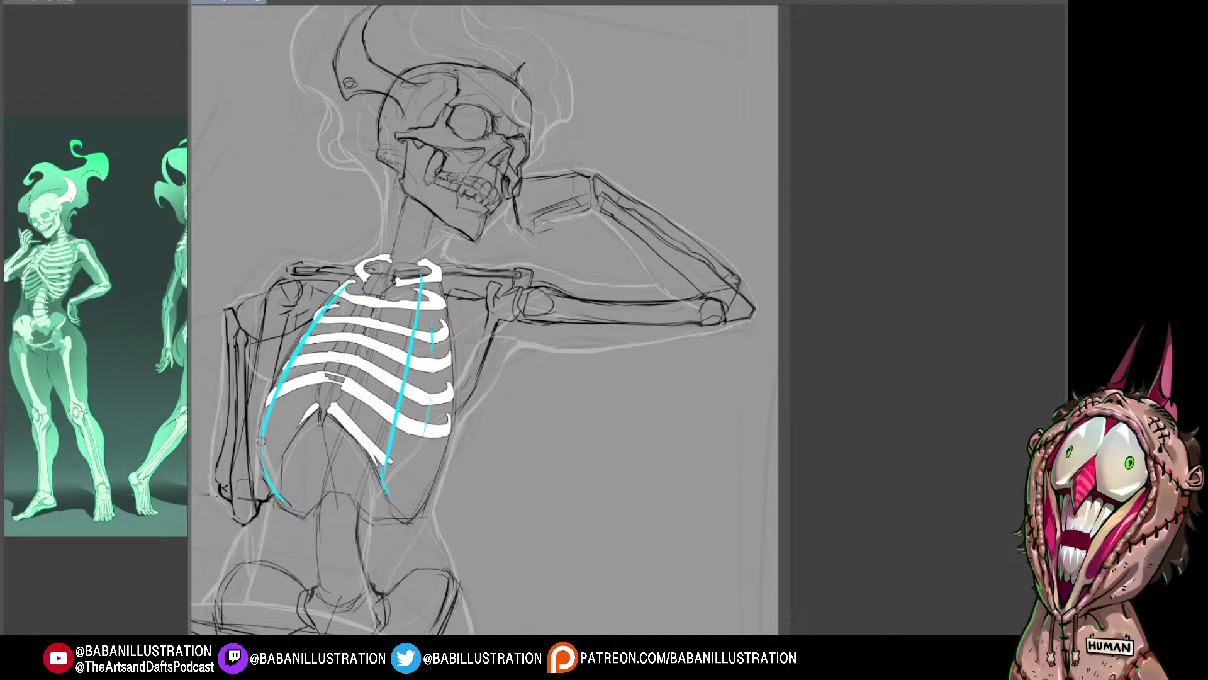
pyautogui.hotkey('ctrl', 'z')
pyautogui.moveTo(337, 291)
pyautogui.mouseDown()
pyautogui.moveTo(263, 448)
pyautogui.moveTo(292, 523)
pyautogui.mouseUp()
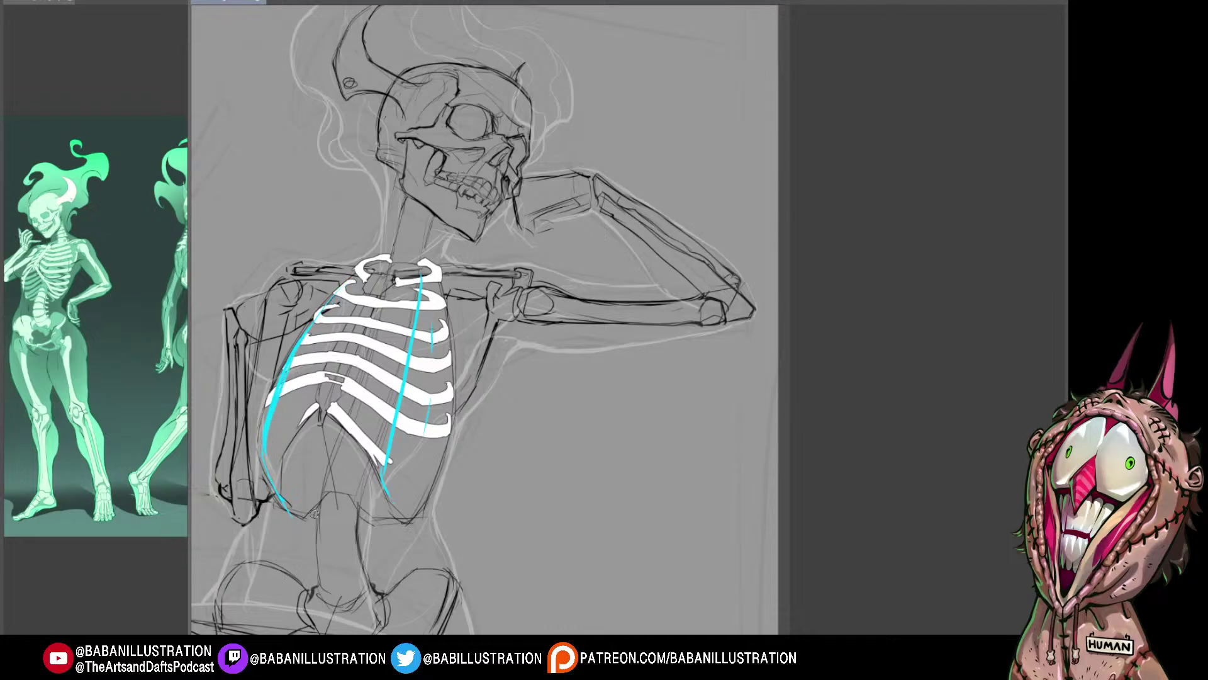
pyautogui.moveTo(432, 346)
pyautogui.mouseDown()
pyautogui.moveTo(420, 458)
pyautogui.moveTo(398, 417)
pyautogui.moveTo(376, 501)
pyautogui.mouseUp()
pyautogui.moveTo(414, 285); pyautogui.dragTo(387, 463)
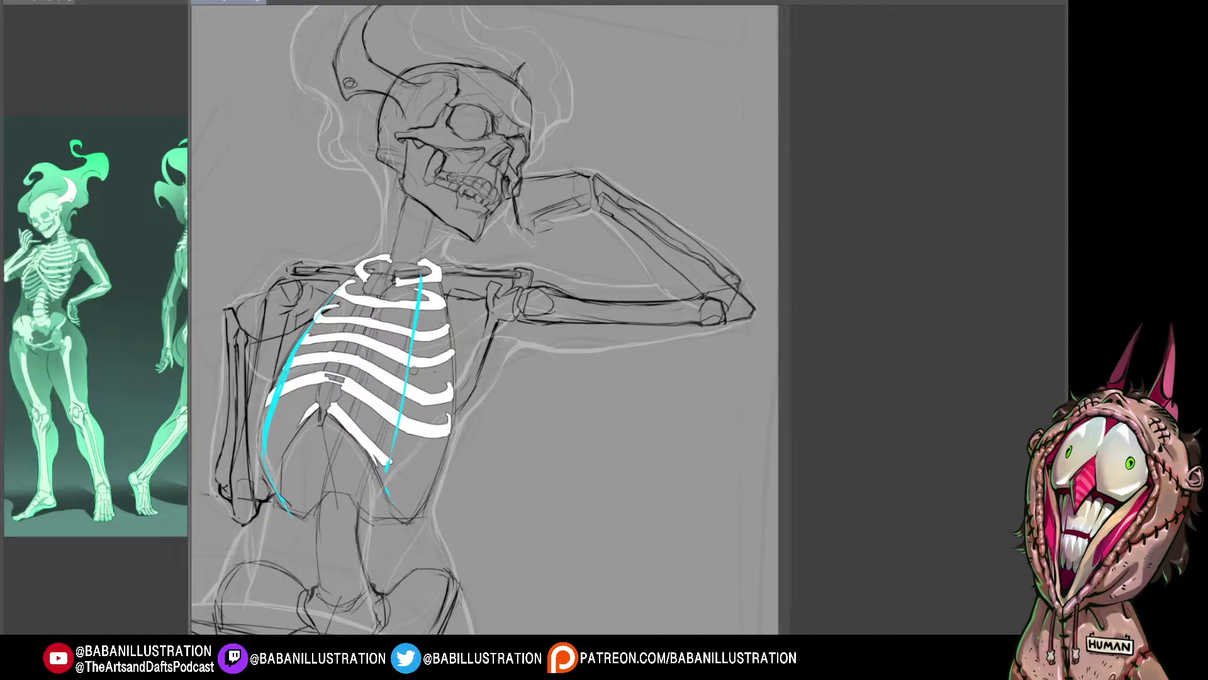
# Step: Smooth the lower ribs' bends at the guide line and extend the lowest rib up to the rib cage's edge on the raised-arm side
pyautogui.moveTo(406, 386)
pyautogui.mouseDown()
pyautogui.moveTo(453, 381)
pyautogui.moveTo(419, 391)
pyautogui.mouseUp()
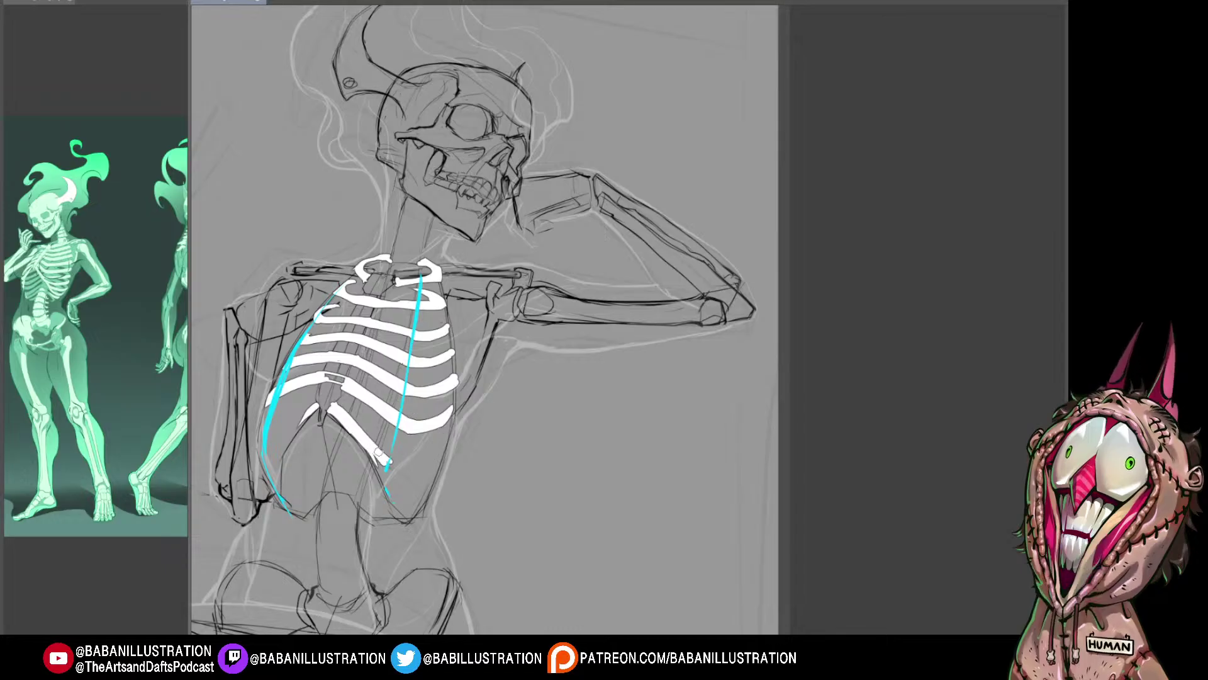
pyautogui.moveTo(386, 458); pyautogui.dragTo(448, 439)
pyautogui.hotkey('ctrl', 'z')
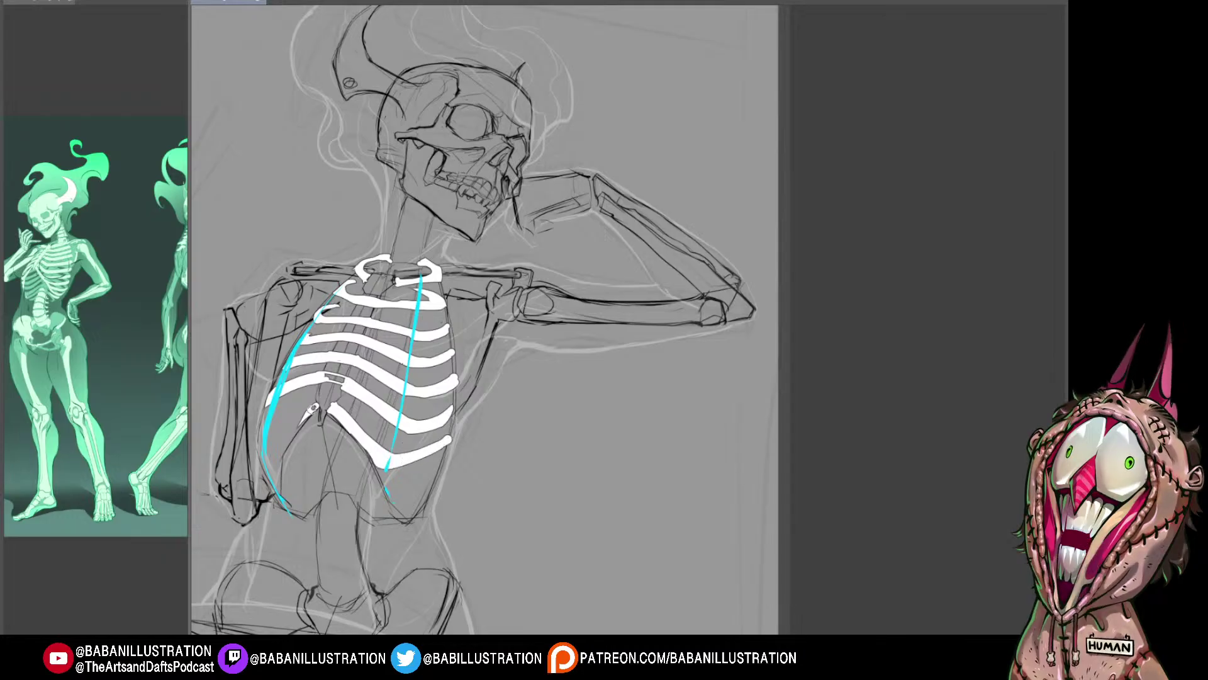
# Step: Extend the lowest rib on the lowered-arm side from the breastbone's tip diagonally down toward the cyan guide line
pyautogui.moveTo(281, 439); pyautogui.dragTo(312, 410)
pyautogui.moveTo(281, 436)
pyautogui.mouseDown()
pyautogui.moveTo(271, 436)
pyautogui.moveTo(281, 437)
pyautogui.mouseUp()
pyautogui.hotkey('ctrl', 'z')
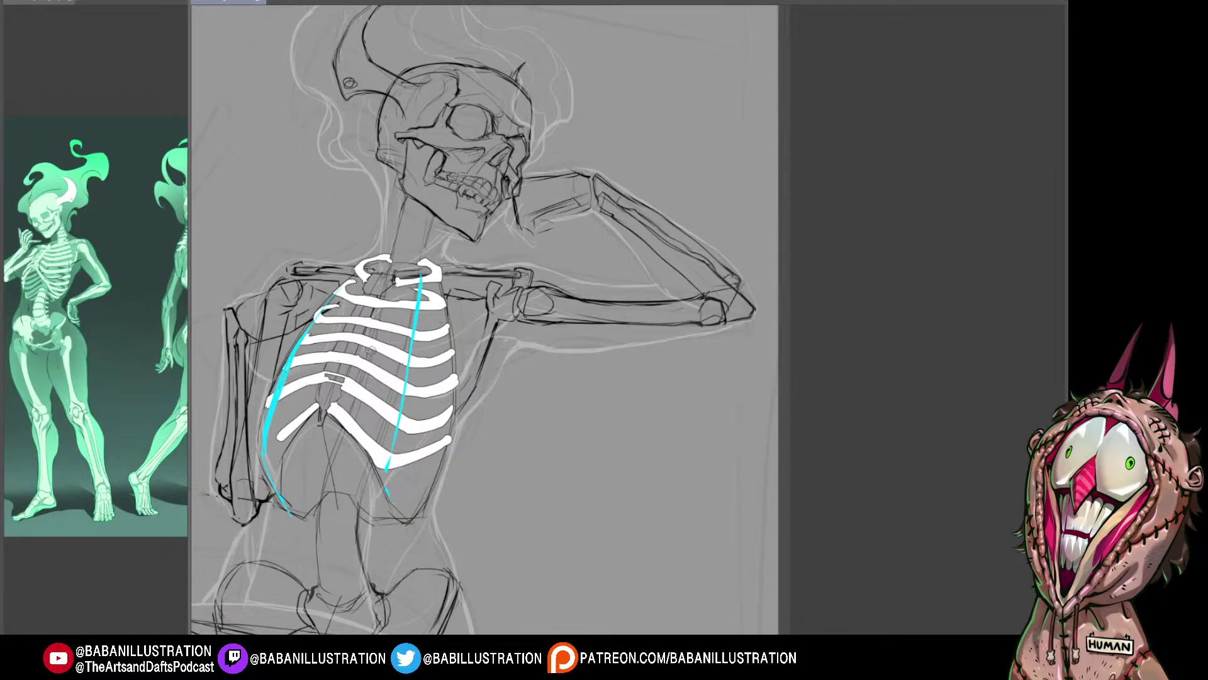
# Step: Mirror the canvas and repaint the lowest rib on the lowered-arm side thicker, curving from the breastbone's tip down beside the cyan guide line
pyautogui.press('h')
pyautogui.moveTo(630, 455); pyautogui.dragTo(217, 433)
pyautogui.moveTo(541, 429); pyautogui.dragTo(474, 425)
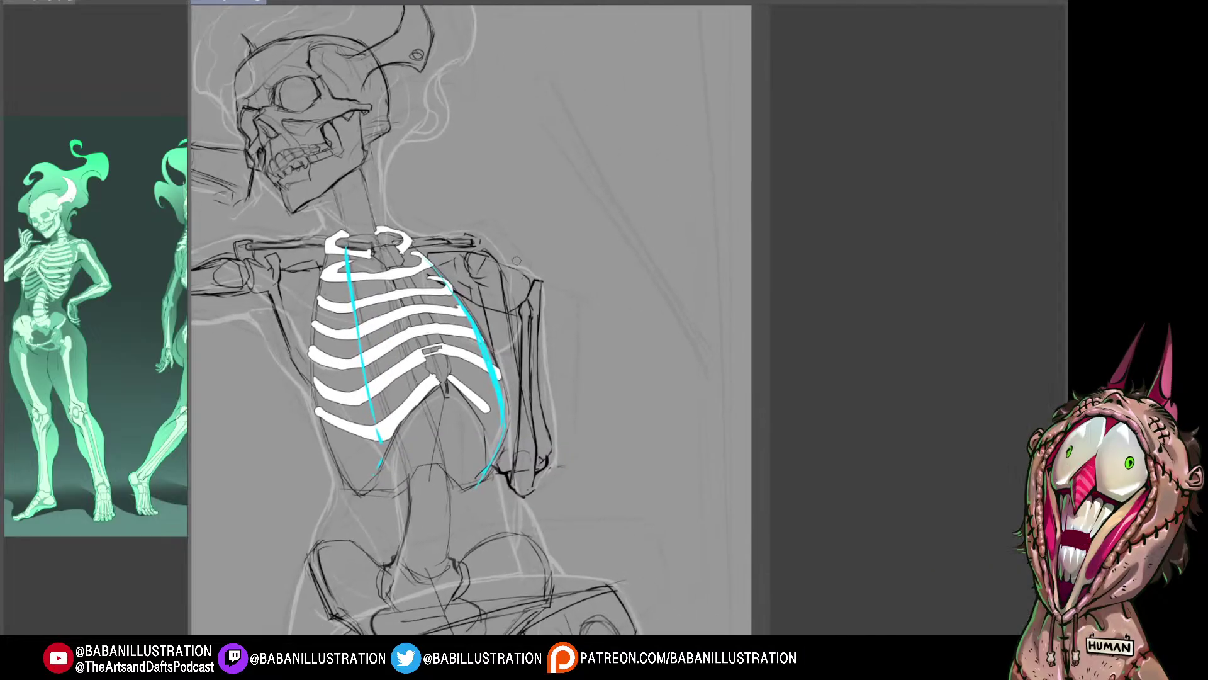
pyautogui.hotkey('ctrl', 'z')
pyautogui.moveTo(451, 378)
pyautogui.mouseDown()
pyautogui.moveTo(495, 408)
pyautogui.moveTo(456, 384)
pyautogui.moveTo(491, 423)
pyautogui.mouseUp()
pyautogui.moveTo(477, 404)
pyautogui.mouseDown()
pyautogui.moveTo(488, 456)
pyautogui.moveTo(504, 429)
pyautogui.mouseUp()
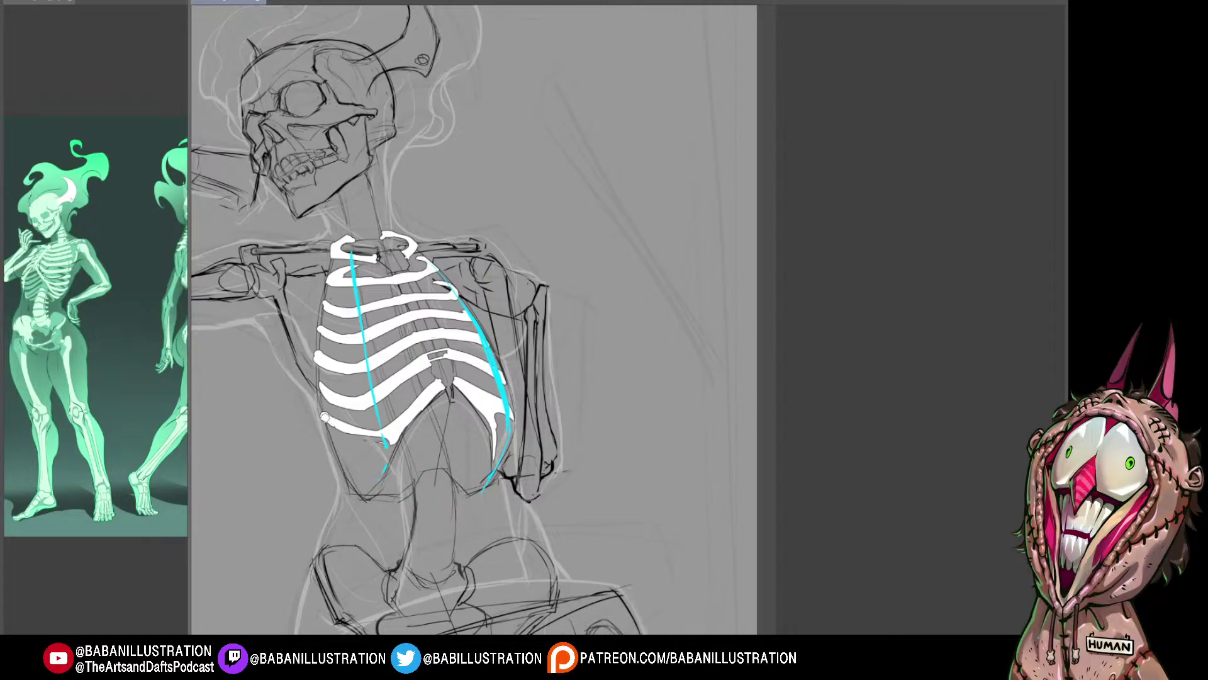
pyautogui.moveTo(355, 428); pyautogui.dragTo(390, 431)
pyautogui.moveTo(450, 297); pyautogui.dragTo(457, 307)
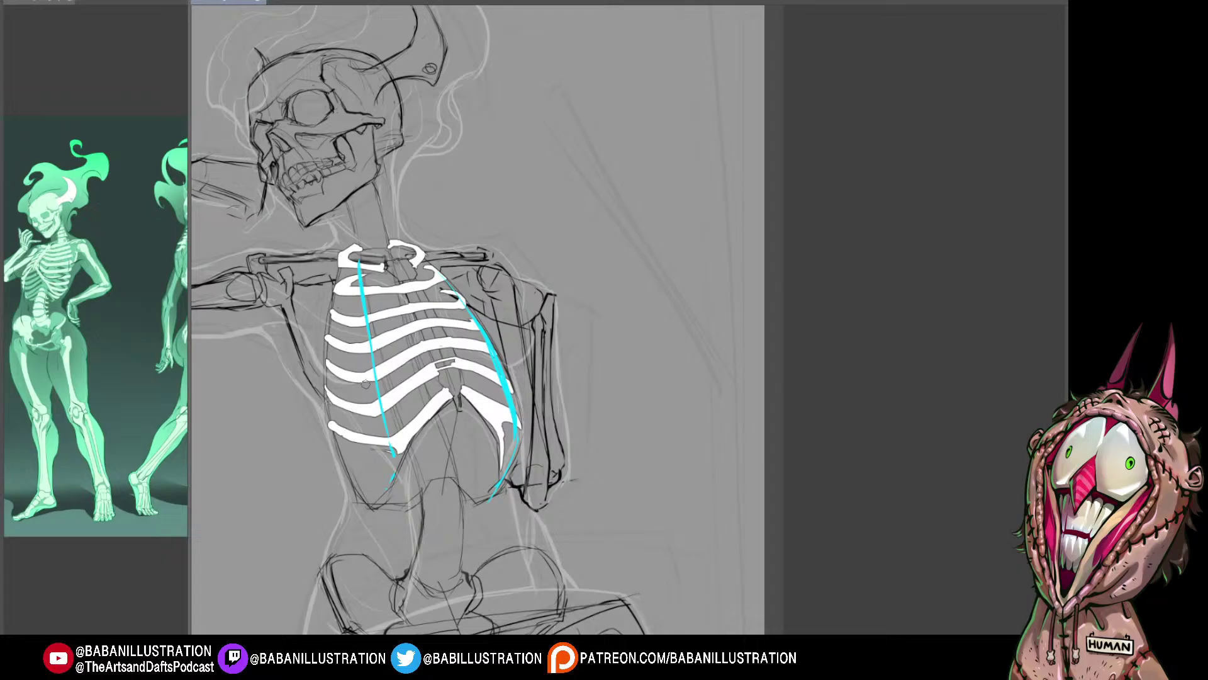
# Step: Erase the white rib paint crossing the breastbone to leave a clear diagonal gap between both sides of the rib cage
pyautogui.moveTo(557, 434); pyautogui.dragTo(556, 434)
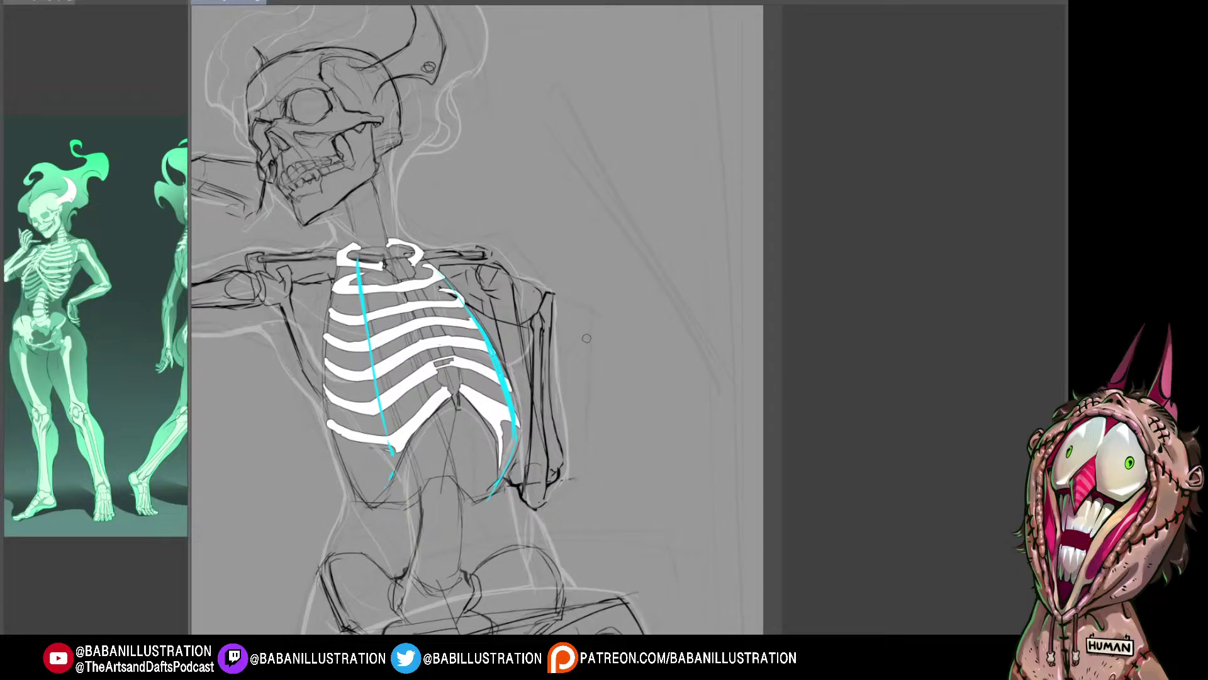
pyautogui.moveTo(532, 313); pyautogui.dragTo(531, 312)
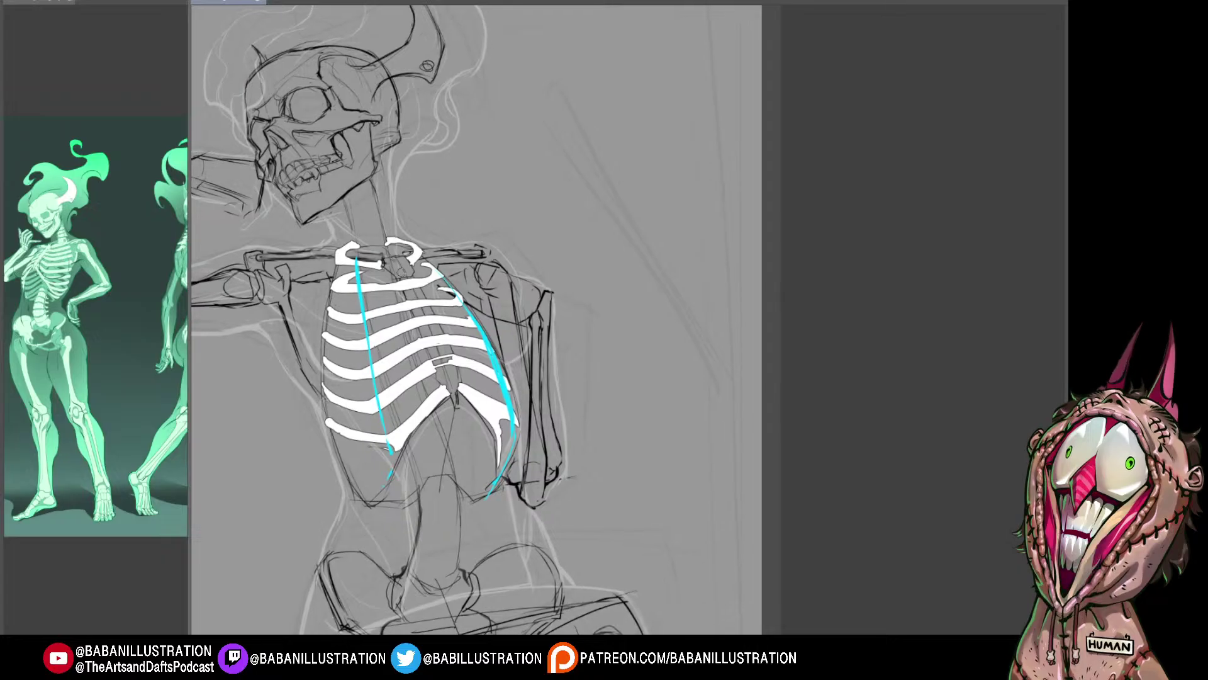
pyautogui.moveTo(400, 274)
pyautogui.mouseDown()
pyautogui.moveTo(446, 369)
pyautogui.moveTo(426, 324)
pyautogui.moveTo(434, 341)
pyautogui.mouseUp()
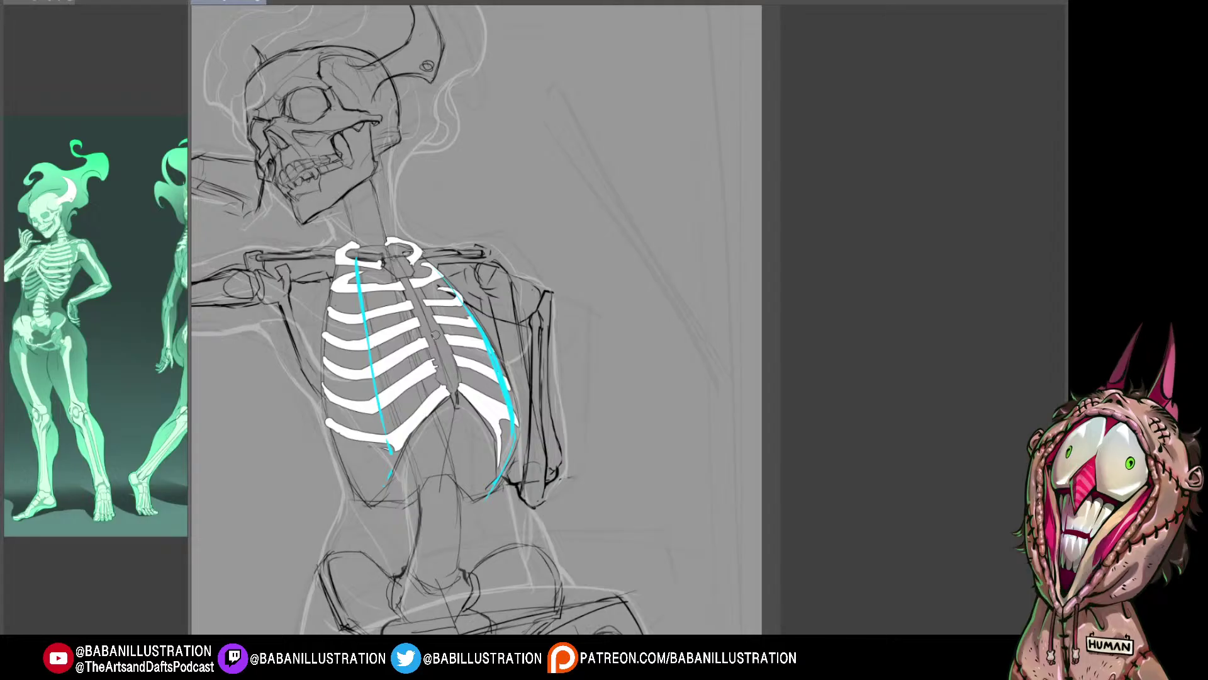
# Step: Paint two thin short ribs beneath the lowest rib on the raised-arm side, following the rib cage's outer edge
pyautogui.moveTo(528, 440); pyautogui.dragTo(537, 426)
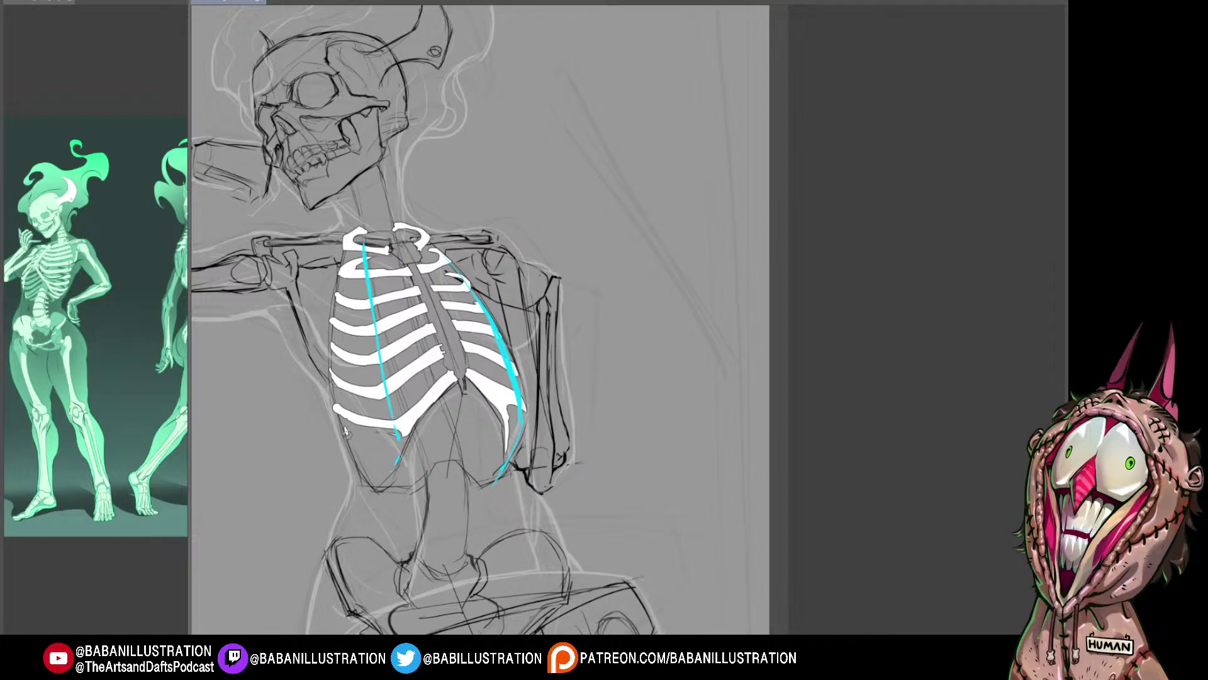
pyautogui.moveTo(345, 431); pyautogui.dragTo(405, 448)
pyautogui.hotkey('ctrl', 'z')
pyautogui.moveTo(343, 430)
pyautogui.mouseDown()
pyautogui.moveTo(382, 446)
pyautogui.moveTo(362, 443)
pyautogui.moveTo(405, 437)
pyautogui.moveTo(428, 418)
pyautogui.moveTo(347, 438)
pyautogui.moveTo(364, 464)
pyautogui.moveTo(357, 456)
pyautogui.moveTo(385, 466)
pyautogui.mouseUp()
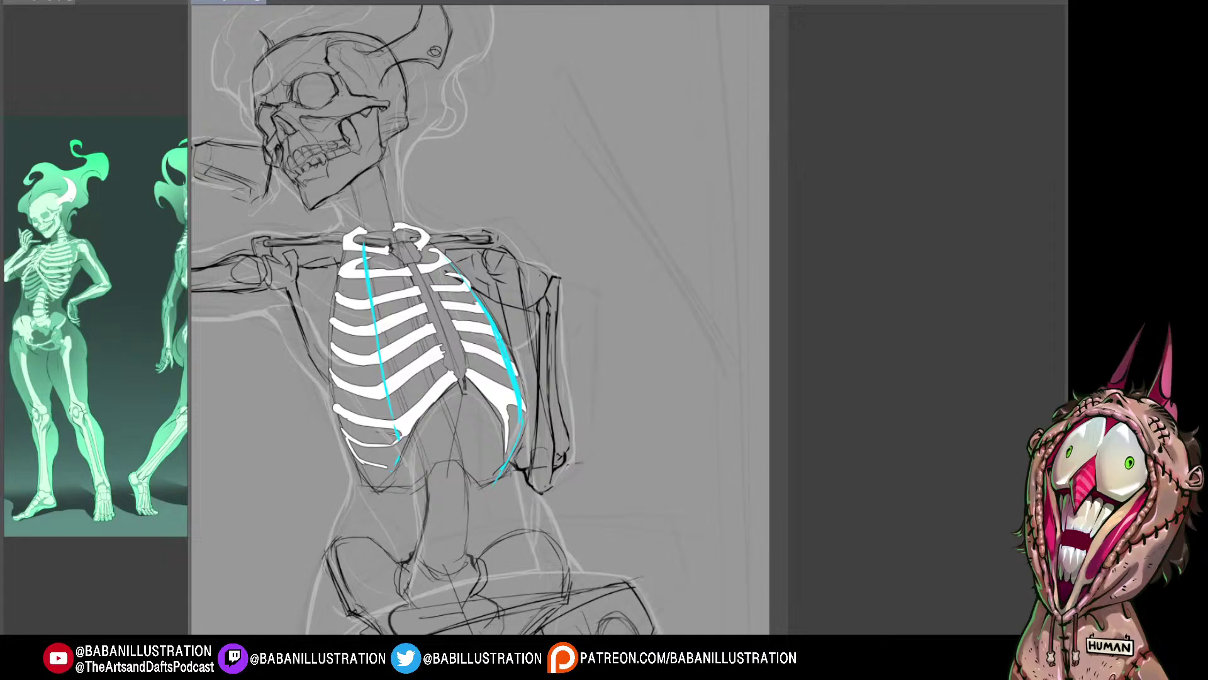
pyautogui.moveTo(554, 470); pyautogui.dragTo(566, 469)
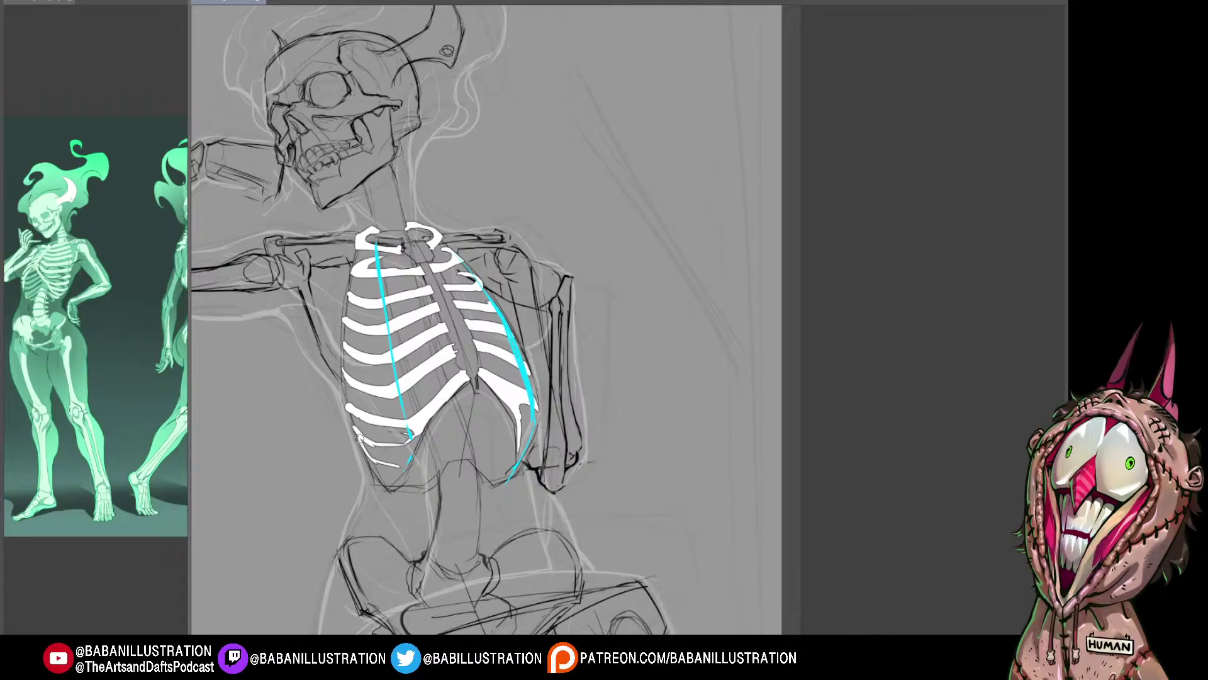
# Step: Thicken the short lower ribs on the raised-arm side and taper them to a point at the rib cage's base
pyautogui.moveTo(362, 438); pyautogui.dragTo(411, 442)
pyautogui.hotkey('ctrl', 'z')
pyautogui.moveTo(356, 432)
pyautogui.mouseDown()
pyautogui.moveTo(404, 456)
pyautogui.moveTo(374, 455)
pyautogui.moveTo(412, 460)
pyautogui.moveTo(390, 472)
pyautogui.moveTo(365, 446)
pyautogui.moveTo(375, 477)
pyautogui.moveTo(399, 483)
pyautogui.mouseUp()
pyautogui.hotkey('ctrl', 'z')
pyautogui.hotkey('ctrl', 'z')
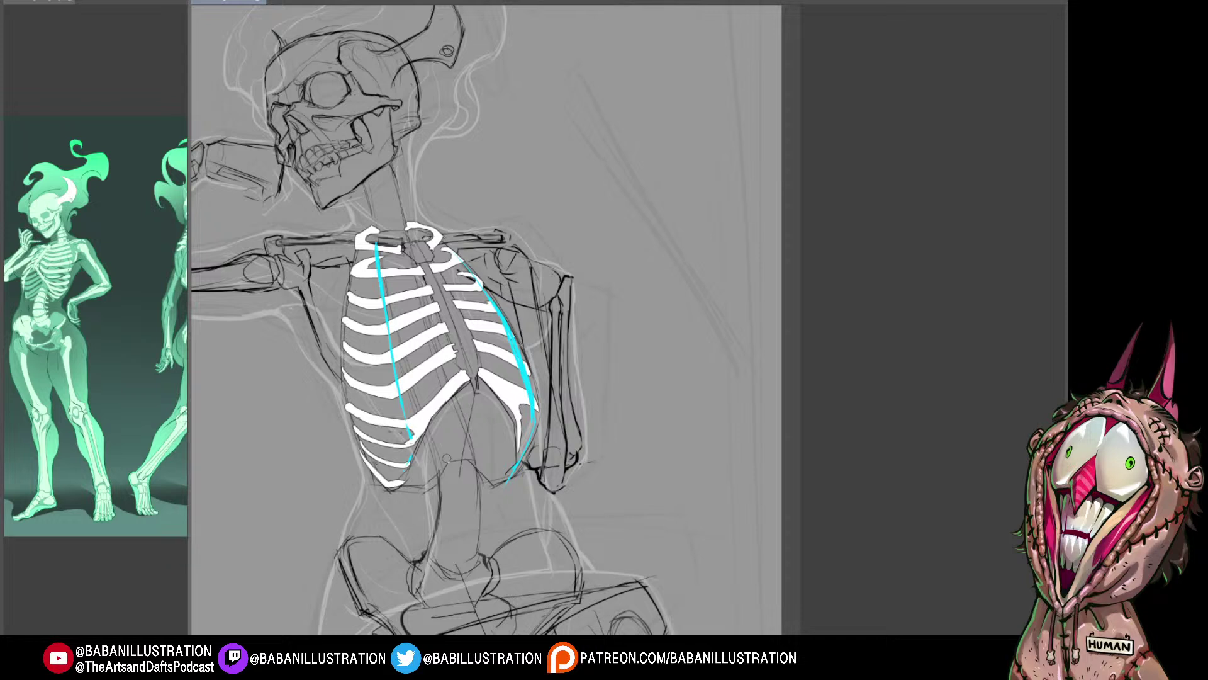
pyautogui.moveTo(560, 498); pyautogui.dragTo(553, 493)
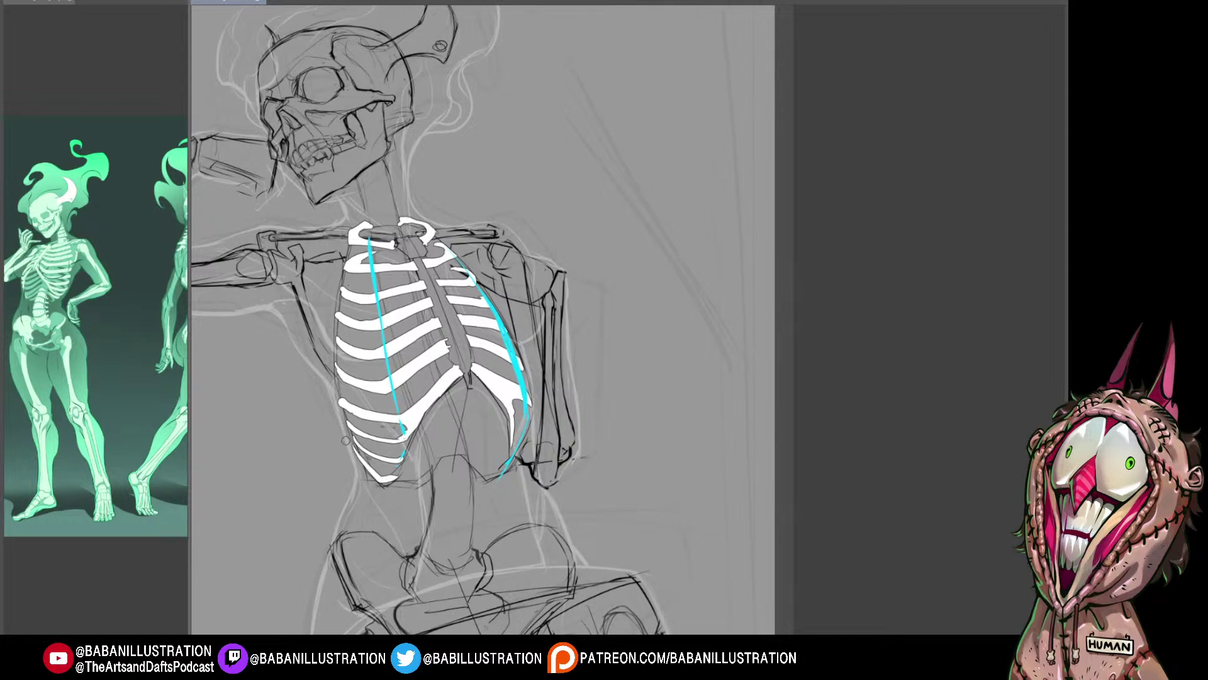
pyautogui.moveTo(352, 441); pyautogui.dragTo(381, 488)
pyautogui.moveTo(553, 269); pyautogui.dragTo(560, 274)
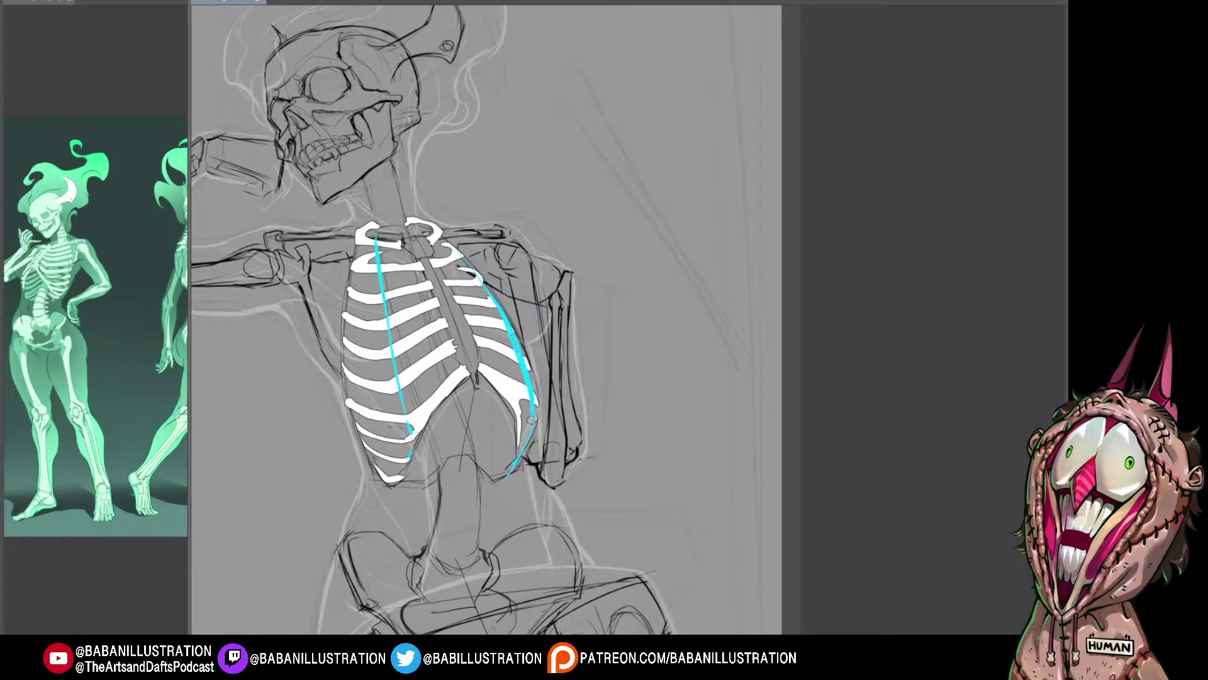
# Step: Add short rib ends beside the lowest rib on the lowered-arm side and paint back ribs between the upper ribs on the raised-arm side
pyautogui.moveTo(520, 412); pyautogui.dragTo(533, 426)
pyautogui.hotkey('ctrl', 'z')
pyautogui.moveTo(520, 429); pyautogui.dragTo(527, 440)
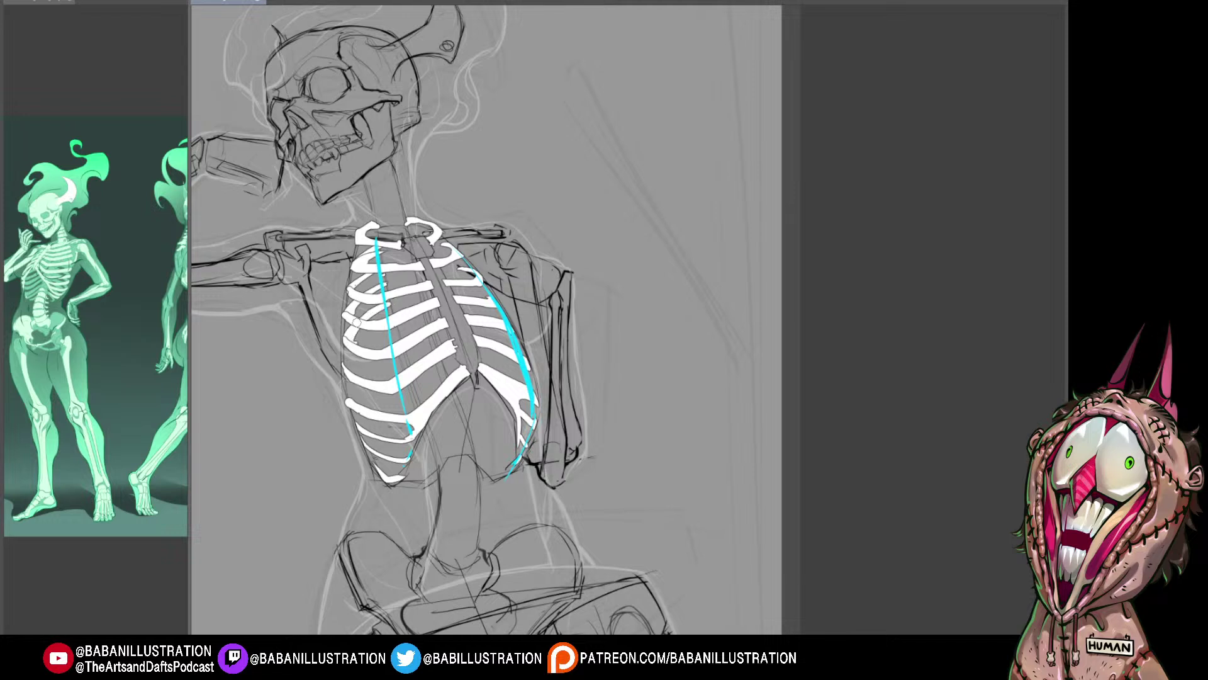
pyautogui.moveTo(472, 186); pyautogui.dragTo(463, 181)
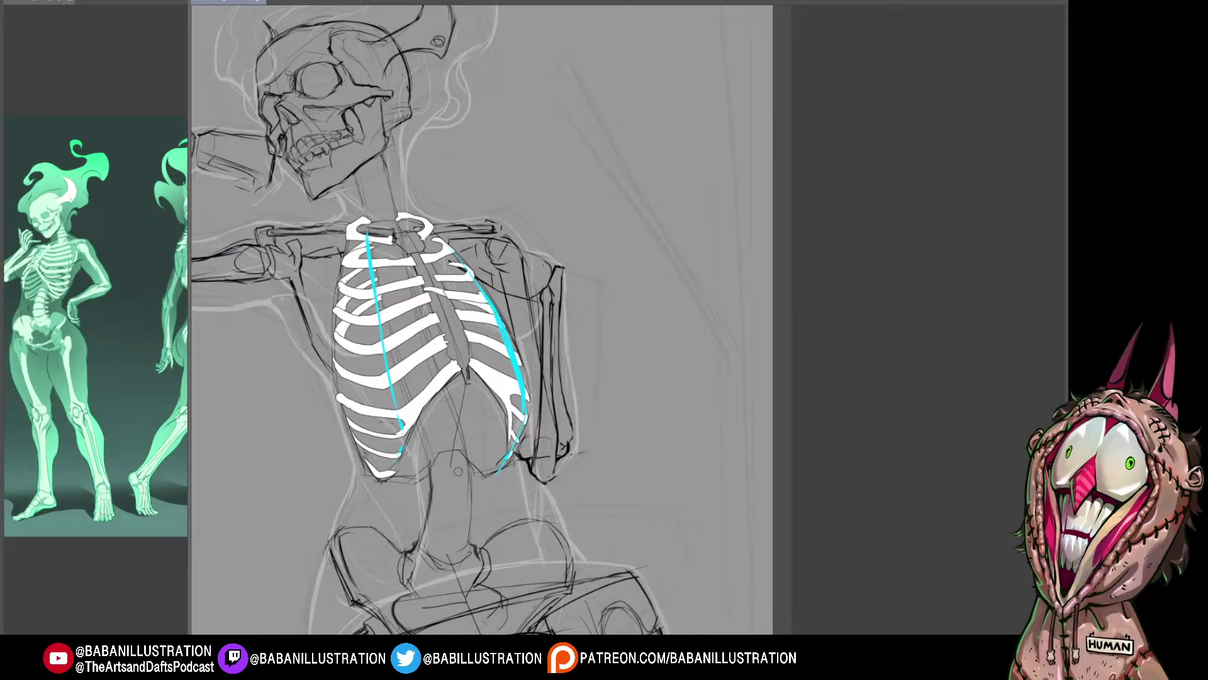
pyautogui.moveTo(493, 443); pyautogui.dragTo(496, 445)
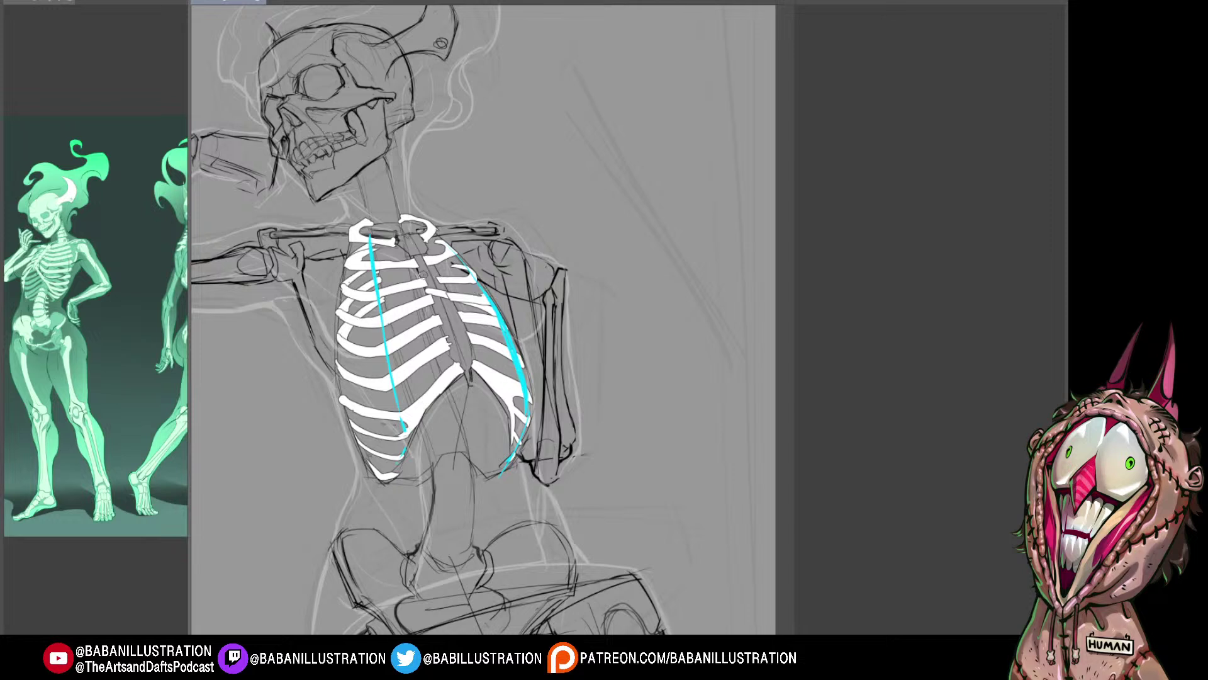
# Step: Paint thin back ribs between the upper front ribs on the lowered-arm side, running from the breastbone toward the cyan guide line
pyautogui.moveTo(423, 275); pyautogui.dragTo(484, 295)
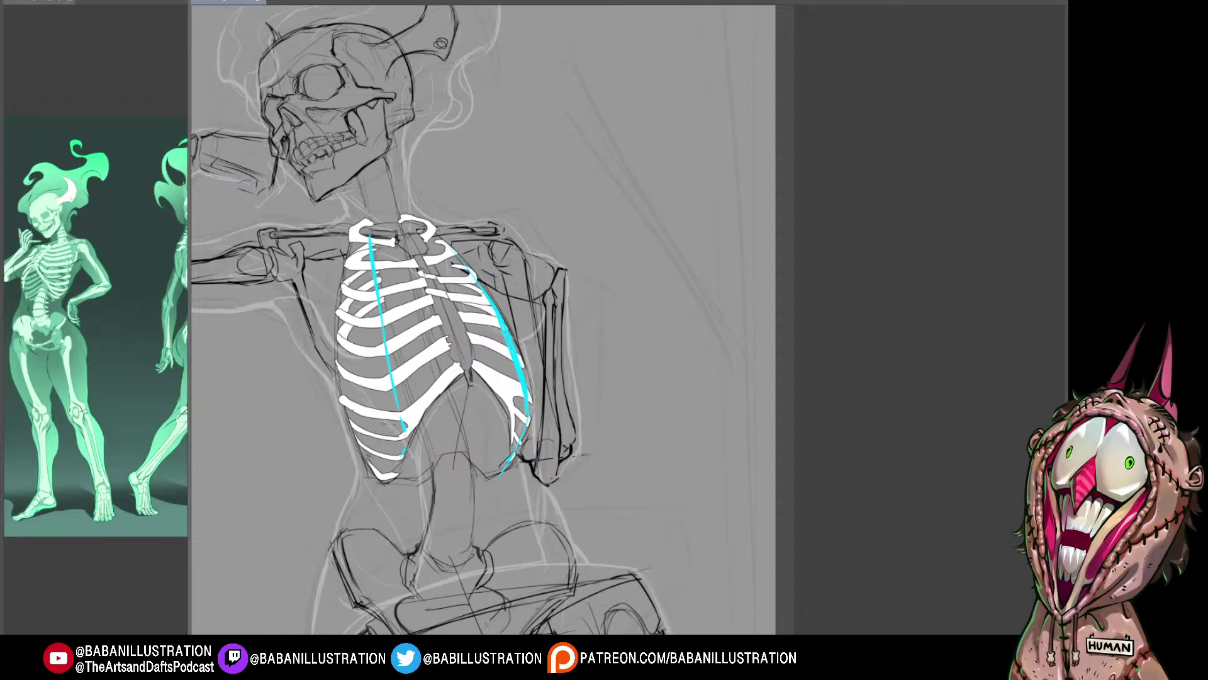
pyautogui.moveTo(418, 271); pyautogui.dragTo(484, 298)
pyautogui.moveTo(492, 285)
pyautogui.mouseDown()
pyautogui.moveTo(528, 296)
pyautogui.moveTo(430, 259)
pyautogui.mouseUp()
pyautogui.hotkey('ctrl', 'z')
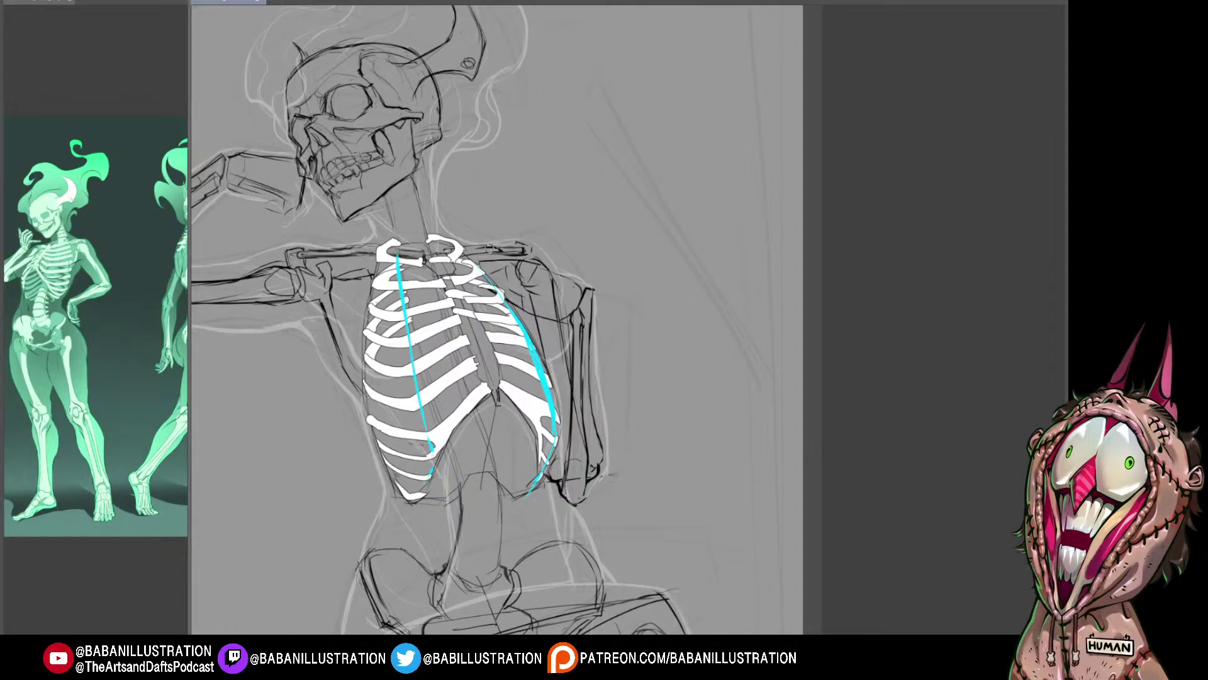
pyautogui.moveTo(484, 270); pyautogui.dragTo(478, 221)
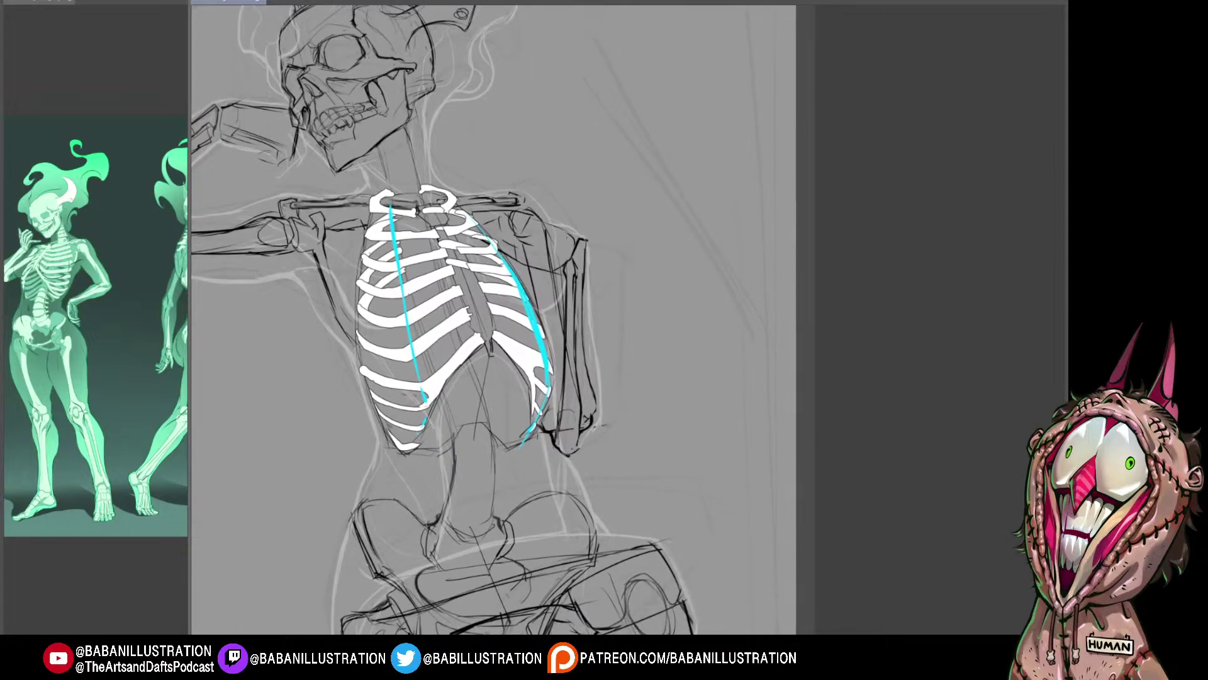
pyautogui.moveTo(478, 270); pyautogui.dragTo(478, 282)
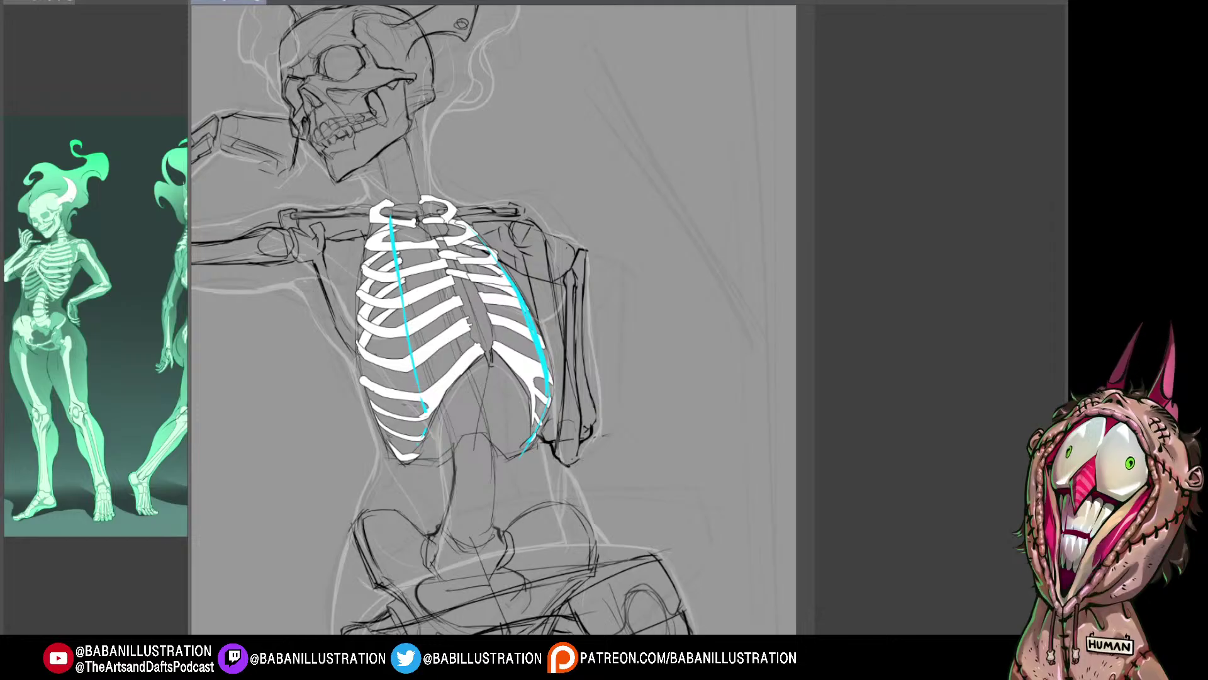
# Step: Enlarge the reference figure, paint the remaining back ribs between the lower front ribs on the raised-arm side, and mirror the canvas
pyautogui.moveTo(528, 374); pyautogui.dragTo(529, 378)
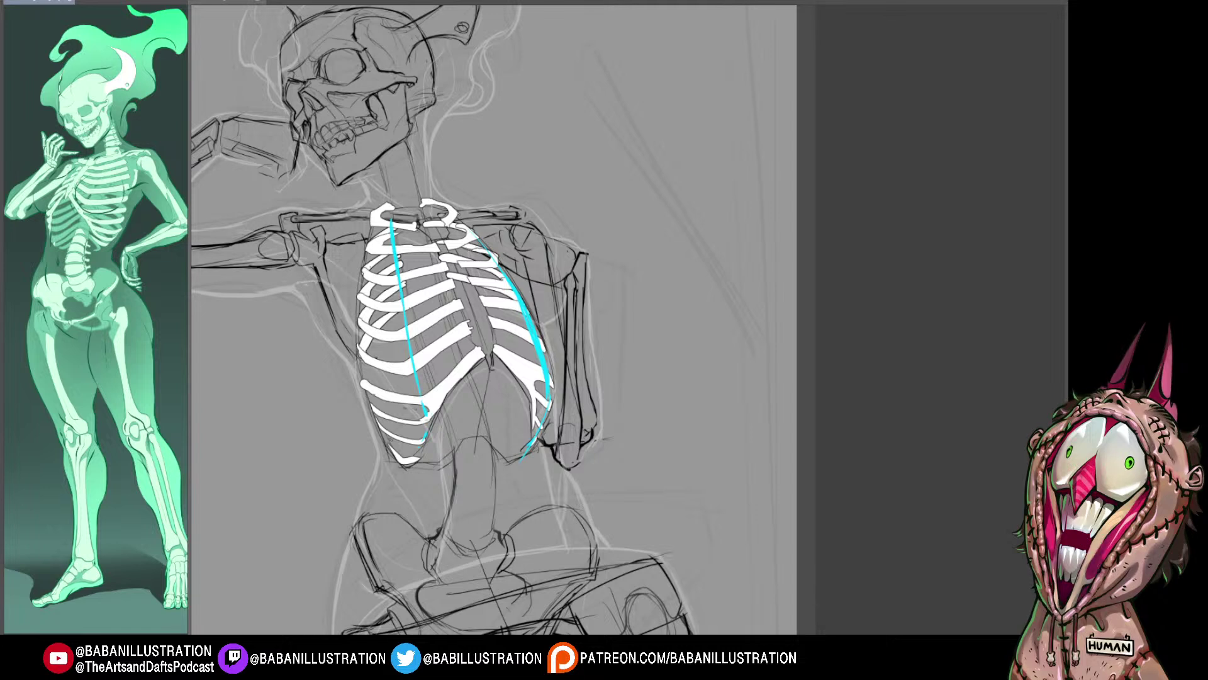
pyautogui.moveTo(553, 374); pyautogui.dragTo(556, 416)
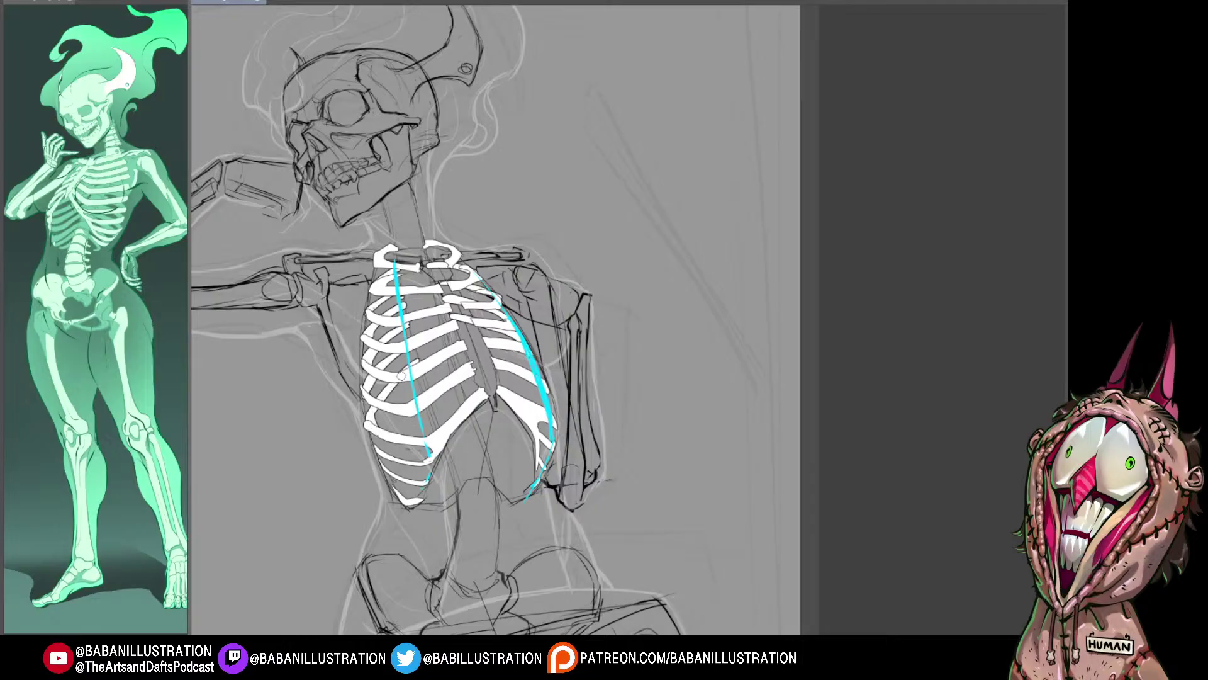
pyautogui.moveTo(374, 427); pyautogui.dragTo(356, 417)
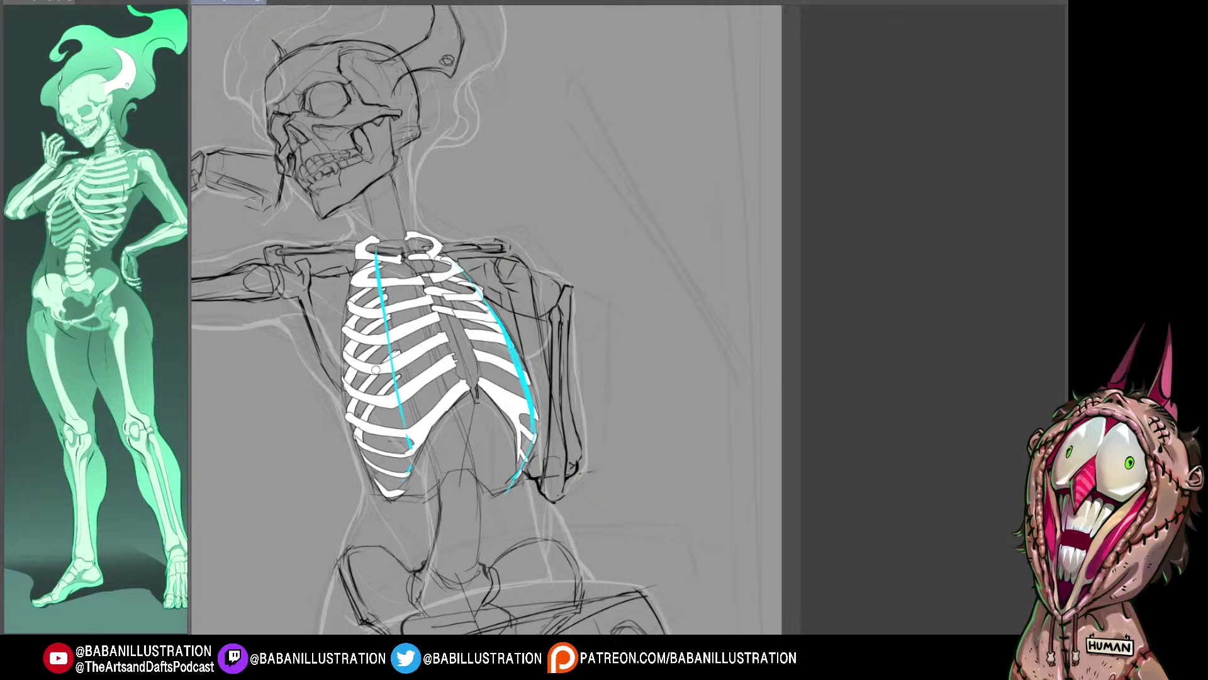
pyautogui.moveTo(391, 371); pyautogui.dragTo(372, 372)
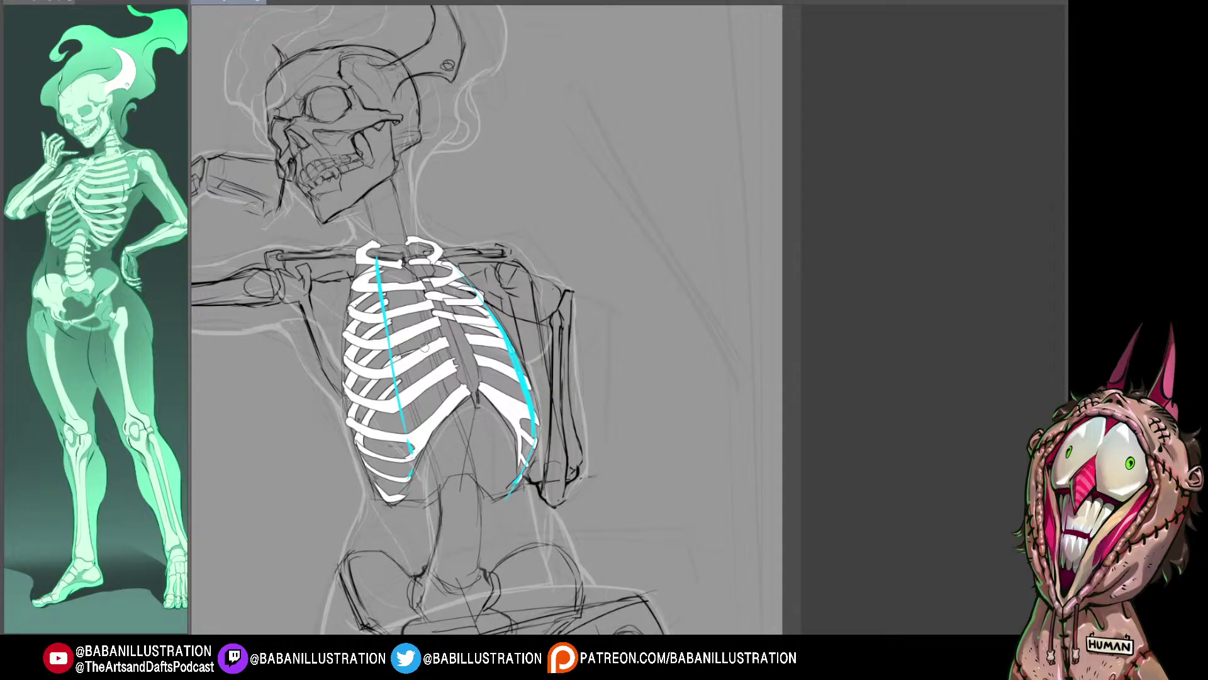
pyautogui.press('h')
pyautogui.moveTo(749, 365); pyautogui.dragTo(372, 361)
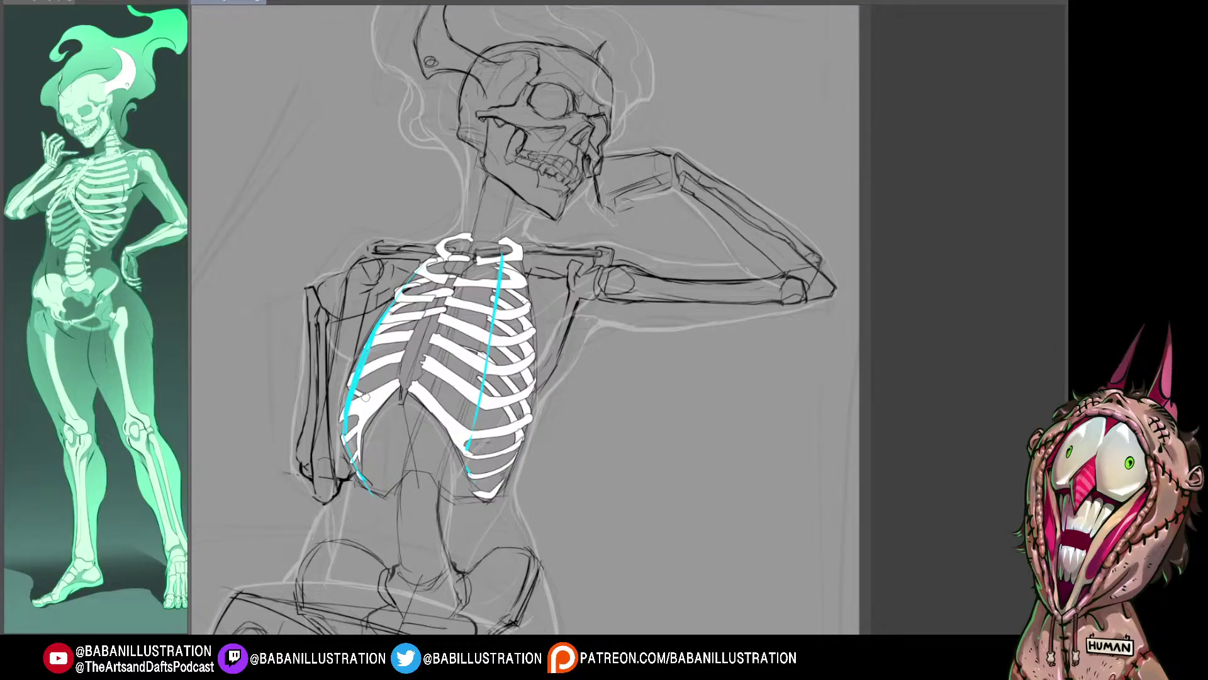
pyautogui.hotkey('ctrl', 'z')
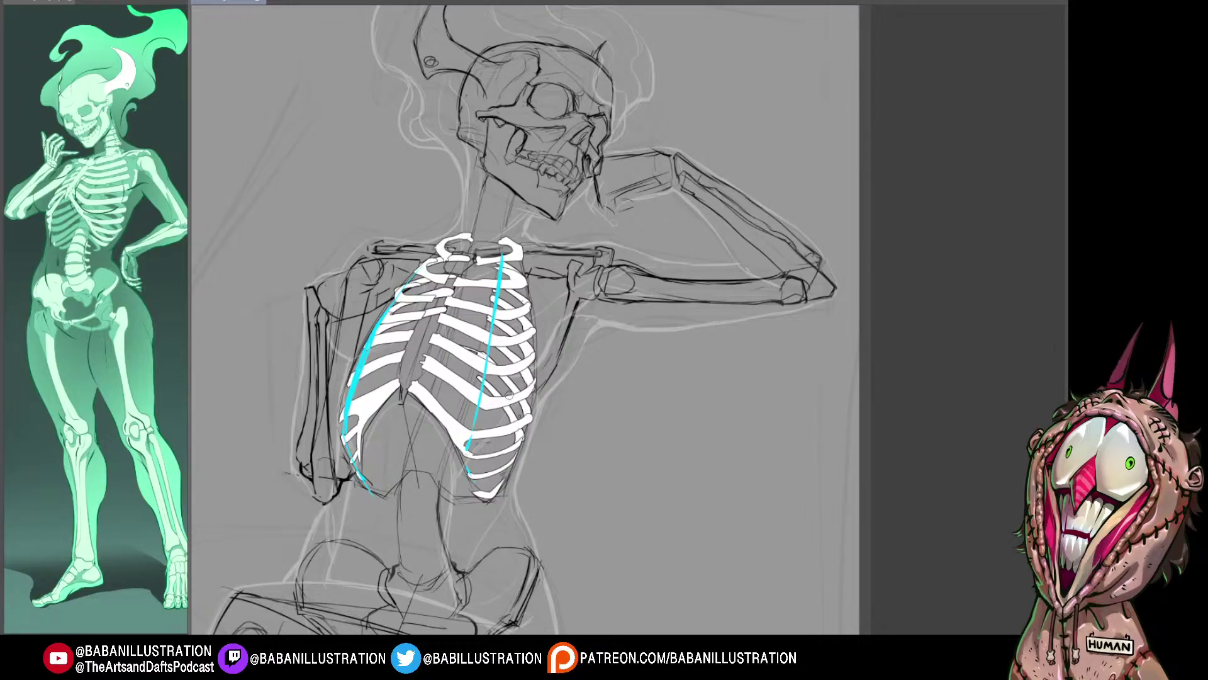
pyautogui.moveTo(510, 394); pyautogui.dragTo(514, 400)
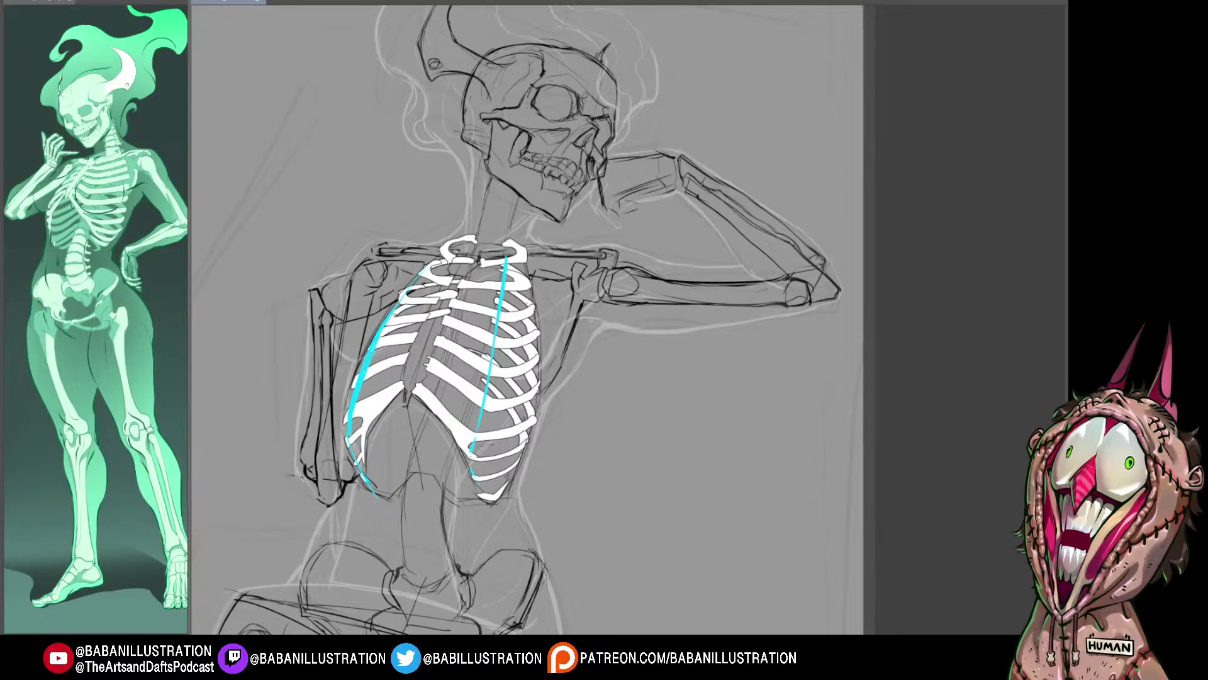
pyautogui.moveTo(430, 324); pyautogui.dragTo(434, 329)
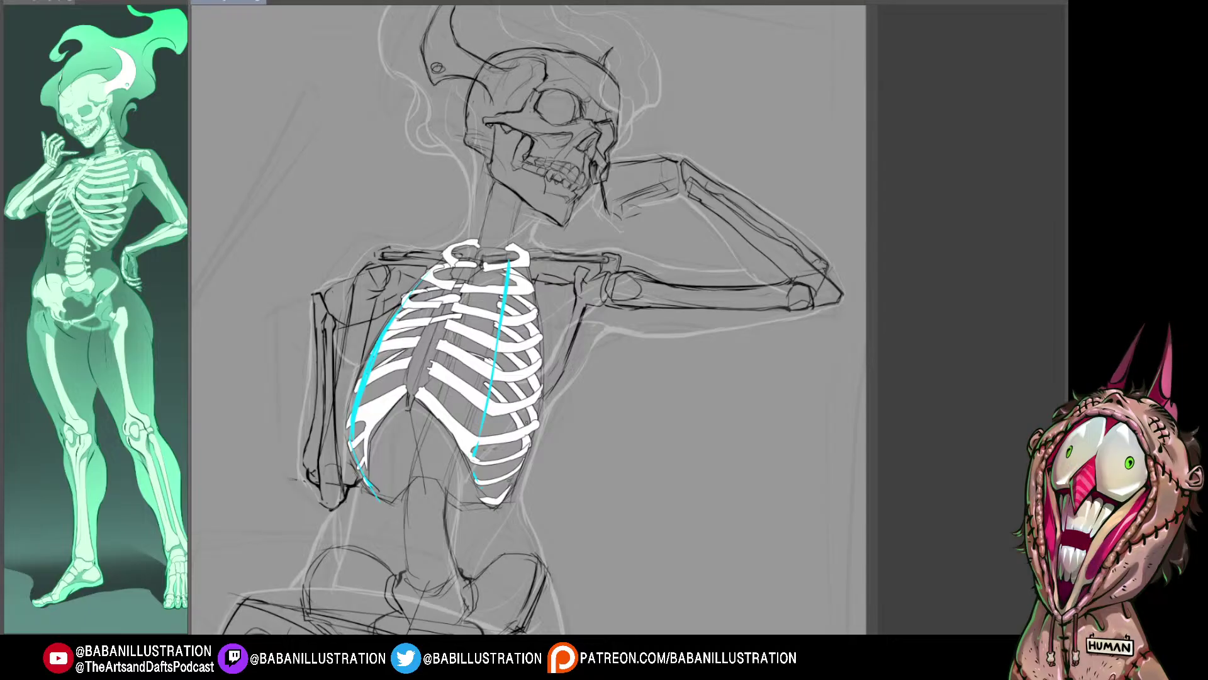
# Step: Remove the cyan guide lines and fade the front ribs so the back ribs stand out in solid white
pyautogui.hotkey('ctrl', 'z')
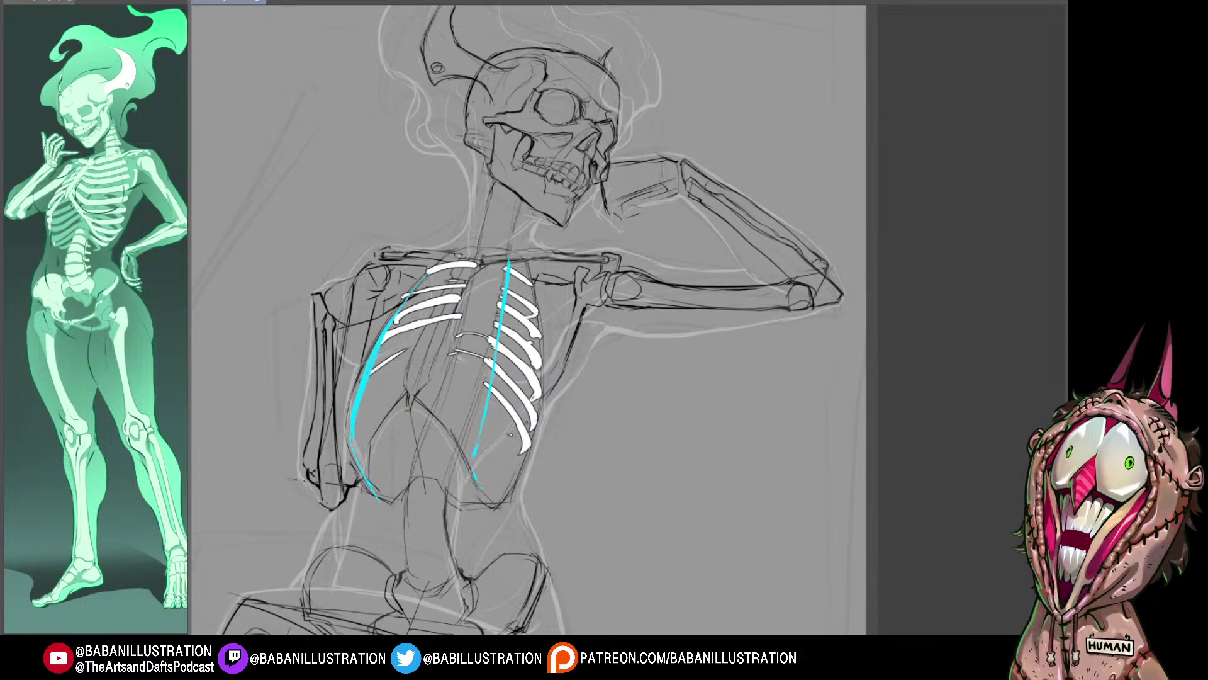
pyautogui.press('Delete')
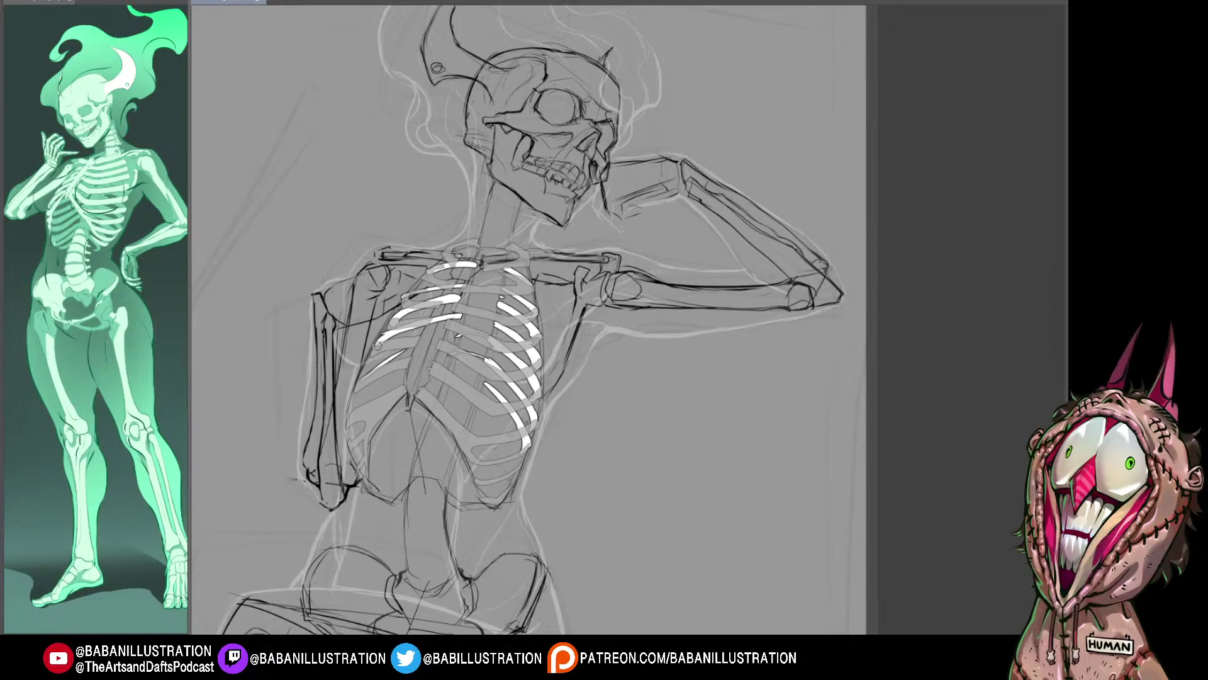
# Step: Refine the upper back ribs on the lowered-arm side and extend those on the raised-arm side inward toward the spine
pyautogui.moveTo(377, 346); pyautogui.dragTo(442, 319)
pyautogui.moveTo(450, 317); pyautogui.dragTo(461, 319)
pyautogui.moveTo(464, 301)
pyautogui.mouseDown()
pyautogui.moveTo(508, 292)
pyautogui.moveTo(511, 276)
pyautogui.moveTo(532, 287)
pyautogui.moveTo(501, 247)
pyautogui.mouseUp()
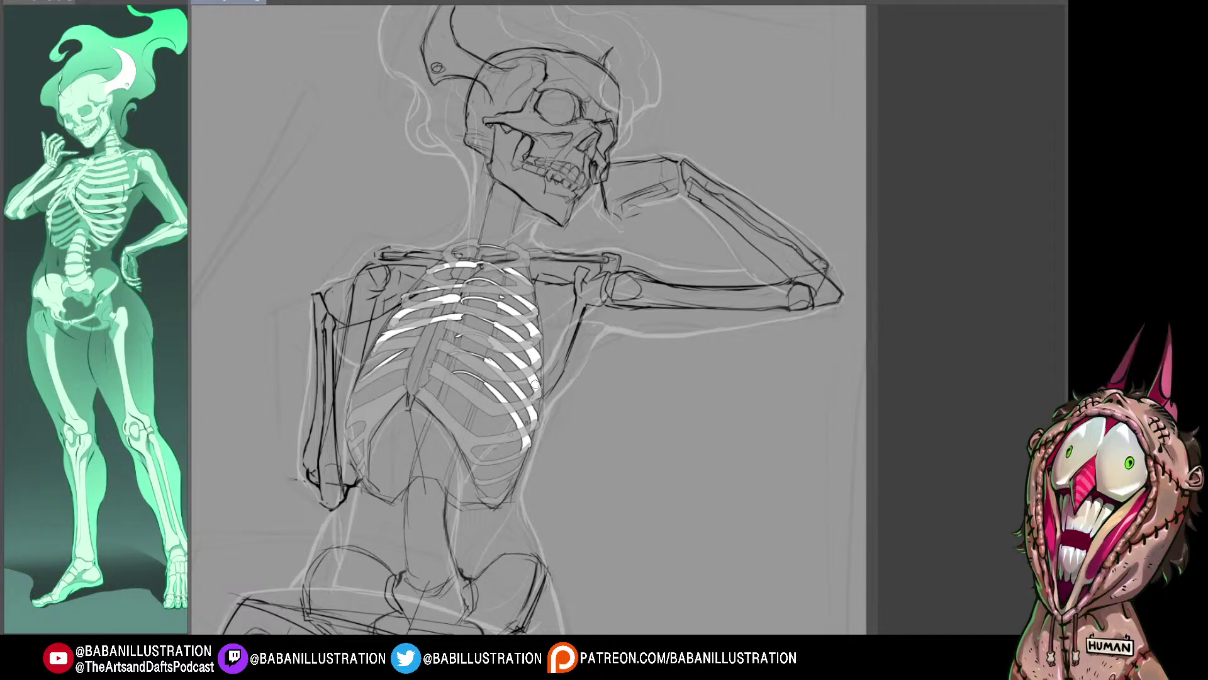
pyautogui.moveTo(458, 335); pyautogui.dragTo(365, 379)
pyautogui.hotkey('ctrl', 'z')
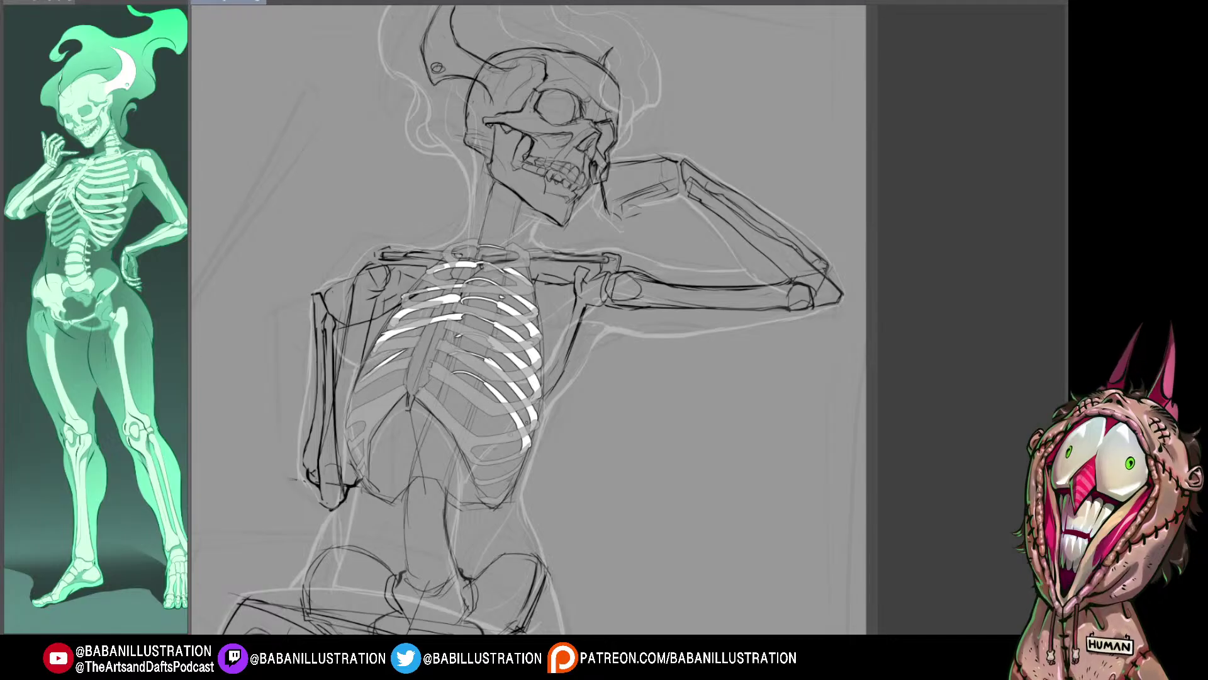
pyautogui.moveTo(459, 335)
pyautogui.mouseDown()
pyautogui.moveTo(360, 382)
pyautogui.moveTo(459, 335)
pyautogui.moveTo(376, 376)
pyautogui.mouseUp()
pyautogui.hotkey('ctrl', 'z')
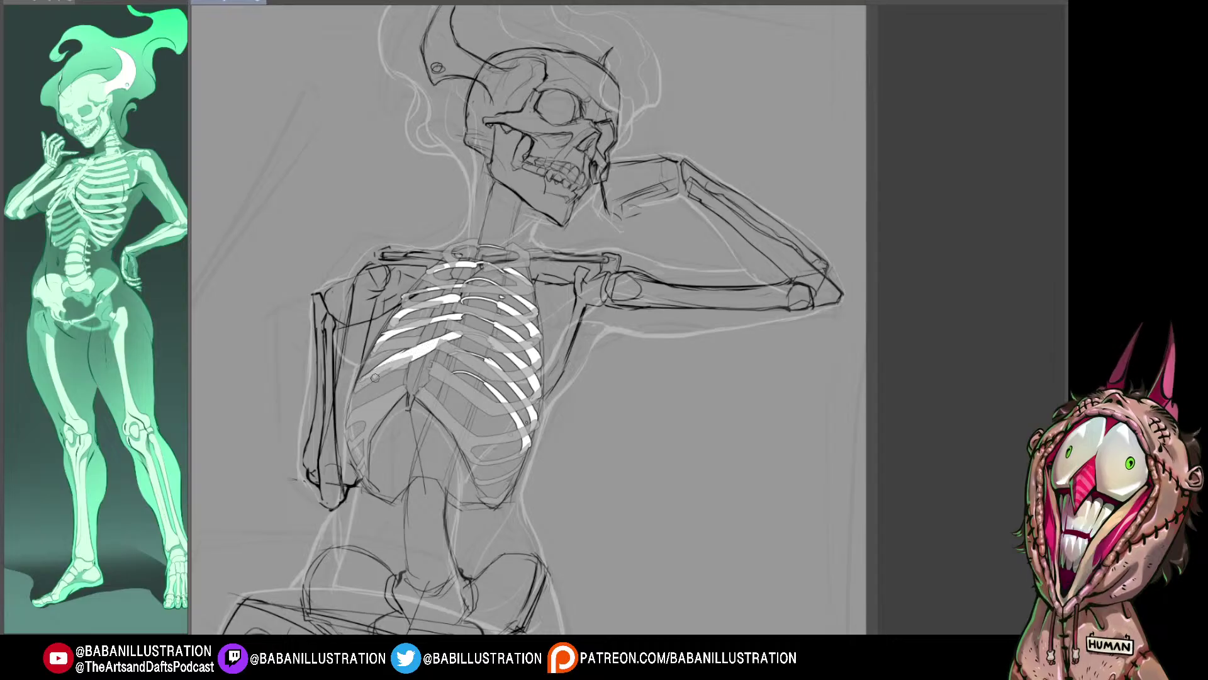
pyautogui.hotkey('ctrl', 'z')
pyautogui.hotkey('ctrl', 'z')
# Step: Repaint the two lower back ribs on the lowered-arm side as thicker strokes sloping from the spine to the rib cage's outer edge
pyautogui.moveTo(462, 335)
pyautogui.mouseDown()
pyautogui.moveTo(390, 363)
pyautogui.moveTo(450, 338)
pyautogui.moveTo(367, 380)
pyautogui.mouseUp()
pyautogui.moveTo(421, 351); pyautogui.dragTo(359, 381)
pyautogui.hotkey('ctrl', 'z')
pyautogui.moveTo(459, 316); pyautogui.dragTo(374, 342)
pyautogui.hotkey('ctrl', 'z')
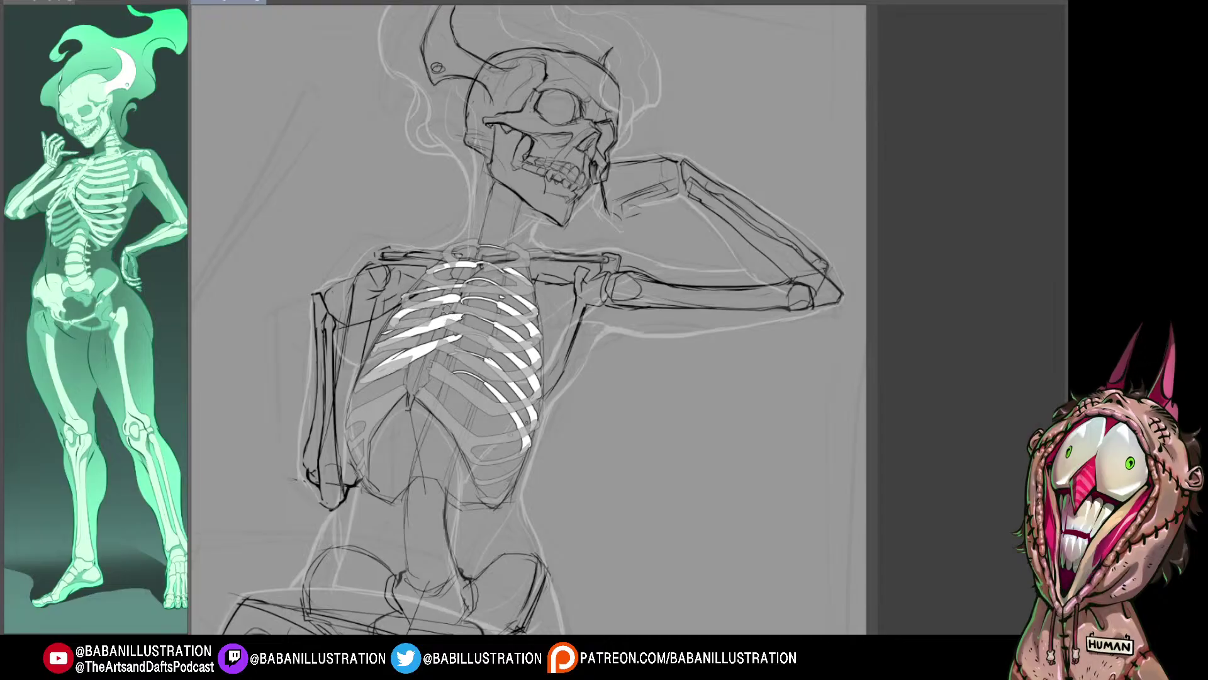
pyautogui.moveTo(400, 340); pyautogui.dragTo(458, 317)
# Step: Mirror the canvas and retouch the lowest back rib on the lowered-arm side from the spine to its outer end
pyautogui.press('h')
pyautogui.moveTo(697, 498); pyautogui.dragTo(308, 486)
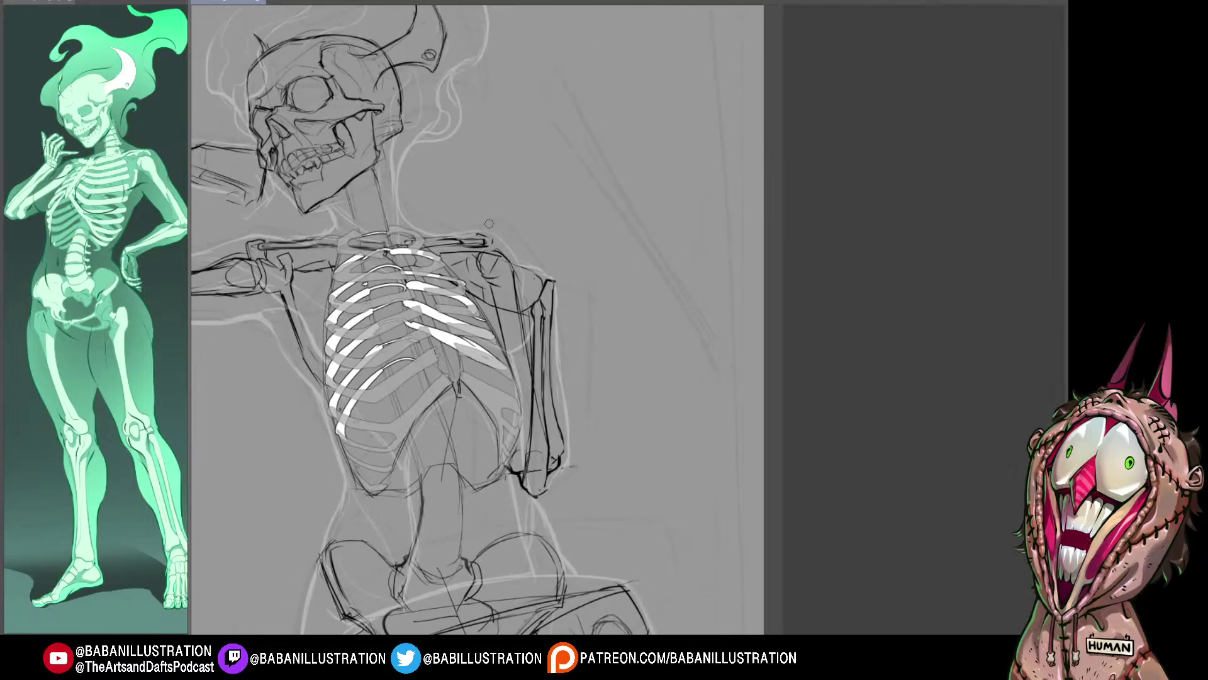
pyautogui.moveTo(460, 336); pyautogui.dragTo(478, 345)
pyautogui.moveTo(405, 328)
pyautogui.mouseDown()
pyautogui.moveTo(480, 364)
pyautogui.moveTo(416, 317)
pyautogui.moveTo(507, 364)
pyautogui.mouseUp()
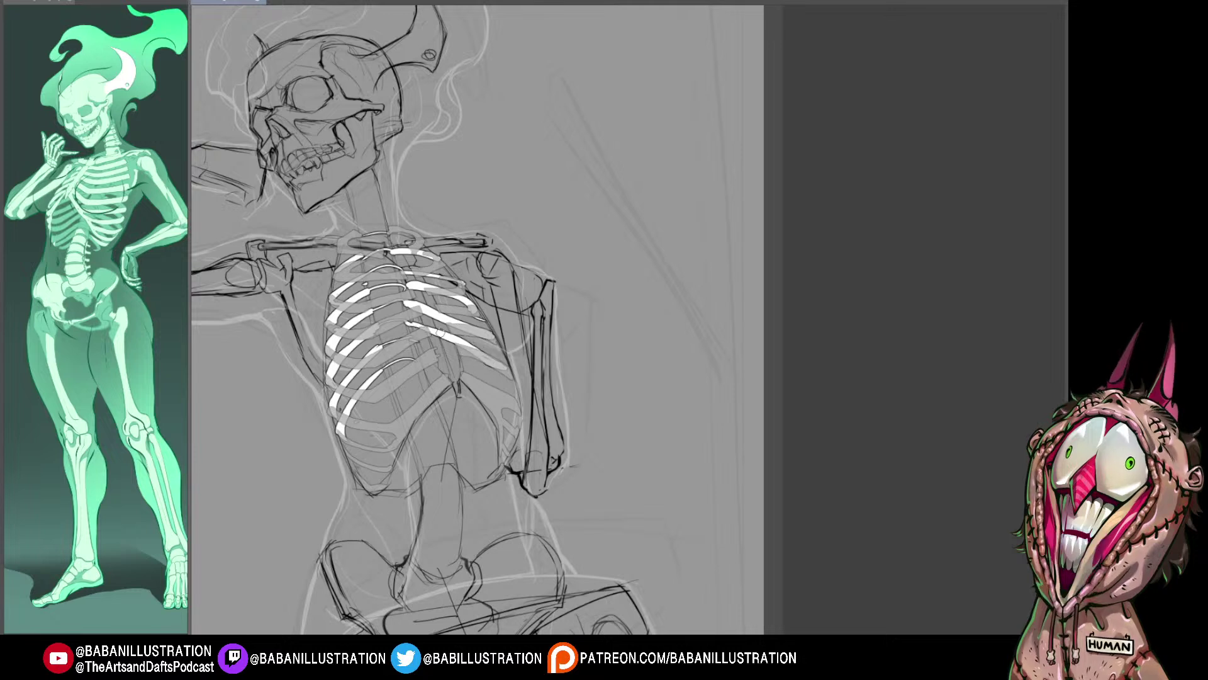
# Step: Try to extend the lowest back rib on the raised-arm side inward toward the spine
pyautogui.moveTo(547, 422); pyautogui.dragTo(584, 422)
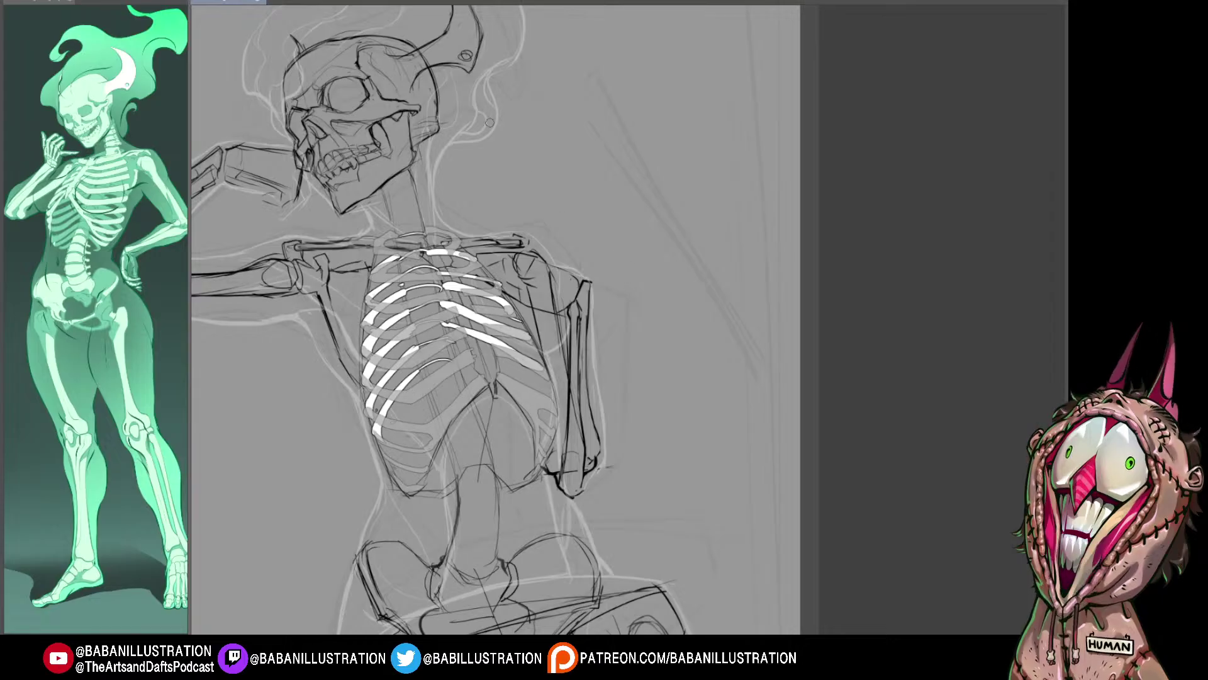
pyautogui.moveTo(456, 198); pyautogui.dragTo(455, 193)
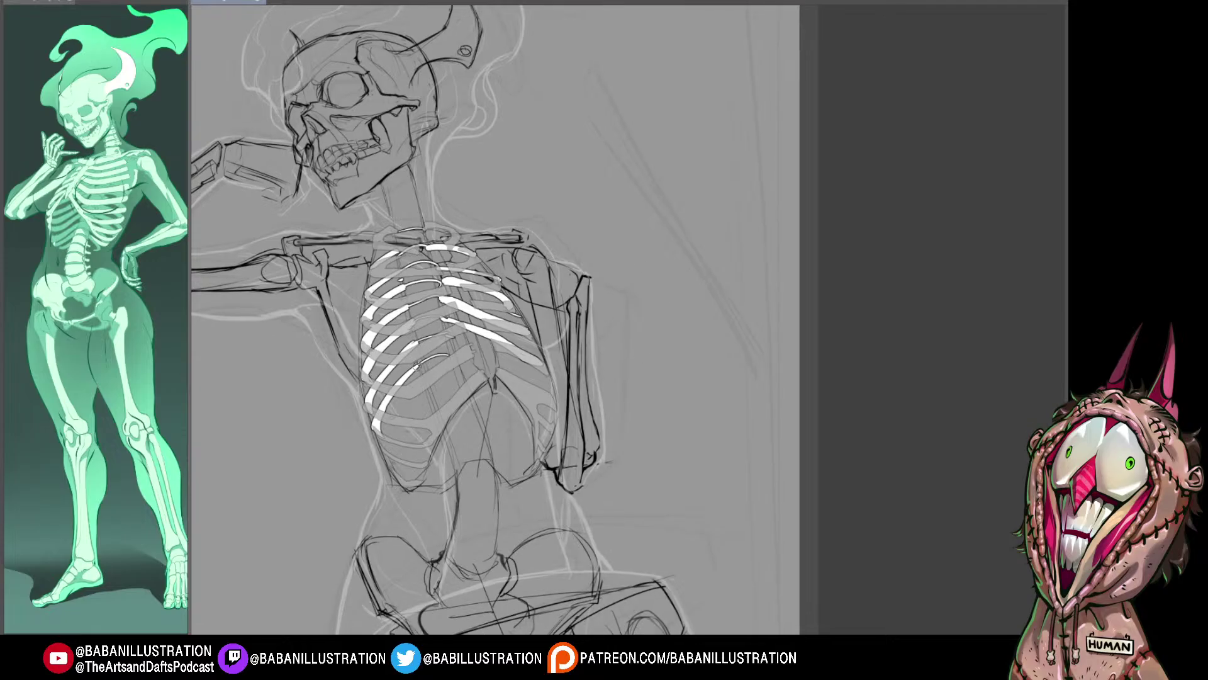
pyautogui.moveTo(417, 365); pyautogui.dragTo(453, 357)
pyautogui.hotkey('ctrl', 'z')
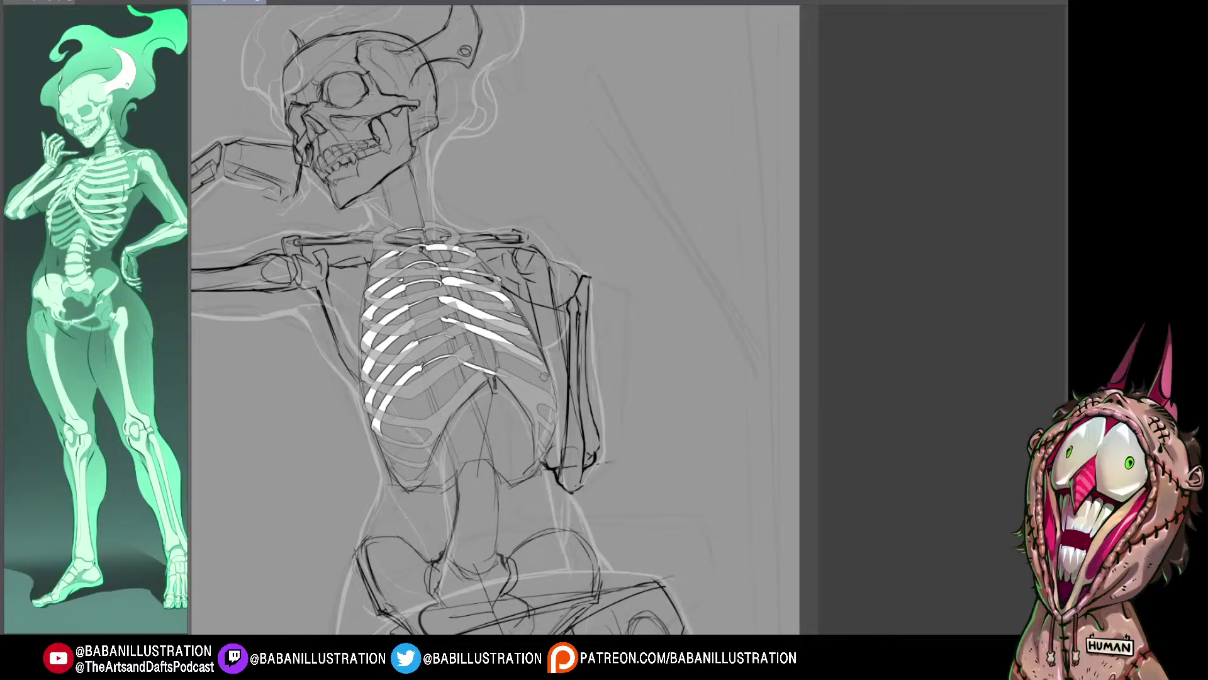
# Step: Paint another back rib on the lowered-arm side, below the existing ones, sloping from the spine to the rib cage's outer edge
pyautogui.moveTo(464, 356); pyautogui.dragTo(550, 397)
pyautogui.hotkey('ctrl', 'z')
pyautogui.moveTo(461, 354); pyautogui.dragTo(547, 397)
pyautogui.hotkey('ctrl', 'z')
pyautogui.moveTo(461, 354); pyautogui.dragTo(552, 390)
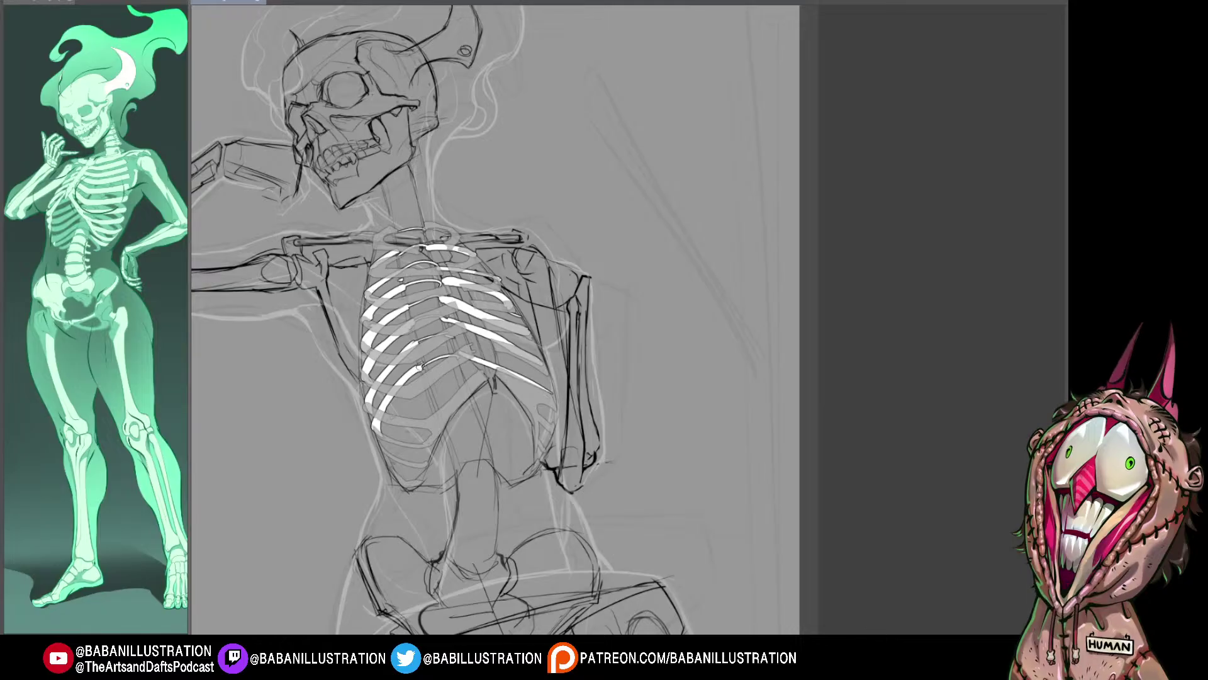
pyautogui.hotkey('ctrl', 'z')
pyautogui.moveTo(464, 354); pyautogui.dragTo(548, 391)
pyautogui.hotkey('ctrl', 'z')
pyautogui.moveTo(466, 354); pyautogui.dragTo(549, 395)
pyautogui.hotkey('ctrl', 'z')
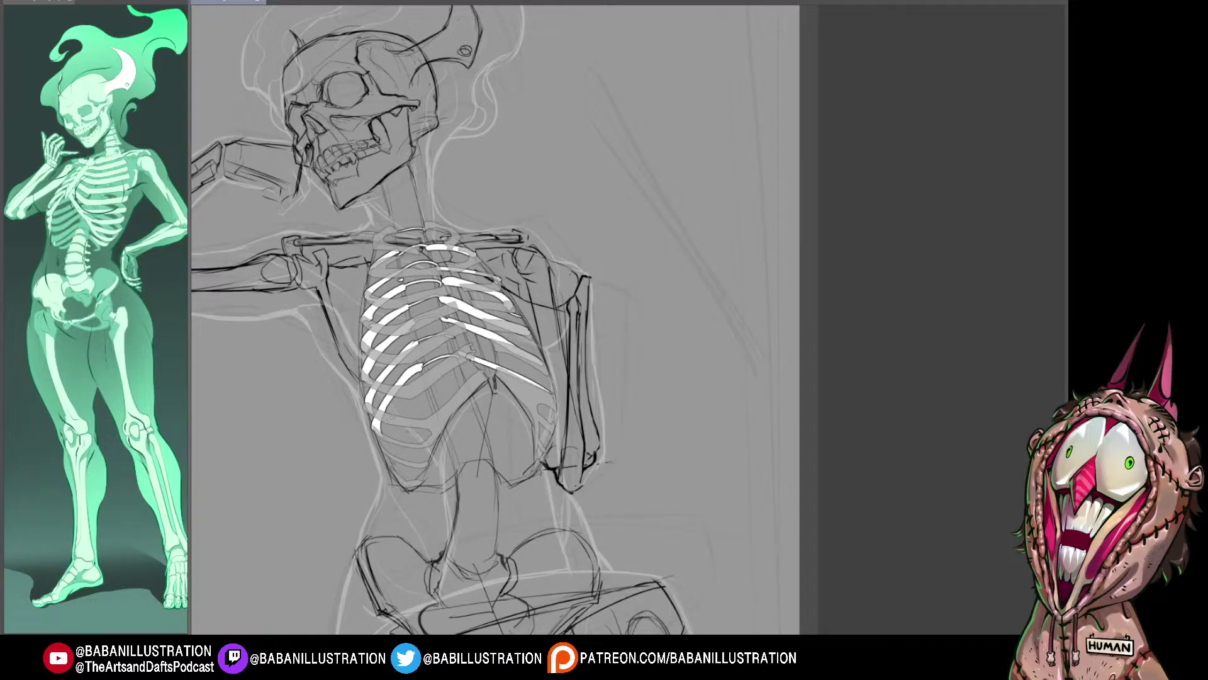
pyautogui.moveTo(466, 354); pyautogui.dragTo(548, 396)
pyautogui.hotkey('ctrl', 'z')
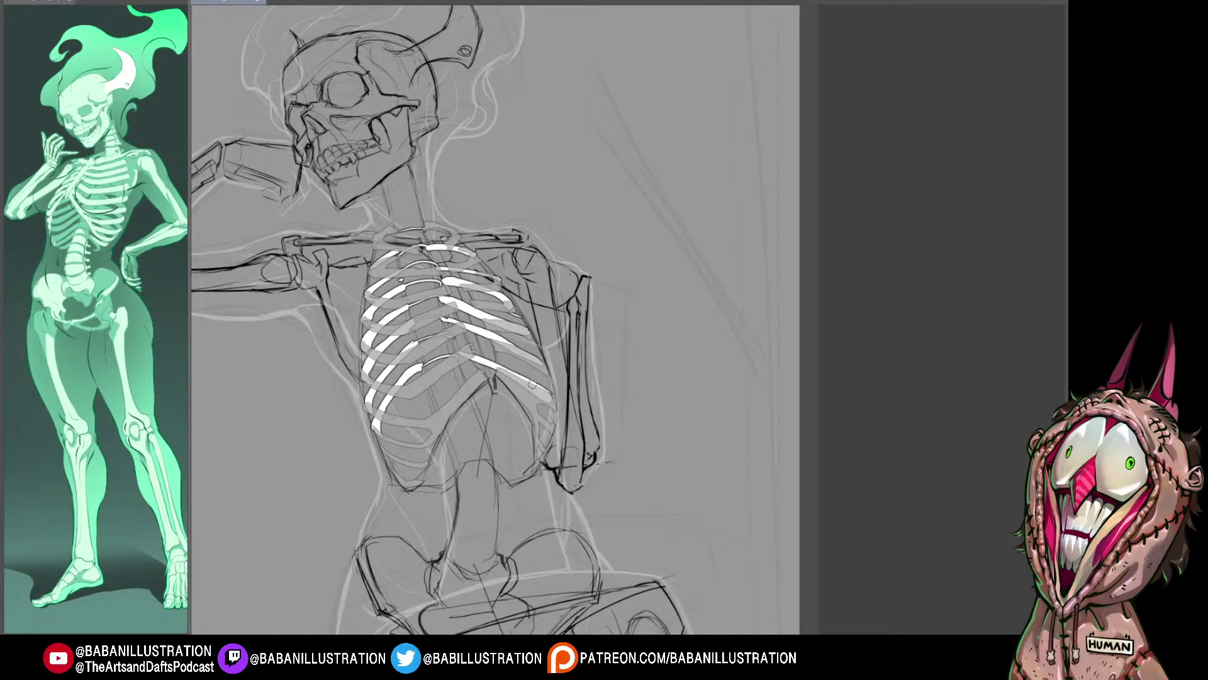
pyautogui.moveTo(468, 355); pyautogui.dragTo(524, 381)
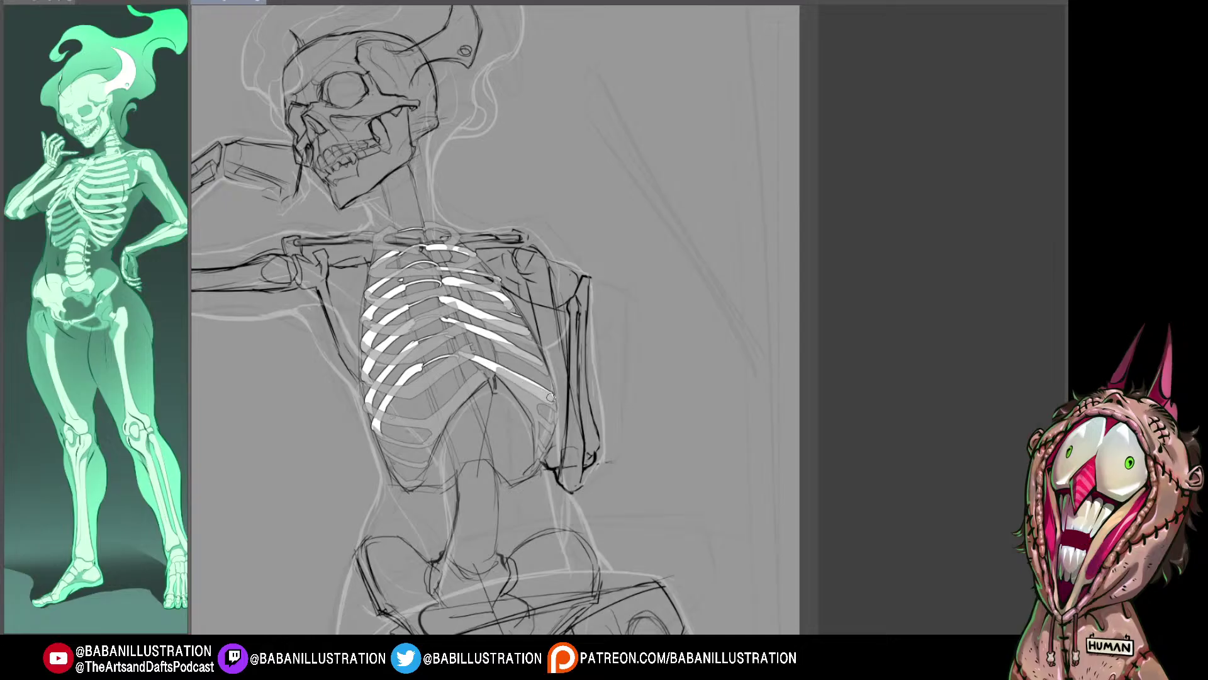
# Step: Reshape the two middle back ribs on the lowered-arm side into clean, narrower strokes from the spine outward
pyautogui.moveTo(446, 321); pyautogui.dragTo(508, 351)
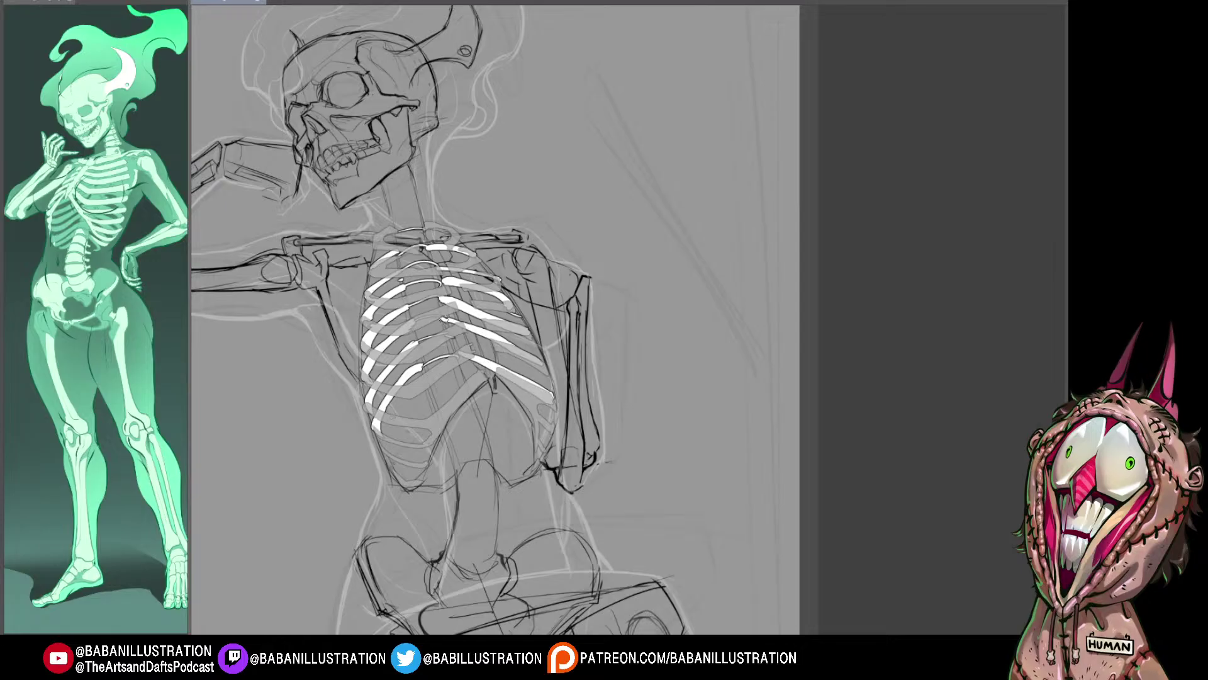
pyautogui.moveTo(444, 319); pyautogui.dragTo(534, 362)
pyautogui.moveTo(454, 325)
pyautogui.mouseDown()
pyautogui.moveTo(554, 376)
pyautogui.moveTo(514, 354)
pyautogui.moveTo(533, 362)
pyautogui.mouseUp()
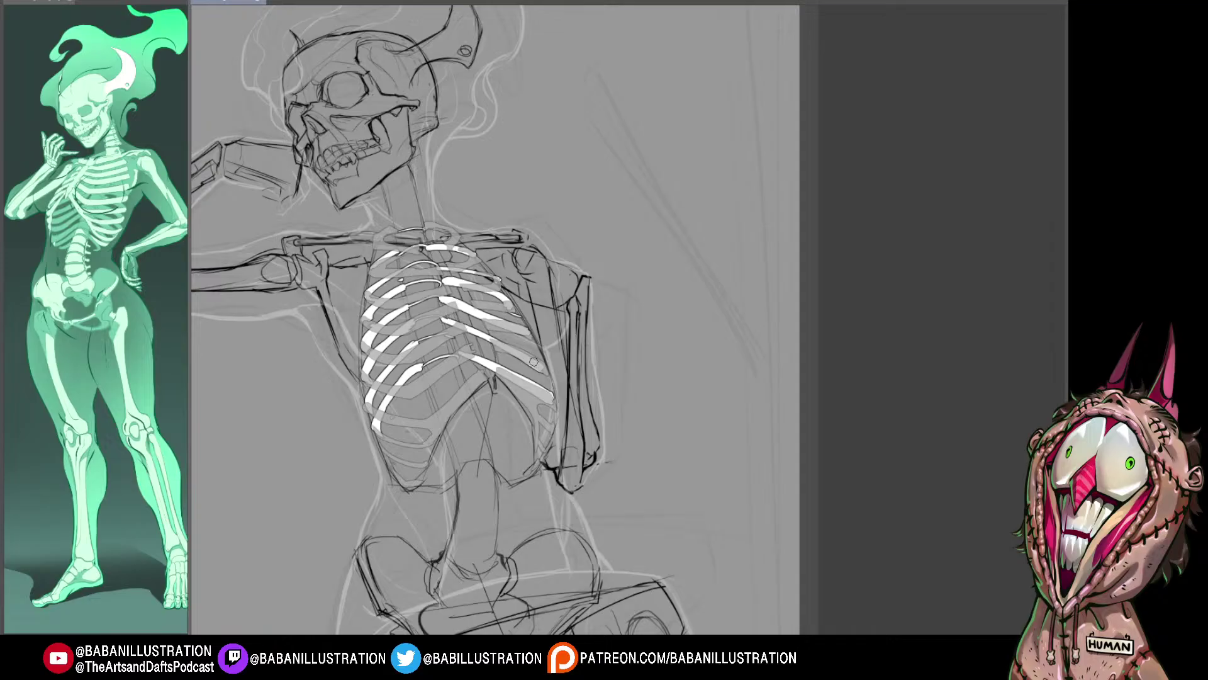
pyautogui.moveTo(439, 306)
pyautogui.mouseDown()
pyautogui.moveTo(535, 348)
pyautogui.moveTo(437, 295)
pyautogui.moveTo(545, 342)
pyautogui.moveTo(442, 301)
pyautogui.moveTo(533, 338)
pyautogui.moveTo(466, 306)
pyautogui.moveTo(527, 334)
pyautogui.mouseUp()
pyautogui.moveTo(453, 301); pyautogui.dragTo(532, 330)
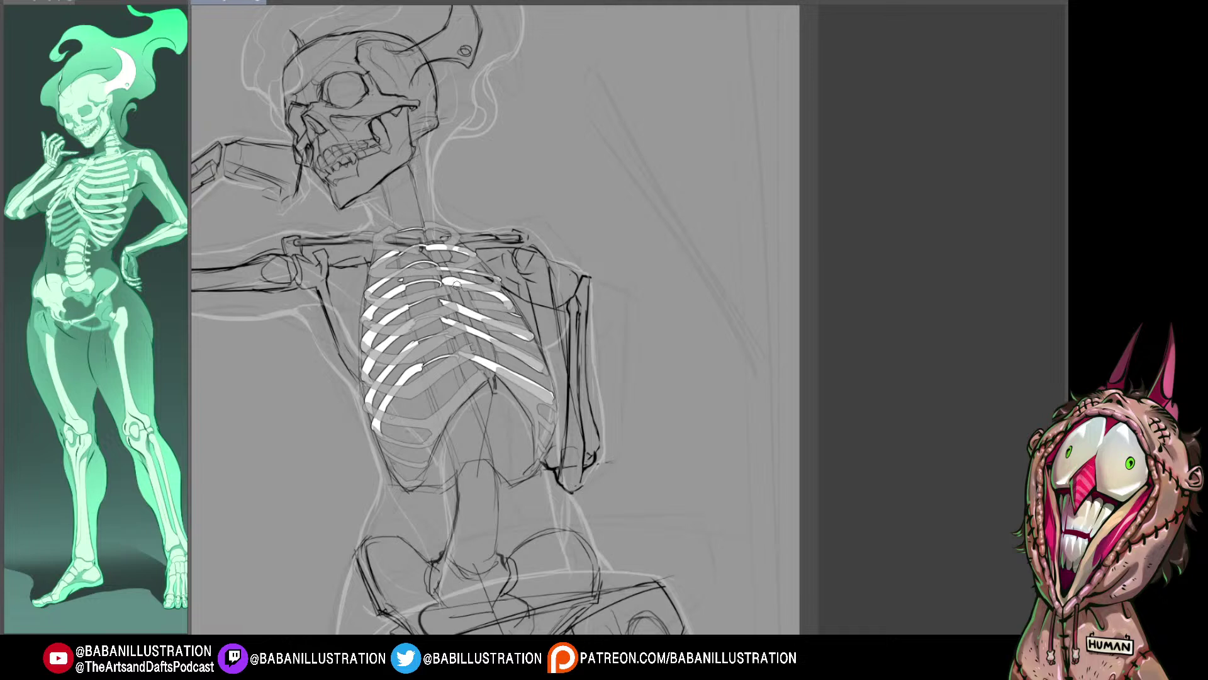
# Step: Repaint the upper back rib on the lowered-arm side, extending its outer end and trimming its edge
pyautogui.moveTo(443, 283); pyautogui.dragTo(519, 312)
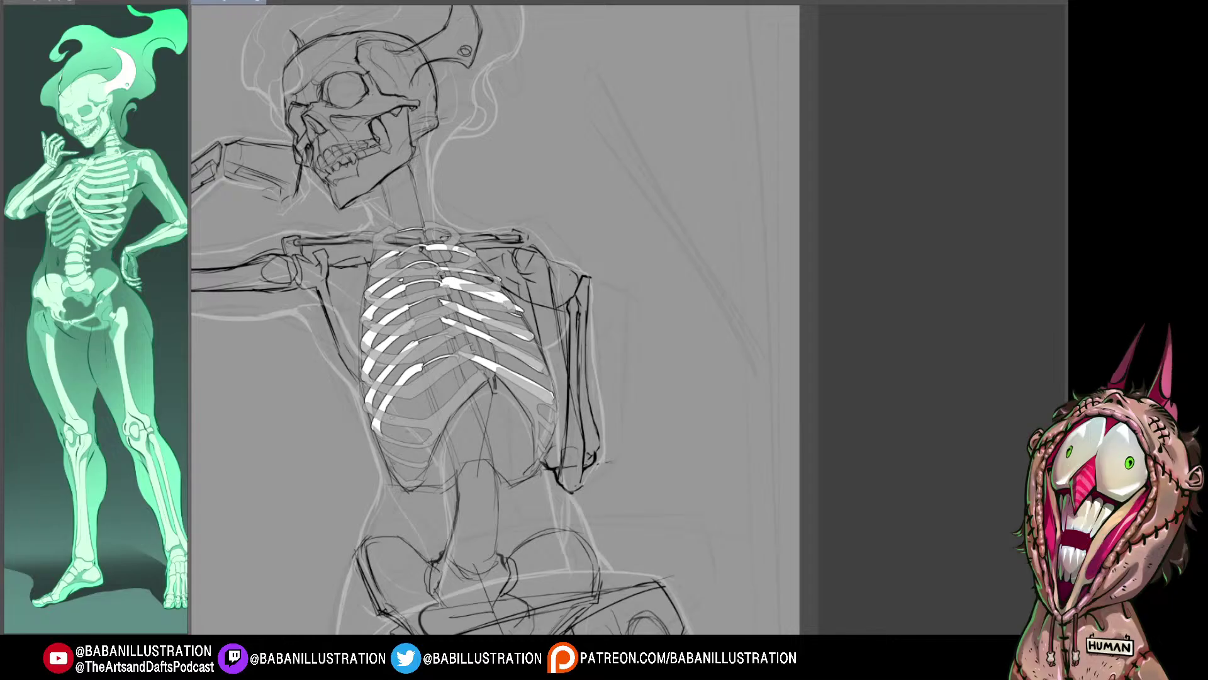
pyautogui.moveTo(441, 277); pyautogui.dragTo(522, 311)
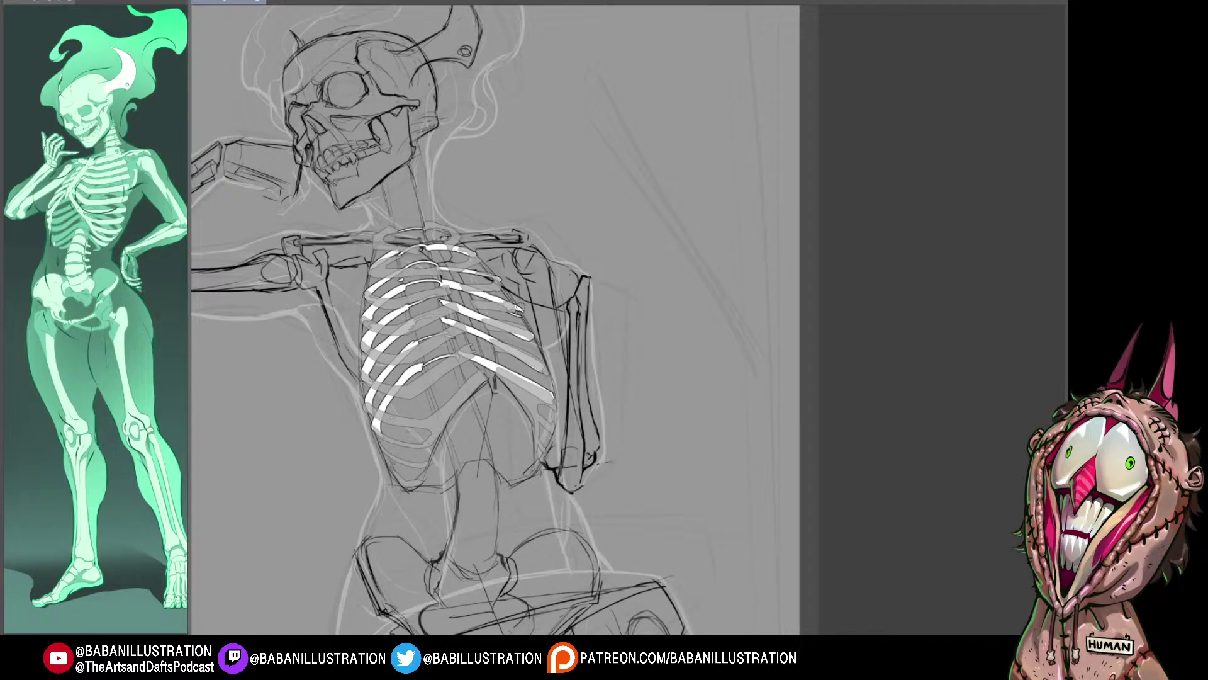
pyautogui.moveTo(461, 286); pyautogui.dragTo(513, 309)
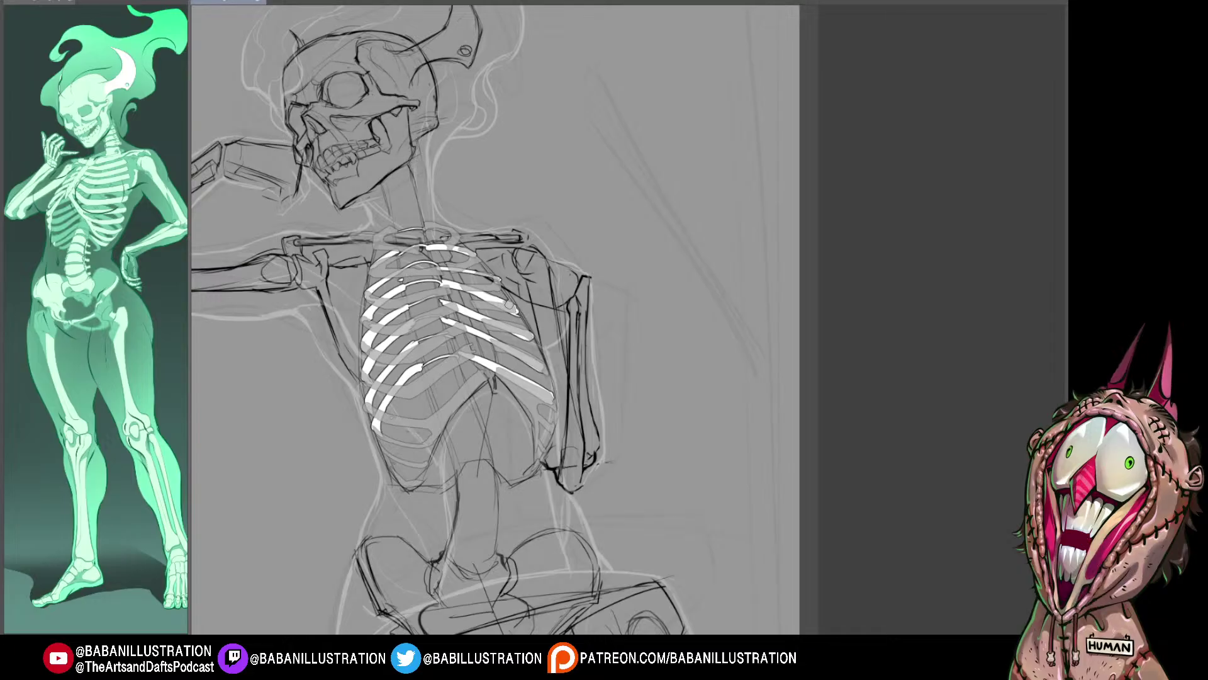
pyautogui.moveTo(443, 269)
pyautogui.mouseDown()
pyautogui.moveTo(509, 288)
pyautogui.moveTo(442, 274)
pyautogui.moveTo(506, 286)
pyautogui.moveTo(453, 265)
pyautogui.moveTo(497, 281)
pyautogui.mouseUp()
pyautogui.hotkey('ctrl', 'z')
pyautogui.hotkey('ctrl', 'z')
pyautogui.hotkey('ctrl', 'z')
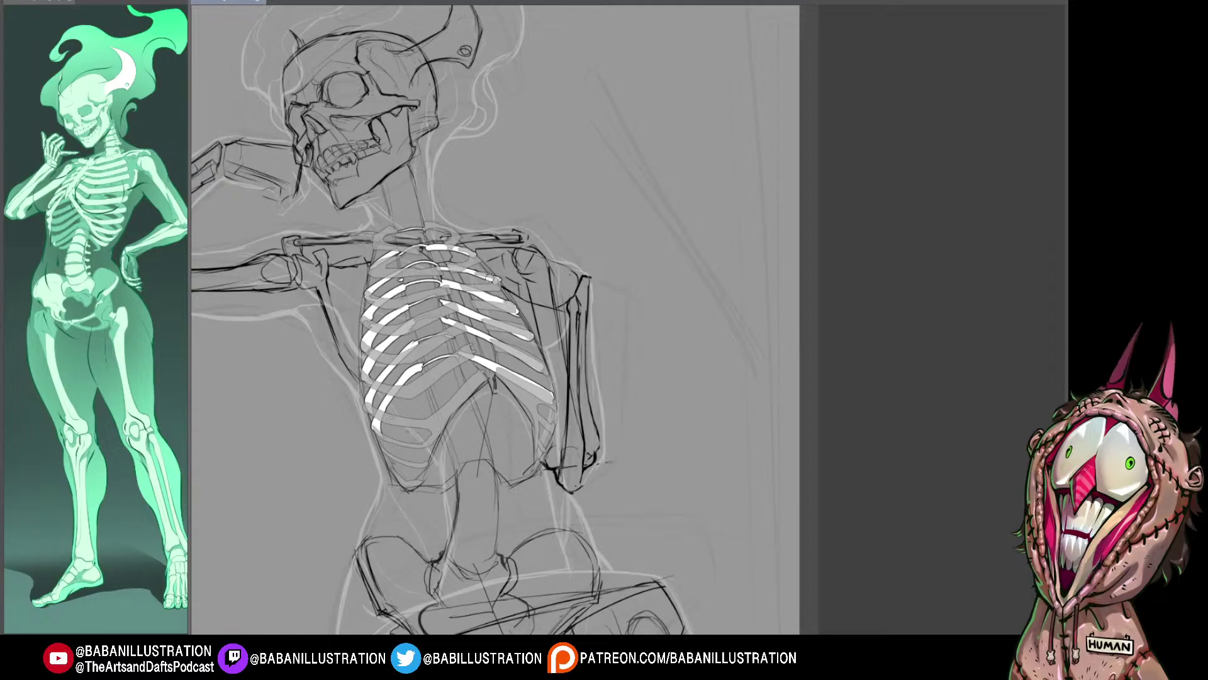
# Step: Retouch the topmost back ribs on the lowered-arm side and an upper one on the raised-arm side
pyautogui.moveTo(572, 278); pyautogui.dragTo(584, 285)
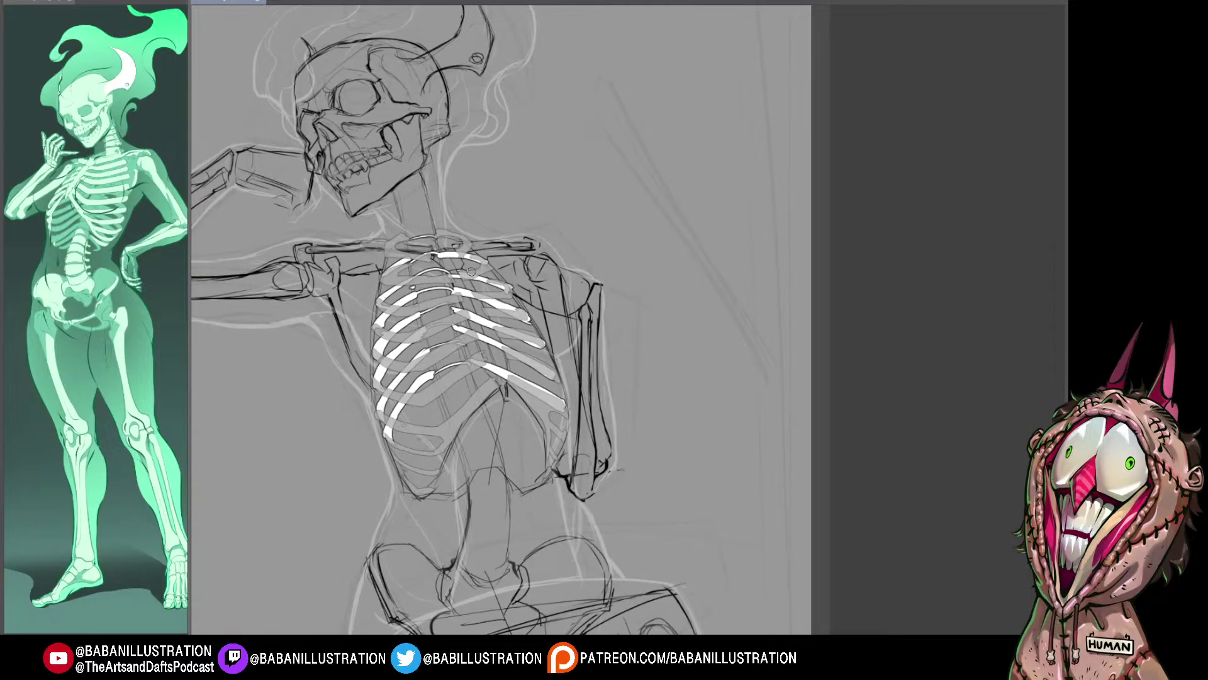
pyautogui.hotkey('ctrl', 'z')
pyautogui.moveTo(451, 272); pyautogui.dragTo(502, 287)
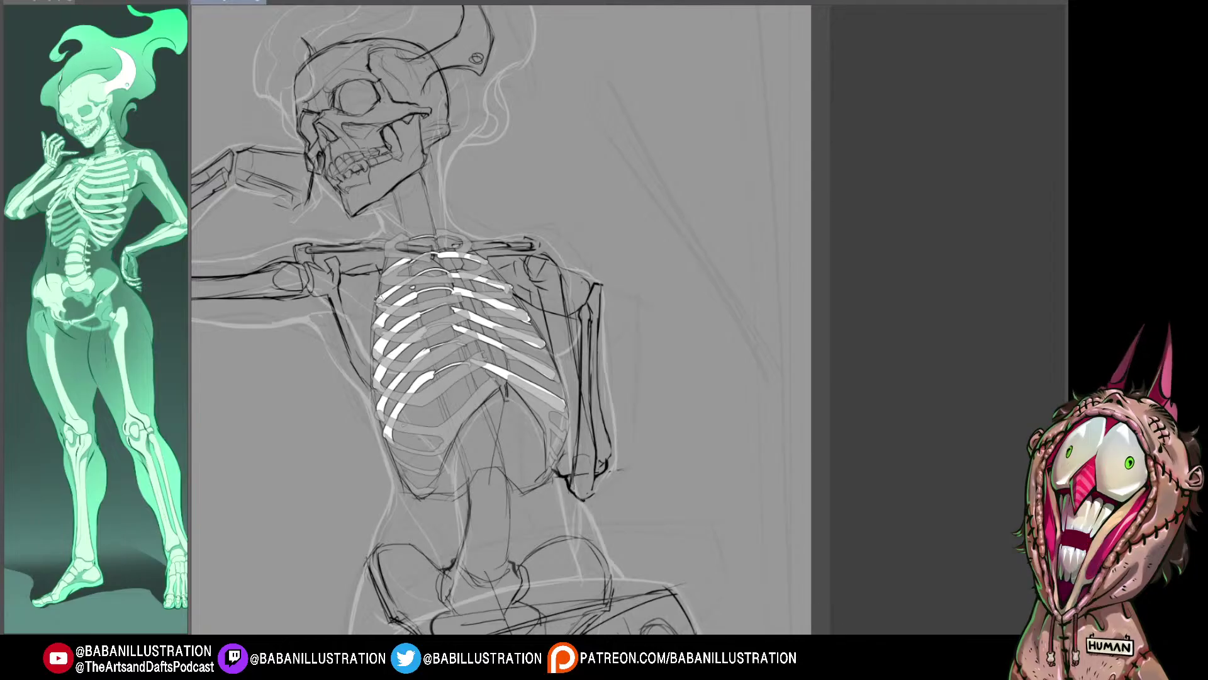
pyautogui.moveTo(380, 299); pyautogui.dragTo(415, 278)
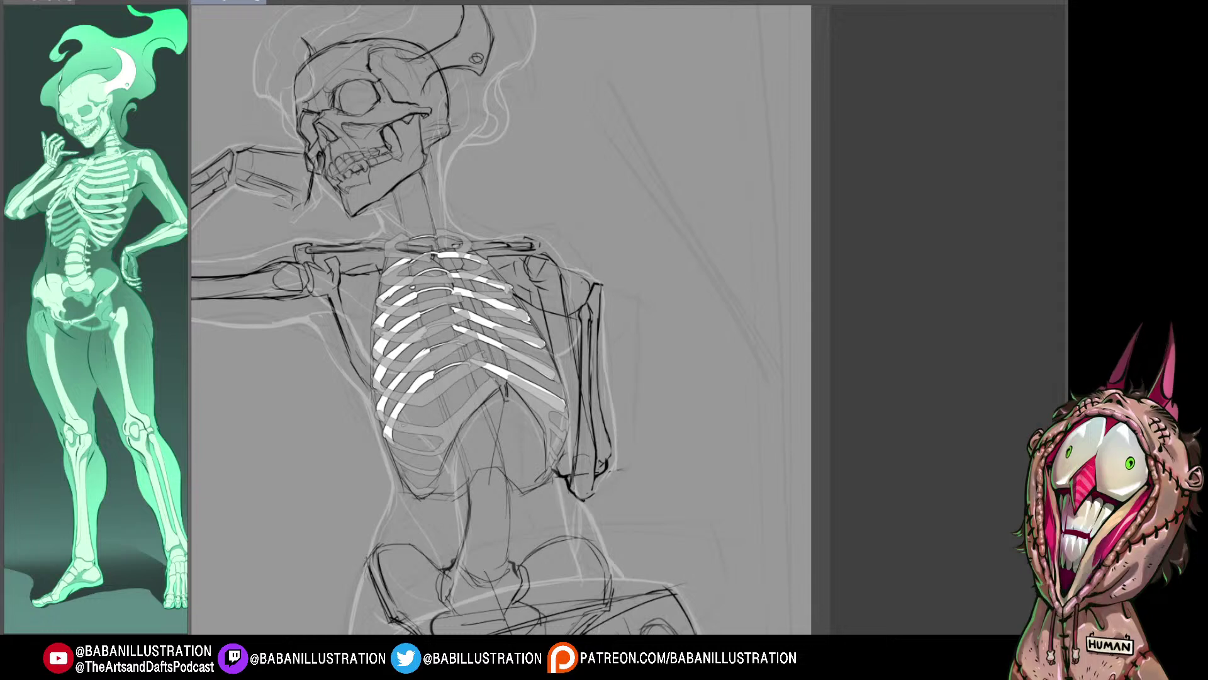
# Step: Refine the outer end of the lowest back rib on the lowered-arm side and make the front ribs more visible again
pyautogui.moveTo(547, 210); pyautogui.dragTo(539, 199)
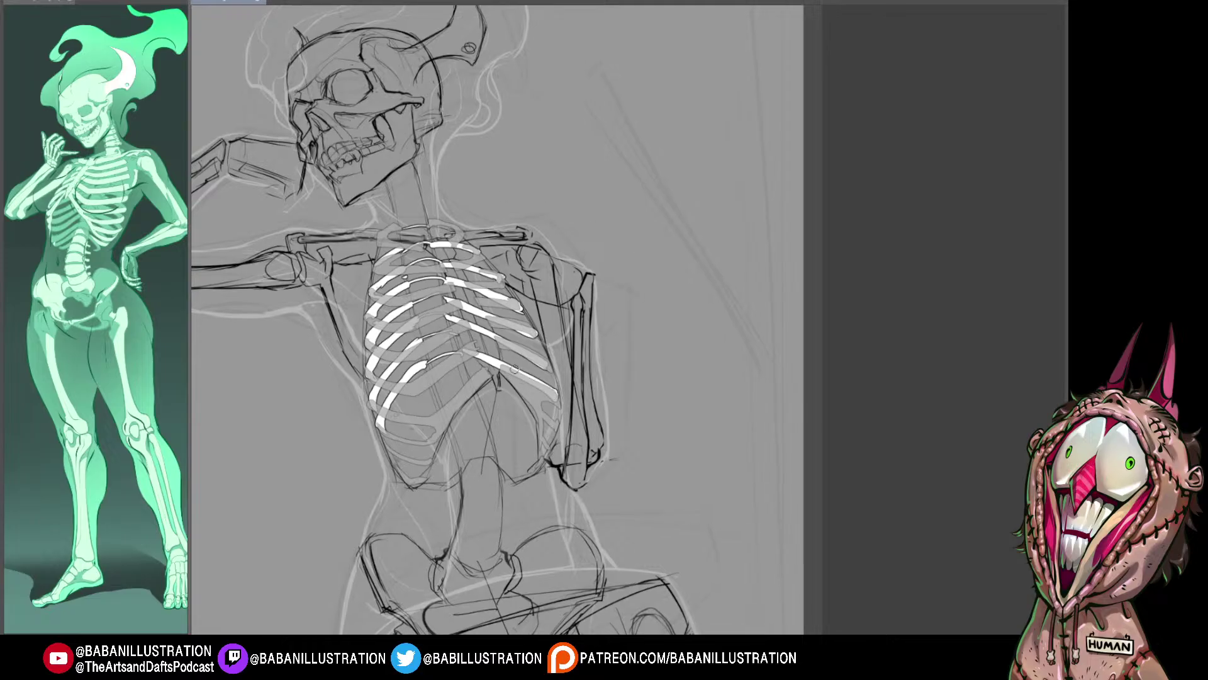
pyautogui.moveTo(542, 384); pyautogui.dragTo(558, 402)
pyautogui.moveTo(602, 358); pyautogui.dragTo(603, 351)
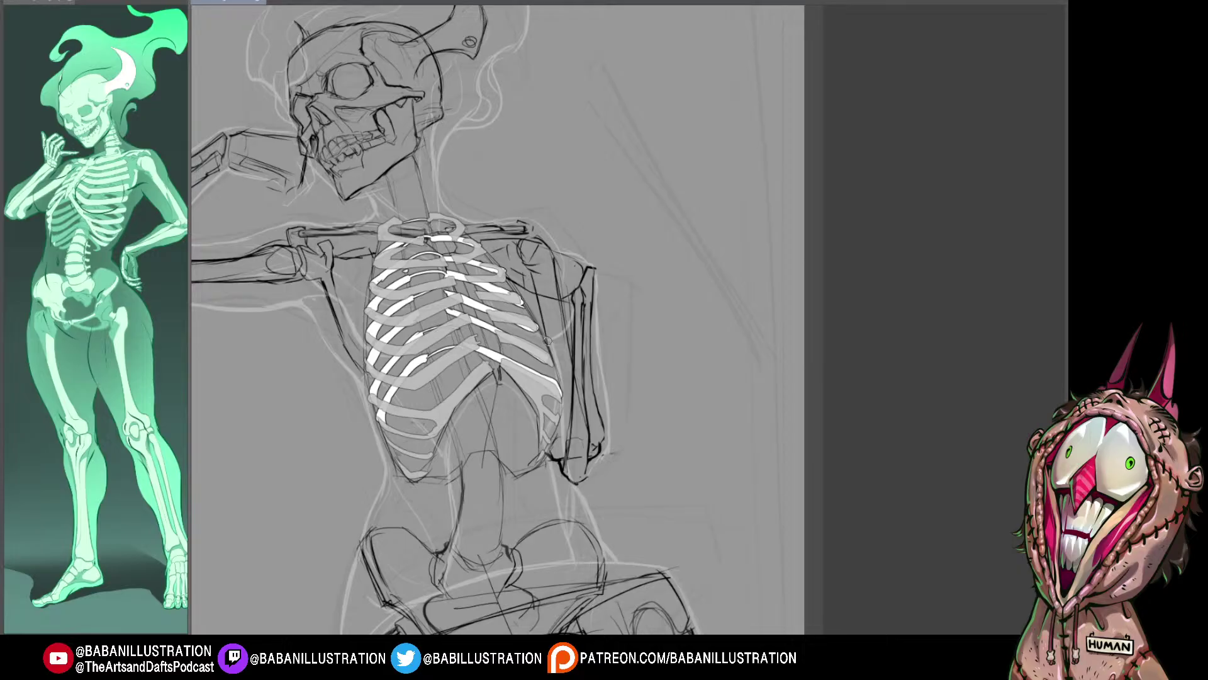
# Step: Add thin inner segments to the back ribs near the spine, in the gaps between the raised-arm side's front ribs
pyautogui.moveTo(438, 384)
pyautogui.mouseDown()
pyautogui.moveTo(468, 372)
pyautogui.moveTo(452, 409)
pyautogui.mouseUp()
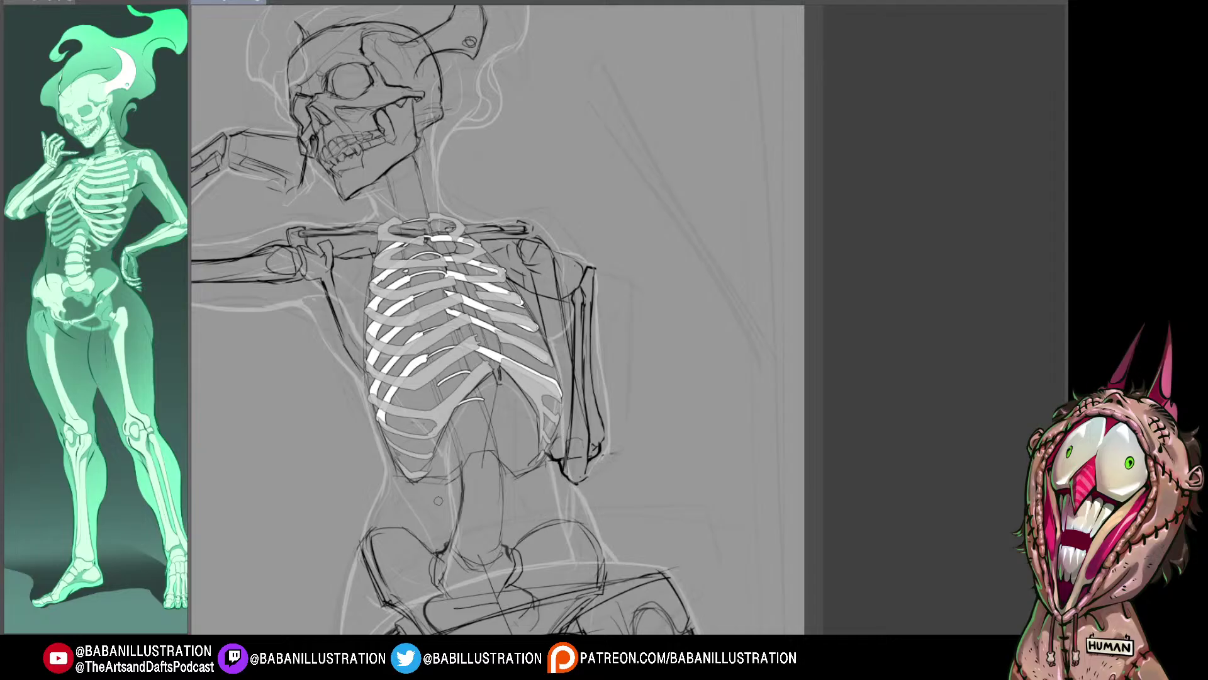
pyautogui.moveTo(544, 340); pyautogui.dragTo(549, 340)
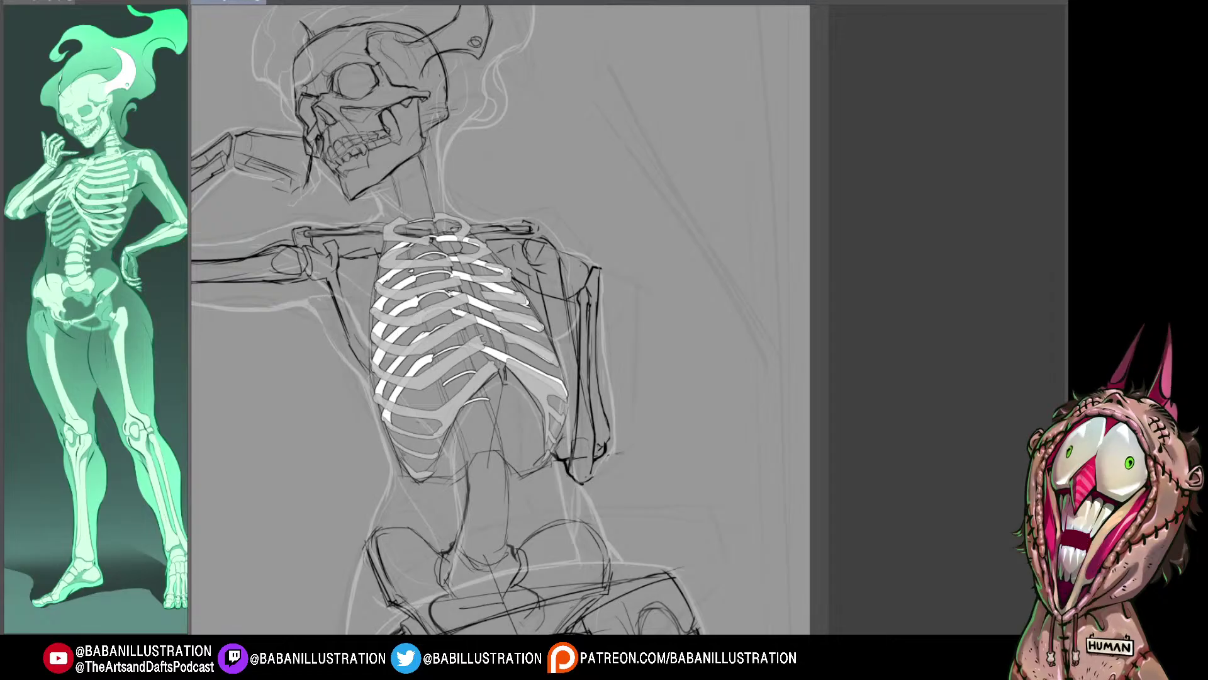
pyautogui.moveTo(408, 323); pyautogui.dragTo(408, 320)
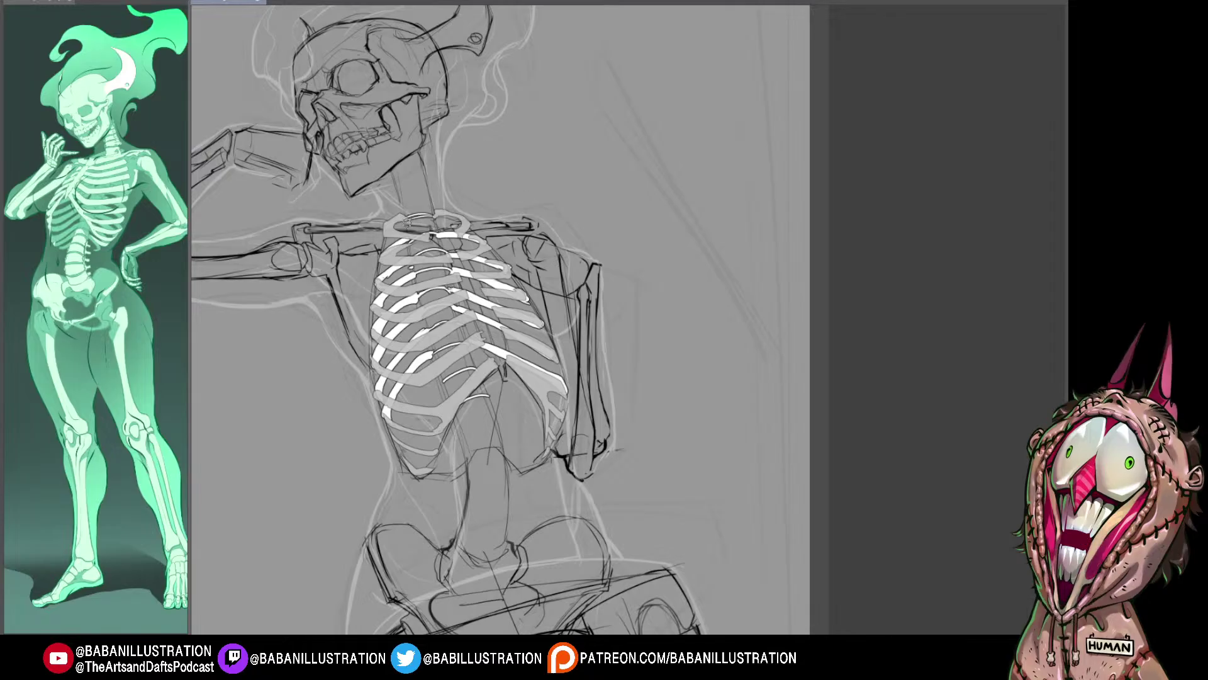
pyautogui.moveTo(412, 268); pyautogui.dragTo(418, 273)
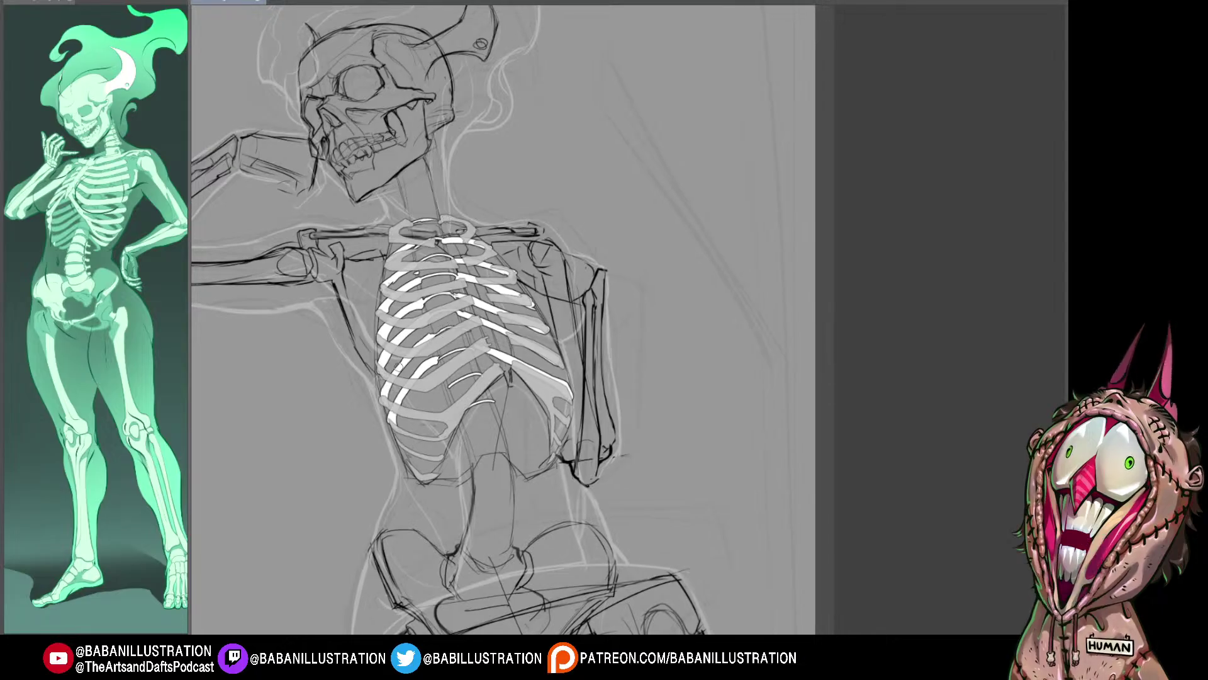
pyautogui.moveTo(569, 355); pyautogui.dragTo(570, 353)
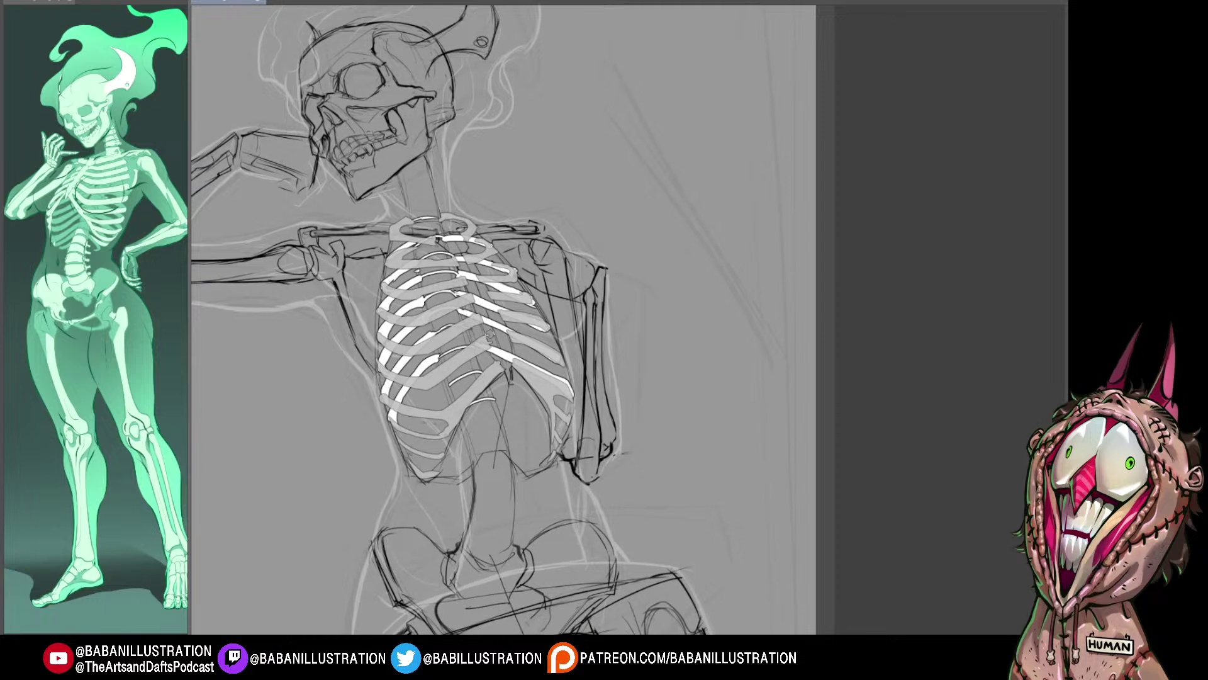
pyautogui.moveTo(447, 386)
pyautogui.mouseDown()
pyautogui.moveTo(482, 368)
pyautogui.moveTo(450, 383)
pyautogui.moveTo(479, 379)
pyautogui.mouseUp()
pyautogui.hotkey('ctrl', 'z')
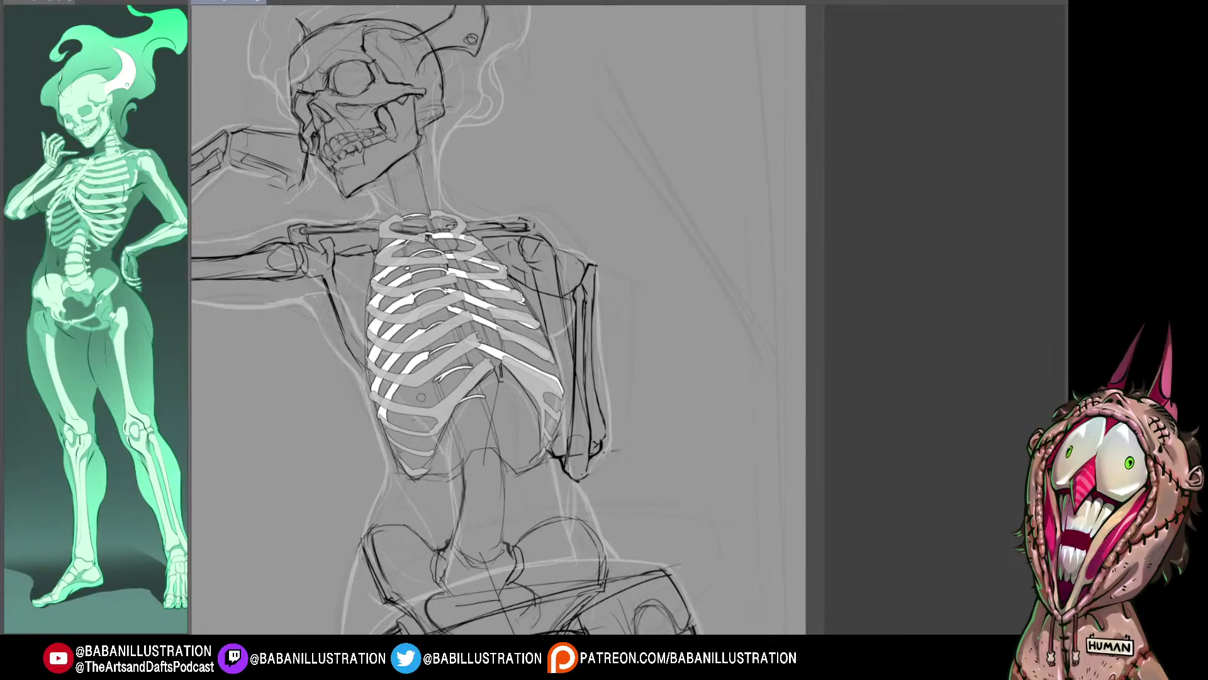
# Step: Paint the lowest back ribs on the raised-arm side as short curved strokes running down to the rib cage's lower edge
pyautogui.moveTo(438, 377); pyautogui.dragTo(389, 446)
pyautogui.hotkey('ctrl', 'z')
pyautogui.hotkey('ctrl', 'z')
pyautogui.hotkey('ctrl', 'z')
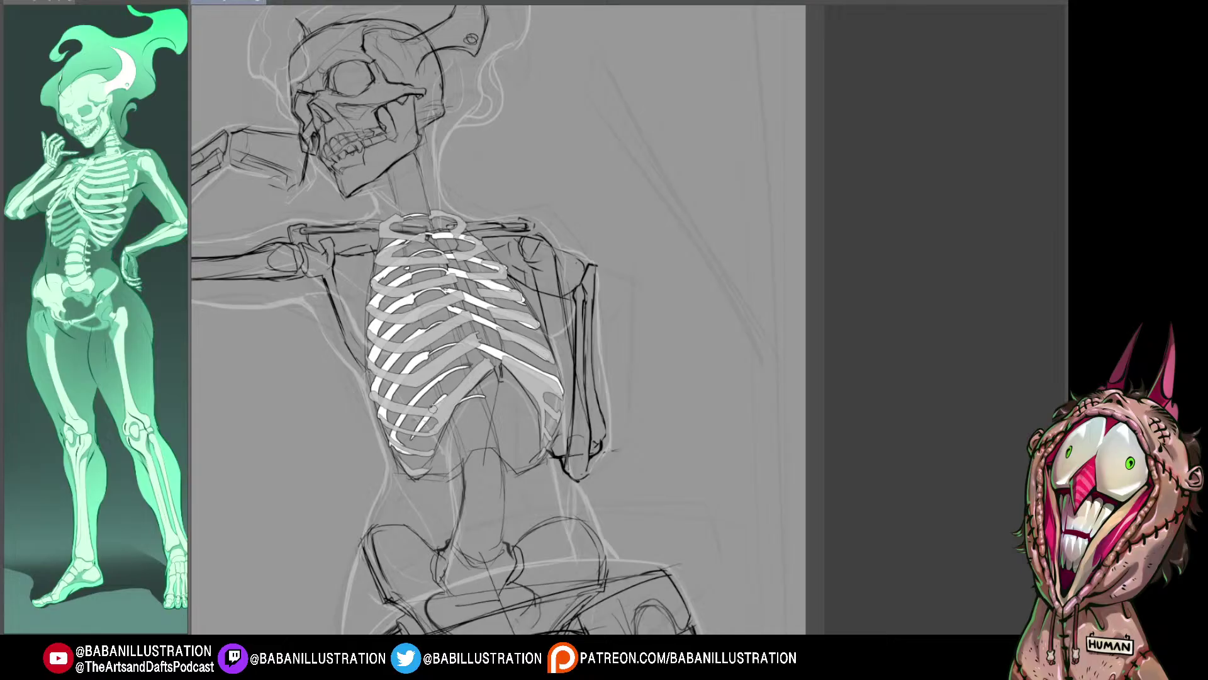
pyautogui.moveTo(432, 412); pyautogui.dragTo(406, 462)
pyautogui.moveTo(445, 423)
pyautogui.mouseDown()
pyautogui.moveTo(422, 462)
pyautogui.moveTo(436, 481)
pyautogui.mouseUp()
pyautogui.hotkey('ctrl', 'z')
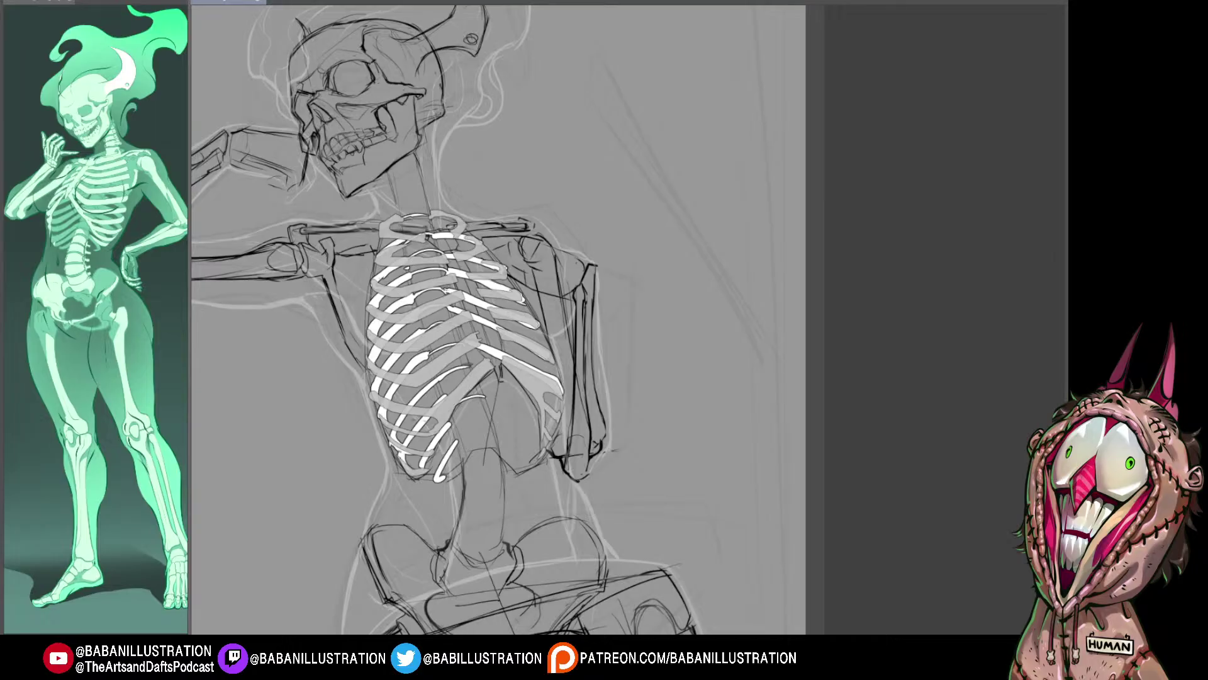
# Step: Paint thin back-rib arcs across the spine below the sternum and two lower ribs sloping outward on the lowered-arm side
pyautogui.moveTo(497, 353); pyautogui.dragTo(494, 345)
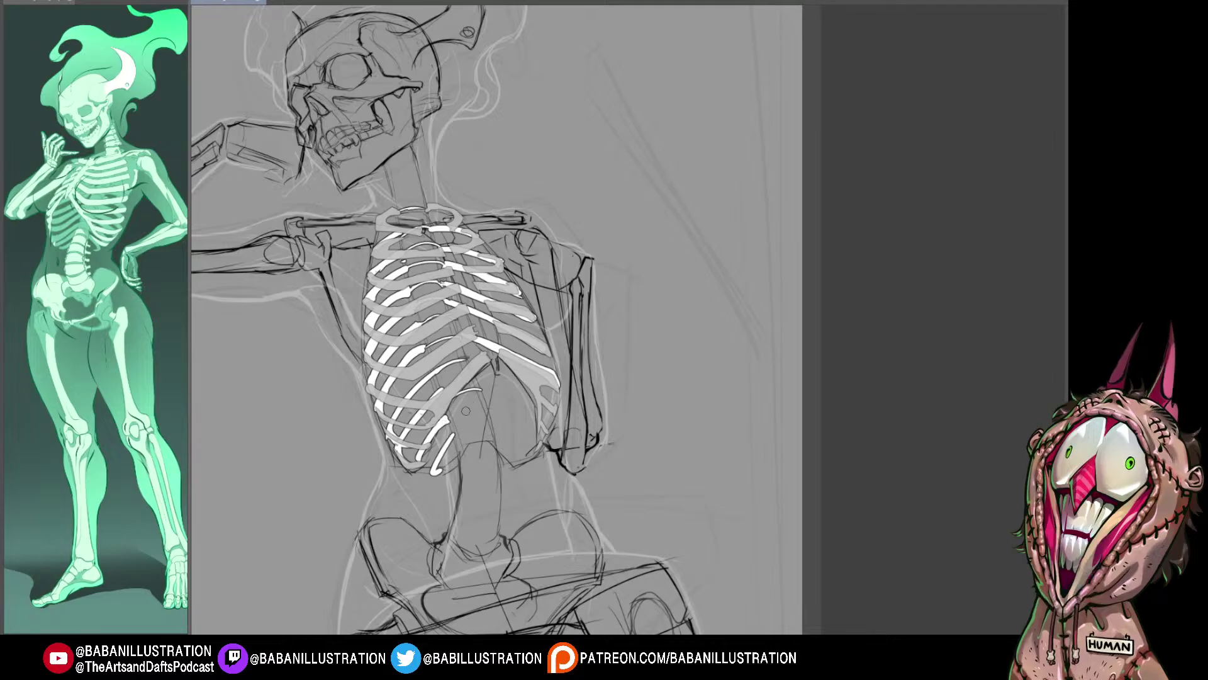
pyautogui.moveTo(466, 410)
pyautogui.mouseDown()
pyautogui.moveTo(493, 412)
pyautogui.moveTo(448, 444)
pyautogui.mouseUp()
pyautogui.moveTo(455, 439); pyautogui.dragTo(487, 435)
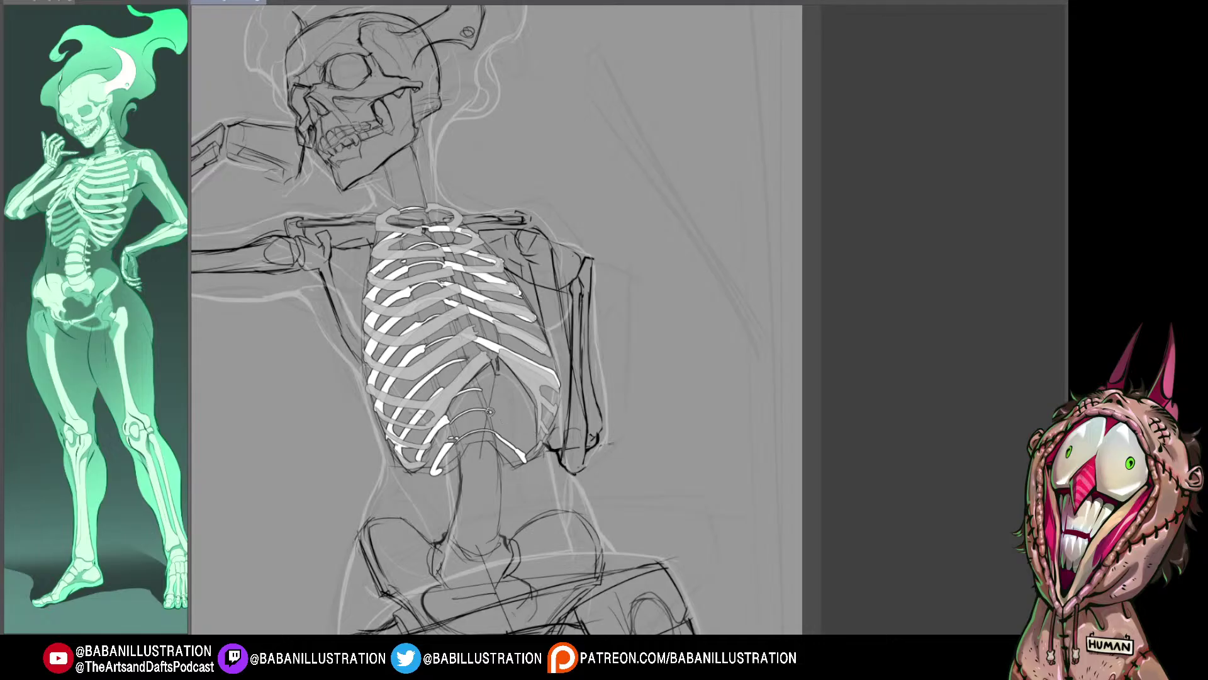
pyautogui.moveTo(491, 412); pyautogui.dragTo(524, 433)
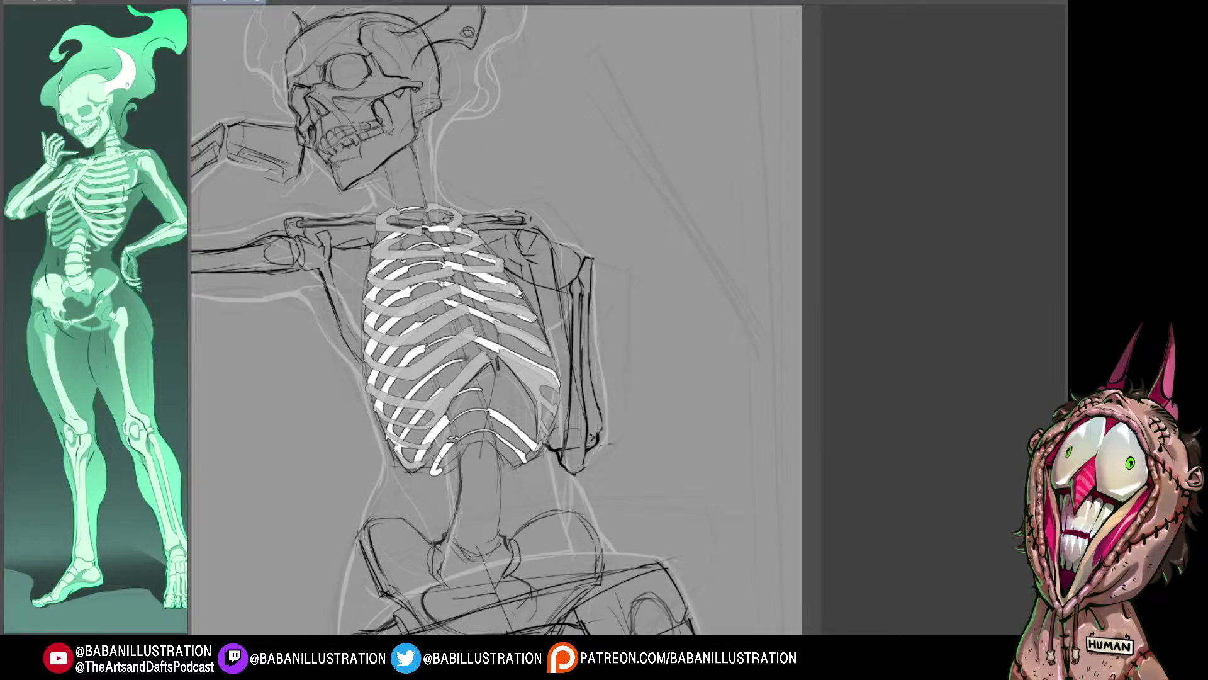
# Step: Thicken the back rib running to the outer edge on the lowered-arm side and mirror the canvas to check the rib cage
pyautogui.moveTo(438, 459); pyautogui.dragTo(408, 451)
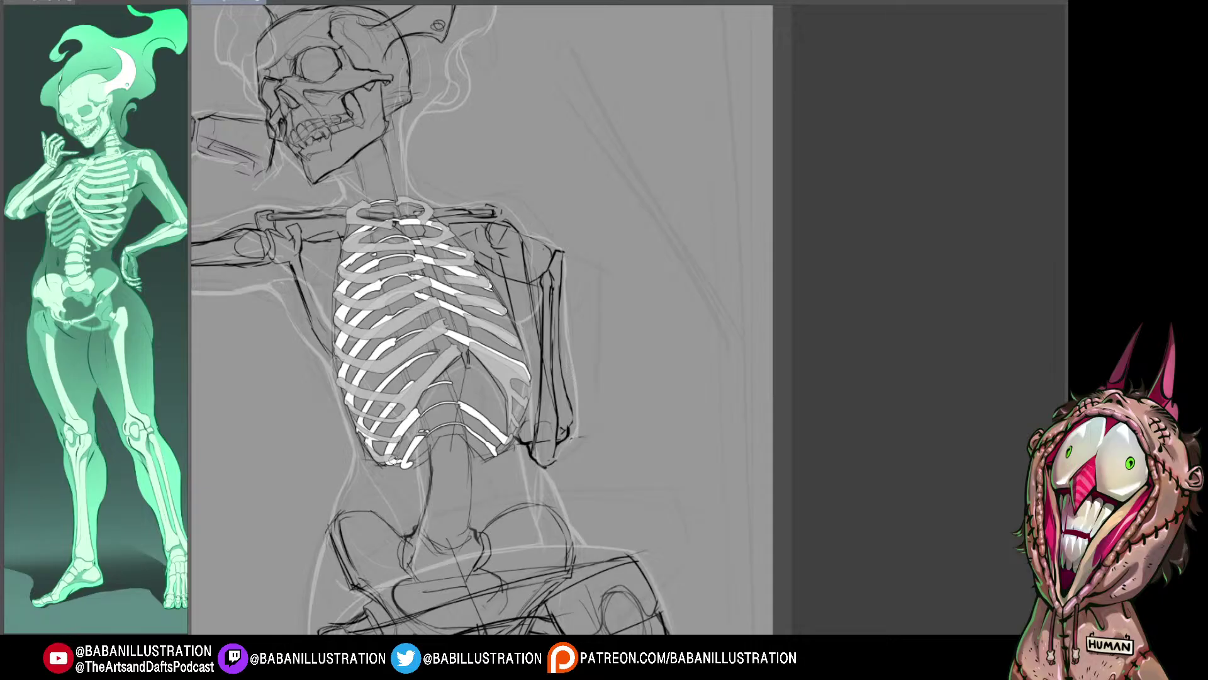
pyautogui.moveTo(410, 452)
pyautogui.mouseDown()
pyautogui.moveTo(404, 463)
pyautogui.moveTo(399, 438)
pyautogui.mouseUp()
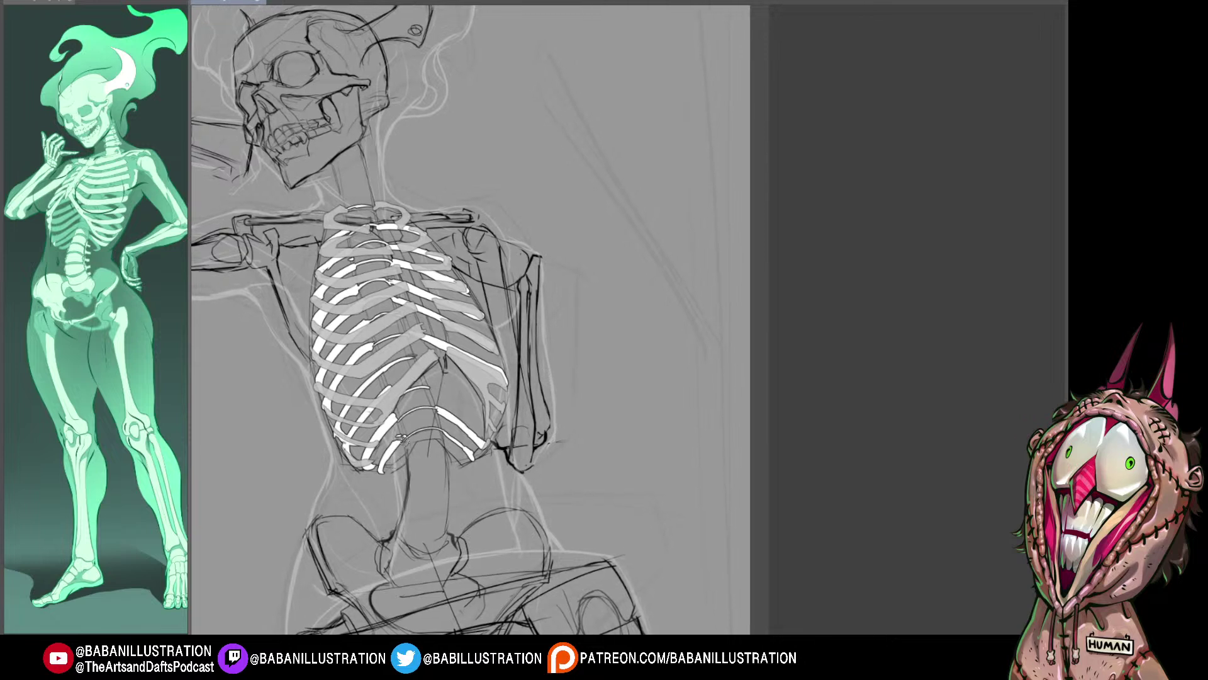
pyautogui.moveTo(360, 487); pyautogui.dragTo(374, 495)
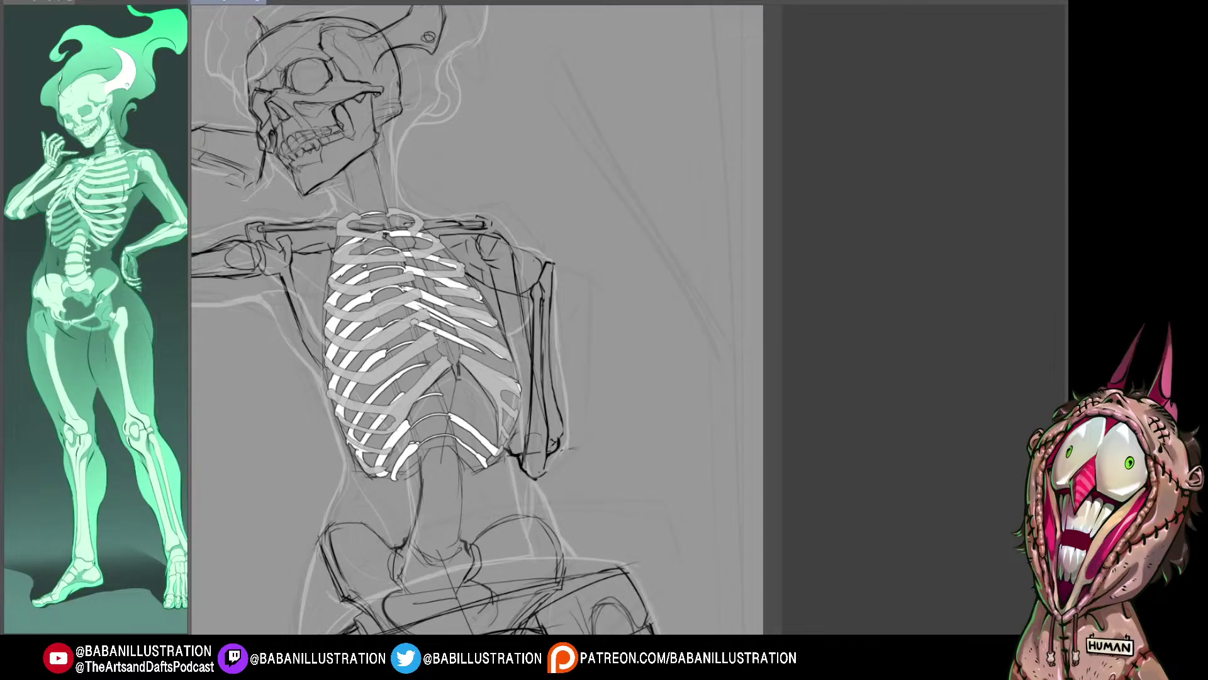
pyautogui.moveTo(451, 341); pyautogui.dragTo(508, 371)
pyautogui.hotkey('ctrl', 'z')
pyautogui.moveTo(434, 332)
pyautogui.mouseDown()
pyautogui.moveTo(517, 386)
pyautogui.moveTo(504, 366)
pyautogui.mouseUp()
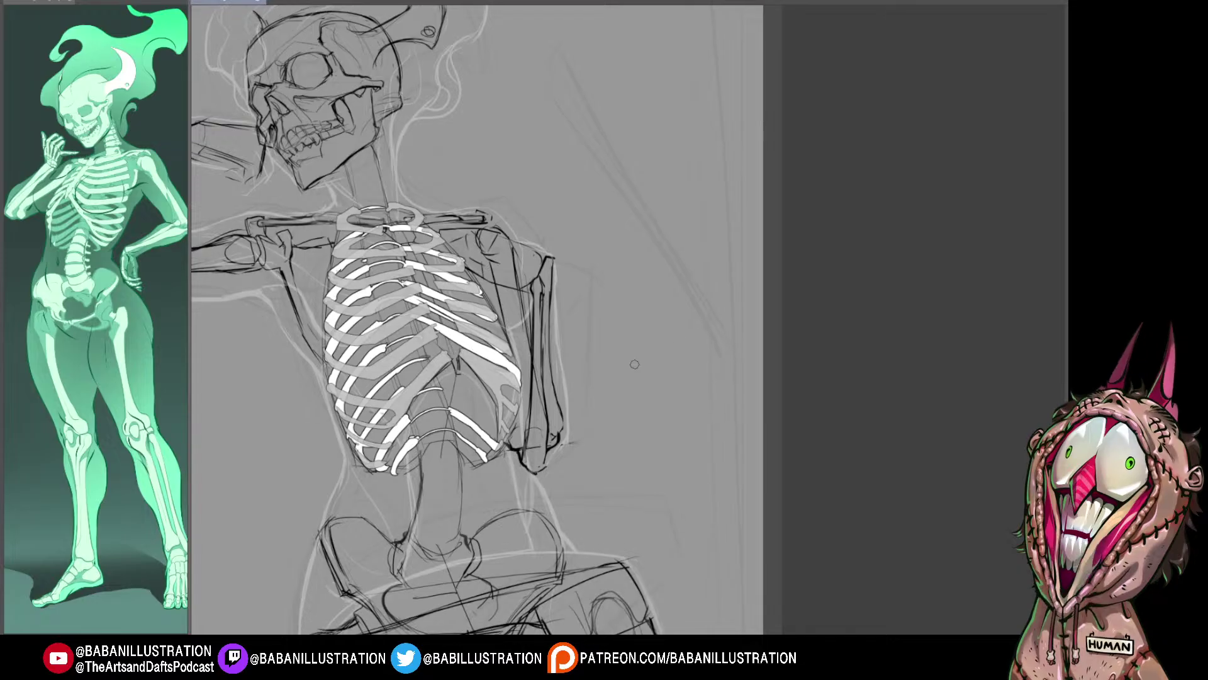
pyautogui.press('h')
pyautogui.moveTo(857, 331); pyautogui.dragTo(468, 377)
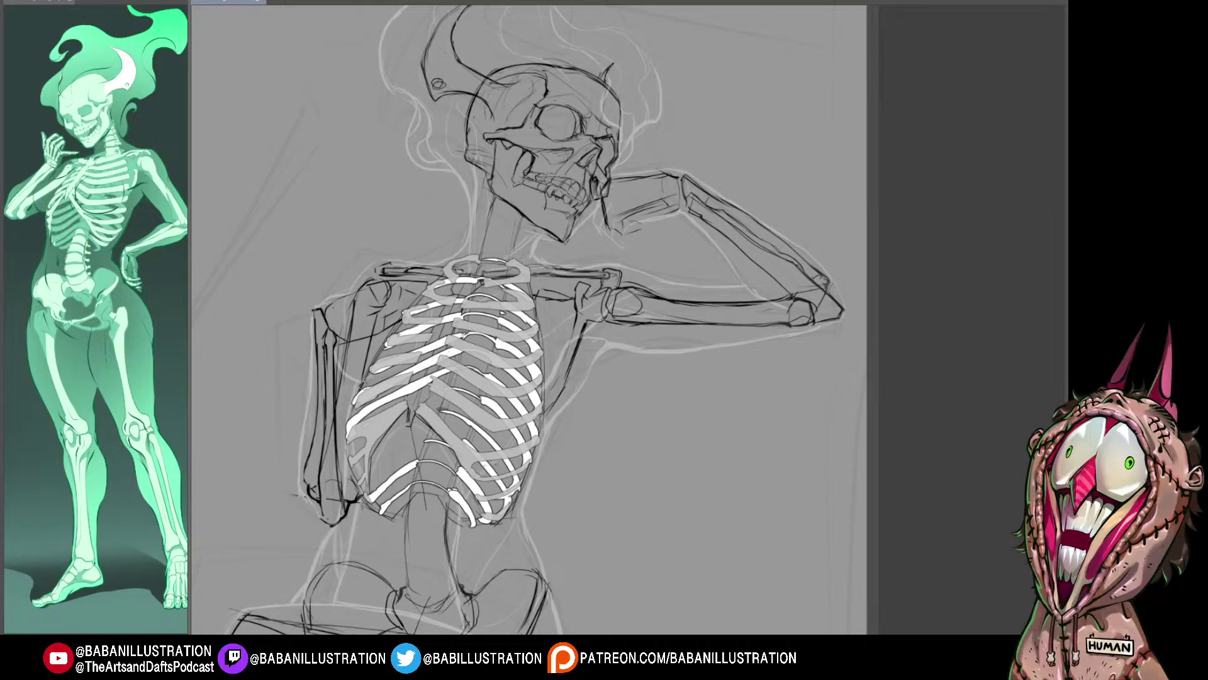
# Step: Mirror the canvas and try painting more back-rib segments on the lowered-arm side, between the sternum and the rib cage's outer edge
pyautogui.moveTo(421, 349); pyautogui.dragTo(410, 329)
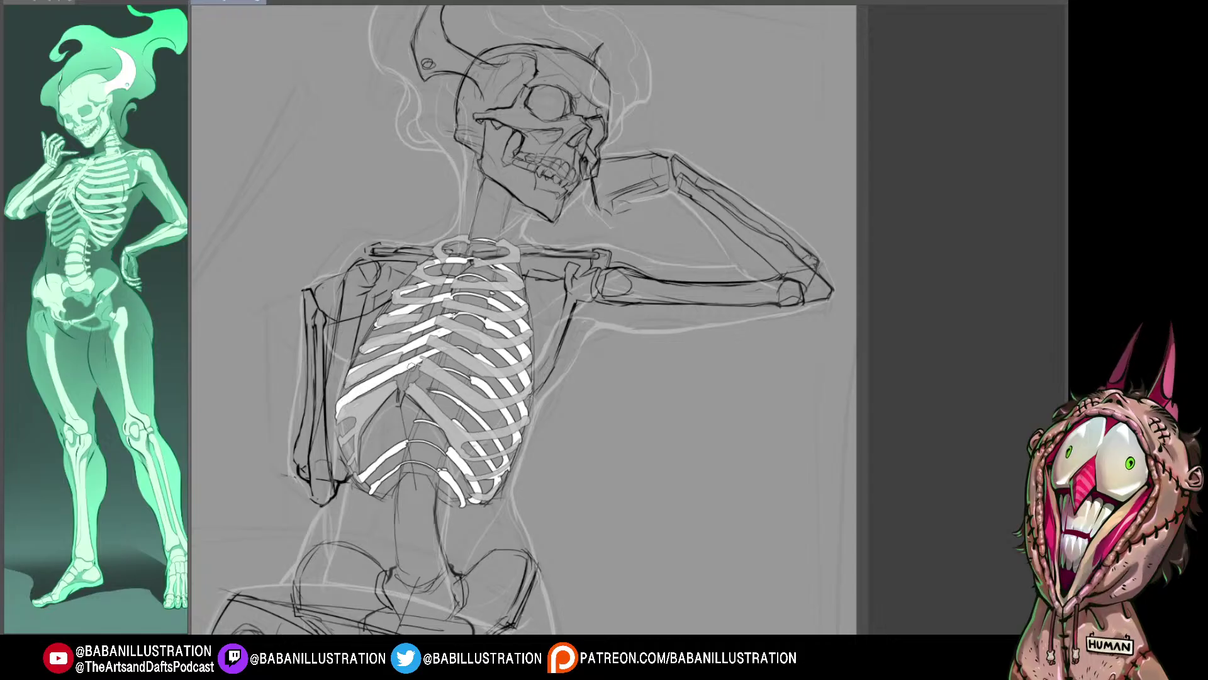
pyautogui.moveTo(401, 371)
pyautogui.mouseDown()
pyautogui.moveTo(332, 408)
pyautogui.moveTo(415, 356)
pyautogui.mouseUp()
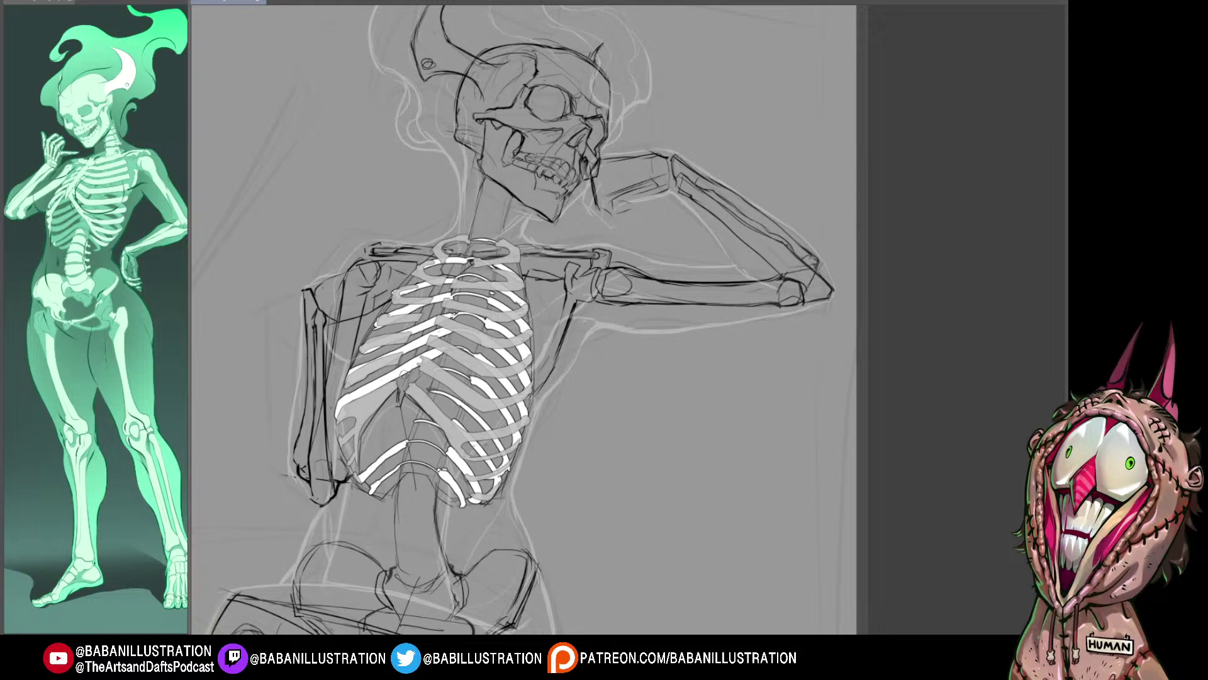
pyautogui.press('h')
pyautogui.moveTo(647, 461); pyautogui.dragTo(292, 440)
pyautogui.moveTo(621, 373); pyautogui.dragTo(580, 378)
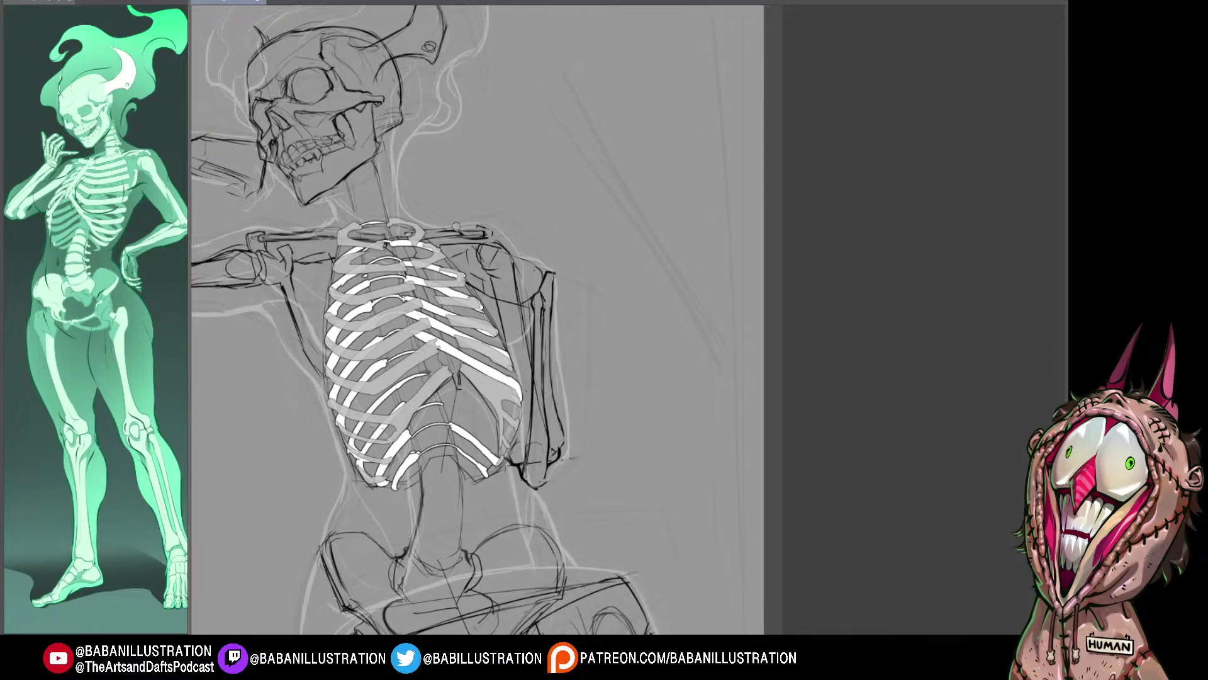
pyautogui.moveTo(415, 337); pyautogui.dragTo(441, 352)
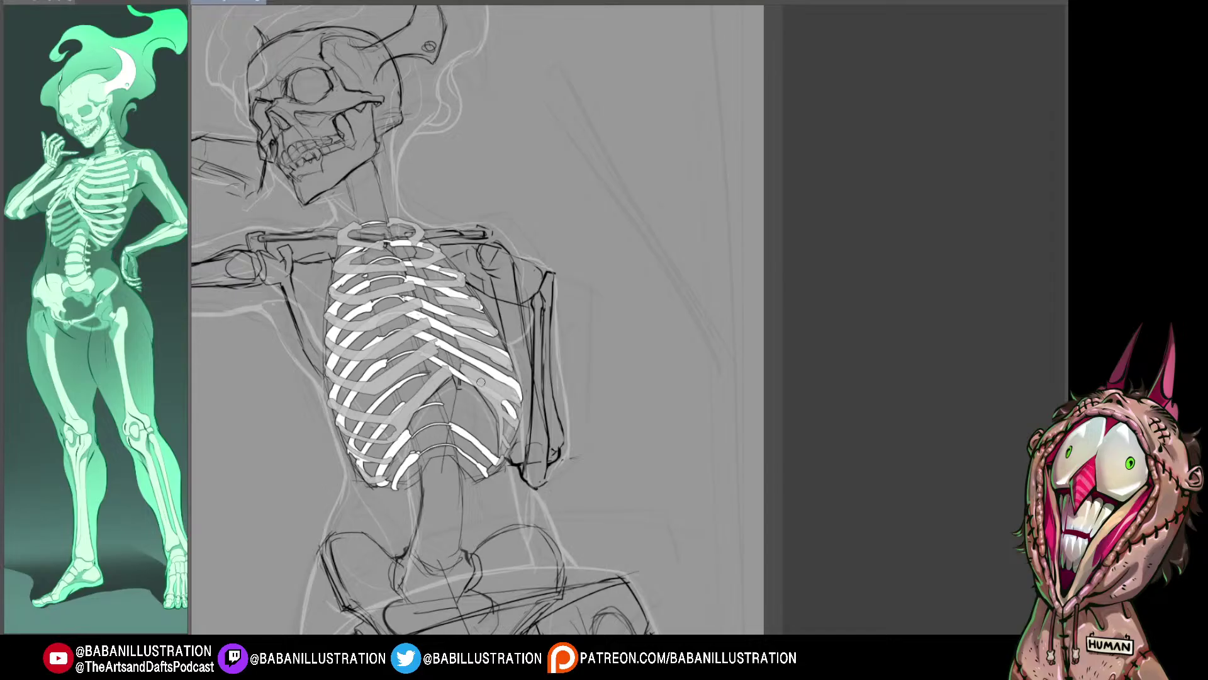
pyautogui.moveTo(438, 229); pyautogui.dragTo(446, 227)
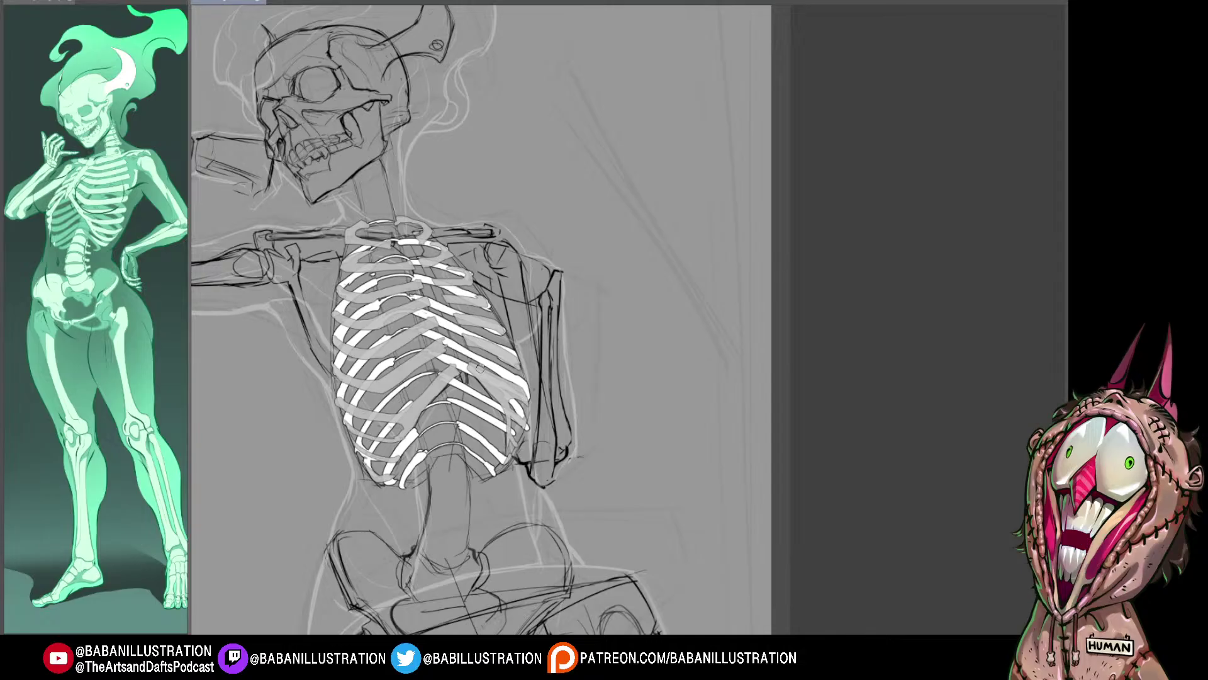
# Step: Examine the rib cage against the whole figure and up close, in both the mirrored and the original orientation
pyautogui.scroll(-3, 473, 239)
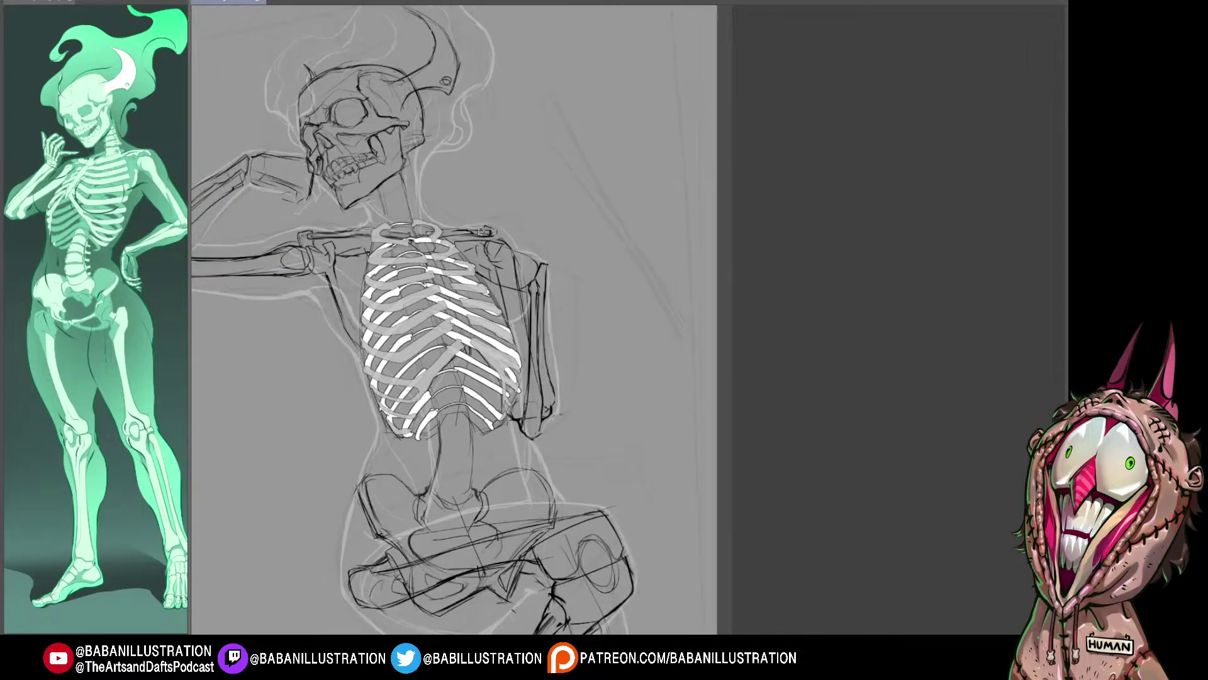
pyautogui.moveTo(473, 239); pyautogui.dragTo(528, 175)
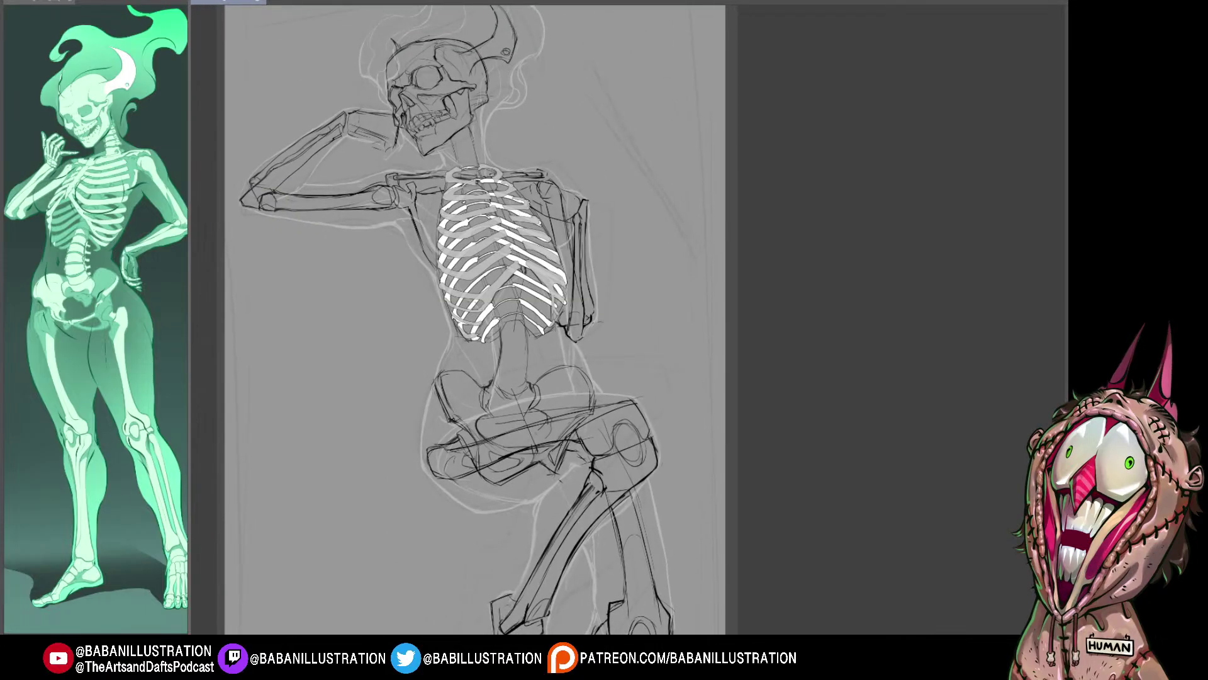
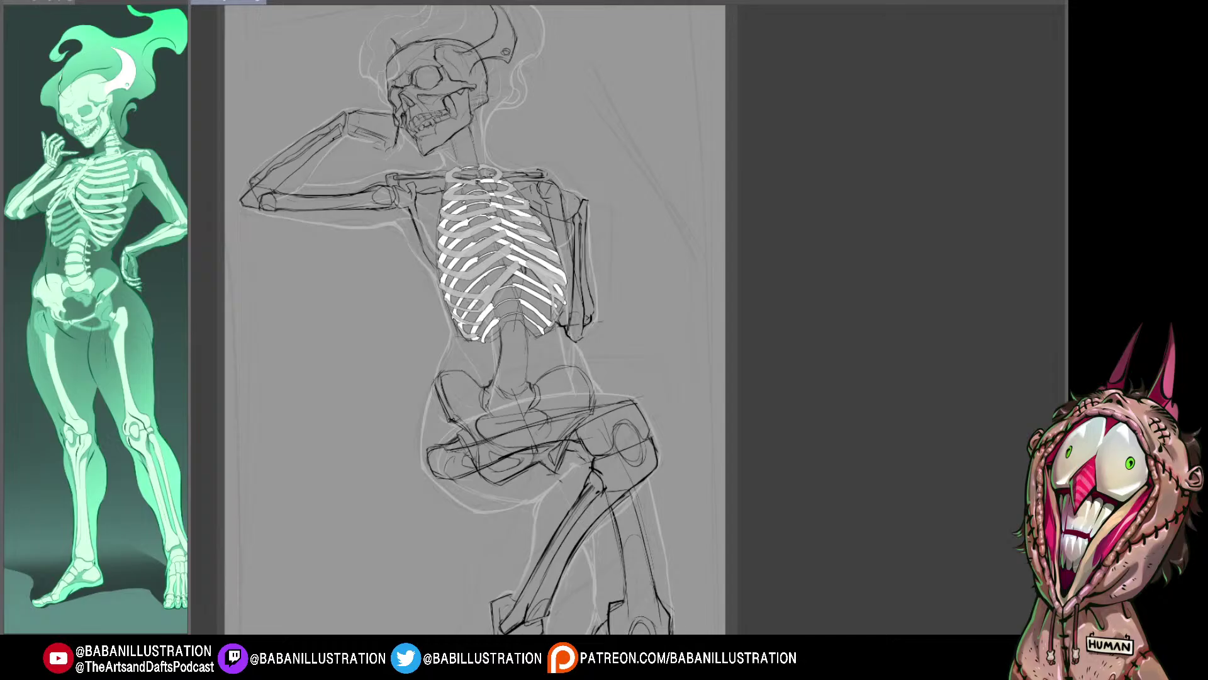
pyautogui.moveTo(503, 314); pyautogui.dragTo(541, 297)
pyautogui.moveTo(622, 344); pyautogui.dragTo(533, 341)
pyautogui.scroll(2, 486, 284)
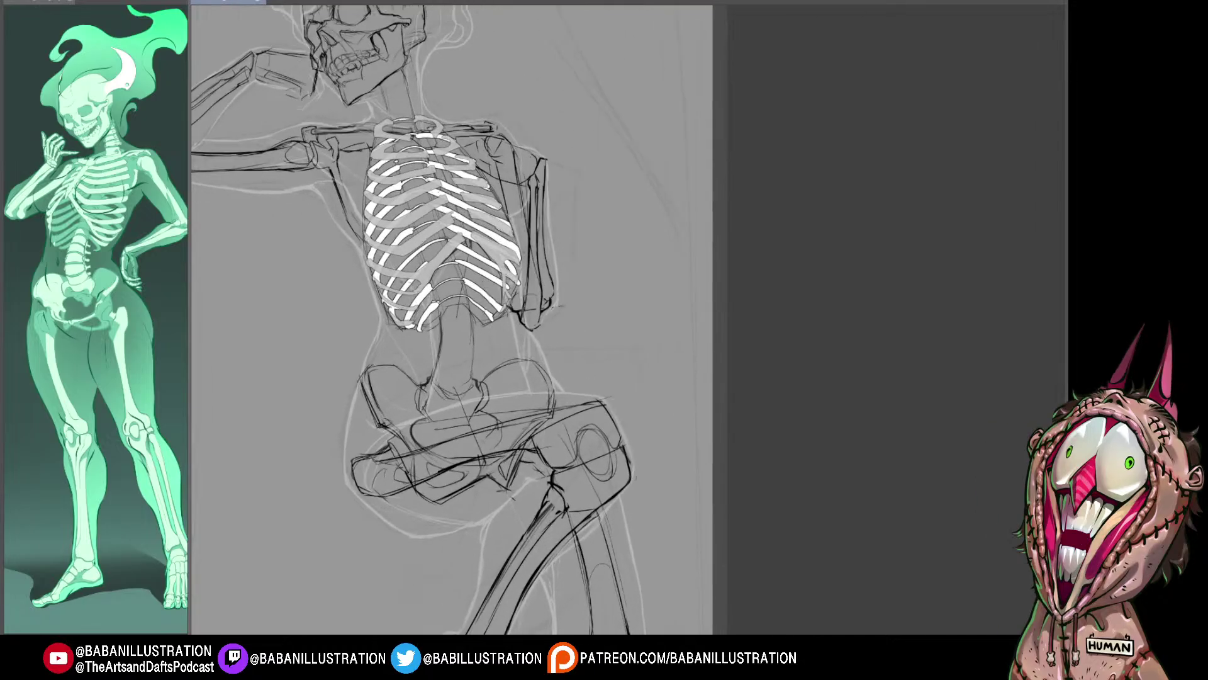
pyautogui.moveTo(482, 299); pyautogui.dragTo(546, 397)
pyautogui.scroll(4, 480, 434)
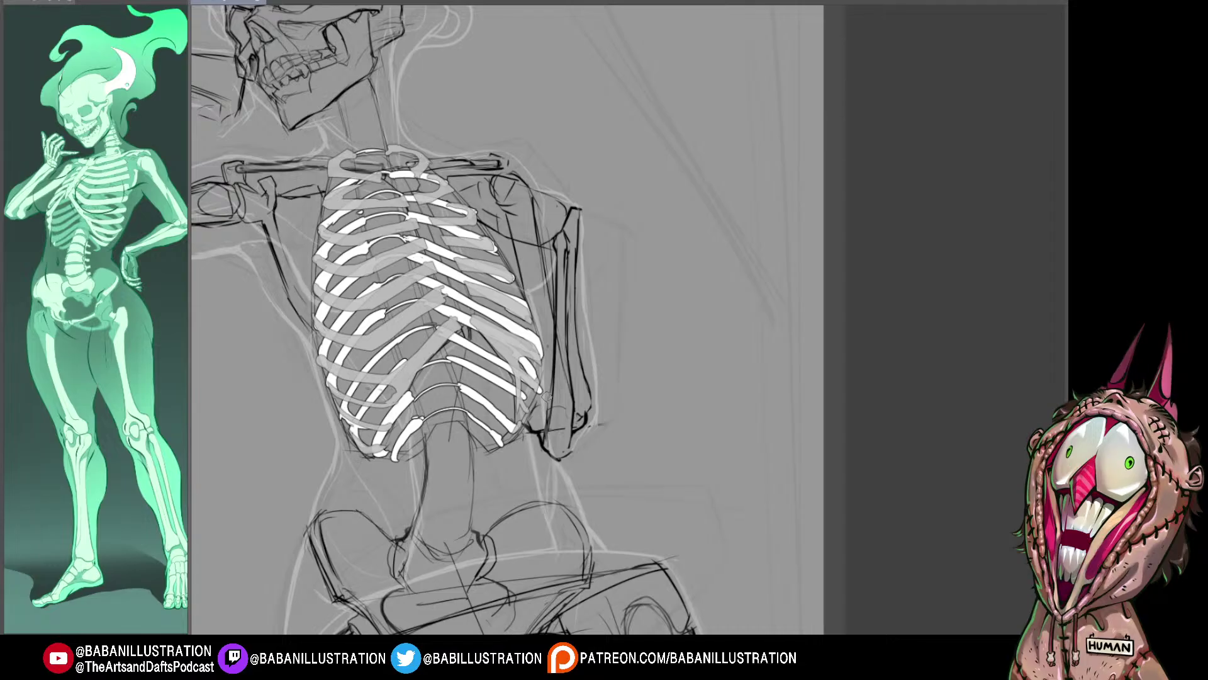
pyautogui.moveTo(548, 346); pyautogui.dragTo(571, 339)
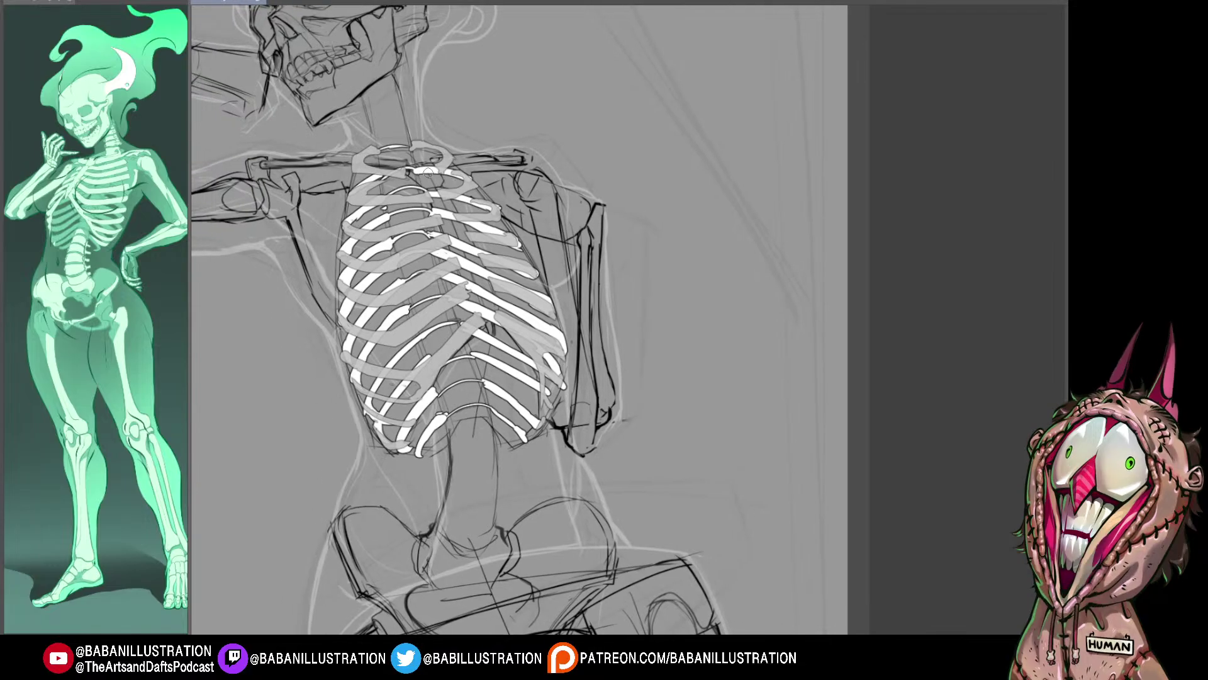
pyautogui.moveTo(451, 253); pyautogui.dragTo(443, 249)
pyautogui.moveTo(591, 414); pyautogui.dragTo(559, 409)
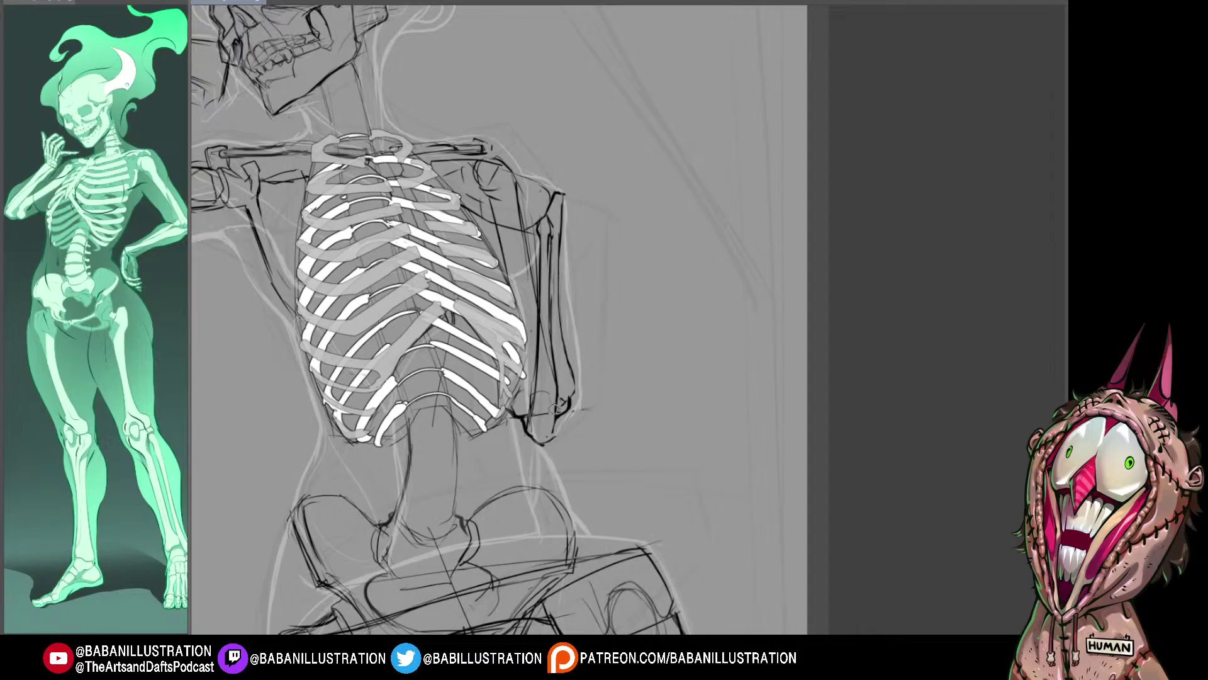
pyautogui.press('h')
pyautogui.moveTo(944, 277); pyautogui.dragTo(576, 323)
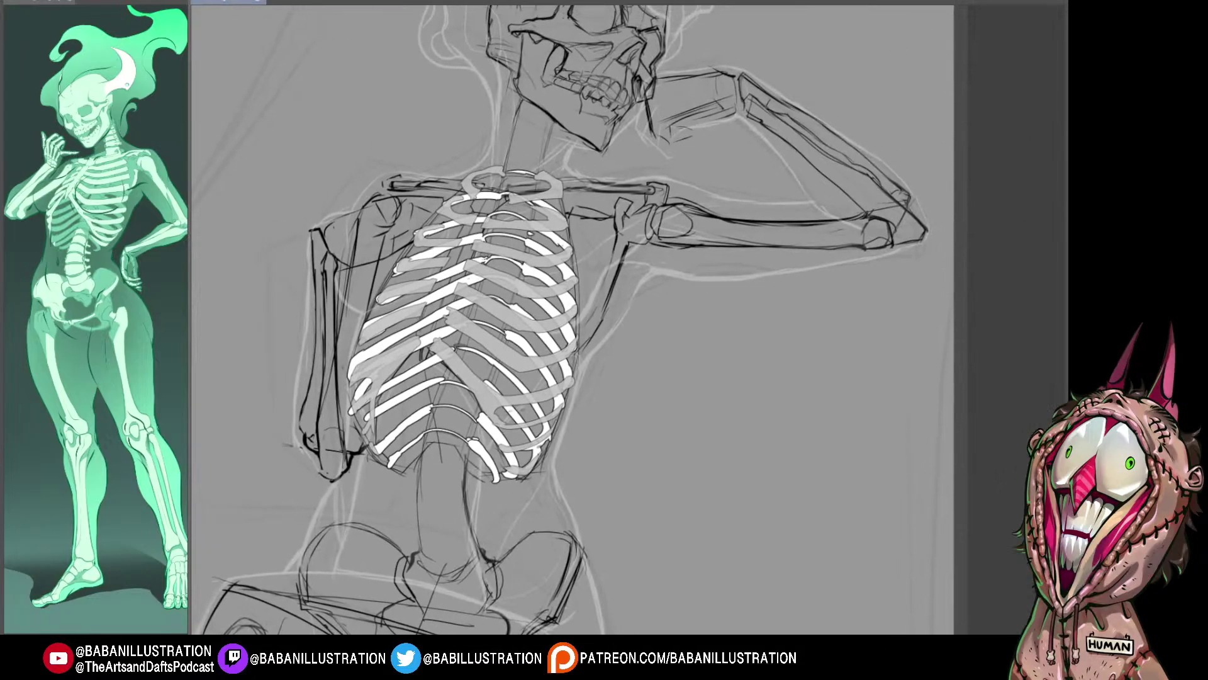
pyautogui.moveTo(595, 369); pyautogui.dragTo(591, 393)
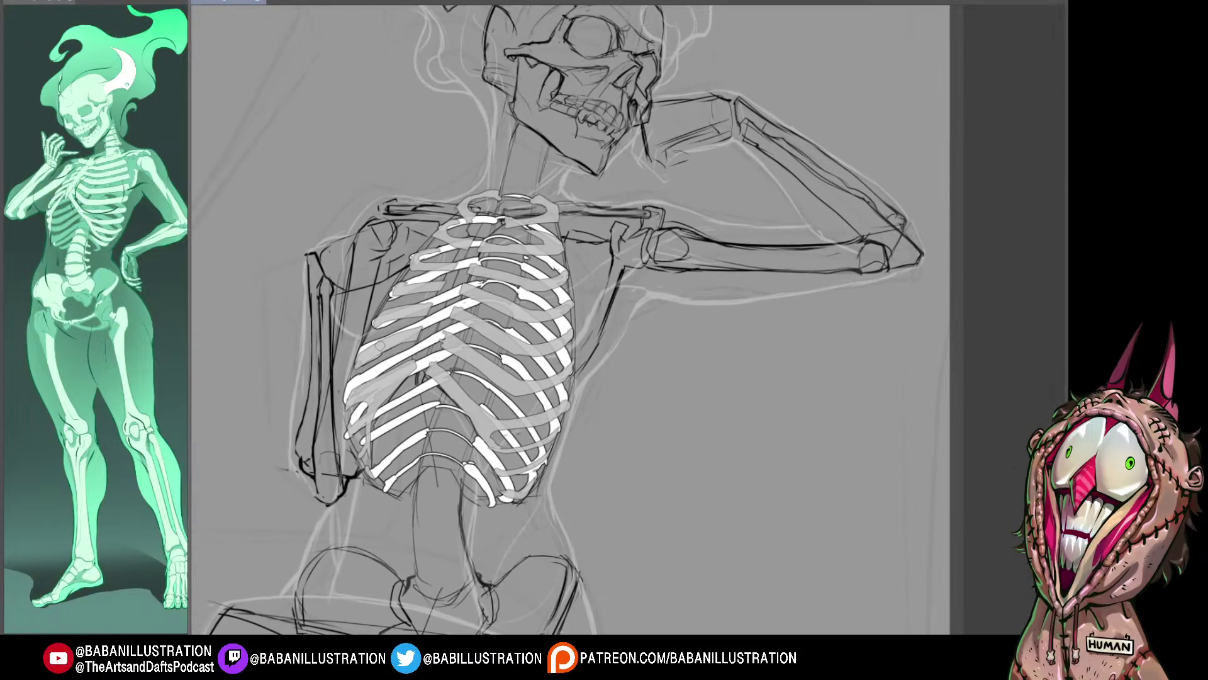
# Step: Erase the lower back ribs on the lowered-arm side, from mid-sternum down to the rib cage's lower edge
pyautogui.moveTo(357, 382)
pyautogui.mouseDown()
pyautogui.moveTo(440, 341)
pyautogui.moveTo(356, 420)
pyautogui.mouseUp()
pyautogui.moveTo(428, 406)
pyautogui.mouseDown()
pyautogui.moveTo(356, 444)
pyautogui.moveTo(415, 428)
pyautogui.moveTo(377, 479)
pyautogui.moveTo(434, 393)
pyautogui.moveTo(403, 445)
pyautogui.moveTo(440, 405)
pyautogui.moveTo(463, 324)
pyautogui.moveTo(419, 345)
pyautogui.moveTo(482, 292)
pyautogui.mouseUp()
pyautogui.moveTo(401, 335)
pyautogui.mouseDown()
pyautogui.moveTo(374, 346)
pyautogui.moveTo(422, 307)
pyautogui.mouseUp()
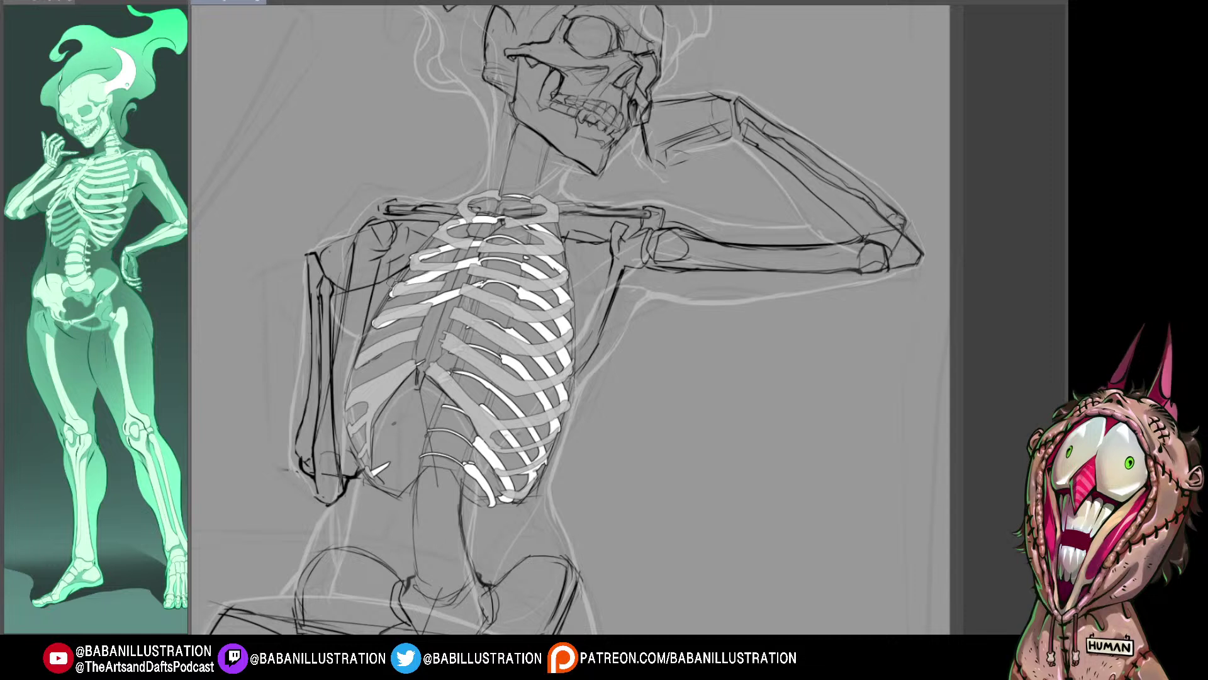
pyautogui.moveTo(429, 277); pyautogui.dragTo(473, 266)
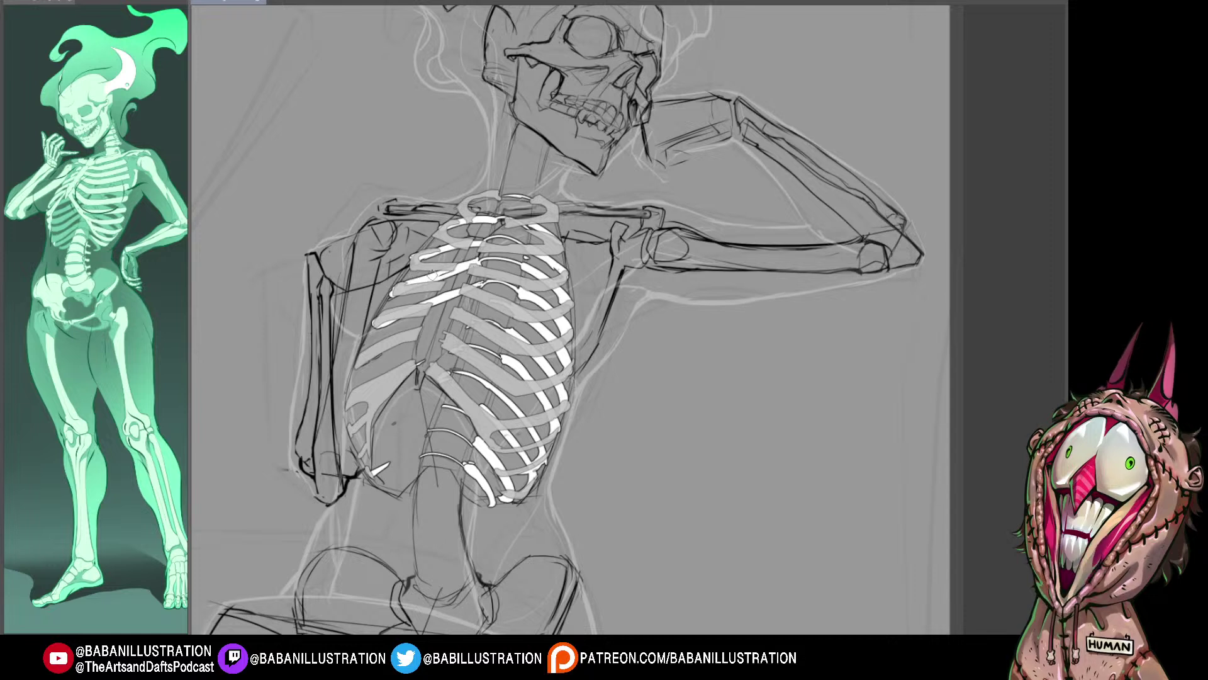
pyautogui.moveTo(540, 300); pyautogui.dragTo(544, 313)
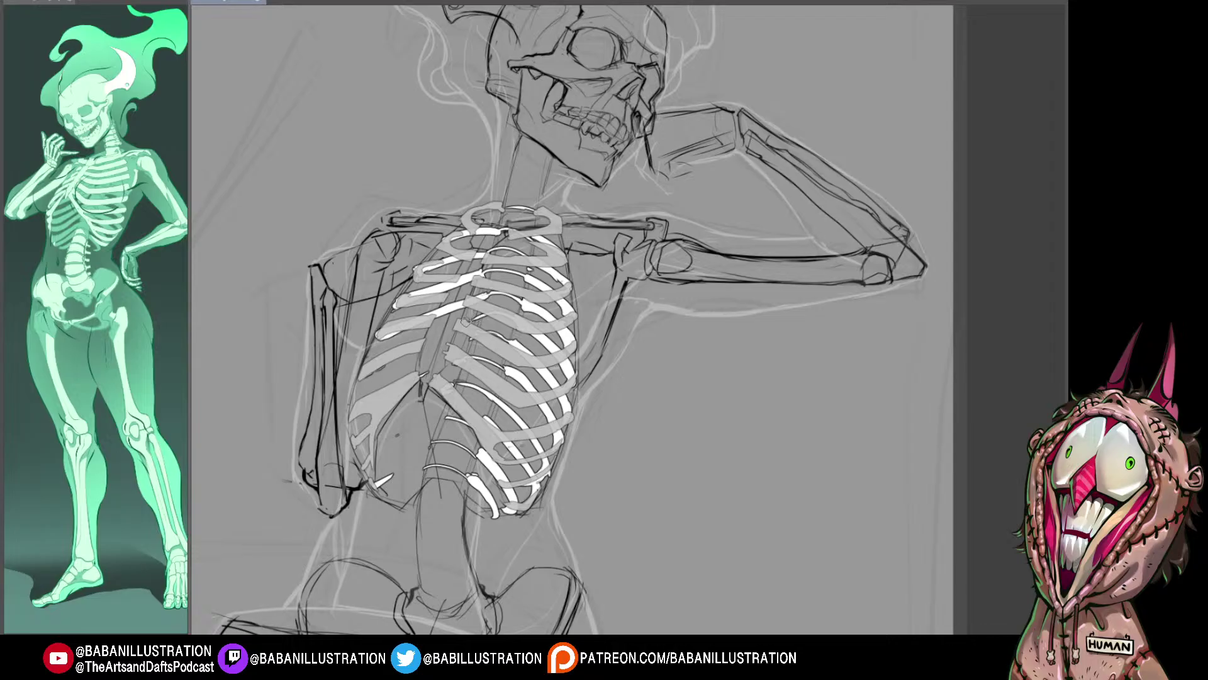
# Step: Repaint the back rib beside the middle of the sternum on the lowered-arm side as a long stroke sloping down to the outer edge
pyautogui.moveTo(466, 322); pyautogui.dragTo(424, 342)
pyautogui.hotkey('ctrl', 'z')
pyautogui.moveTo(423, 345)
pyautogui.mouseDown()
pyautogui.moveTo(469, 322)
pyautogui.moveTo(367, 370)
pyautogui.moveTo(467, 321)
pyautogui.mouseUp()
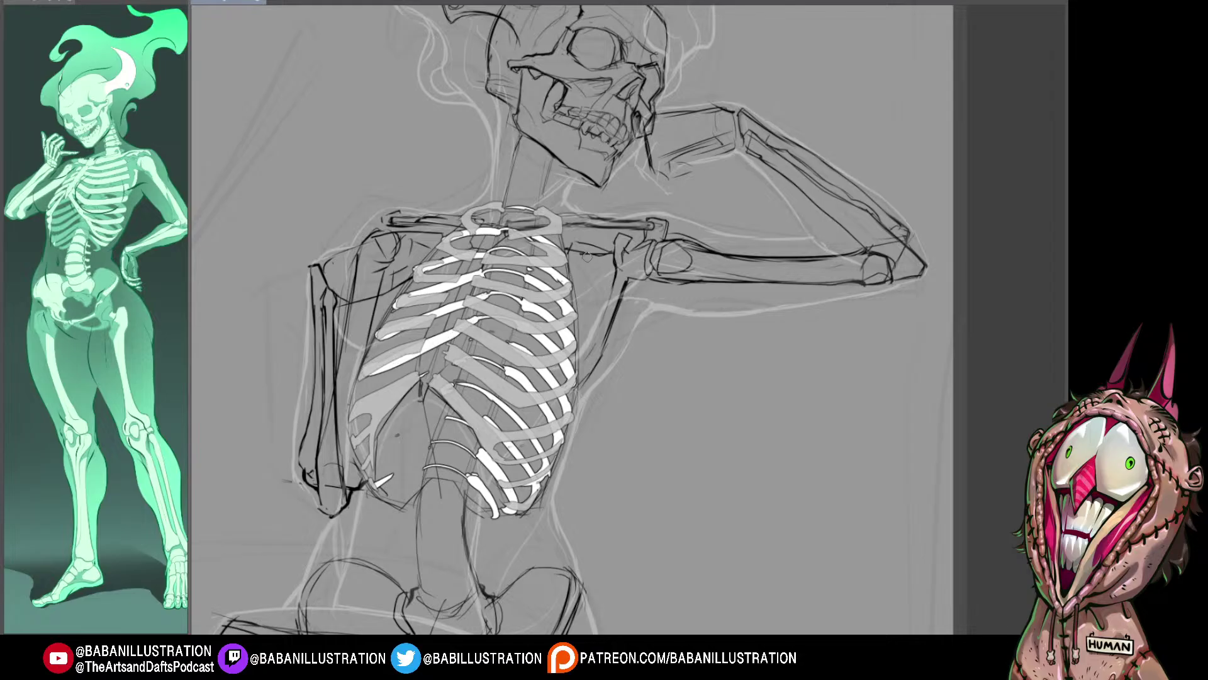
pyautogui.hotkey('ctrl', 'z')
pyautogui.hotkey('ctrl', 'z')
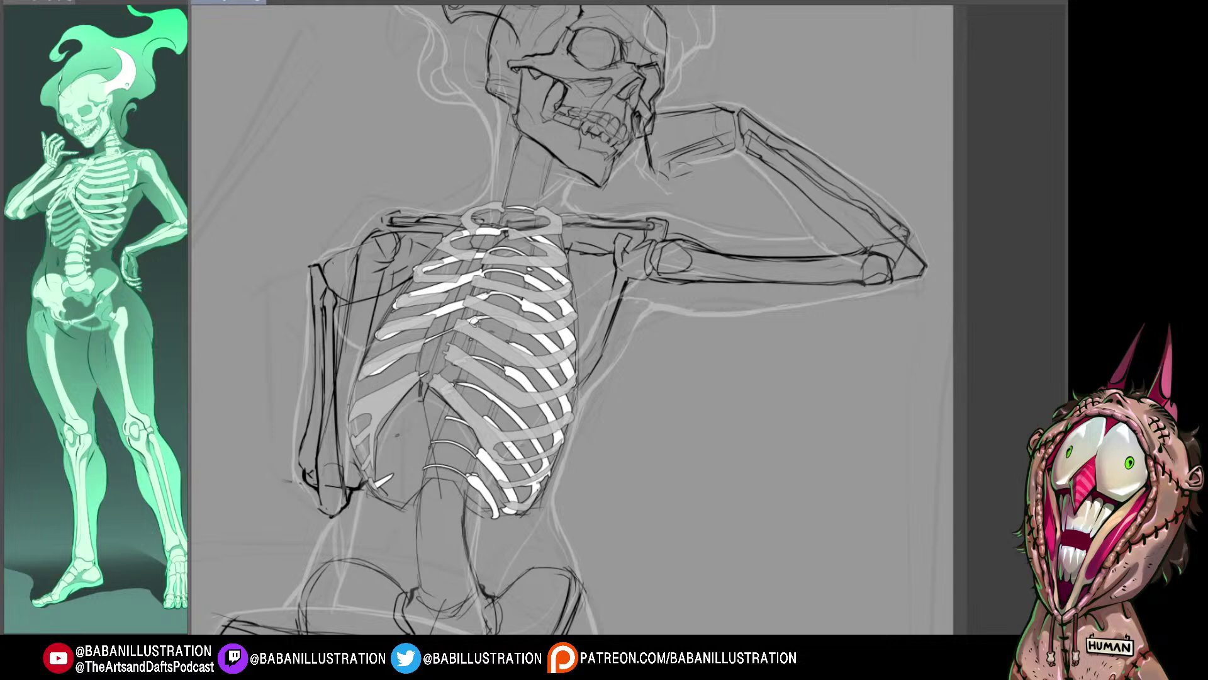
pyautogui.moveTo(445, 329)
pyautogui.mouseDown()
pyautogui.moveTo(401, 350)
pyautogui.moveTo(490, 313)
pyautogui.mouseUp()
pyautogui.hotkey('ctrl', 'z')
pyautogui.moveTo(410, 346); pyautogui.dragTo(353, 373)
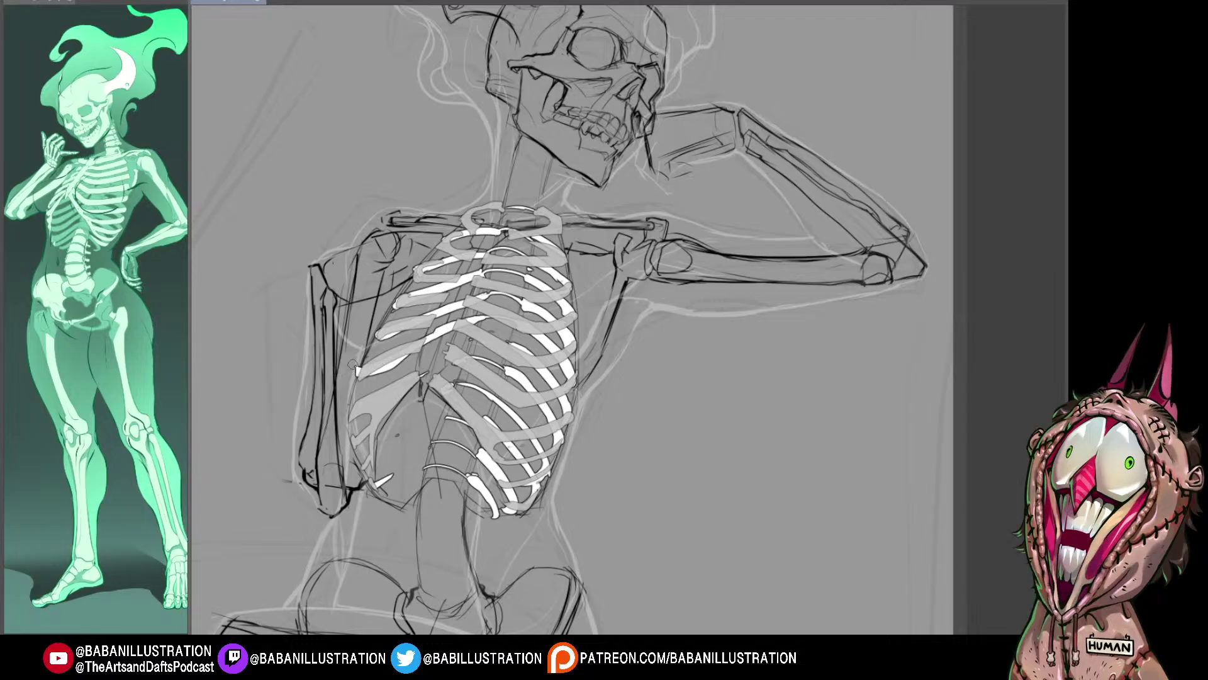
pyautogui.moveTo(416, 344); pyautogui.dragTo(451, 332)
pyautogui.moveTo(371, 378)
pyautogui.mouseDown()
pyautogui.moveTo(464, 328)
pyautogui.moveTo(386, 357)
pyautogui.mouseUp()
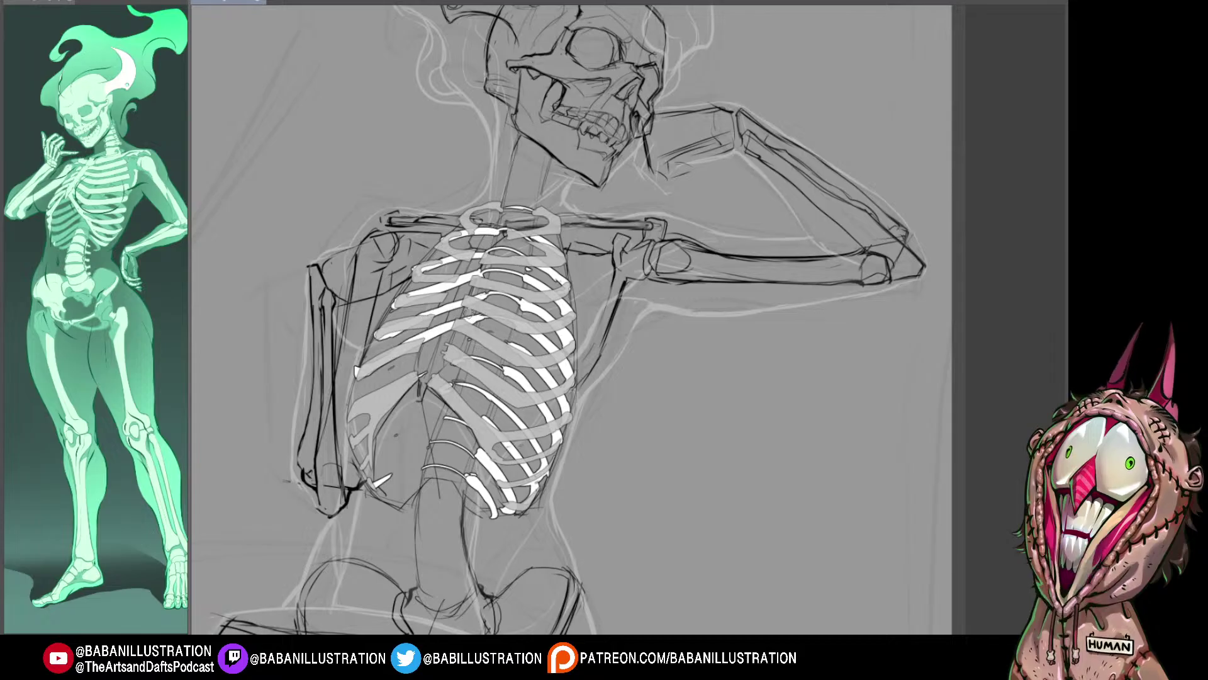
pyautogui.moveTo(475, 339); pyautogui.dragTo(468, 346)
pyautogui.moveTo(633, 326); pyautogui.dragTo(636, 323)
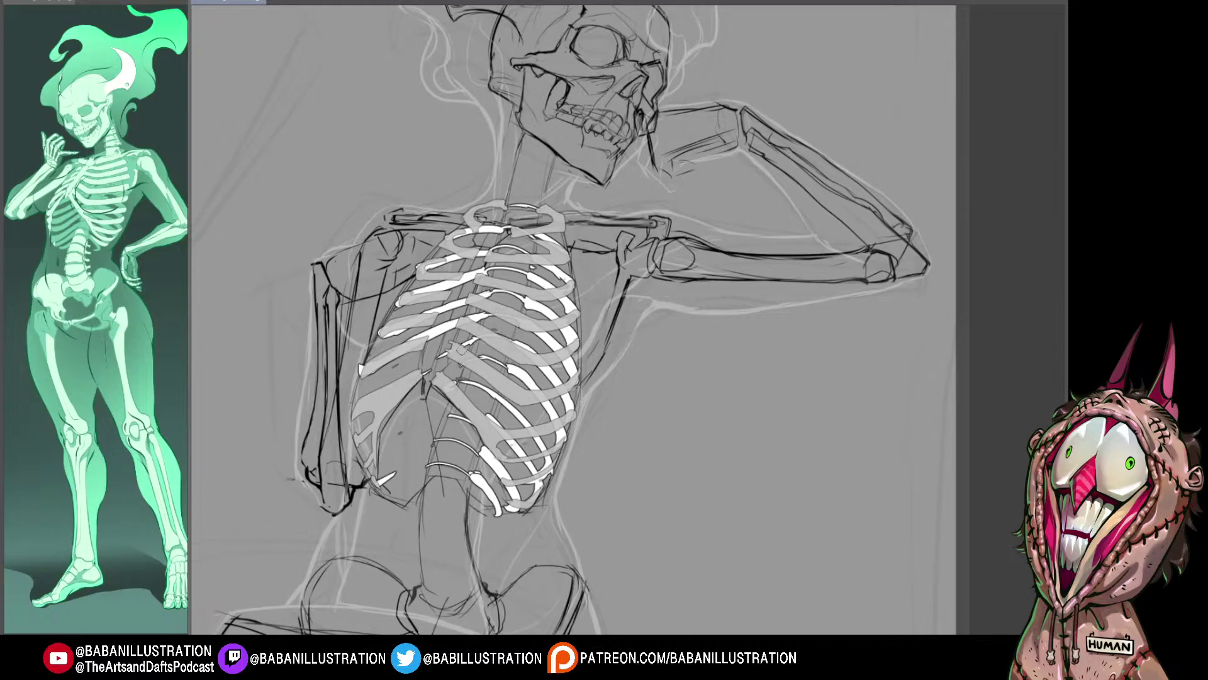
# Step: Paint the next back rib down on the lowered-arm side and a short rib end at the outer edge below it
pyautogui.moveTo(467, 340); pyautogui.dragTo(390, 380)
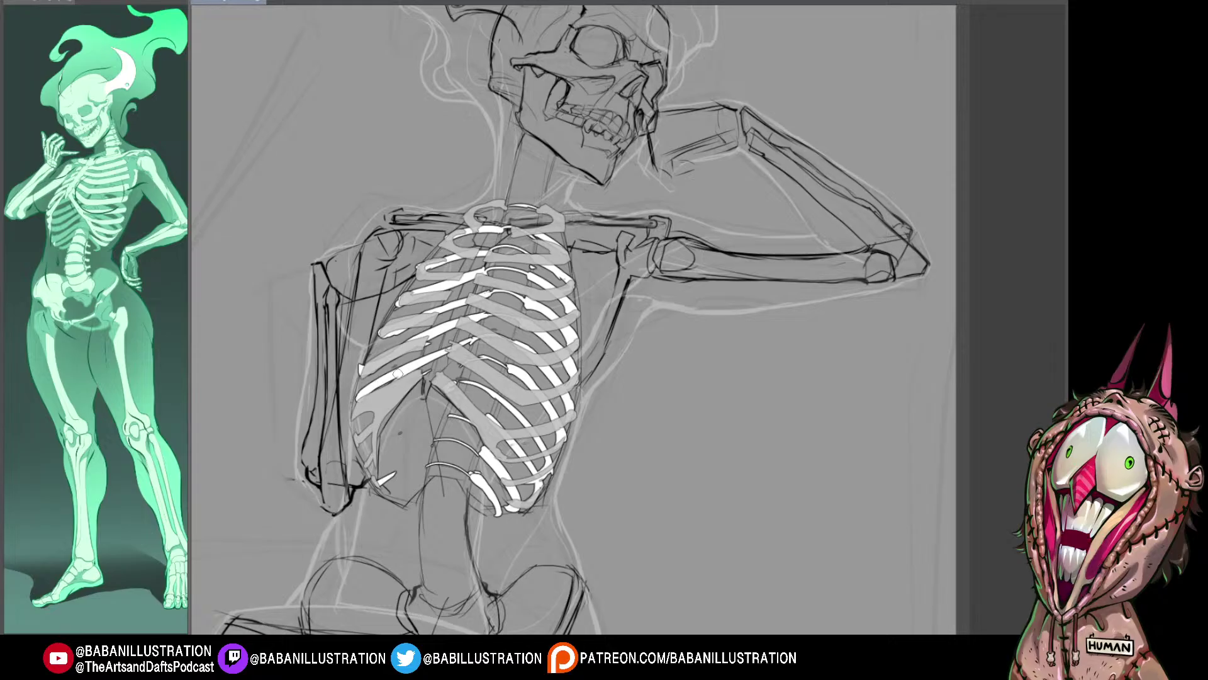
pyautogui.moveTo(360, 400)
pyautogui.mouseDown()
pyautogui.moveTo(470, 339)
pyautogui.moveTo(354, 401)
pyautogui.mouseUp()
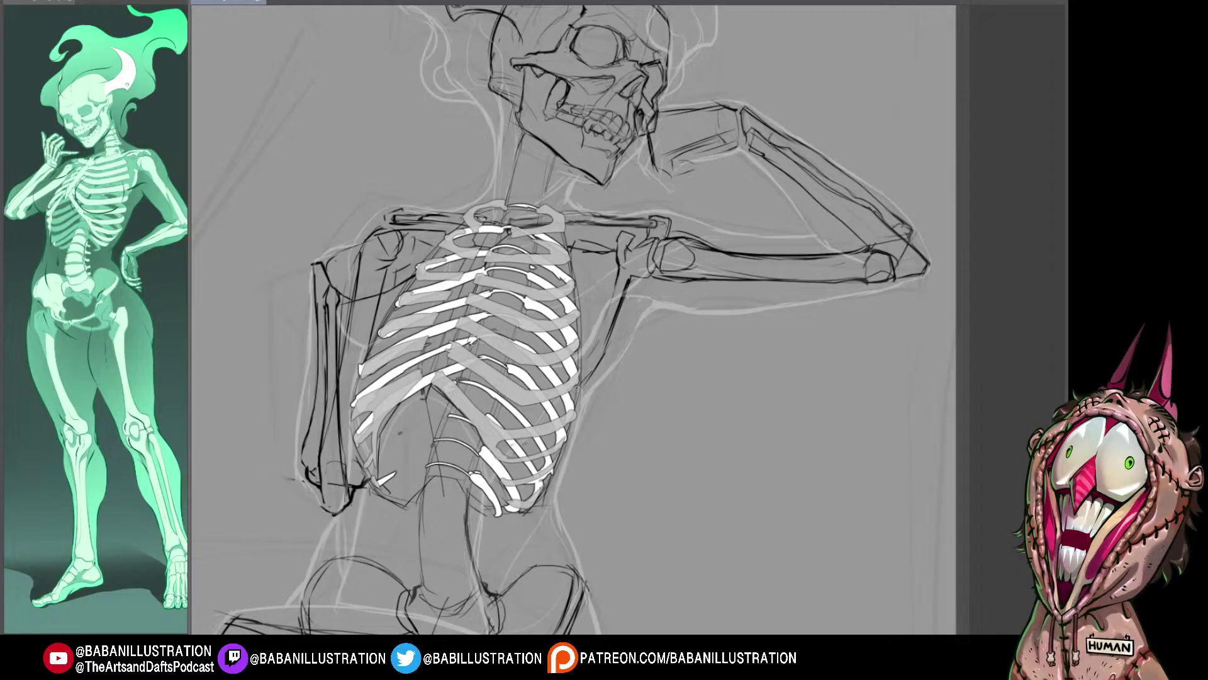
pyautogui.scroll(-1, 423, 408)
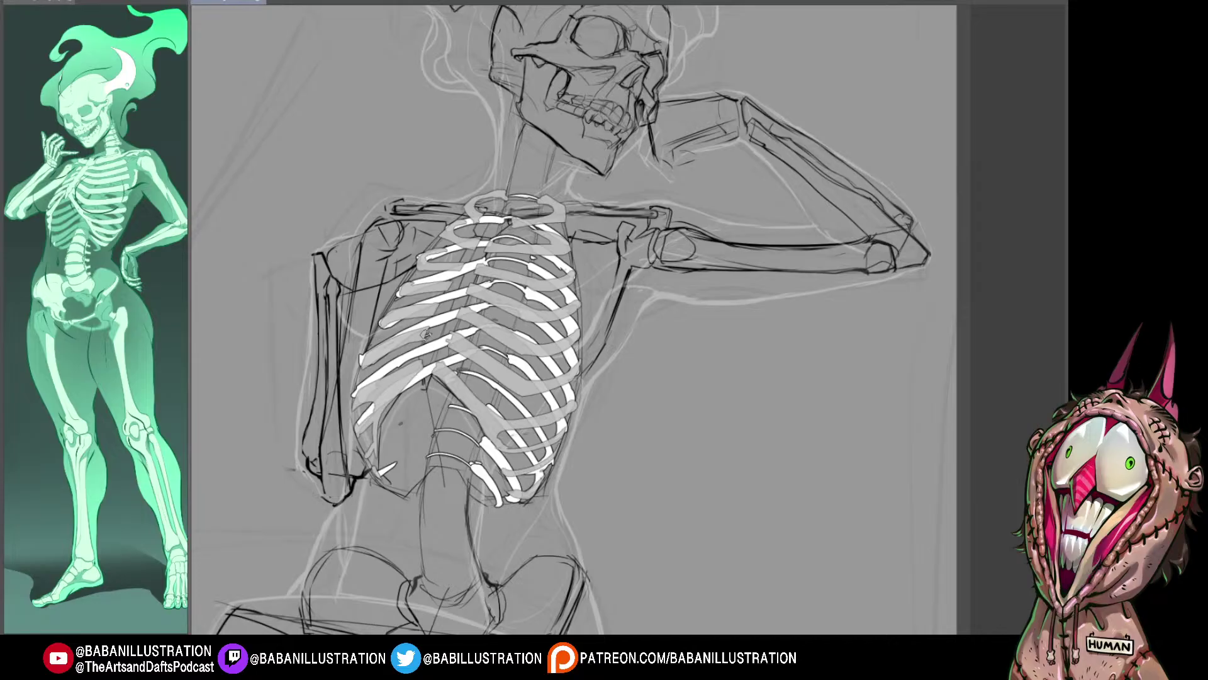
# Step: Repaint the lower back ribs as arcs over the spine below the sternum, widening toward both sides of the rib cage
pyautogui.moveTo(552, 399)
pyautogui.mouseDown()
pyautogui.moveTo(499, 397)
pyautogui.moveTo(537, 455)
pyautogui.mouseUp()
pyautogui.moveTo(489, 386); pyautogui.dragTo(537, 450)
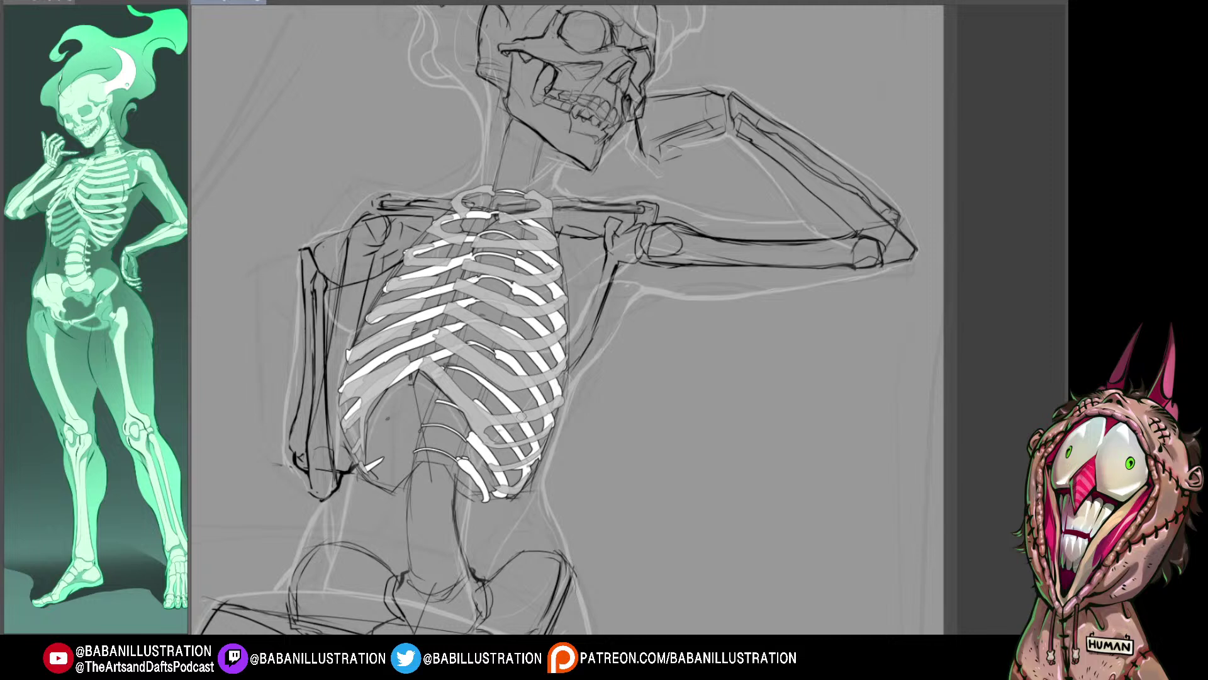
pyautogui.moveTo(485, 378); pyautogui.dragTo(543, 447)
pyautogui.hotkey('ctrl', 'z')
pyautogui.moveTo(488, 379)
pyautogui.mouseDown()
pyautogui.moveTo(539, 448)
pyautogui.moveTo(551, 445)
pyautogui.mouseUp()
pyautogui.moveTo(639, 323); pyautogui.dragTo(643, 320)
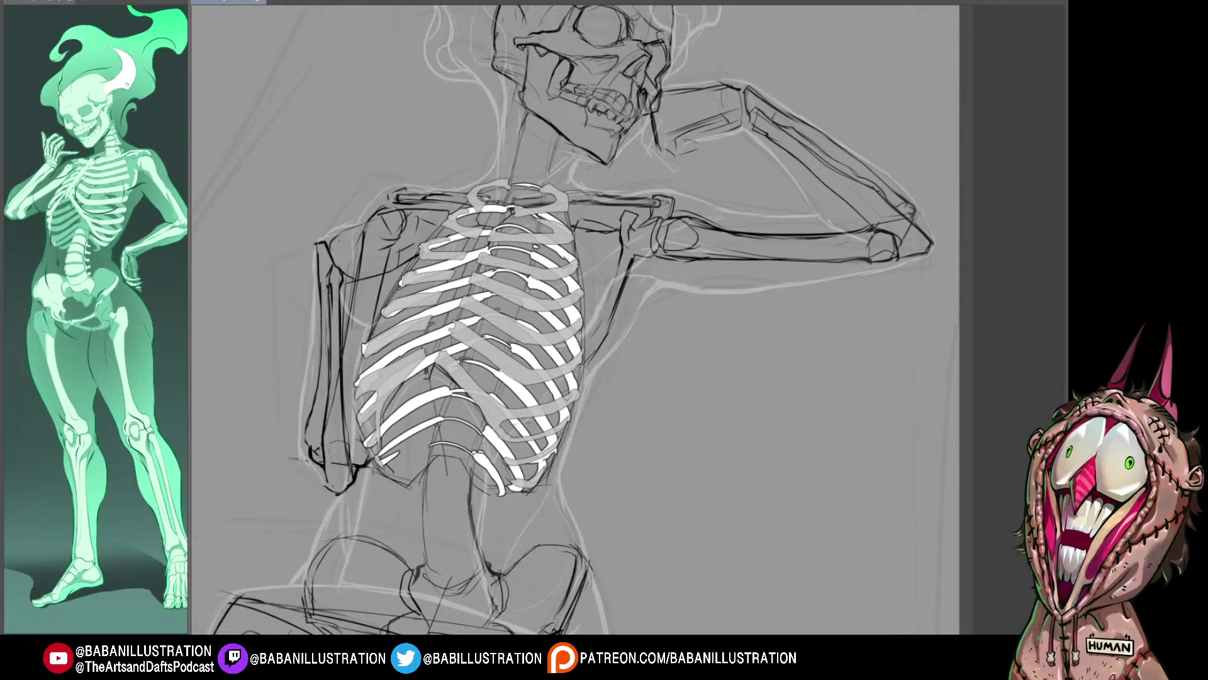
# Step: Paint the lowest back ribs across the spine, with a short tip on the lowered-arm side and thicker tips sloping outward on the raised-arm side
pyautogui.moveTo(430, 445); pyautogui.dragTo(396, 476)
pyautogui.moveTo(425, 471); pyautogui.dragTo(401, 484)
pyautogui.hotkey('ctrl', 'z')
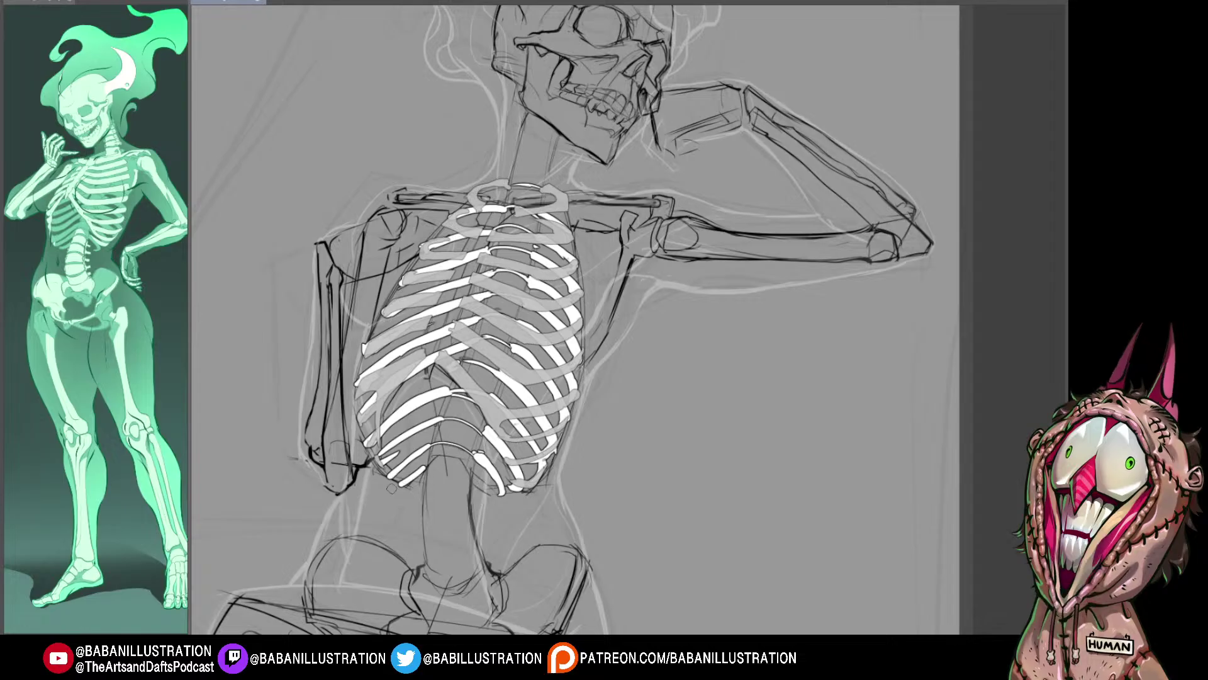
pyautogui.hotkey('ctrl', 'z')
pyautogui.hotkey('ctrl', 'z')
pyautogui.moveTo(421, 477)
pyautogui.mouseDown()
pyautogui.moveTo(464, 478)
pyautogui.moveTo(495, 501)
pyautogui.mouseUp()
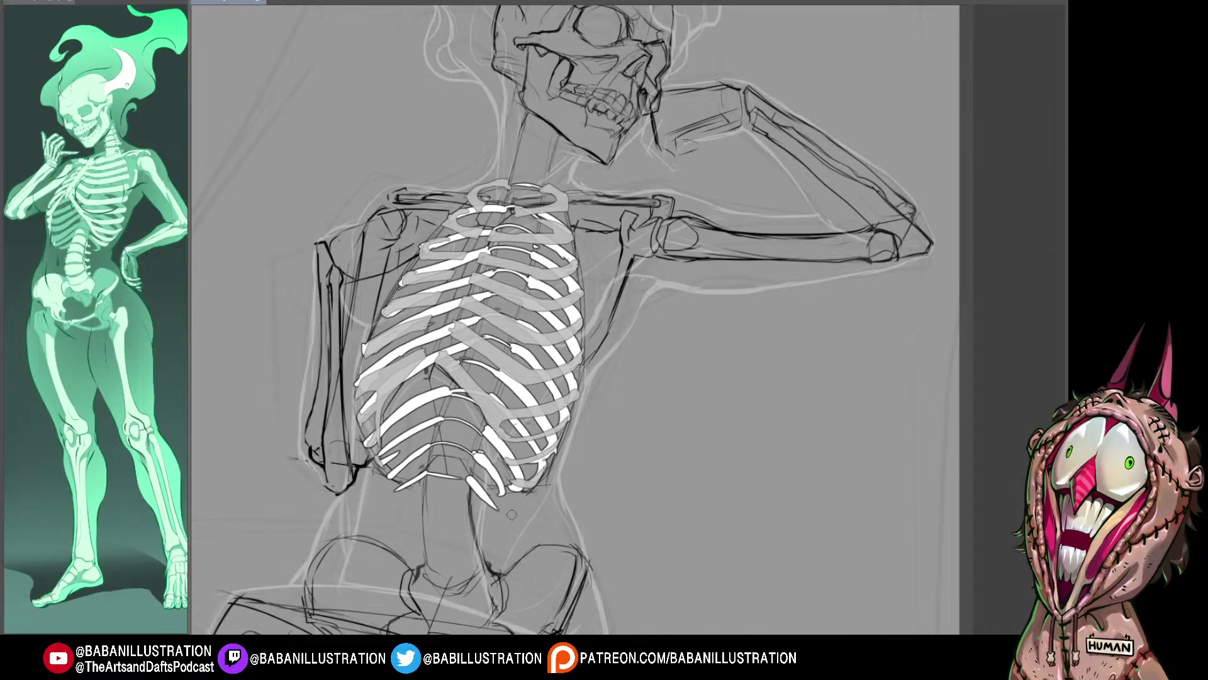
pyautogui.moveTo(471, 482); pyautogui.dragTo(498, 511)
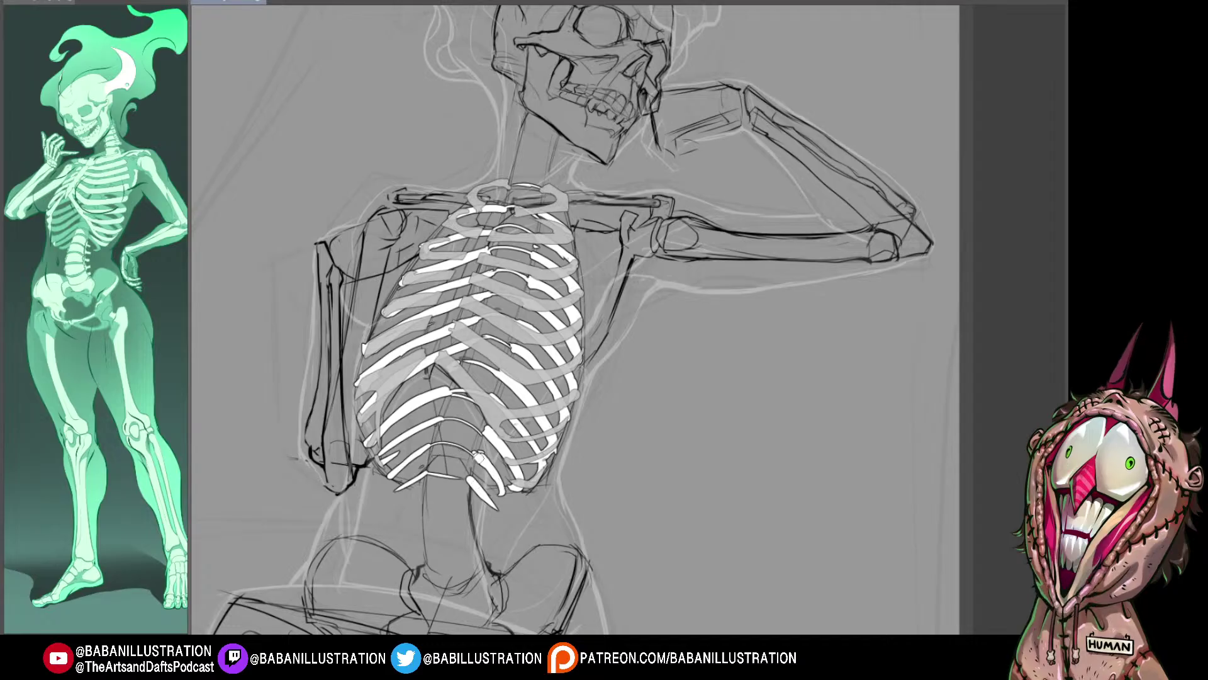
pyautogui.moveTo(479, 458); pyautogui.dragTo(507, 497)
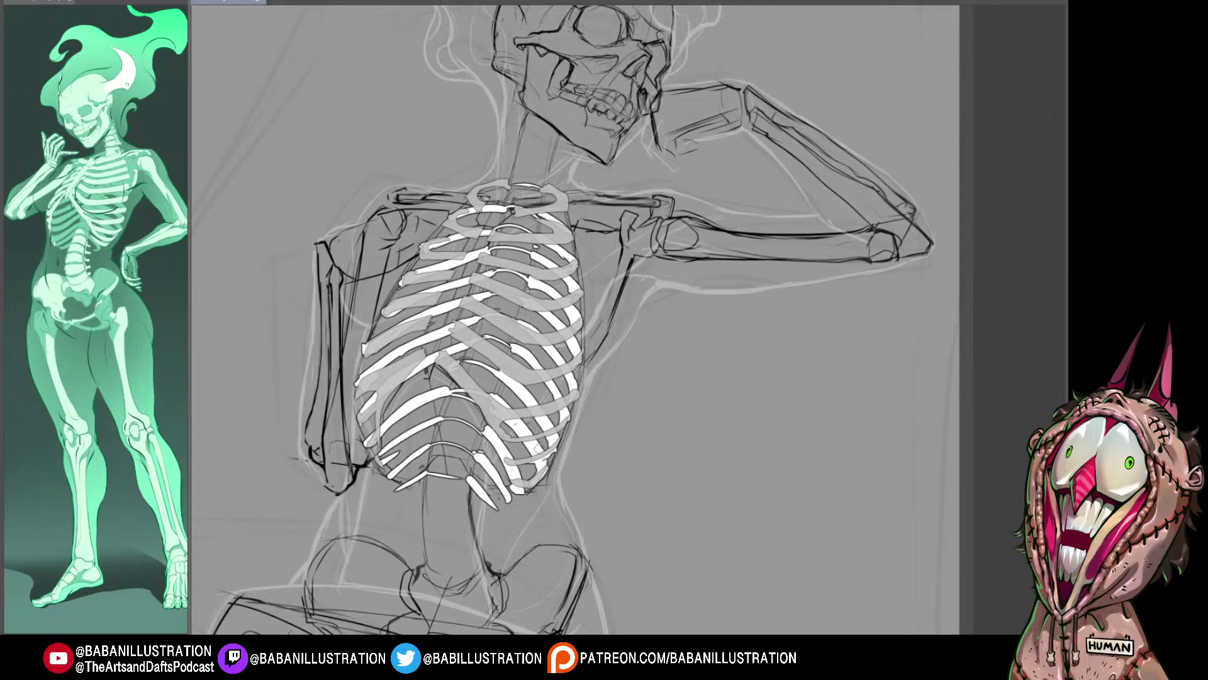
# Step: Erase the thin inner back-rib segments beside the sternum on the raised-arm side and redraw them as clean curves
pyautogui.moveTo(469, 334); pyautogui.dragTo(482, 356)
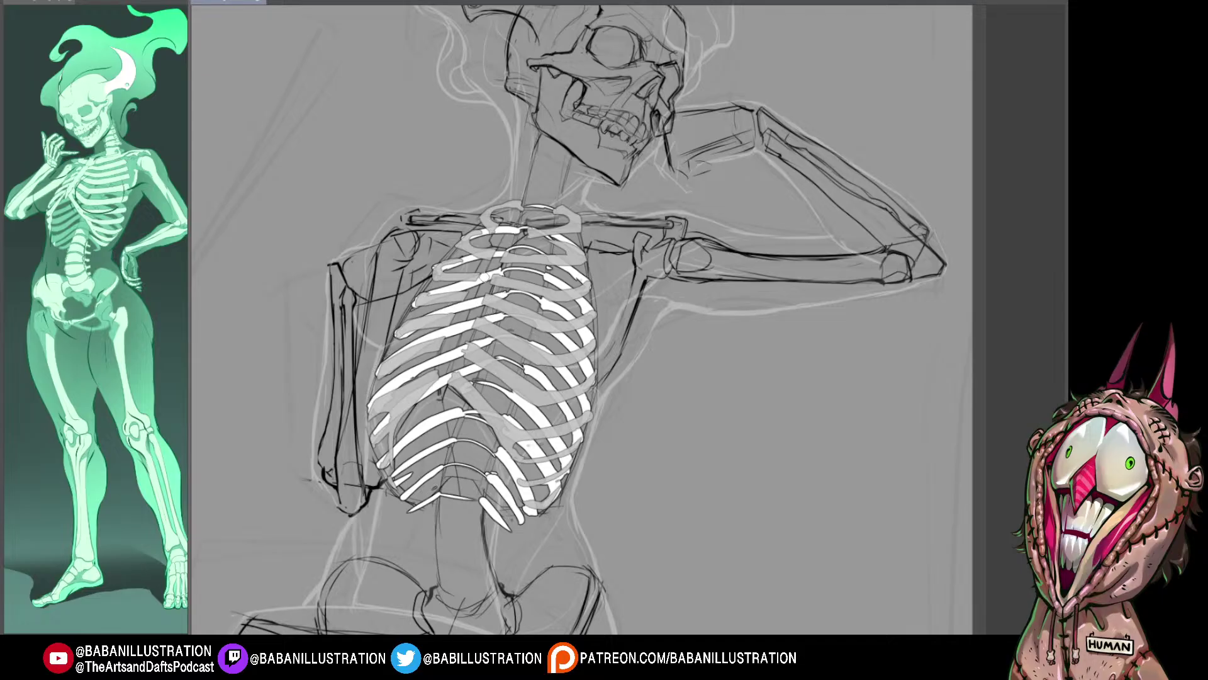
pyautogui.moveTo(500, 253)
pyautogui.mouseDown()
pyautogui.moveTo(493, 239)
pyautogui.moveTo(451, 249)
pyautogui.moveTo(491, 239)
pyautogui.mouseUp()
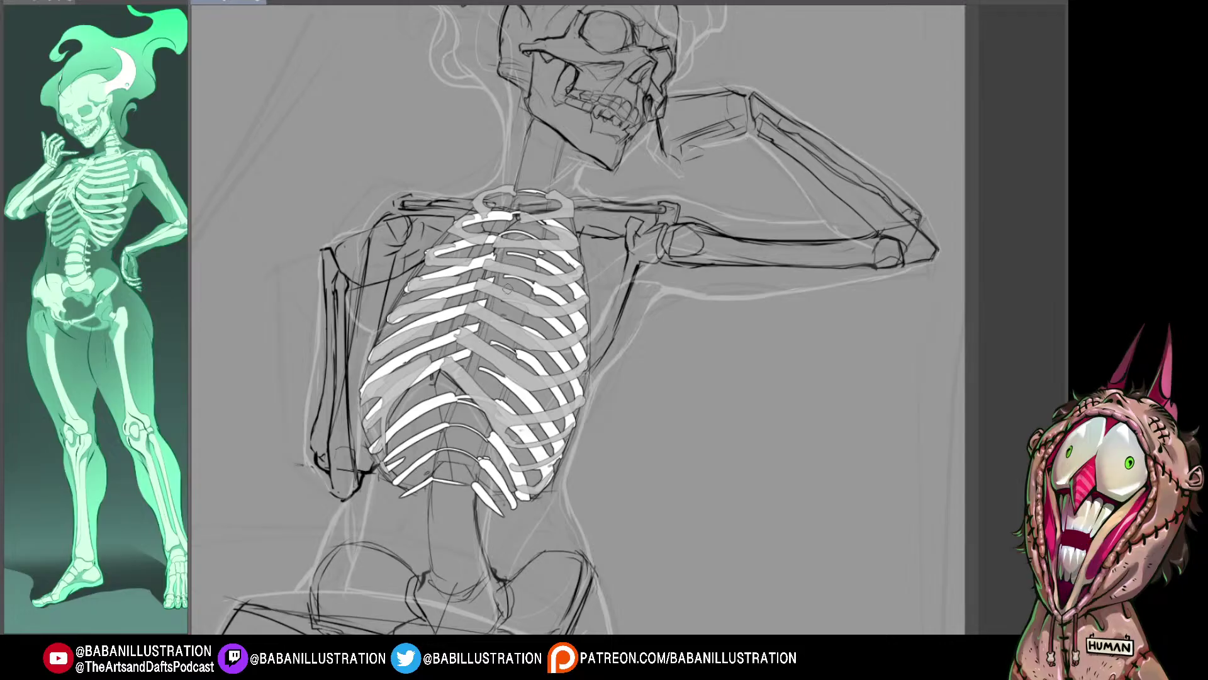
pyautogui.moveTo(512, 253)
pyautogui.mouseDown()
pyautogui.moveTo(532, 257)
pyautogui.moveTo(530, 284)
pyautogui.mouseUp()
pyautogui.moveTo(500, 344); pyautogui.dragTo(511, 349)
pyautogui.moveTo(488, 372); pyautogui.dragTo(497, 379)
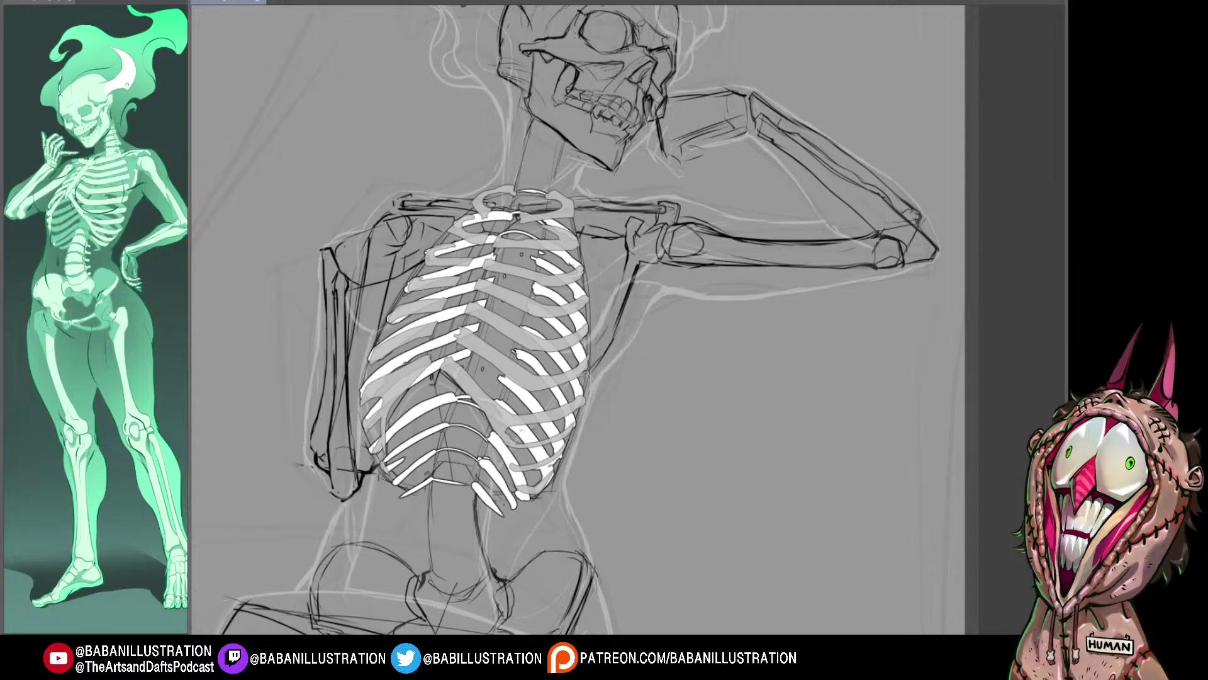
pyautogui.moveTo(587, 350); pyautogui.dragTo(513, 352)
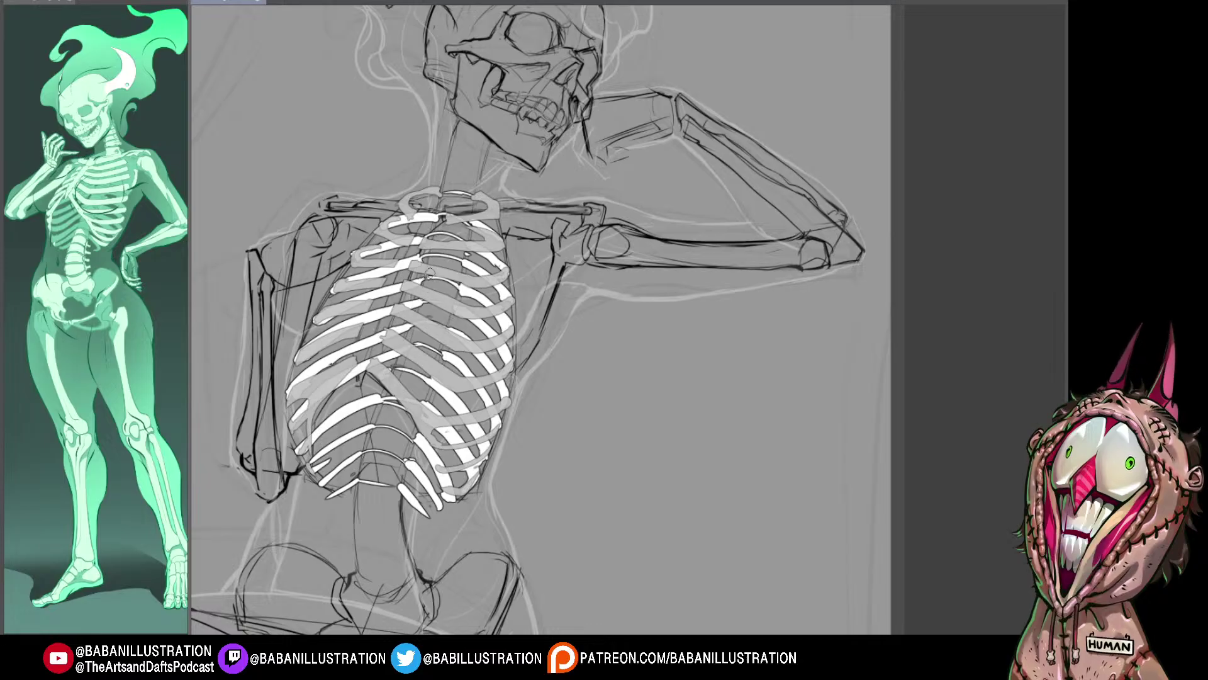
# Step: Tone the back ribs down to a light grey behind the white front ribs
pyautogui.moveTo(567, 452); pyautogui.dragTo(575, 451)
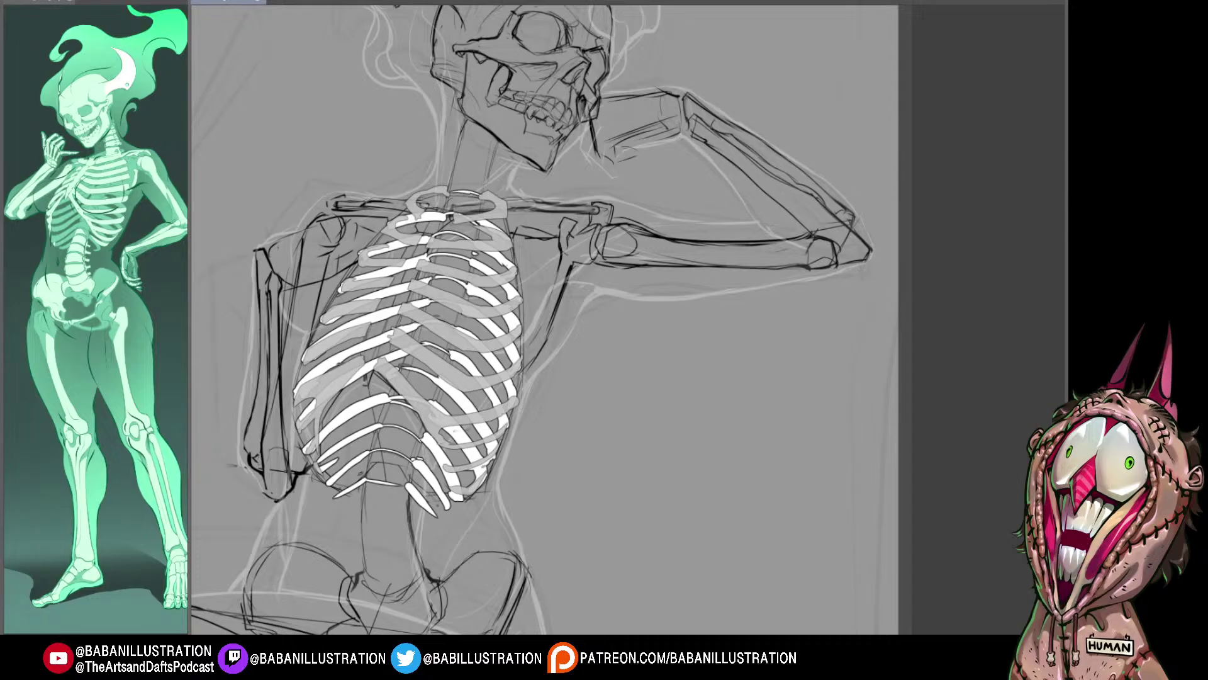
pyautogui.moveTo(631, 476); pyautogui.dragTo(621, 433)
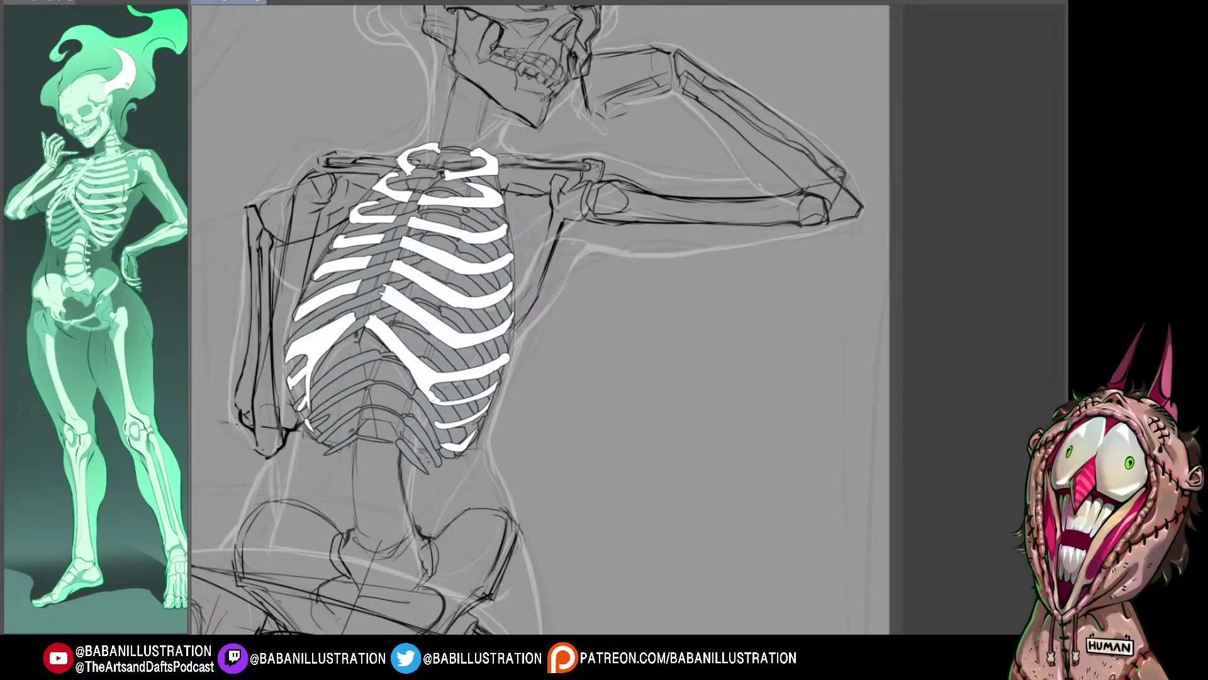
pyautogui.click(445, 323)
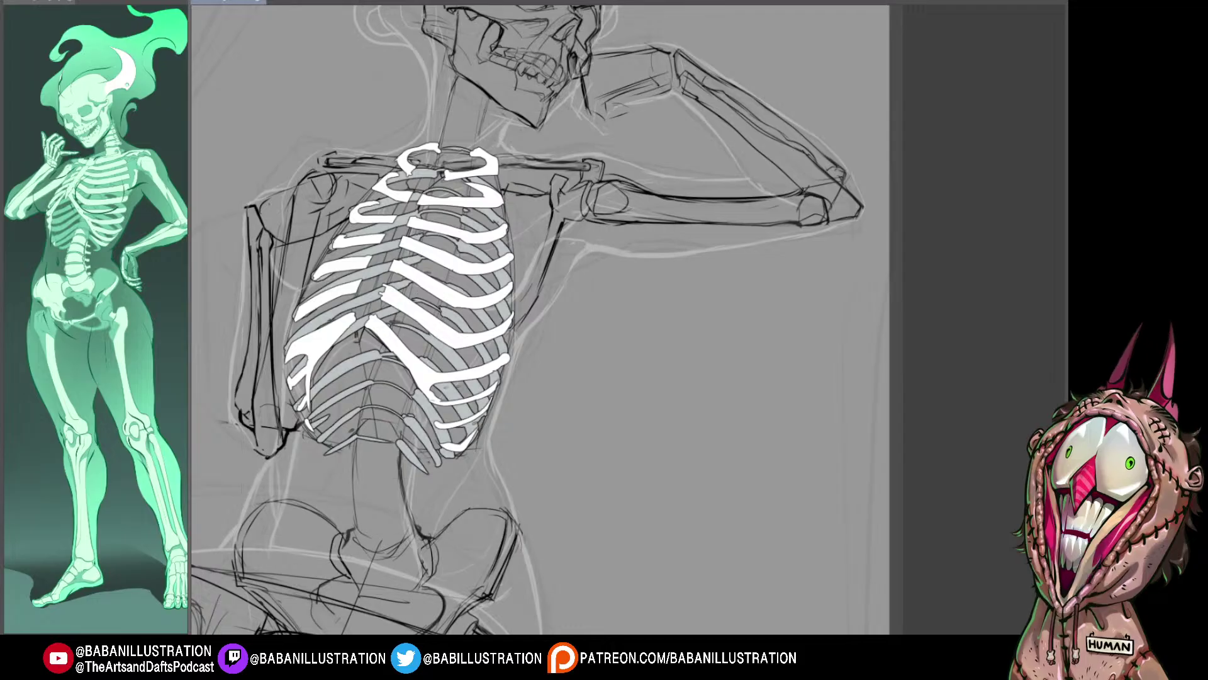
pyautogui.moveTo(541, 318); pyautogui.dragTo(570, 322)
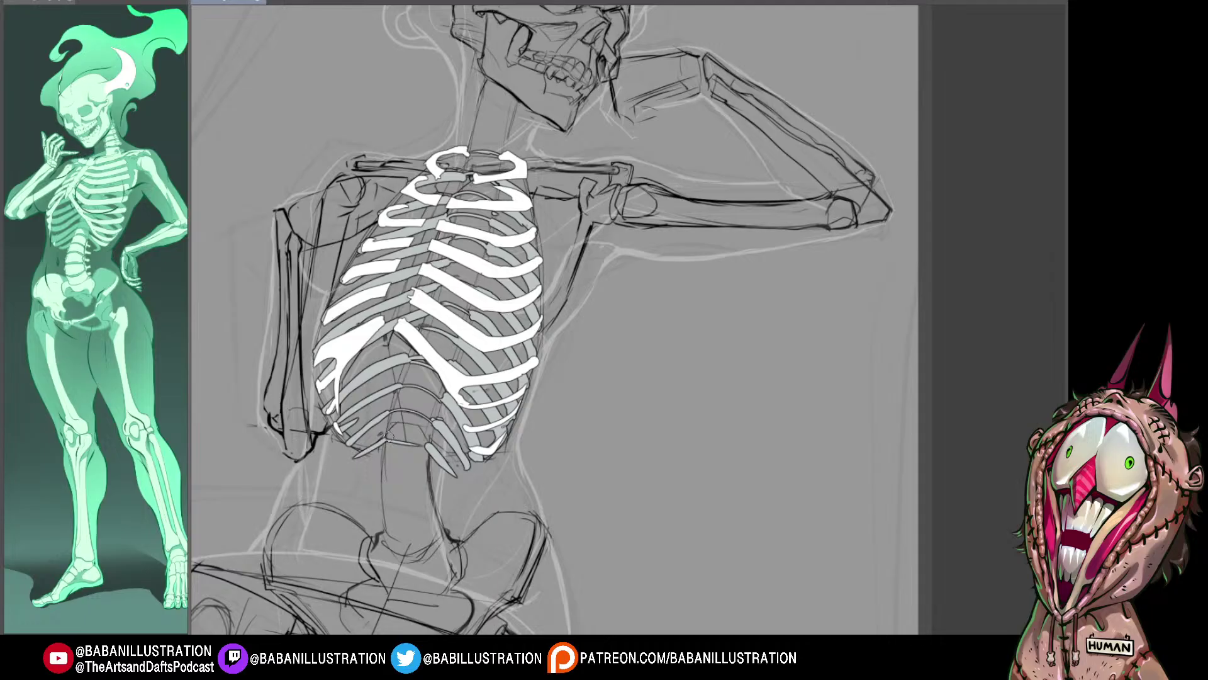
# Step: Block in the lumbar spine as light-grey rounded vertebrae stacked from beneath the rib cage down to the pelvis
pyautogui.moveTo(386, 450)
pyautogui.mouseDown()
pyautogui.moveTo(425, 452)
pyautogui.moveTo(385, 451)
pyautogui.moveTo(386, 463)
pyautogui.moveTo(426, 461)
pyautogui.moveTo(383, 472)
pyautogui.moveTo(427, 482)
pyautogui.moveTo(383, 472)
pyautogui.moveTo(433, 498)
pyautogui.moveTo(397, 515)
pyautogui.moveTo(434, 522)
pyautogui.mouseUp()
pyautogui.hotkey('ctrl', 'z')
pyautogui.moveTo(439, 524)
pyautogui.mouseDown()
pyautogui.moveTo(416, 539)
pyautogui.moveTo(382, 535)
pyautogui.moveTo(440, 536)
pyautogui.mouseUp()
pyautogui.moveTo(554, 417); pyautogui.dragTo(545, 385)
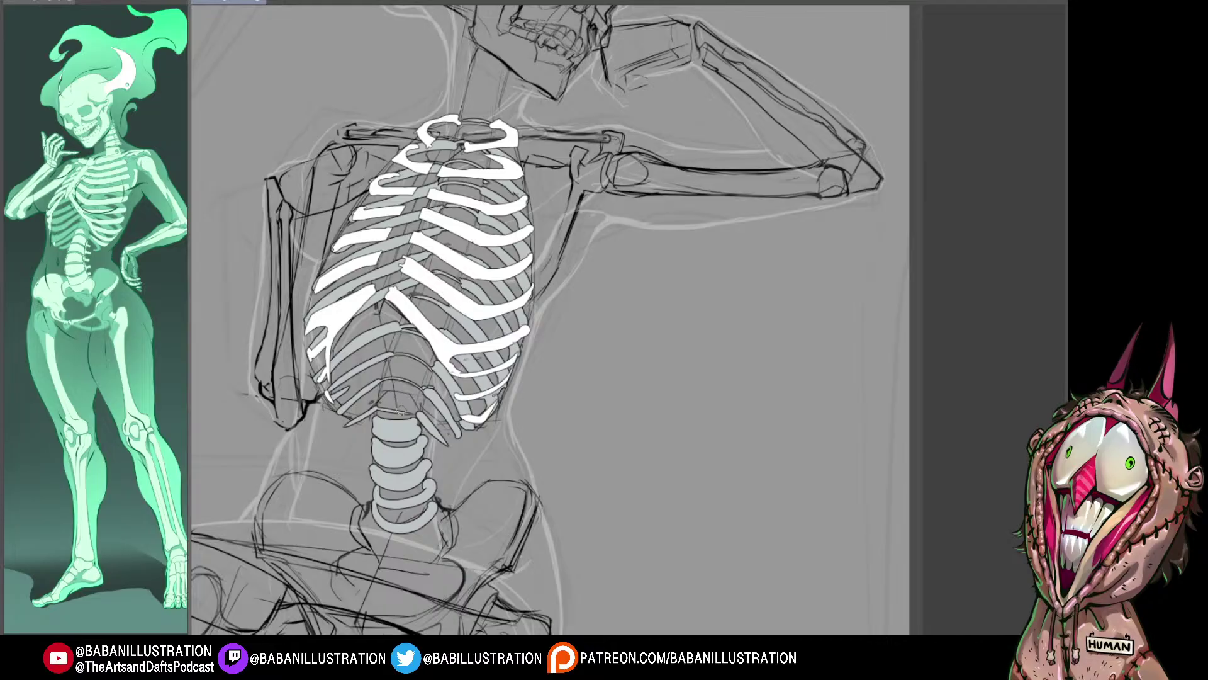
# Step: Reshape the lumbar vertebrae into closely stacked blocks with thin curved gaps, filling out the lowest one inside the pelvis
pyautogui.moveTo(381, 423); pyautogui.dragTo(405, 422)
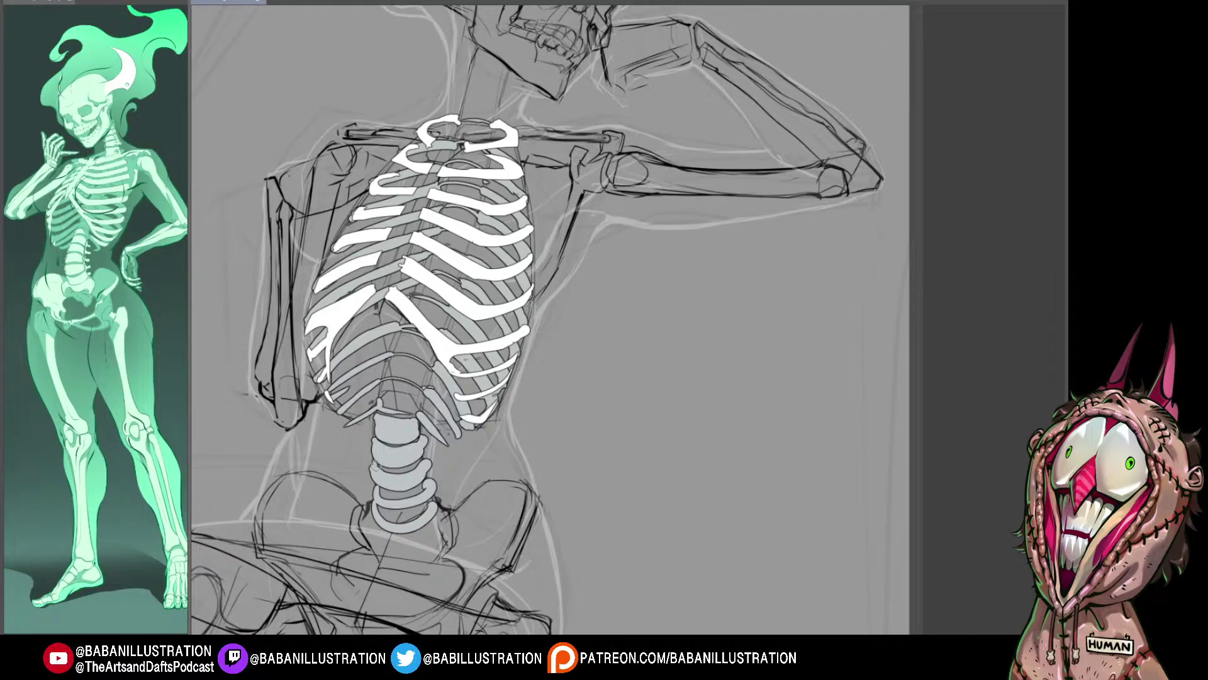
pyautogui.moveTo(377, 464); pyautogui.dragTo(423, 461)
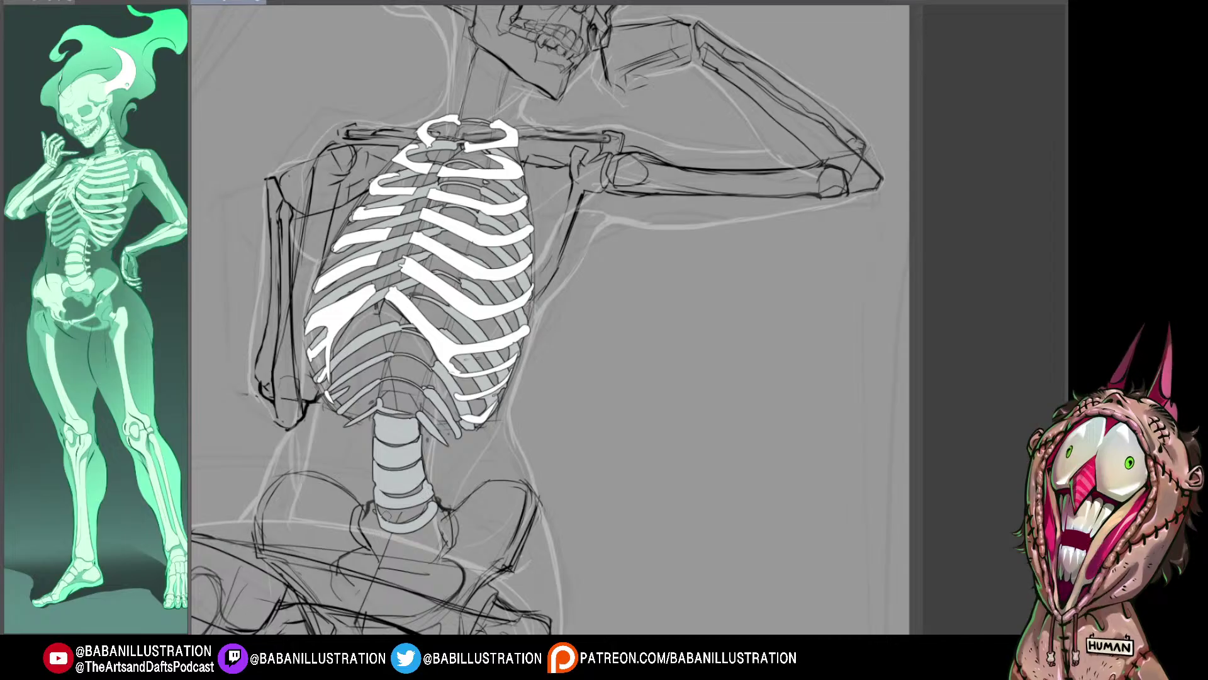
pyautogui.moveTo(375, 507)
pyautogui.mouseDown()
pyautogui.moveTo(419, 515)
pyautogui.moveTo(374, 492)
pyautogui.moveTo(404, 511)
pyautogui.moveTo(426, 494)
pyautogui.moveTo(392, 506)
pyautogui.moveTo(378, 498)
pyautogui.moveTo(401, 515)
pyautogui.moveTo(429, 490)
pyautogui.moveTo(429, 468)
pyautogui.moveTo(435, 499)
pyautogui.moveTo(454, 476)
pyautogui.moveTo(415, 477)
pyautogui.moveTo(376, 506)
pyautogui.moveTo(383, 525)
pyautogui.moveTo(405, 520)
pyautogui.moveTo(372, 504)
pyautogui.moveTo(379, 526)
pyautogui.moveTo(411, 544)
pyautogui.moveTo(434, 515)
pyautogui.moveTo(405, 532)
pyautogui.moveTo(437, 529)
pyautogui.mouseUp()
pyautogui.hotkey('ctrl', 'z')
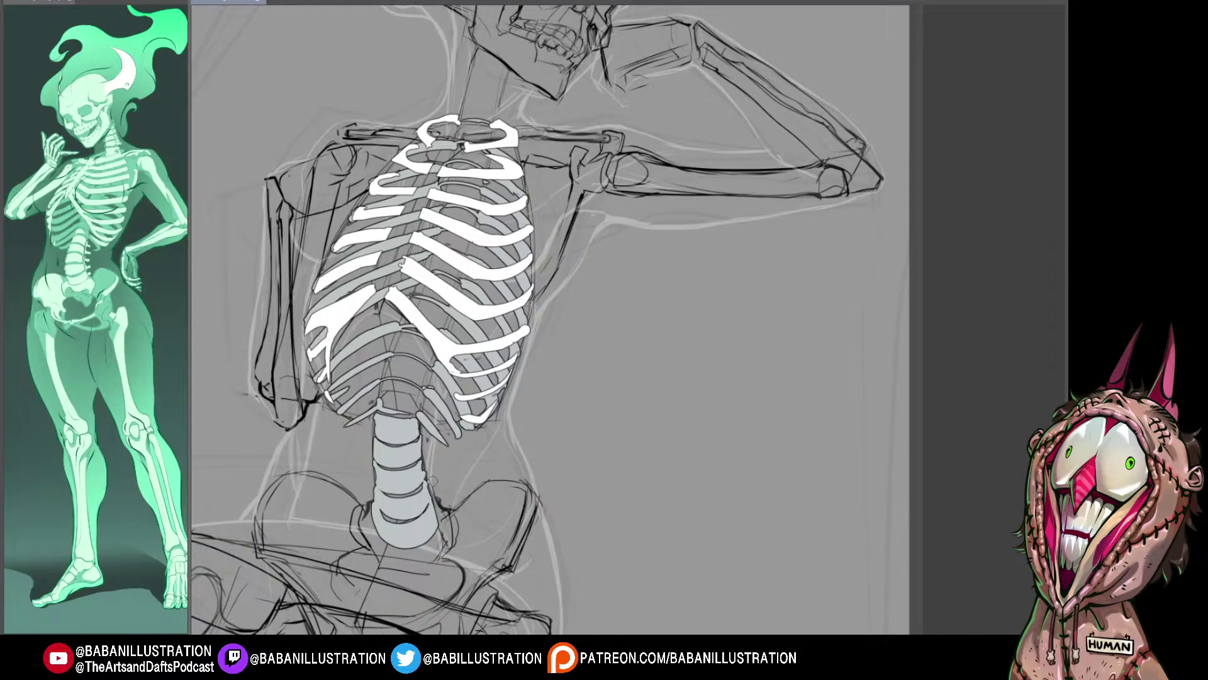
pyautogui.moveTo(441, 485); pyautogui.dragTo(446, 477)
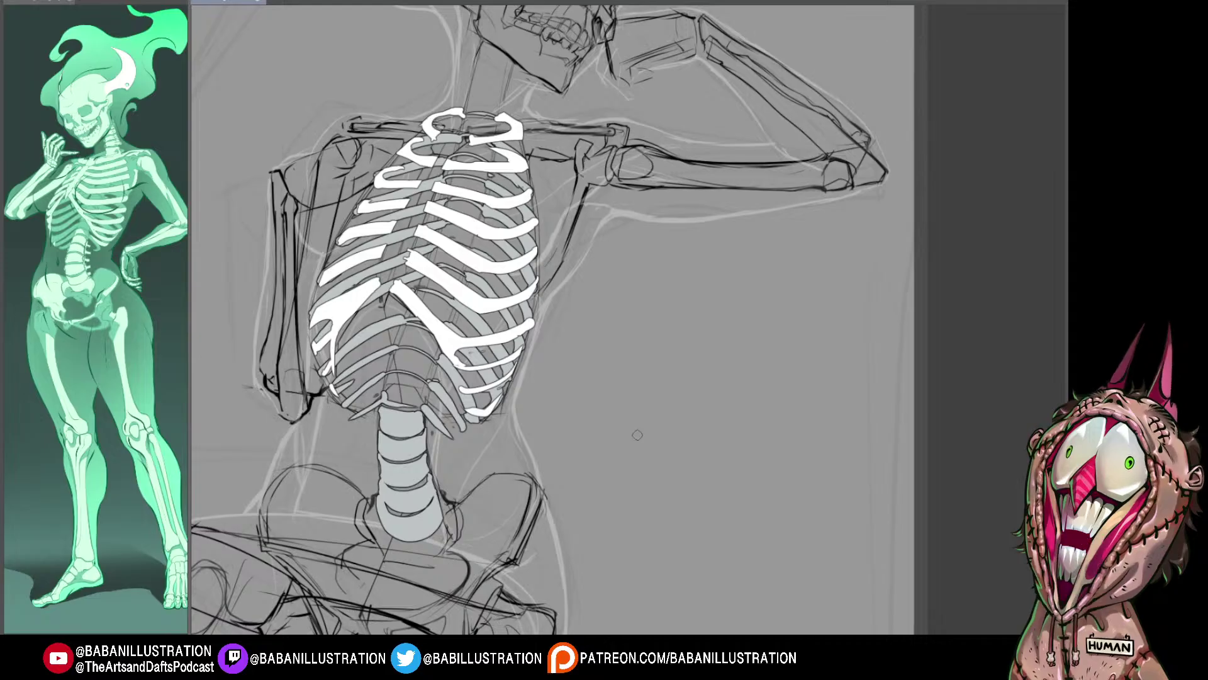
pyautogui.moveTo(516, 397); pyautogui.dragTo(523, 389)
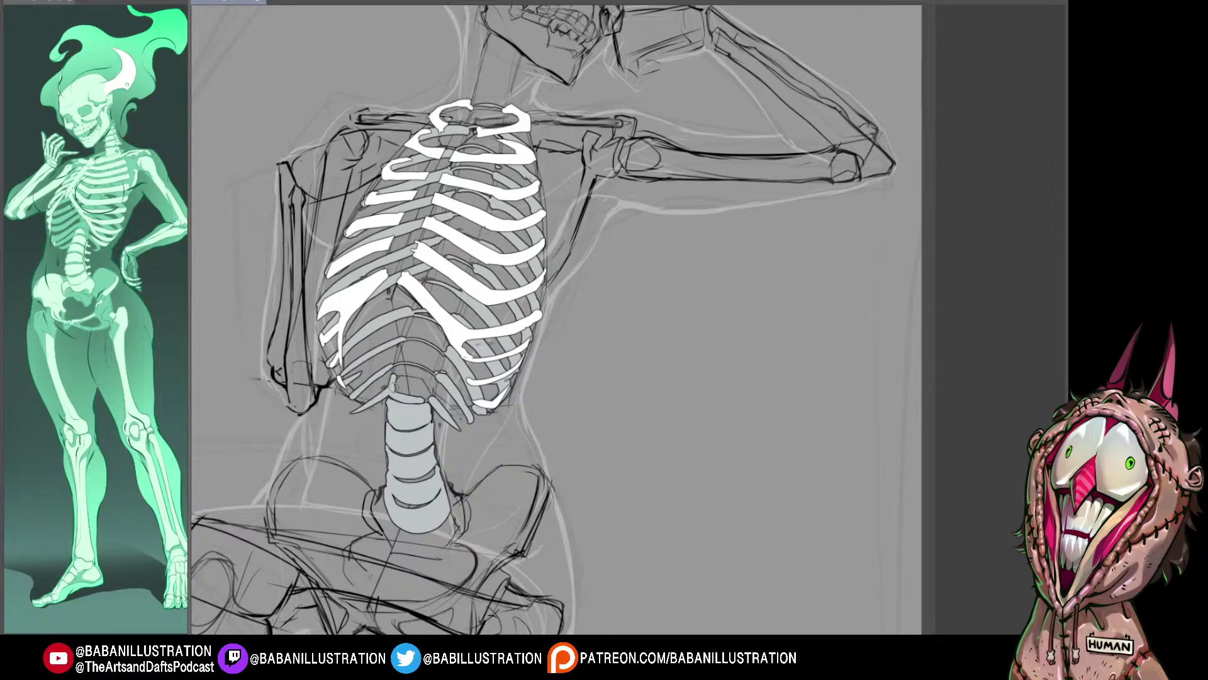
# Step: Paint another light-grey vertebra above the lumbar column, between the lowest back ribs, and touch up the column's side edges
pyautogui.moveTo(393, 378)
pyautogui.mouseDown()
pyautogui.moveTo(425, 389)
pyautogui.moveTo(416, 394)
pyautogui.moveTo(401, 383)
pyautogui.moveTo(423, 384)
pyautogui.moveTo(423, 395)
pyautogui.mouseUp()
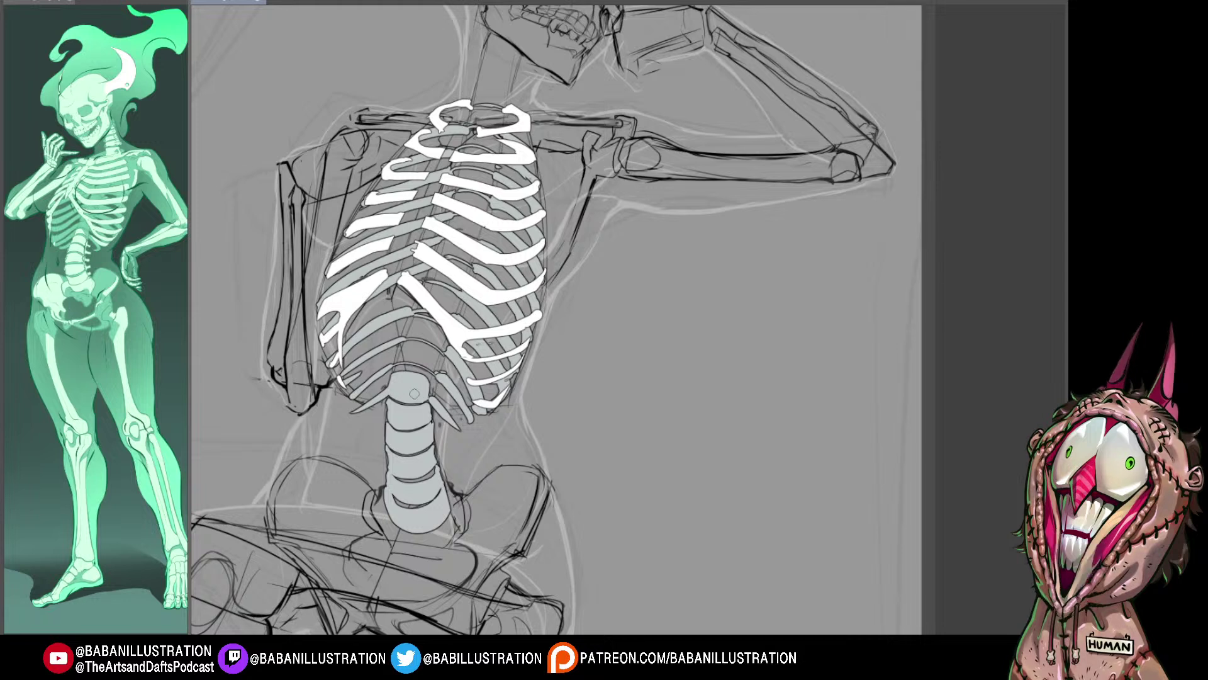
pyautogui.moveTo(390, 371); pyautogui.dragTo(435, 377)
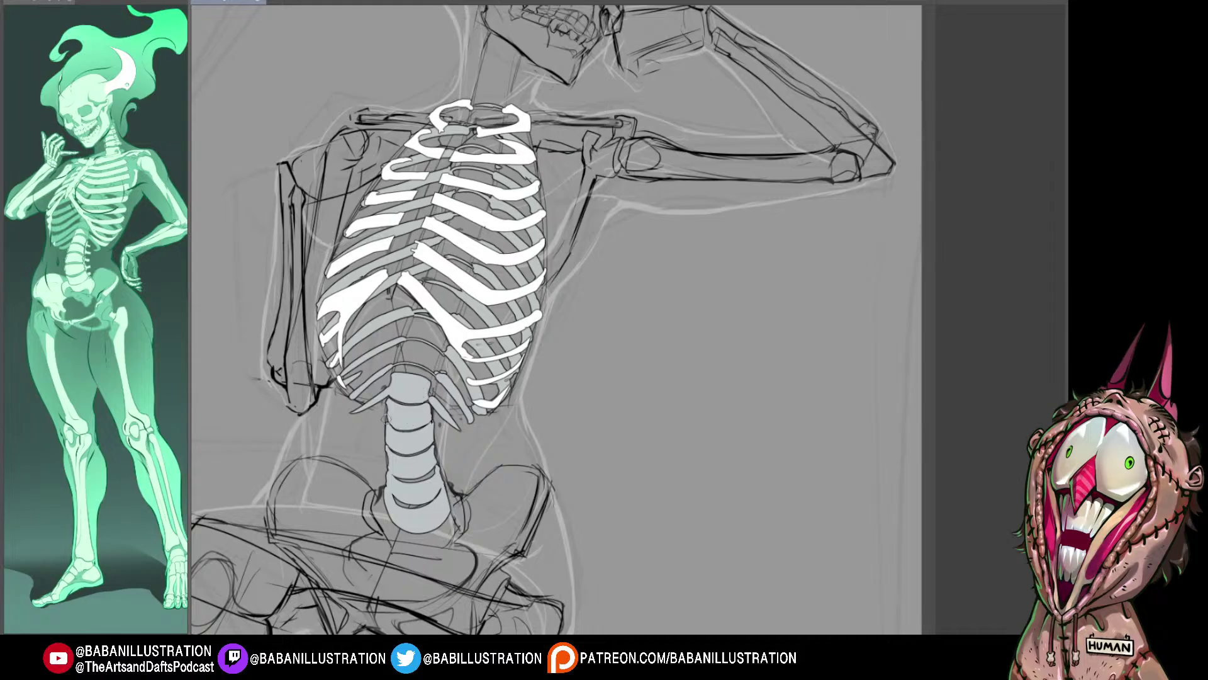
pyautogui.moveTo(391, 426)
pyautogui.mouseDown()
pyautogui.moveTo(425, 423)
pyautogui.moveTo(439, 443)
pyautogui.moveTo(387, 426)
pyautogui.mouseUp()
pyautogui.moveTo(432, 433); pyautogui.dragTo(434, 438)
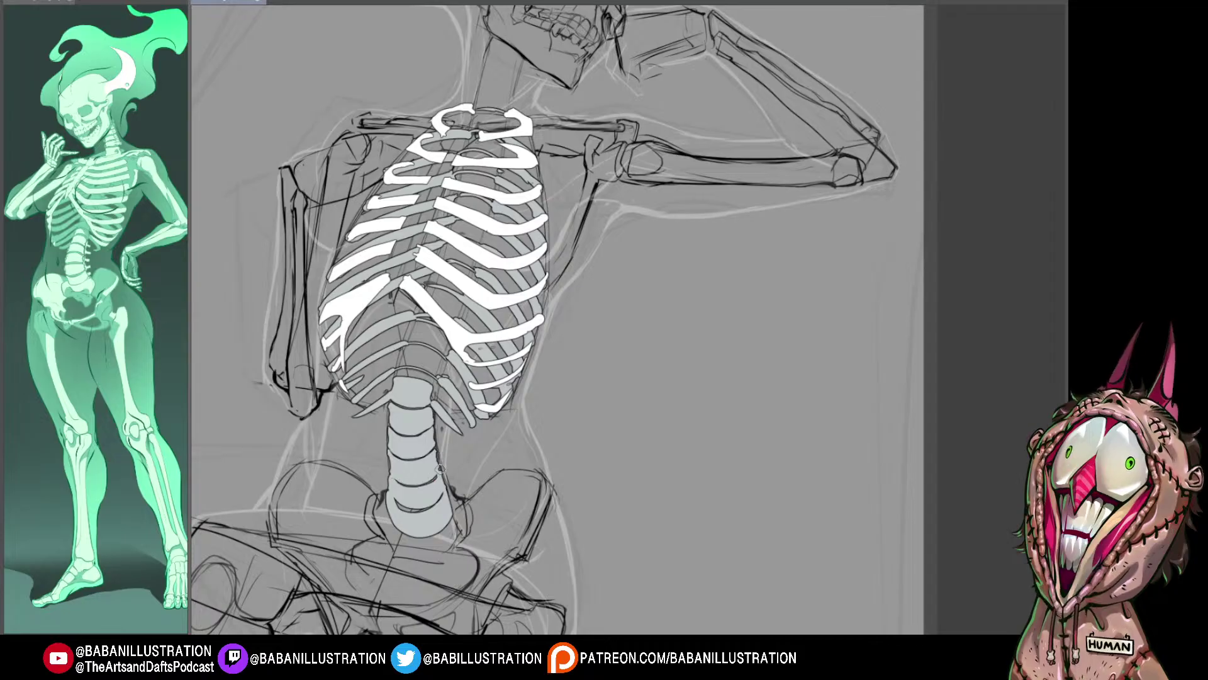
# Step: Refine the side contours of the lumbar vertebrae and redraw the curved gap above the lowest one
pyautogui.moveTo(440, 469); pyautogui.dragTo(442, 475)
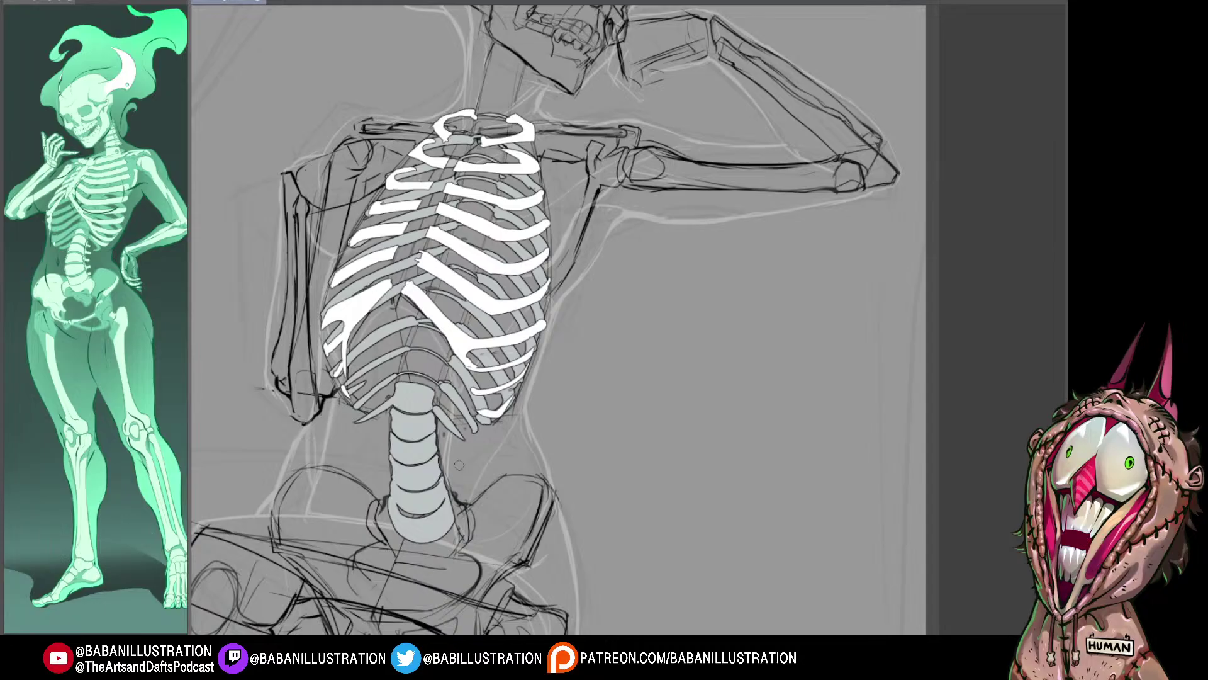
pyautogui.moveTo(459, 465); pyautogui.dragTo(451, 465)
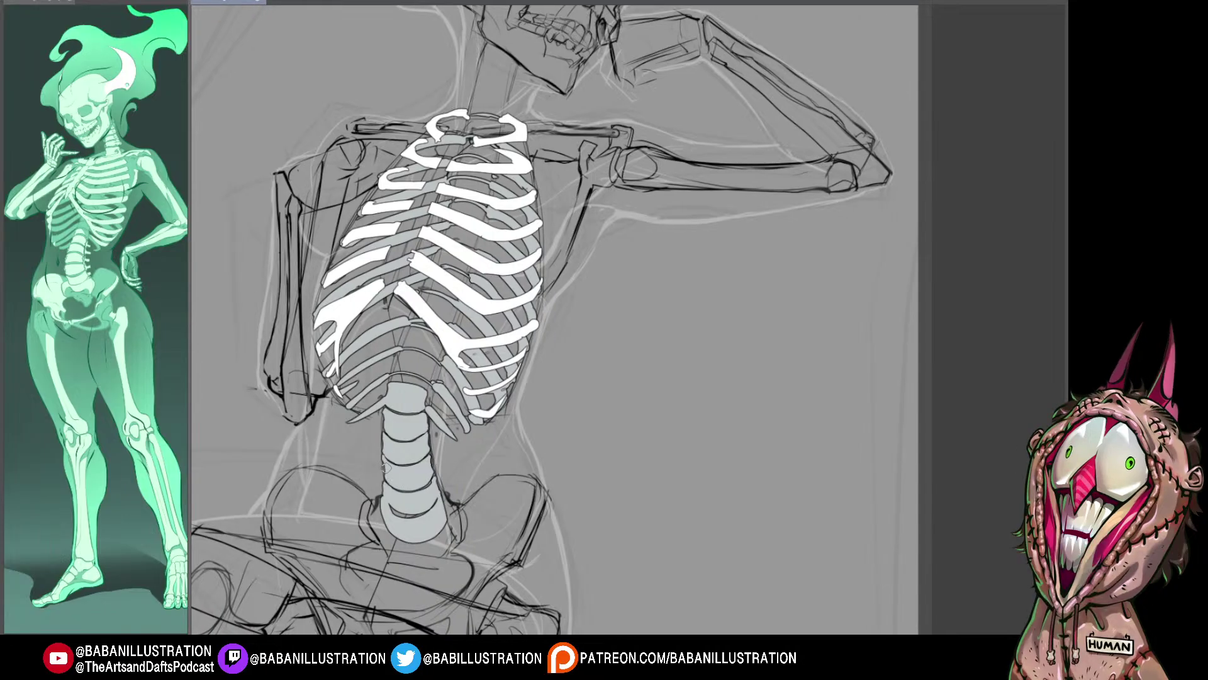
pyautogui.moveTo(457, 461); pyautogui.dragTo(456, 458)
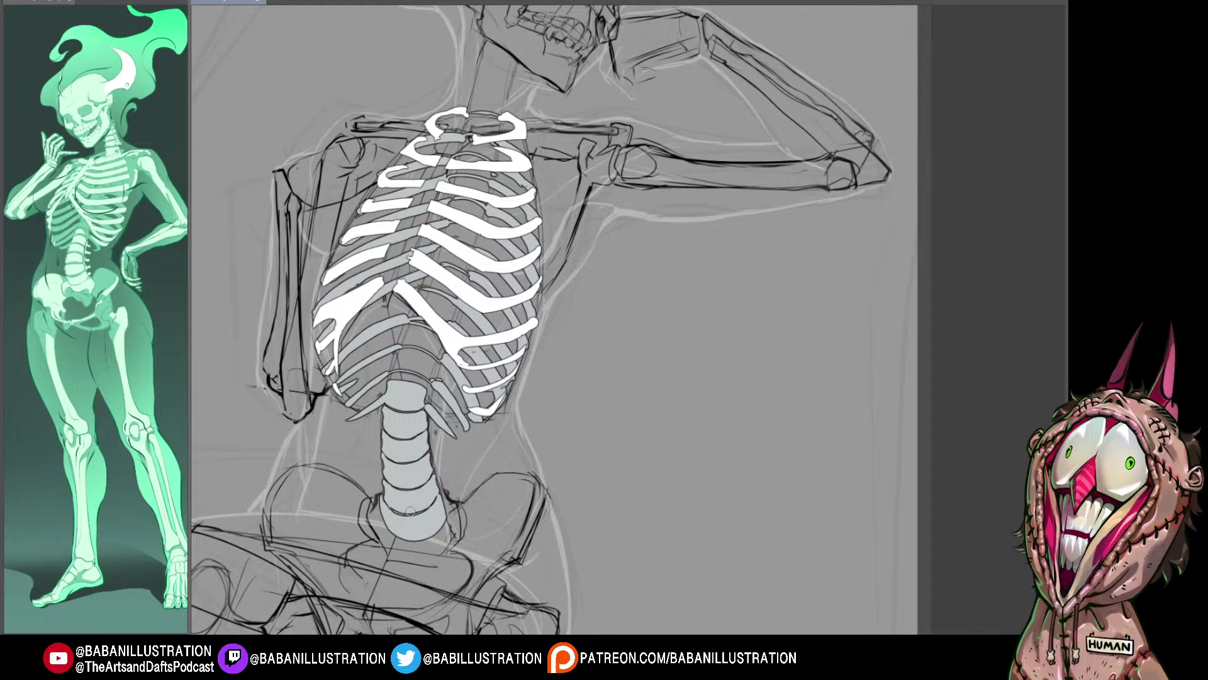
pyautogui.moveTo(382, 509); pyautogui.dragTo(442, 508)
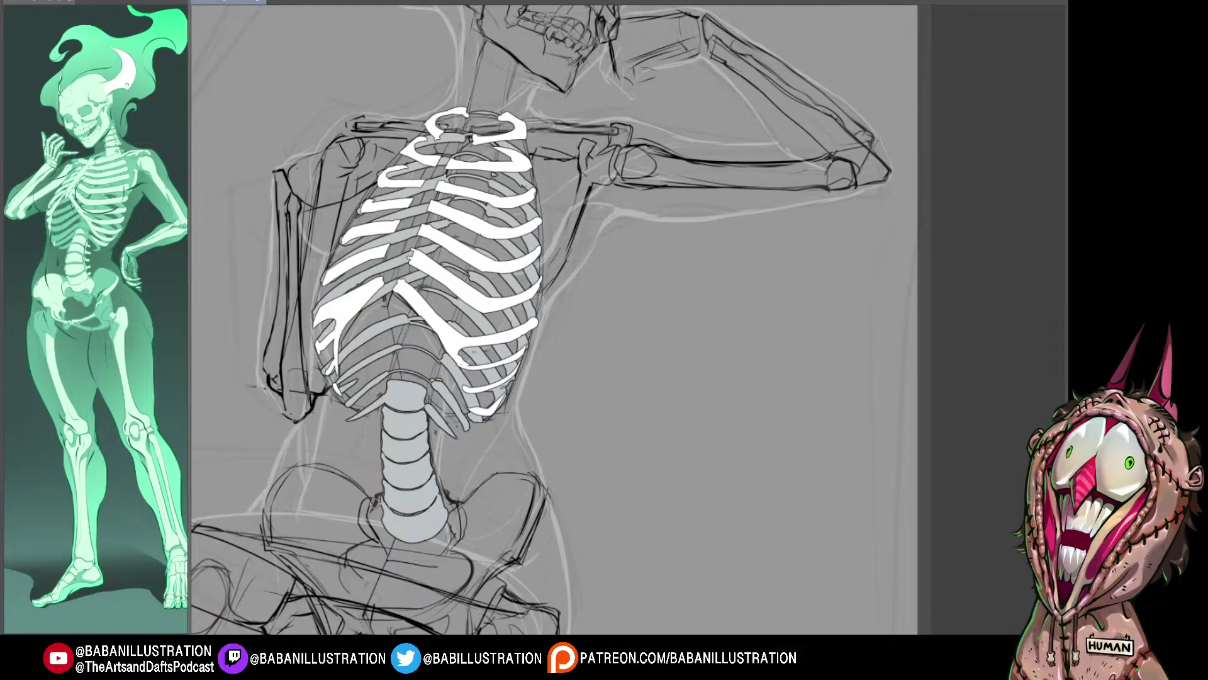
pyautogui.moveTo(526, 407); pyautogui.dragTo(528, 400)
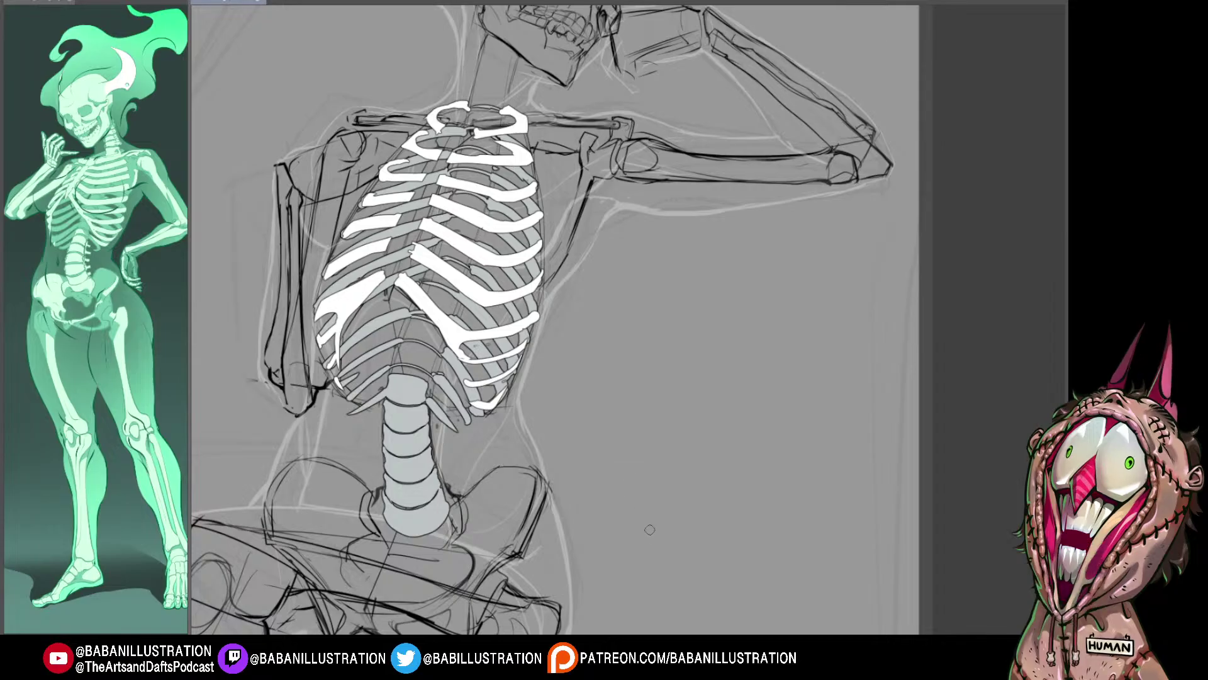
pyautogui.moveTo(464, 436); pyautogui.dragTo(466, 435)
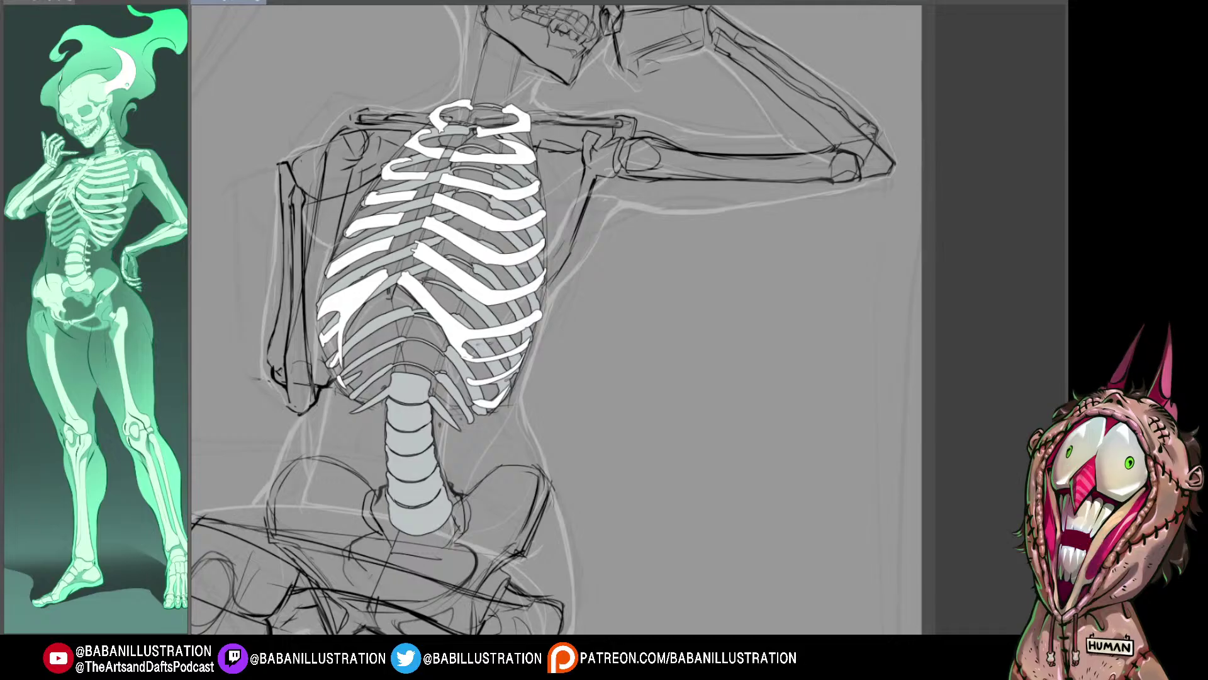
pyautogui.moveTo(518, 437); pyautogui.dragTo(523, 433)
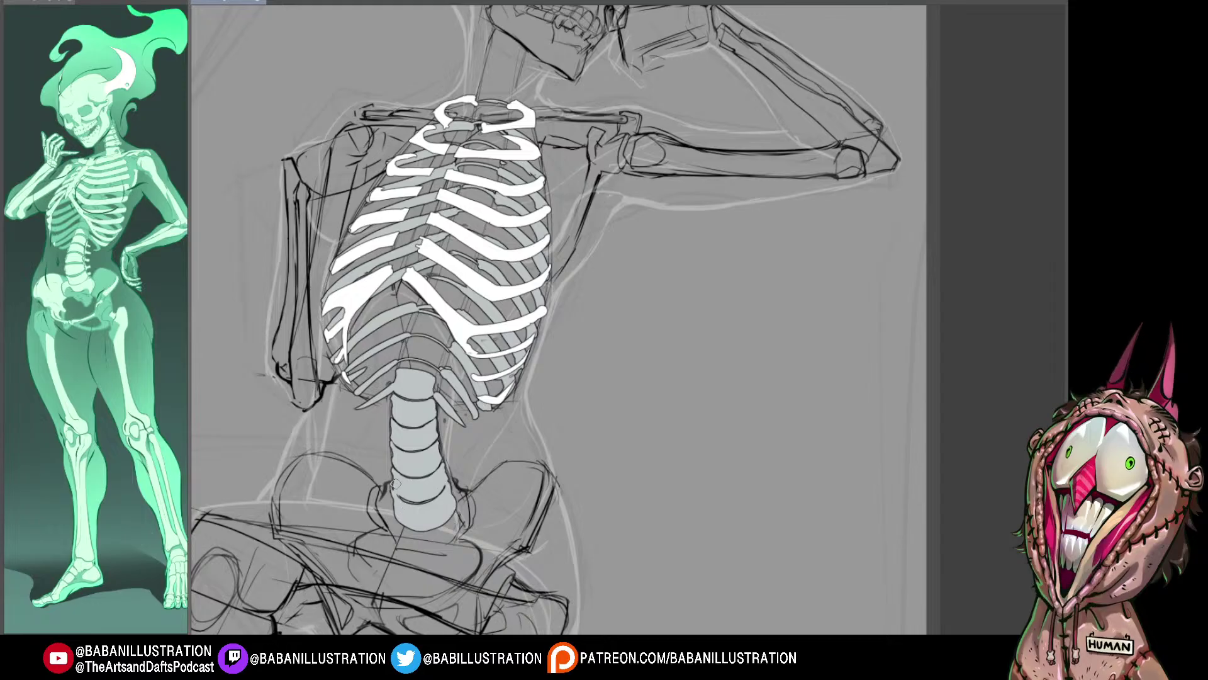
pyautogui.moveTo(472, 476); pyautogui.dragTo(469, 472)
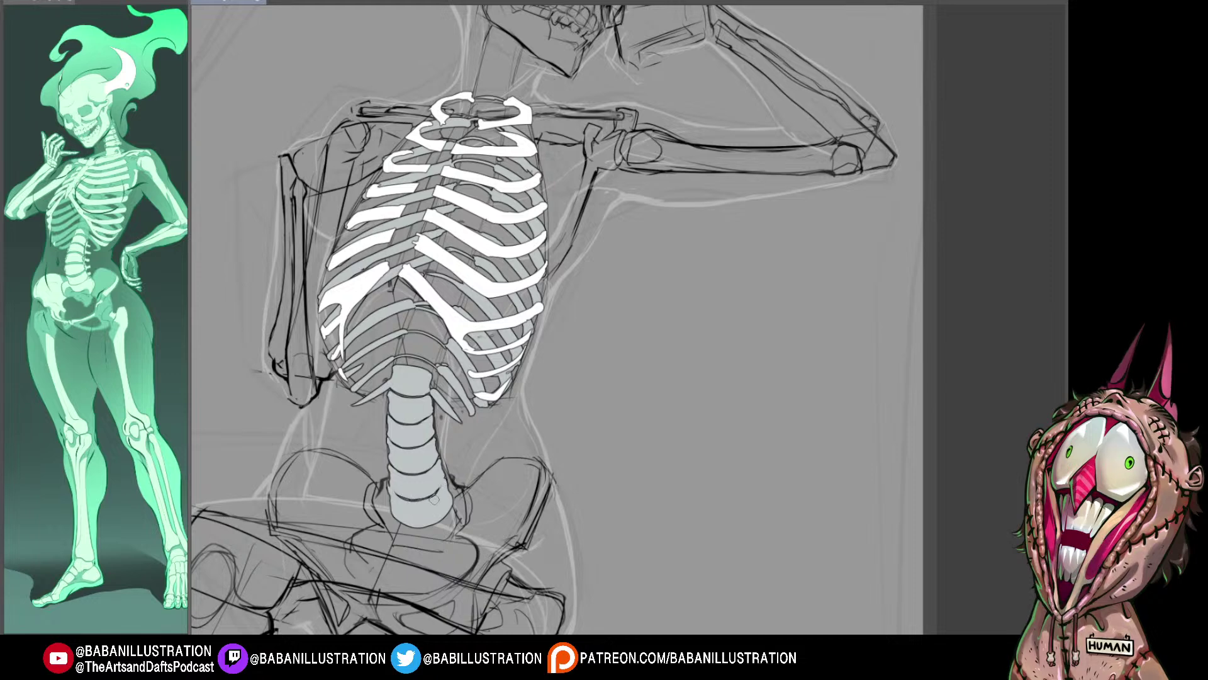
# Step: Widen the top lumbar vertebra at both upper corners to meet the lowest back ribs
pyautogui.scroll(-2, 513, 409)
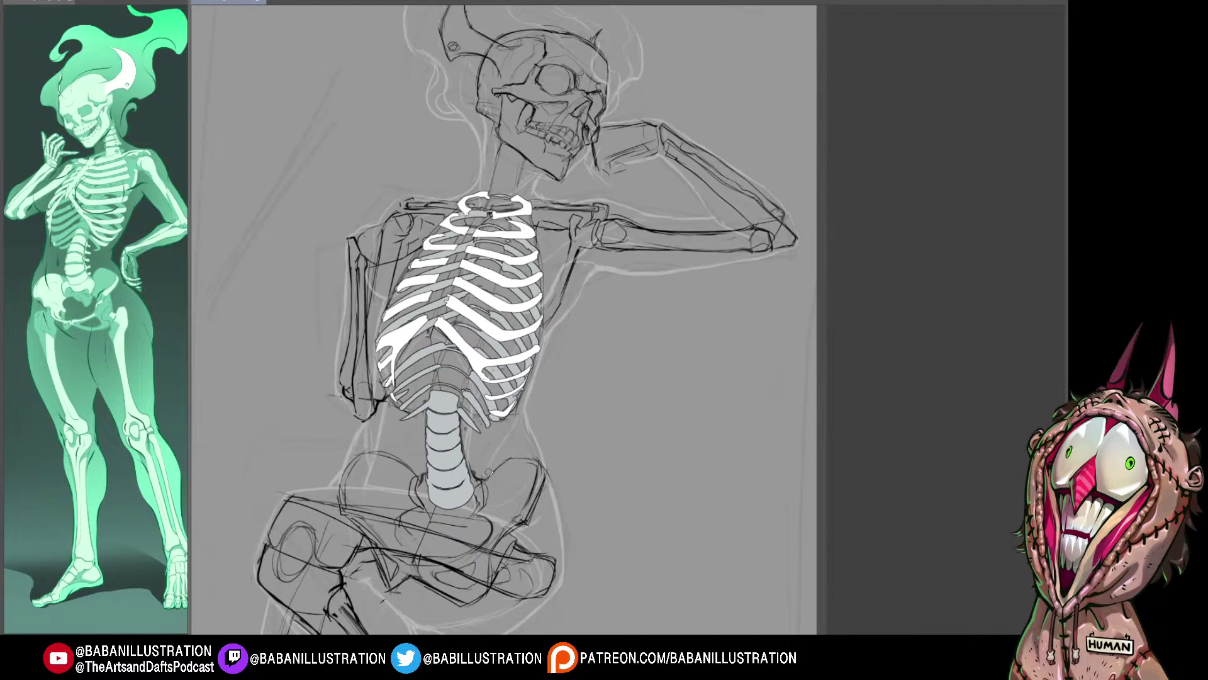
pyautogui.scroll(2, 487, 471)
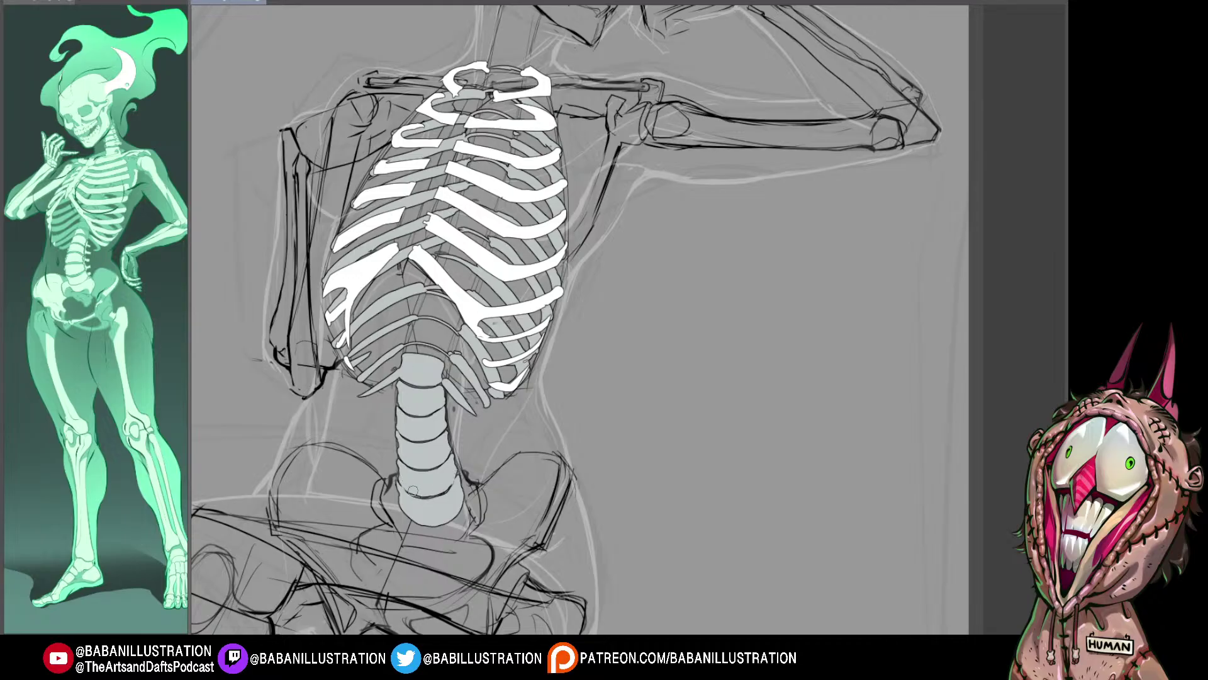
pyautogui.scroll(3, 462, 439)
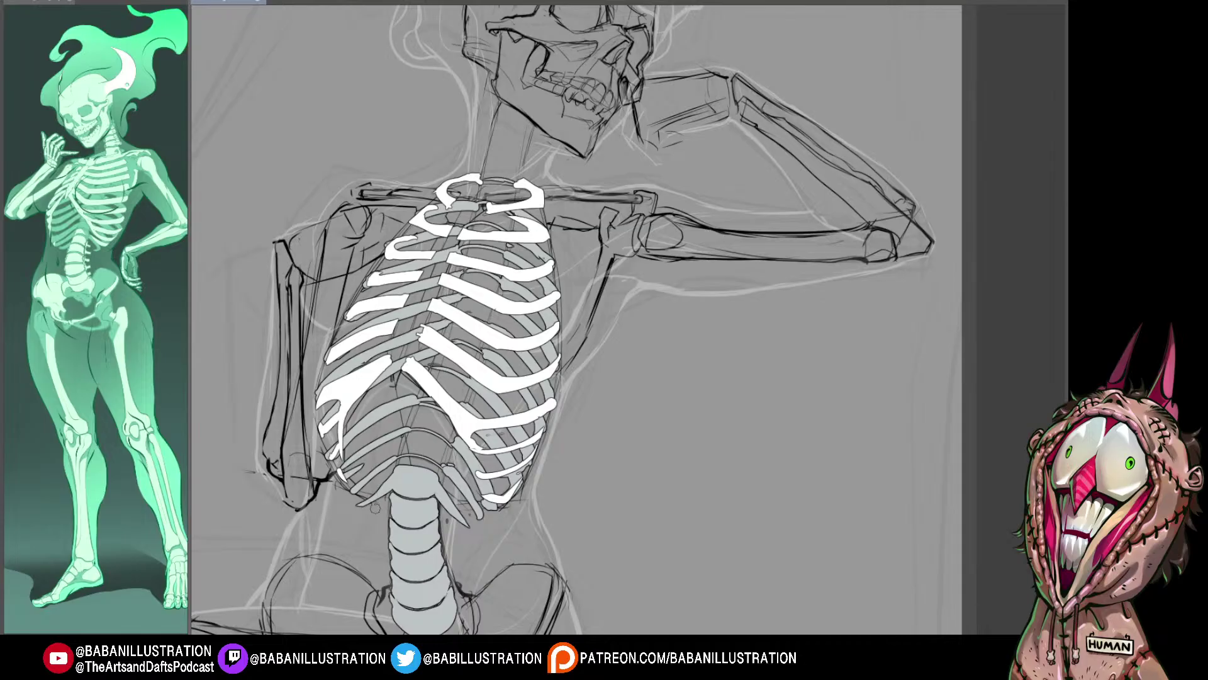
pyautogui.moveTo(447, 521)
pyautogui.mouseDown()
pyautogui.moveTo(449, 404)
pyautogui.moveTo(452, 437)
pyautogui.mouseUp()
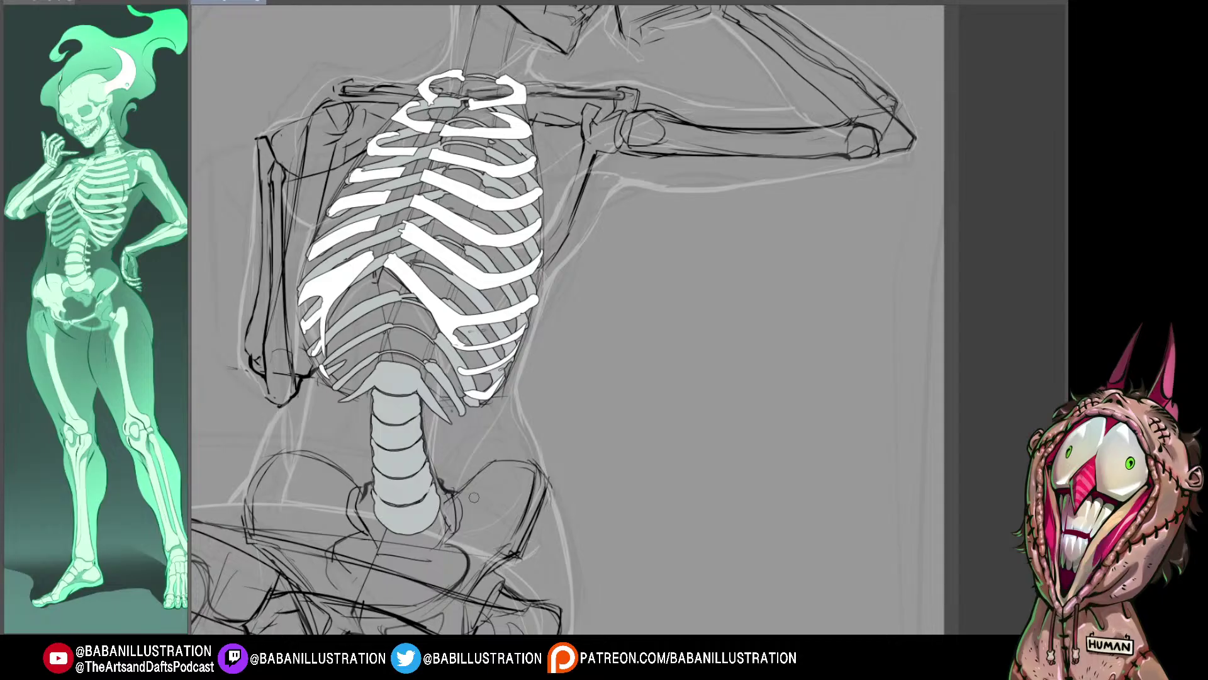
pyautogui.moveTo(473, 498); pyautogui.dragTo(466, 422)
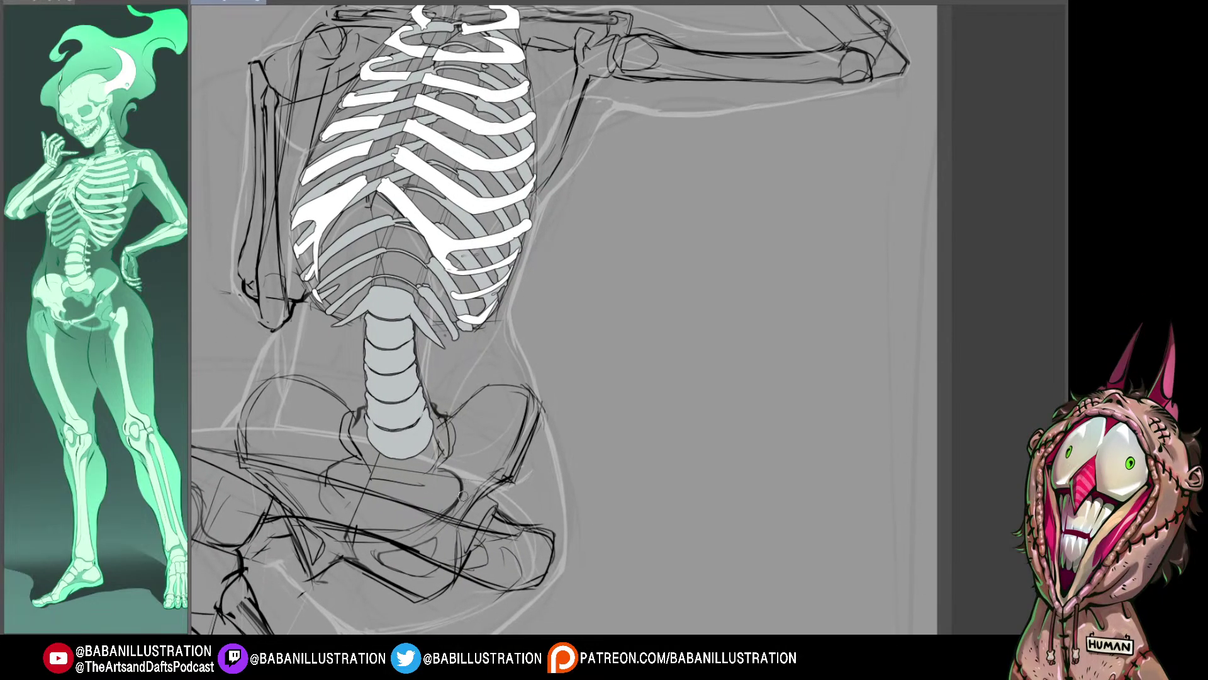
pyautogui.moveTo(463, 496); pyautogui.dragTo(465, 489)
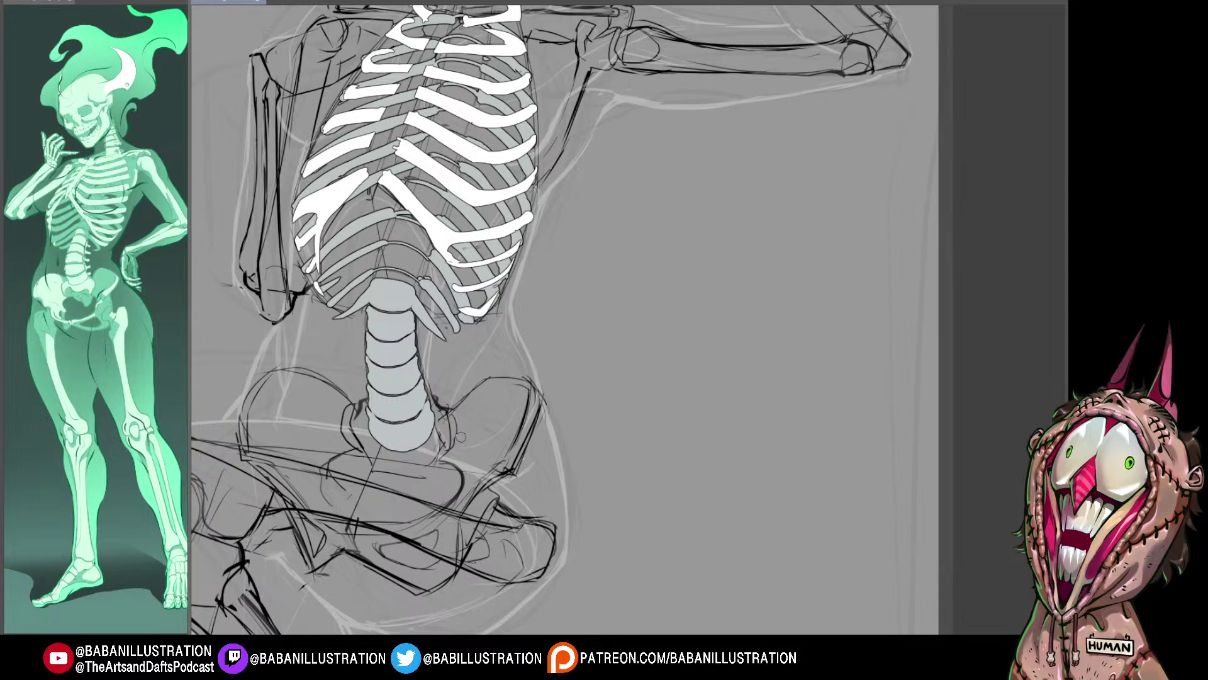
# Step: Examine the whole figure and mirror the canvas view horizontally to check the skeleton's pose and proportions
pyautogui.moveTo(669, 197); pyautogui.dragTo(664, 406)
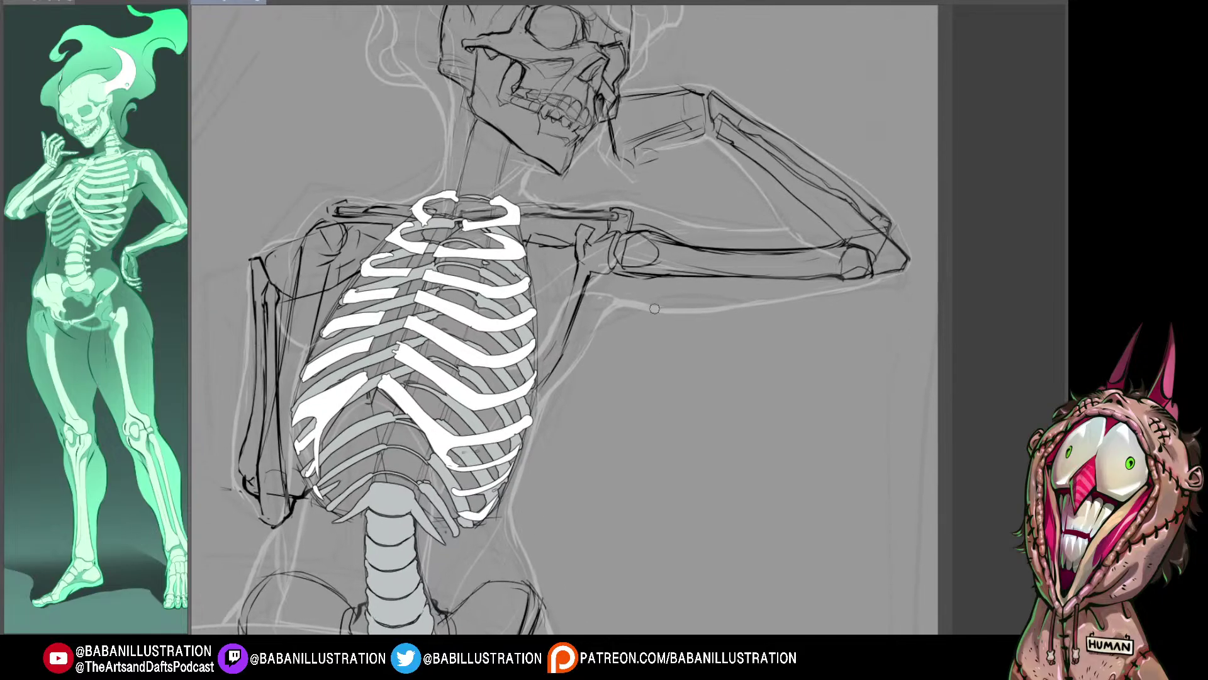
pyautogui.moveTo(655, 308)
pyautogui.mouseDown()
pyautogui.moveTo(617, 418)
pyautogui.moveTo(531, 116)
pyautogui.mouseUp()
pyautogui.press('h')
pyautogui.press('h')
pyautogui.scroll(-3, 574, 444)
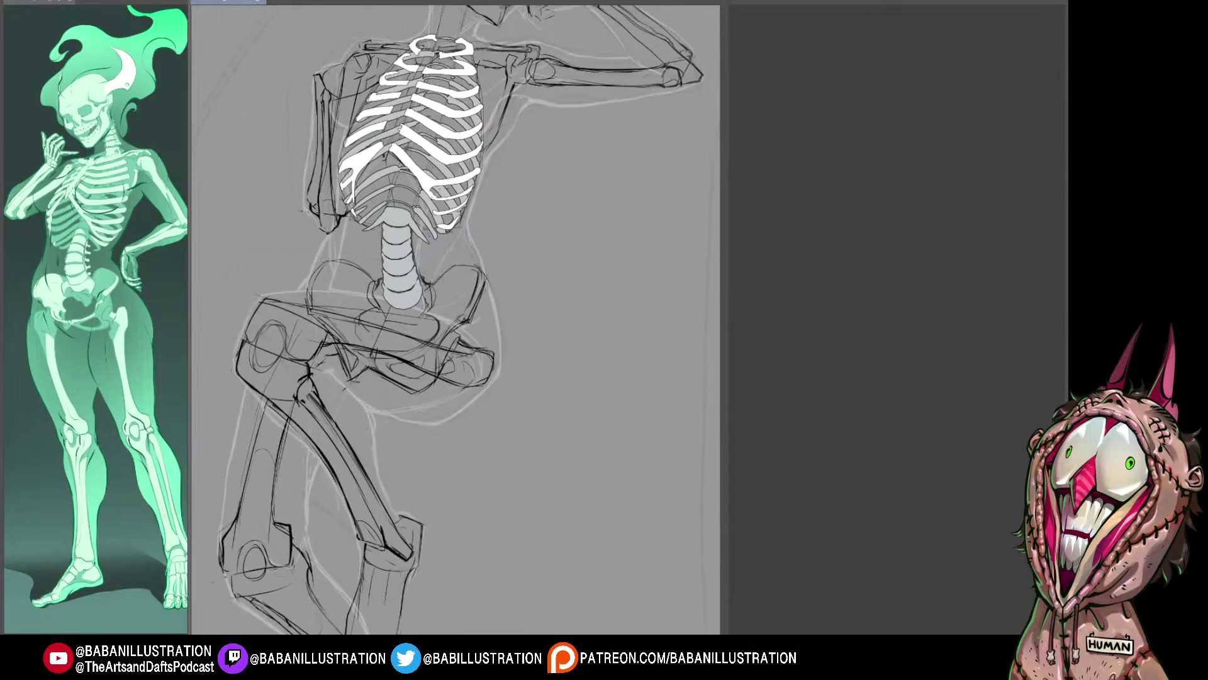
pyautogui.scroll(-3, 523, 269)
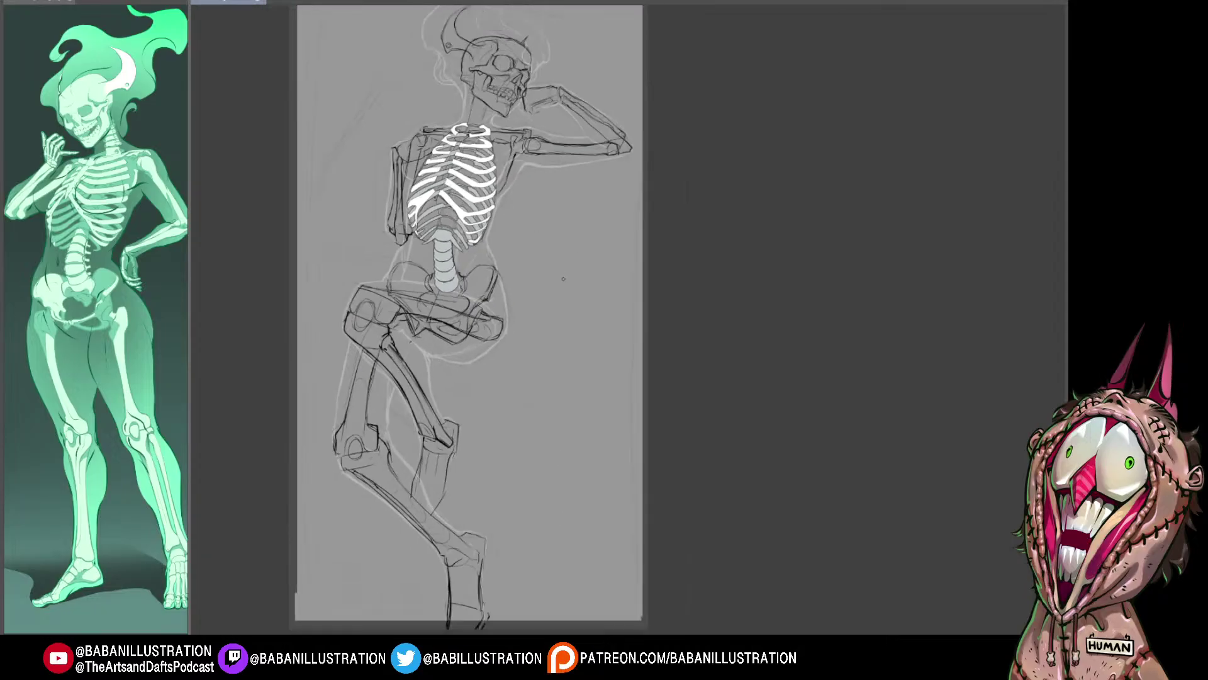
pyautogui.press('m')
pyautogui.moveTo(787, 279); pyautogui.dragTo(376, 338)
pyautogui.moveTo(532, 351); pyautogui.dragTo(536, 352)
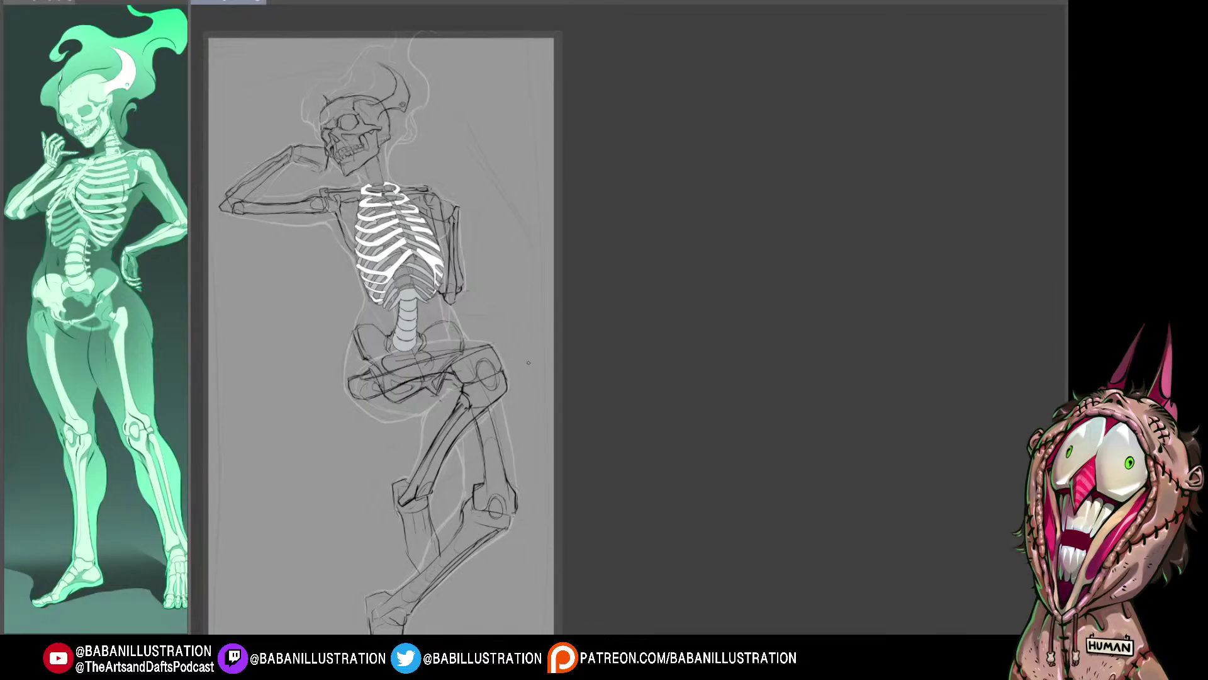
# Step: Push the outer ends of the middle ribs on the raised-arm side outward to round the rib cage
pyautogui.scroll(5, 395, 167)
pyautogui.moveTo(423, 248); pyautogui.dragTo(452, 275)
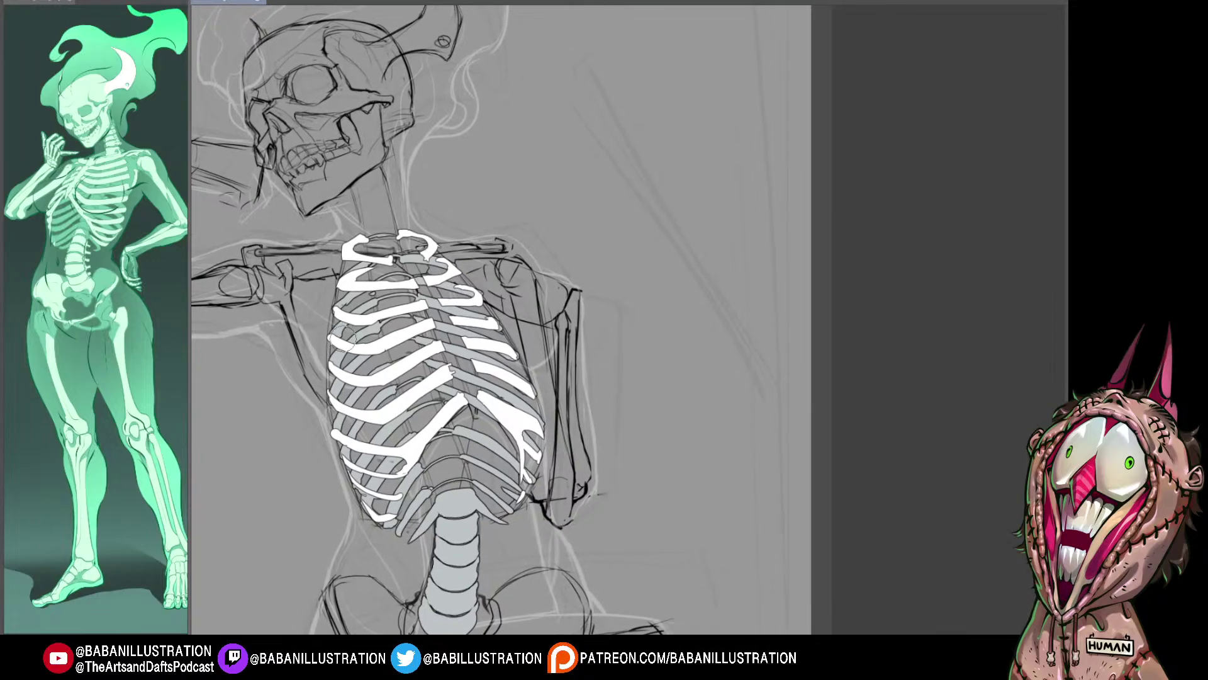
pyautogui.press('e')
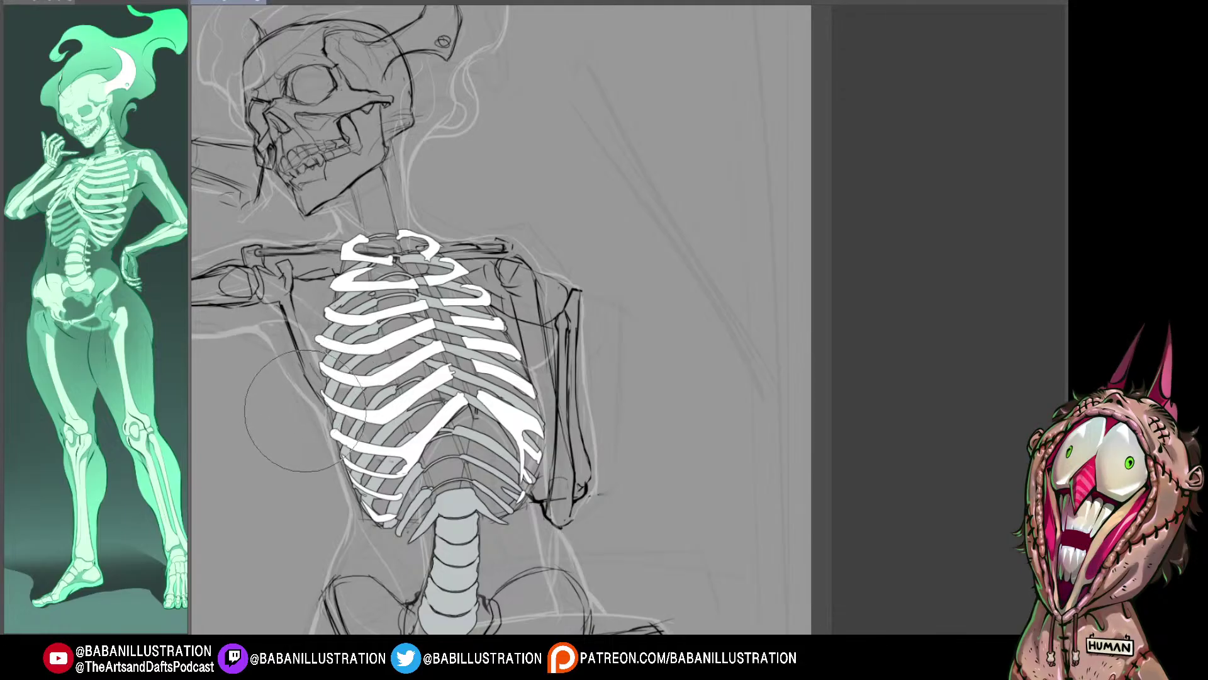
pyautogui.moveTo(777, 306); pyautogui.dragTo(837, 361)
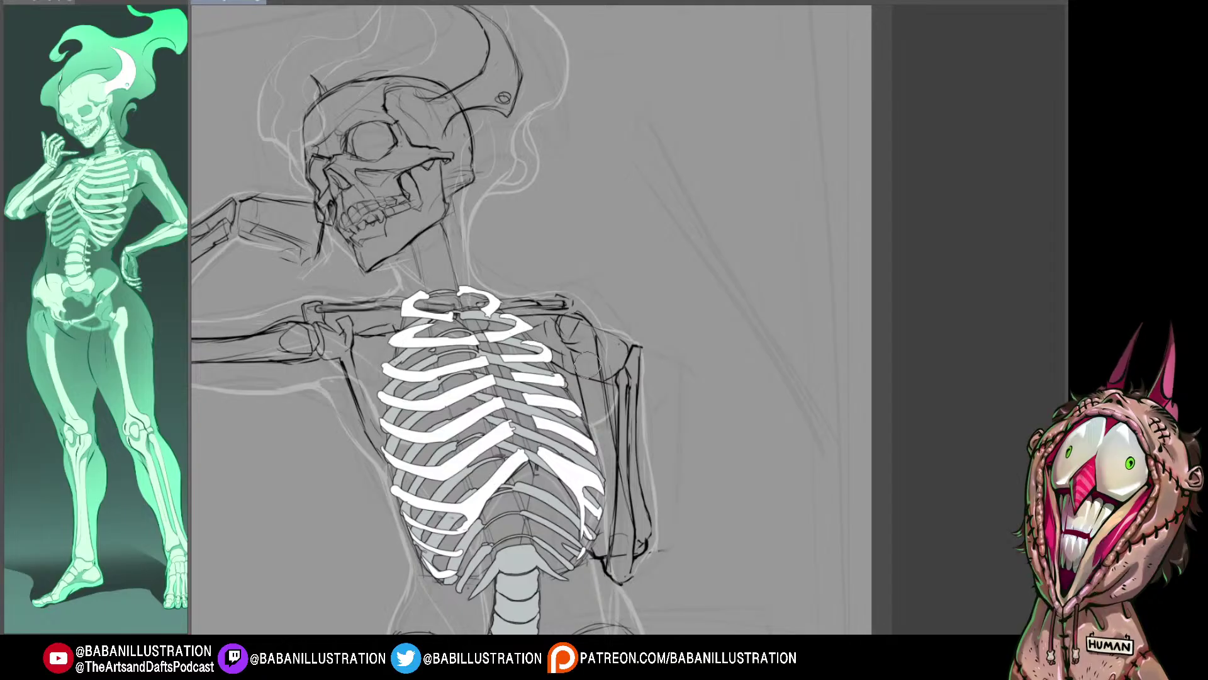
pyautogui.moveTo(588, 365); pyautogui.dragTo(589, 365)
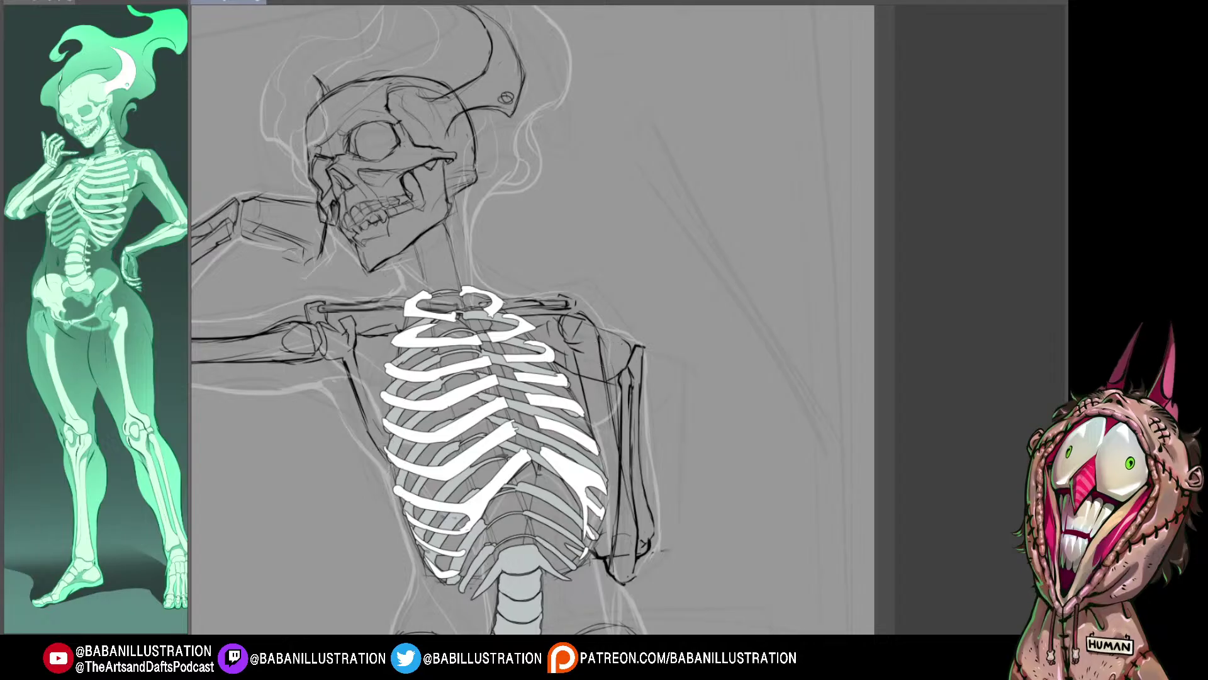
# Step: Examine the whole figure's proportions and compare the rib cage with and without the last rib adjustment
pyautogui.moveTo(395, 484); pyautogui.dragTo(383, 426)
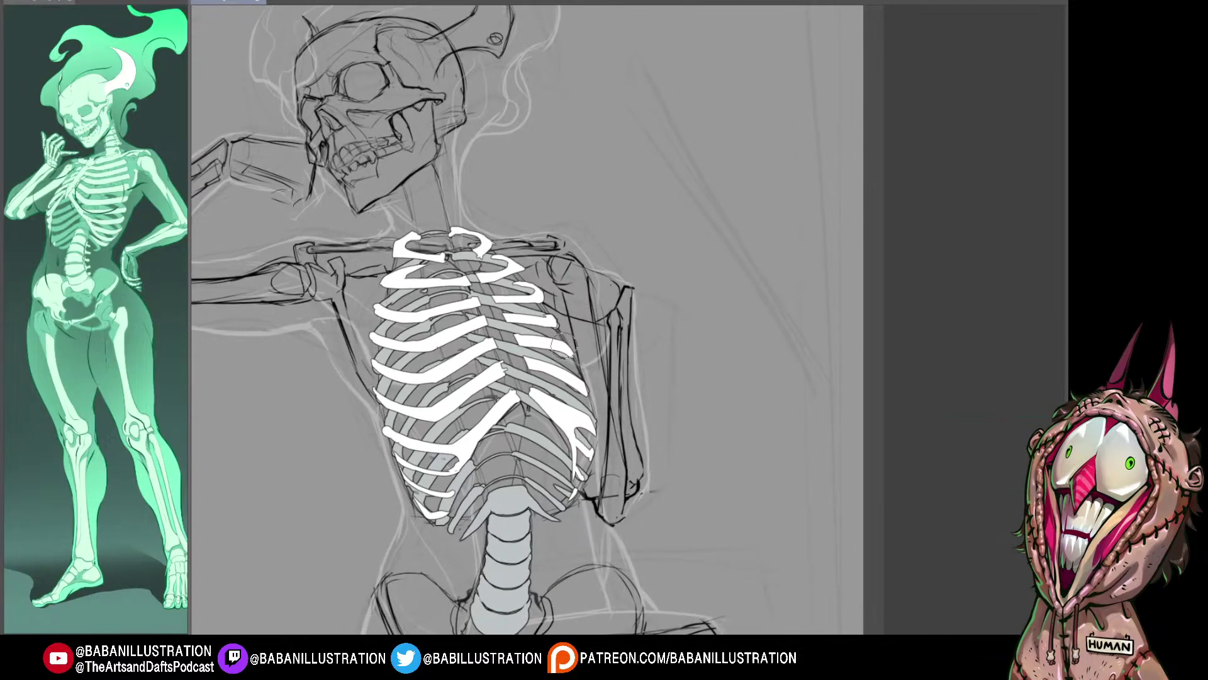
pyautogui.scroll(-3, 620, 359)
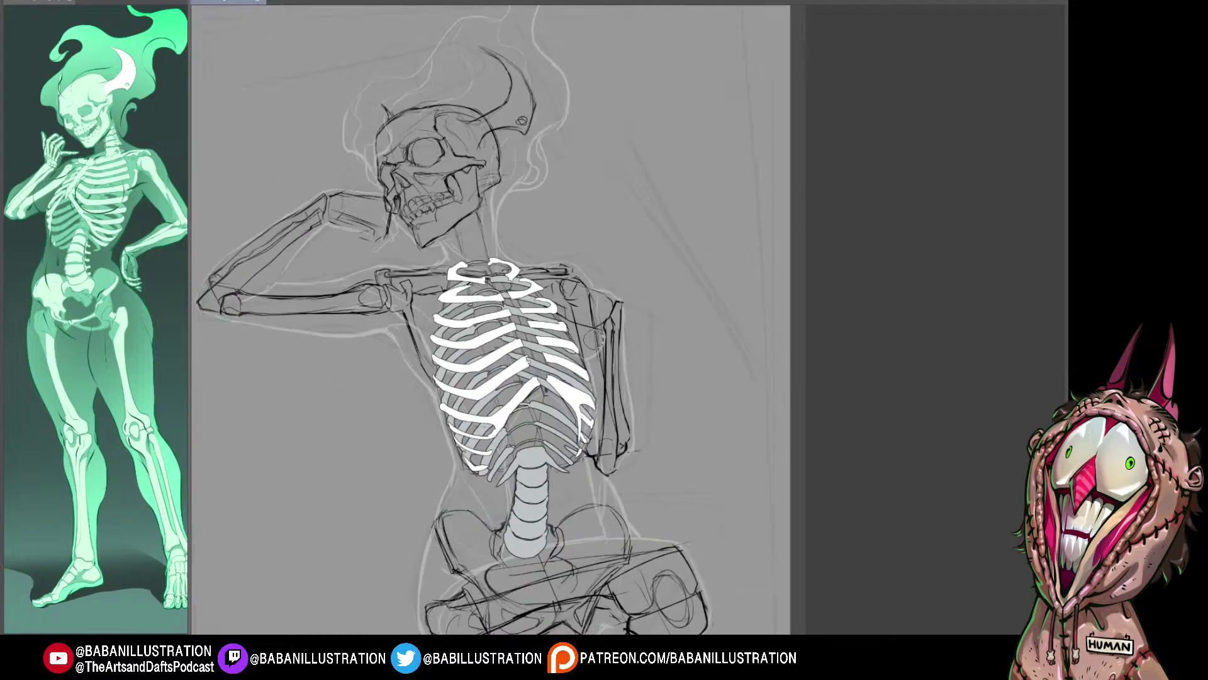
pyautogui.scroll(-5, 625, 281)
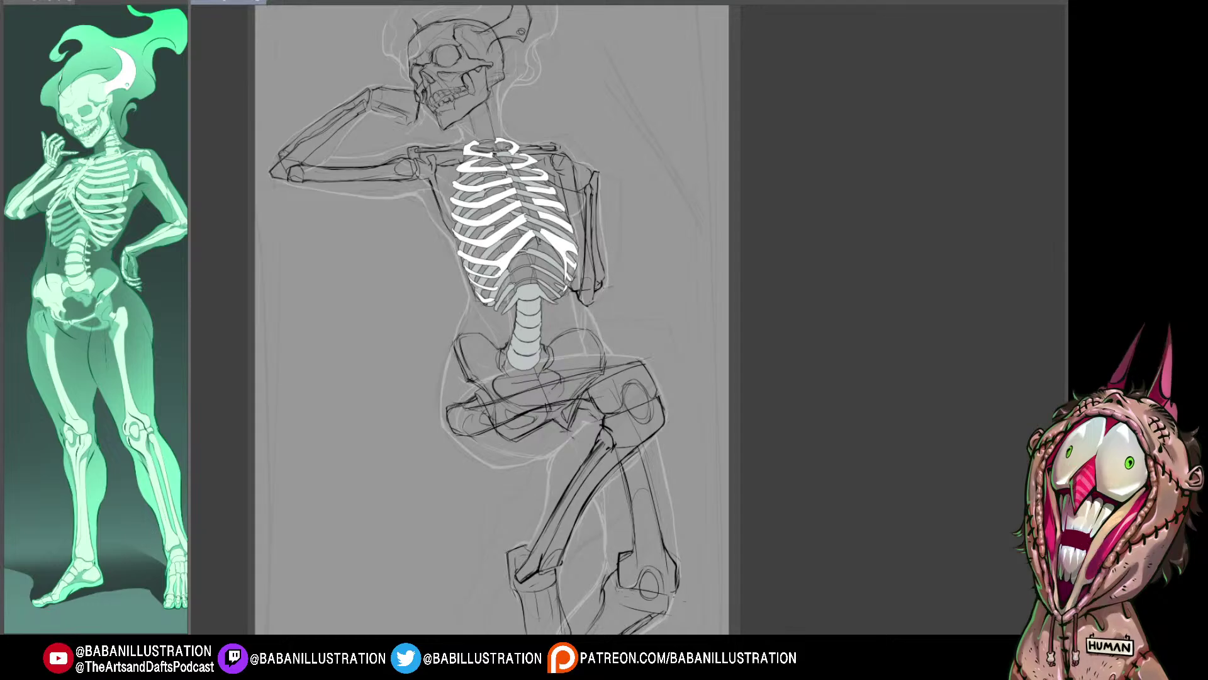
pyautogui.scroll(6, 614, 291)
pyautogui.scroll(3, 482, 310)
pyautogui.moveTo(776, 248); pyautogui.dragTo(768, 127)
pyautogui.hotkey('ctrl', 'z')
pyautogui.hotkey('ctrl', 'y')
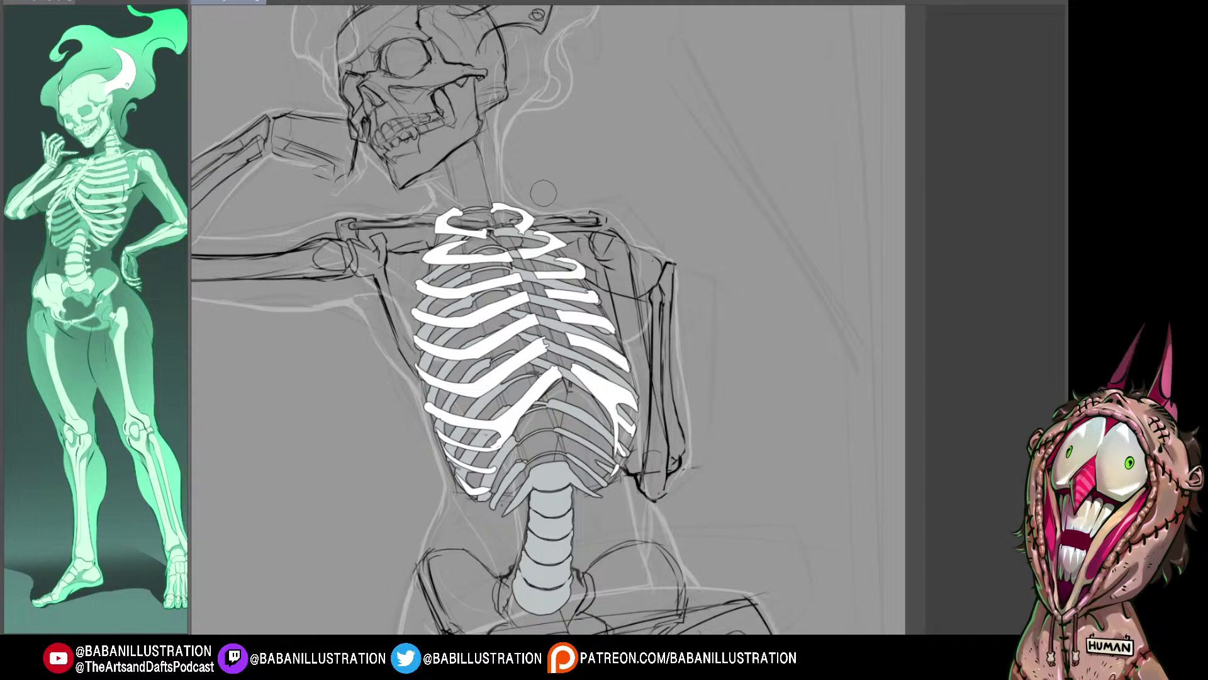
pyautogui.moveTo(572, 218); pyautogui.dragTo(593, 311)
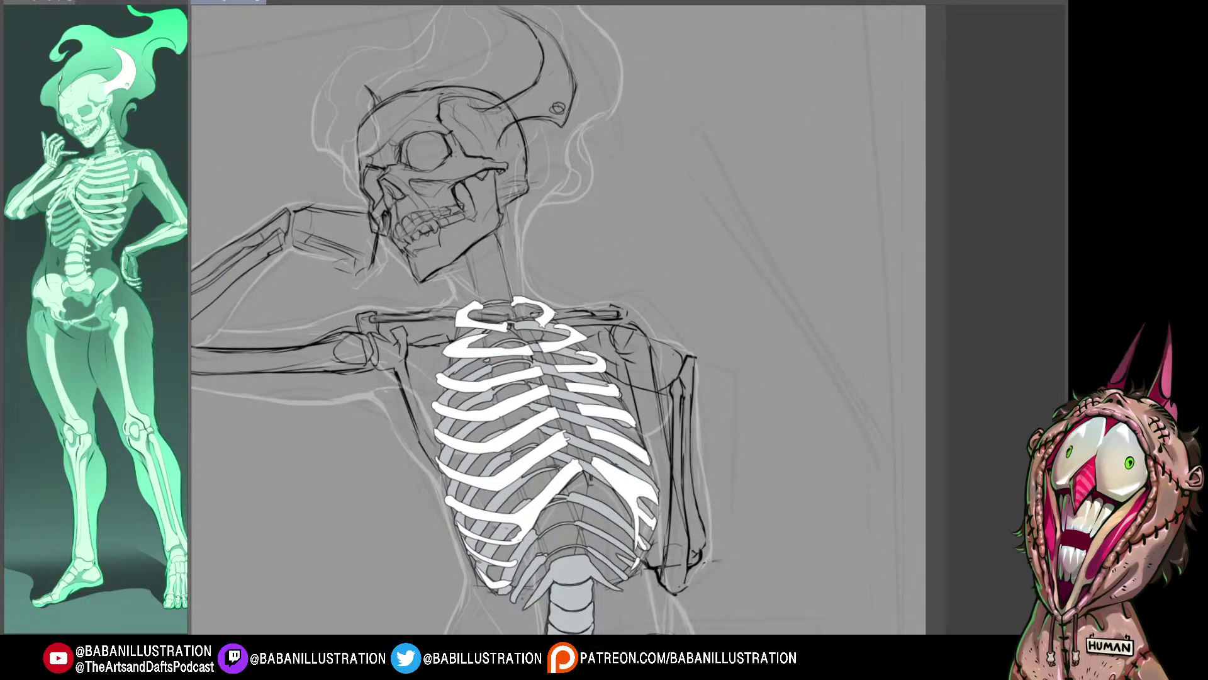
# Step: Paint short grey transverse processes projecting from both sides of the lumbar vertebrae, from below the rib cage down to the pelvis
pyautogui.moveTo(544, 582); pyautogui.dragTo(528, 449)
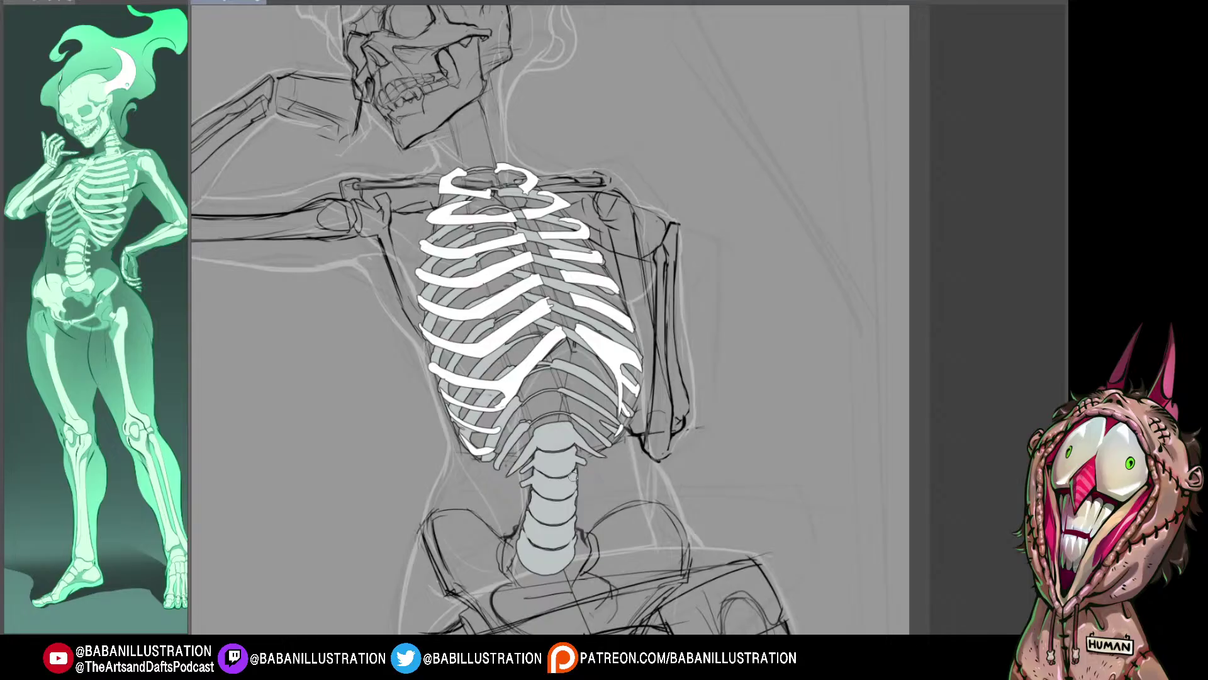
pyautogui.scroll(-1, 584, 479)
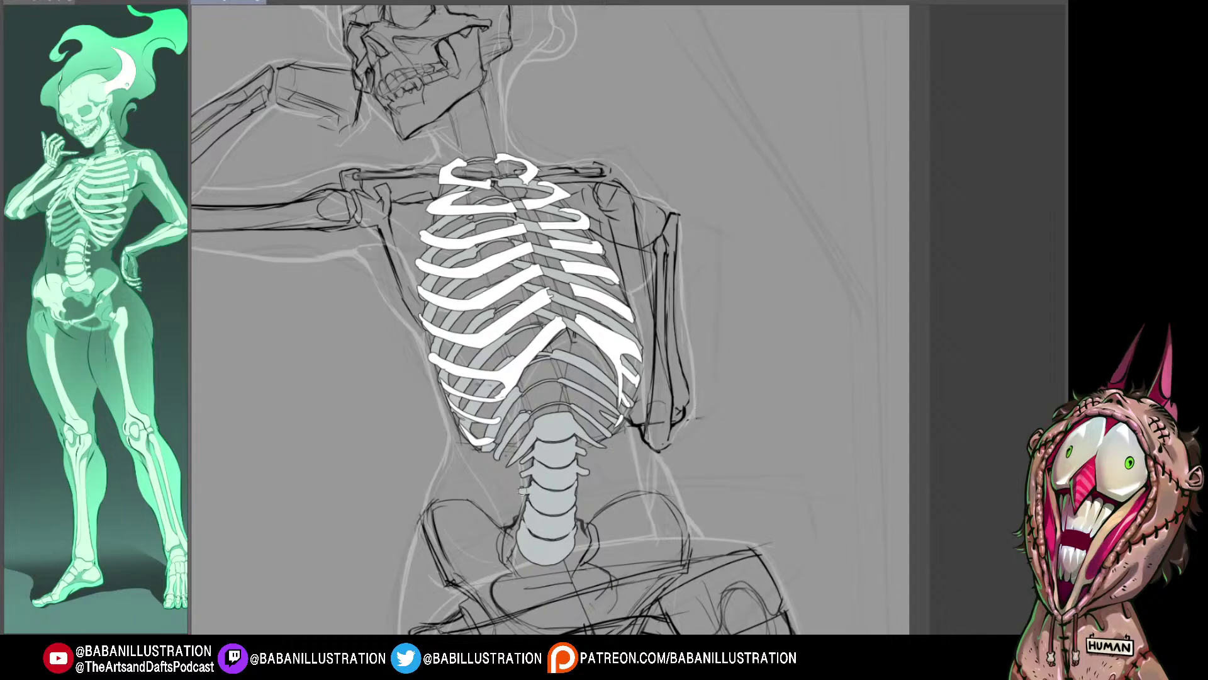
pyautogui.scroll(-1, 538, 500)
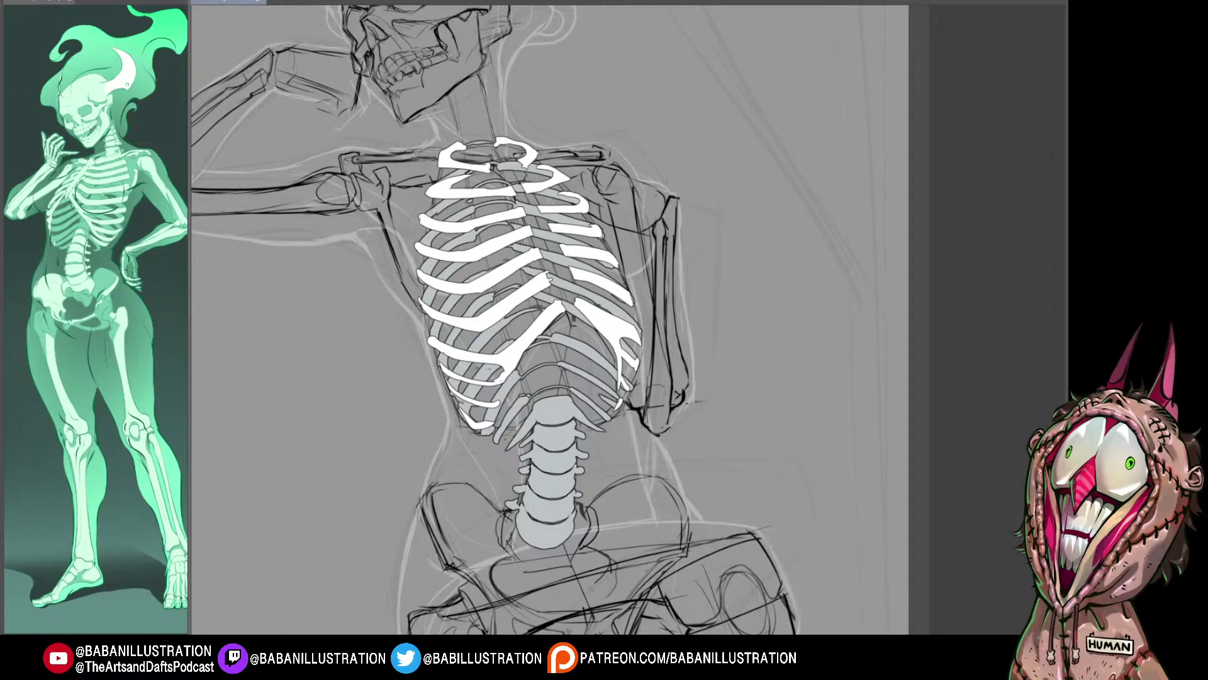
pyautogui.moveTo(653, 446); pyautogui.dragTo(640, 415)
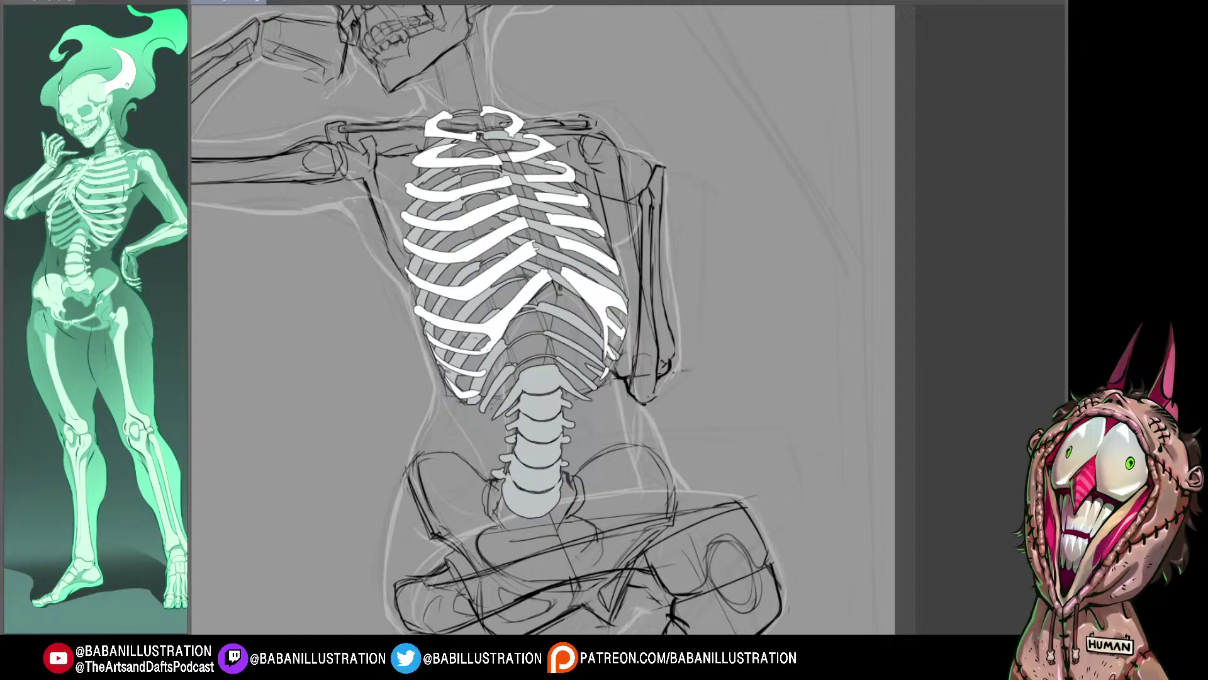
pyautogui.moveTo(502, 472); pyautogui.dragTo(453, 431)
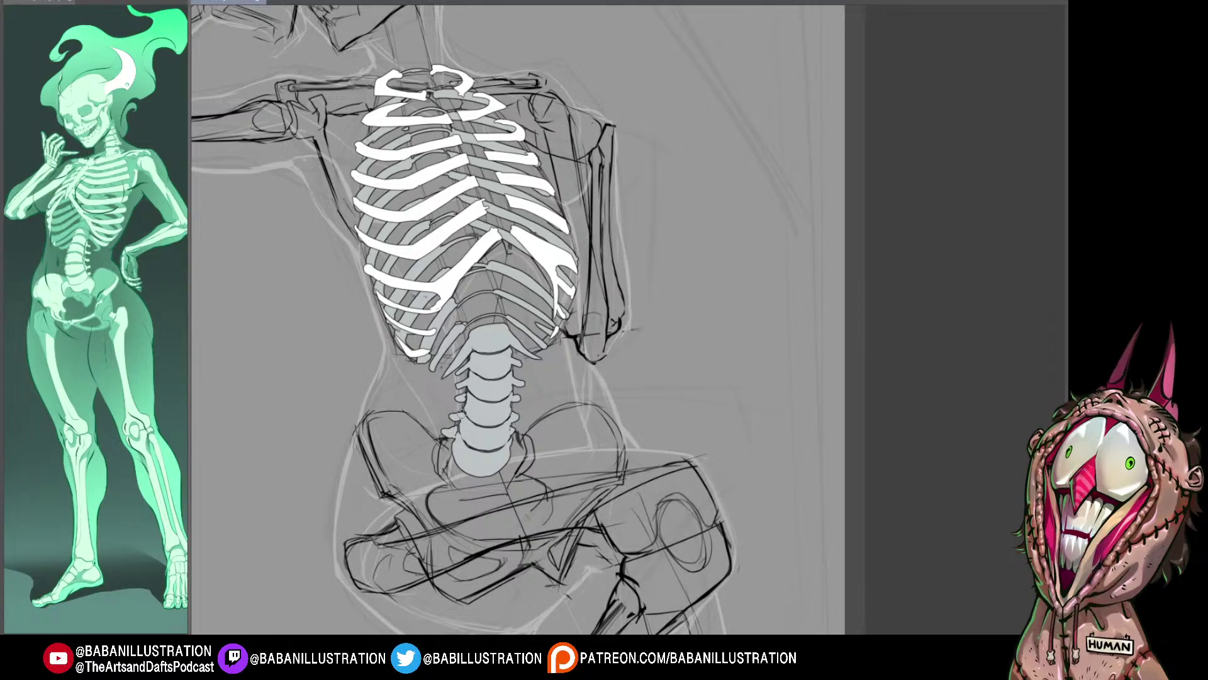
pyautogui.moveTo(508, 362); pyautogui.dragTo(515, 365)
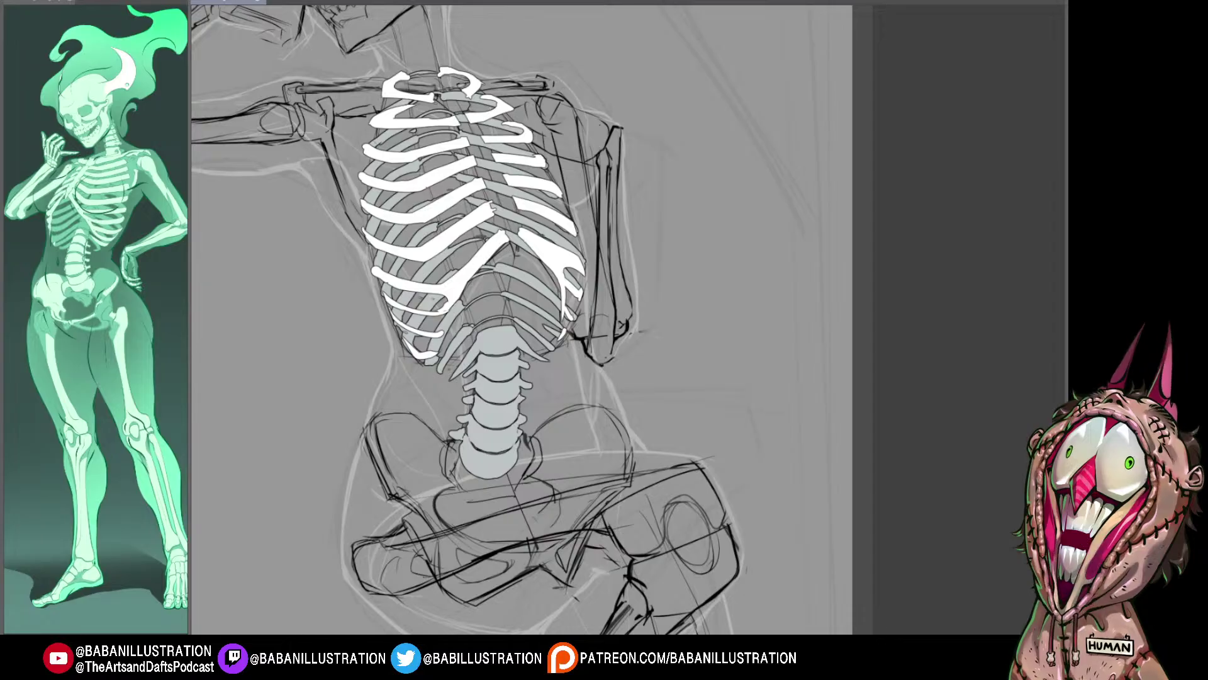
pyautogui.moveTo(615, 210)
pyautogui.mouseDown()
pyautogui.moveTo(620, 353)
pyautogui.moveTo(618, 305)
pyautogui.mouseUp()
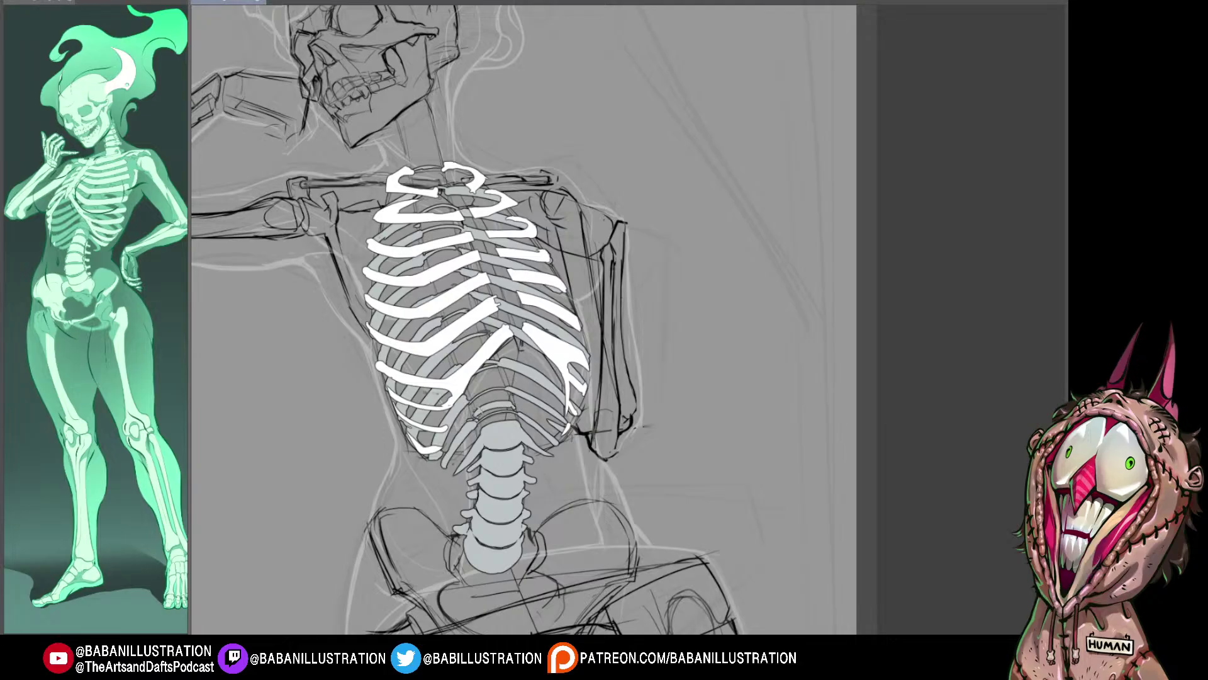
# Step: Paint another light grey vertebra at the top of the lumbar spine, just beneath the ribcage arch
pyautogui.moveTo(479, 416); pyautogui.dragTo(494, 417)
pyautogui.moveTo(483, 421); pyautogui.dragTo(513, 419)
pyautogui.moveTo(484, 411)
pyautogui.mouseDown()
pyautogui.moveTo(511, 406)
pyautogui.moveTo(513, 339)
pyautogui.mouseUp()
# Step: Paint the neck spine as a light grey column running from the top ribs up to the jaw
pyautogui.scroll(-1, 499, 408)
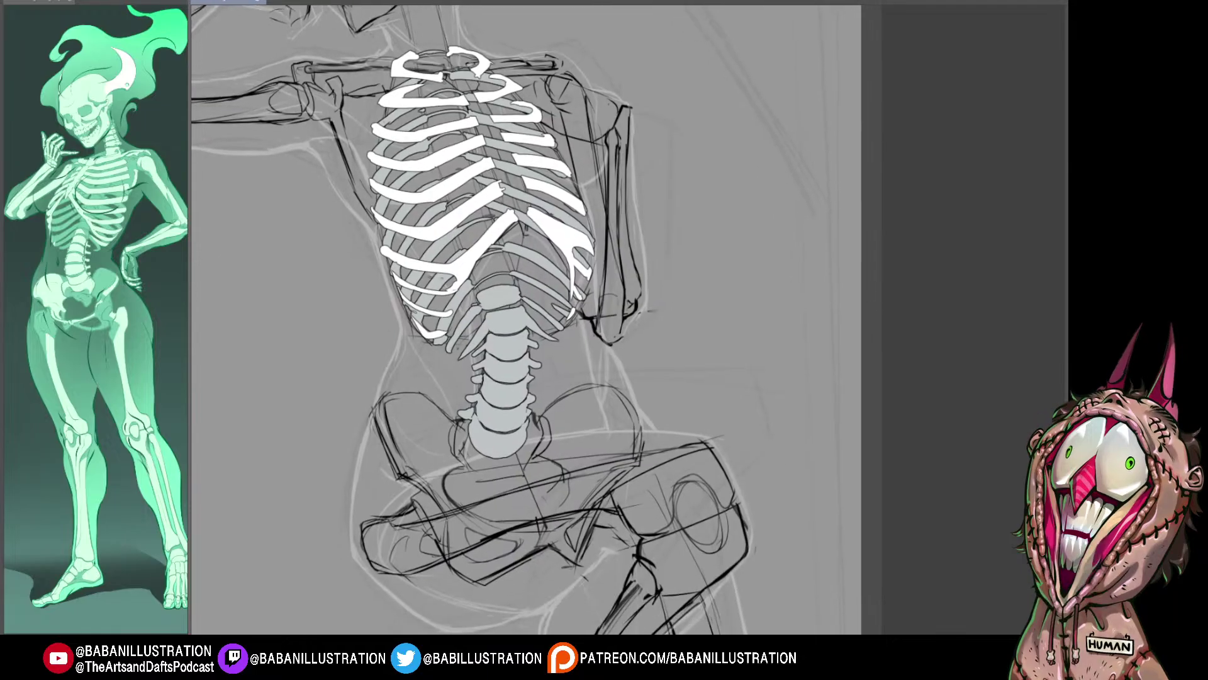
pyautogui.moveTo(499, 189); pyautogui.dragTo(534, 399)
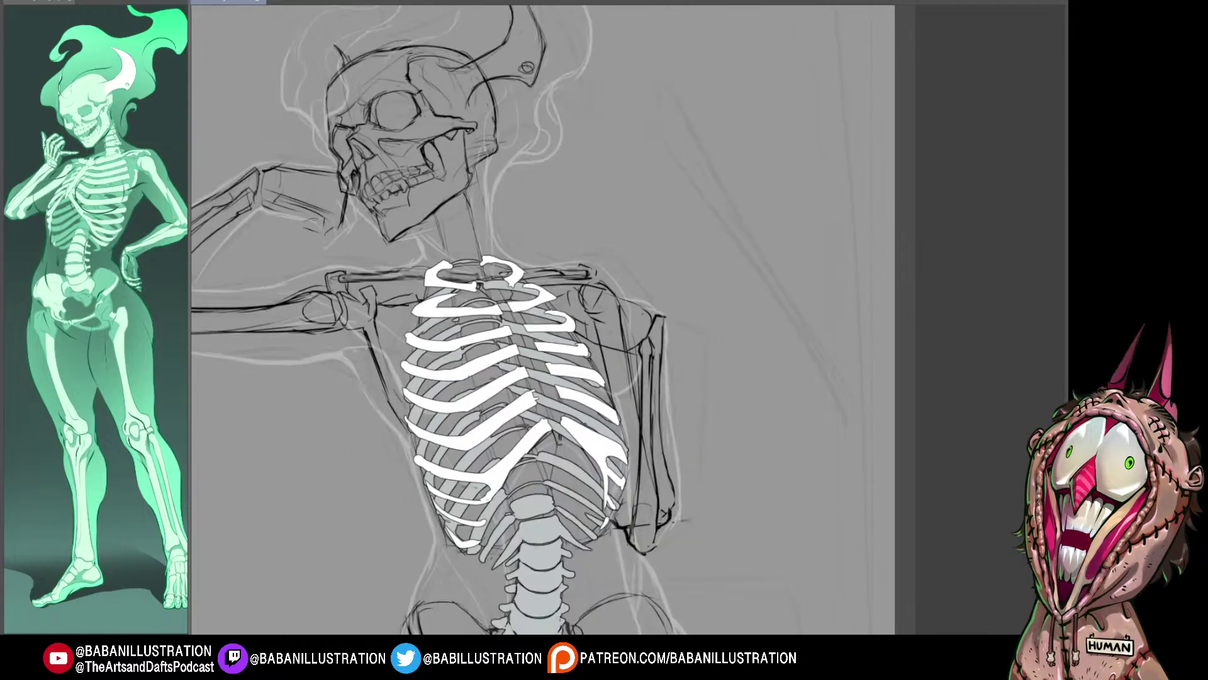
pyautogui.moveTo(528, 238); pyautogui.dragTo(540, 323)
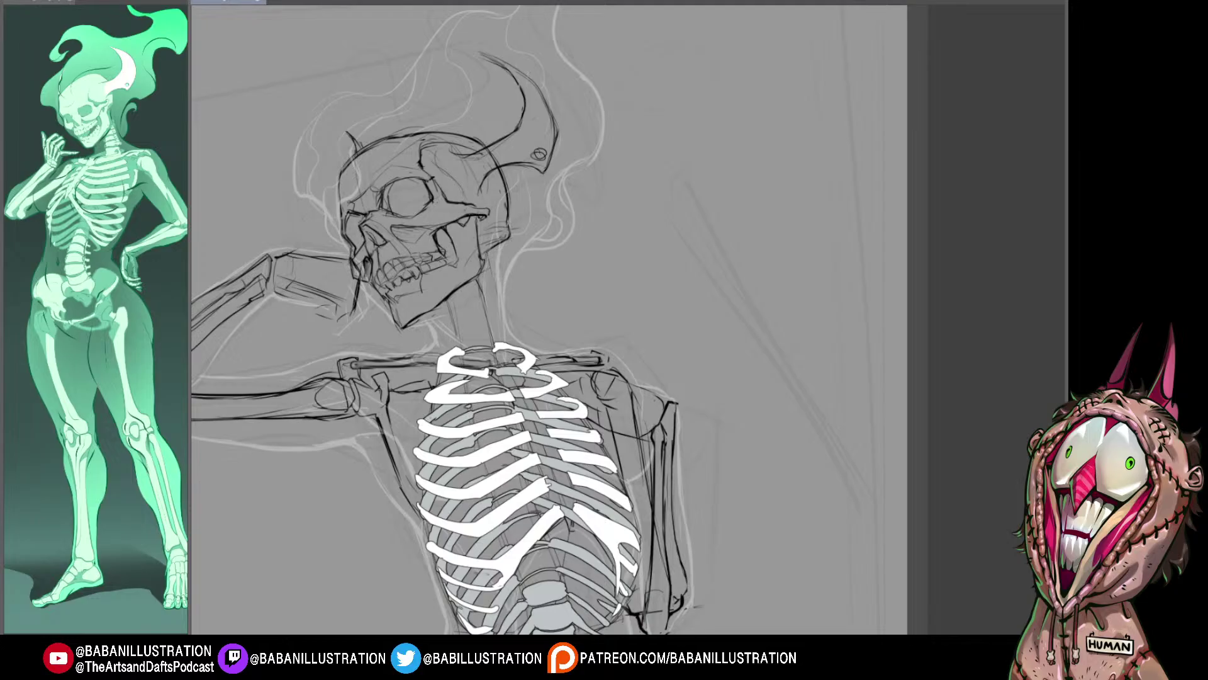
pyautogui.moveTo(598, 321); pyautogui.dragTo(584, 316)
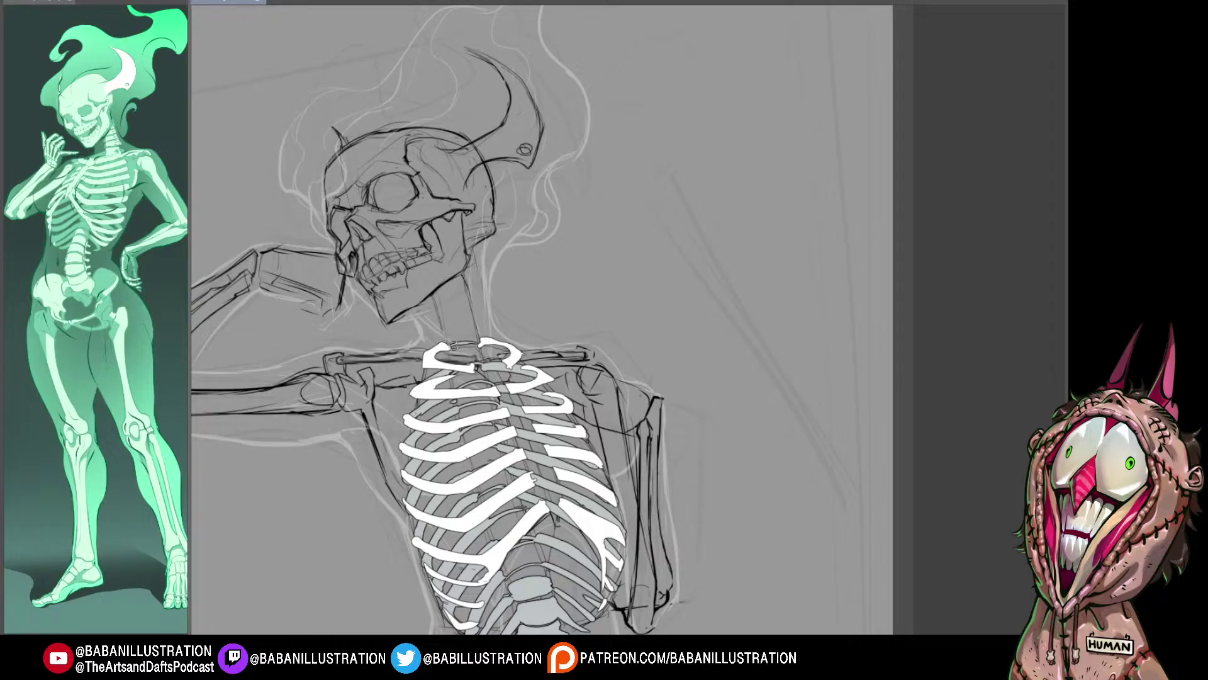
pyautogui.moveTo(443, 332); pyautogui.dragTo(475, 328)
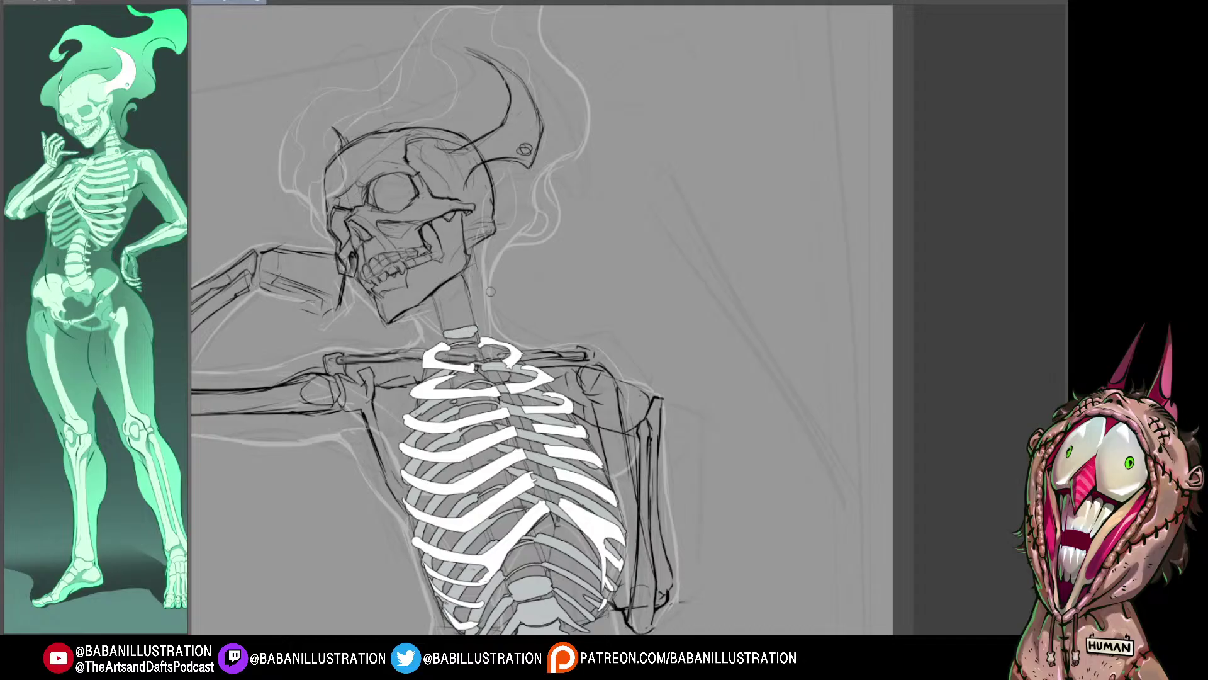
pyautogui.moveTo(438, 291)
pyautogui.mouseDown()
pyautogui.moveTo(450, 328)
pyautogui.moveTo(441, 291)
pyautogui.moveTo(466, 318)
pyautogui.moveTo(458, 280)
pyautogui.moveTo(466, 328)
pyautogui.moveTo(445, 292)
pyautogui.moveTo(466, 288)
pyautogui.moveTo(470, 329)
pyautogui.mouseUp()
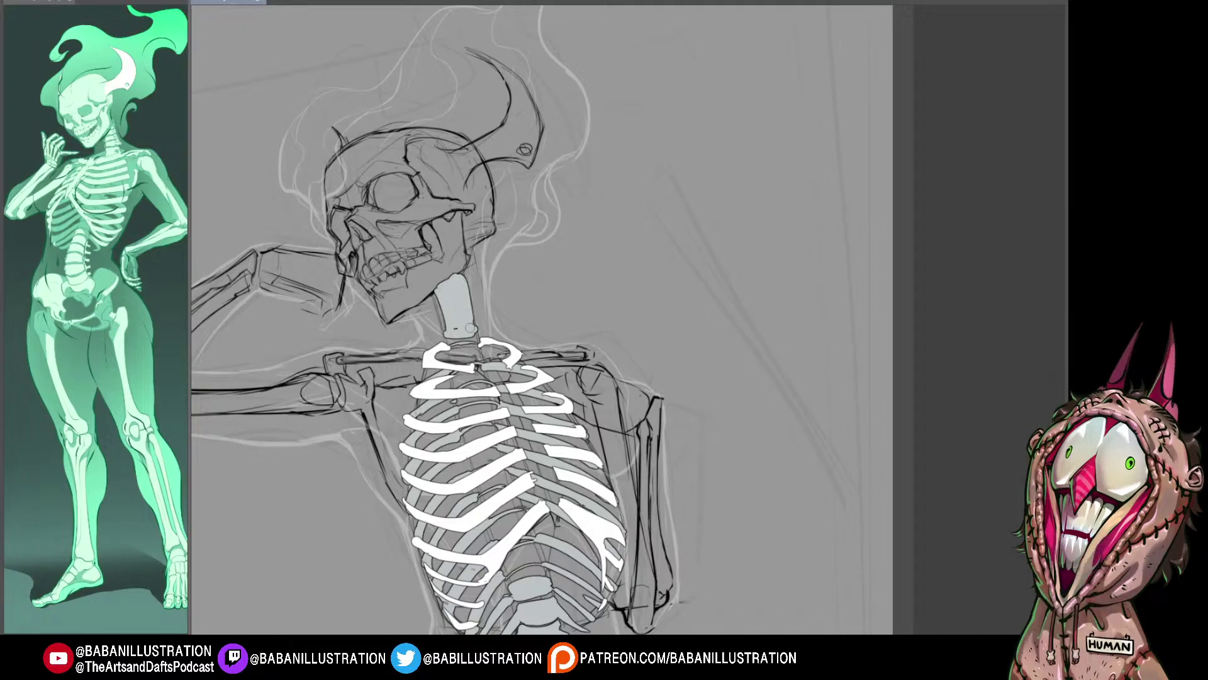
pyautogui.moveTo(460, 268); pyautogui.dragTo(467, 288)
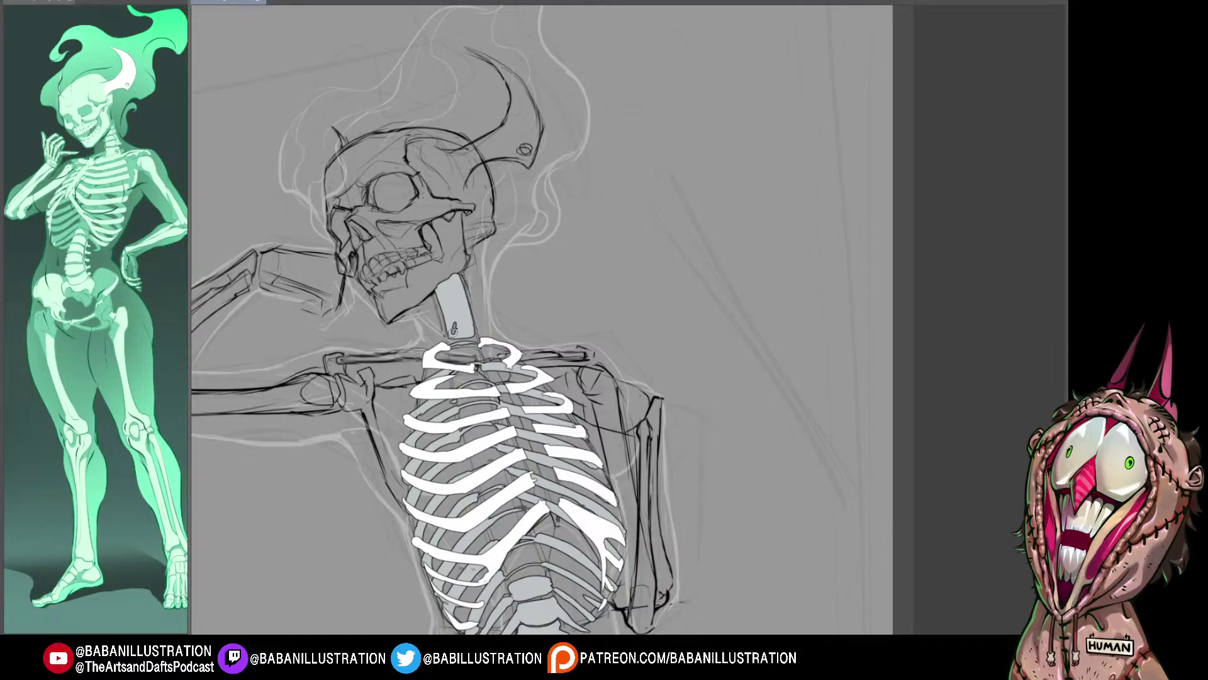
# Step: Divide the neck column into separate vertebrae with thin gaps and refine its upper end below the jaw
pyautogui.moveTo(453, 318)
pyautogui.mouseDown()
pyautogui.moveTo(450, 342)
pyautogui.moveTo(472, 340)
pyautogui.moveTo(455, 322)
pyautogui.moveTo(475, 337)
pyautogui.moveTo(464, 289)
pyautogui.mouseUp()
pyautogui.hotkey('ctrl', 'z')
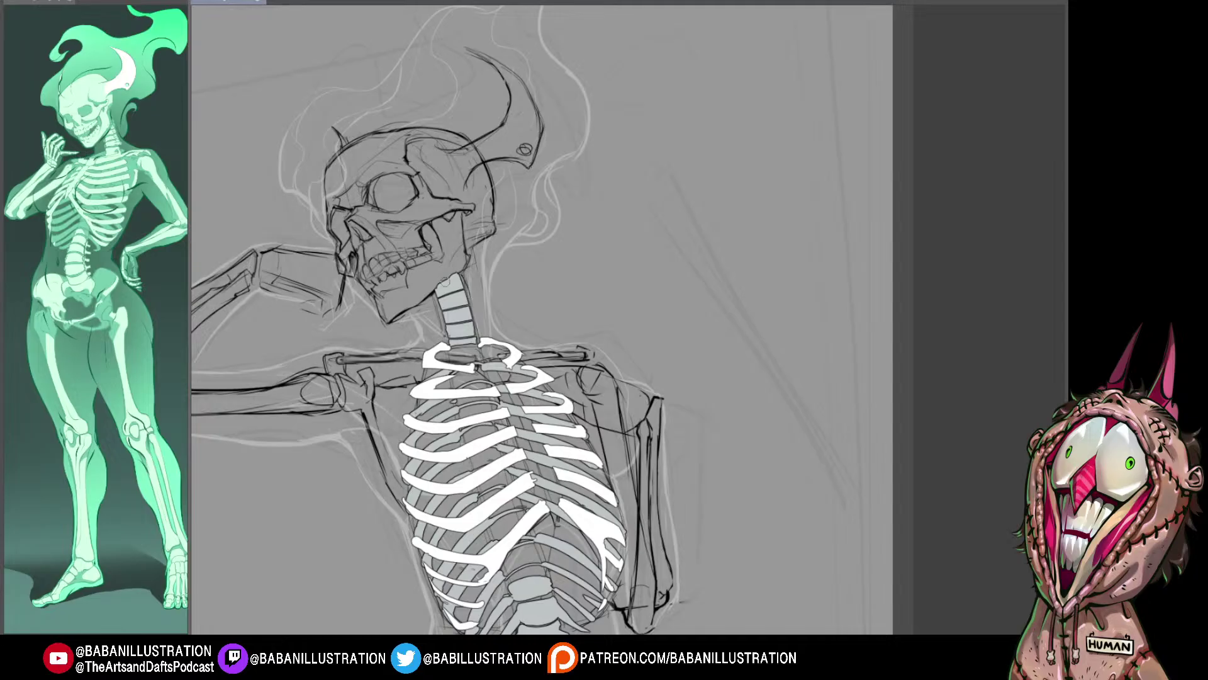
pyautogui.moveTo(434, 287); pyautogui.dragTo(464, 271)
# Step: Examine the painted spine and ribcage against the pose and proportions of the whole figure
pyautogui.scroll(-3, 536, 493)
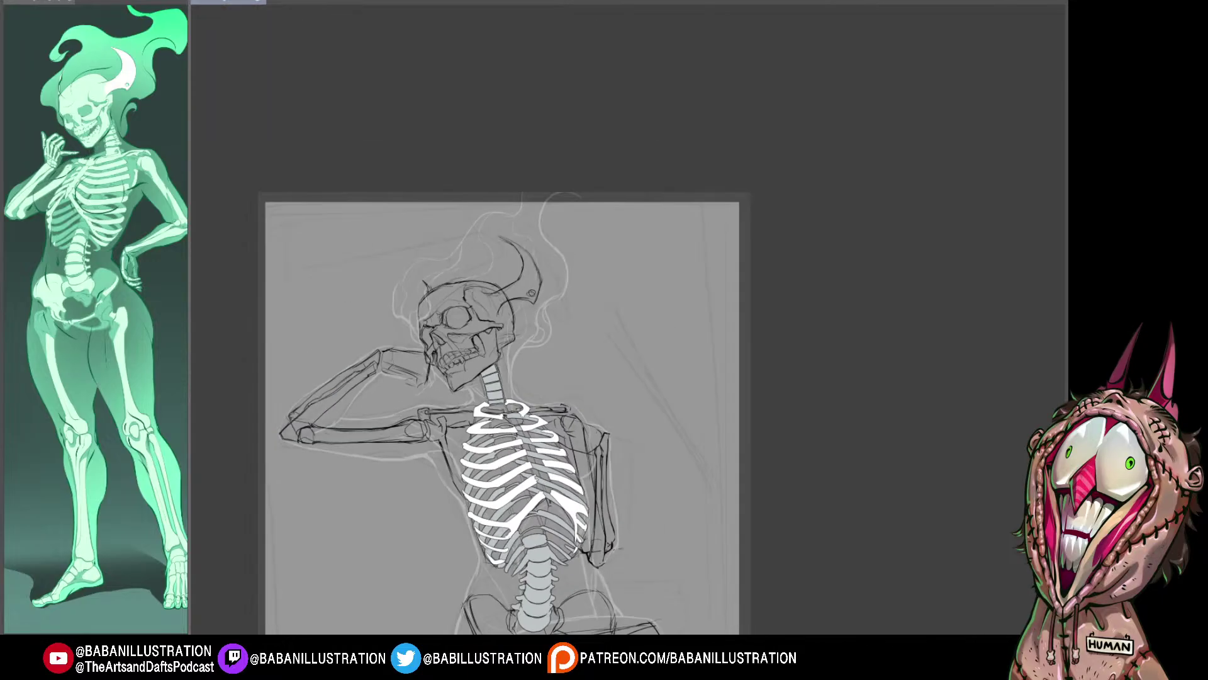
pyautogui.moveTo(536, 493); pyautogui.dragTo(475, 137)
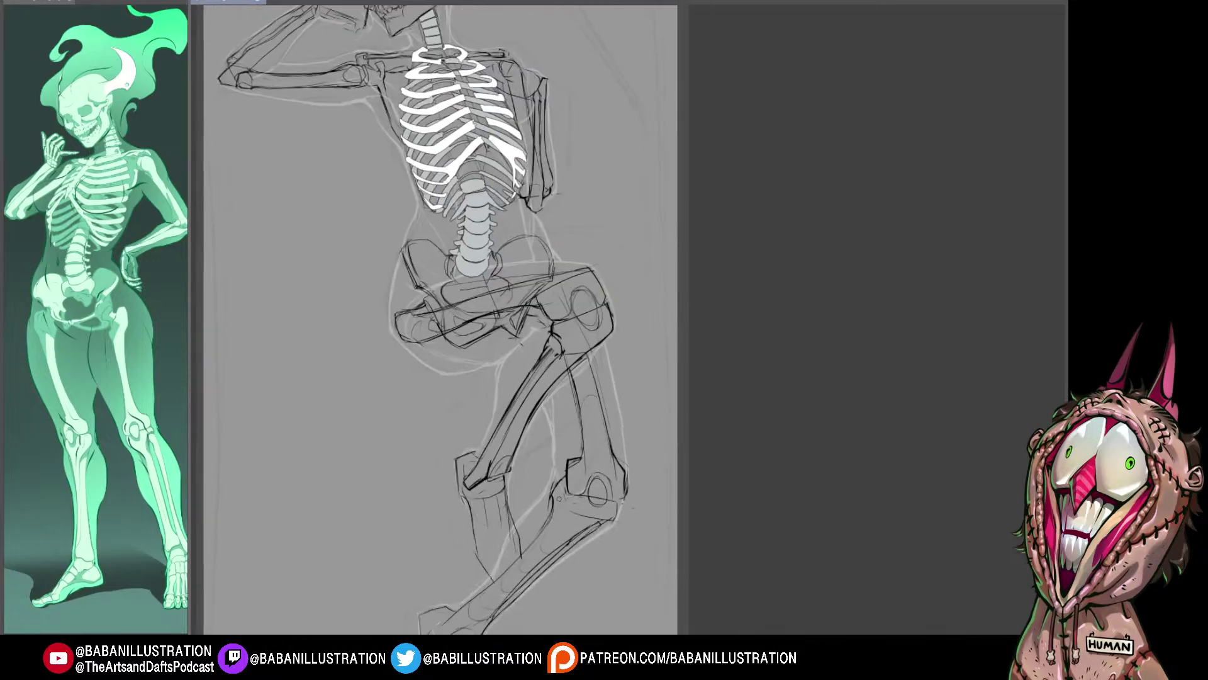
pyautogui.moveTo(558, 499); pyautogui.dragTo(525, 607)
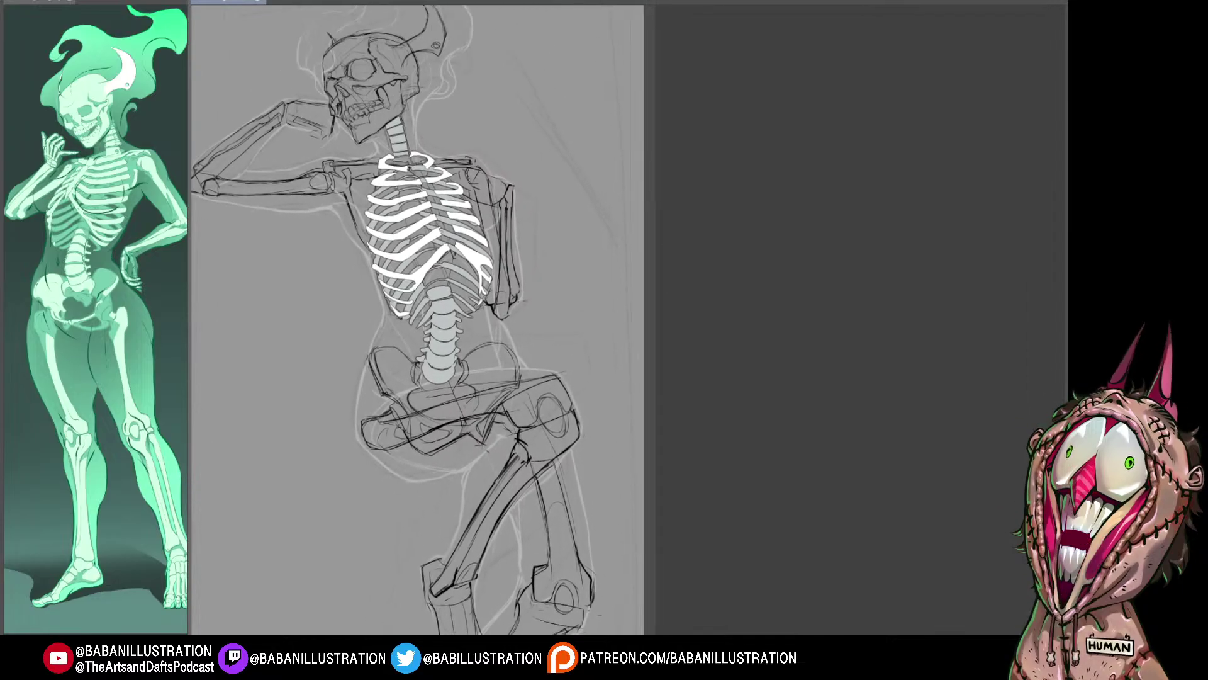
pyautogui.scroll(1, 421, 144)
pyautogui.scroll(4, 420, 144)
pyautogui.moveTo(432, 204); pyautogui.dragTo(430, 366)
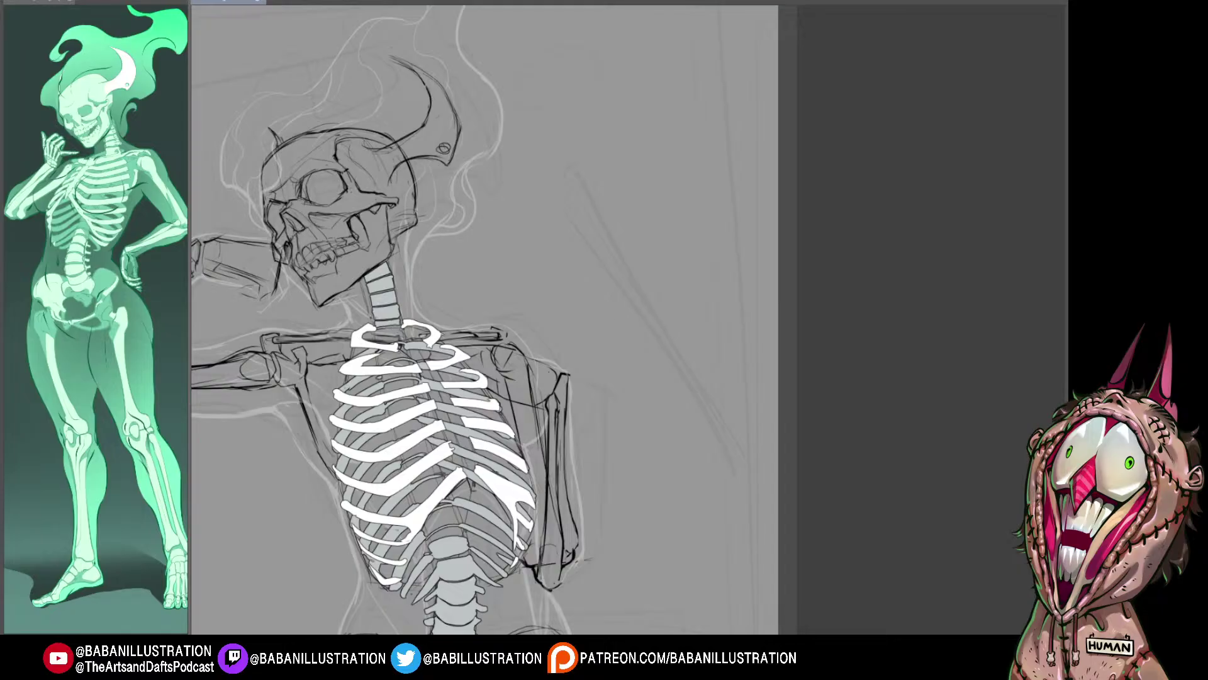
pyautogui.moveTo(491, 299); pyautogui.dragTo(574, 287)
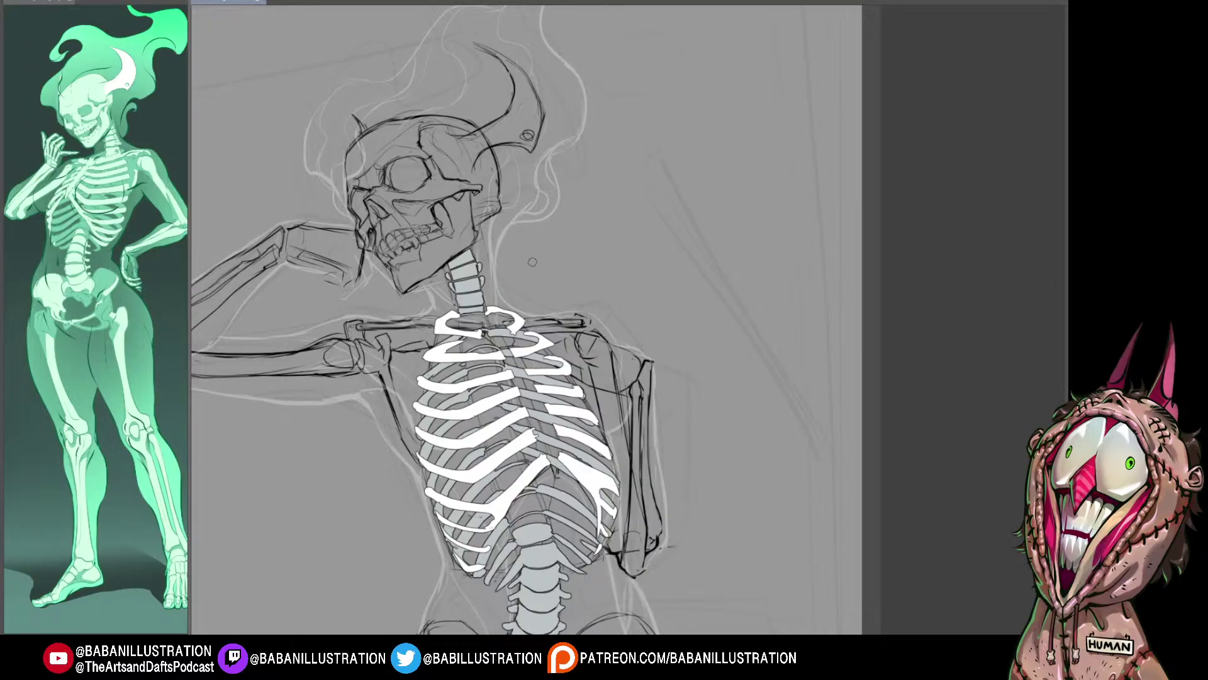
pyautogui.scroll(-1, 515, 389)
pyautogui.moveTo(515, 389); pyautogui.dragTo(463, 264)
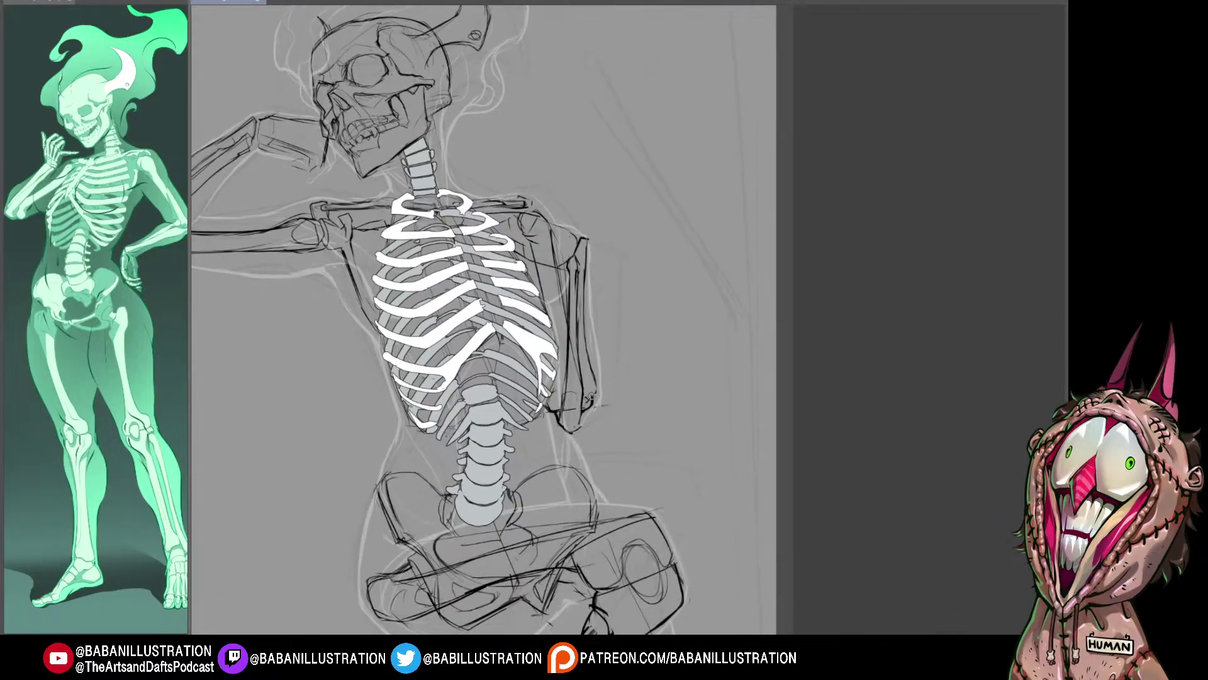
pyautogui.scroll(-3, 567, 400)
pyautogui.moveTo(566, 400); pyautogui.dragTo(510, 289)
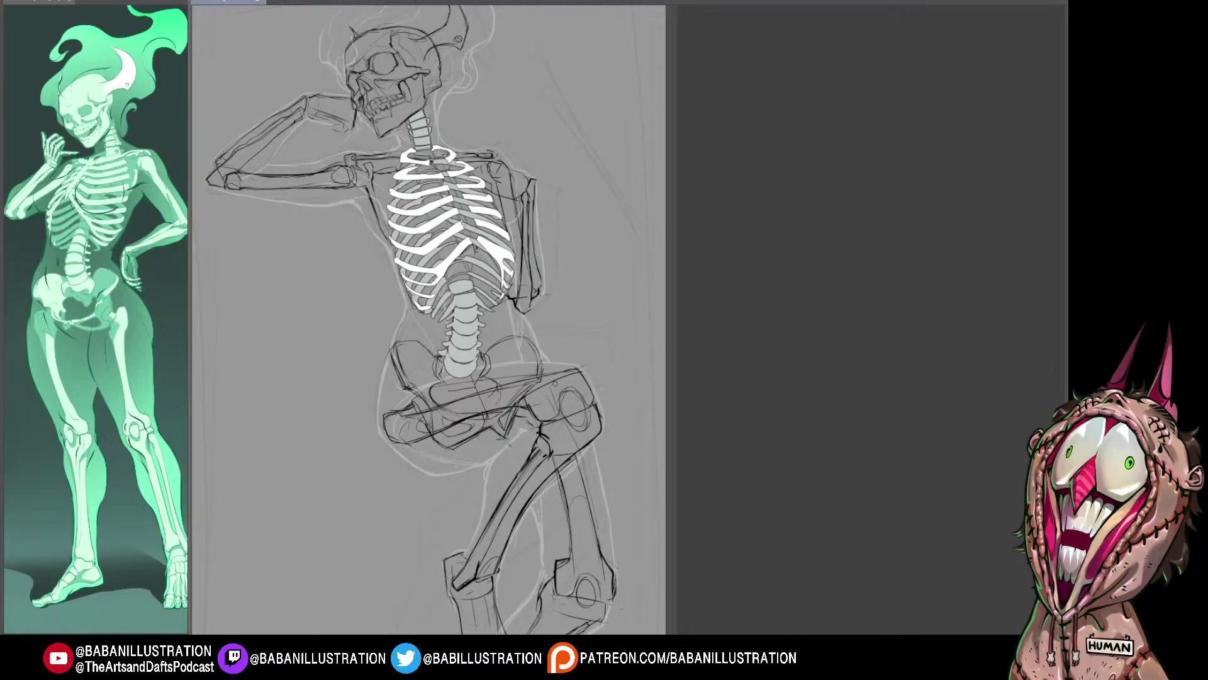
pyautogui.scroll(-3, 552, 398)
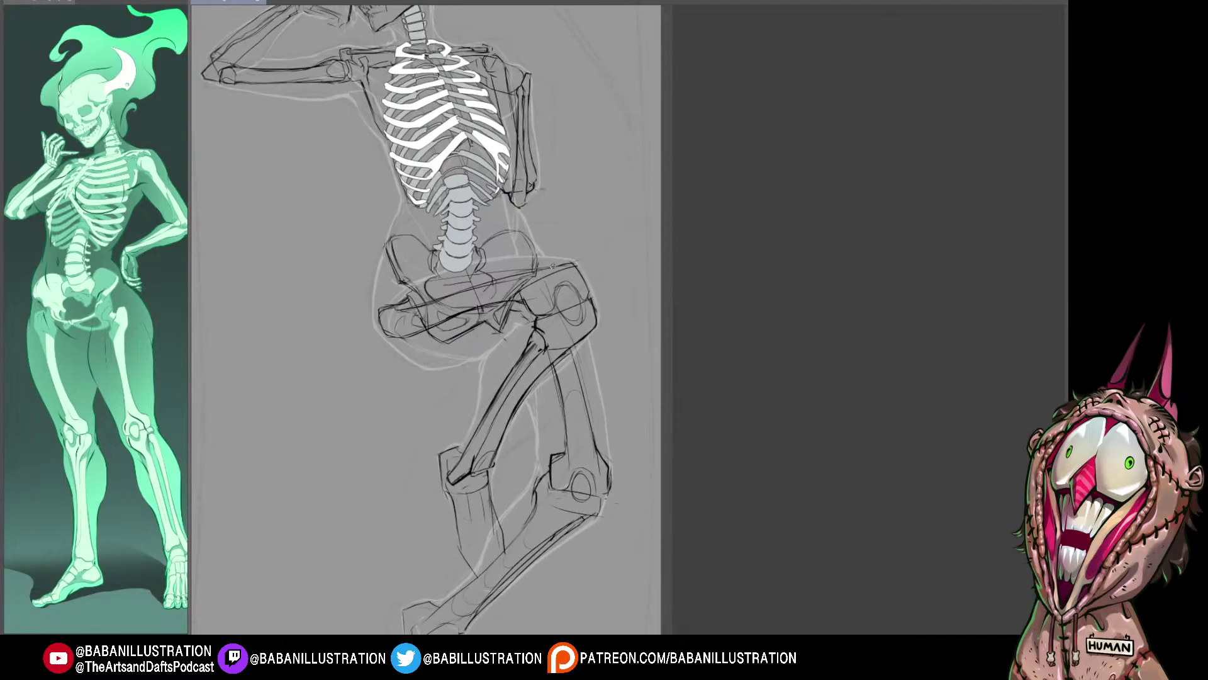
pyautogui.moveTo(619, 144); pyautogui.dragTo(621, 298)
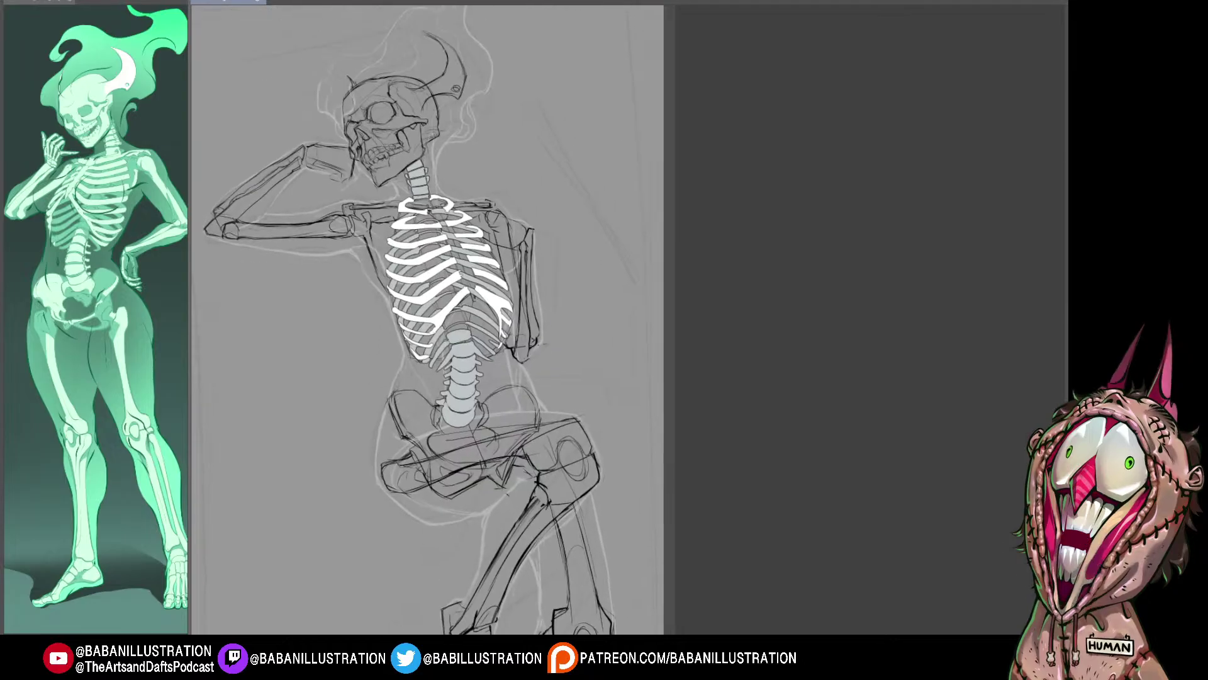
# Step: Mirror the canvas view to check the figure's balance, and restore the original orientation
pyautogui.press('h')
pyautogui.moveTo(829, 319); pyautogui.dragTo(423, 336)
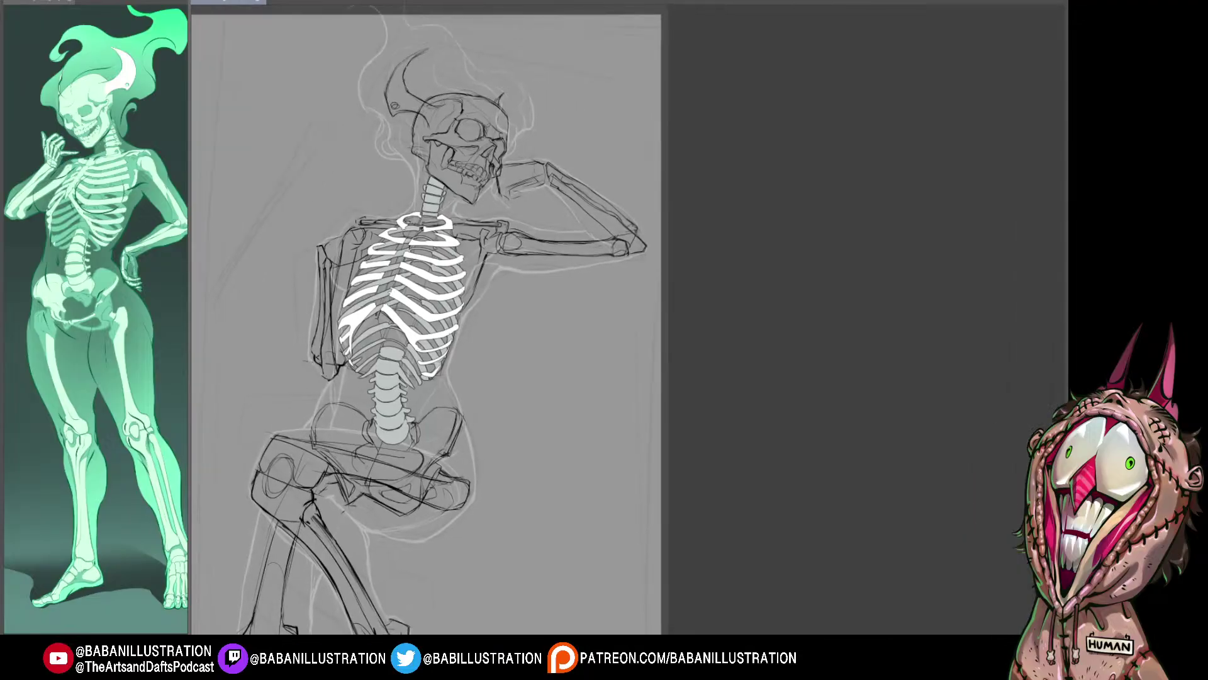
pyautogui.scroll(-2, 358, 362)
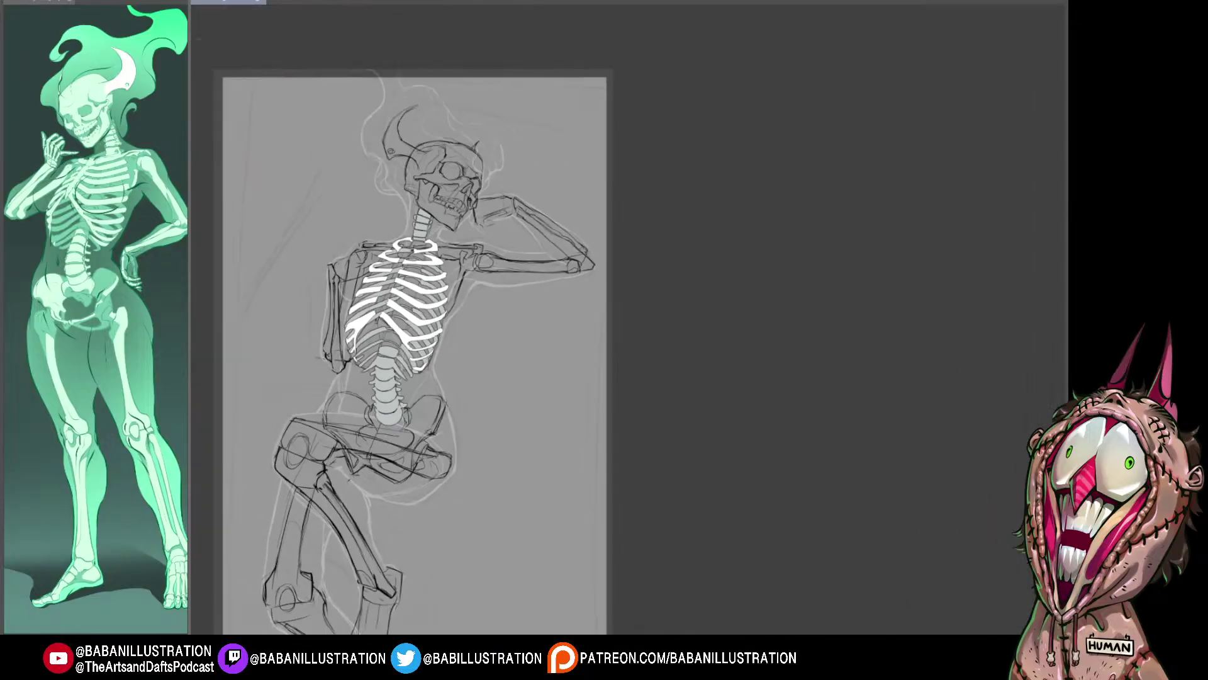
pyautogui.moveTo(357, 362); pyautogui.dragTo(366, 265)
pyautogui.moveTo(423, 319); pyautogui.dragTo(428, 311)
pyautogui.press('h')
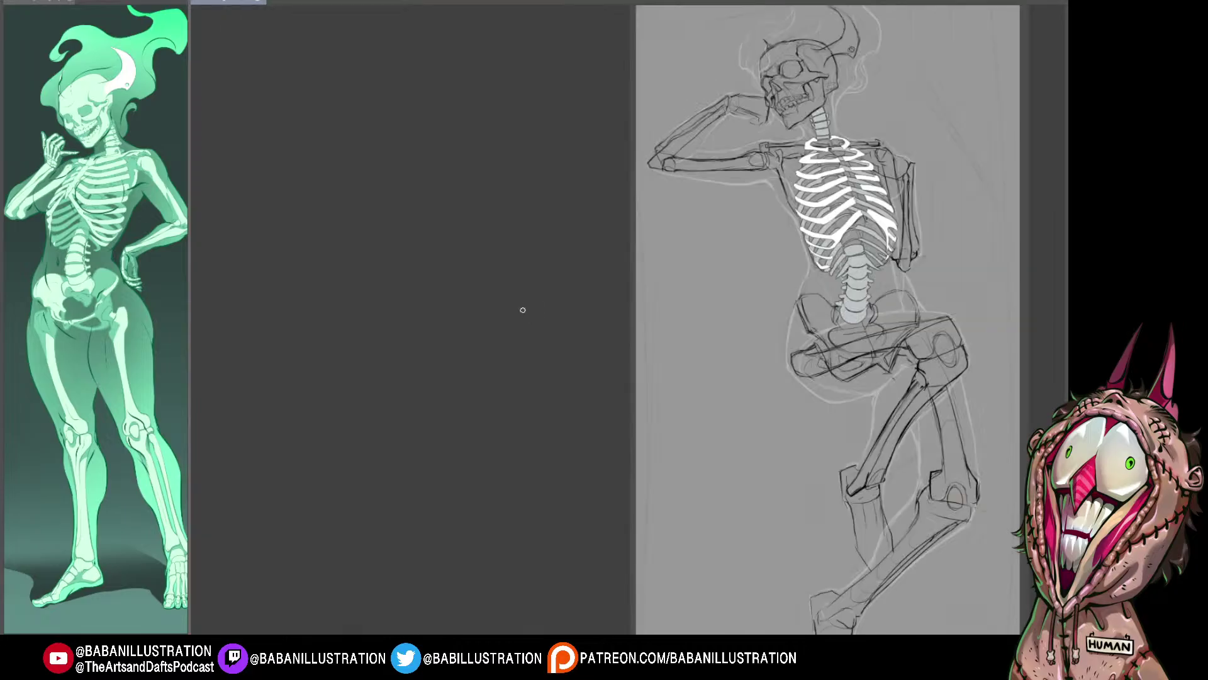
pyautogui.moveTo(837, 315); pyautogui.dragTo(398, 322)
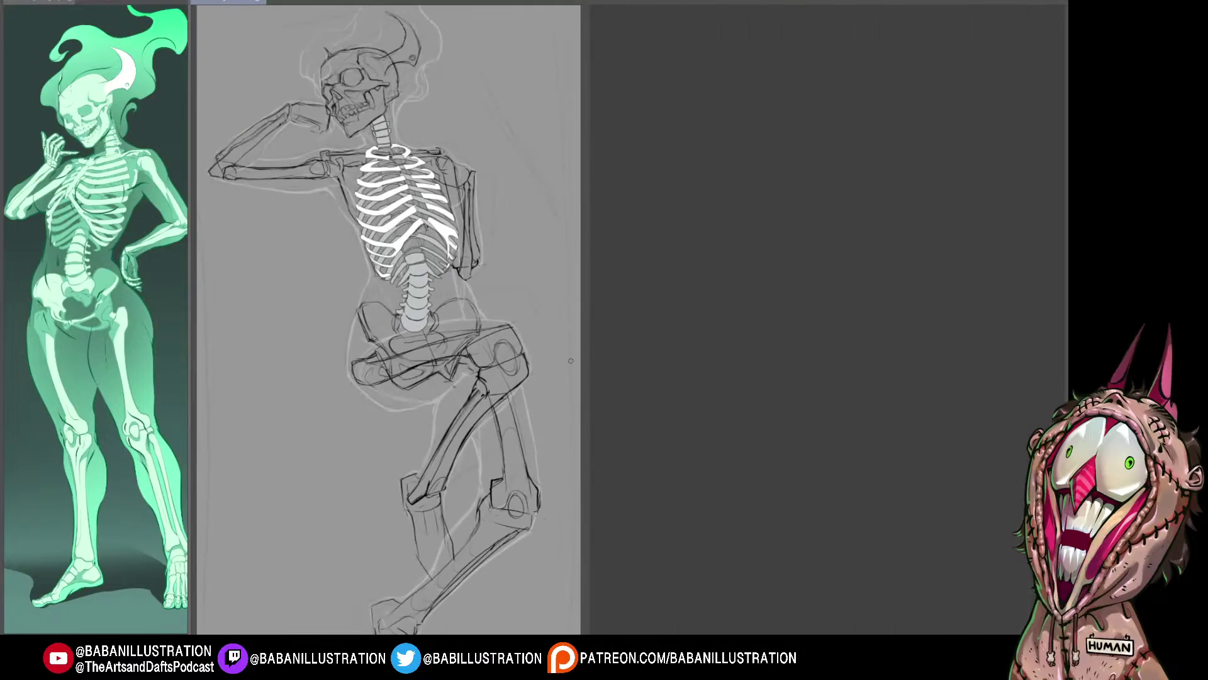
pyautogui.scroll(-1, 571, 361)
pyautogui.moveTo(568, 367); pyautogui.dragTo(561, 358)
pyautogui.scroll(-1, 568, 352)
# Step: Remove and restore the spine and back ribs repeatedly to compare the figure with and without them
pyautogui.hotkey('ctrl', 'z')
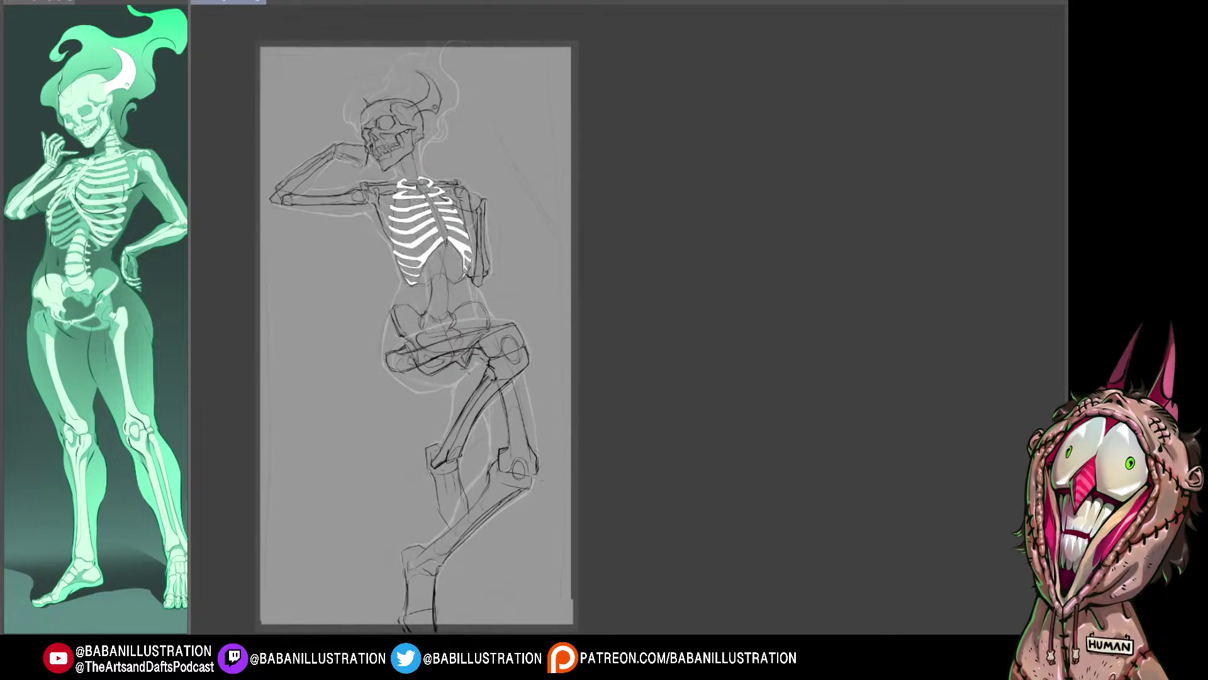
pyautogui.hotkey('ctrl', 'y')
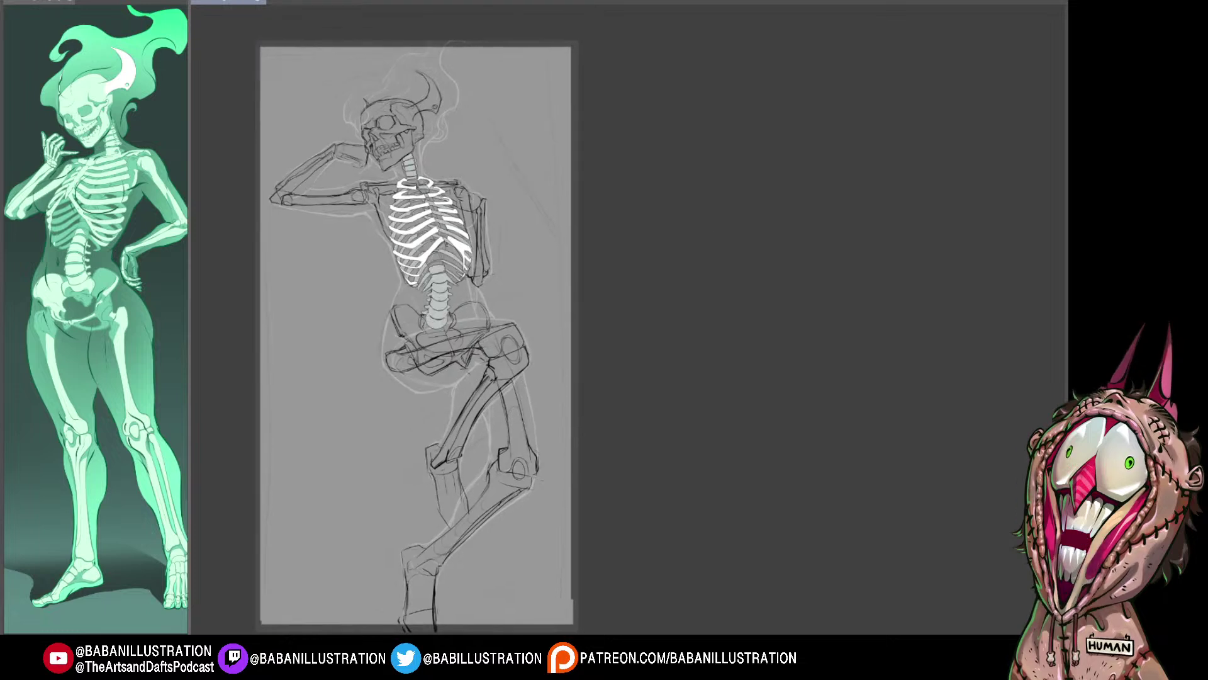
pyautogui.hotkey('ctrl', 'z')
pyautogui.hotkey('ctrl', 'y')
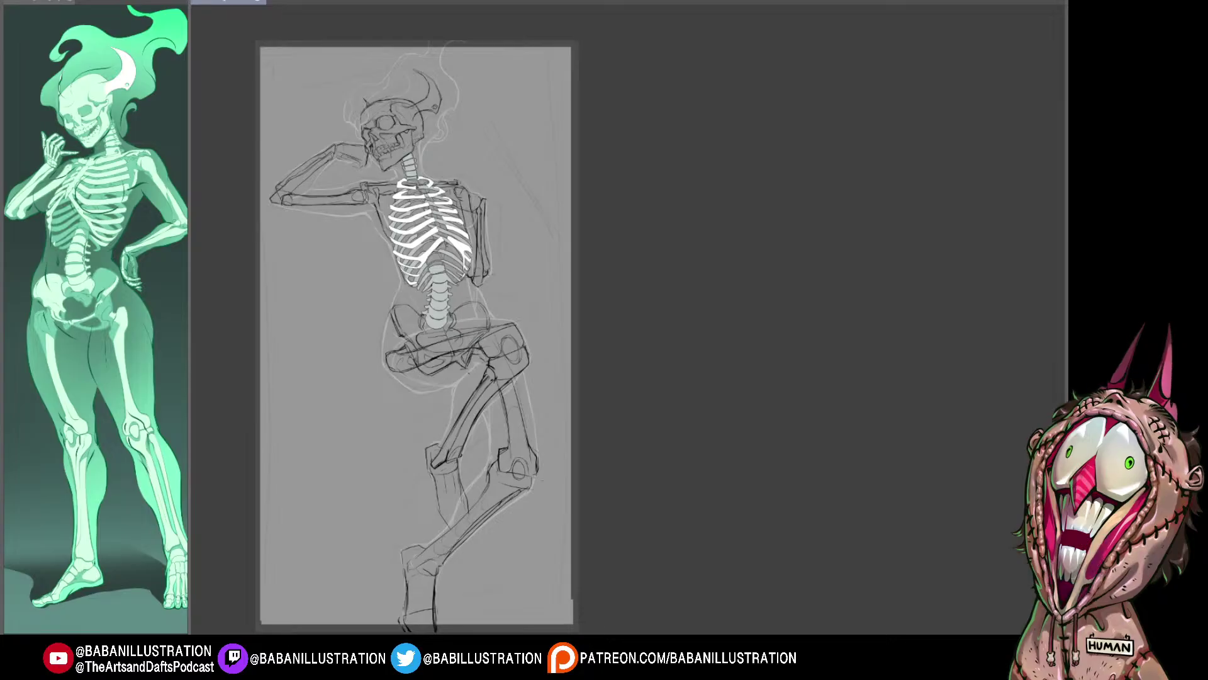
# Step: Reshape the skull's horn with a large warp brush, shifting its pointed tip toward the raised arm
pyautogui.scroll(3, 445, 327)
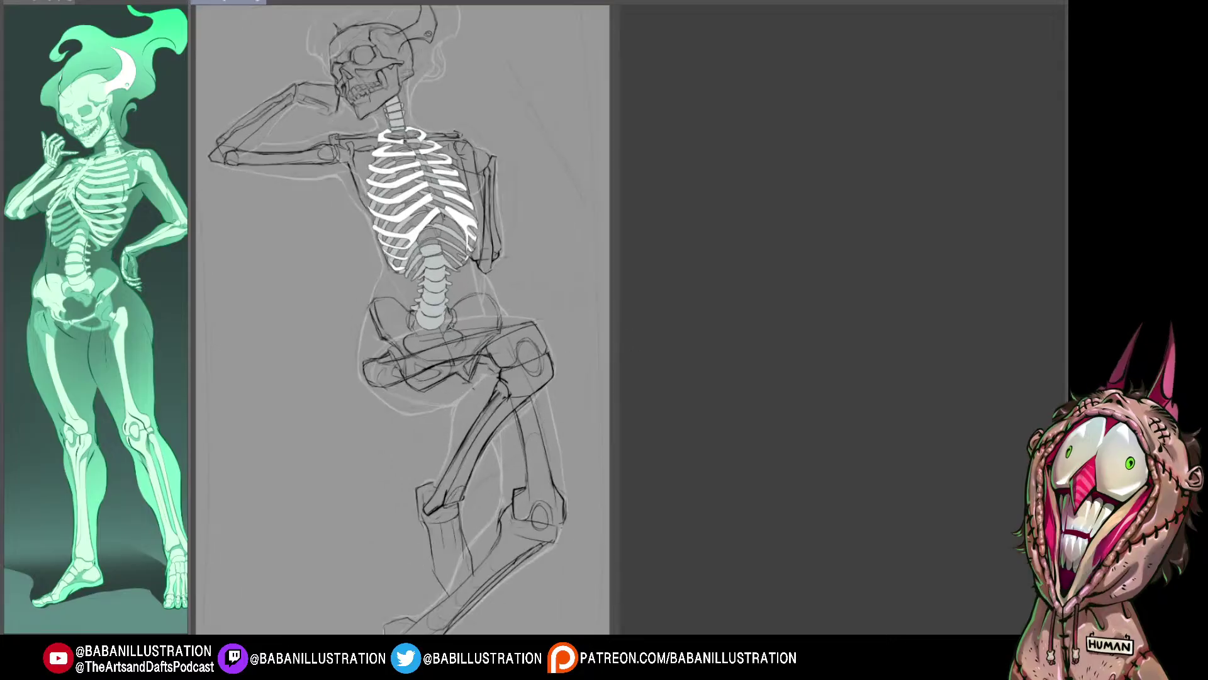
pyautogui.moveTo(446, 327)
pyautogui.mouseDown()
pyautogui.moveTo(431, 423)
pyautogui.moveTo(492, 433)
pyautogui.mouseUp()
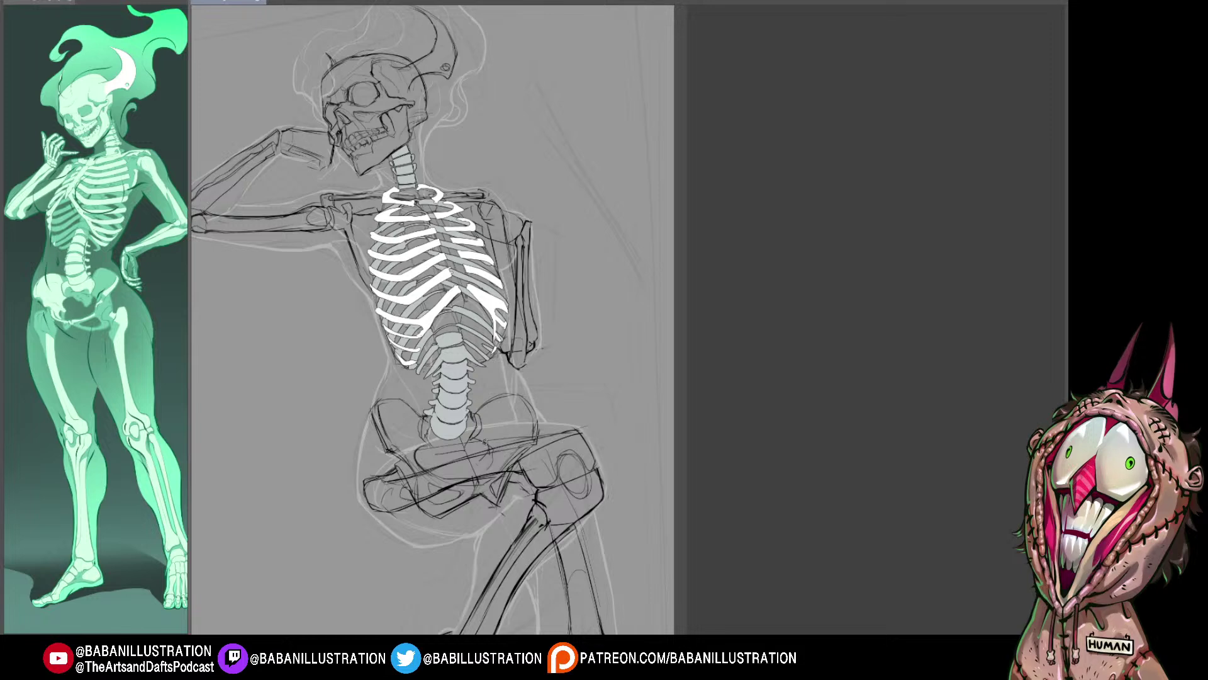
pyautogui.moveTo(440, 409)
pyautogui.mouseDown()
pyautogui.moveTo(452, 179)
pyautogui.moveTo(431, 270)
pyautogui.mouseUp()
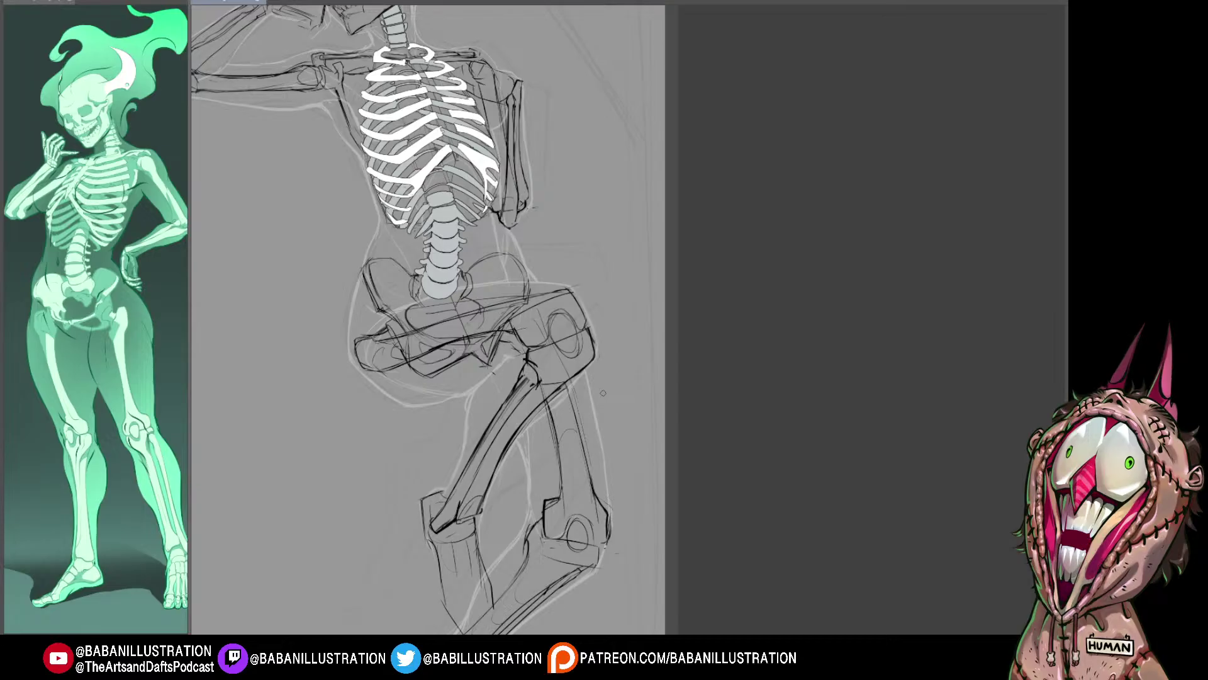
pyautogui.moveTo(603, 392); pyautogui.dragTo(640, 595)
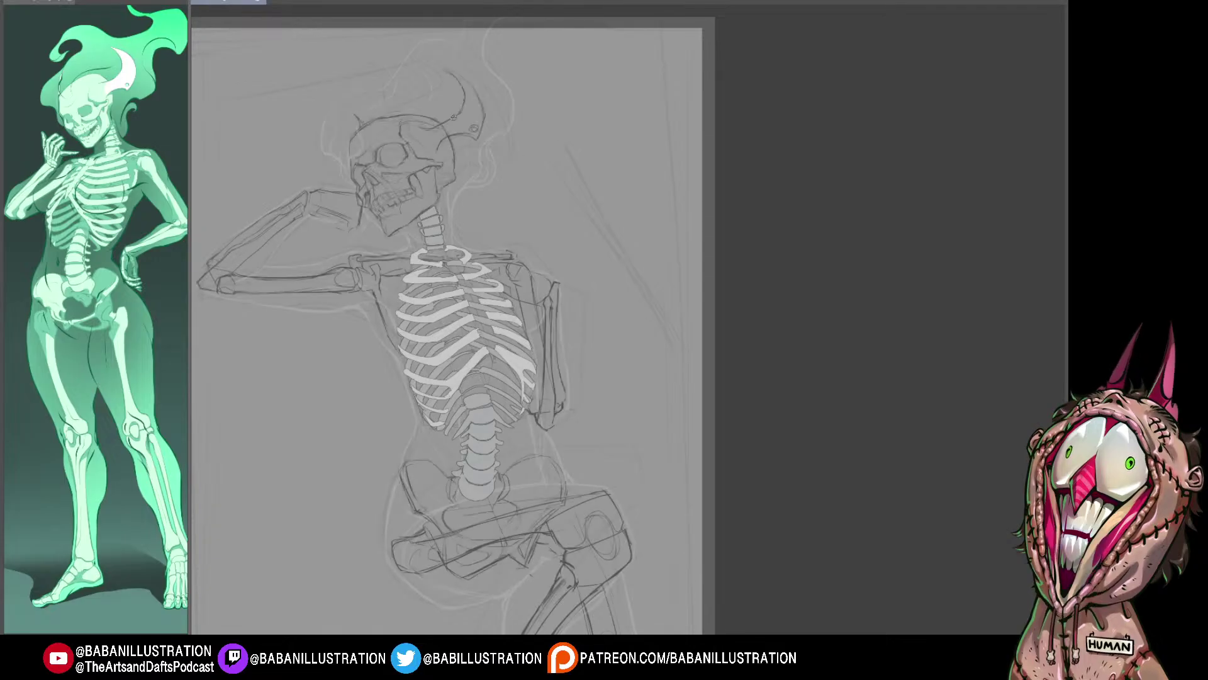
pyautogui.scroll(3, 447, 327)
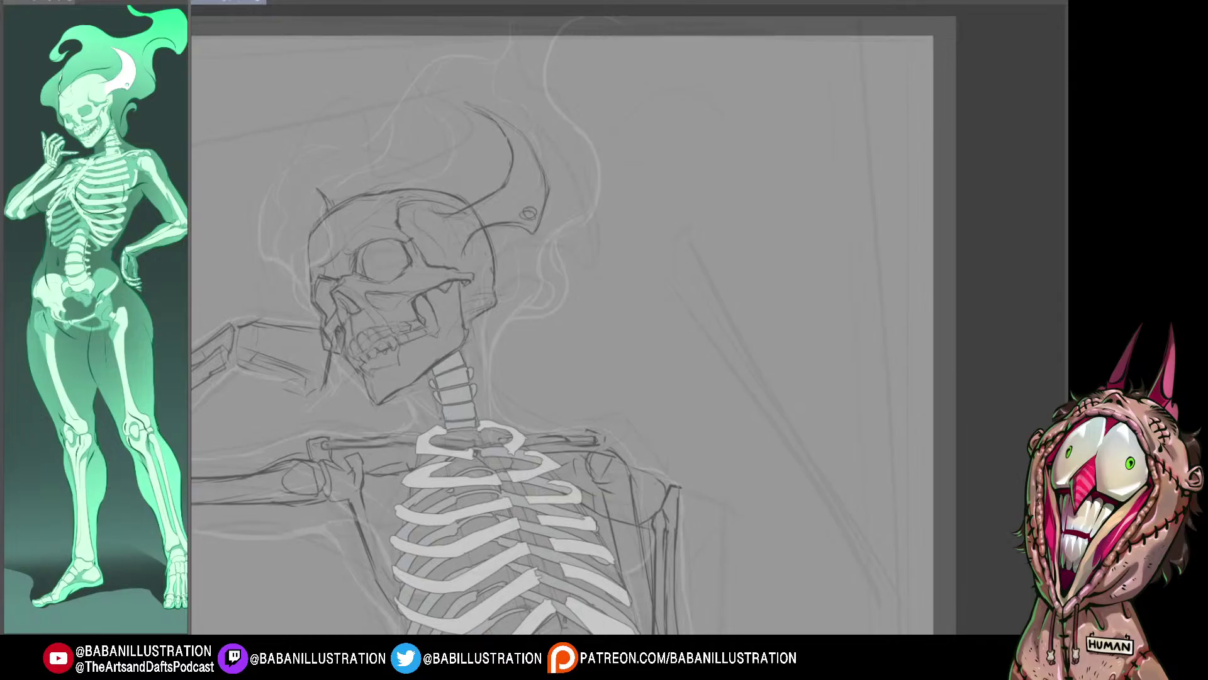
pyautogui.moveTo(619, 325); pyautogui.dragTo(628, 332)
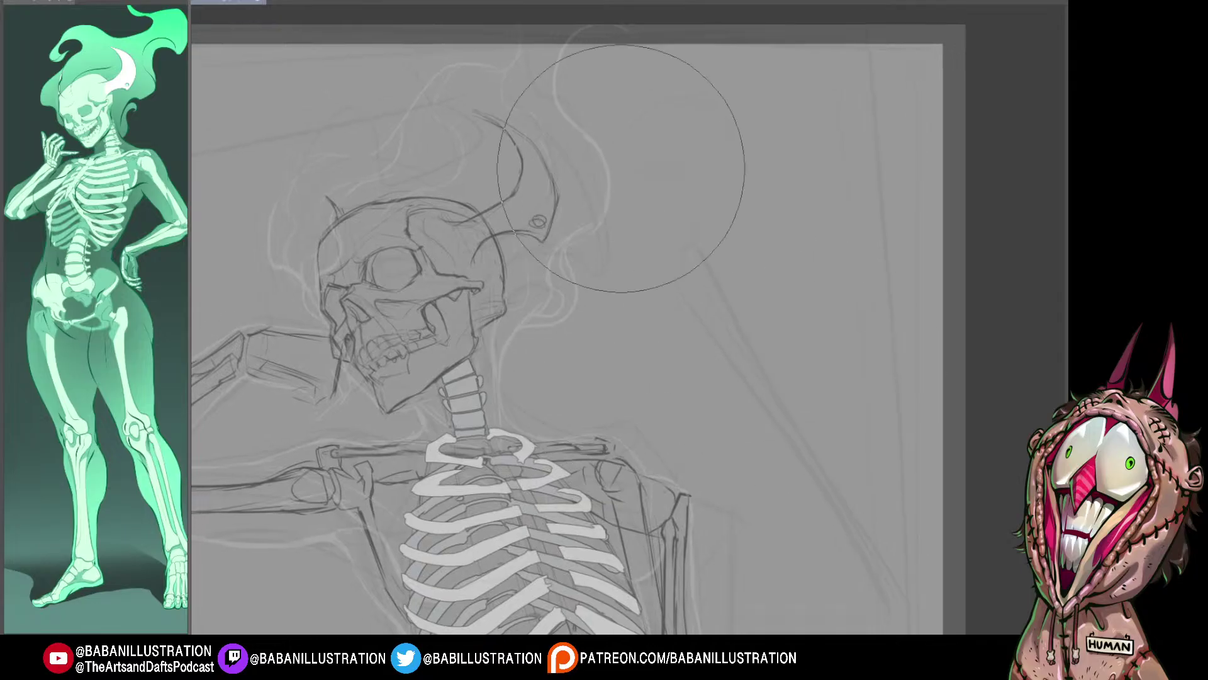
pyautogui.moveTo(581, 153); pyautogui.dragTo(591, 142)
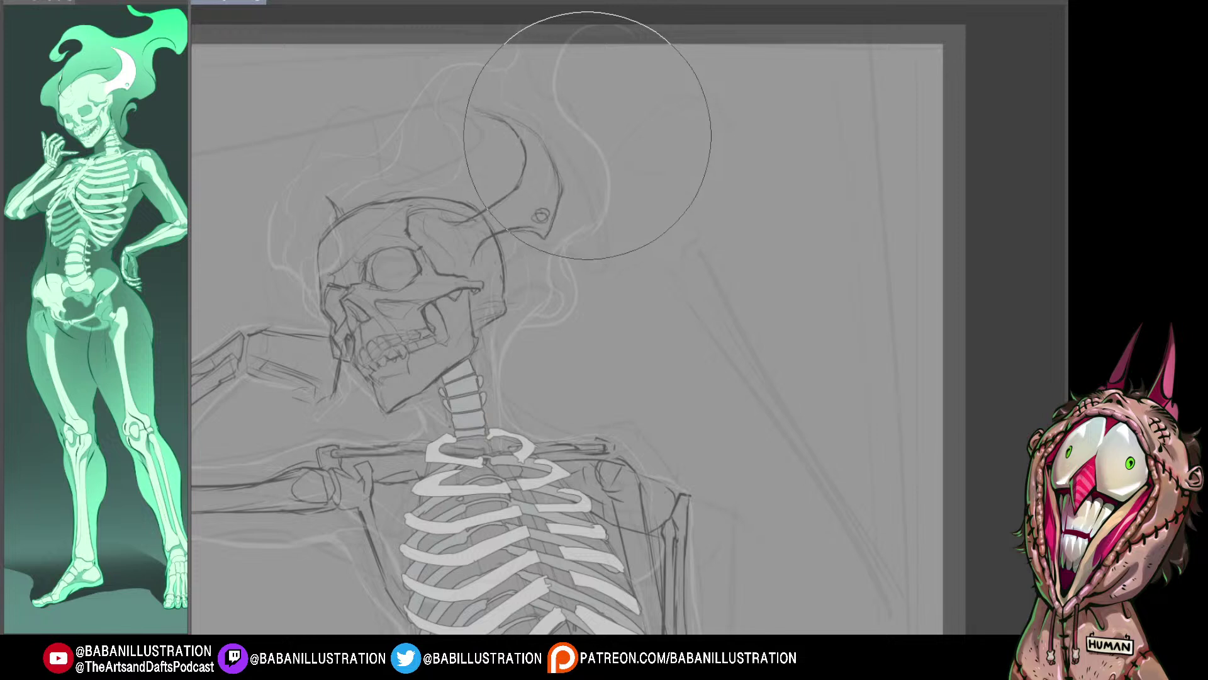
pyautogui.moveTo(486, 73); pyautogui.dragTo(443, 61)
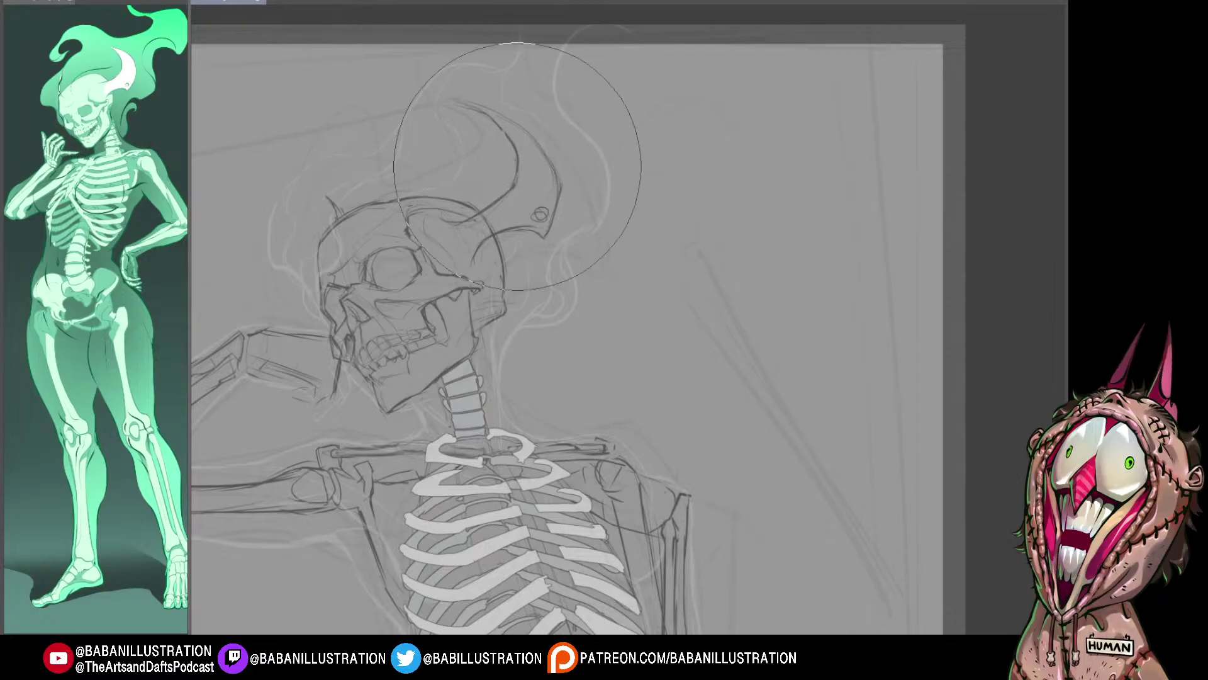
pyautogui.moveTo(593, 237); pyautogui.dragTo(560, 165)
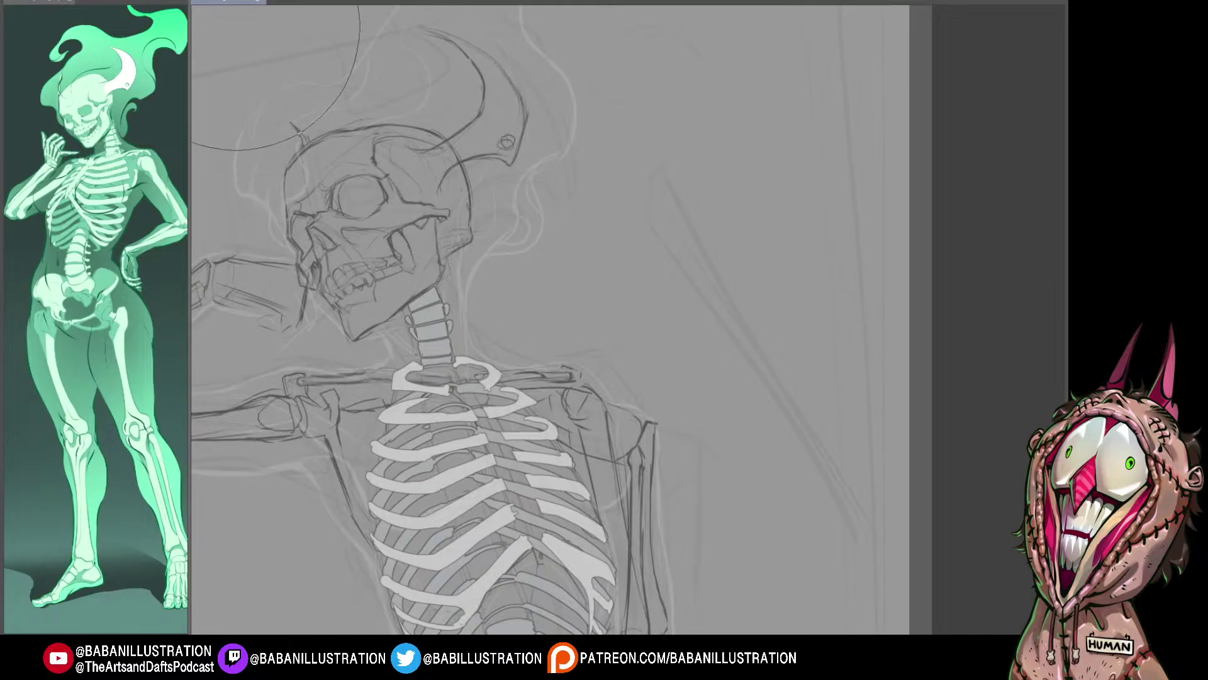
# Step: Try to push the skull's forehead outward with a smaller warp brush, and undo the change
pyautogui.moveTo(247, 32); pyautogui.dragTo(361, 141)
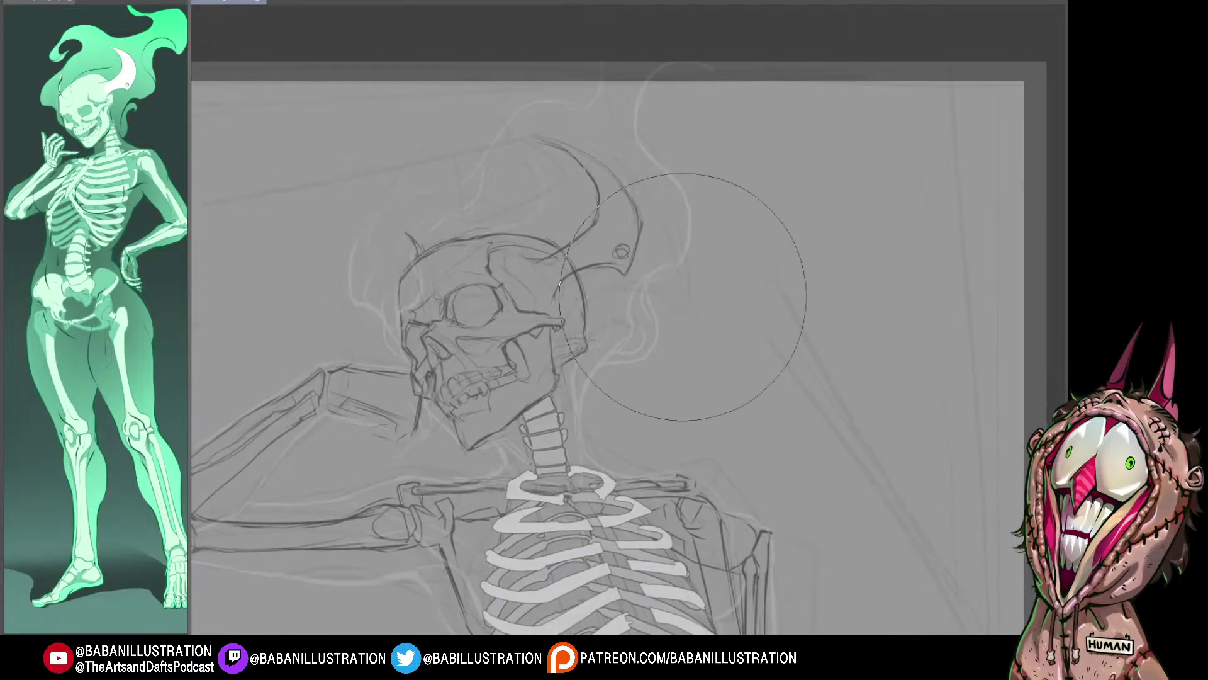
pyautogui.moveTo(822, 457); pyautogui.dragTo(782, 398)
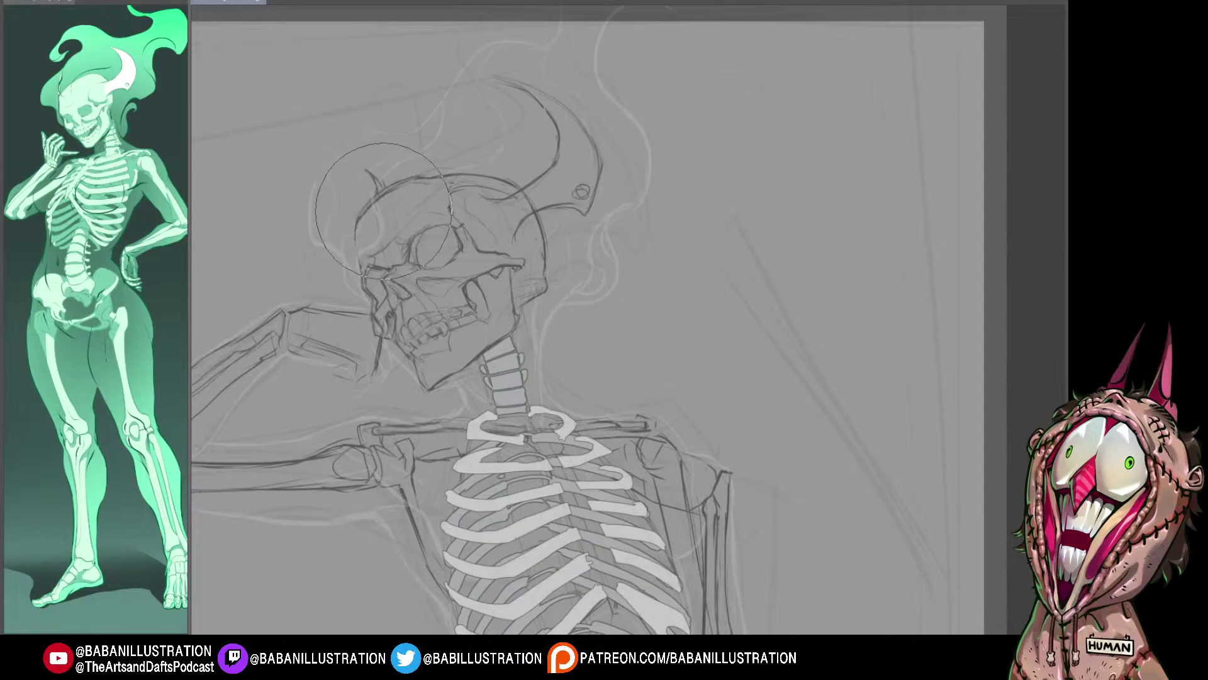
pyautogui.moveTo(383, 211); pyautogui.dragTo(380, 215)
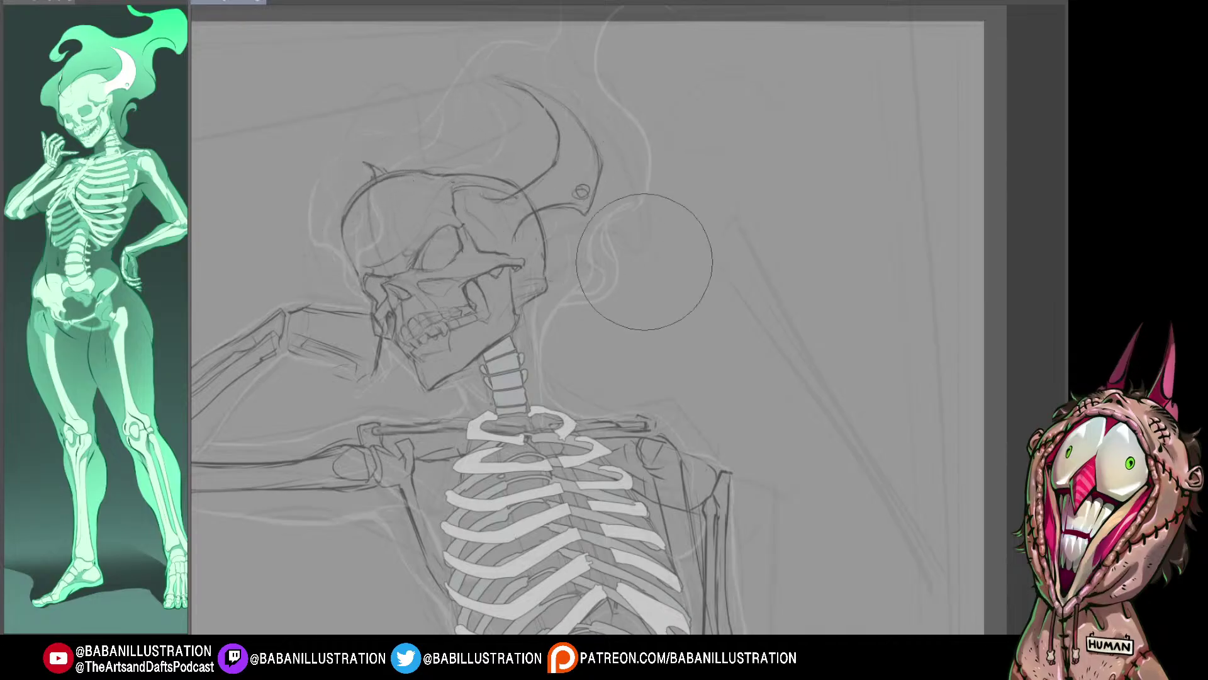
pyautogui.hotkey('ctrl', 'z')
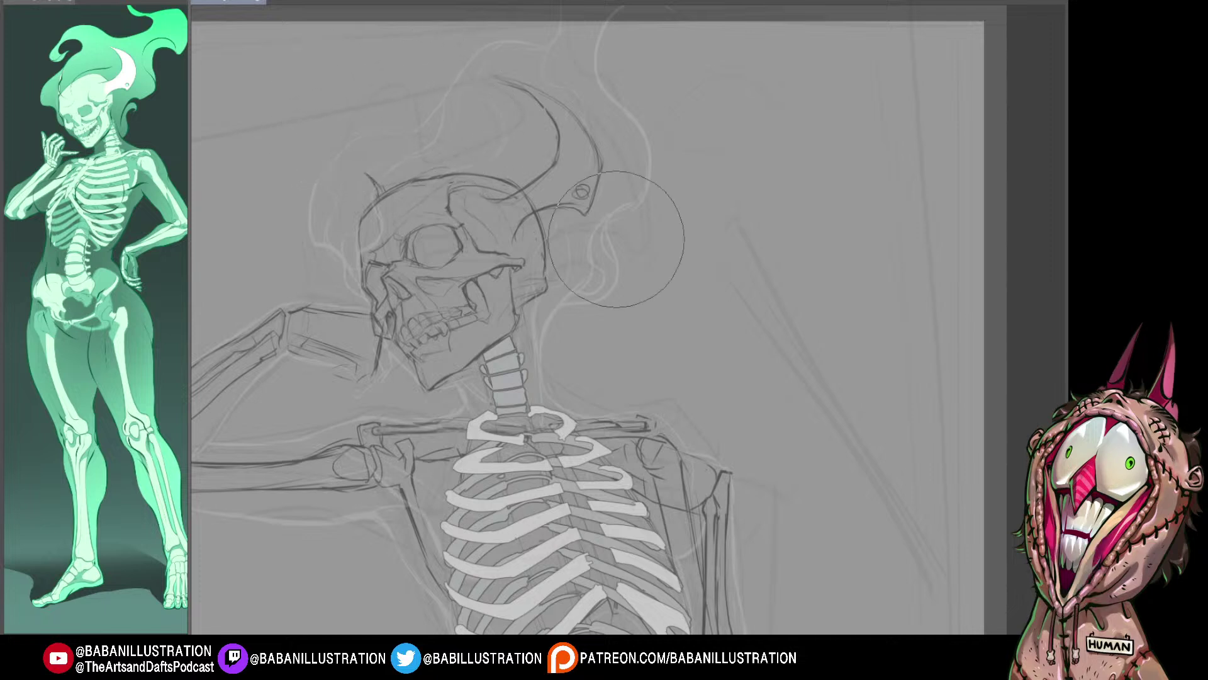
# Step: Examine the whole skeleton against the white gesture sketch and perspective guides, in both normal and mirrored view
pyautogui.scroll(-1, 646, 360)
pyautogui.moveTo(684, 469)
pyautogui.mouseDown()
pyautogui.moveTo(637, 211)
pyautogui.moveTo(562, 131)
pyautogui.moveTo(562, 317)
pyautogui.mouseUp()
pyautogui.scroll(-2, 639, 210)
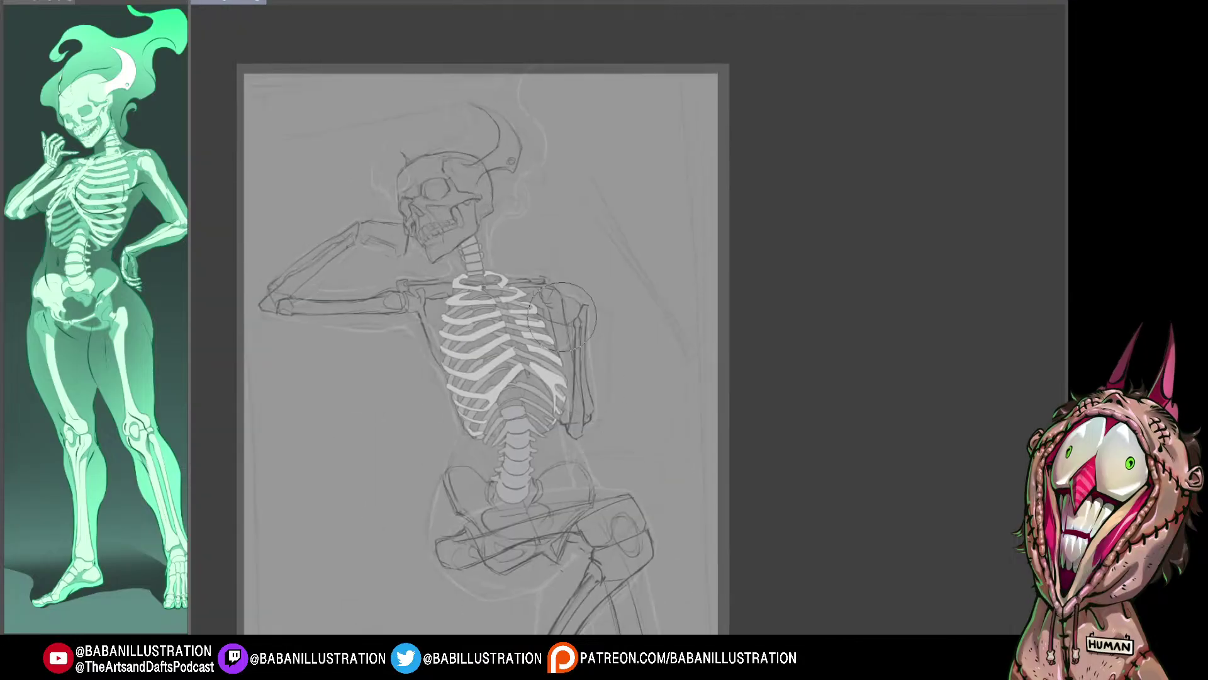
pyautogui.scroll(1, 562, 316)
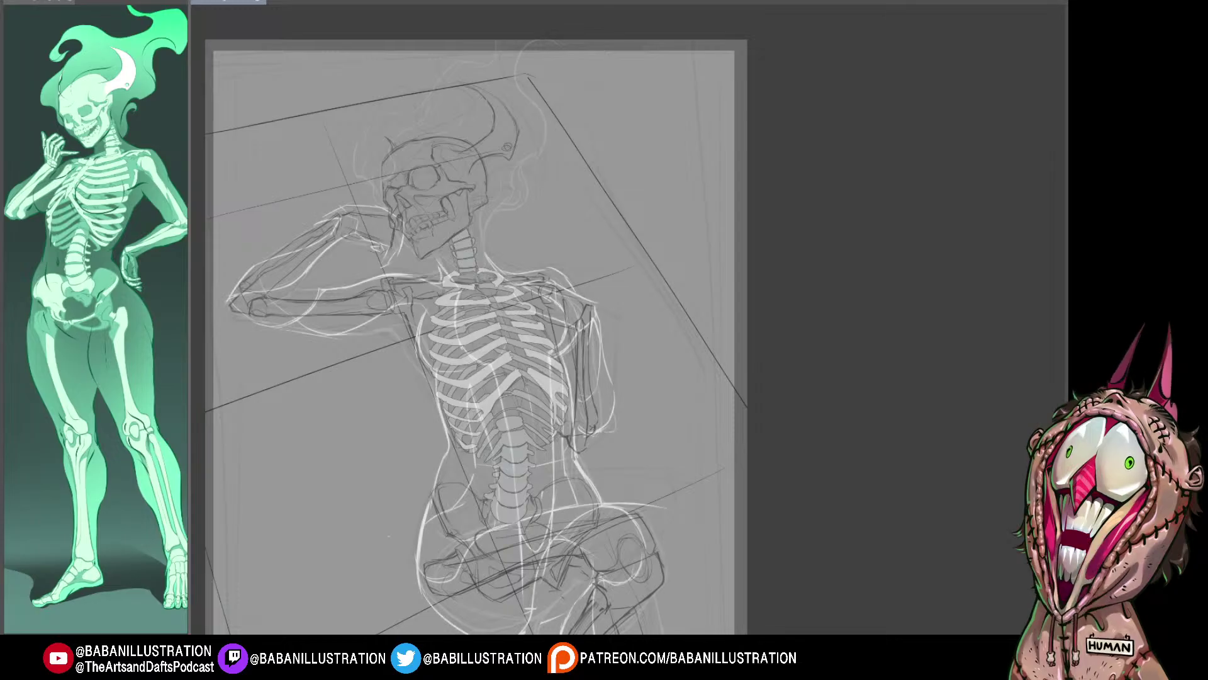
pyautogui.scroll(-4, 675, 246)
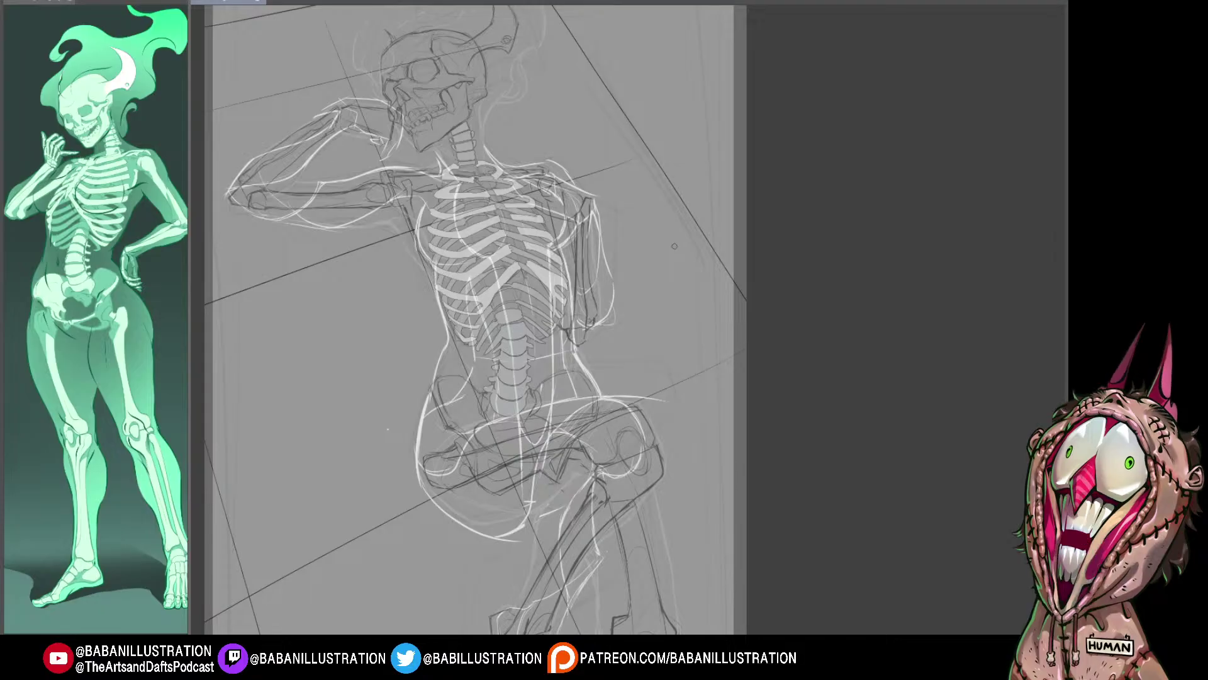
pyautogui.moveTo(469, 422); pyautogui.dragTo(449, 215)
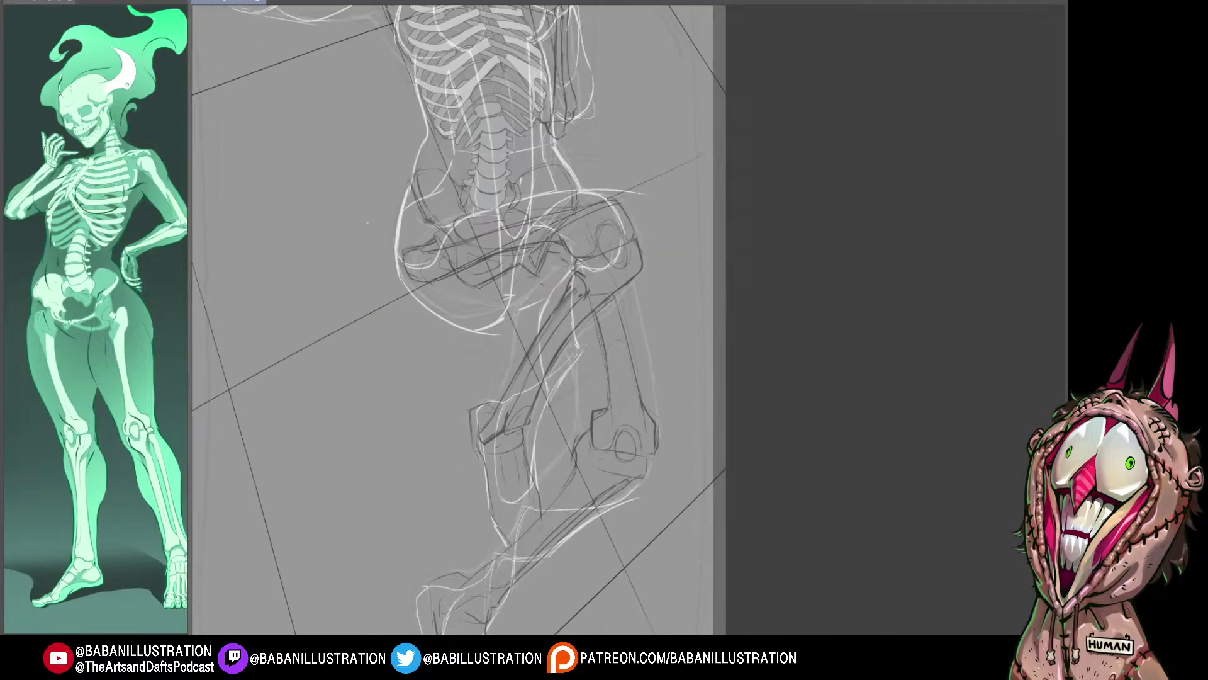
pyautogui.scroll(-2, 641, 344)
pyautogui.moveTo(641, 344); pyautogui.dragTo(588, 409)
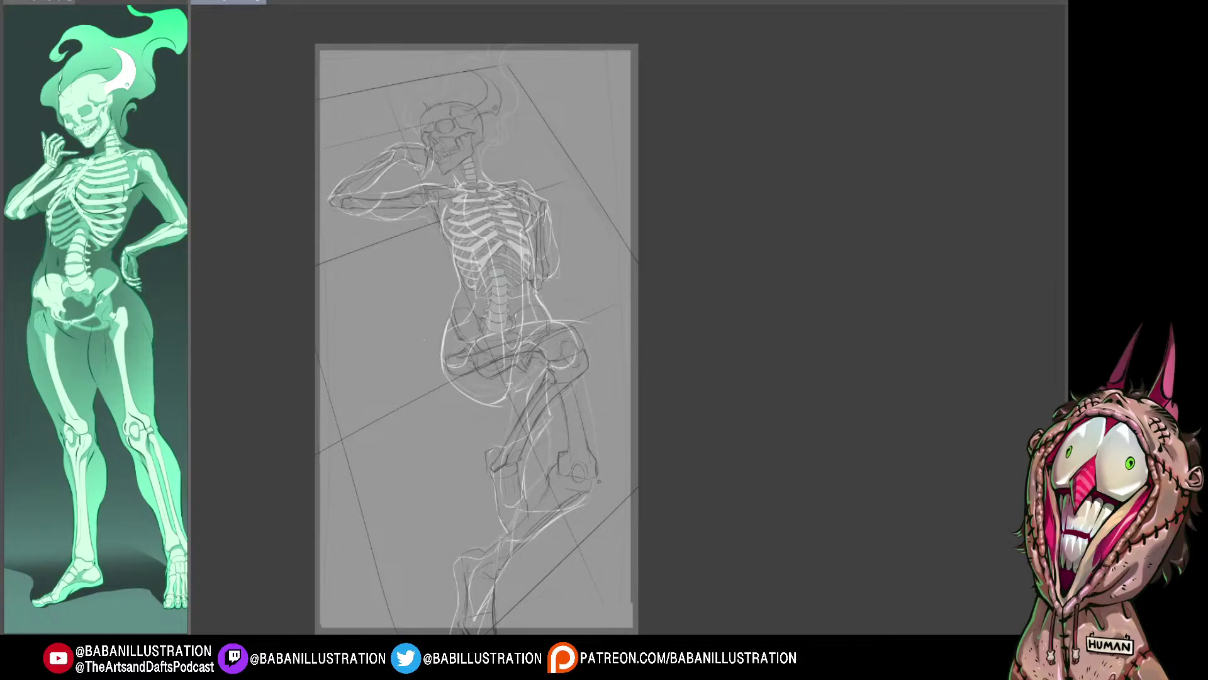
pyautogui.press('h')
pyautogui.moveTo(812, 503); pyautogui.dragTo(505, 506)
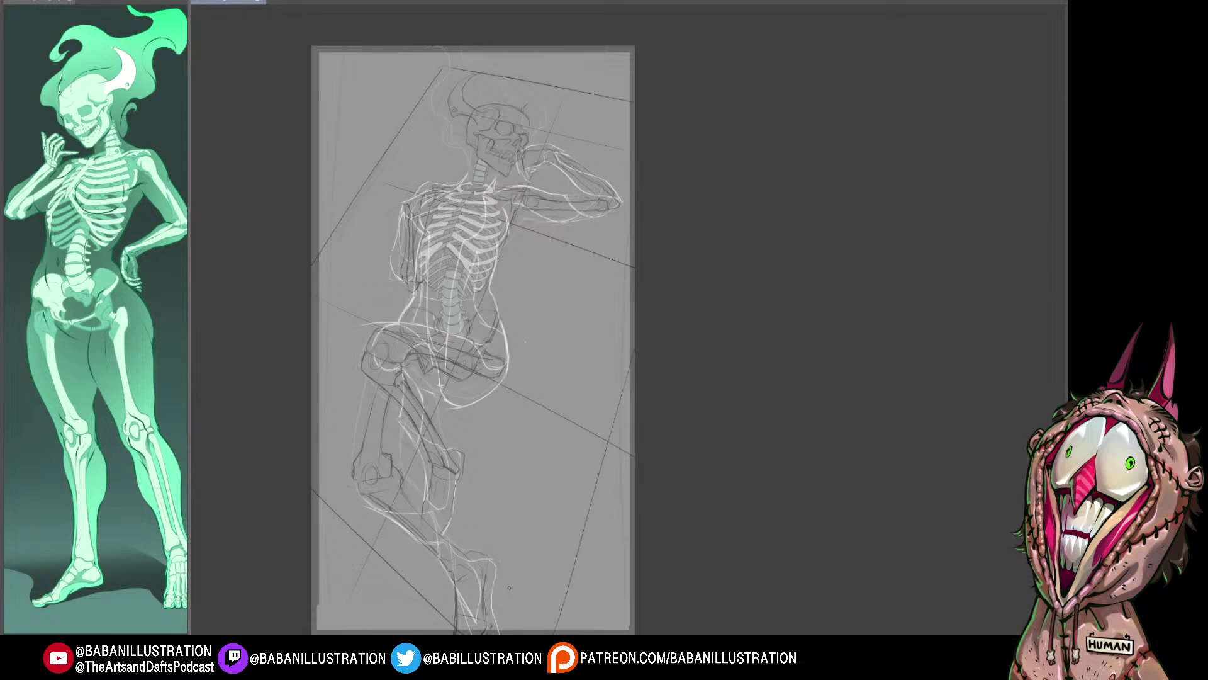
pyautogui.press('h')
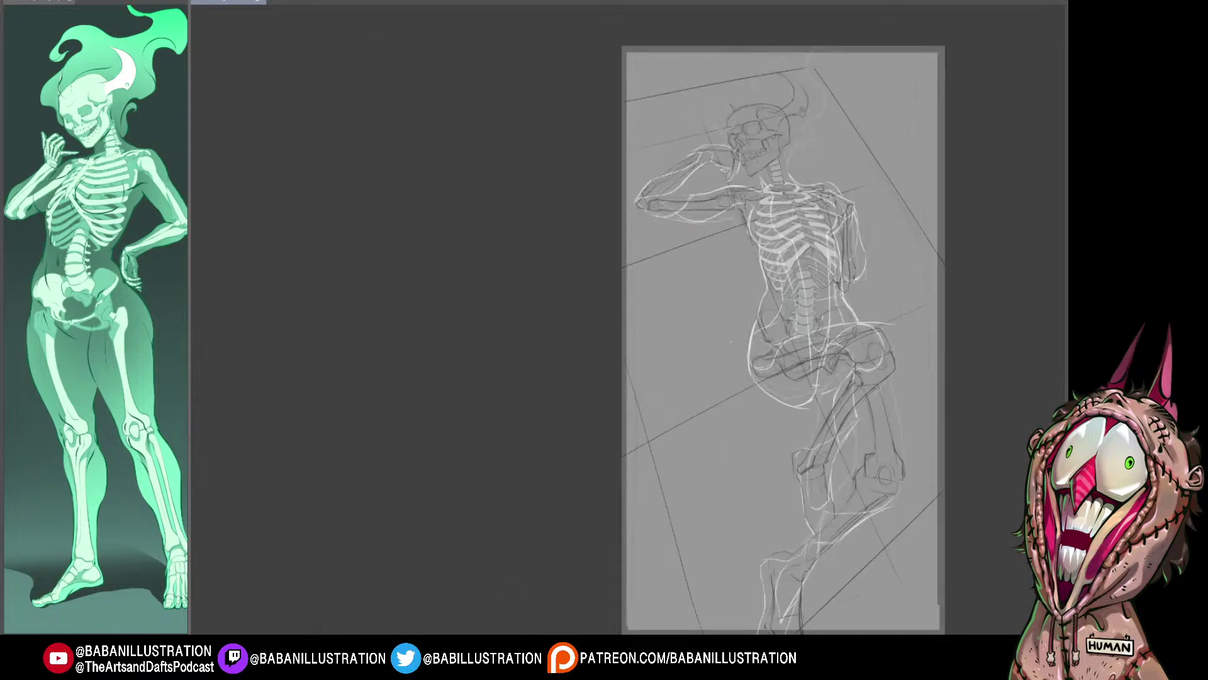
pyautogui.moveTo(930, 458); pyautogui.dragTo(549, 428)
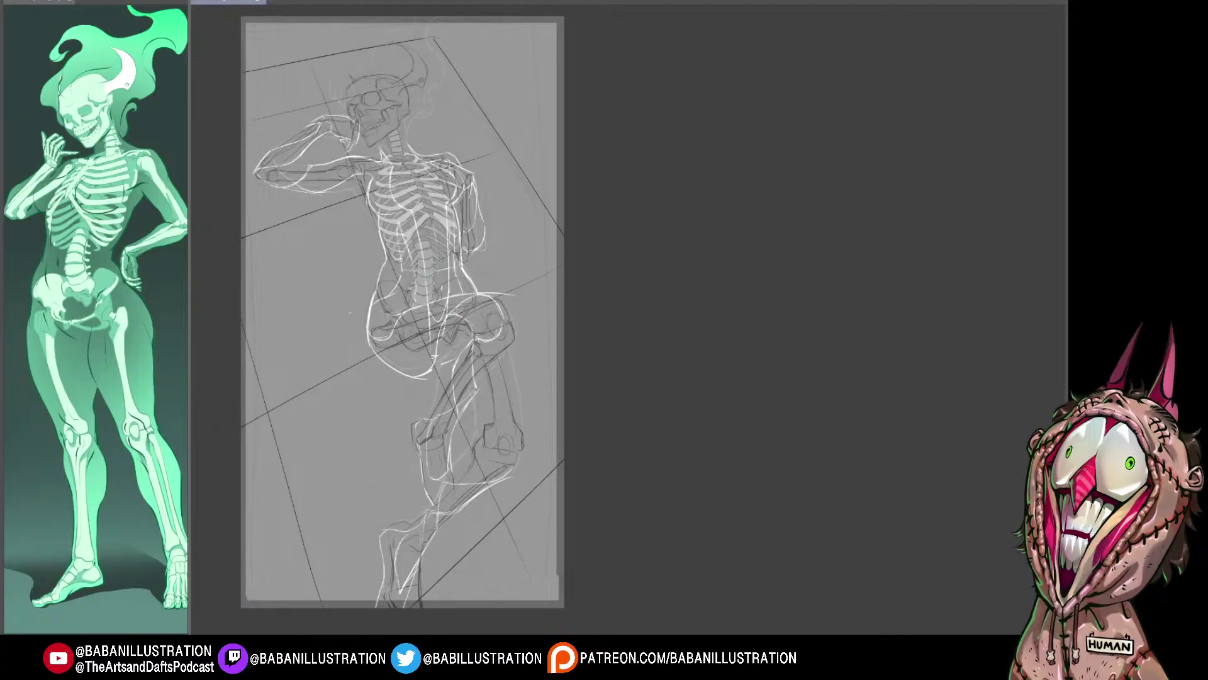
# Step: Try cyan contour lines running down both sides of the ribcage, and undo them
pyautogui.scroll(4, 446, 206)
pyautogui.moveTo(446, 207)
pyautogui.mouseDown()
pyautogui.moveTo(521, 345)
pyautogui.moveTo(543, 327)
pyautogui.mouseUp()
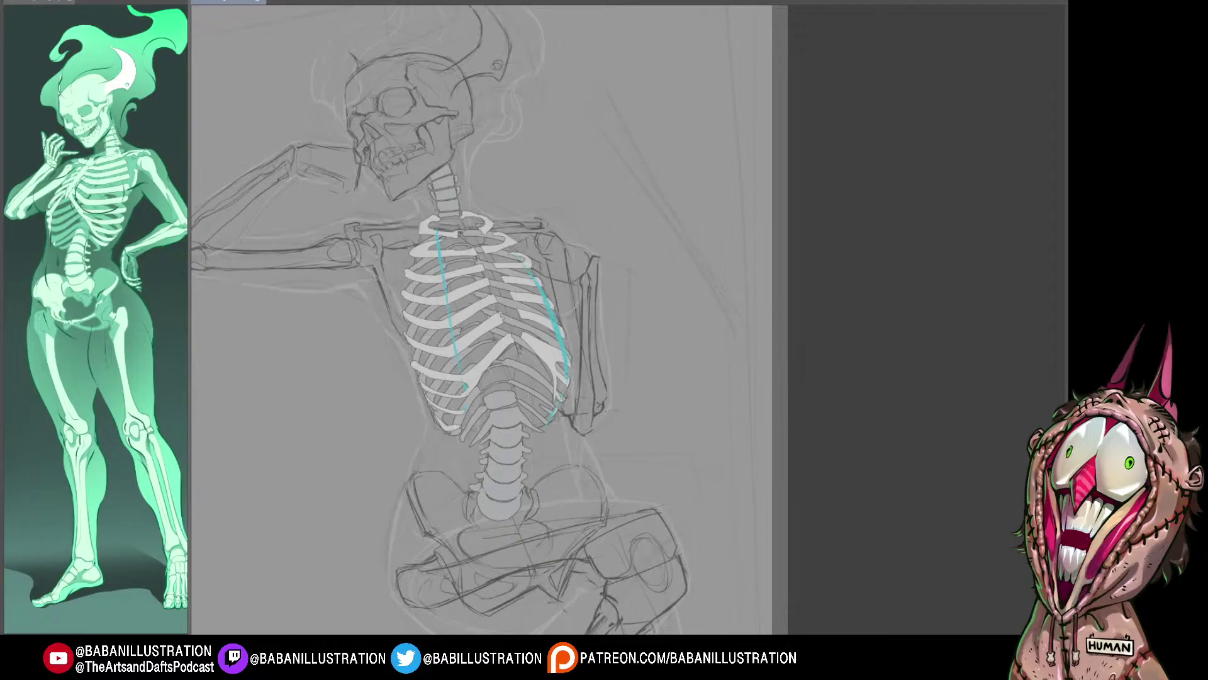
pyautogui.hotkey('ctrl', 'z')
pyautogui.hotkey('ctrl', 'z')
pyautogui.hotkey('ctrl', 'z')
pyautogui.hotkey('ctrl', 'z')
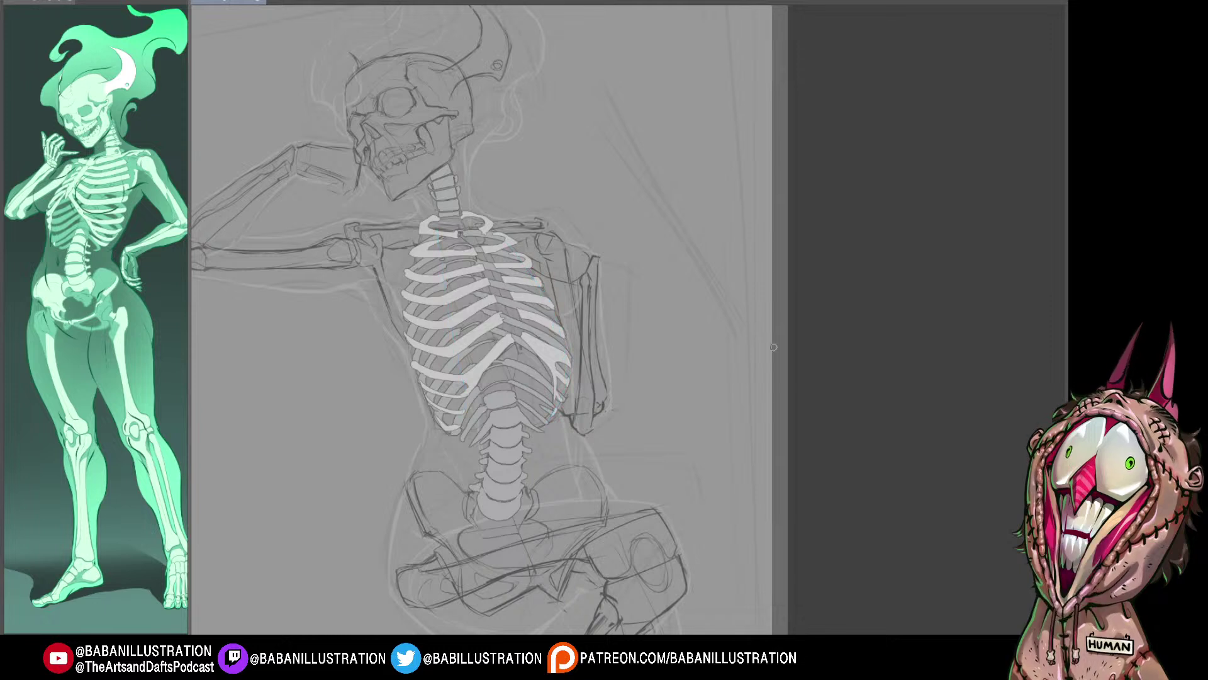
# Step: Draw a cyan bodice outline on the raised-arm side of the chest, arching over the upper ribs and down the flank
pyautogui.moveTo(503, 315); pyautogui.dragTo(514, 357)
pyautogui.scroll(-1, 478, 339)
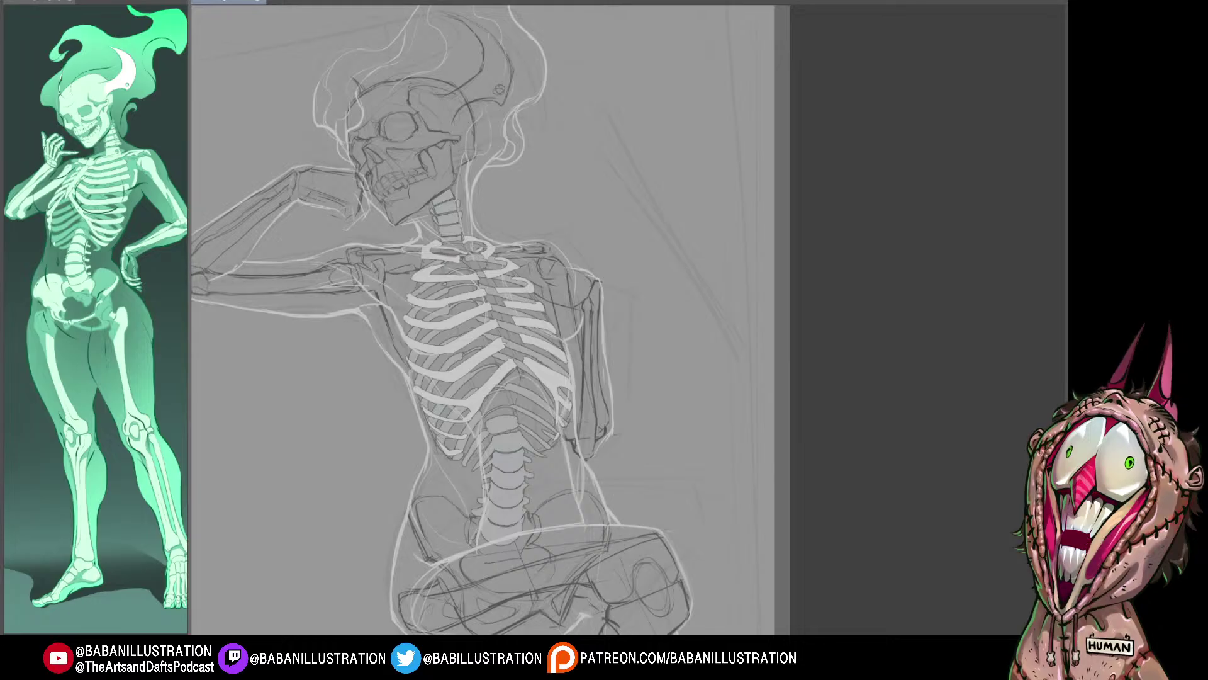
pyautogui.moveTo(522, 373); pyautogui.dragTo(548, 413)
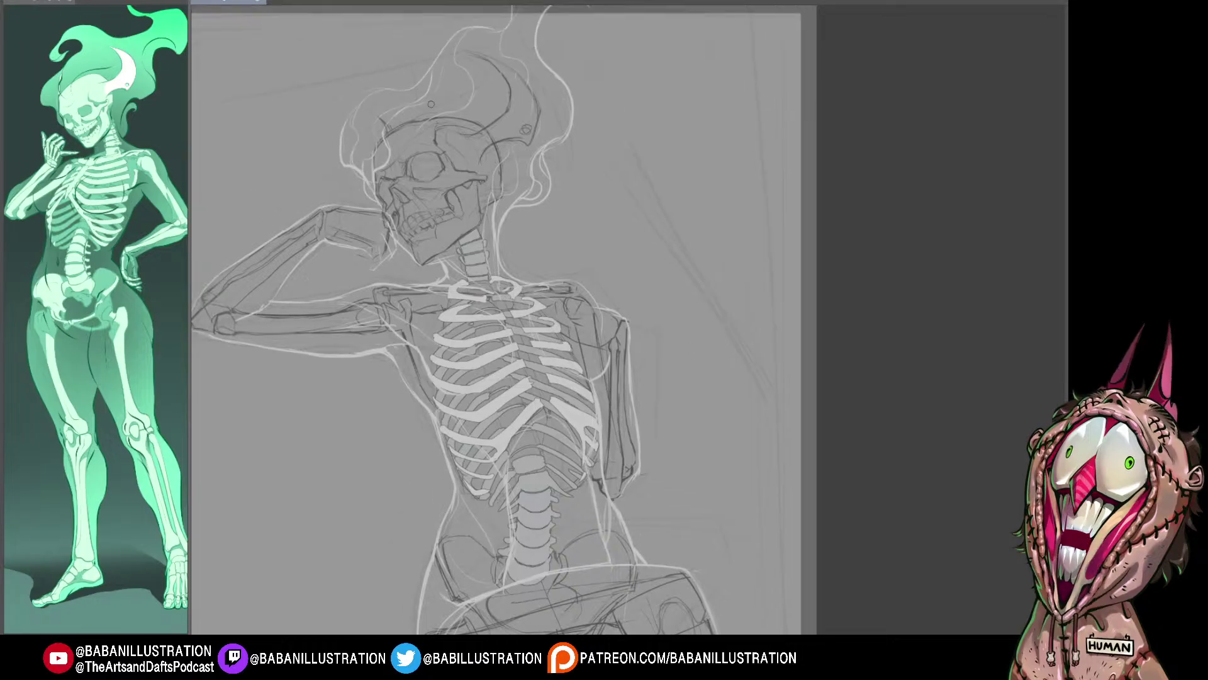
pyautogui.moveTo(476, 541); pyautogui.dragTo(459, 526)
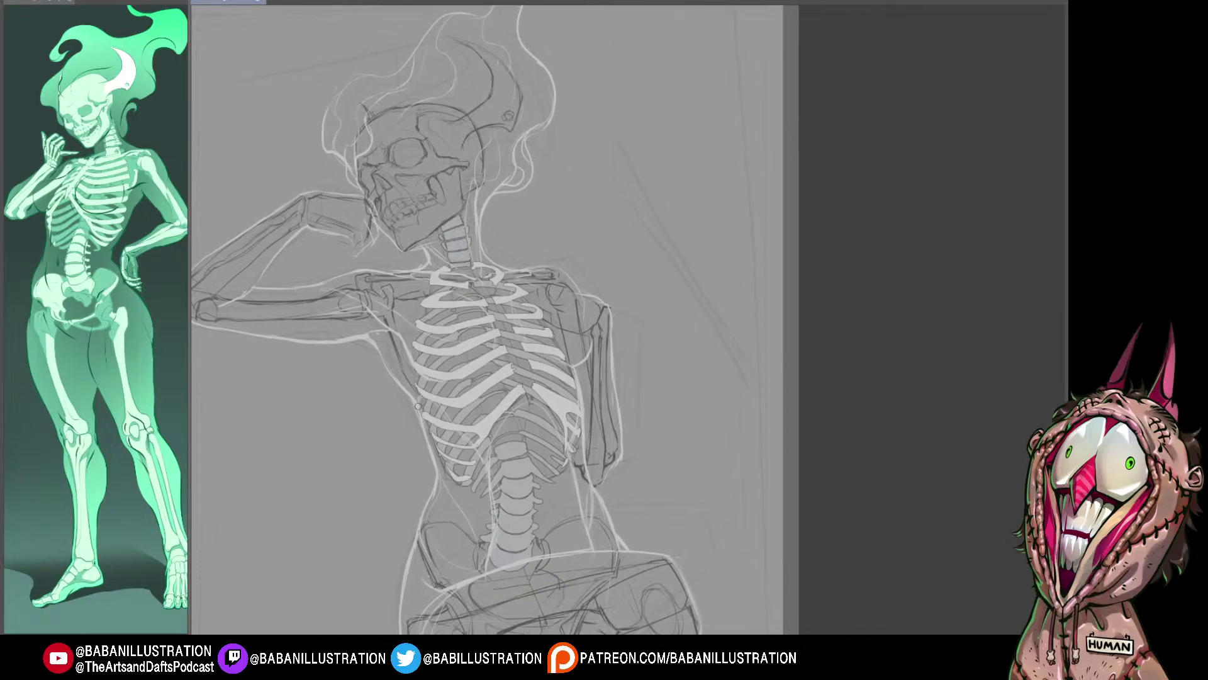
pyautogui.moveTo(412, 391)
pyautogui.mouseDown()
pyautogui.moveTo(421, 341)
pyautogui.moveTo(446, 305)
pyautogui.moveTo(415, 361)
pyautogui.mouseUp()
pyautogui.hotkey('ctrl', 'z')
pyautogui.hotkey('ctrl', 'z')
pyautogui.hotkey('ctrl', 'z')
pyautogui.moveTo(431, 315)
pyautogui.mouseDown()
pyautogui.moveTo(412, 362)
pyautogui.moveTo(422, 416)
pyautogui.mouseUp()
pyautogui.moveTo(486, 319); pyautogui.dragTo(497, 346)
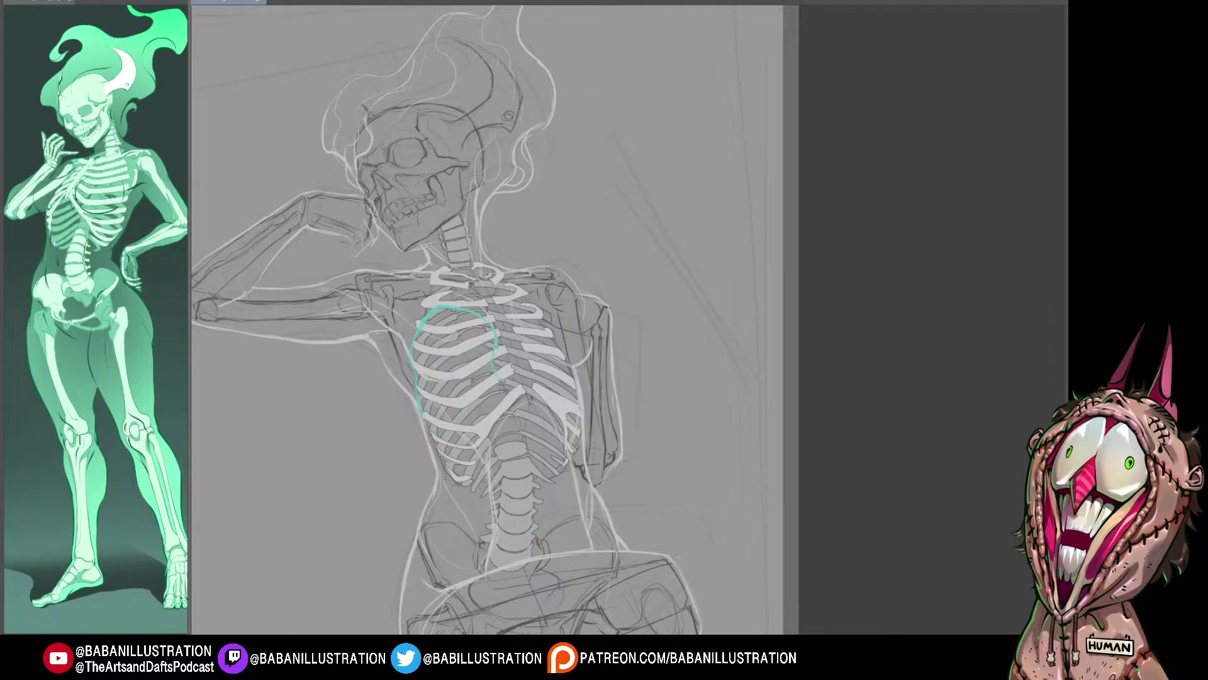
# Step: Continue the cyan outline into a deep V down the sternum and back up the lowered-arm side
pyautogui.moveTo(506, 384)
pyautogui.mouseDown()
pyautogui.moveTo(533, 442)
pyautogui.moveTo(533, 414)
pyautogui.mouseUp()
pyautogui.moveTo(497, 372)
pyautogui.mouseDown()
pyautogui.moveTo(533, 438)
pyautogui.moveTo(540, 345)
pyautogui.mouseUp()
pyautogui.moveTo(510, 391); pyautogui.dragTo(552, 386)
pyautogui.hotkey('ctrl', 'z')
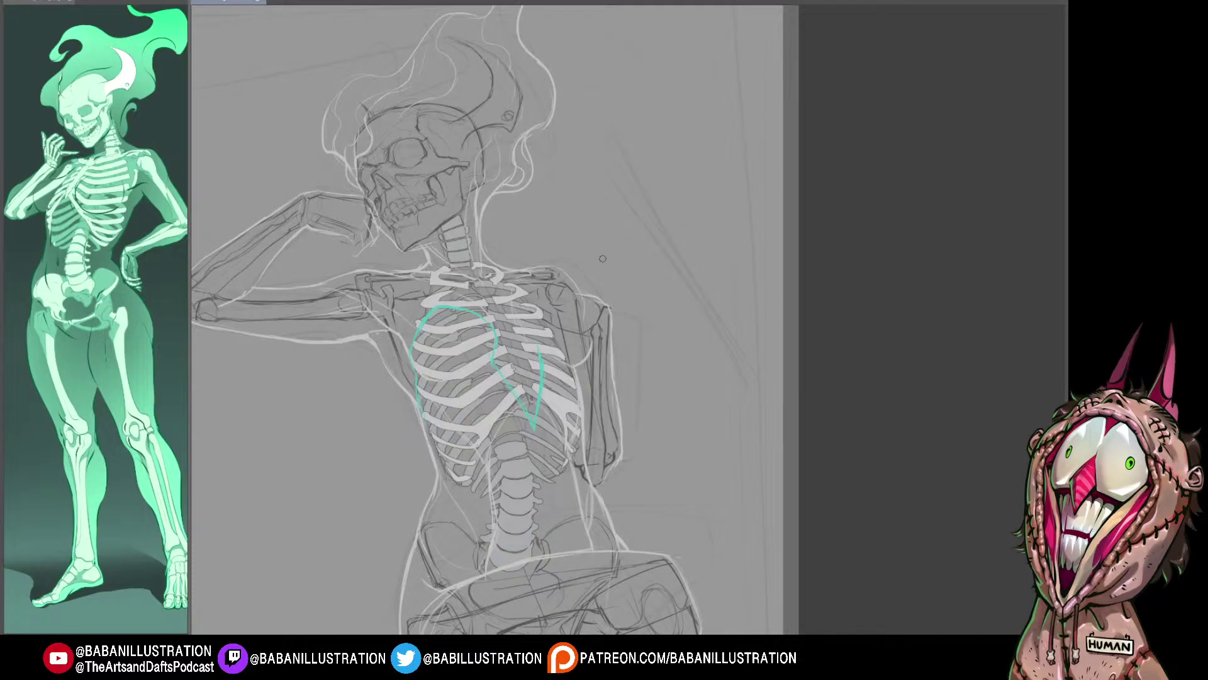
pyautogui.moveTo(541, 347)
pyautogui.mouseDown()
pyautogui.moveTo(540, 307)
pyautogui.moveTo(540, 347)
pyautogui.mouseUp()
pyautogui.hotkey('ctrl', 'z')
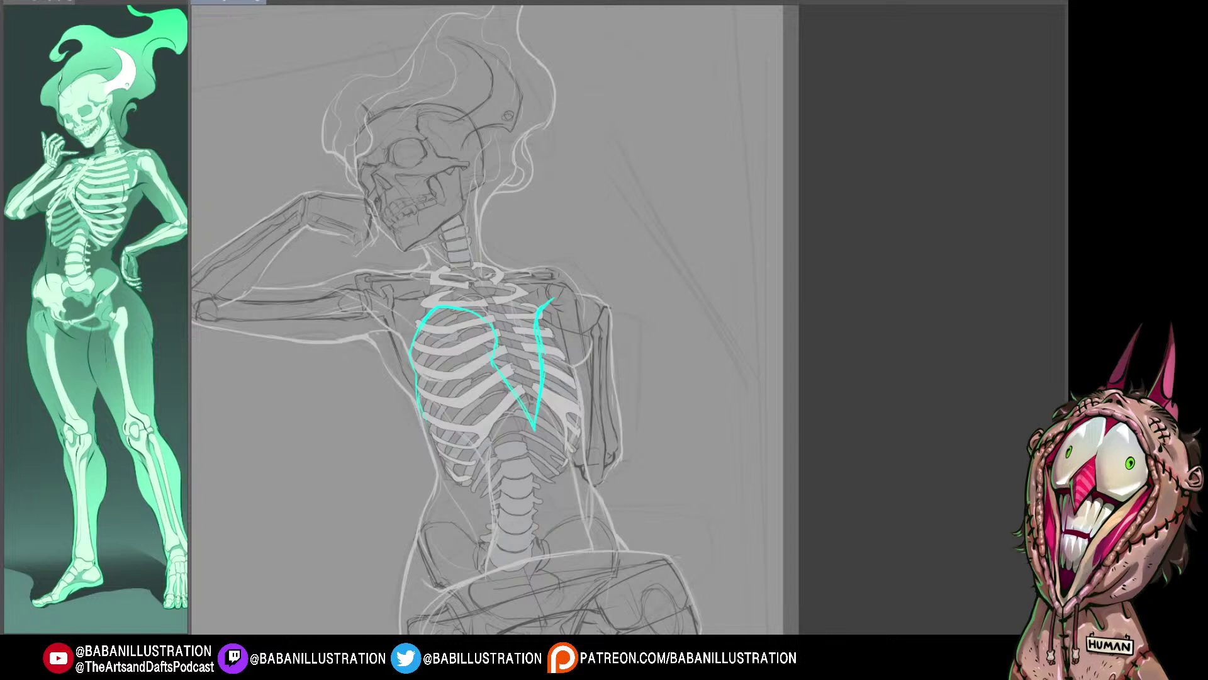
# Step: Arch the cyan outline over the chest on the lowered-arm side and curve it around the outer edge
pyautogui.moveTo(651, 220); pyautogui.dragTo(643, 202)
pyautogui.moveTo(528, 307)
pyautogui.mouseDown()
pyautogui.moveTo(534, 338)
pyautogui.moveTo(545, 284)
pyautogui.moveTo(536, 354)
pyautogui.mouseUp()
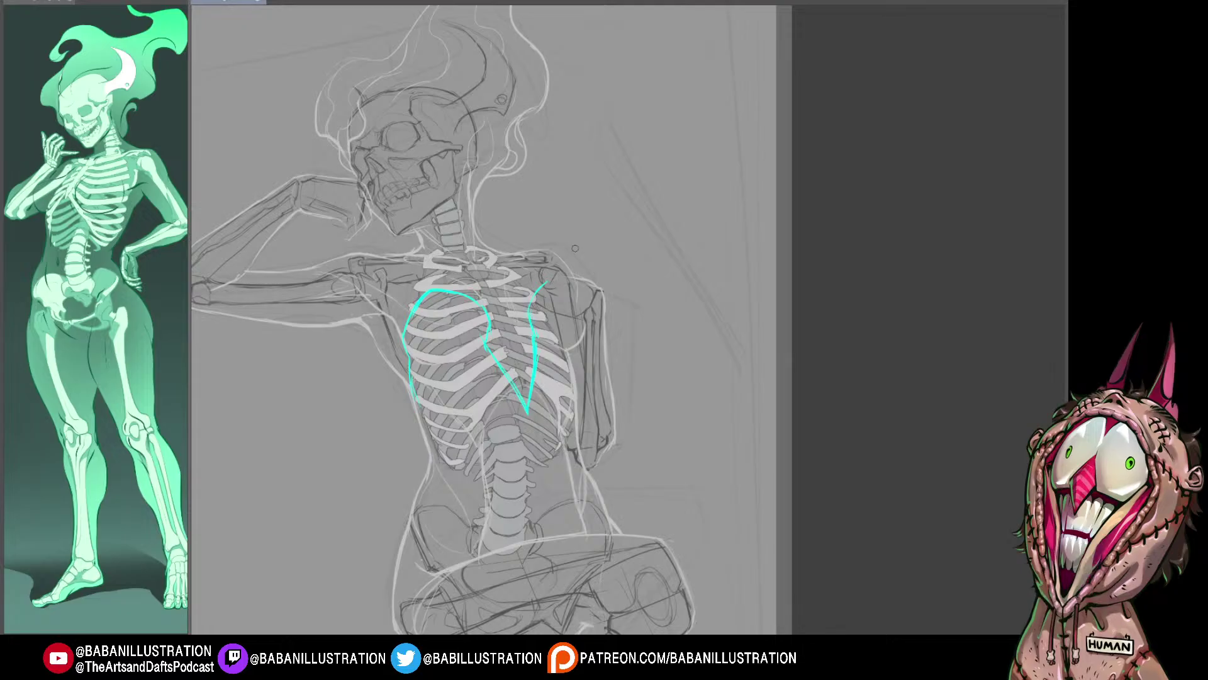
pyautogui.moveTo(536, 295)
pyautogui.mouseDown()
pyautogui.moveTo(565, 278)
pyautogui.moveTo(586, 325)
pyautogui.moveTo(566, 352)
pyautogui.mouseUp()
pyautogui.hotkey('ctrl', 'z')
pyautogui.hotkey('ctrl', 'z')
pyautogui.moveTo(616, 268); pyautogui.dragTo(598, 220)
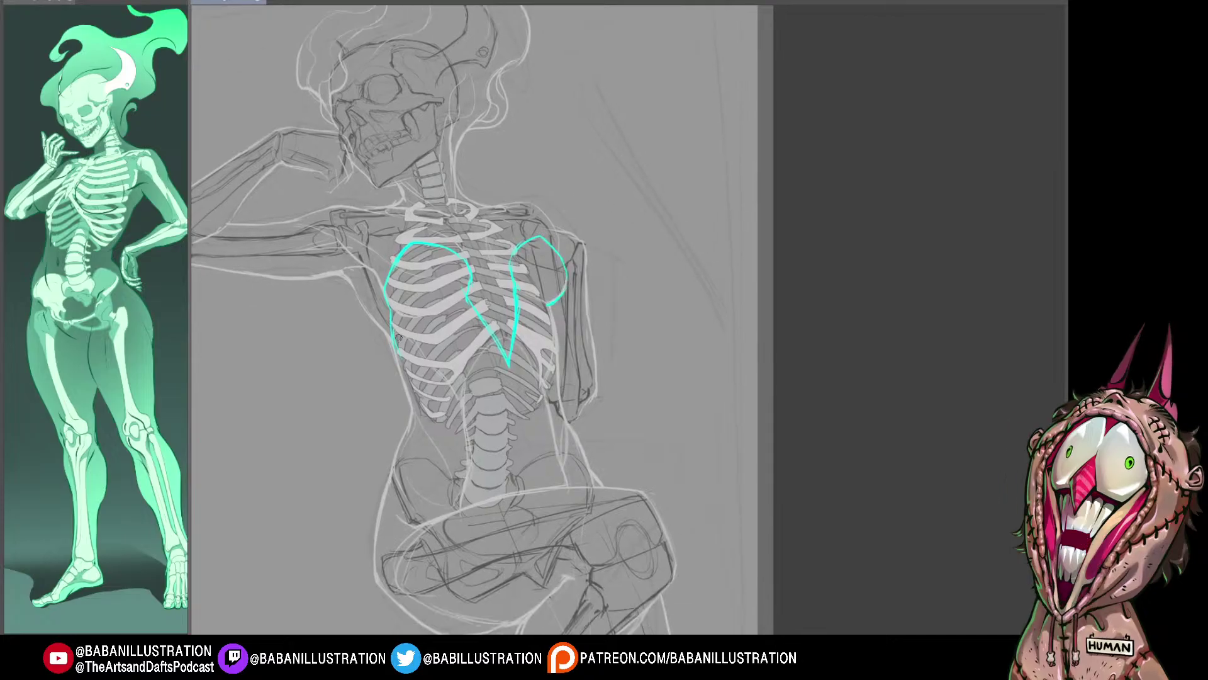
# Step: Try a long cyan curve from the raised-arm flank across the waist toward the pelvis, and undo it
pyautogui.moveTo(393, 340); pyautogui.dragTo(481, 522)
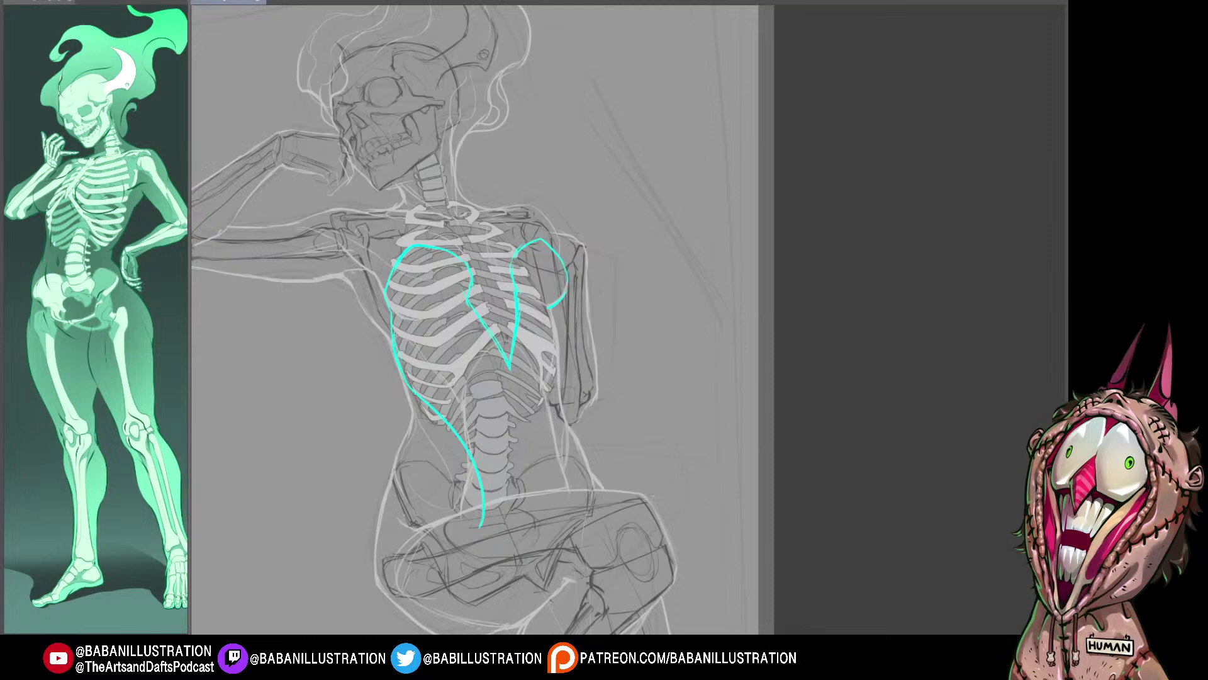
pyautogui.hotkey('ctrl', 'z')
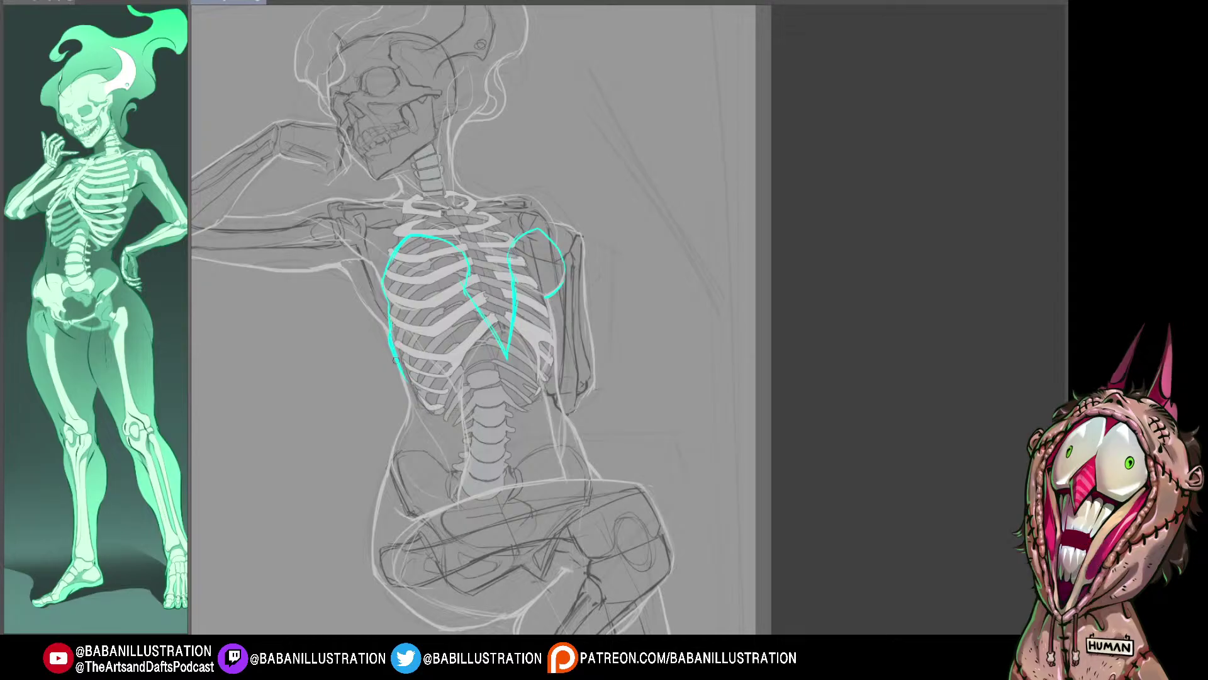
pyautogui.moveTo(397, 364)
pyautogui.mouseDown()
pyautogui.moveTo(446, 374)
pyautogui.moveTo(510, 497)
pyautogui.mouseUp()
pyautogui.hotkey('ctrl', 'z')
pyautogui.hotkey('ctrl', 'z')
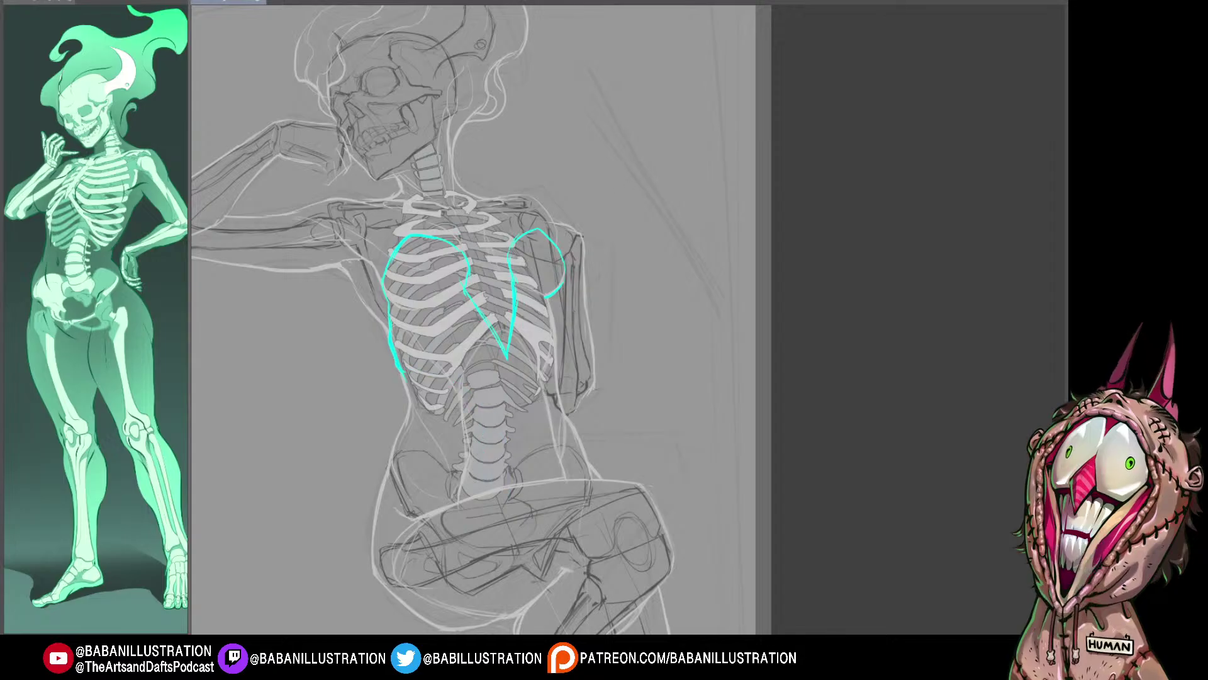
# Step: Curve the cyan bodice's lower edge from the raised-arm flank across the lower ribs and down over the spine
pyautogui.moveTo(400, 366); pyautogui.dragTo(418, 380)
pyautogui.moveTo(545, 298)
pyautogui.mouseDown()
pyautogui.moveTo(554, 345)
pyautogui.moveTo(534, 480)
pyautogui.mouseUp()
pyautogui.hotkey('ctrl', 'z')
pyautogui.moveTo(402, 372)
pyautogui.mouseDown()
pyautogui.moveTo(463, 395)
pyautogui.moveTo(500, 469)
pyautogui.mouseUp()
pyautogui.hotkey('ctrl', 'z')
pyautogui.moveTo(403, 370)
pyautogui.mouseDown()
pyautogui.moveTo(447, 375)
pyautogui.moveTo(497, 478)
pyautogui.mouseUp()
pyautogui.hotkey('ctrl', 'z')
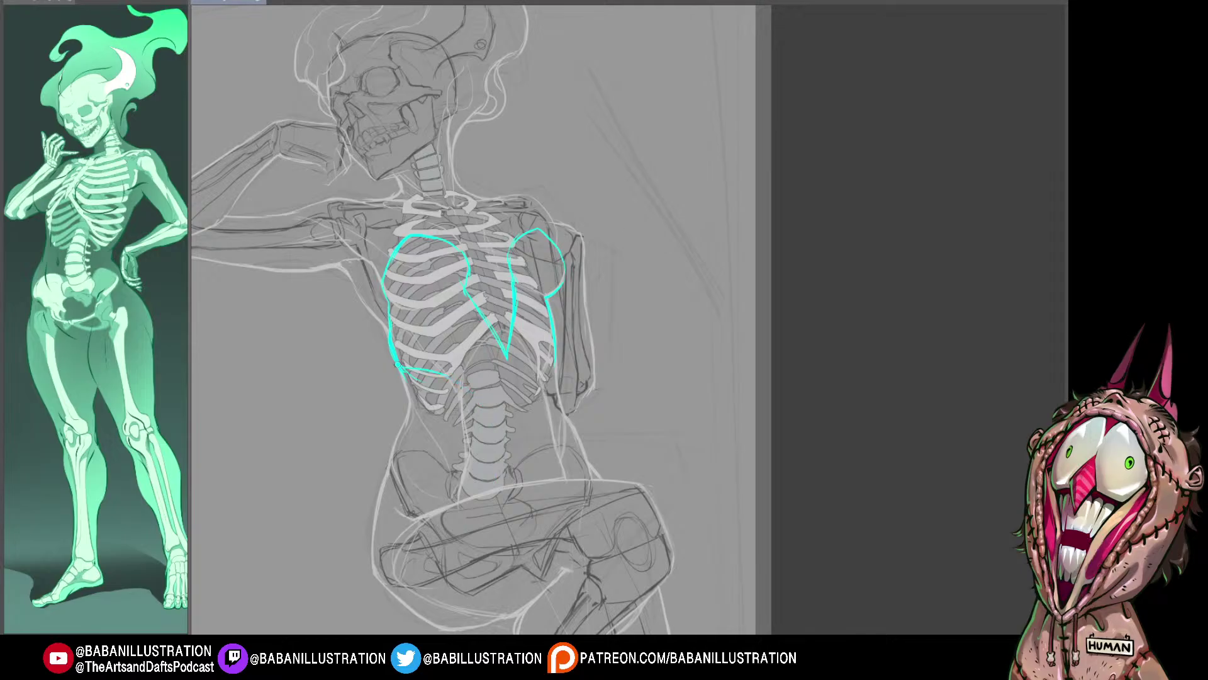
pyautogui.moveTo(469, 393)
pyautogui.mouseDown()
pyautogui.moveTo(492, 427)
pyautogui.moveTo(491, 485)
pyautogui.moveTo(497, 464)
pyautogui.mouseUp()
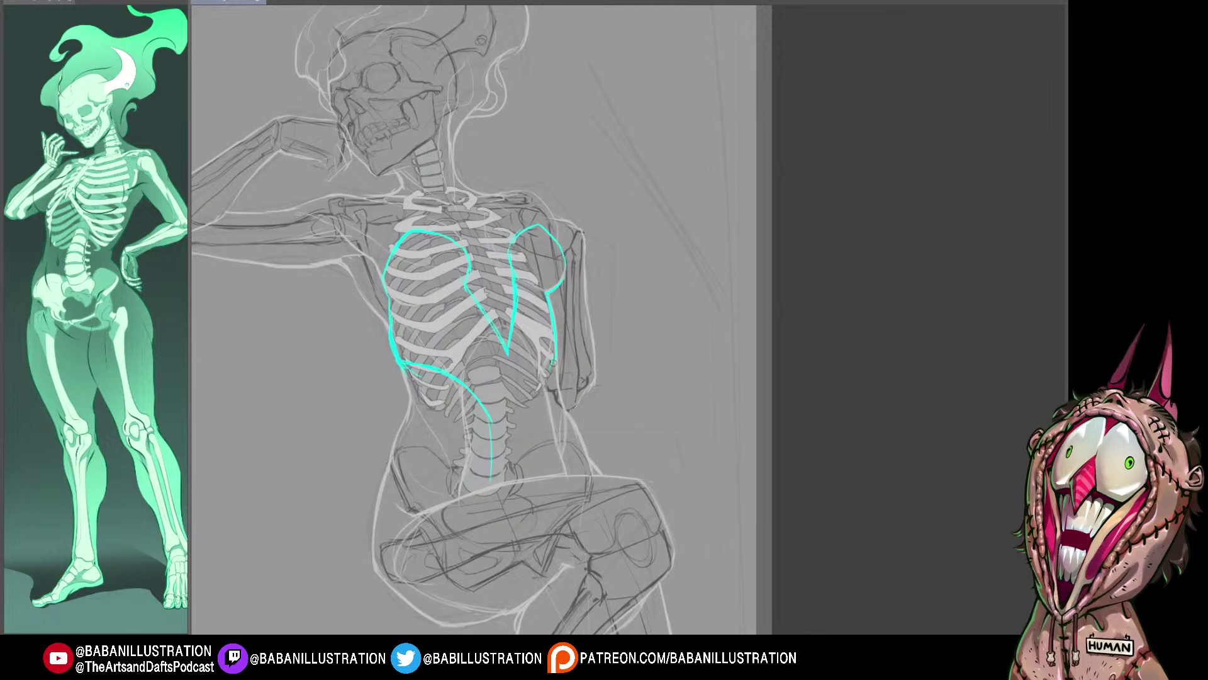
# Step: Shorten the cyan curve over the spine and extend the lowered-arm edge in at the waist and down to the pelvis
pyautogui.moveTo(554, 354); pyautogui.dragTo(538, 394)
pyautogui.moveTo(489, 433); pyautogui.dragTo(490, 479)
pyautogui.moveTo(490, 479); pyautogui.dragTo(488, 412)
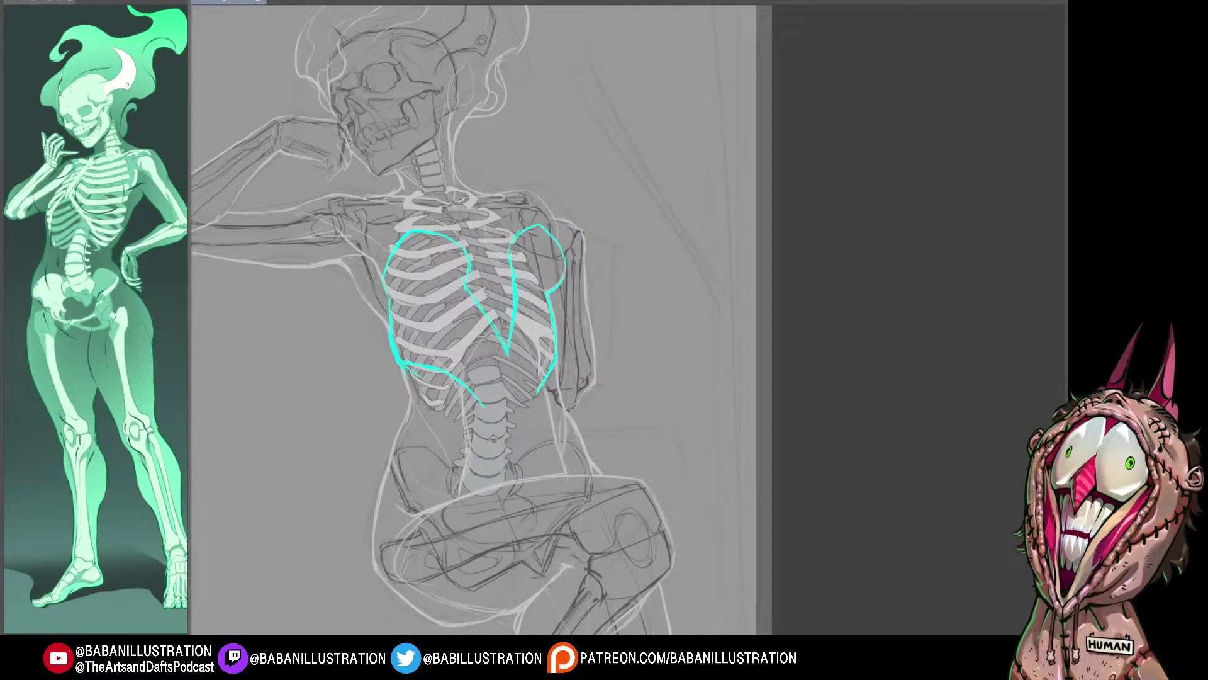
pyautogui.moveTo(407, 368)
pyautogui.mouseDown()
pyautogui.moveTo(485, 408)
pyautogui.moveTo(430, 367)
pyautogui.moveTo(471, 385)
pyautogui.moveTo(491, 409)
pyautogui.mouseUp()
pyautogui.moveTo(540, 392); pyautogui.dragTo(529, 555)
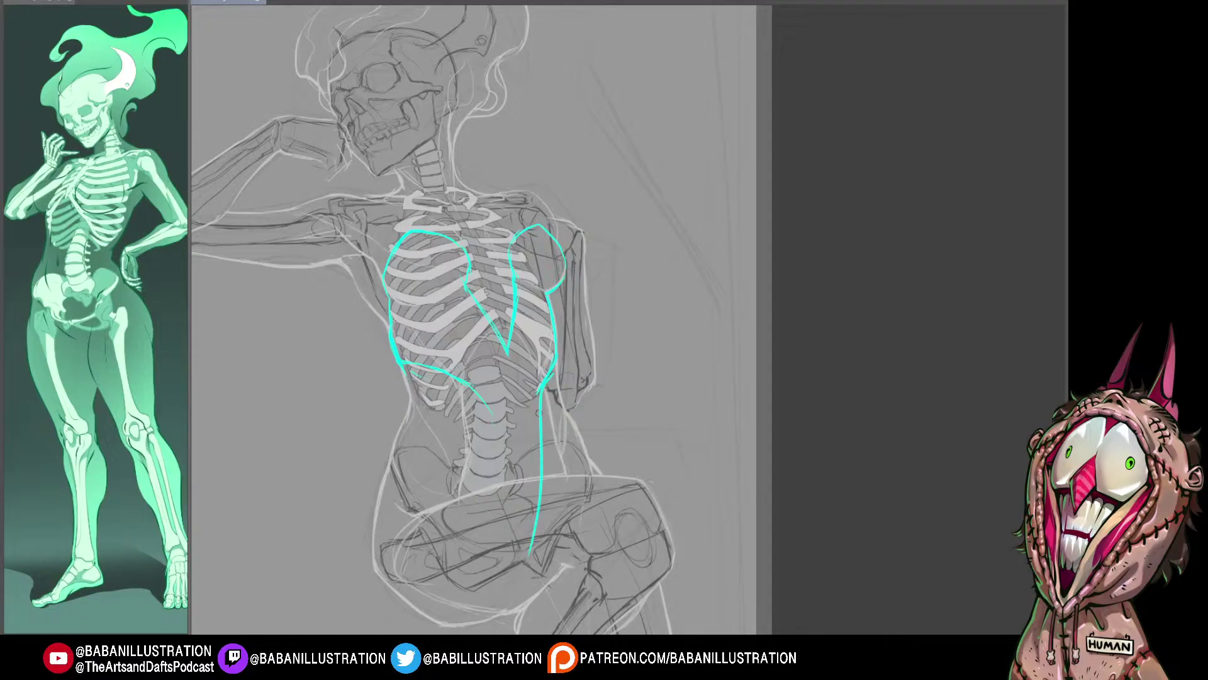
# Step: Extend the spine-side curve down past the crossed thigh and close both edges into a narrow, tapered front strip
pyautogui.moveTo(469, 384)
pyautogui.mouseDown()
pyautogui.moveTo(496, 423)
pyautogui.moveTo(504, 547)
pyautogui.mouseUp()
pyautogui.hotkey('ctrl', 'z')
pyautogui.moveTo(503, 455); pyautogui.dragTo(509, 557)
pyautogui.moveTo(508, 495); pyautogui.dragTo(520, 587)
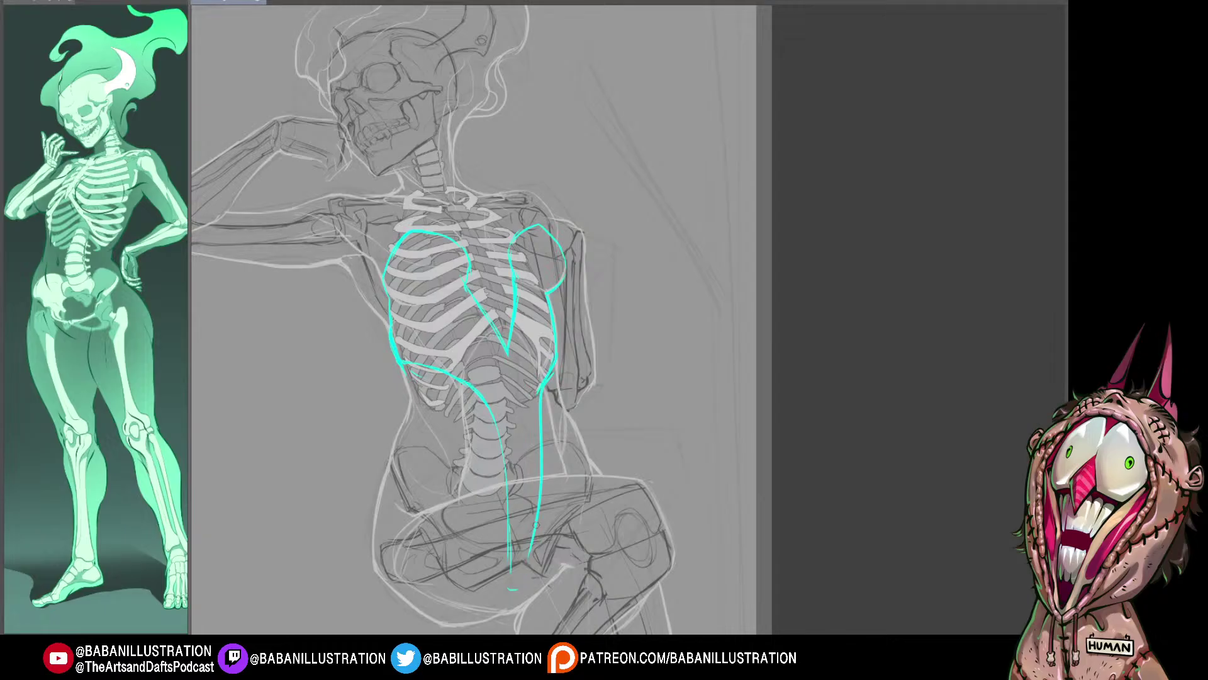
pyautogui.moveTo(508, 535)
pyautogui.mouseDown()
pyautogui.moveTo(508, 591)
pyautogui.moveTo(527, 587)
pyautogui.mouseUp()
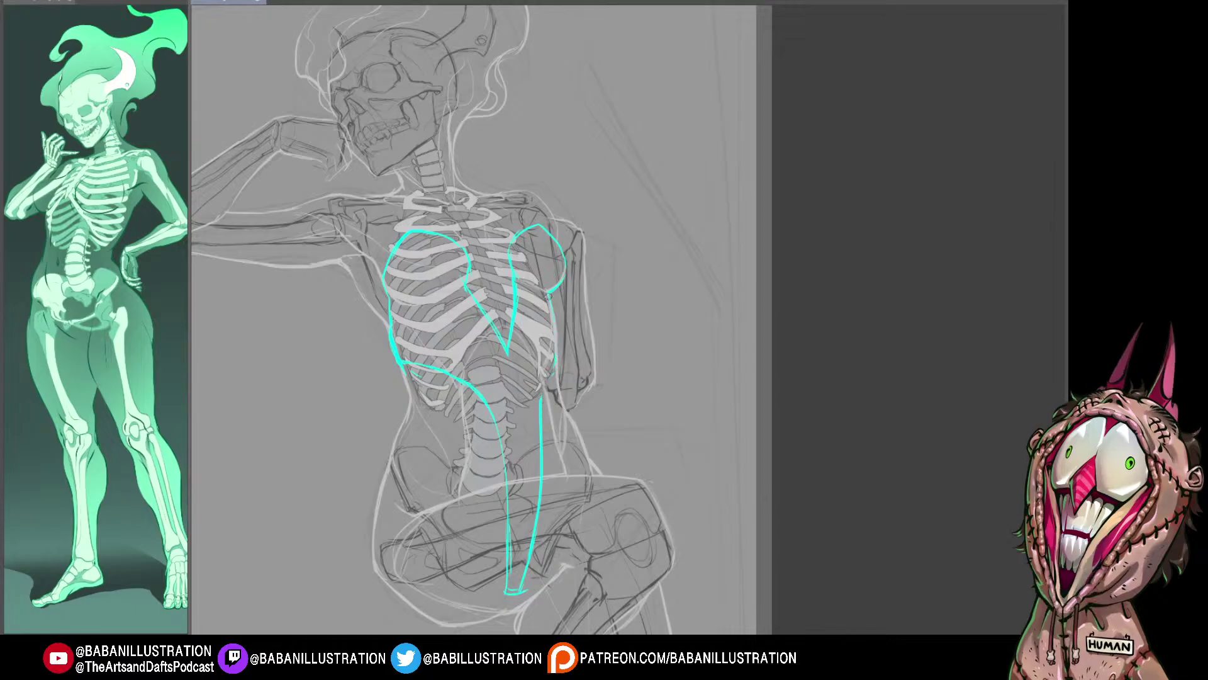
# Step: Redraw the cyan flank edge below the bust on the lowered-arm side
pyautogui.moveTo(549, 295); pyautogui.dragTo(557, 354)
pyautogui.moveTo(504, 355); pyautogui.dragTo(565, 393)
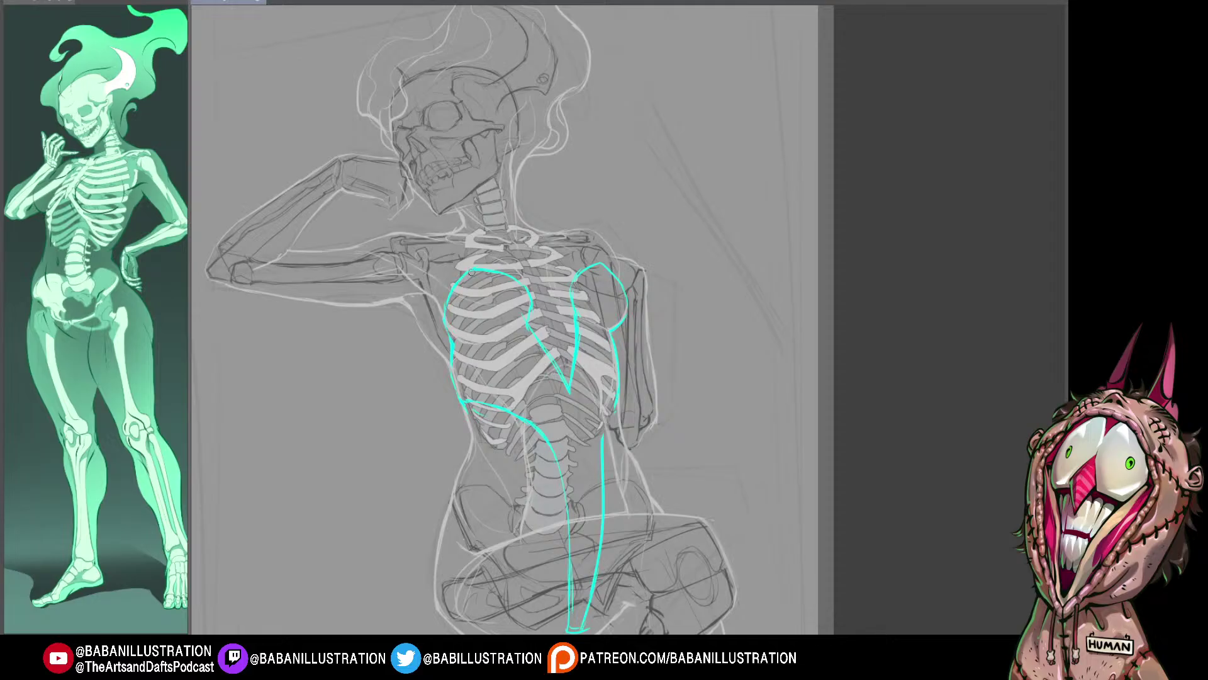
pyautogui.moveTo(622, 414); pyautogui.dragTo(593, 406)
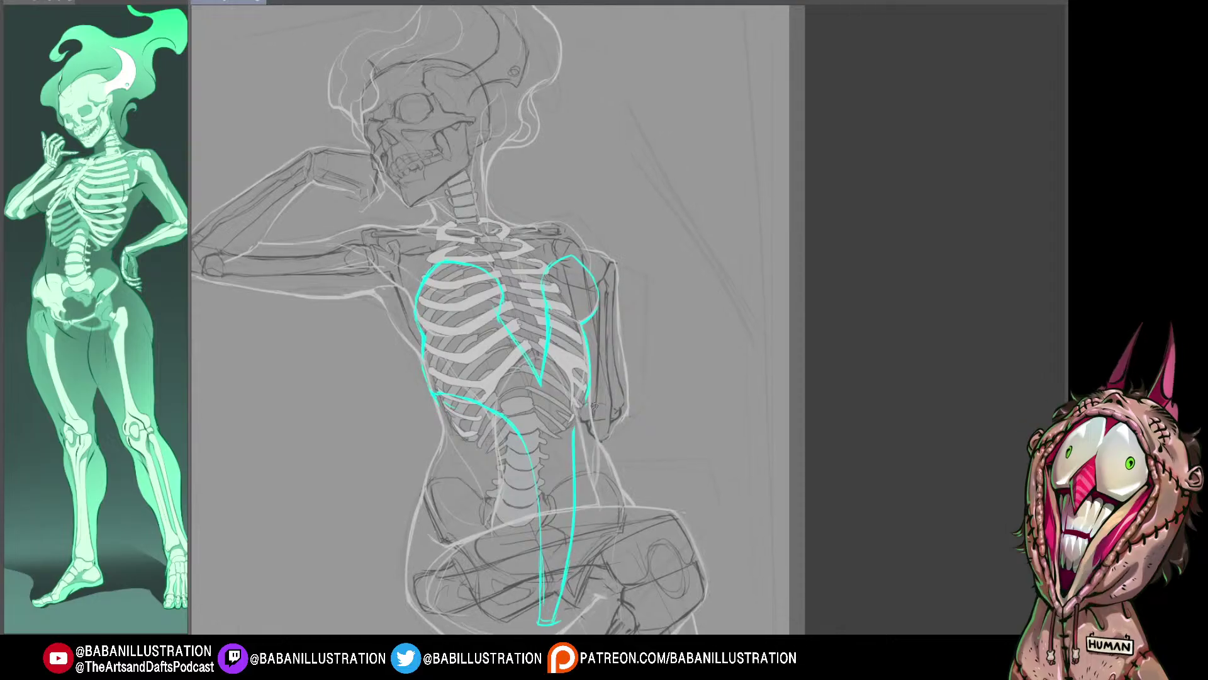
# Step: Mirror the canvas to refine the cyan cup contours and the line under the raised-arm cup, and mirror it back
pyautogui.press('h')
pyautogui.moveTo(754, 424)
pyautogui.mouseDown()
pyautogui.moveTo(423, 427)
pyautogui.moveTo(471, 440)
pyautogui.mouseUp()
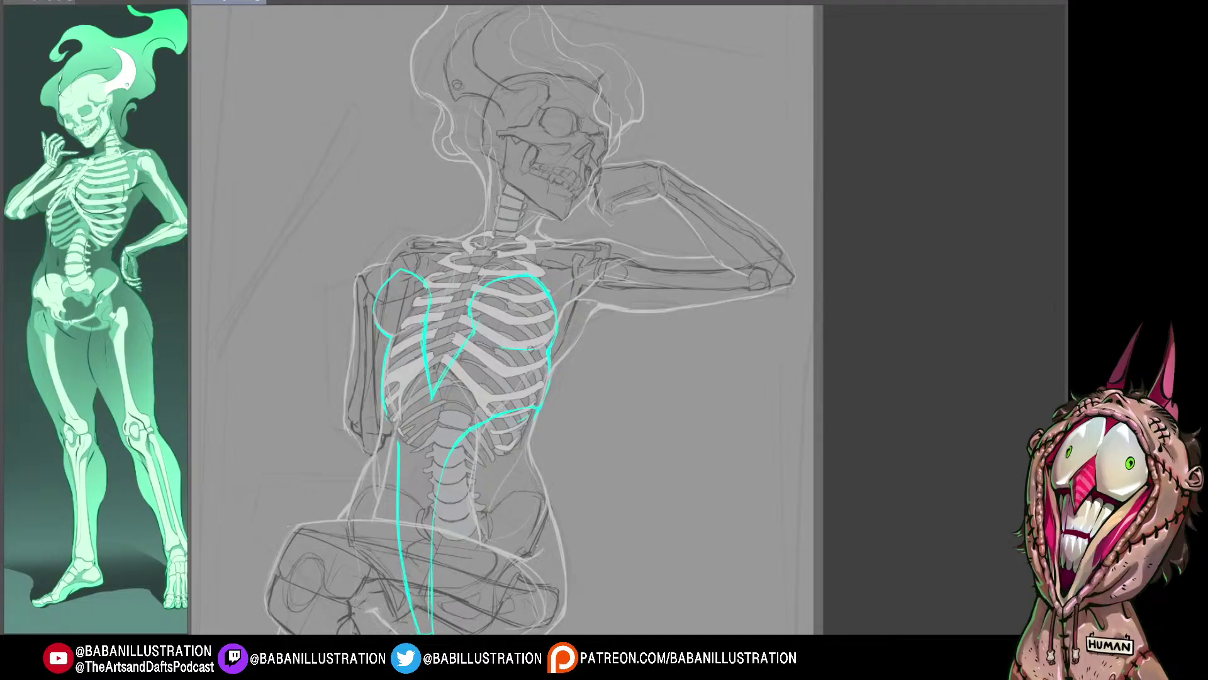
pyautogui.moveTo(401, 269)
pyautogui.mouseDown()
pyautogui.moveTo(372, 310)
pyautogui.moveTo(390, 336)
pyautogui.mouseUp()
pyautogui.hotkey('ctrl', 'z')
pyautogui.moveTo(473, 326); pyautogui.dragTo(464, 340)
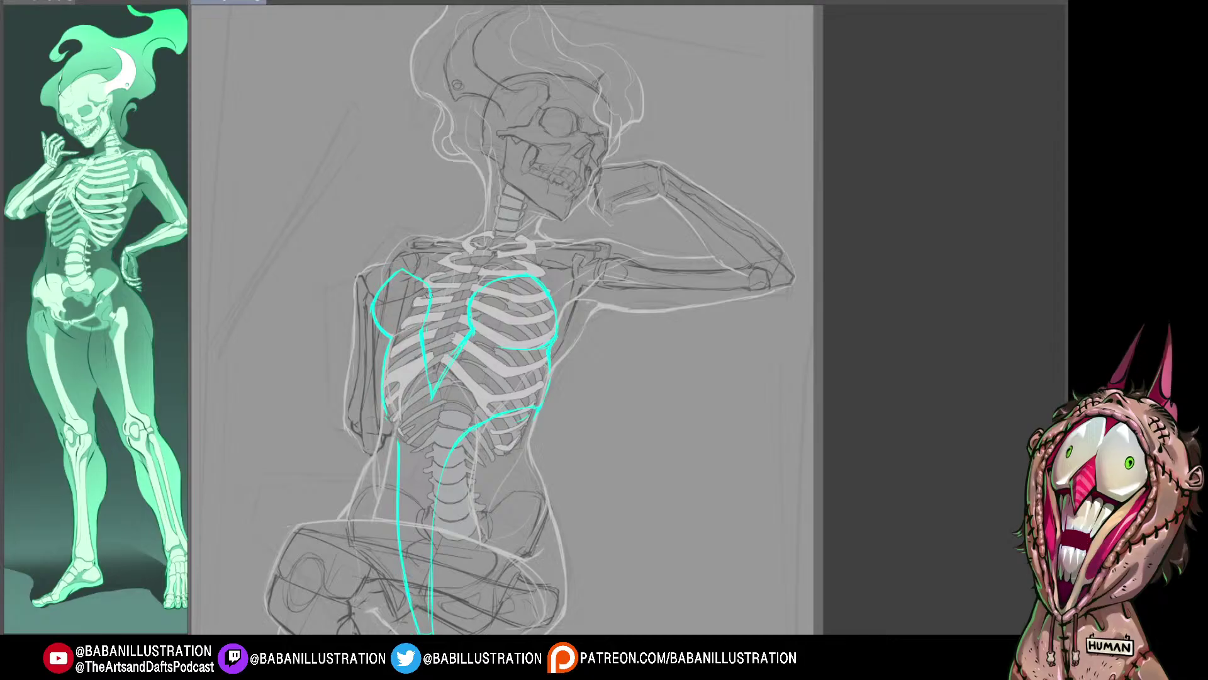
pyautogui.moveTo(427, 374); pyautogui.dragTo(433, 402)
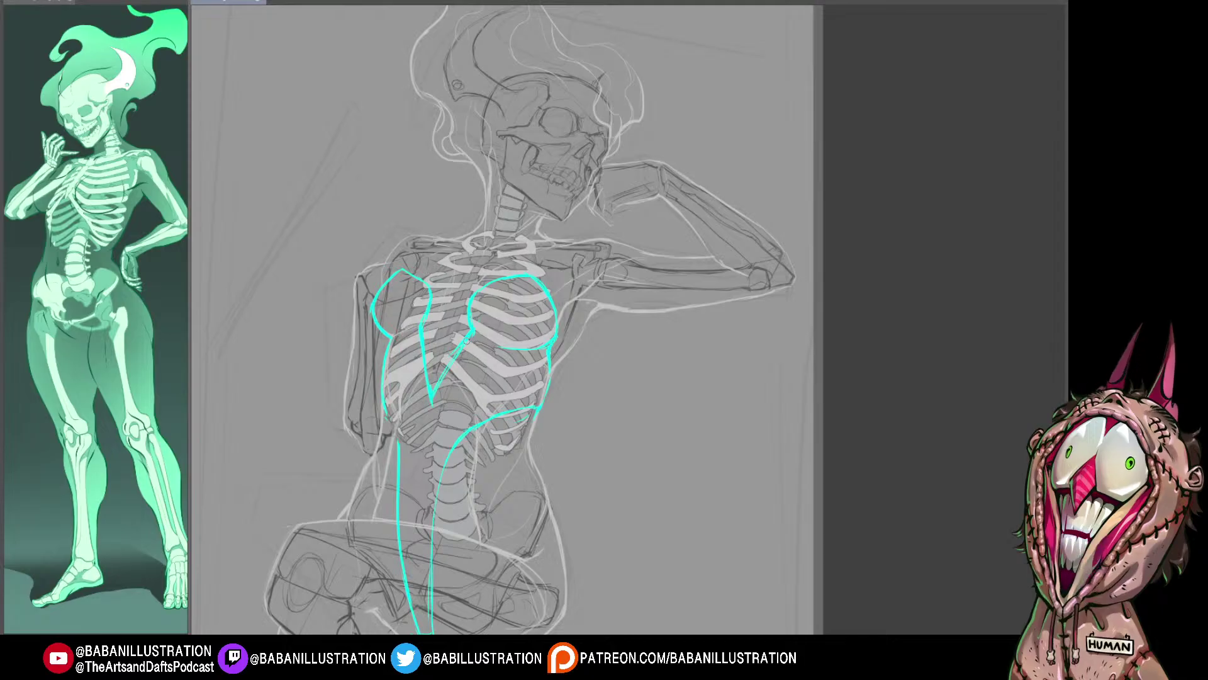
pyautogui.hotkey('ctrl', 'z')
pyautogui.moveTo(442, 351); pyautogui.dragTo(428, 332)
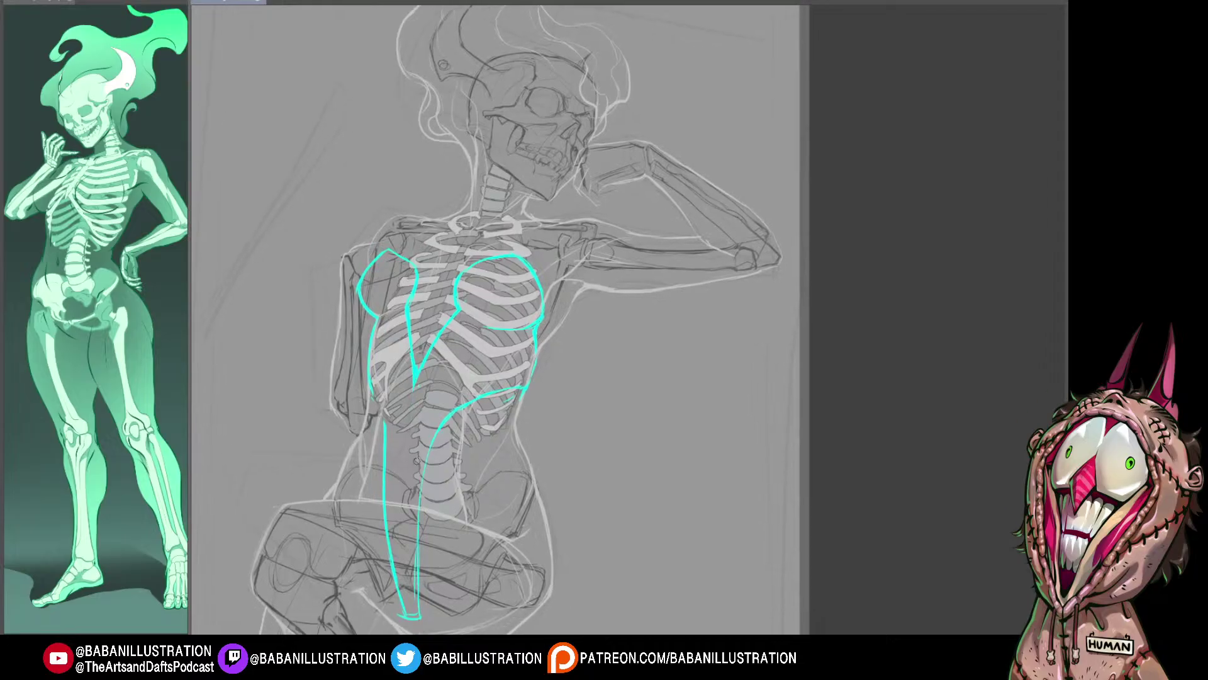
pyautogui.moveTo(516, 440); pyautogui.dragTo(523, 334)
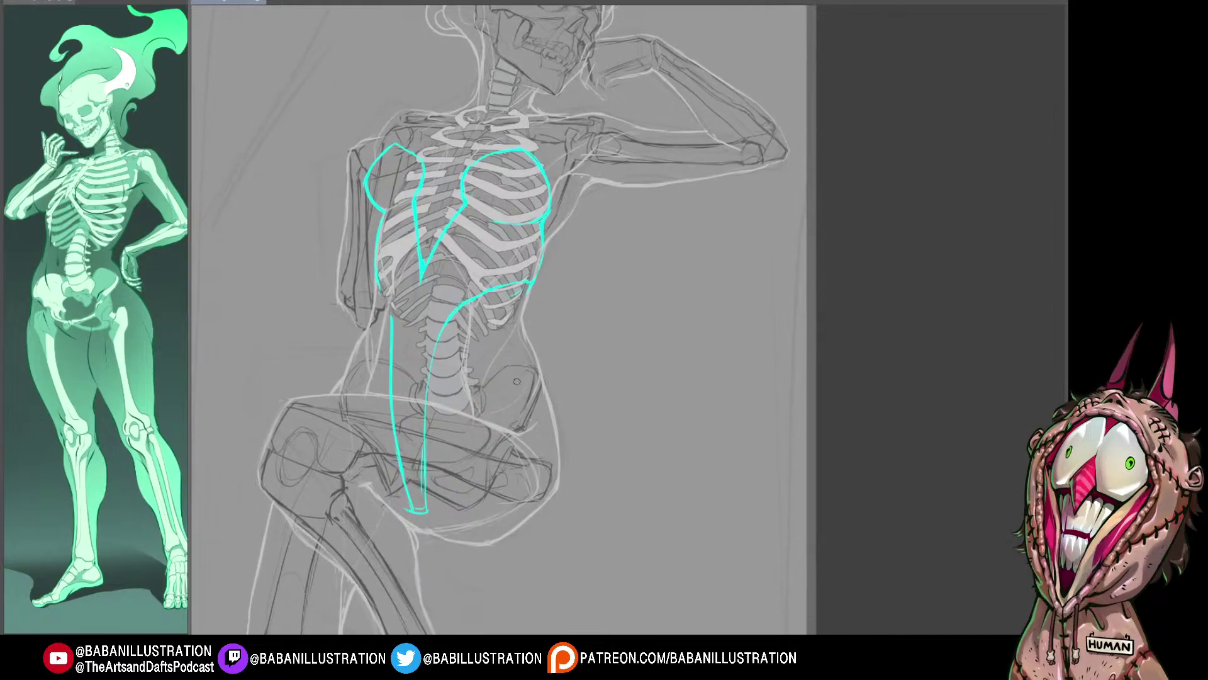
pyautogui.press('h')
pyautogui.moveTo(943, 294)
pyautogui.mouseDown()
pyautogui.moveTo(567, 341)
pyautogui.moveTo(660, 391)
pyautogui.mouseUp()
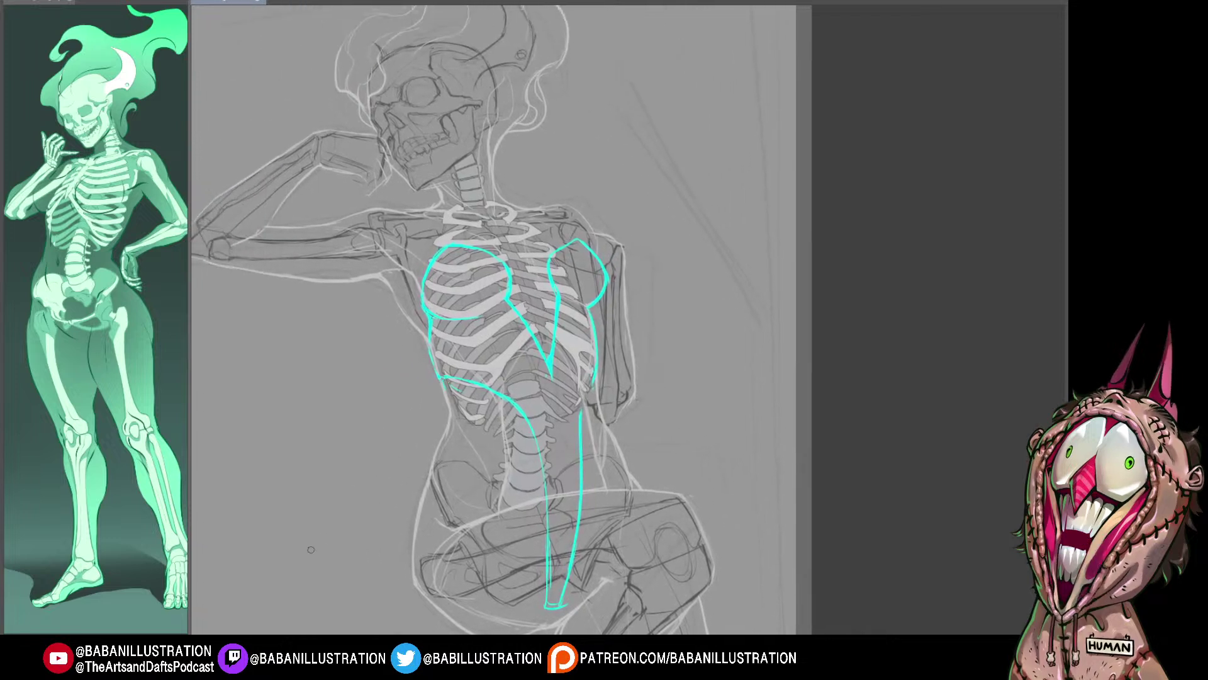
# Step: Try a large flowing cyan cloth shape sweeping outward from the raised-arm flank and back to the spine, and undo it
pyautogui.moveTo(445, 384)
pyautogui.mouseDown()
pyautogui.moveTo(384, 472)
pyautogui.moveTo(258, 519)
pyautogui.moveTo(455, 511)
pyautogui.moveTo(554, 484)
pyautogui.mouseUp()
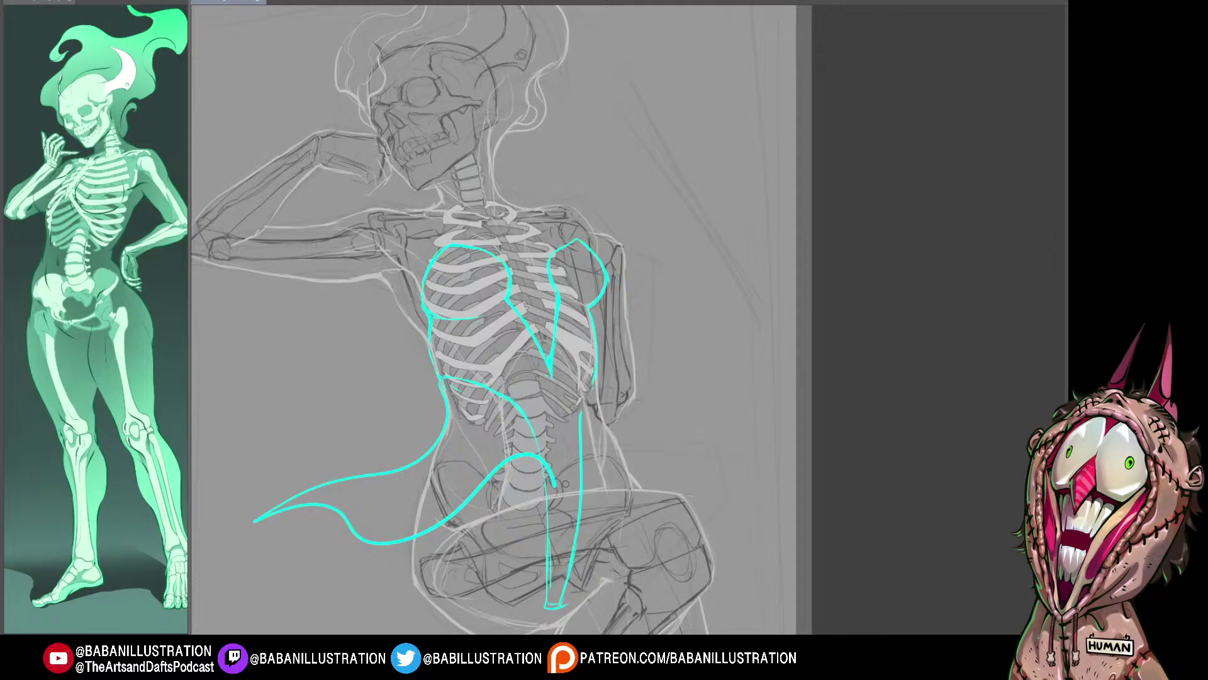
pyautogui.hotkey('ctrl', 'z')
pyautogui.moveTo(565, 484); pyautogui.dragTo(560, 420)
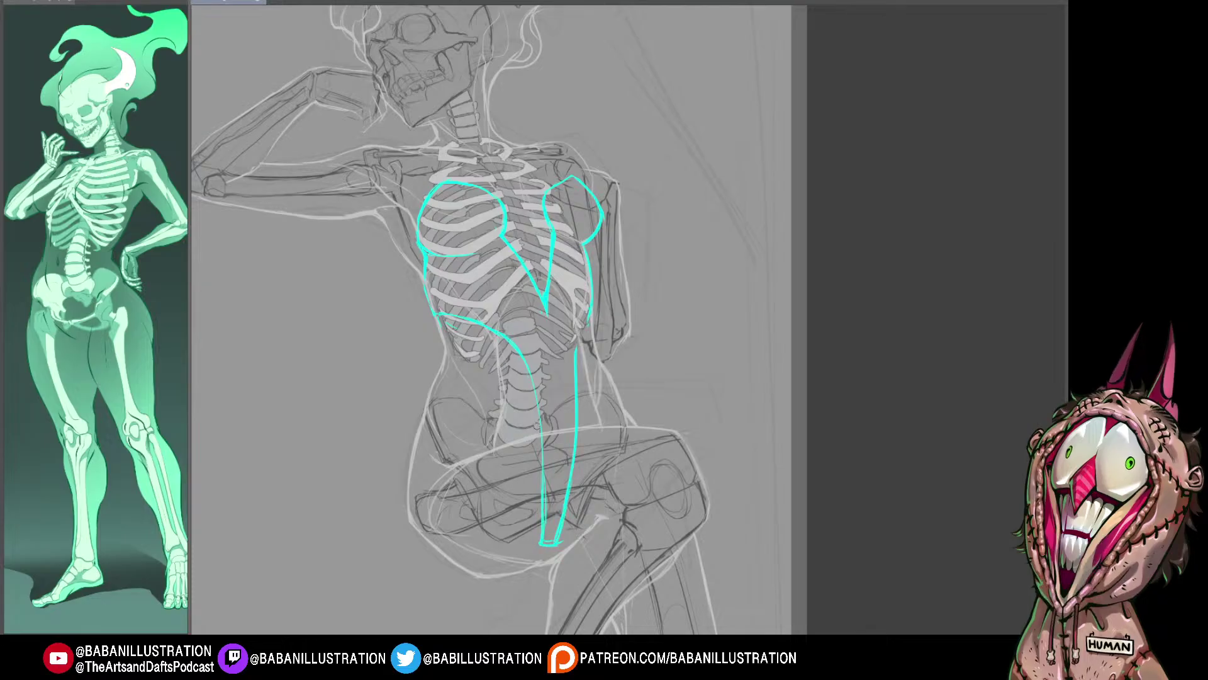
pyautogui.hotkey('ctrl', 'z')
pyautogui.moveTo(565, 215); pyautogui.dragTo(563, 224)
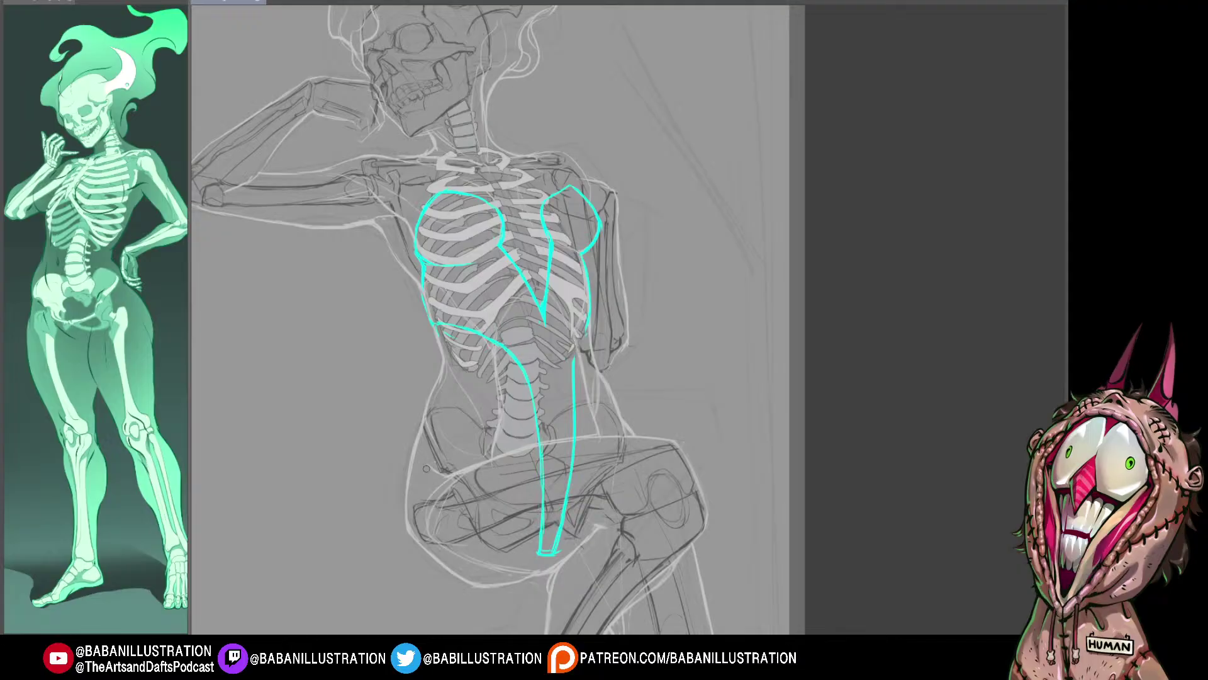
# Step: Join the lowered-arm flank to the front strip and redraw the raised-arm curve running from the lower ribs into it
pyautogui.scroll(-3, 426, 469)
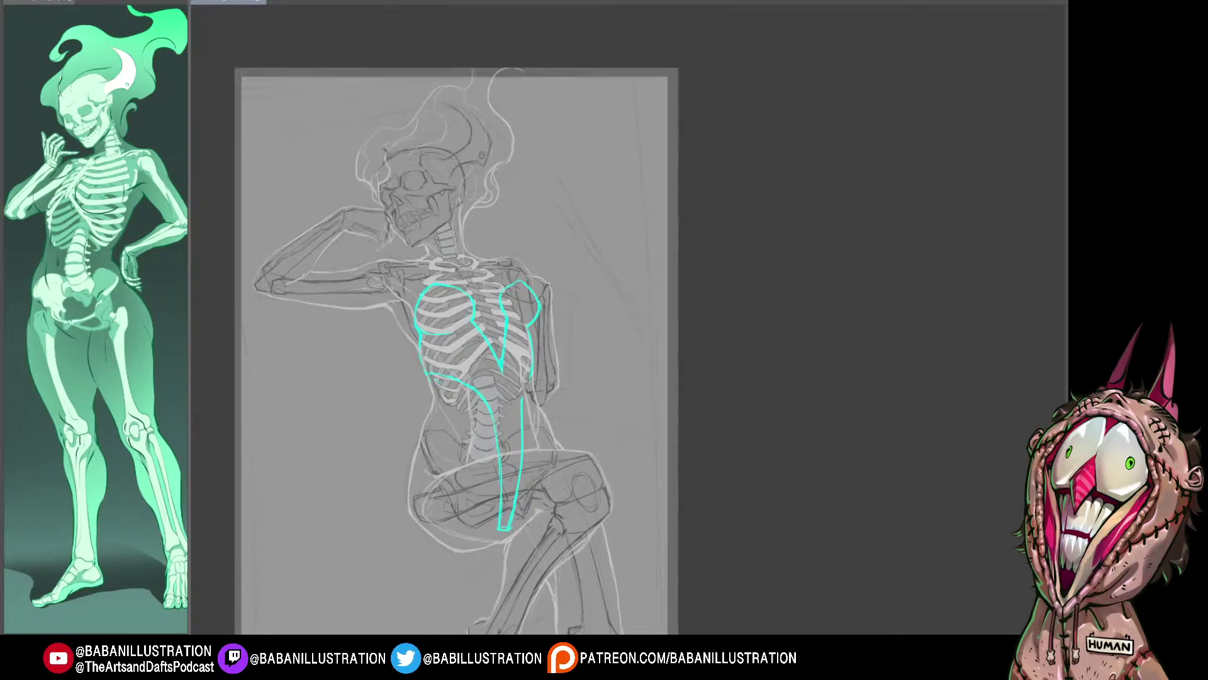
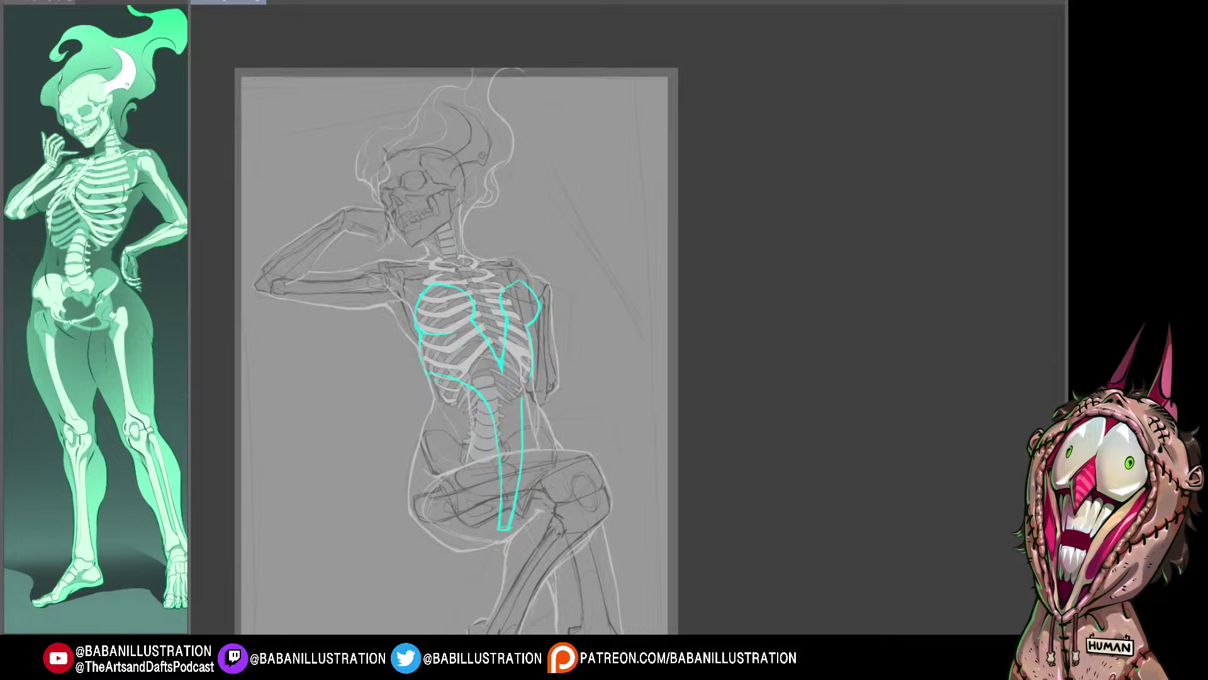
pyautogui.moveTo(491, 377); pyautogui.dragTo(436, 318)
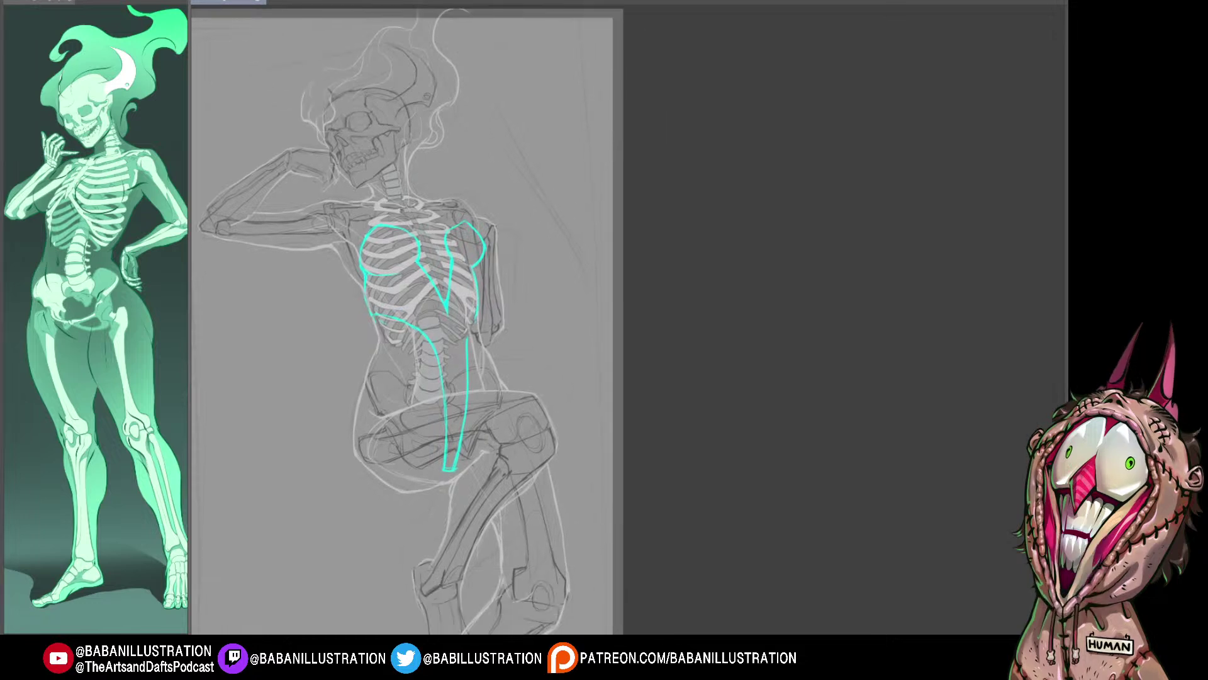
pyautogui.moveTo(523, 211); pyautogui.dragTo(516, 199)
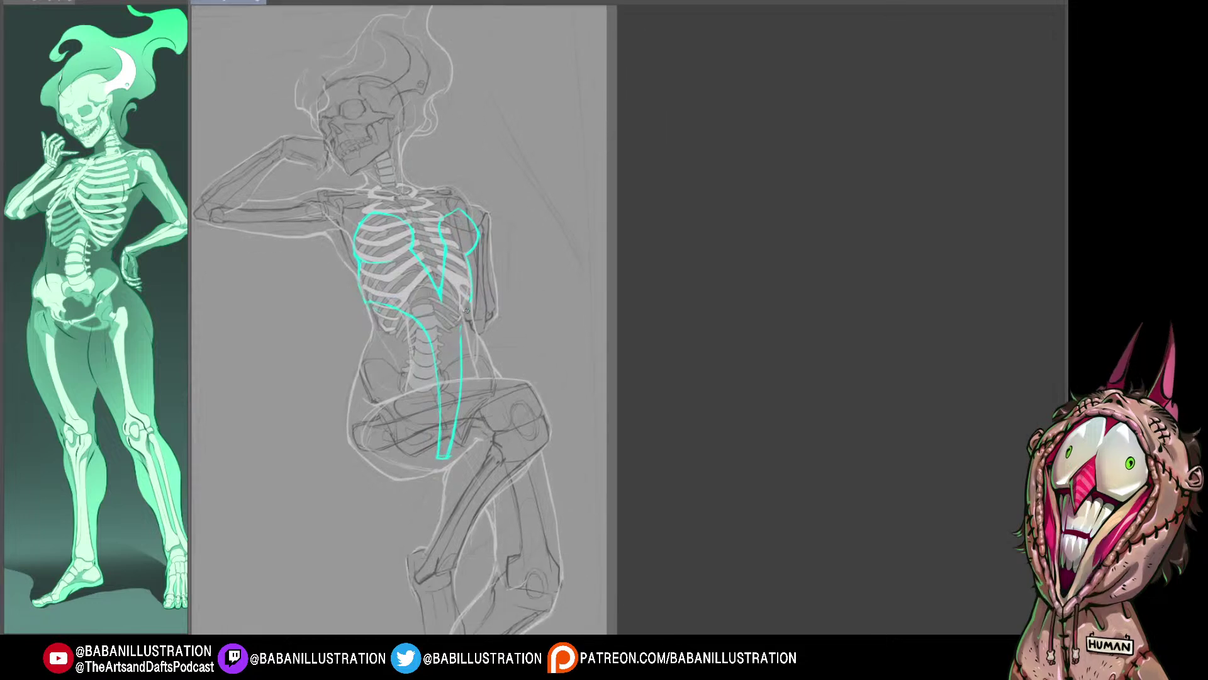
pyautogui.moveTo(469, 301); pyautogui.dragTo(463, 347)
pyautogui.moveTo(367, 301); pyautogui.dragTo(440, 342)
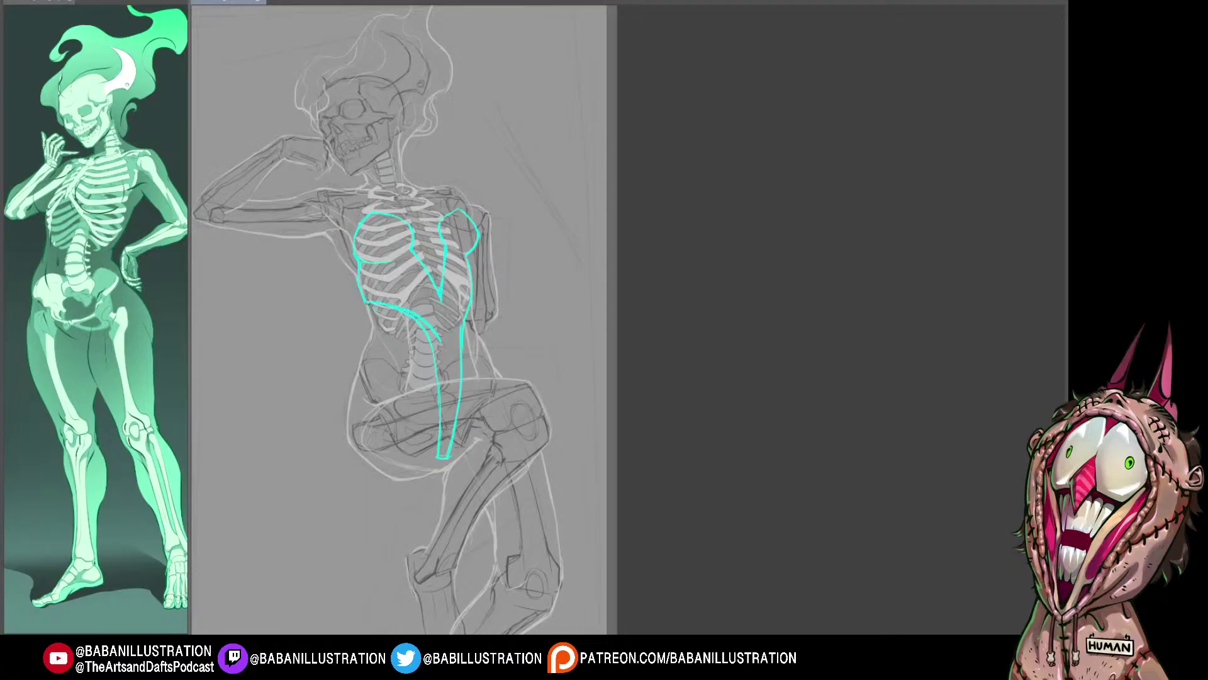
pyautogui.hotkey('ctrl', 'z')
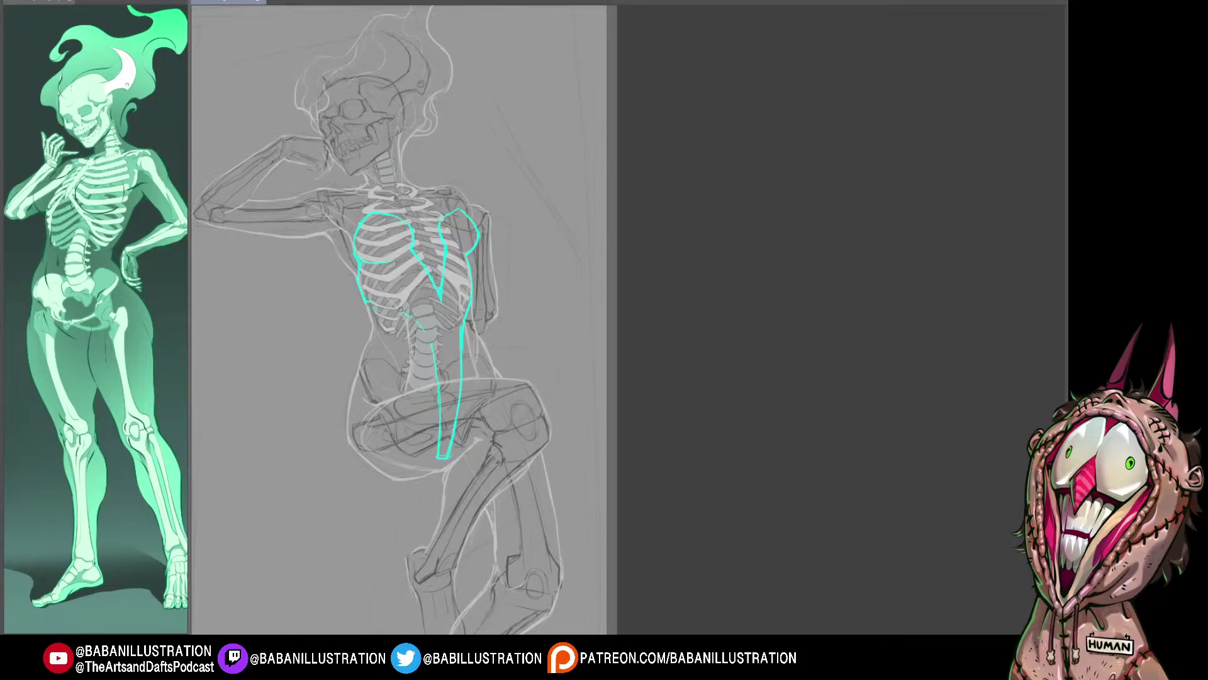
pyautogui.moveTo(366, 300)
pyautogui.mouseDown()
pyautogui.moveTo(432, 330)
pyautogui.moveTo(415, 318)
pyautogui.moveTo(435, 369)
pyautogui.mouseUp()
pyautogui.scroll(1, 472, 466)
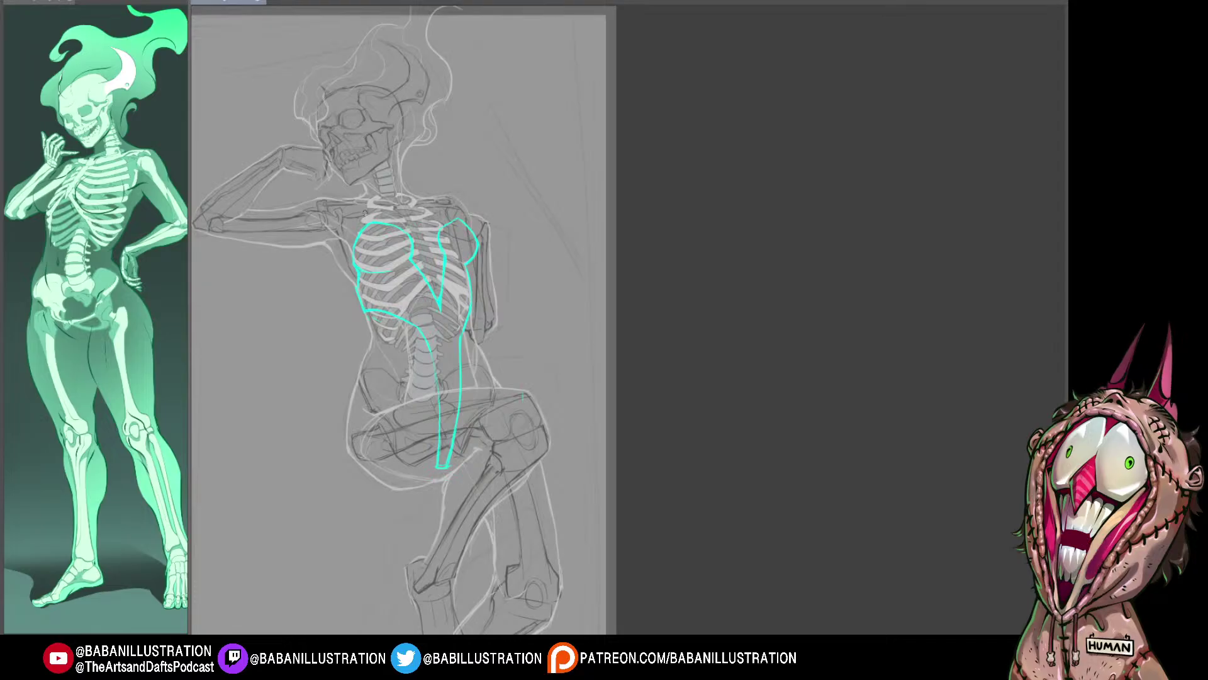
pyautogui.scroll(-1, 364, 213)
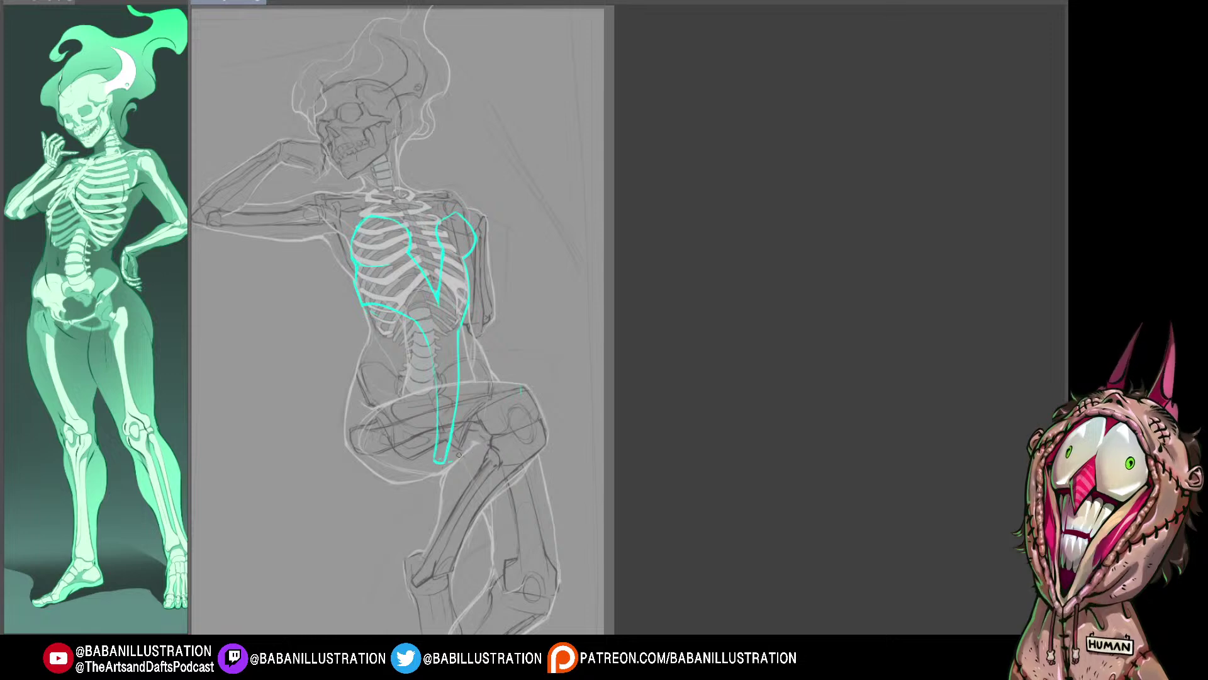
# Step: Rework the narrow lower end of the cyan front strip between the thighs
pyautogui.hotkey('ctrl', 'z')
pyautogui.moveTo(433, 465)
pyautogui.mouseDown()
pyautogui.moveTo(444, 461)
pyautogui.moveTo(422, 460)
pyautogui.mouseUp()
pyautogui.press('e')
pyautogui.hotkey('ctrl', 'z')
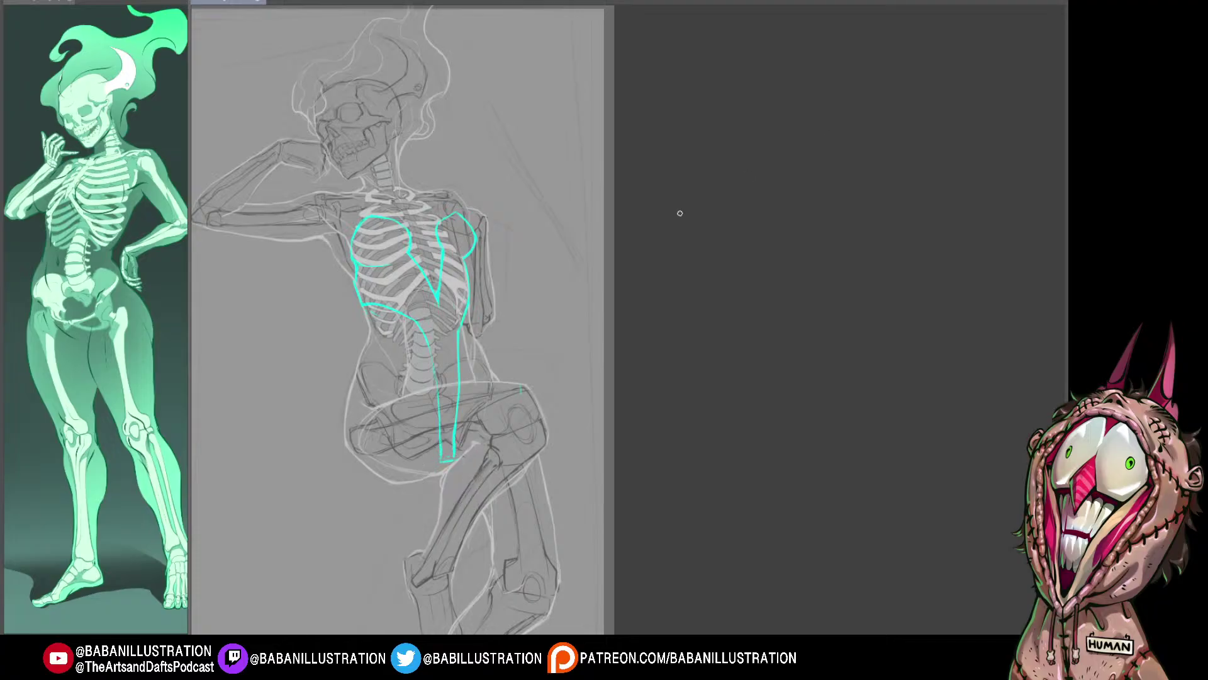
pyautogui.moveTo(573, 306); pyautogui.dragTo(579, 306)
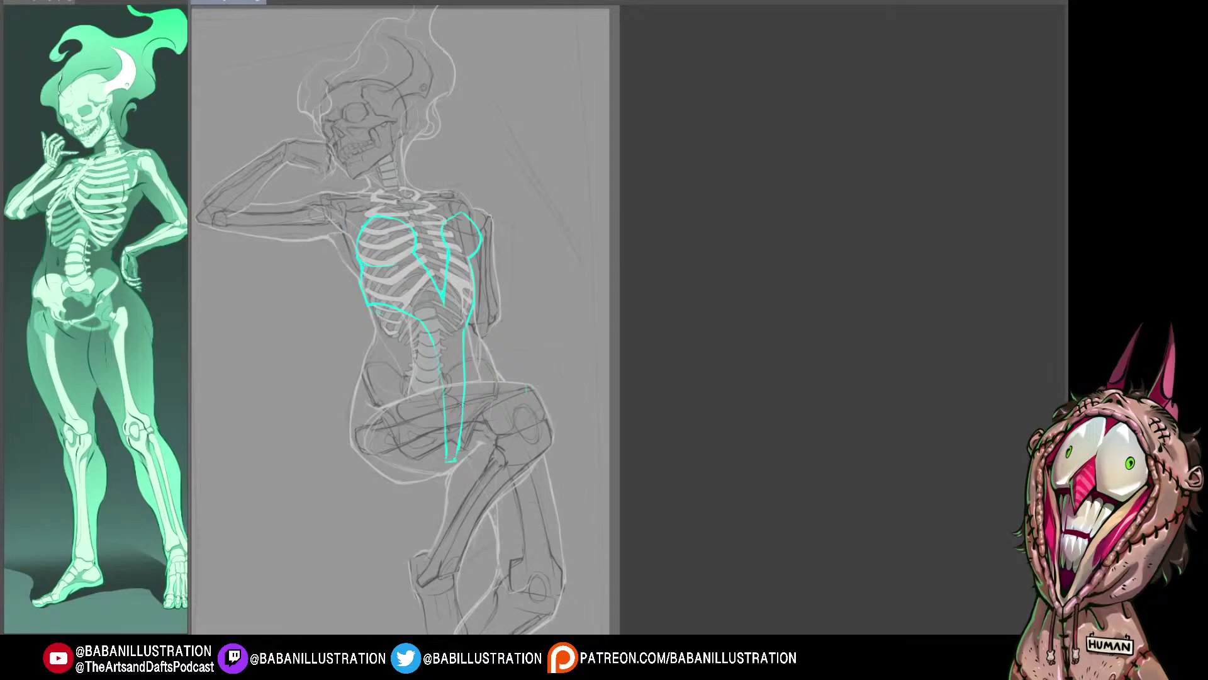
pyautogui.moveTo(528, 374); pyautogui.dragTo(521, 373)
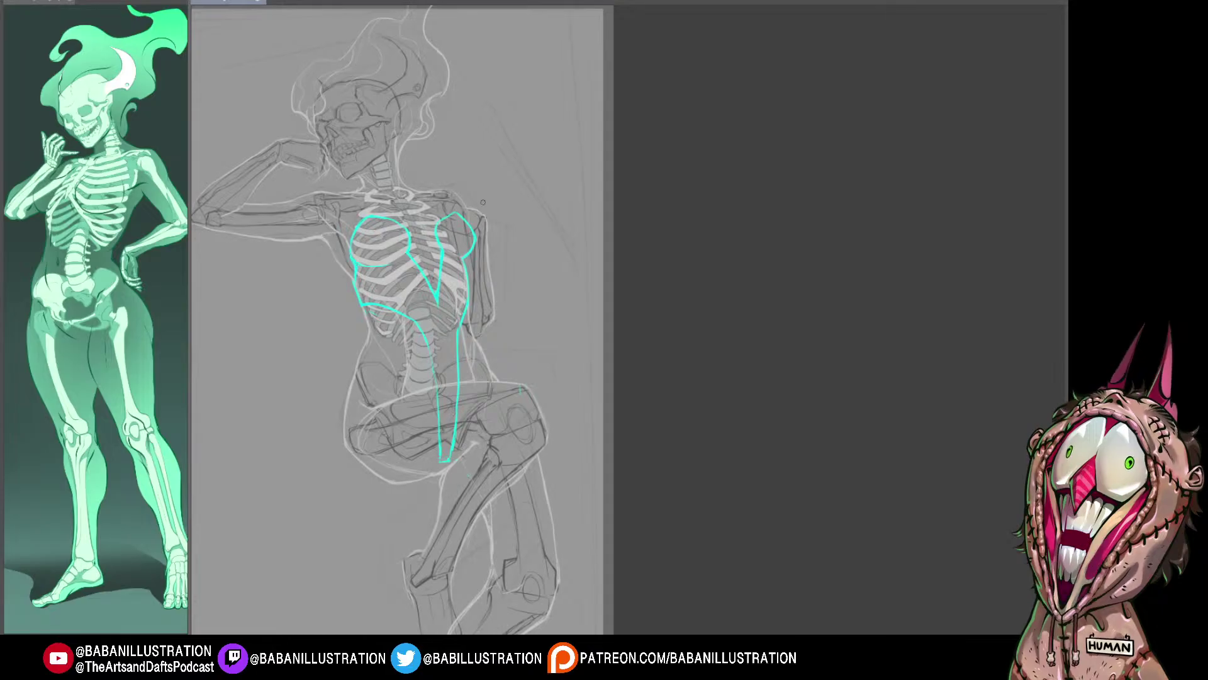
# Step: Try a deep cyan drape curve from the raised upper arm down to the adjacent bodice cup, and undo it
pyautogui.moveTo(455, 184); pyautogui.dragTo(475, 197)
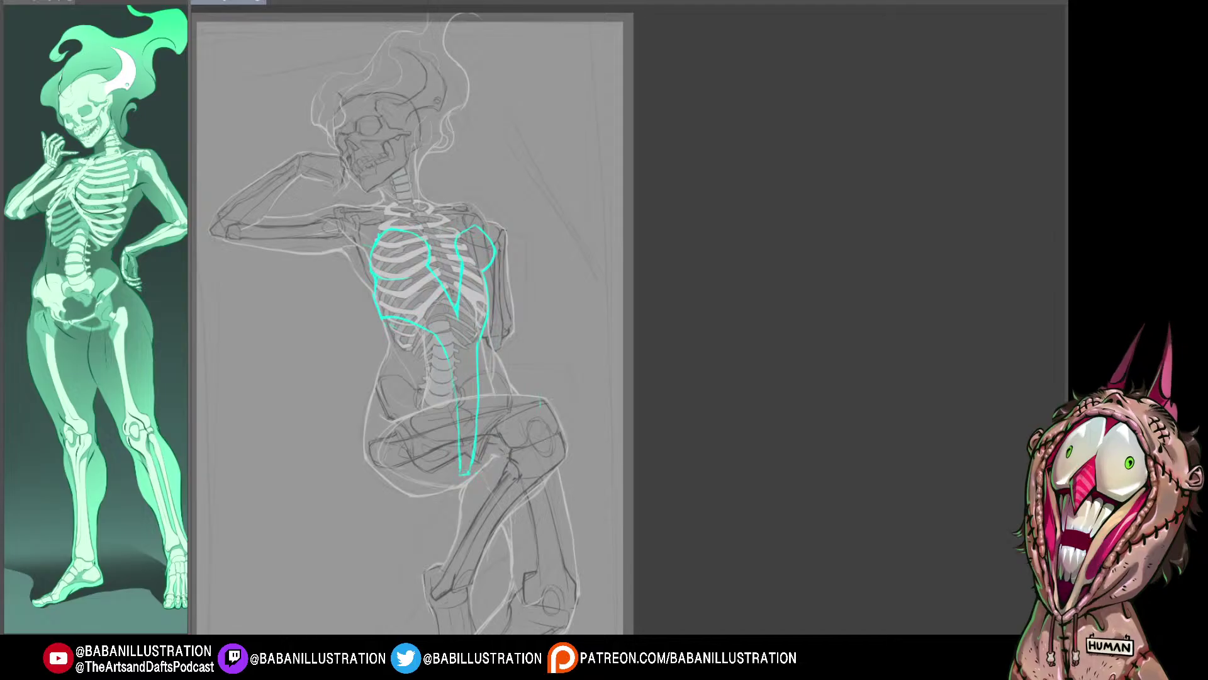
pyautogui.moveTo(303, 214)
pyautogui.mouseDown()
pyautogui.moveTo(342, 267)
pyautogui.moveTo(377, 242)
pyautogui.mouseUp()
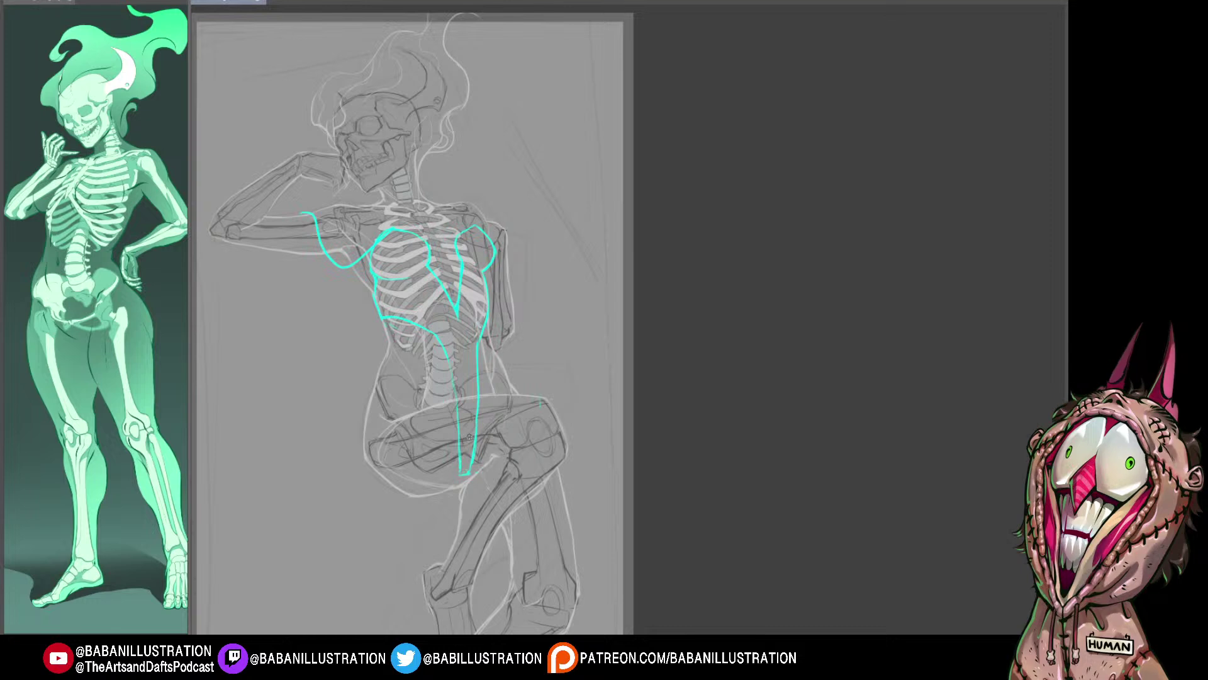
pyautogui.hotkey('ctrl', 'z')
pyautogui.hotkey('ctrl', 'y')
pyautogui.hotkey('ctrl', 'z')
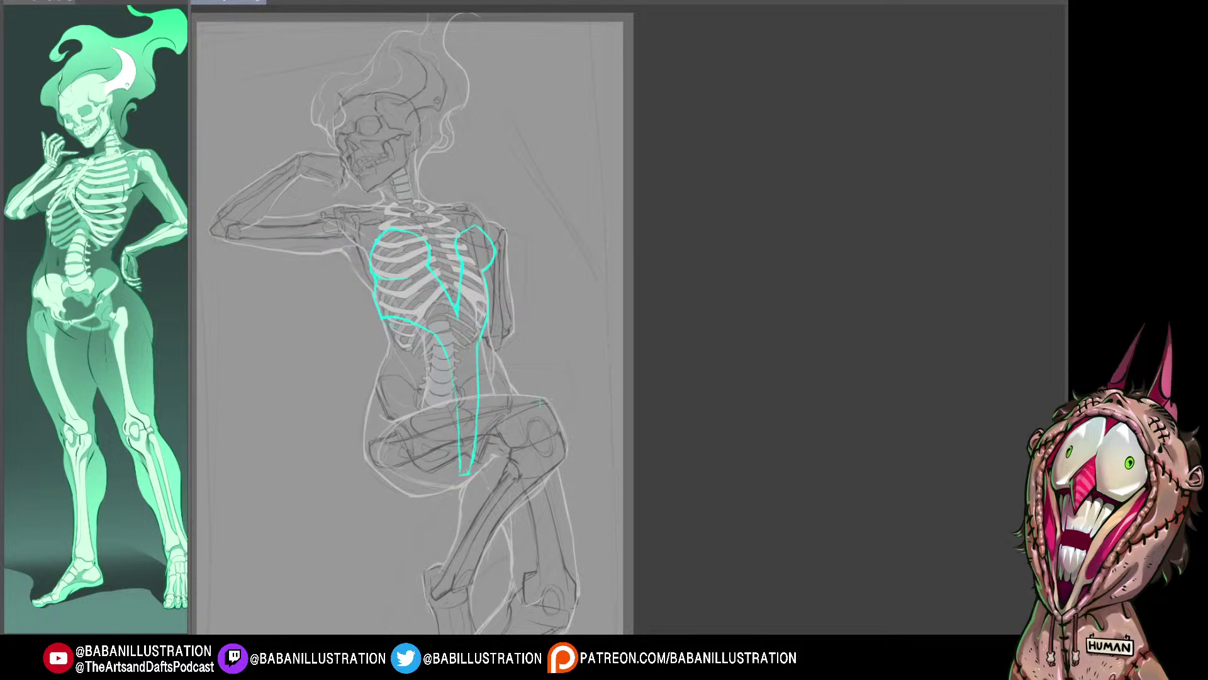
# Step: Draw a shallower off-shoulder drape from the raised upper arm to the bodice cup, with a second line along its underside
pyautogui.moveTo(302, 214); pyautogui.dragTo(377, 234)
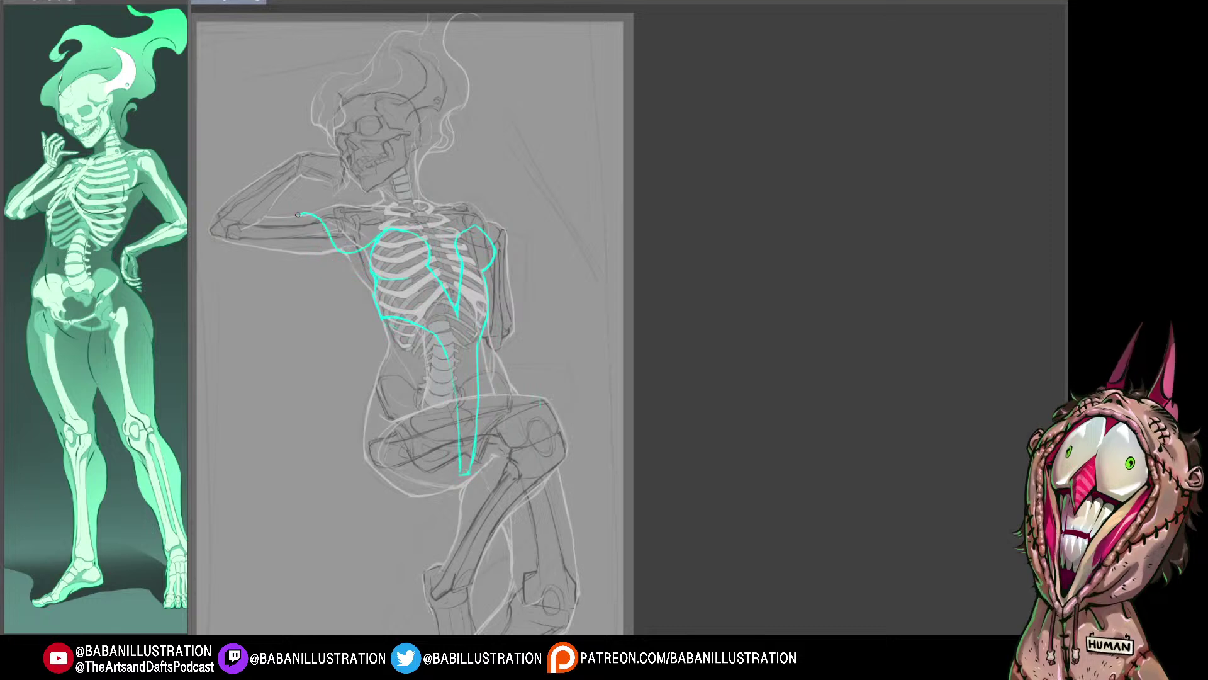
pyautogui.moveTo(304, 214)
pyautogui.mouseDown()
pyautogui.moveTo(351, 265)
pyautogui.moveTo(368, 247)
pyautogui.moveTo(337, 256)
pyautogui.mouseUp()
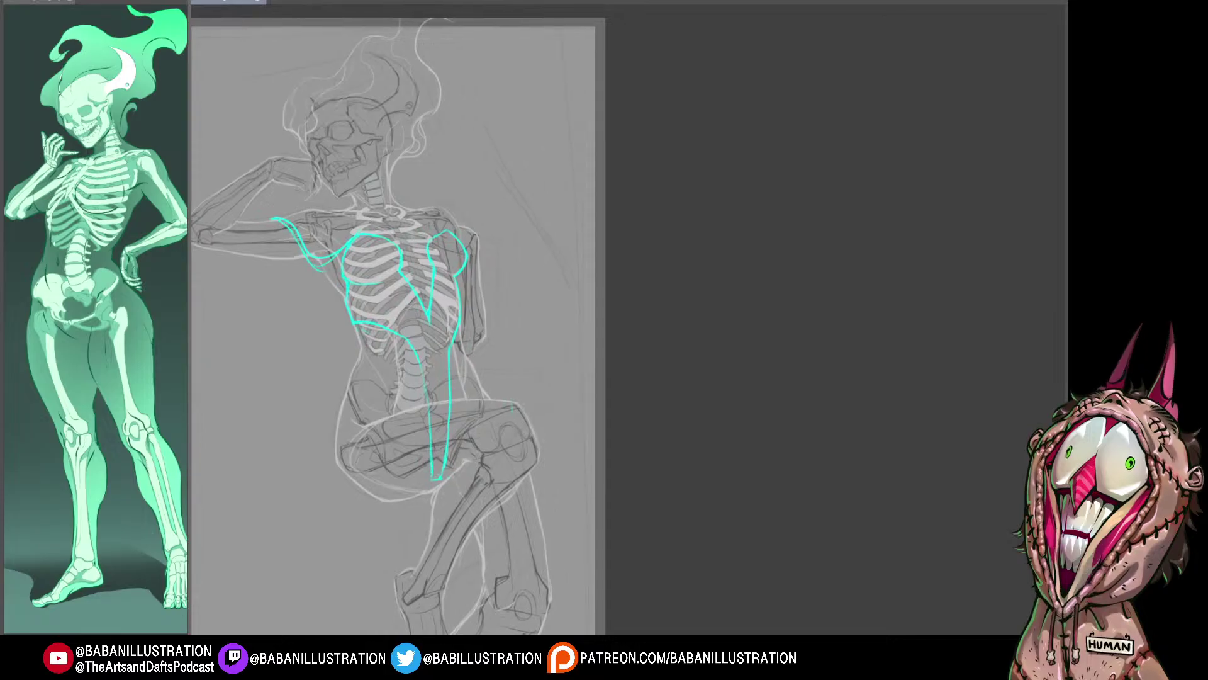
pyautogui.moveTo(481, 94); pyautogui.dragTo(479, 92)
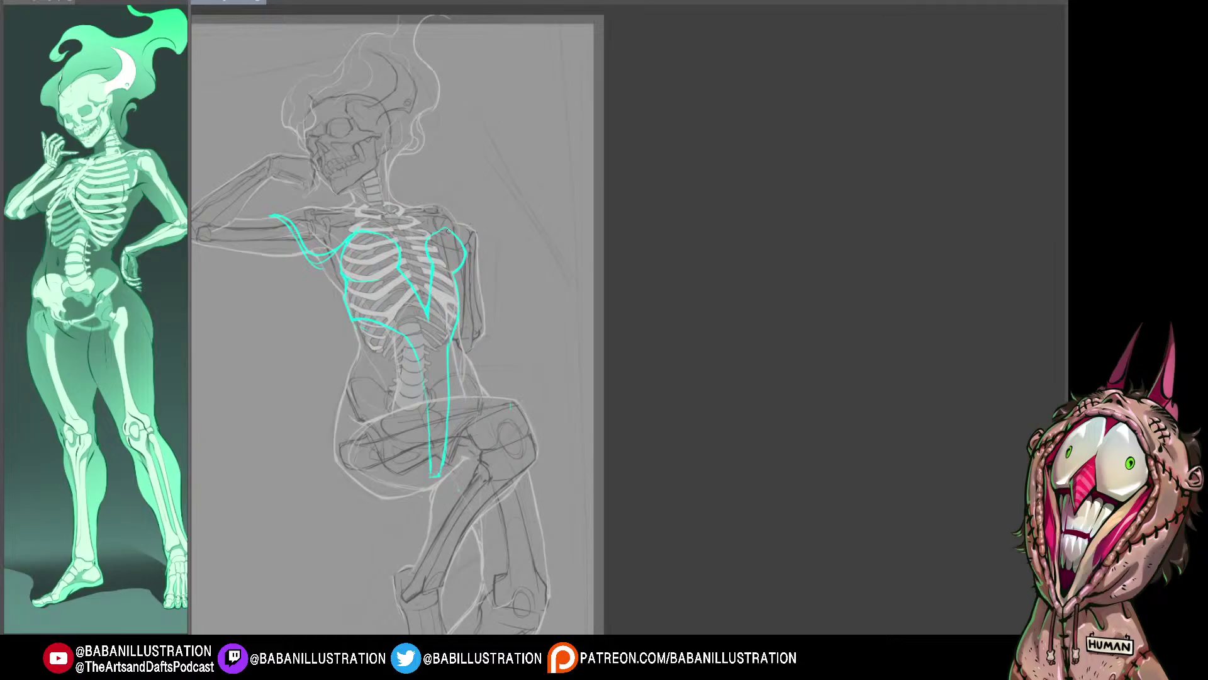
pyautogui.moveTo(473, 243); pyautogui.dragTo(487, 243)
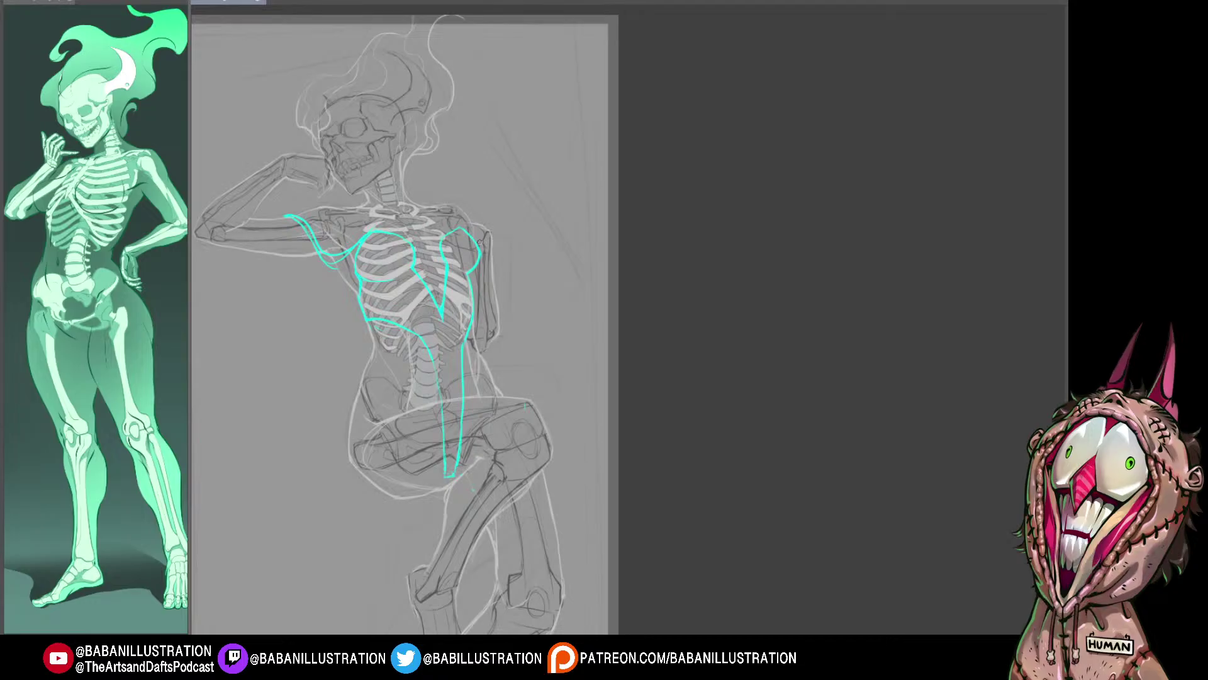
# Step: Thin the off-shoulder drape's inner line and draw a side curve from the raised-arm lower ribs down through the hip
pyautogui.moveTo(303, 228)
pyautogui.mouseDown()
pyautogui.moveTo(344, 261)
pyautogui.moveTo(319, 248)
pyautogui.moveTo(363, 244)
pyautogui.moveTo(337, 264)
pyautogui.mouseUp()
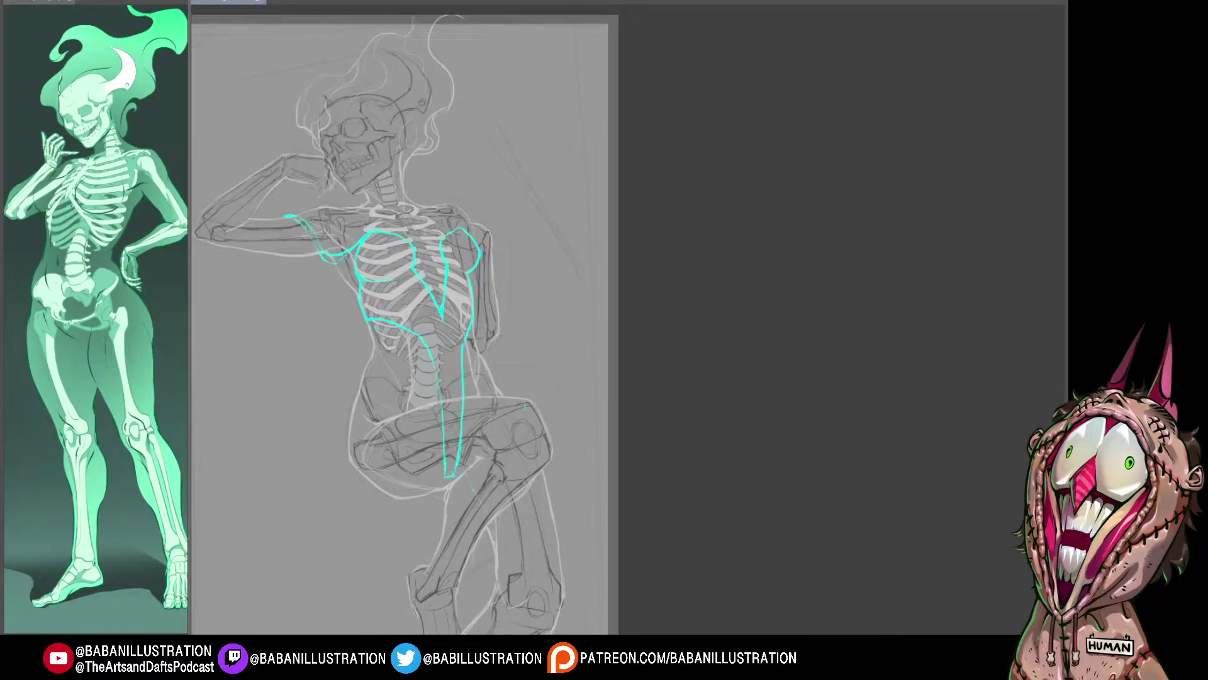
pyautogui.moveTo(367, 241); pyautogui.dragTo(360, 201)
pyautogui.scroll(2, 511, 289)
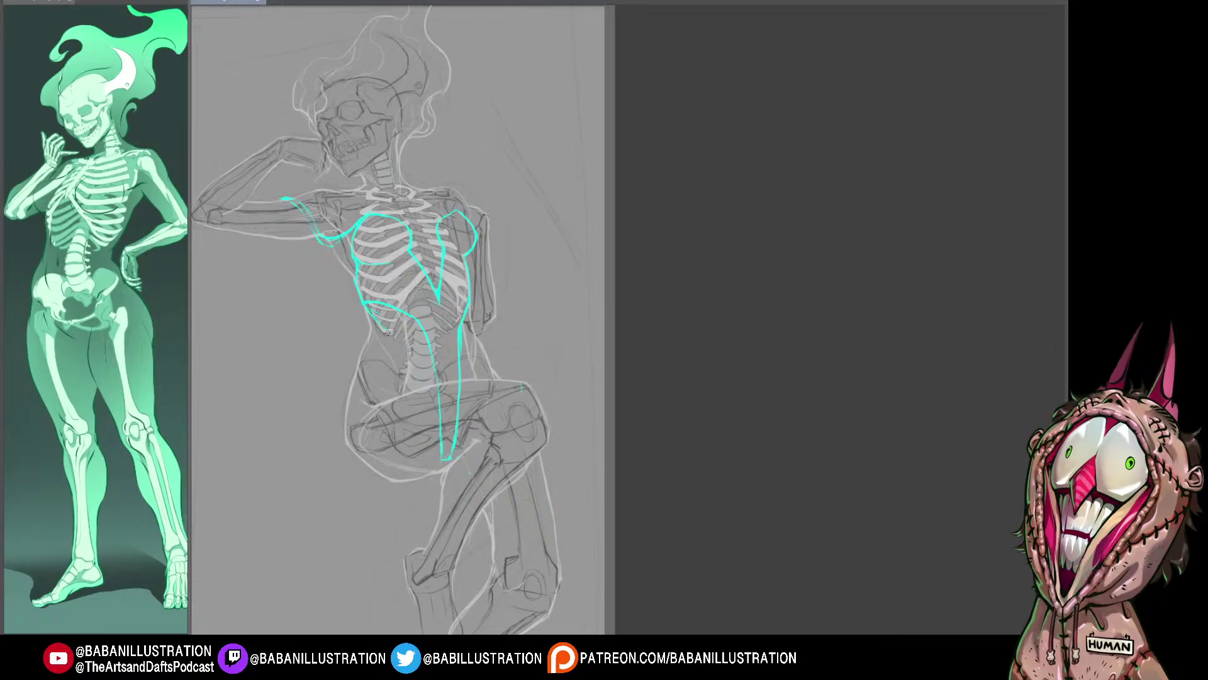
pyautogui.moveTo(386, 332); pyautogui.dragTo(403, 359)
pyautogui.moveTo(407, 427); pyautogui.dragTo(432, 464)
pyautogui.hotkey('ctrl', 'z')
pyautogui.scroll(1, 495, 331)
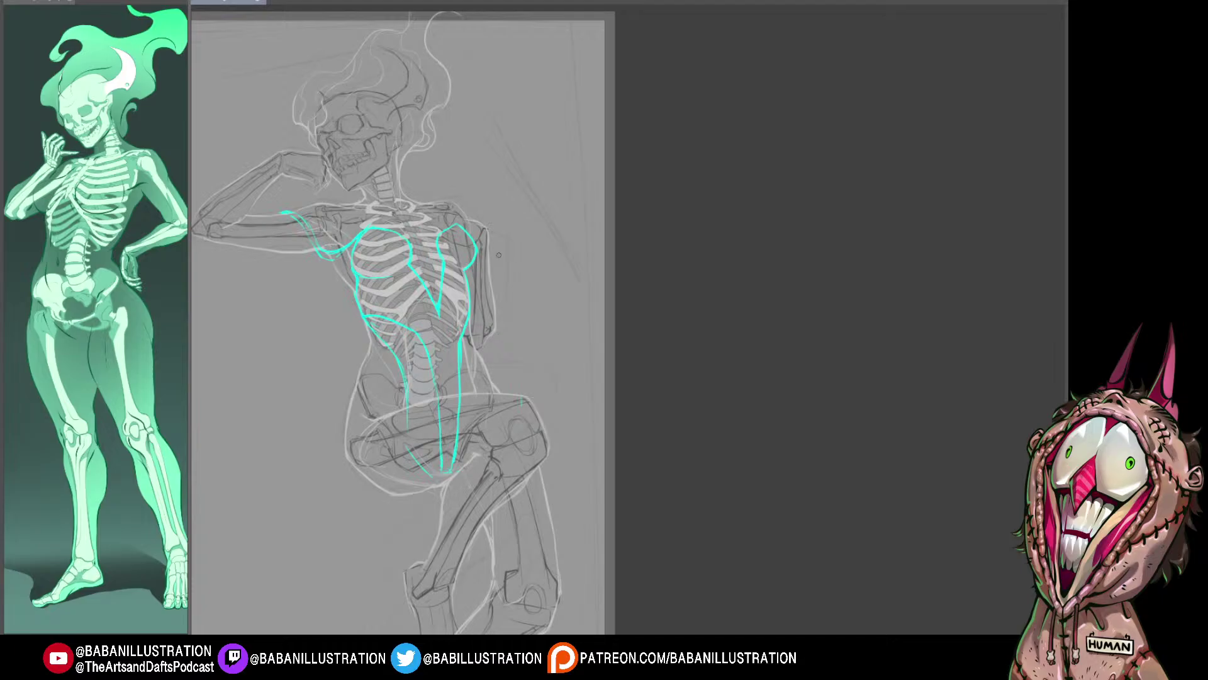
# Step: Try crossed lacing lines across the V-shaped chest opening between the cups, and undo them
pyautogui.scroll(2, 499, 255)
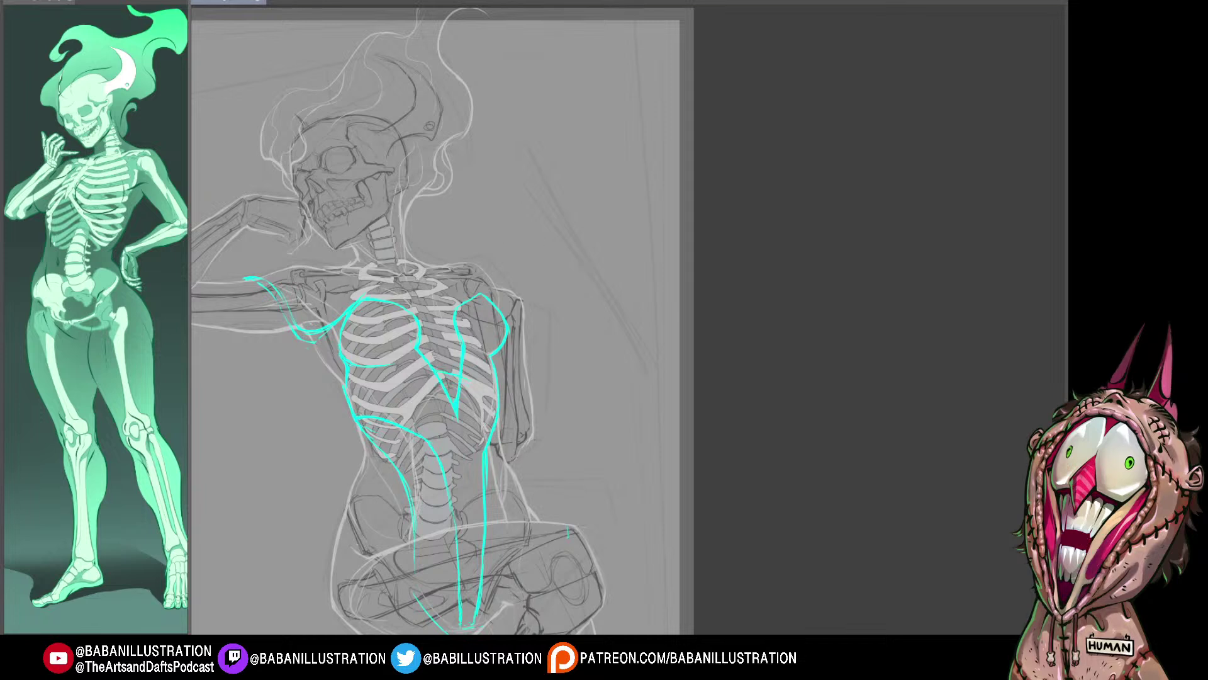
pyautogui.moveTo(421, 352); pyautogui.dragTo(471, 363)
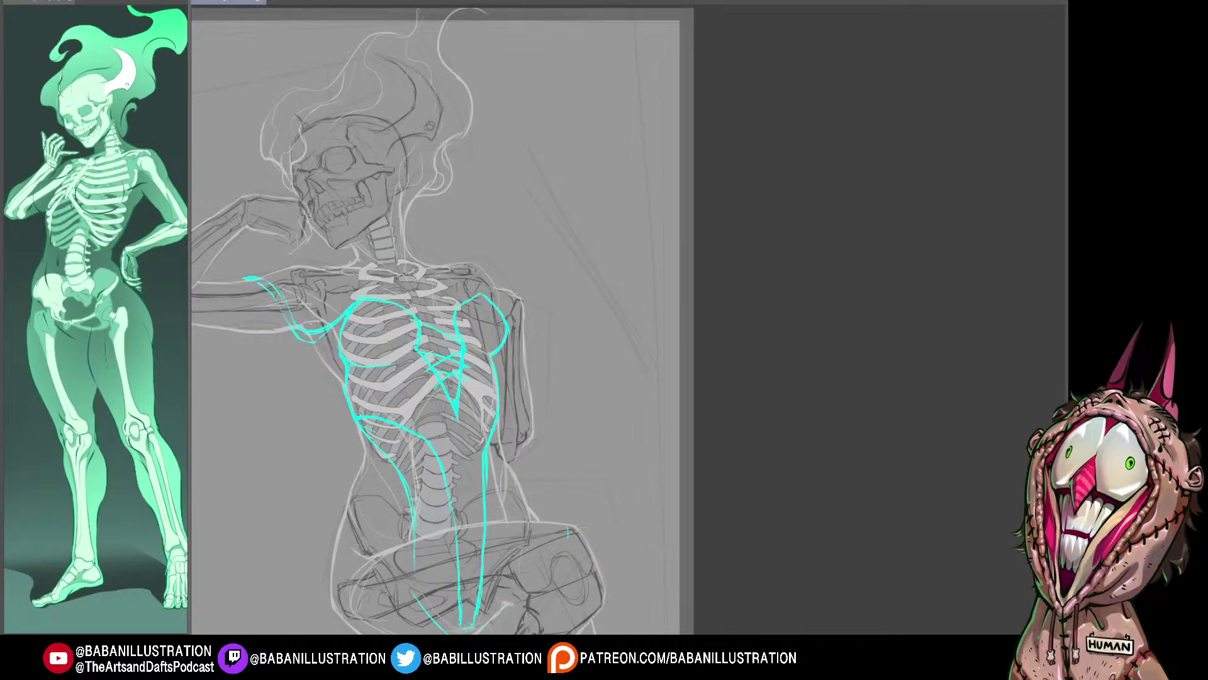
pyautogui.moveTo(419, 346)
pyautogui.mouseDown()
pyautogui.moveTo(500, 309)
pyautogui.moveTo(470, 347)
pyautogui.moveTo(457, 308)
pyautogui.moveTo(407, 318)
pyautogui.moveTo(464, 318)
pyautogui.mouseUp()
pyautogui.hotkey('ctrl', 'z')
pyautogui.hotkey('ctrl', 'z')
pyautogui.hotkey('ctrl', 'z')
pyautogui.hotkey('ctrl', 'z')
pyautogui.moveTo(369, 295); pyautogui.dragTo(377, 303)
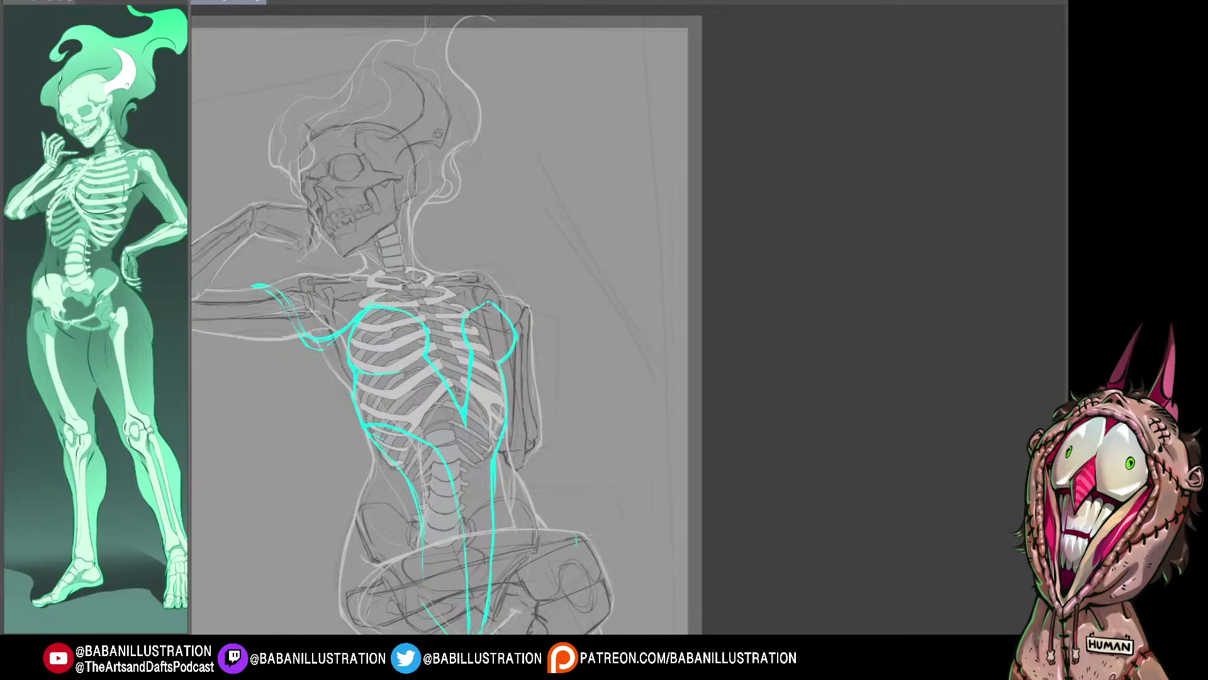
# Step: Draw cyan neckline straps from both sides of the neck base down to the tops of the two bodice cups
pyautogui.moveTo(417, 263); pyautogui.dragTo(497, 304)
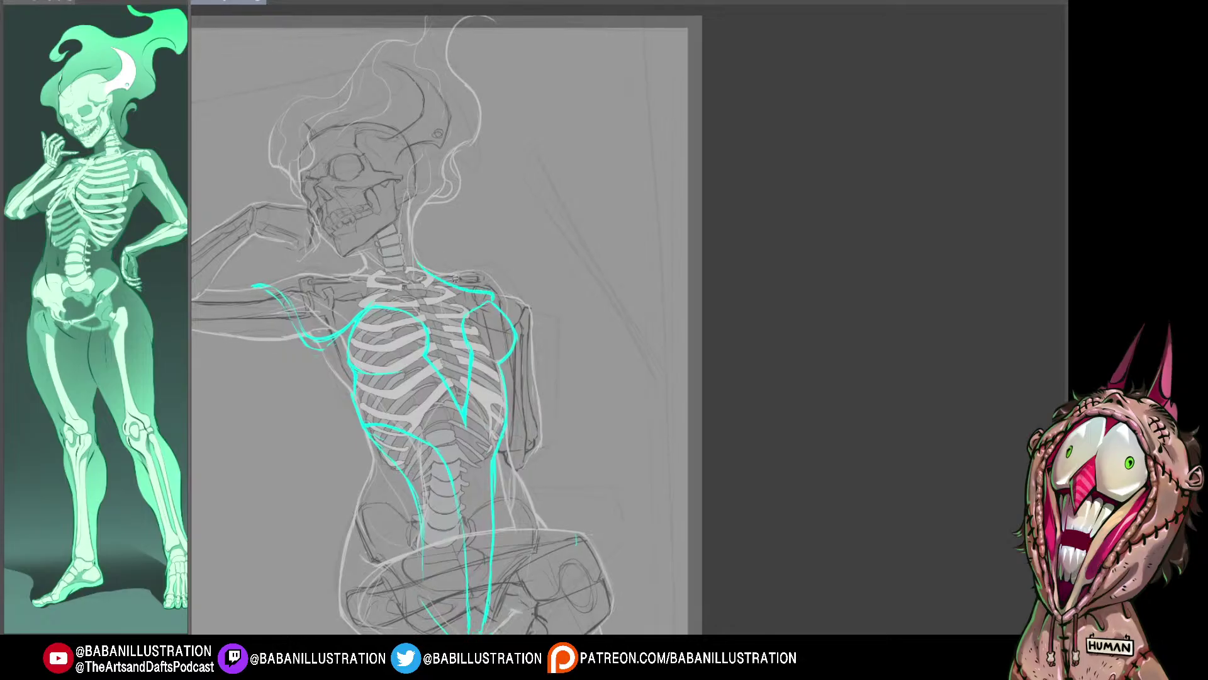
pyautogui.hotkey('ctrl', 'z')
pyautogui.moveTo(413, 255); pyautogui.dragTo(490, 301)
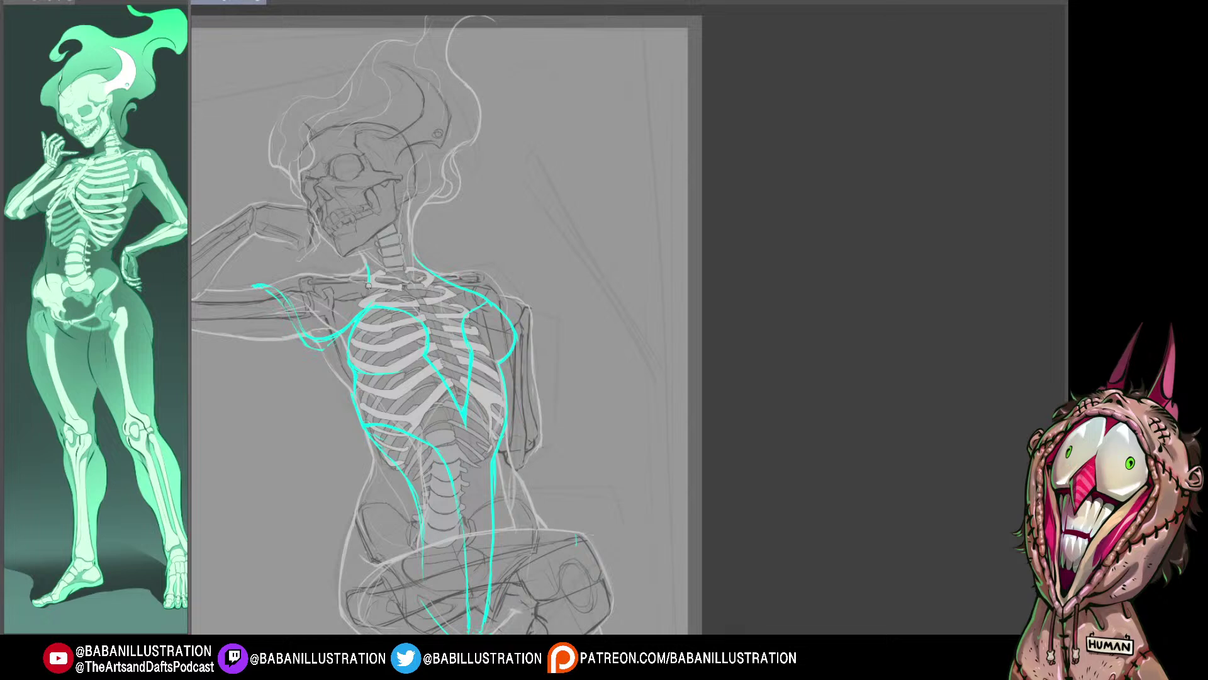
pyautogui.moveTo(368, 266); pyautogui.dragTo(365, 302)
pyautogui.moveTo(365, 265); pyautogui.dragTo(370, 296)
pyautogui.moveTo(417, 258); pyautogui.dragTo(435, 271)
pyautogui.moveTo(492, 306); pyautogui.dragTo(477, 258)
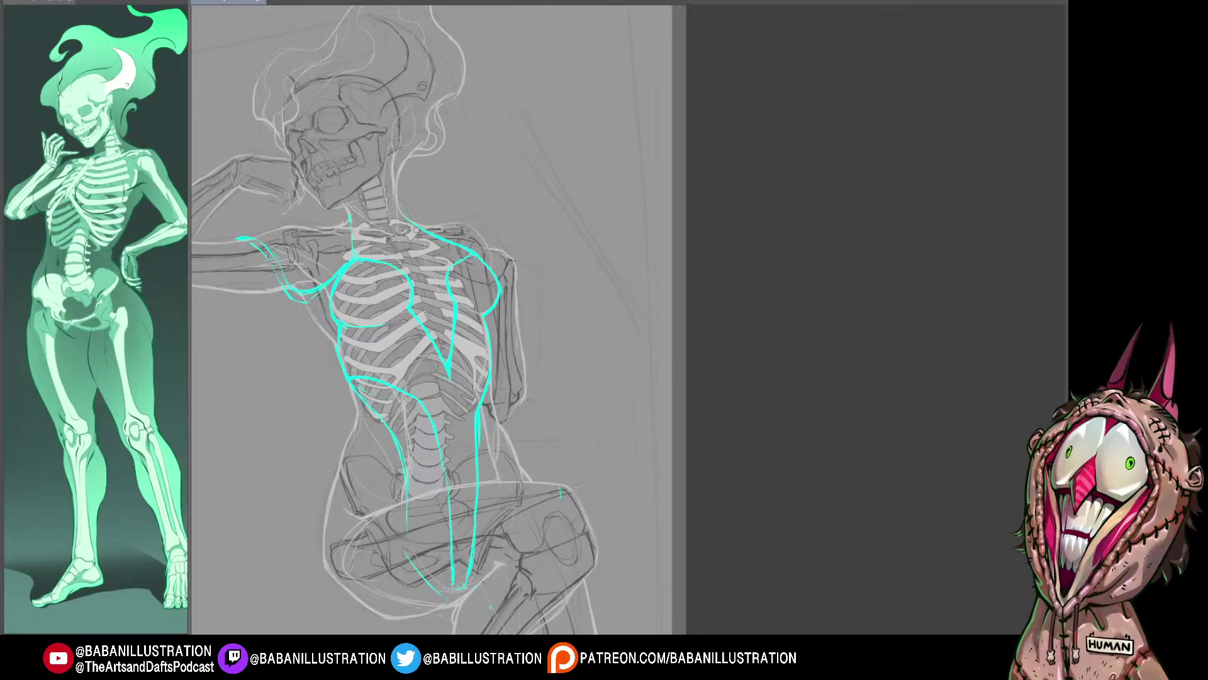
# Step: Carry the raised-arm side curve down to the front strip's tip and redraw the strip's inner line below the waist
pyautogui.moveTo(517, 288); pyautogui.dragTo(511, 282)
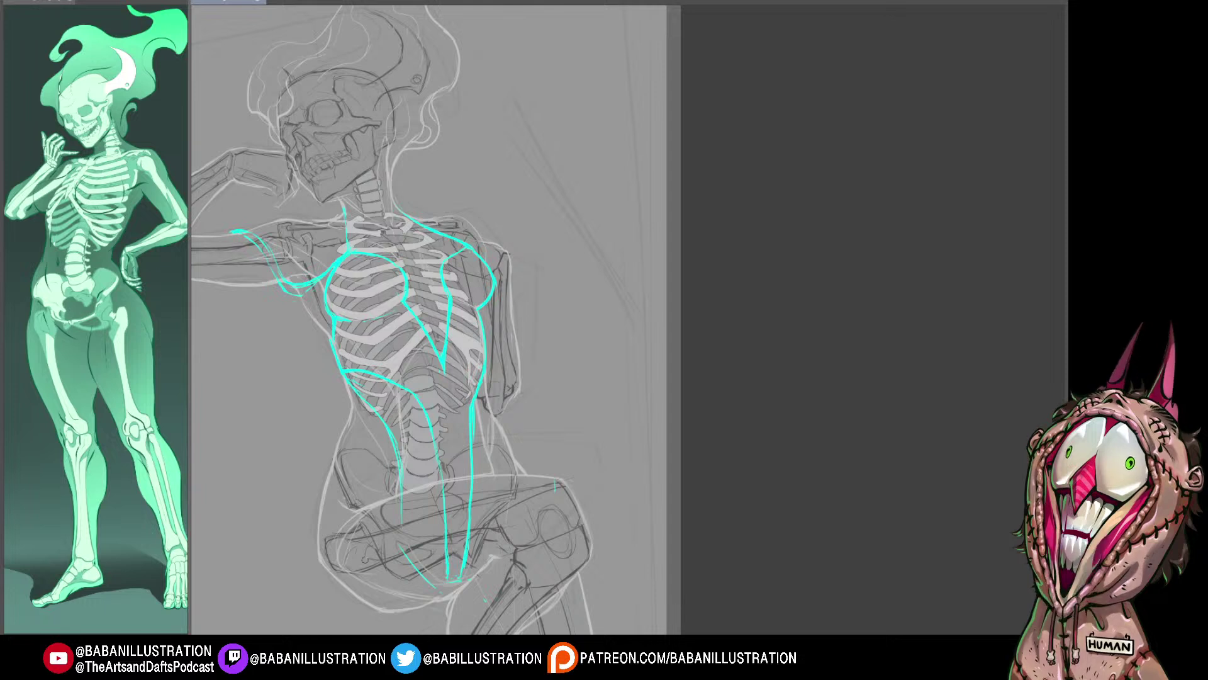
pyautogui.moveTo(365, 559)
pyautogui.mouseDown()
pyautogui.moveTo(405, 571)
pyautogui.moveTo(397, 547)
pyautogui.moveTo(384, 558)
pyautogui.mouseUp()
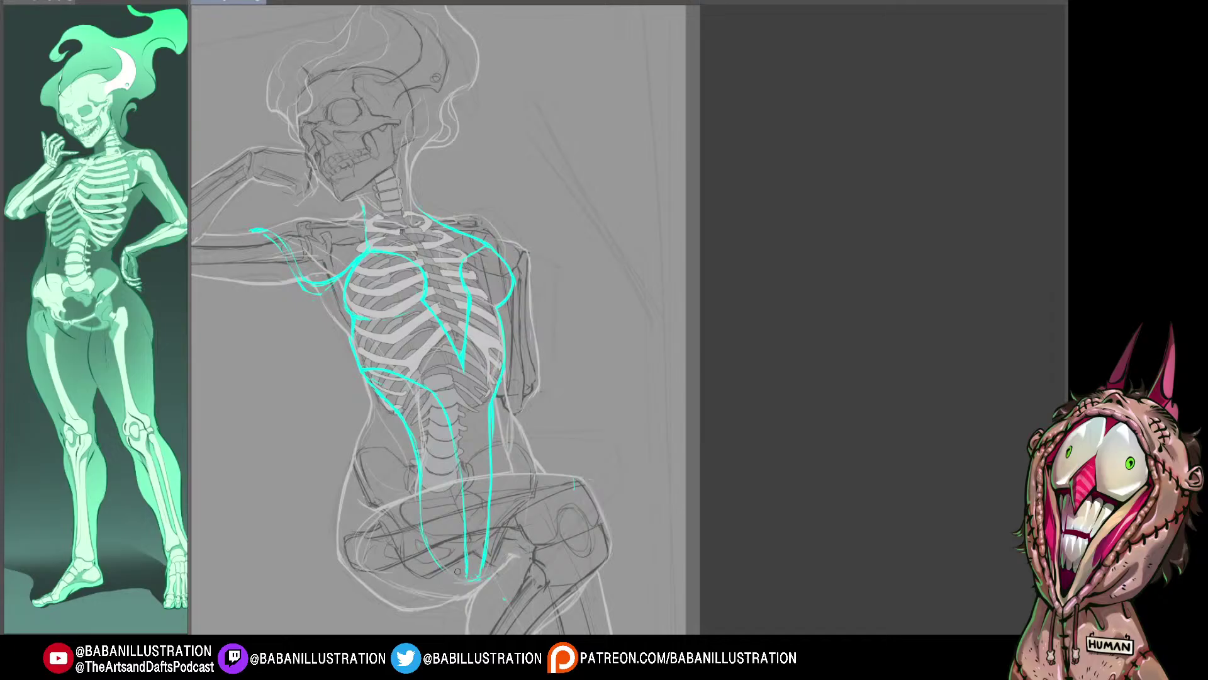
pyautogui.moveTo(536, 329); pyautogui.dragTo(551, 353)
pyautogui.moveTo(477, 588); pyautogui.dragTo(461, 515)
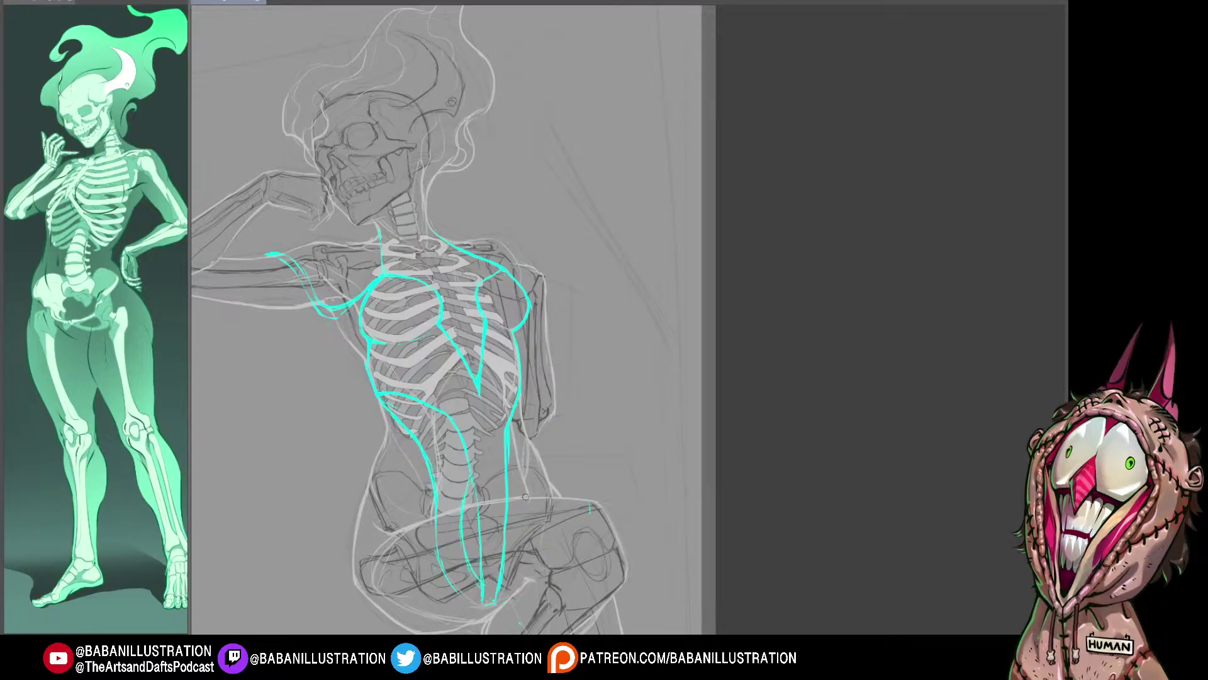
pyautogui.hotkey('ctrl', 'z')
pyautogui.hotkey('ctrl', 'z')
pyautogui.moveTo(470, 491)
pyautogui.mouseDown()
pyautogui.moveTo(470, 569)
pyautogui.moveTo(485, 603)
pyautogui.mouseUp()
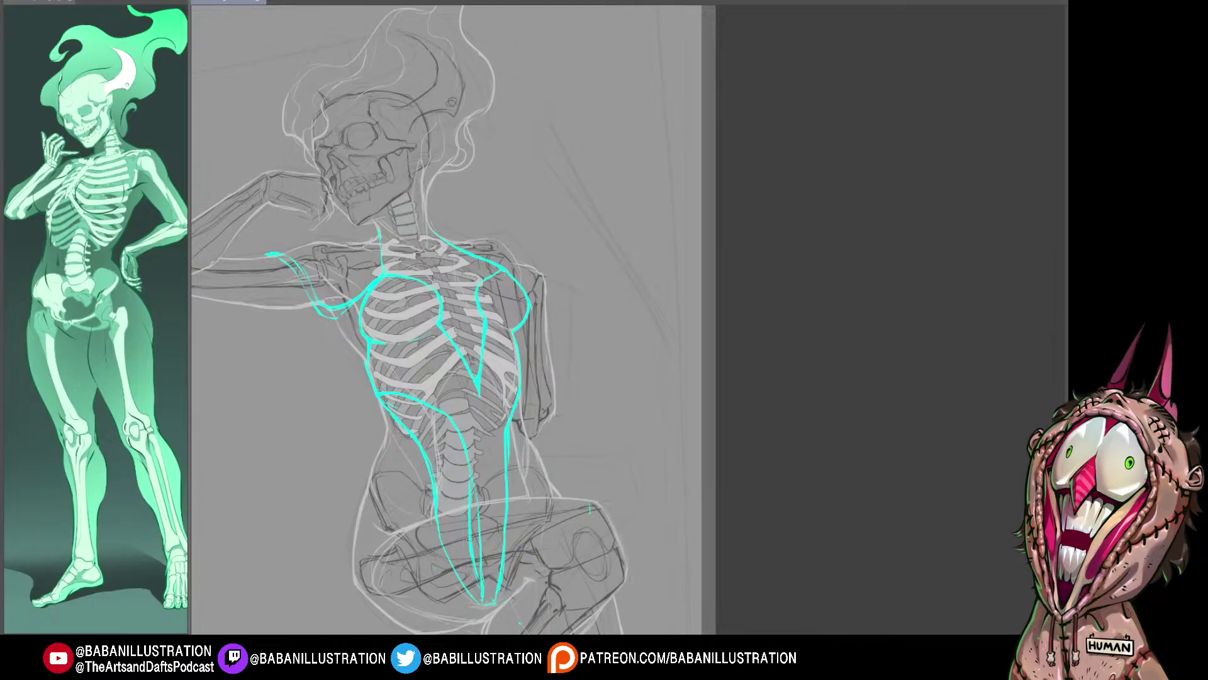
pyautogui.moveTo(470, 538); pyautogui.dragTo(552, 540)
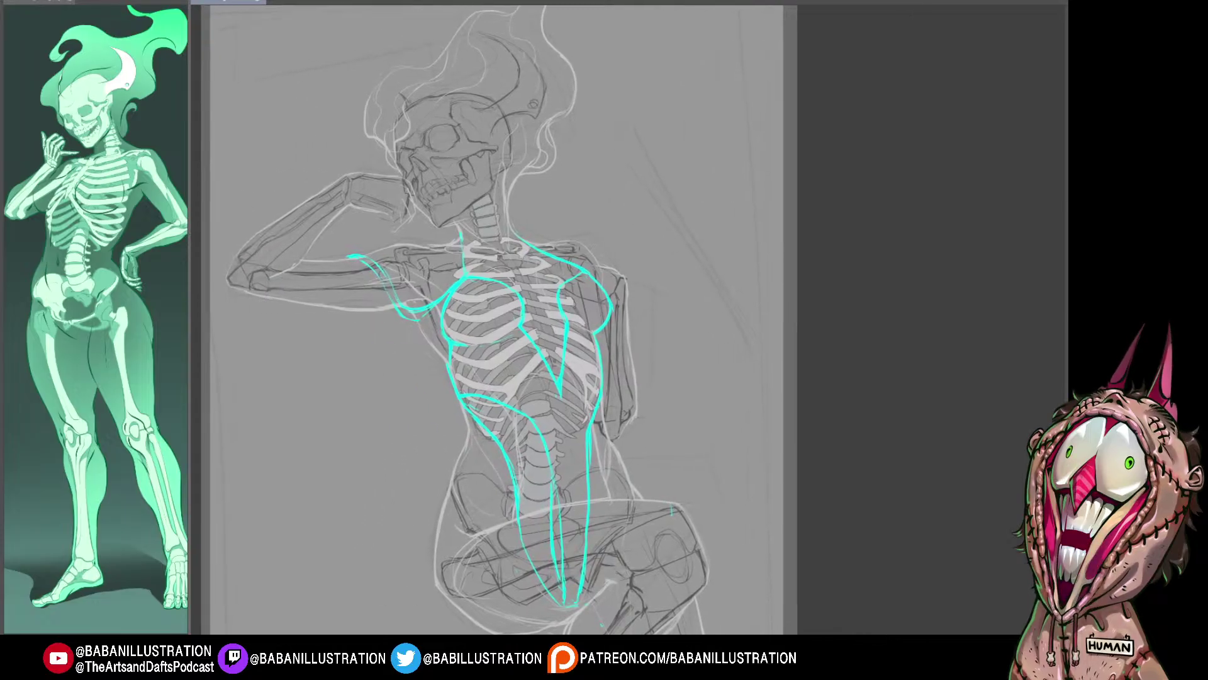
pyautogui.moveTo(644, 452); pyautogui.dragTo(562, 460)
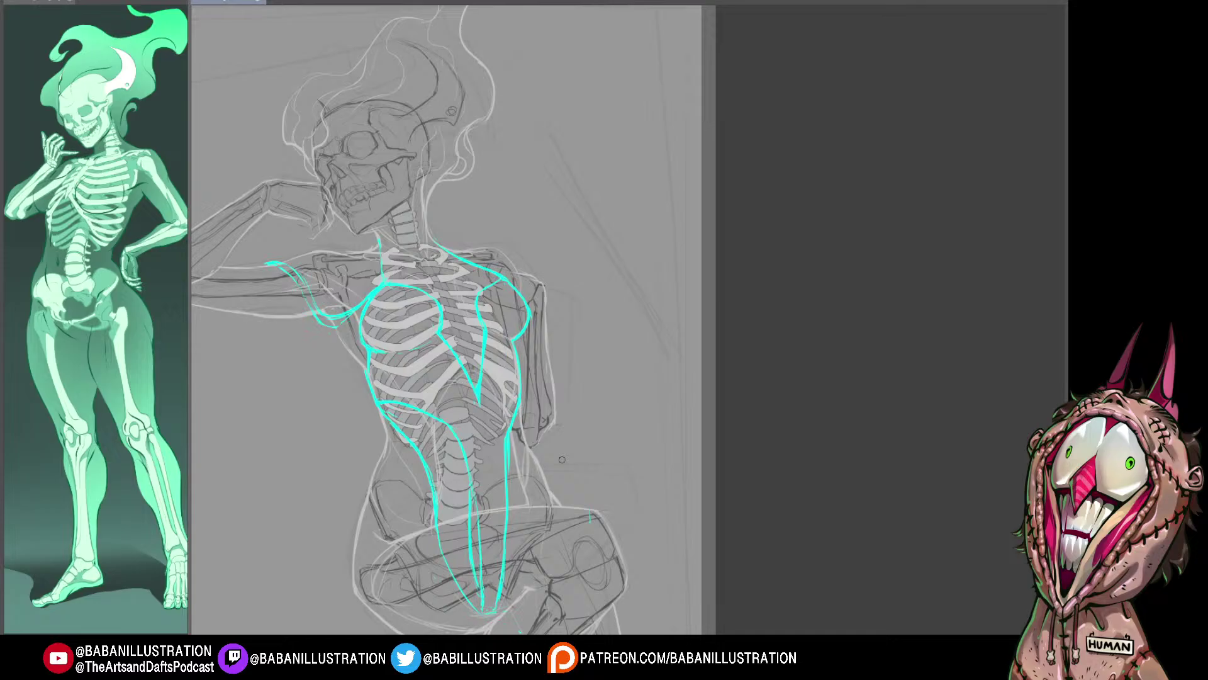
# Step: Erase the off-shoulder drape from the raised arm and redraw the top outline of the adjacent bodice cup
pyautogui.press('e')
pyautogui.moveTo(271, 267)
pyautogui.mouseDown()
pyautogui.moveTo(262, 284)
pyautogui.moveTo(297, 311)
pyautogui.moveTo(371, 284)
pyautogui.moveTo(360, 299)
pyautogui.moveTo(272, 270)
pyautogui.moveTo(338, 220)
pyautogui.moveTo(262, 258)
pyautogui.moveTo(284, 305)
pyautogui.mouseUp()
pyautogui.press('b')
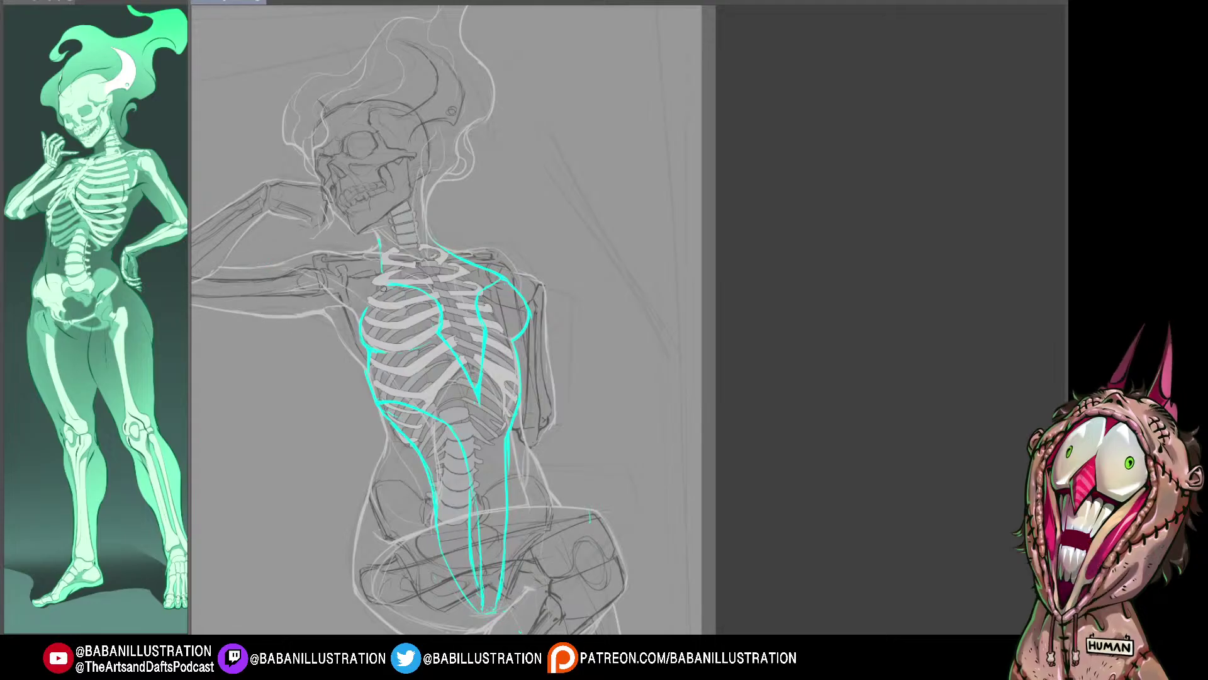
pyautogui.moveTo(388, 283); pyautogui.dragTo(362, 321)
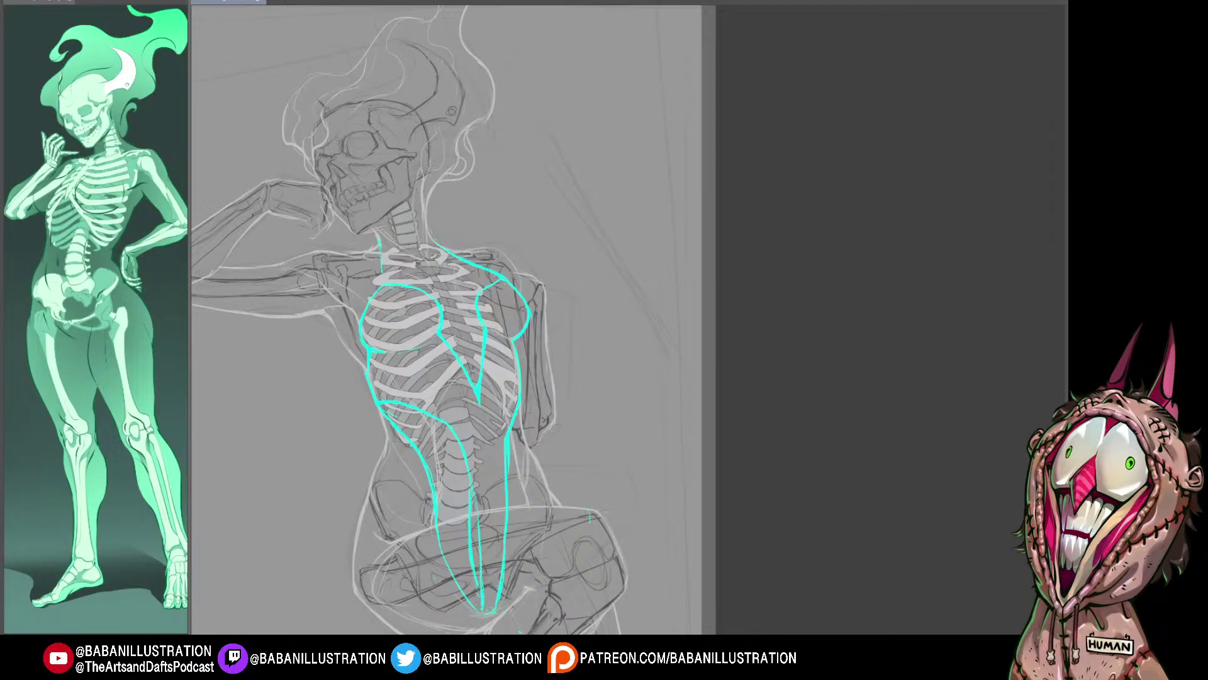
# Step: Strengthen the raised-arm neck strap and join both straps with a curved collar line across the neck
pyautogui.moveTo(624, 345); pyautogui.dragTo(621, 341)
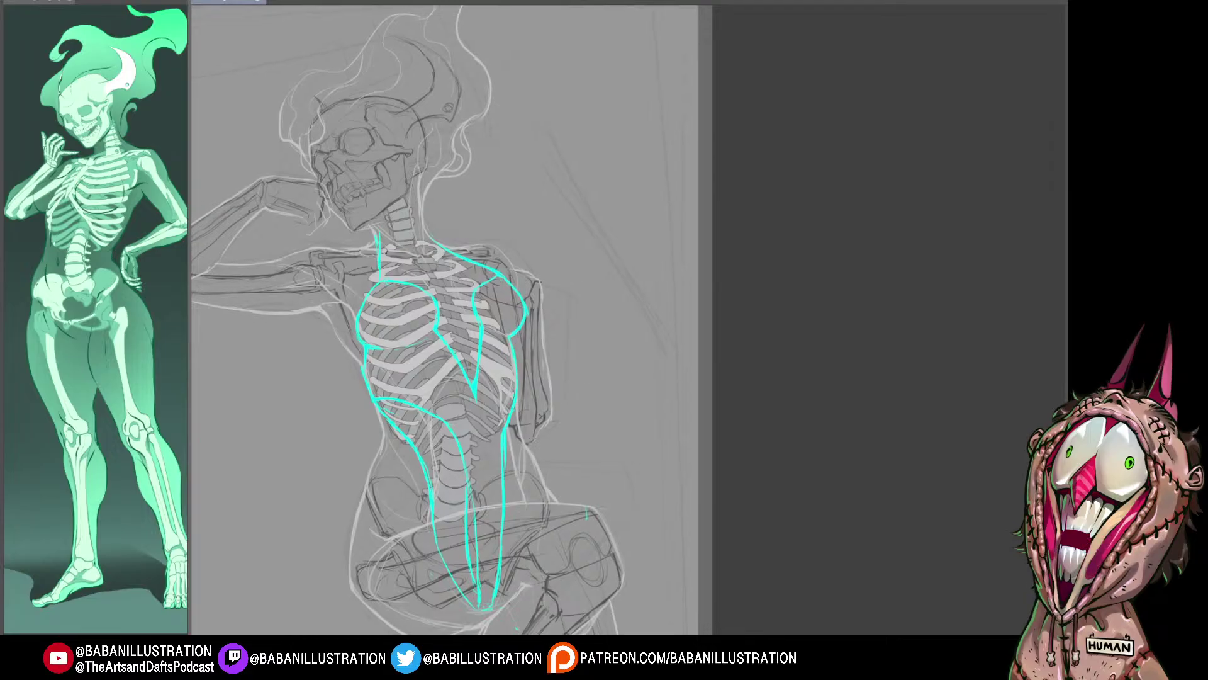
pyautogui.moveTo(372, 236); pyautogui.dragTo(378, 275)
pyautogui.moveTo(375, 233); pyautogui.dragTo(415, 228)
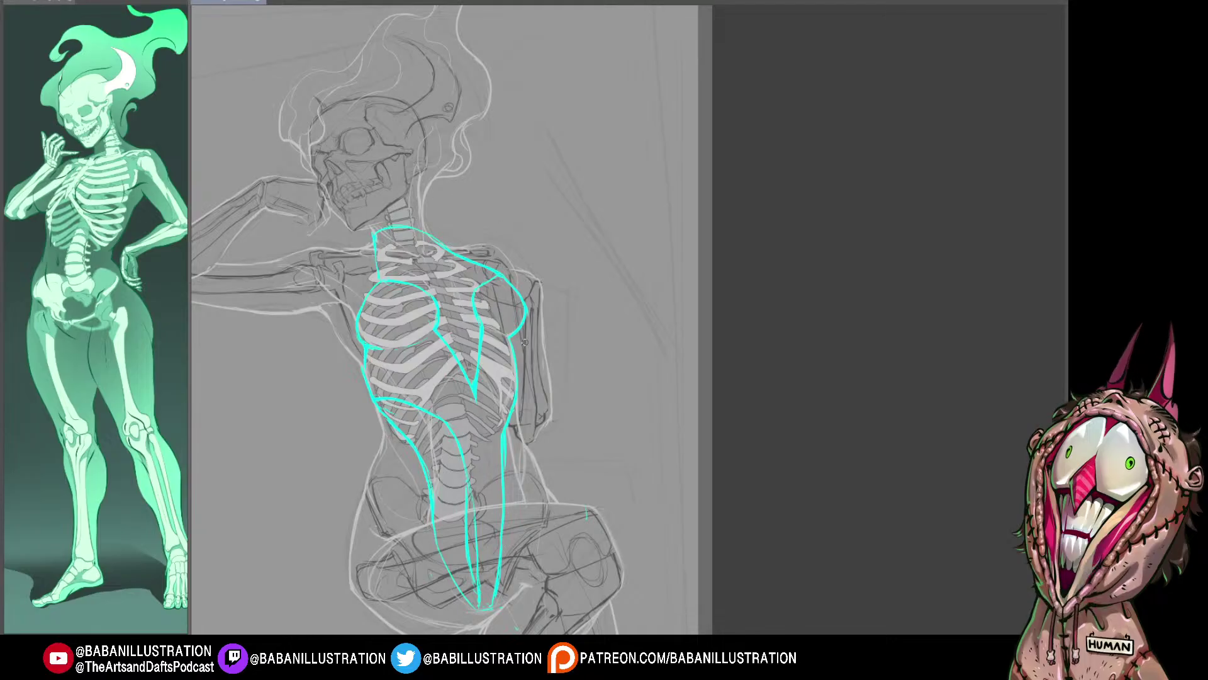
pyautogui.moveTo(529, 367); pyautogui.dragTo(529, 360)
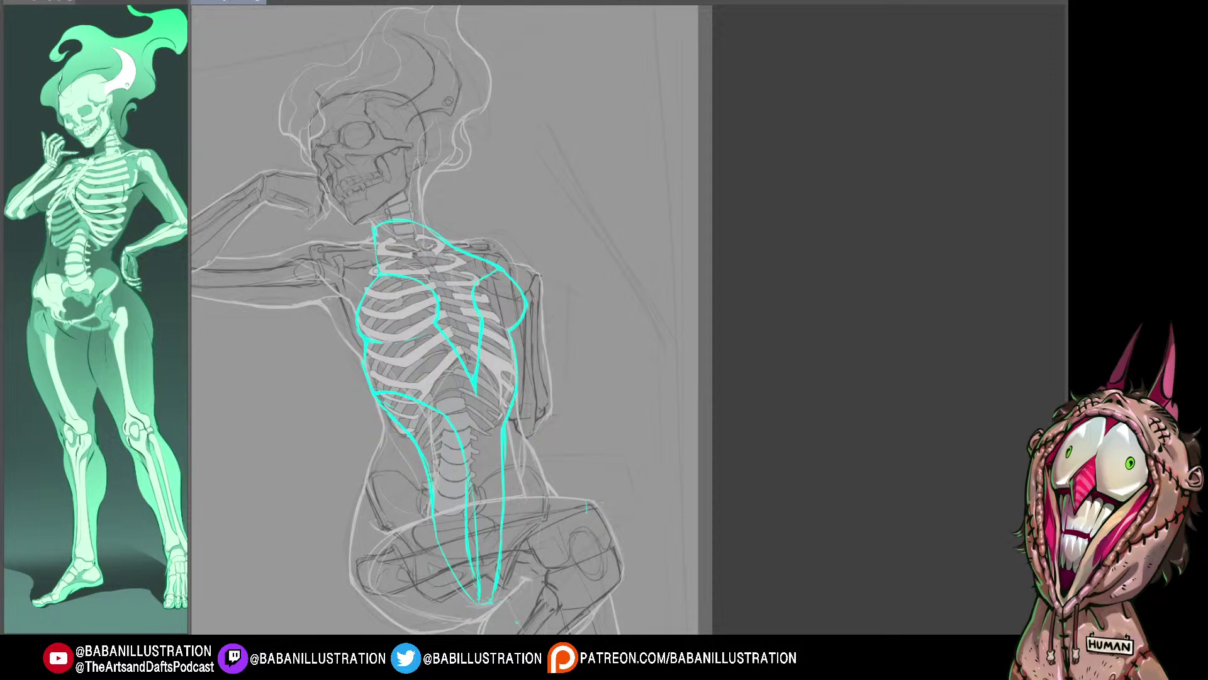
# Step: Sketch a small flower-like ornament with pointed petals where the raised-arm strap meets the bodice cup
pyautogui.moveTo(376, 271); pyautogui.dragTo(360, 275)
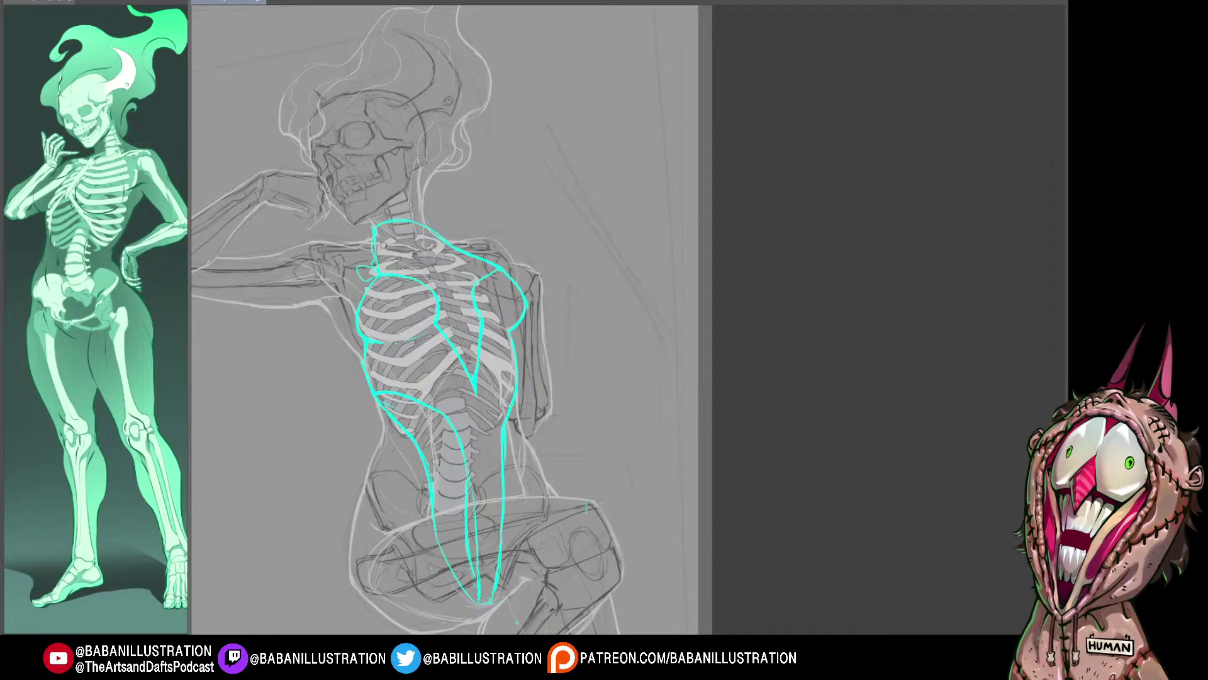
pyautogui.moveTo(381, 270); pyautogui.dragTo(391, 258)
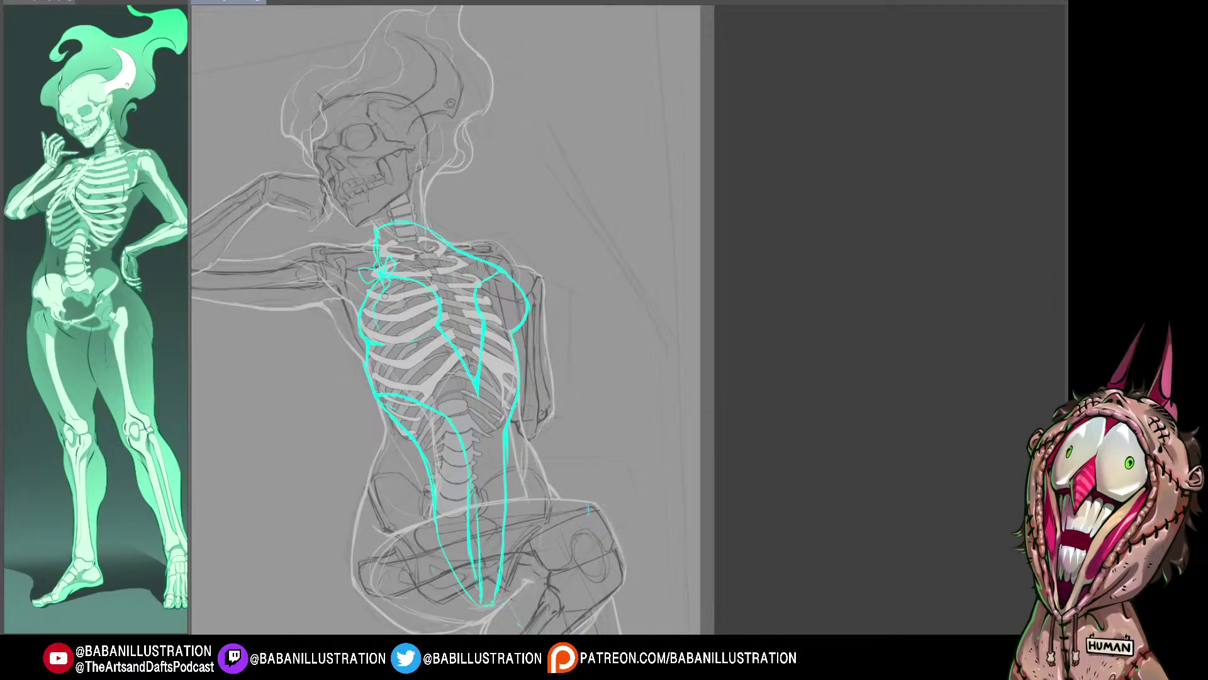
pyautogui.moveTo(376, 289); pyautogui.dragTo(375, 284)
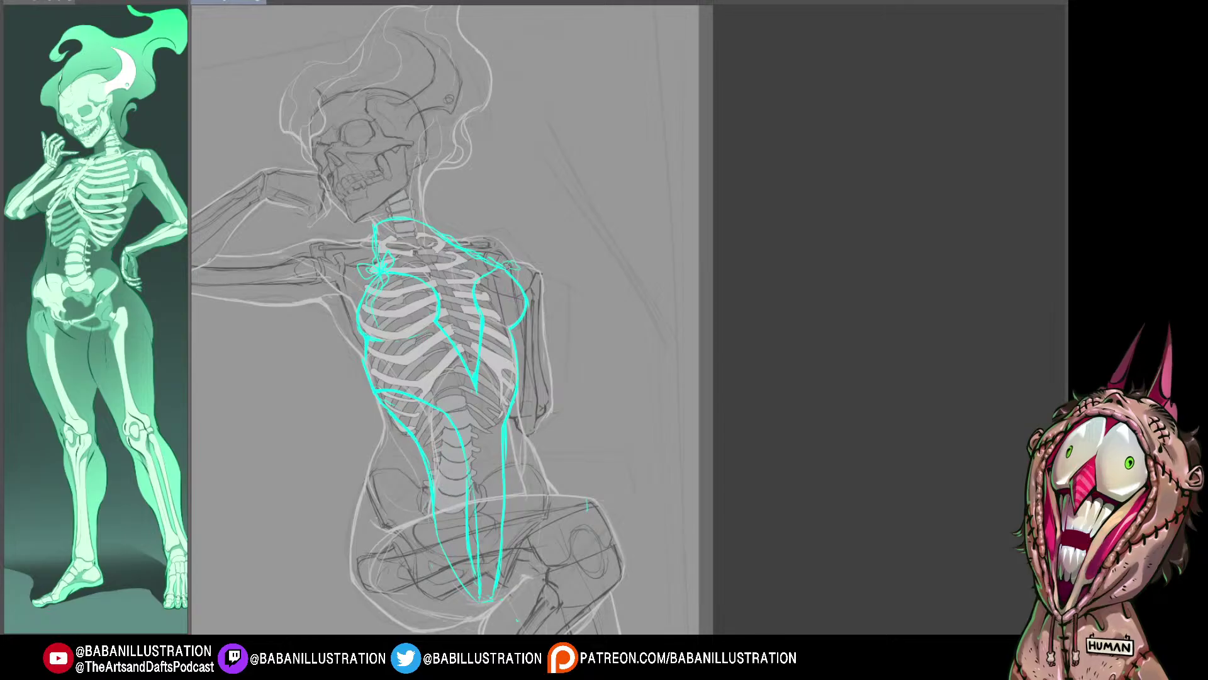
# Step: Rework the small strokes around the lowered-arm strap and cup, and open a gap in the collar beside the raised-arm strap
pyautogui.moveTo(506, 265); pyautogui.dragTo(494, 228)
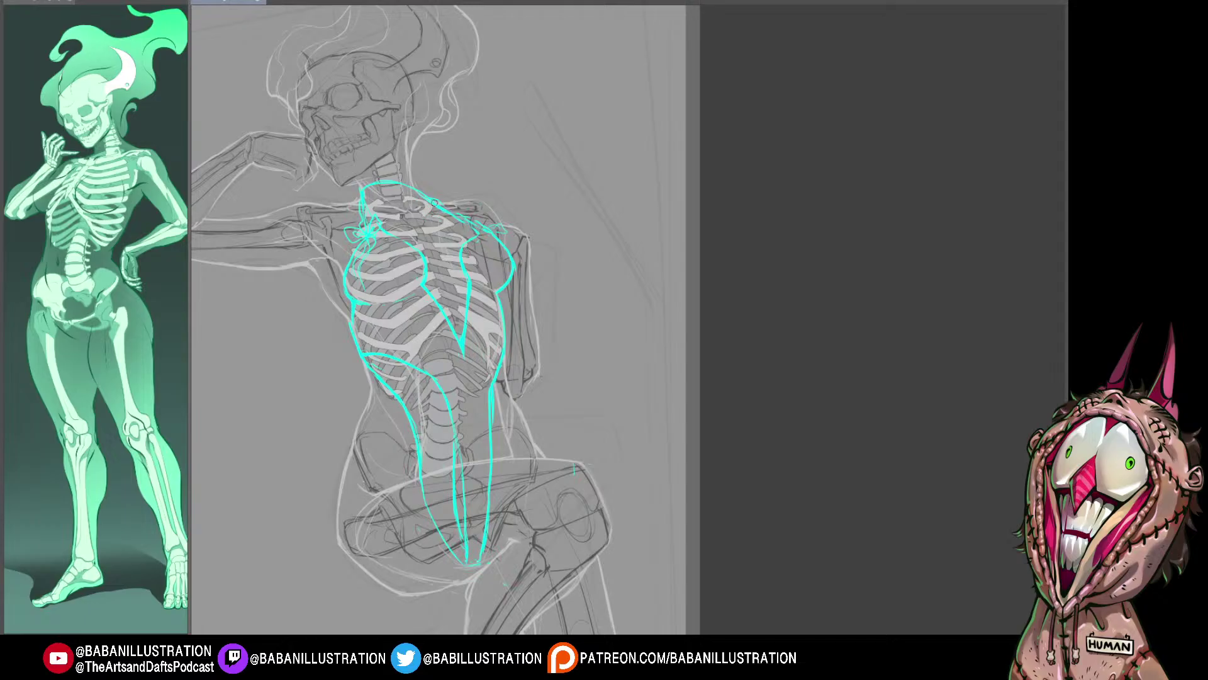
pyautogui.hotkey('ctrl', 'z')
pyautogui.hotkey('ctrl', 'z')
pyautogui.moveTo(481, 236); pyautogui.dragTo(464, 246)
pyautogui.hotkey('ctrl', 'z')
pyautogui.moveTo(461, 269); pyautogui.dragTo(470, 290)
pyautogui.moveTo(366, 191)
pyautogui.mouseDown()
pyautogui.moveTo(411, 114)
pyautogui.moveTo(401, 69)
pyautogui.moveTo(420, 118)
pyautogui.moveTo(407, 144)
pyautogui.mouseUp()
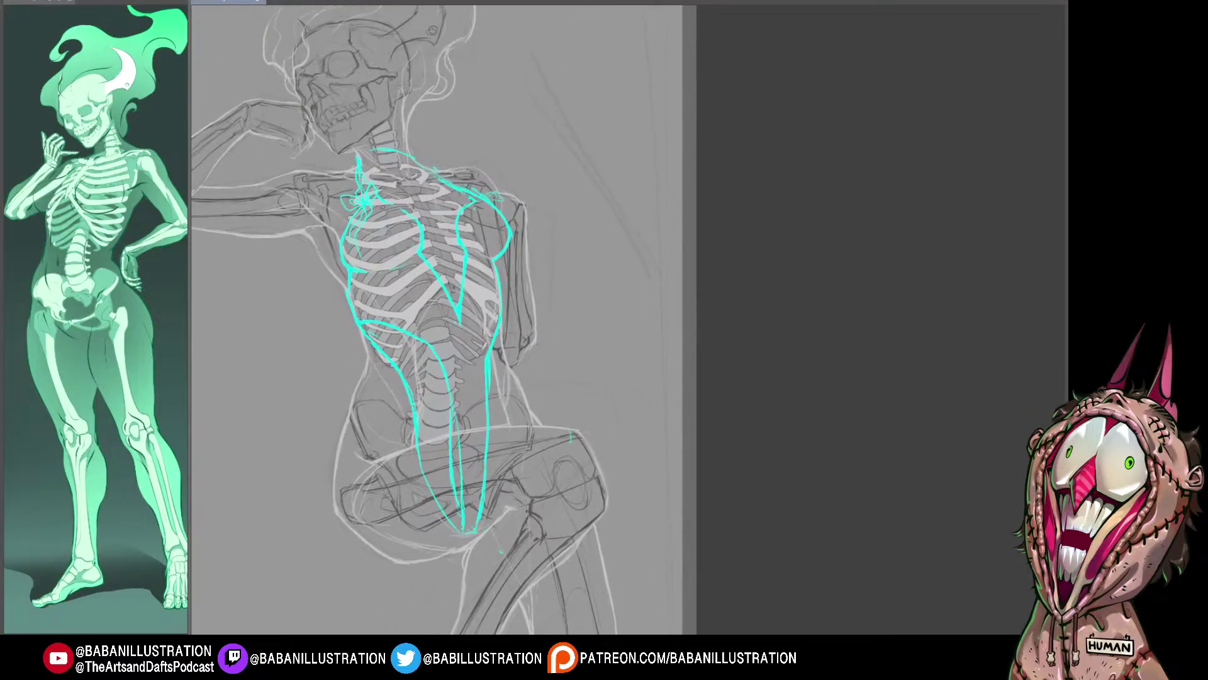
# Step: Try a ribbon with loose ends at the raised-arm side of the waist, and undo it
pyautogui.moveTo(586, 398)
pyautogui.mouseDown()
pyautogui.moveTo(580, 427)
pyautogui.moveTo(591, 430)
pyautogui.mouseUp()
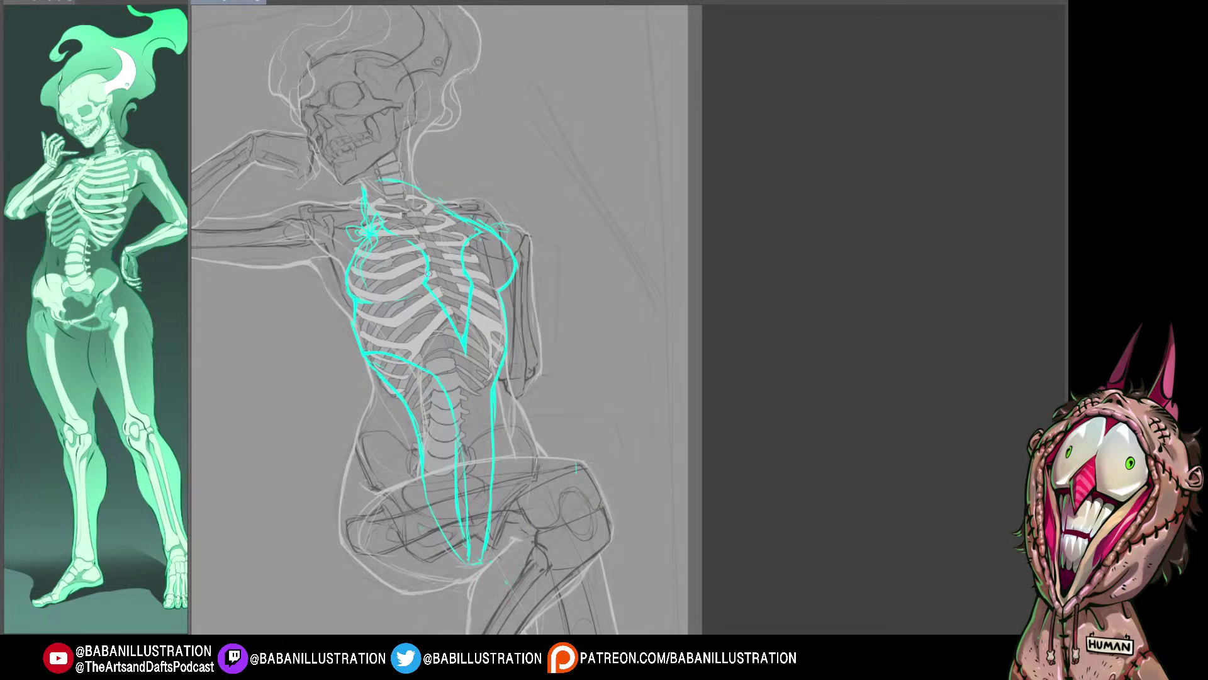
pyautogui.moveTo(368, 359)
pyautogui.mouseDown()
pyautogui.moveTo(329, 394)
pyautogui.moveTo(390, 420)
pyautogui.mouseUp()
pyautogui.moveTo(434, 388); pyautogui.dragTo(448, 431)
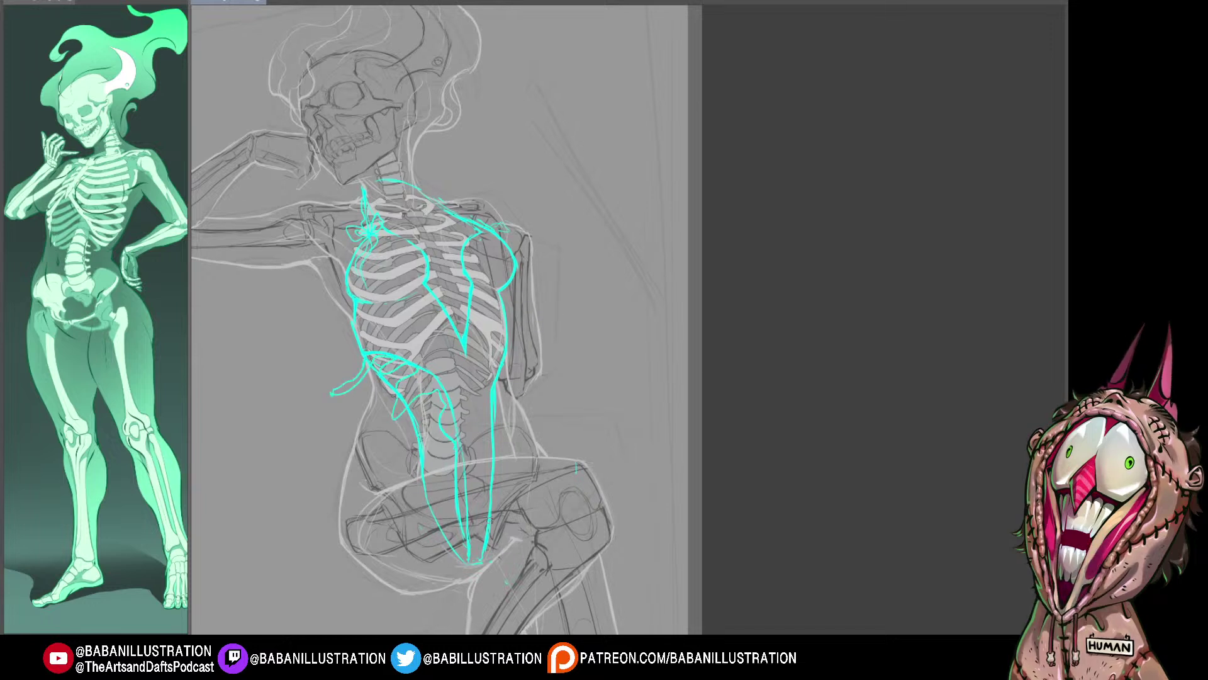
pyautogui.hotkey('ctrl', 'z')
pyautogui.hotkey('ctrl', 'z')
pyautogui.hotkey('ctrl', 'z')
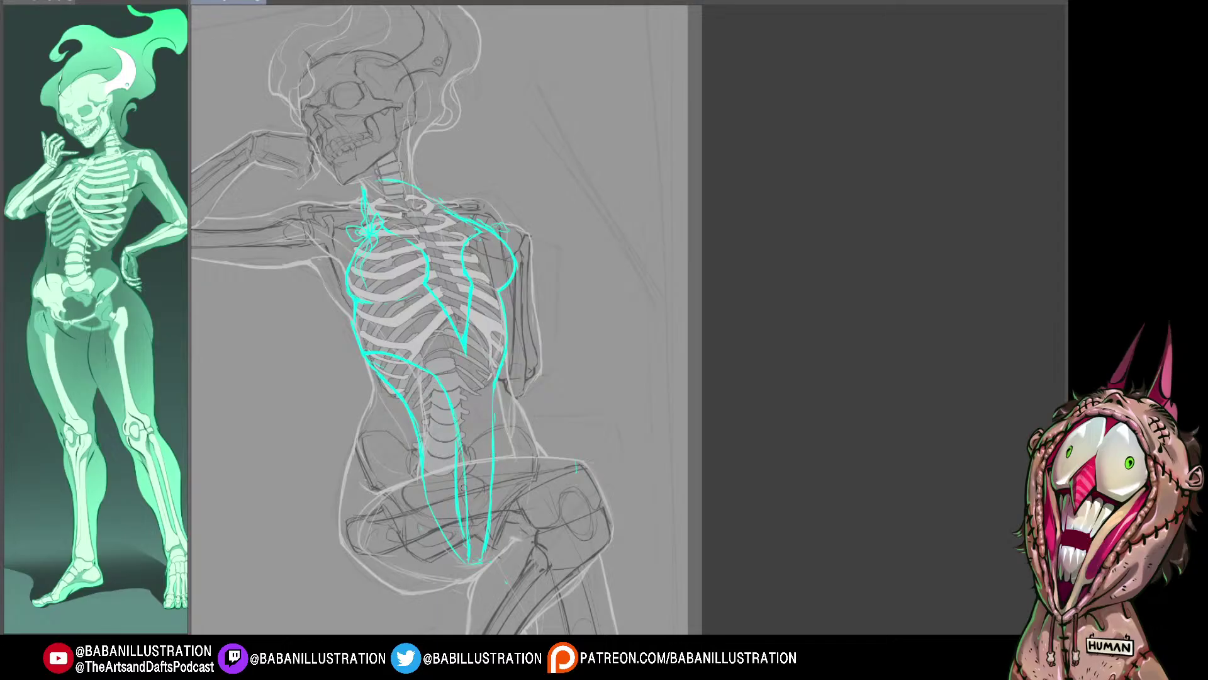
# Step: Draw a small jagged ornament on the abdomen between the front strip's lines and touch up the raised-arm cup's underside
pyautogui.moveTo(539, 231); pyautogui.dragTo(546, 245)
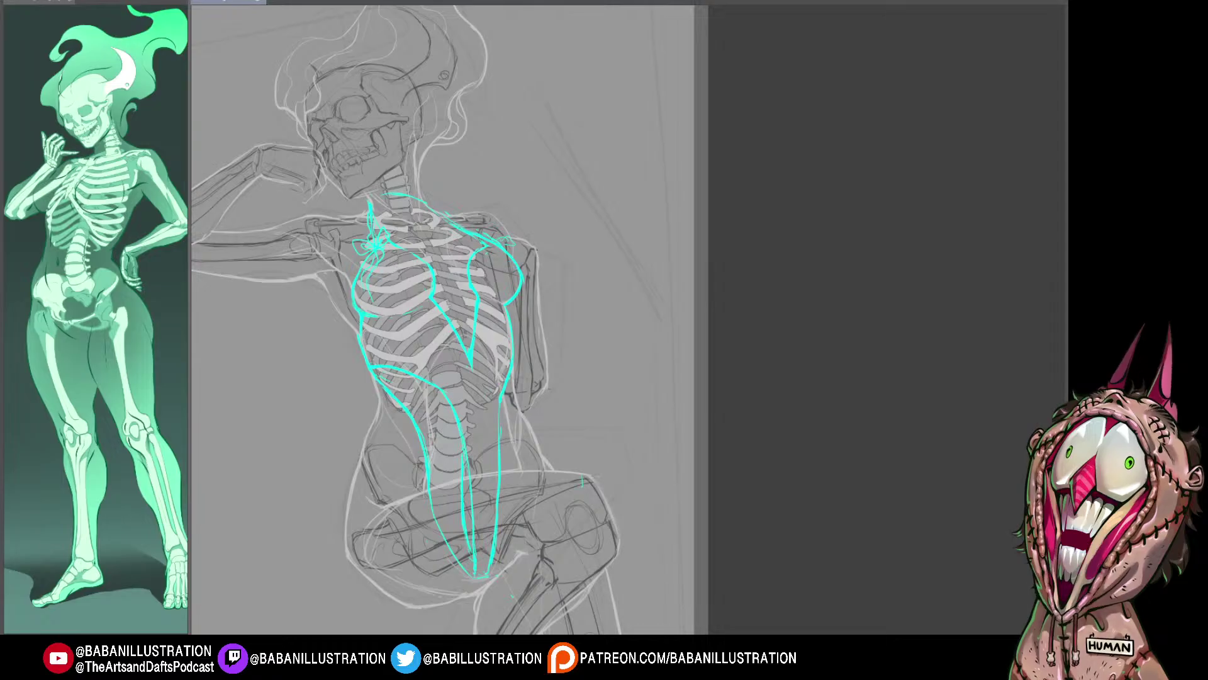
pyautogui.moveTo(559, 371); pyautogui.dragTo(590, 348)
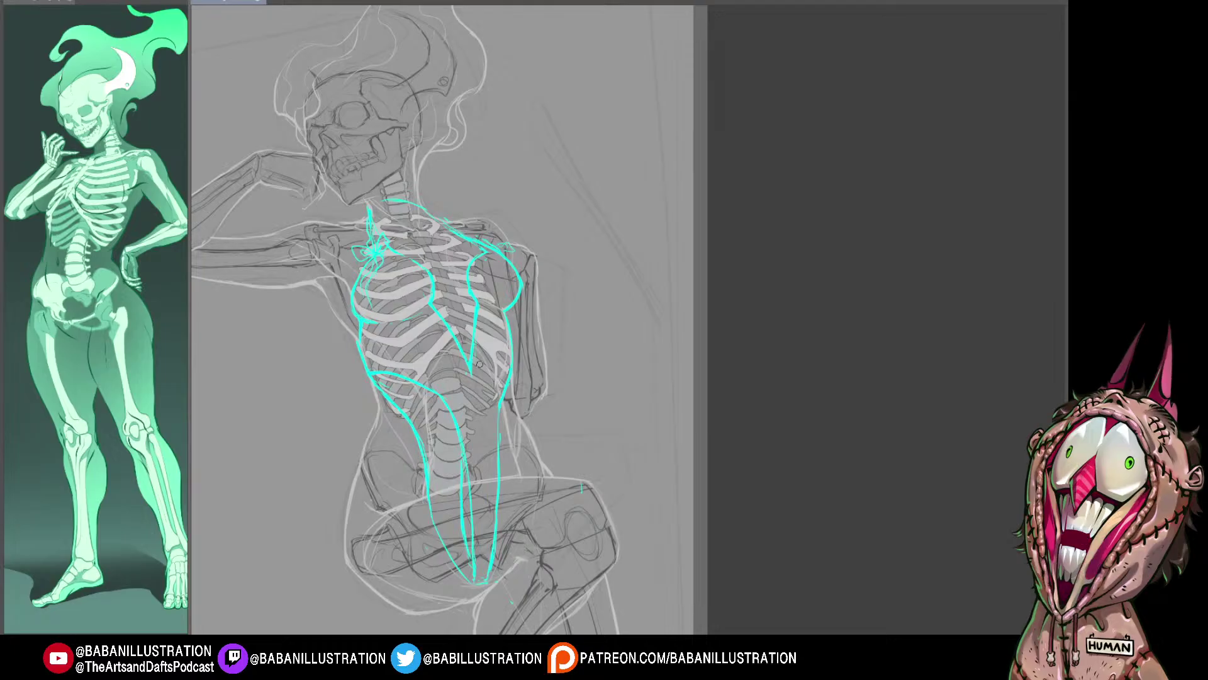
pyautogui.moveTo(542, 270); pyautogui.dragTo(542, 259)
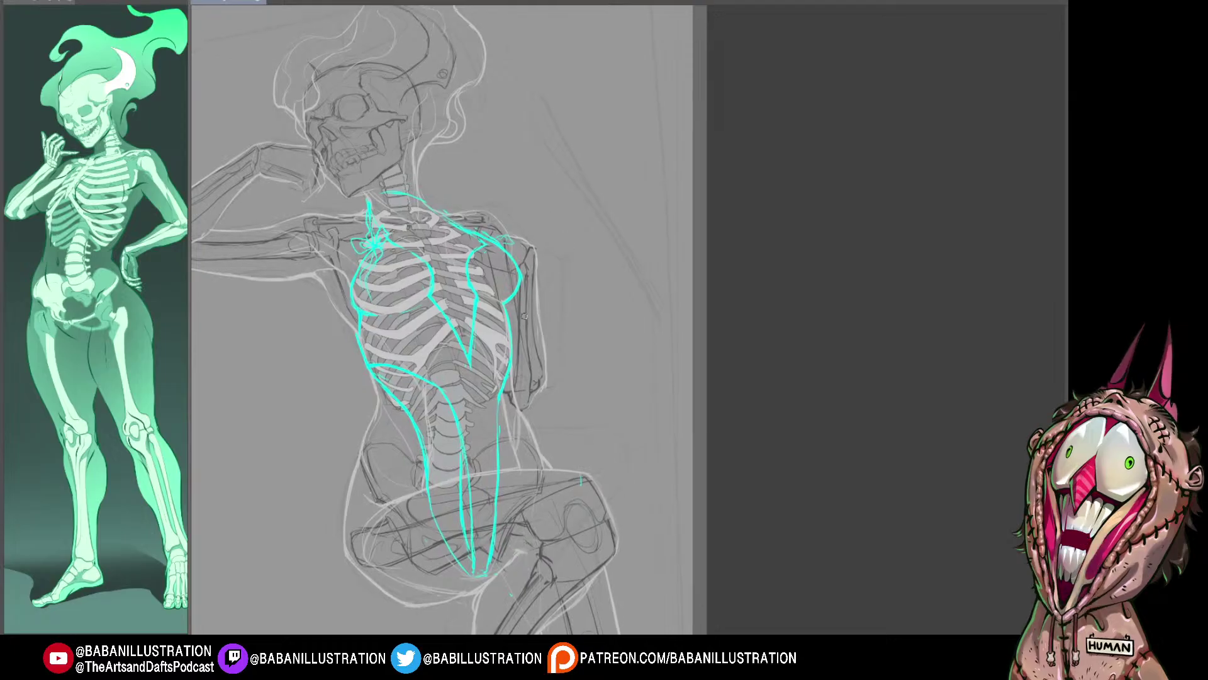
pyautogui.moveTo(479, 416); pyautogui.dragTo(486, 448)
pyautogui.hotkey('ctrl', 'z')
pyautogui.moveTo(483, 420)
pyautogui.mouseDown()
pyautogui.moveTo(485, 442)
pyautogui.moveTo(481, 433)
pyautogui.mouseUp()
pyautogui.click(478, 428)
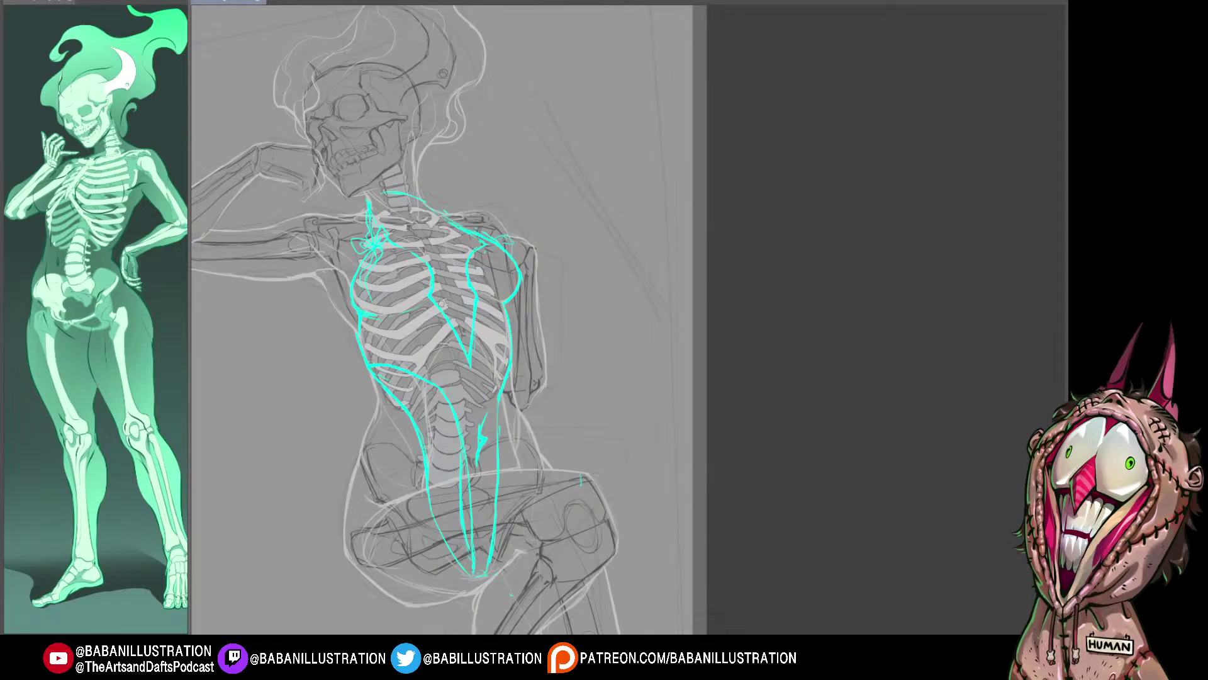
pyautogui.moveTo(393, 320); pyautogui.dragTo(411, 311)
pyautogui.moveTo(421, 301); pyautogui.dragTo(411, 266)
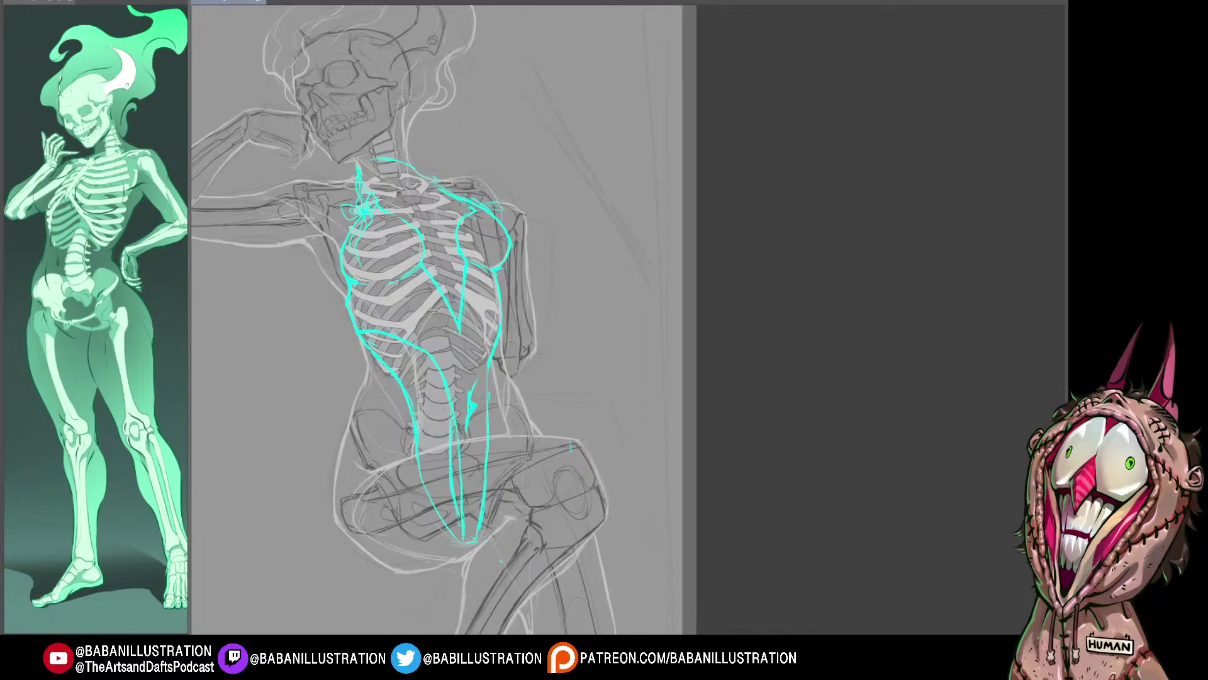
# Step: Check the whole figure in a mirrored view and restore its original orientation
pyautogui.scroll(-5, 570, 447)
pyautogui.press('h')
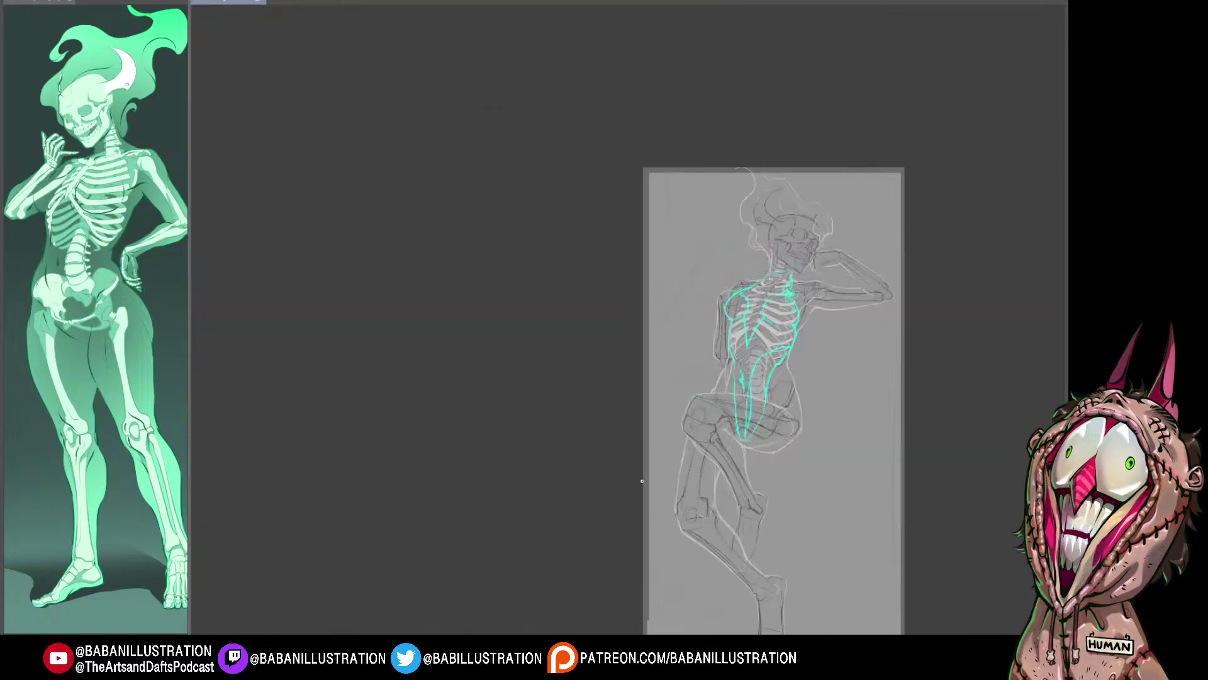
pyautogui.press('m')
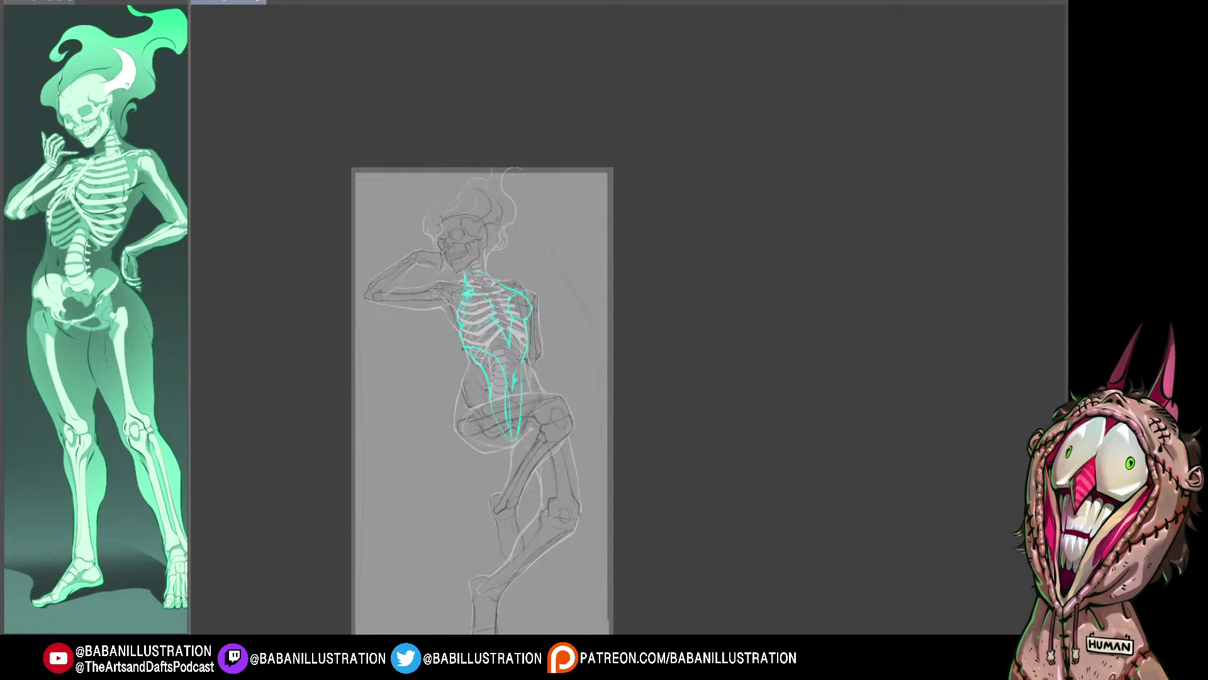
# Step: Draw a diagonal seam with small stitches below the raised-arm cup and short matching marks below the lowered-arm cup
pyautogui.scroll(4, 463, 349)
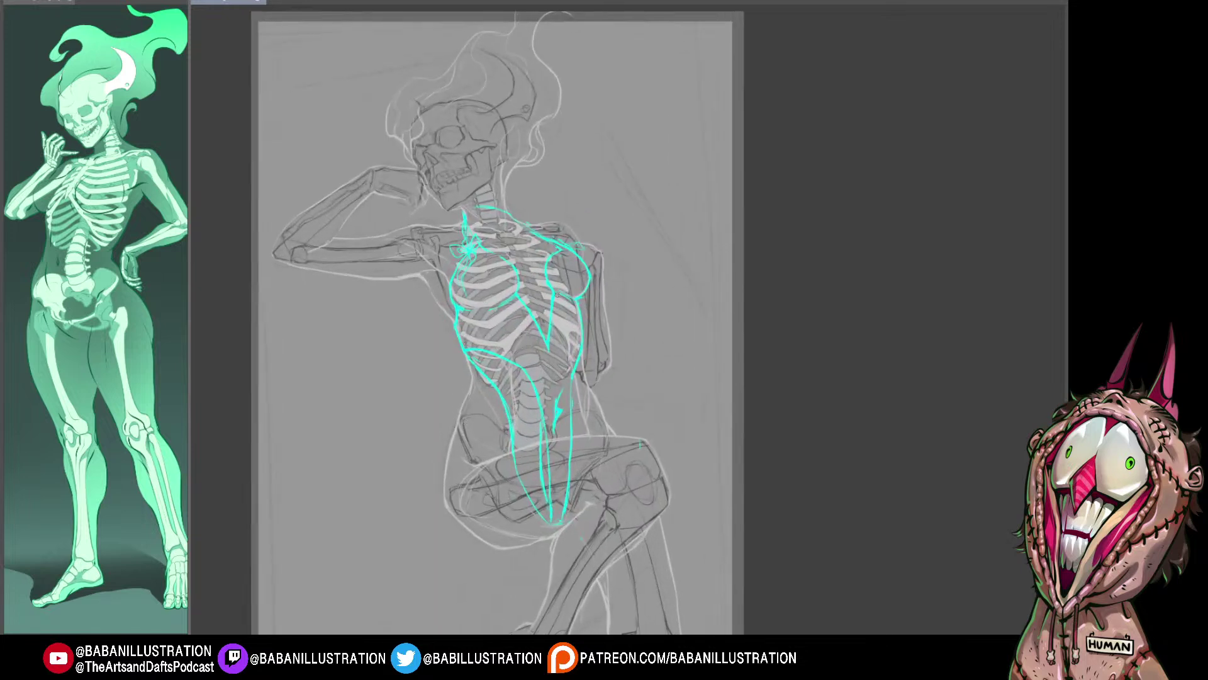
pyautogui.moveTo(596, 320); pyautogui.dragTo(370, 308)
pyautogui.moveTo(329, 273); pyautogui.dragTo(349, 282)
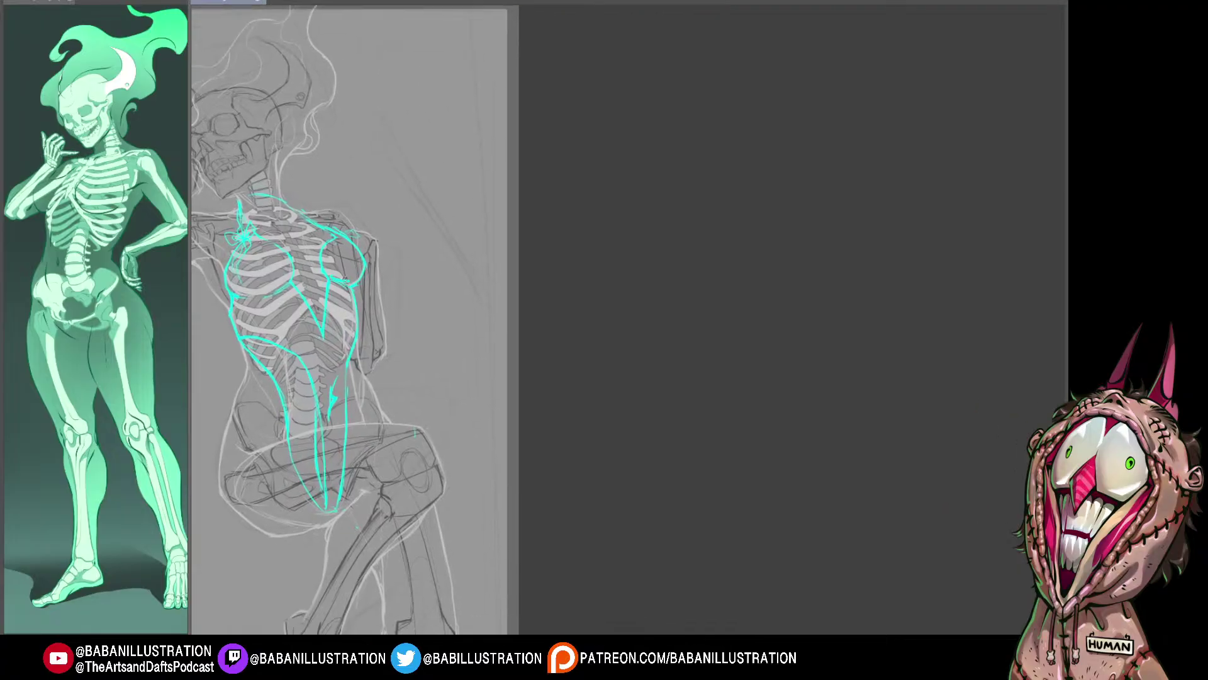
pyautogui.hotkey('ctrl', 'z')
pyautogui.hotkey('ctrl', 'z')
pyautogui.moveTo(357, 281); pyautogui.dragTo(411, 298)
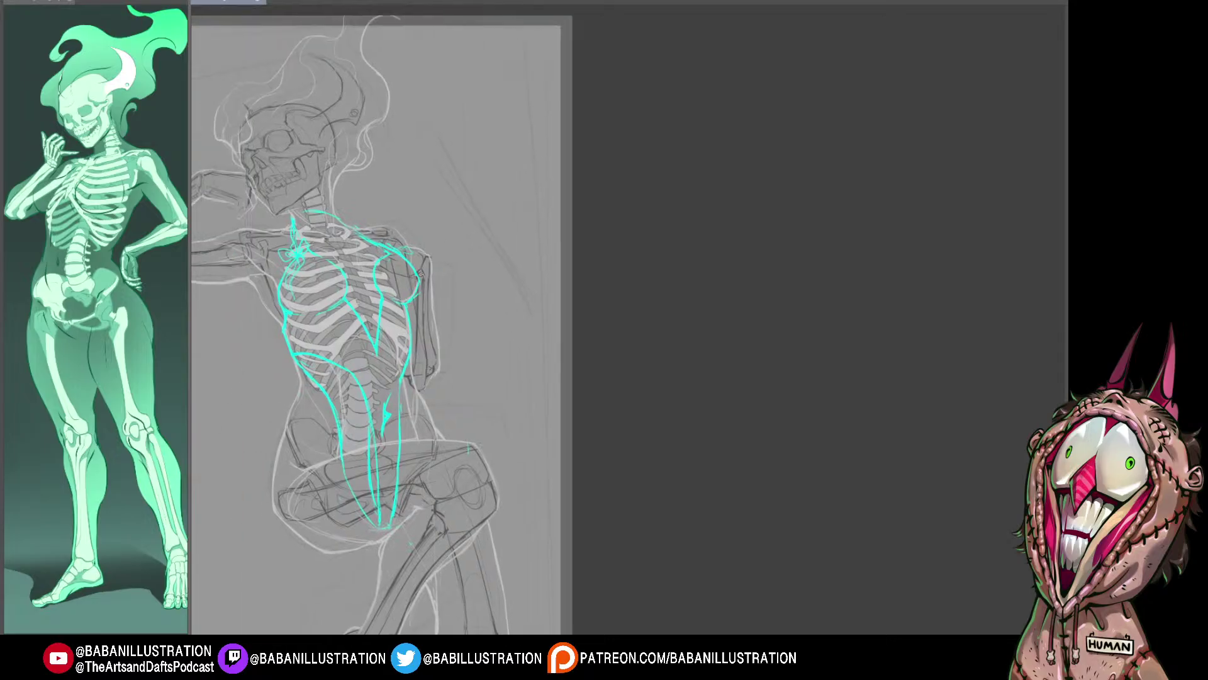
pyautogui.moveTo(522, 384)
pyautogui.mouseDown()
pyautogui.moveTo(531, 363)
pyautogui.moveTo(554, 398)
pyautogui.mouseUp()
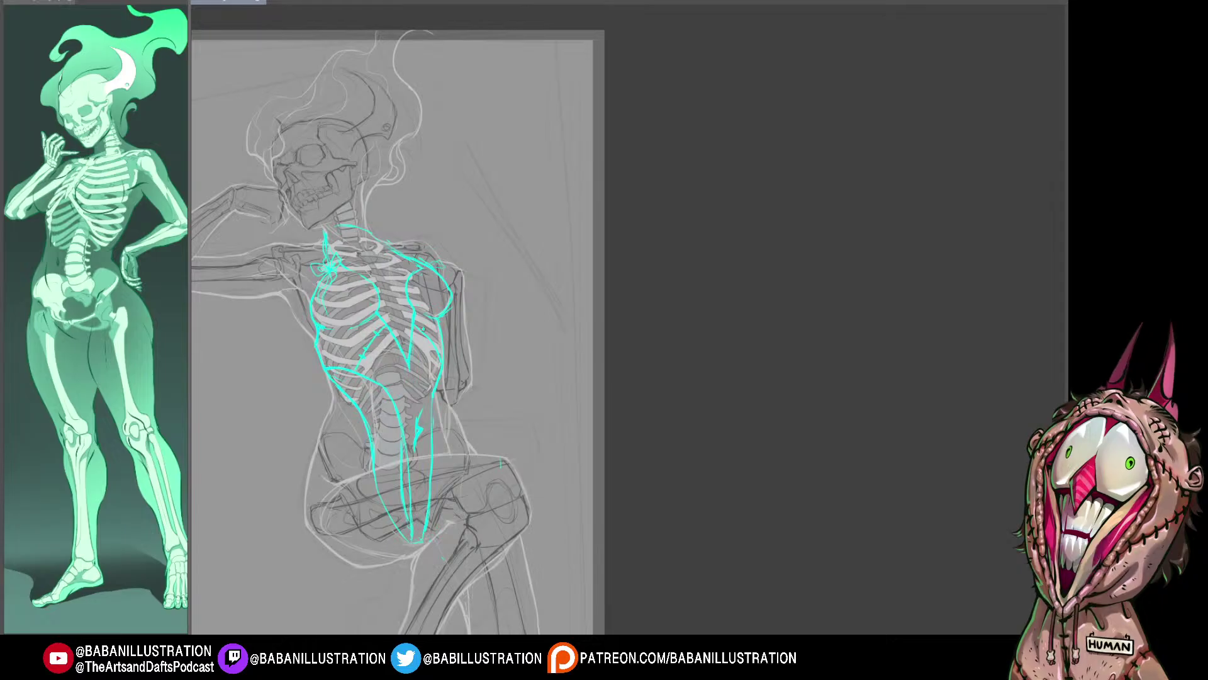
pyautogui.moveTo(428, 335); pyautogui.dragTo(433, 344)
pyautogui.scroll(3, 350, 262)
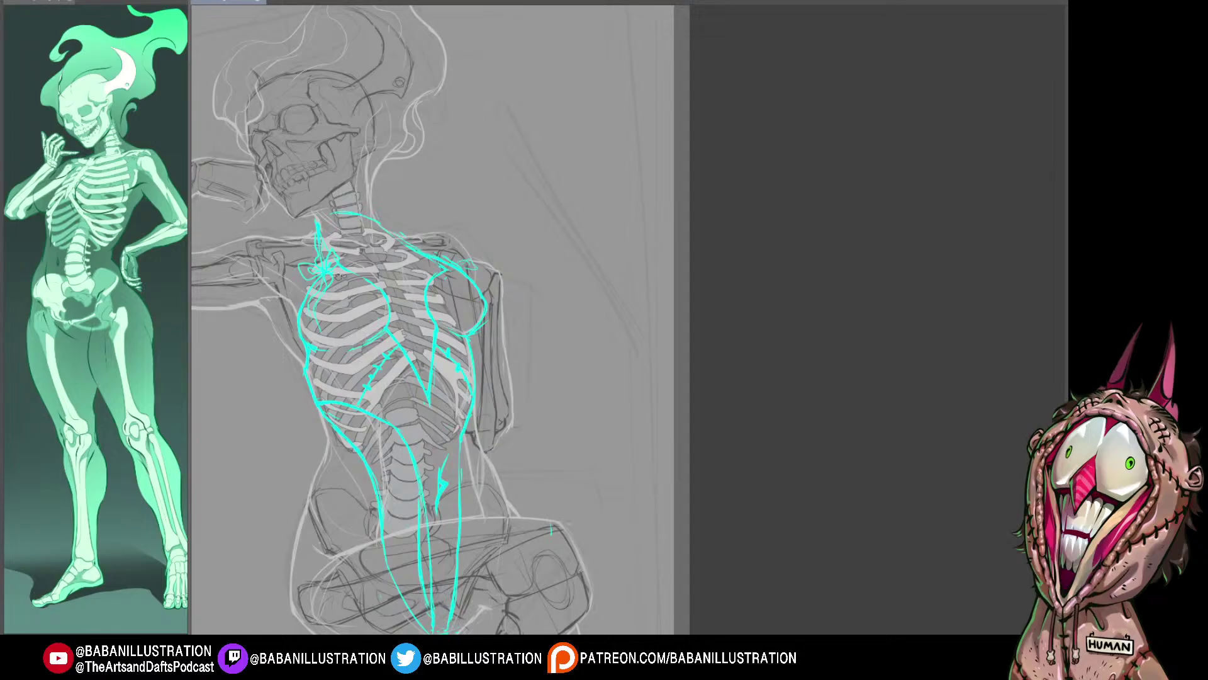
# Step: Try curved strokes running down from the raised-arm strap ornament across the cup
pyautogui.moveTo(328, 272); pyautogui.dragTo(347, 335)
pyautogui.hotkey('ctrl', 'z')
pyautogui.scroll(-1, 468, 371)
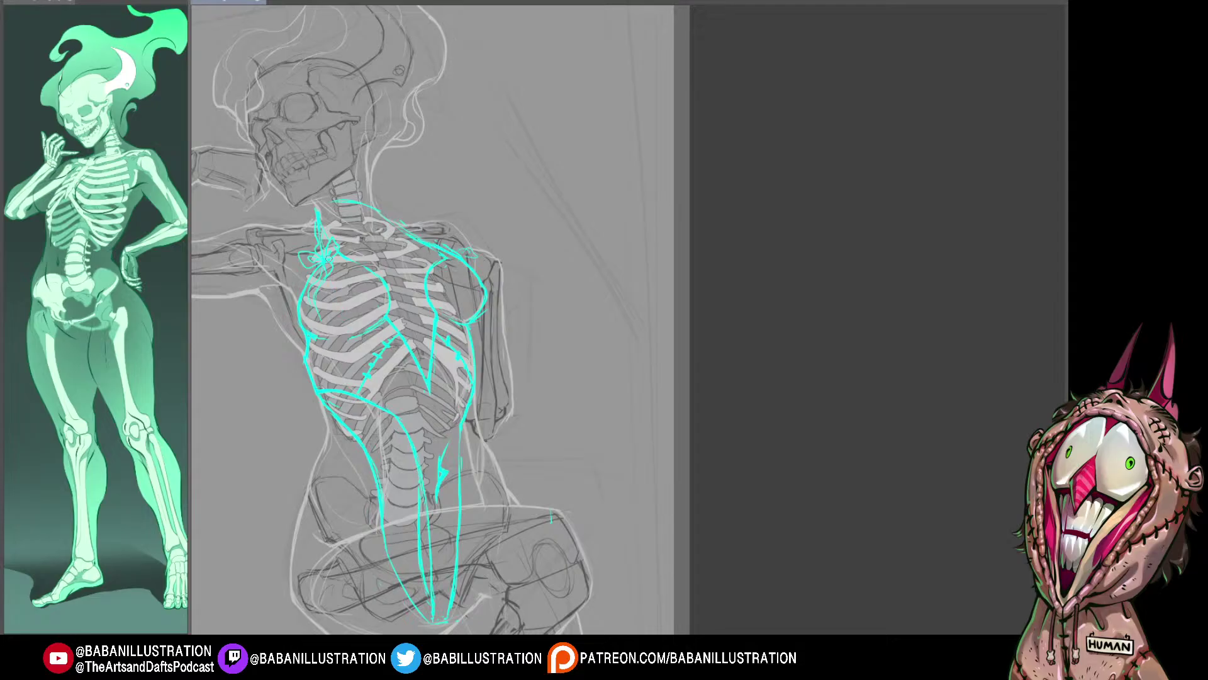
pyautogui.moveTo(327, 258); pyautogui.dragTo(363, 343)
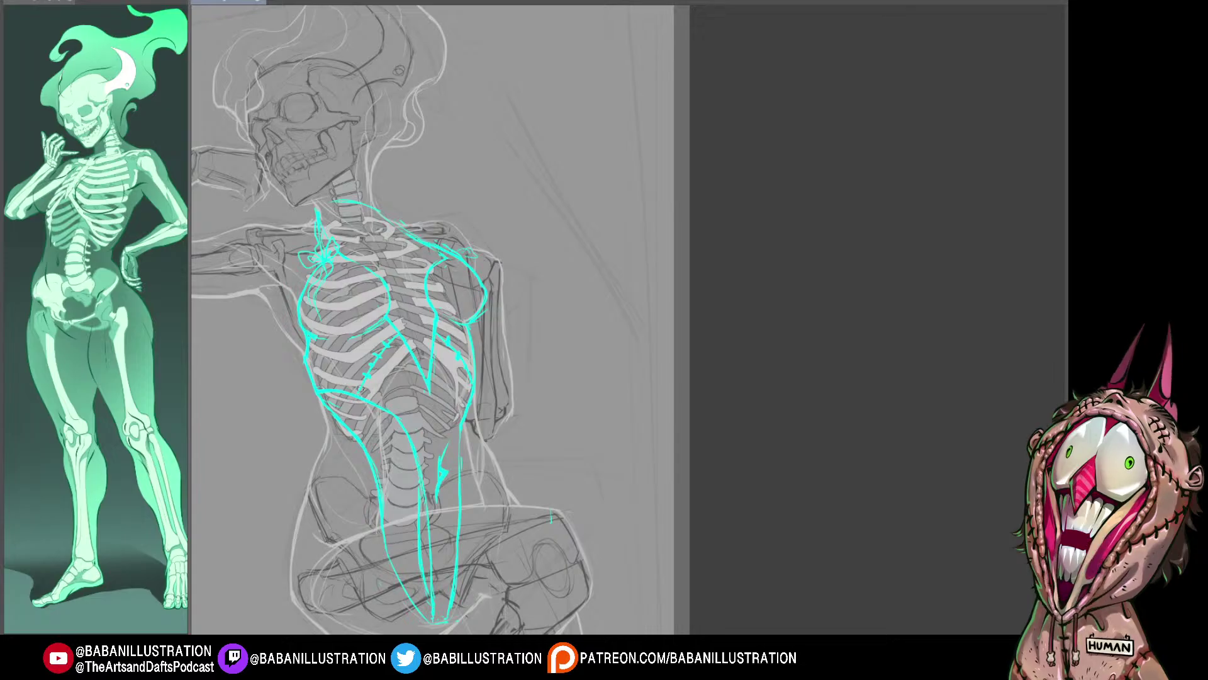
pyautogui.scroll(-1, 359, 390)
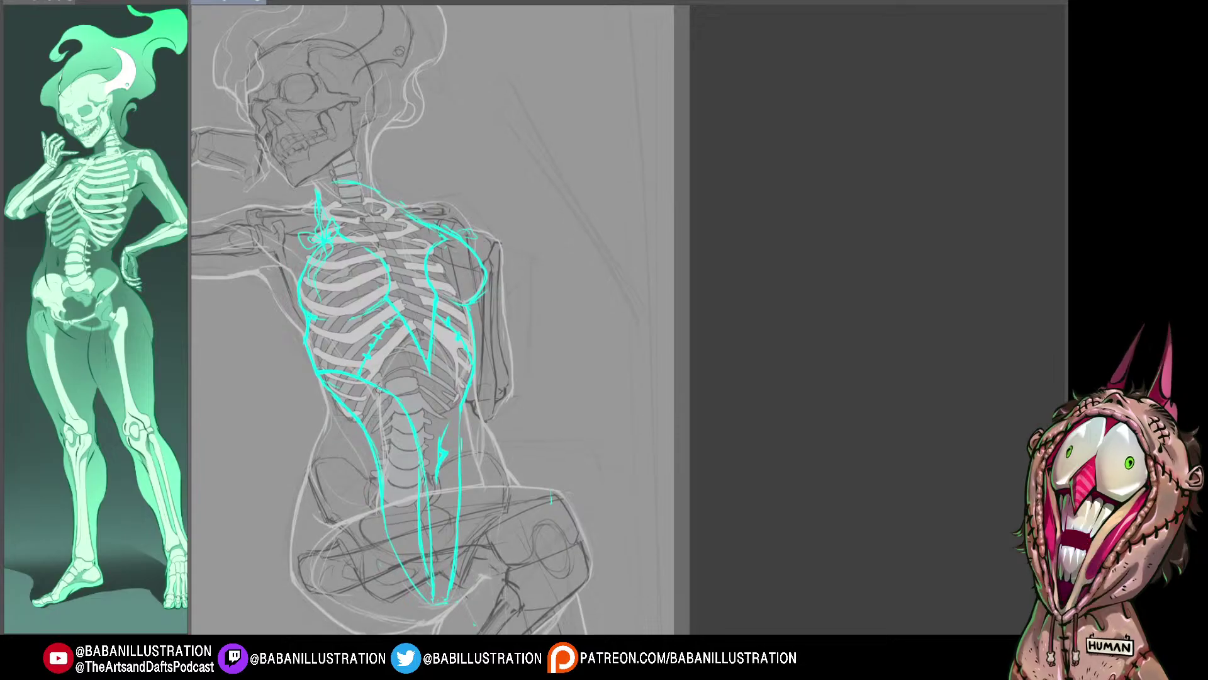
# Step: Sketch the lowered-arm side's waist curve inward so both waist curves meet in a V above the jagged abdomen ornament
pyautogui.moveTo(379, 390)
pyautogui.mouseDown()
pyautogui.moveTo(444, 340)
pyautogui.moveTo(463, 386)
pyautogui.mouseUp()
pyautogui.hotkey('ctrl', 'z')
pyautogui.moveTo(449, 316)
pyautogui.mouseDown()
pyautogui.moveTo(441, 342)
pyautogui.moveTo(442, 317)
pyautogui.moveTo(480, 350)
pyautogui.mouseUp()
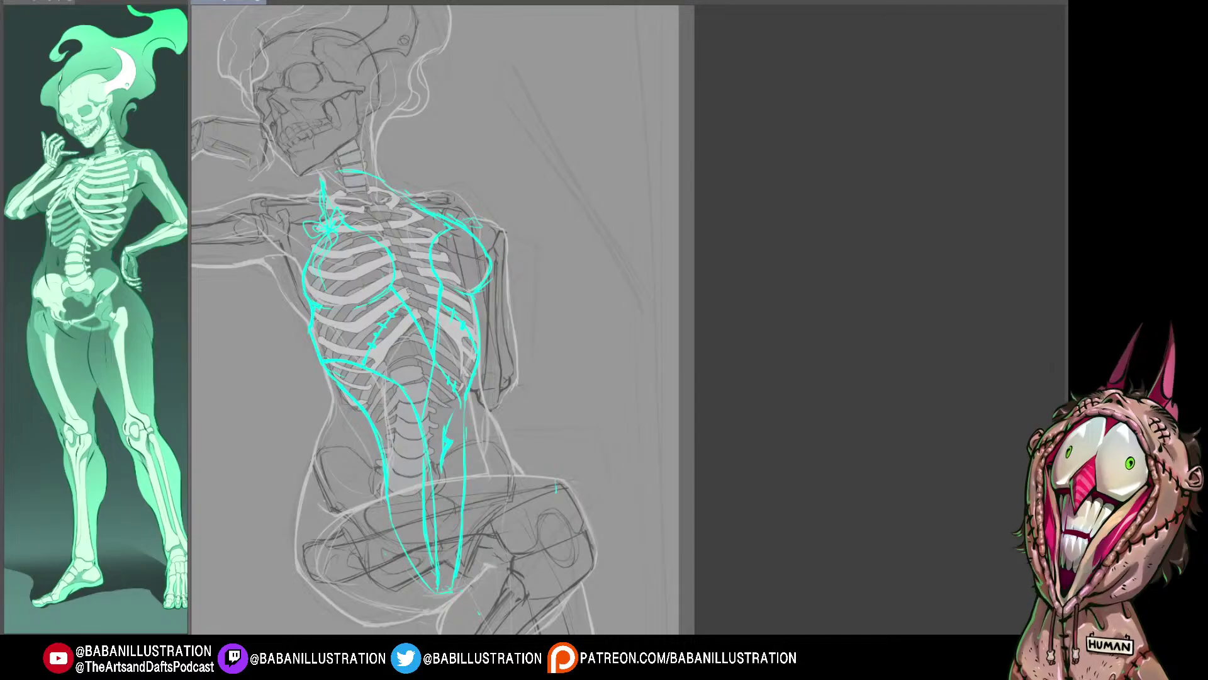
pyautogui.click(451, 386)
pyautogui.click(426, 395)
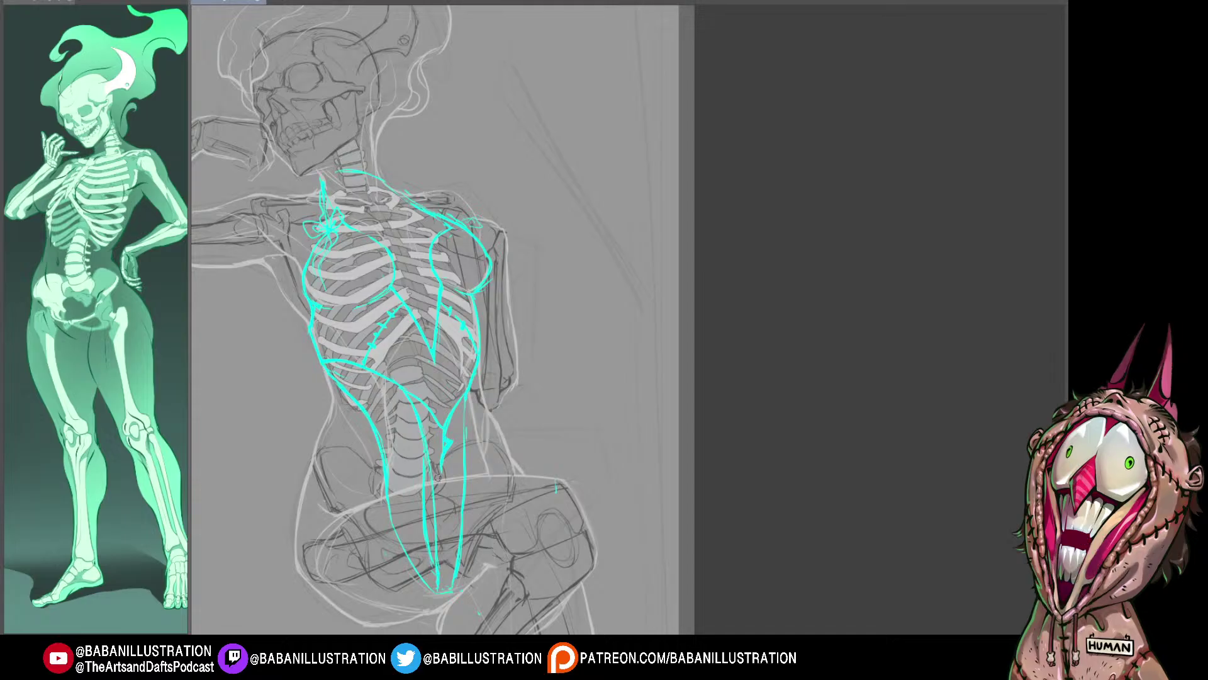
# Step: Draw a small V between the front strip's lines below the abdomen ornament and add small marks along the waist curve
pyautogui.moveTo(432, 473); pyautogui.dragTo(464, 474)
pyautogui.hotkey('ctrl', 'z')
pyautogui.hotkey('ctrl', 'z')
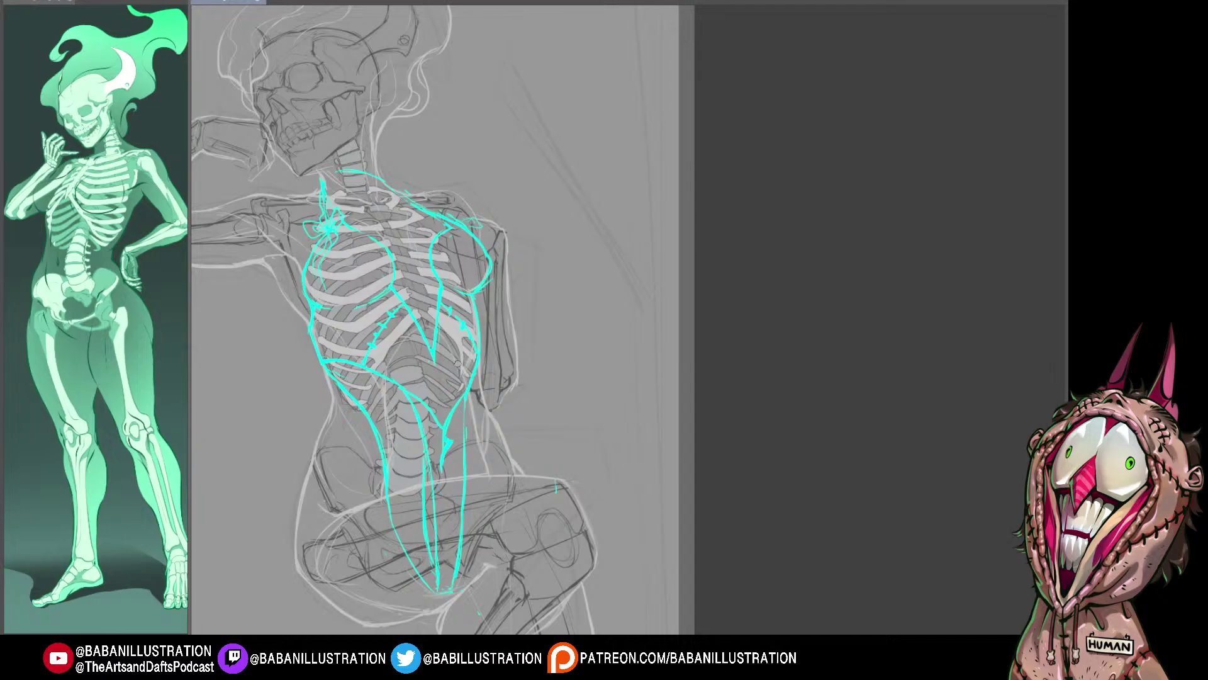
pyautogui.moveTo(432, 484)
pyautogui.mouseDown()
pyautogui.moveTo(460, 521)
pyautogui.moveTo(462, 489)
pyautogui.mouseUp()
pyautogui.hotkey('ctrl', 'z')
pyautogui.moveTo(485, 310); pyautogui.dragTo(498, 312)
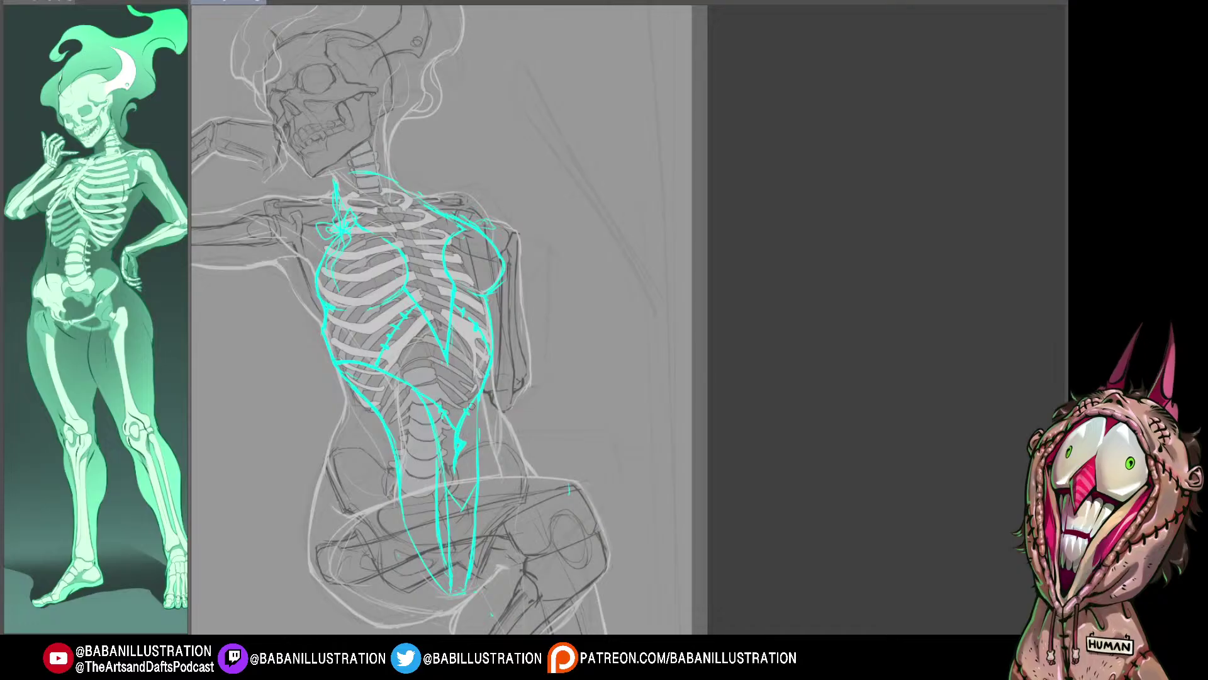
pyautogui.moveTo(464, 405); pyautogui.dragTo(477, 404)
pyautogui.moveTo(518, 321); pyautogui.dragTo(527, 337)
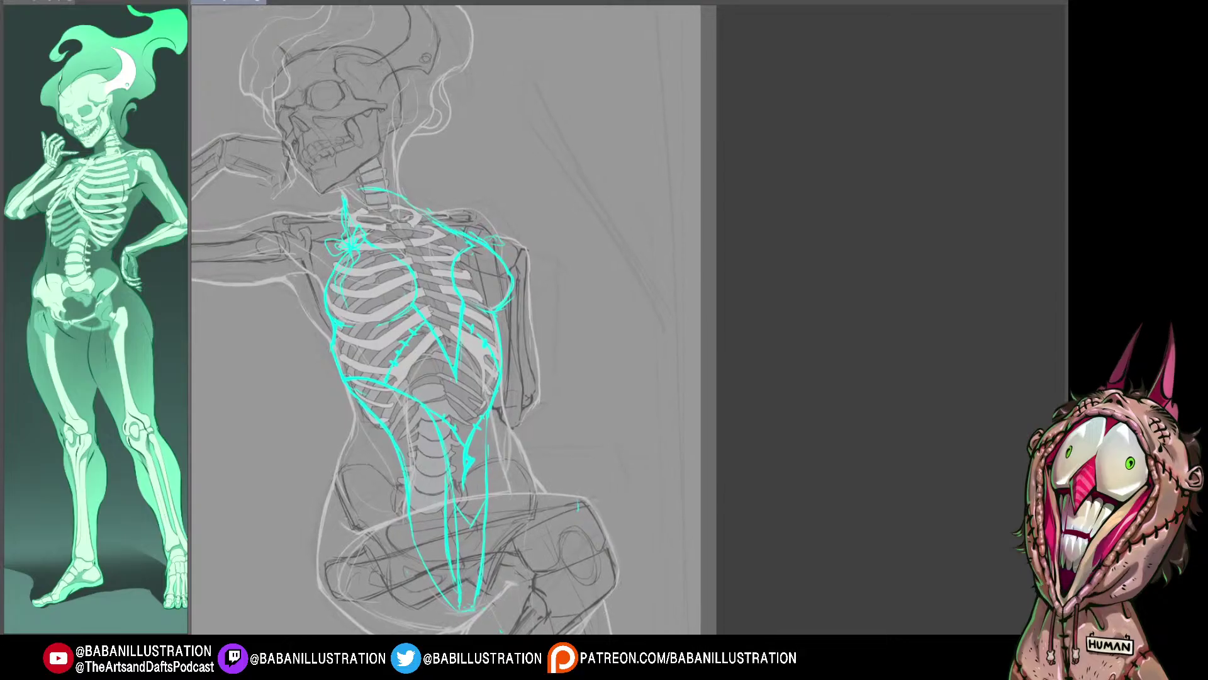
# Step: Examine the bodice design against the whole seated figure
pyautogui.moveTo(483, 319)
pyautogui.mouseDown()
pyautogui.moveTo(561, 332)
pyautogui.moveTo(523, 127)
pyautogui.mouseUp()
pyautogui.moveTo(637, 233); pyautogui.dragTo(606, 390)
pyautogui.scroll(-2, 606, 390)
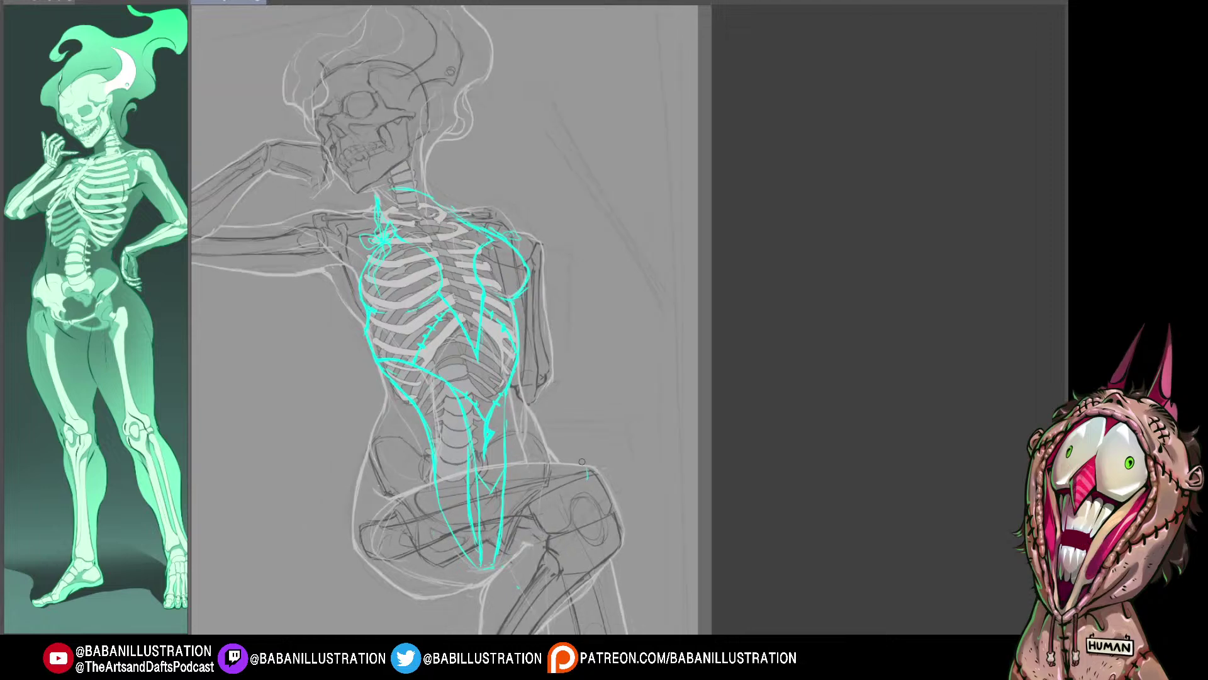
pyautogui.moveTo(612, 512)
pyautogui.mouseDown()
pyautogui.moveTo(606, 388)
pyautogui.moveTo(594, 404)
pyautogui.mouseUp()
pyautogui.scroll(-1, 606, 388)
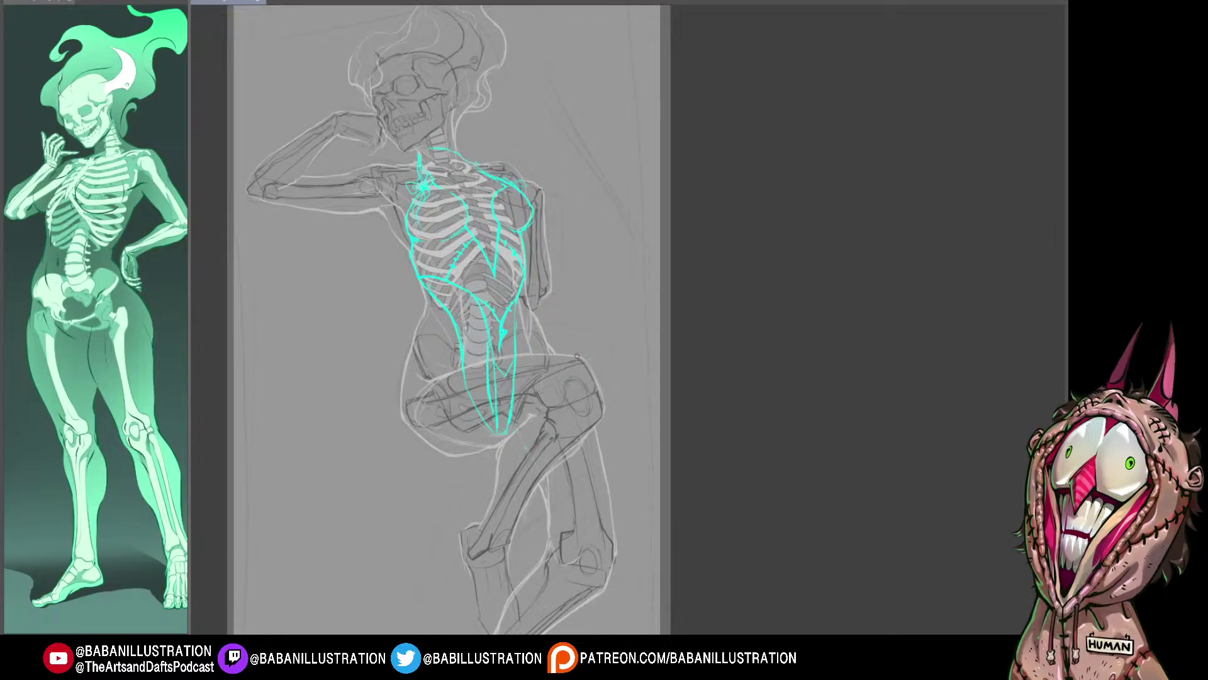
pyautogui.moveTo(695, 185)
pyautogui.mouseDown()
pyautogui.moveTo(657, 235)
pyautogui.moveTo(674, 234)
pyautogui.mouseUp()
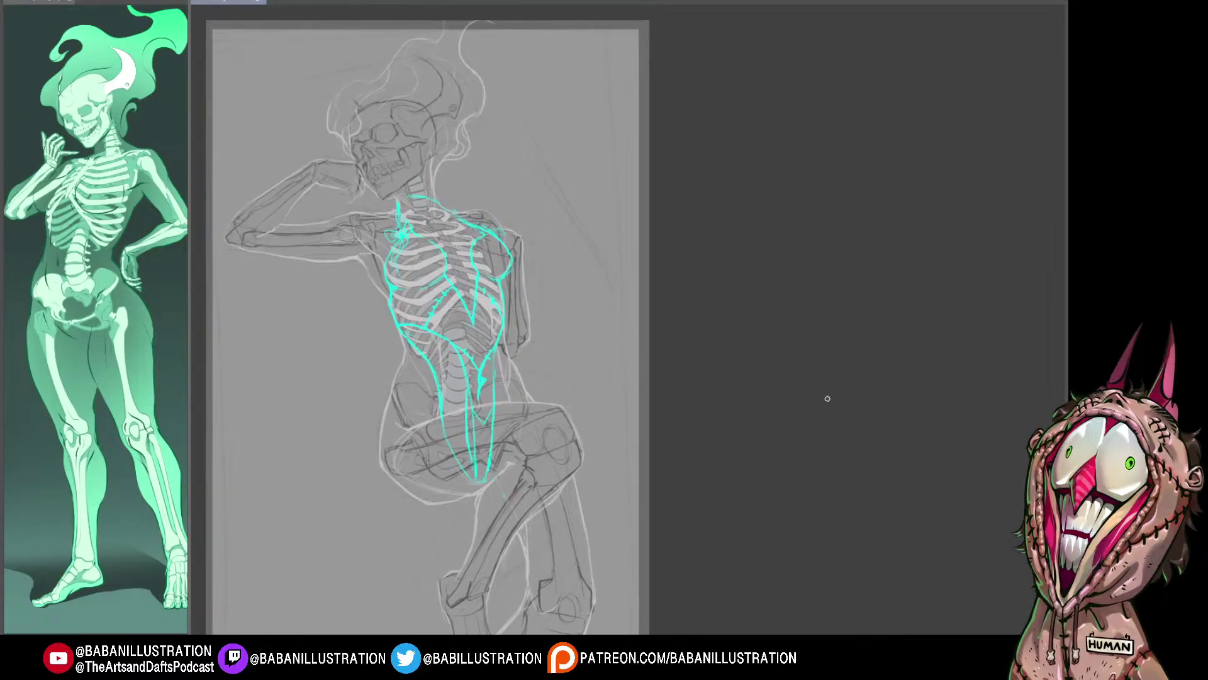
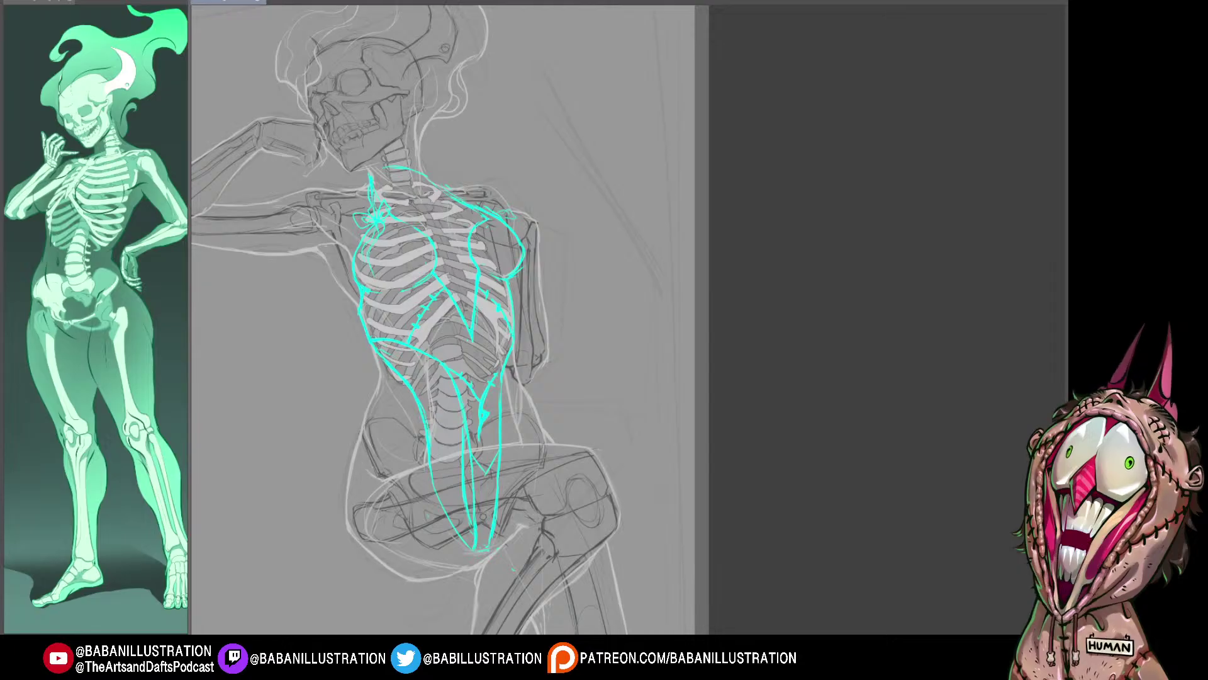
# Step: Tidy the inner lines near the pointed lower end of the bodice's front strip
pyautogui.moveTo(484, 516); pyautogui.dragTo(490, 509)
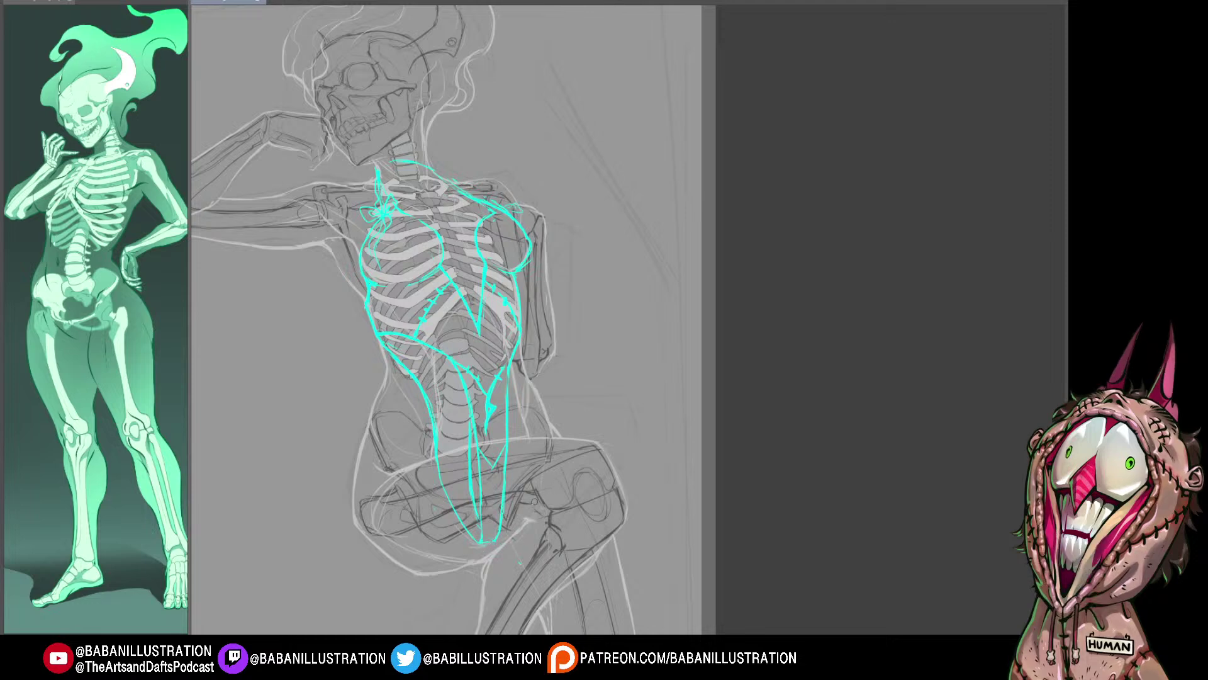
pyautogui.scroll(-1, 552, 484)
pyautogui.moveTo(552, 484)
pyautogui.mouseDown()
pyautogui.moveTo(540, 377)
pyautogui.moveTo(557, 264)
pyautogui.mouseUp()
pyautogui.scroll(-1, 582, 365)
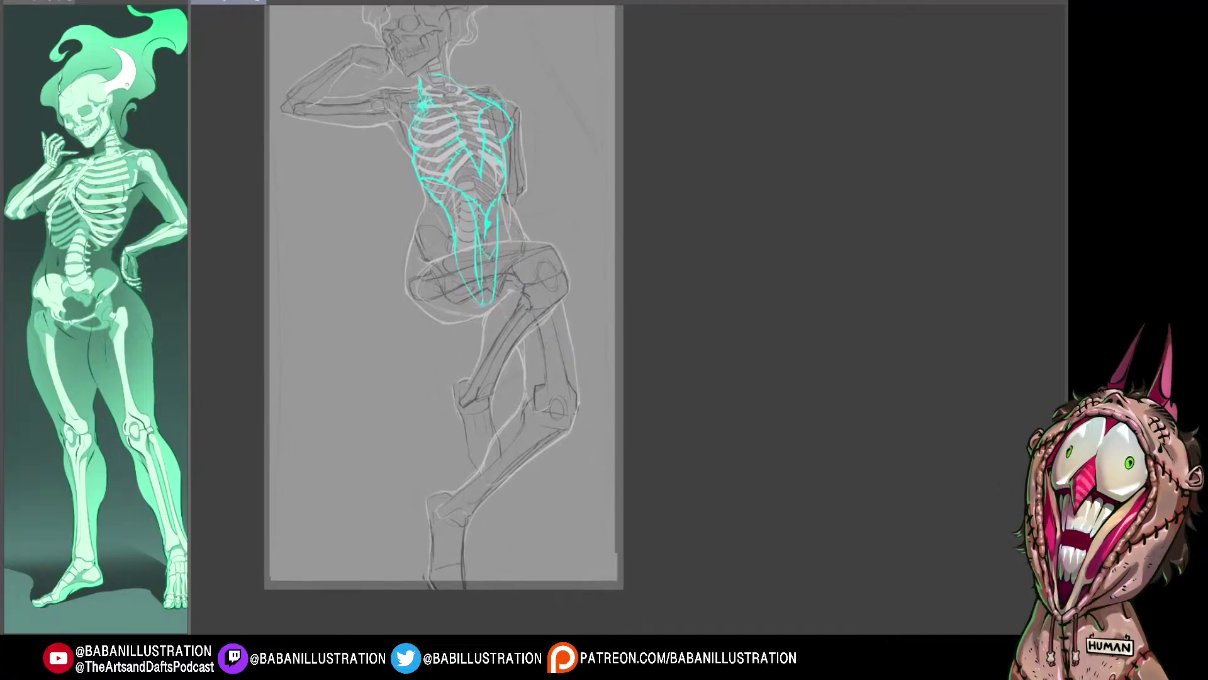
# Step: Sketch long dark wing edges rising from the raised-arm side to above the horn and sloping down past the lowered arm
pyautogui.moveTo(491, 100); pyautogui.dragTo(493, 290)
pyautogui.scroll(2, 491, 289)
pyautogui.moveTo(612, 277); pyautogui.dragTo(718, 354)
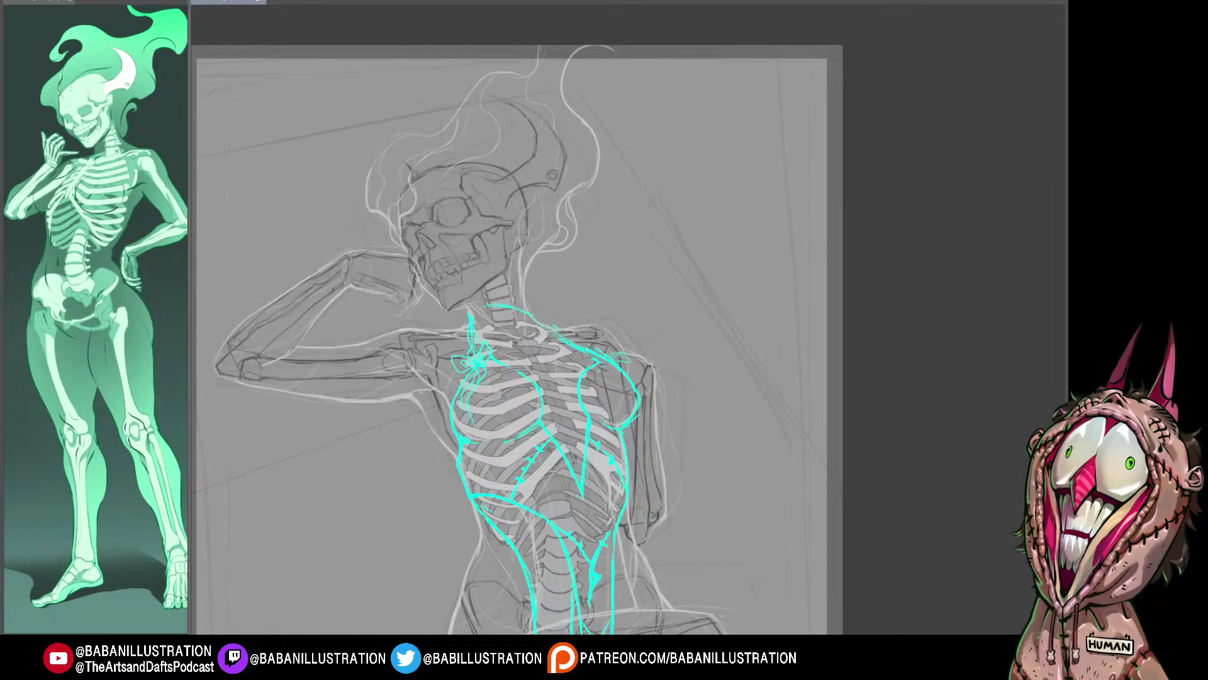
pyautogui.moveTo(545, 282); pyautogui.dragTo(628, 334)
pyautogui.moveTo(273, 214); pyautogui.dragTo(564, 151)
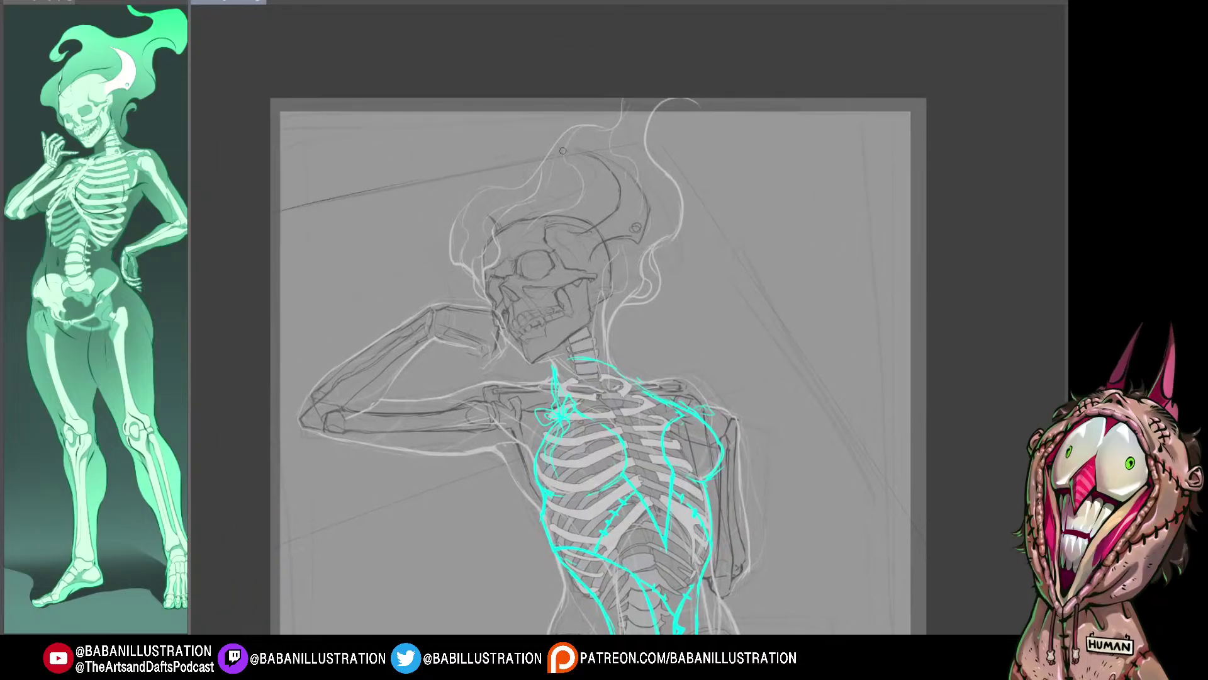
pyautogui.hotkey('ctrl', 'z')
pyautogui.moveTo(276, 208)
pyautogui.mouseDown()
pyautogui.moveTo(648, 139)
pyautogui.moveTo(542, 163)
pyautogui.moveTo(618, 146)
pyautogui.mouseUp()
pyautogui.hotkey('ctrl', 'z')
pyautogui.hotkey('ctrl', 'z')
pyautogui.moveTo(281, 210)
pyautogui.mouseDown()
pyautogui.moveTo(644, 144)
pyautogui.moveTo(377, 17)
pyautogui.moveTo(729, 559)
pyautogui.mouseUp()
pyautogui.hotkey('ctrl', 'z')
pyautogui.hotkey('ctrl', 'z')
pyautogui.moveTo(417, 82); pyautogui.dragTo(710, 499)
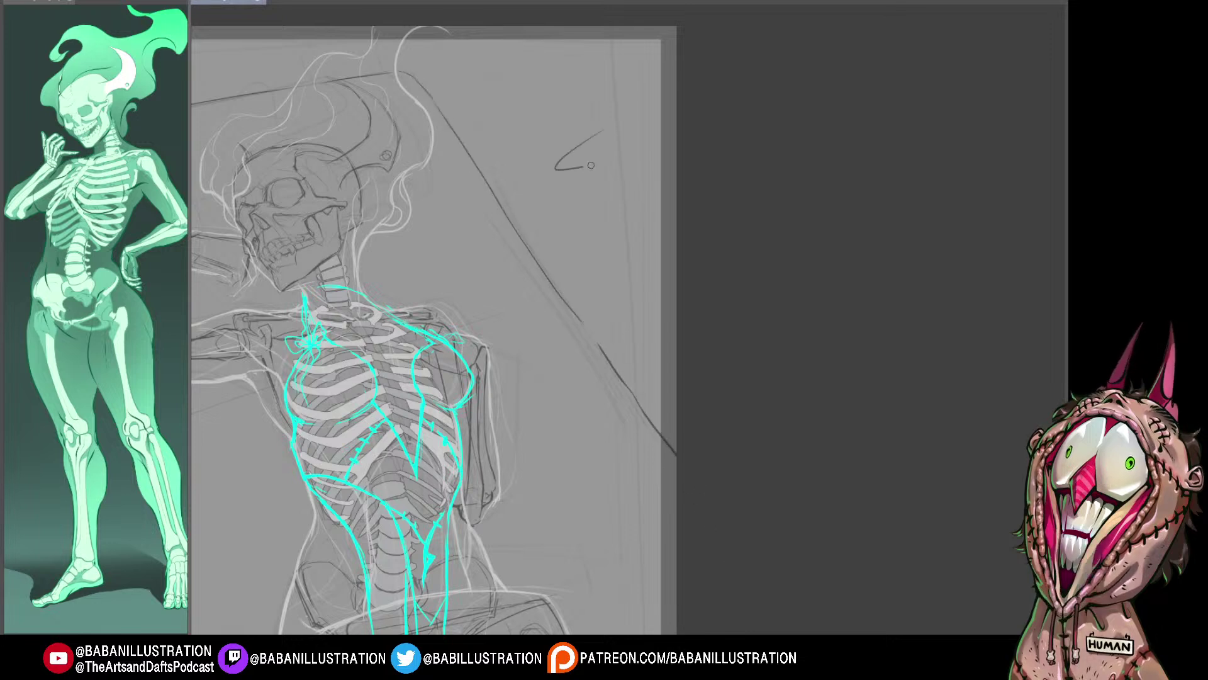
pyautogui.moveTo(570, 165)
pyautogui.mouseDown()
pyautogui.moveTo(619, 283)
pyautogui.moveTo(840, 41)
pyautogui.mouseUp()
pyautogui.moveTo(434, 237)
pyautogui.mouseDown()
pyautogui.moveTo(403, 351)
pyautogui.moveTo(433, 549)
pyautogui.mouseUp()
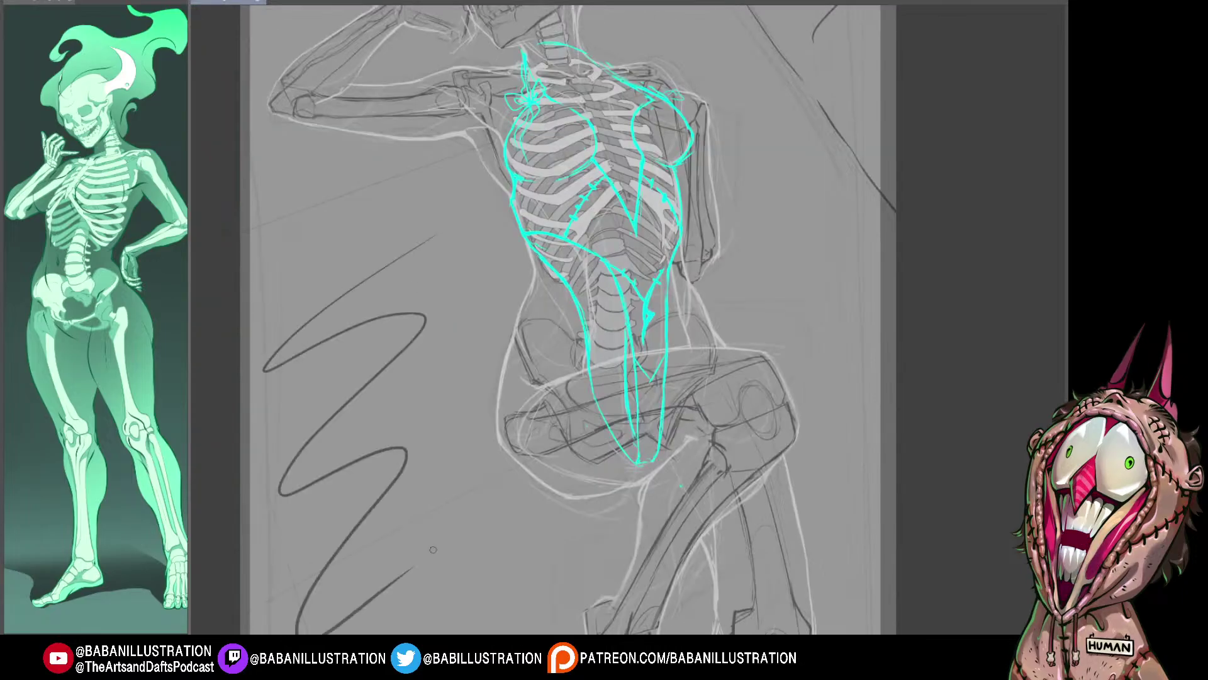
pyautogui.hotkey('ctrl', 'z')
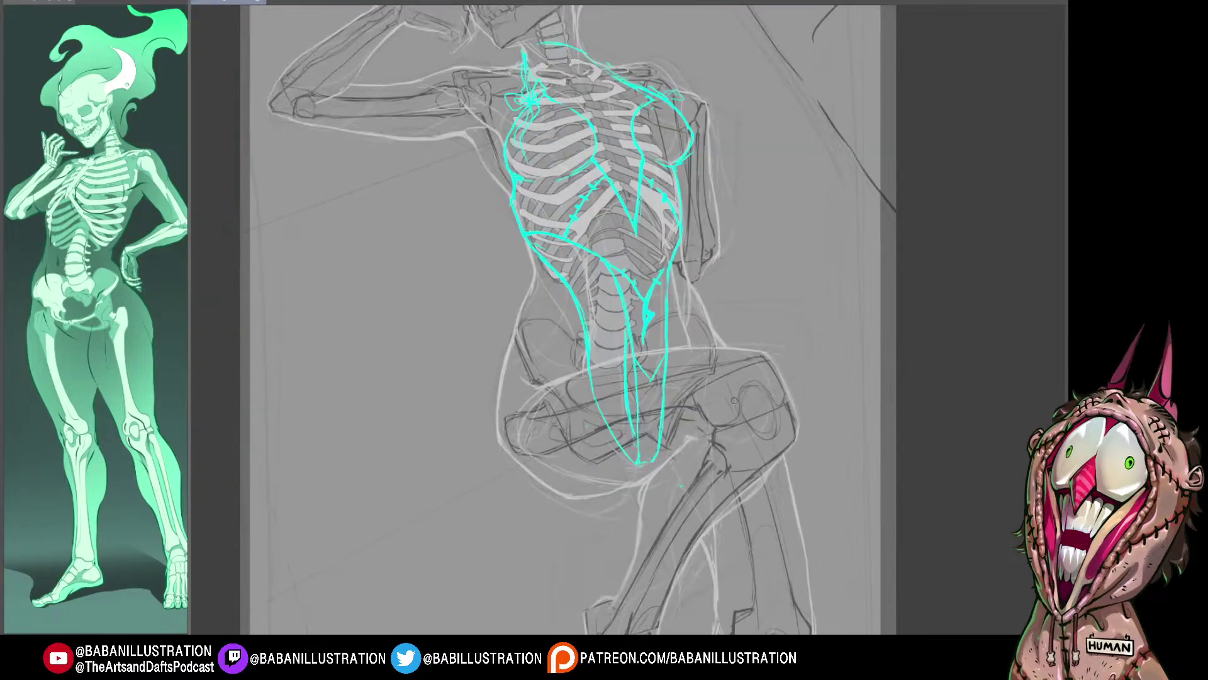
pyautogui.moveTo(742, 96); pyautogui.dragTo(629, 346)
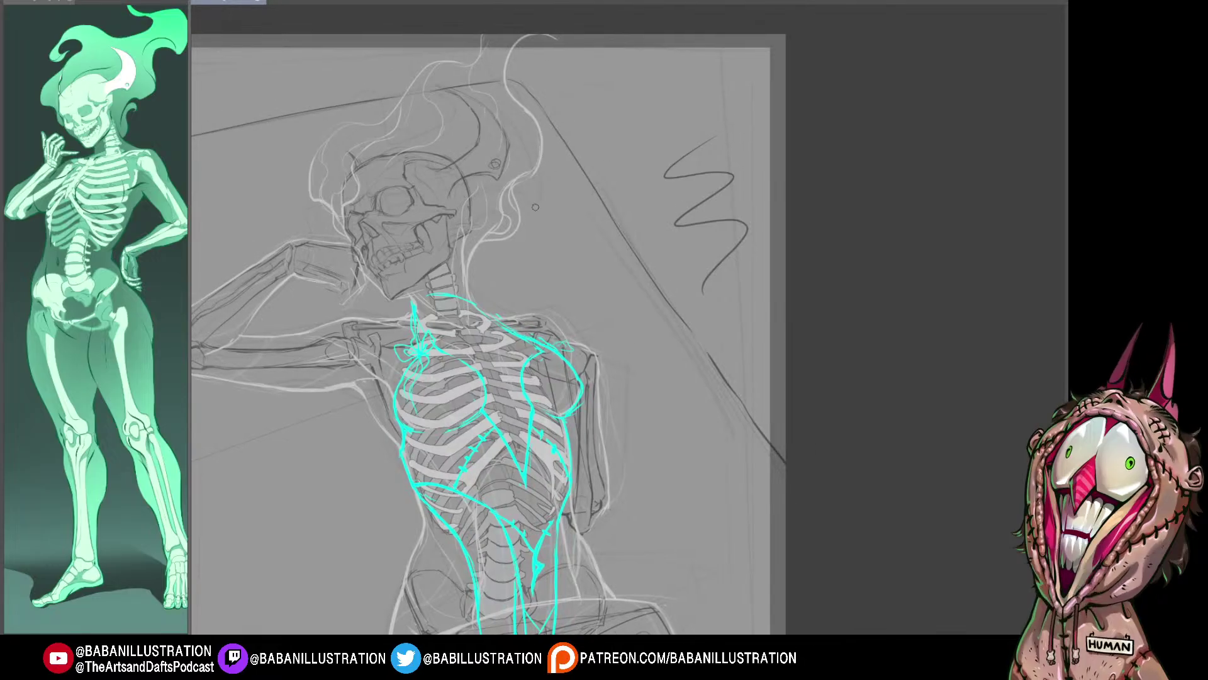
pyautogui.moveTo(558, 145); pyautogui.dragTo(565, 147)
pyautogui.moveTo(546, 221); pyautogui.dragTo(548, 218)
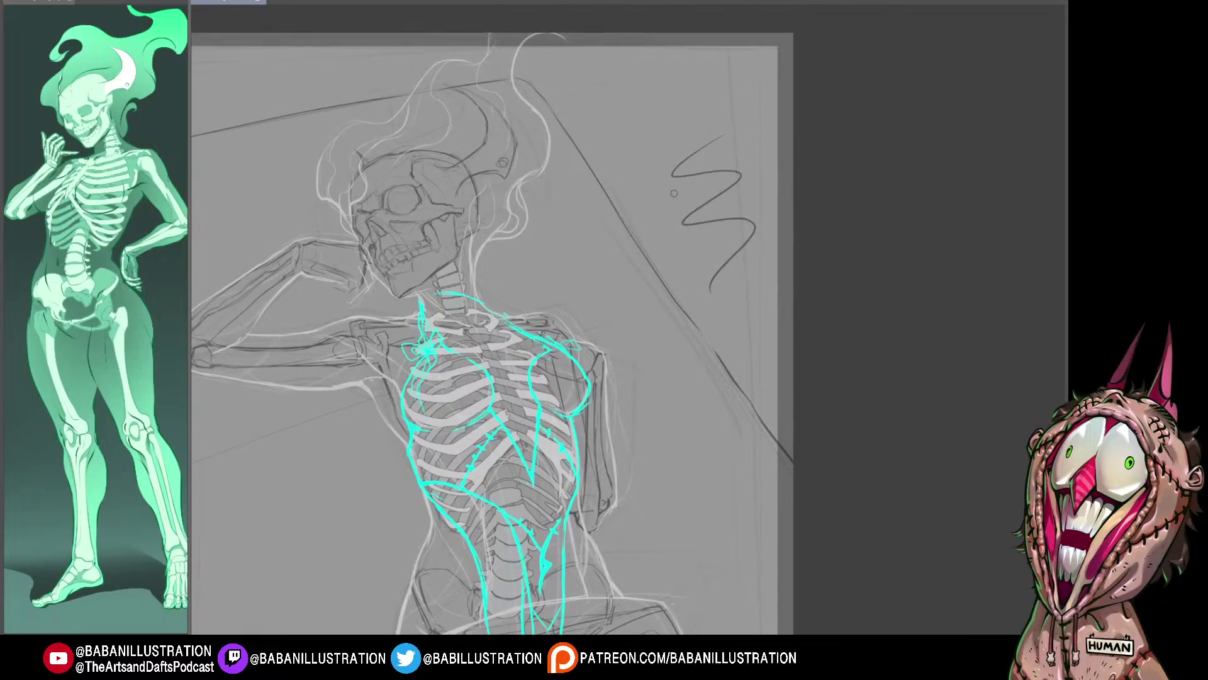
pyautogui.hotkey('ctrl', 'z')
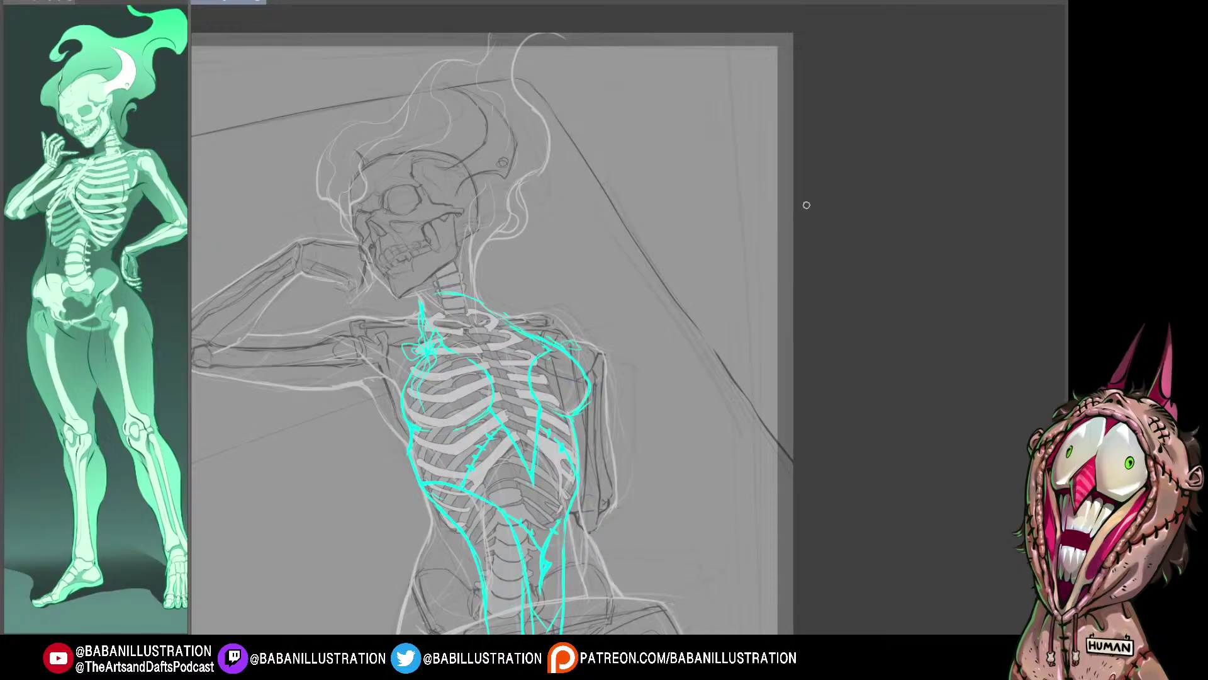
# Step: Strengthen the long wing edge above the raised arm, from the canvas border toward the horn
pyautogui.moveTo(807, 205); pyautogui.dragTo(846, 215)
pyautogui.moveTo(241, 148)
pyautogui.mouseDown()
pyautogui.moveTo(356, 187)
pyautogui.moveTo(419, 163)
pyautogui.mouseUp()
pyautogui.hotkey('ctrl', 'z')
pyautogui.moveTo(284, 191); pyautogui.dragTo(417, 163)
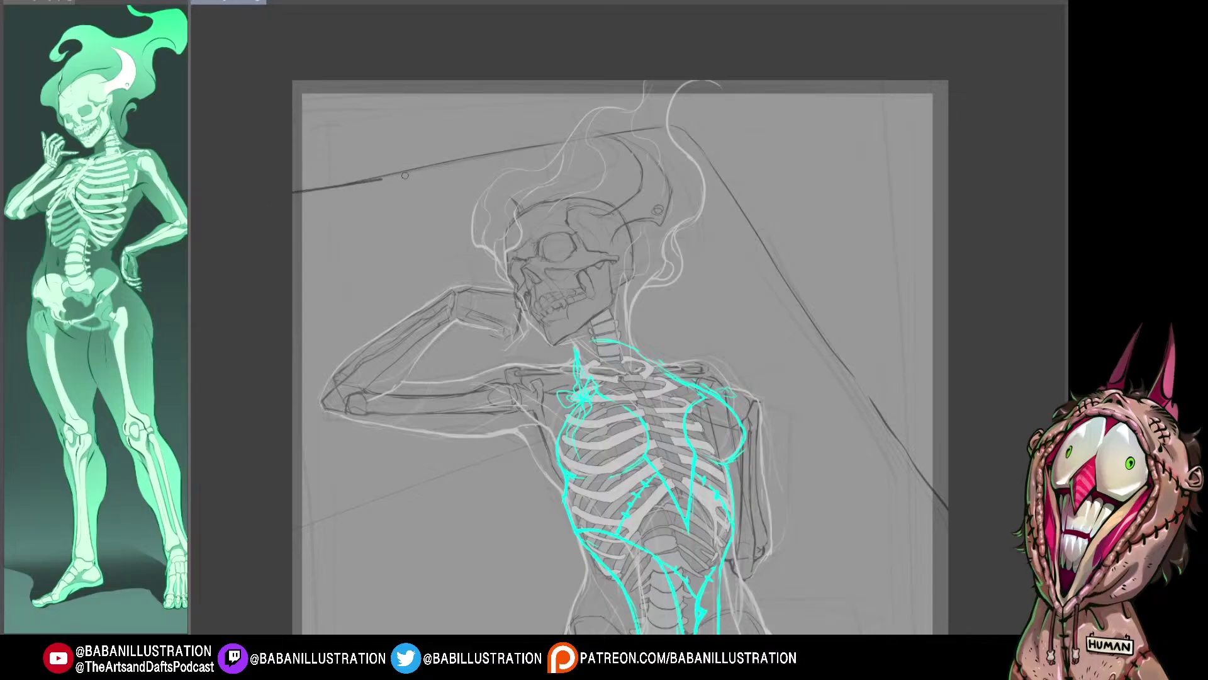
pyautogui.moveTo(292, 193); pyautogui.dragTo(510, 163)
pyautogui.moveTo(293, 192)
pyautogui.mouseDown()
pyautogui.moveTo(193, 163)
pyautogui.moveTo(289, 150)
pyautogui.mouseUp()
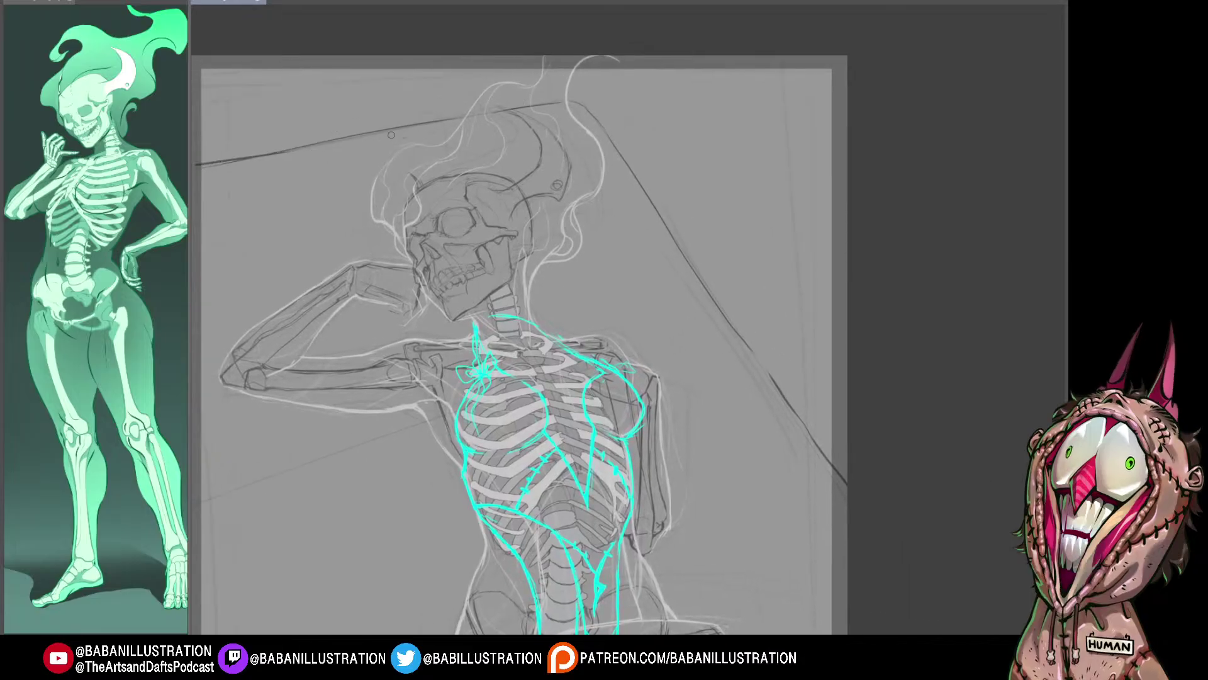
pyautogui.moveTo(208, 165); pyautogui.dragTo(354, 136)
pyautogui.scroll(-1, 778, 299)
pyautogui.moveTo(778, 298); pyautogui.dragTo(740, 246)
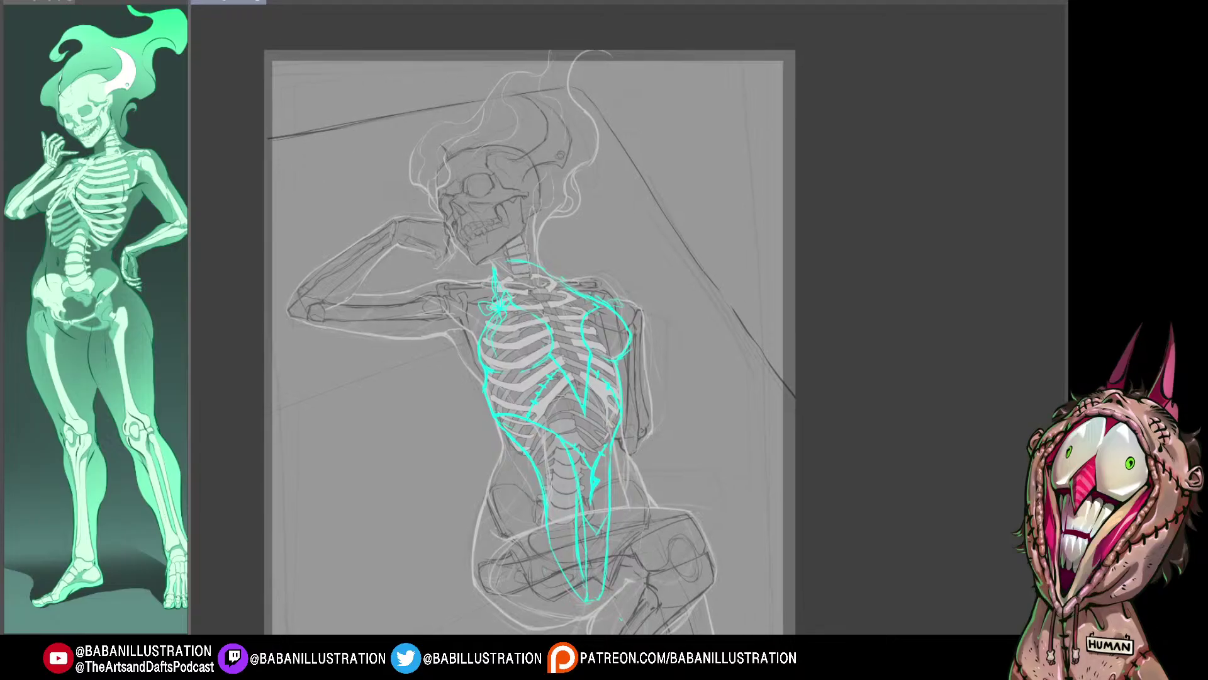
# Step: Sketch jagged inner wing edges beside the skull on the raised-arm side and behind the lowered-arm shoulder
pyautogui.moveTo(369, 197)
pyautogui.mouseDown()
pyautogui.moveTo(507, 199)
pyautogui.moveTo(589, 216)
pyautogui.moveTo(726, 311)
pyautogui.moveTo(727, 393)
pyautogui.mouseUp()
pyautogui.moveTo(580, 219); pyautogui.dragTo(637, 273)
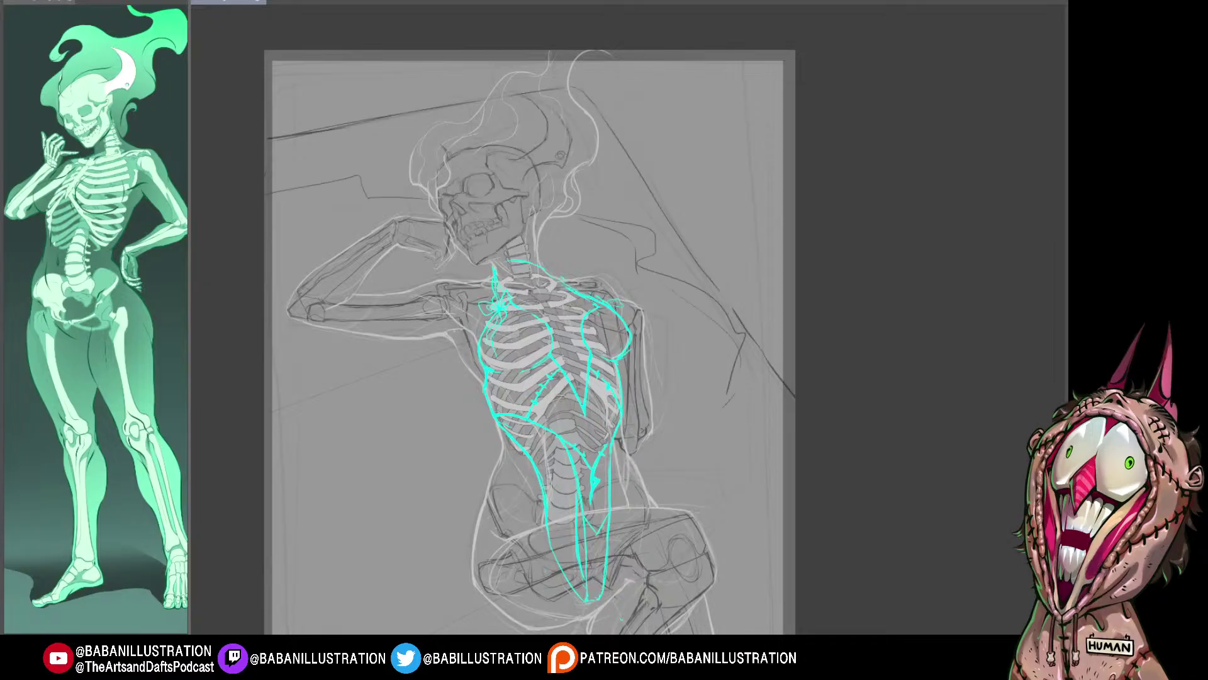
pyautogui.hotkey('ctrl', 'z')
pyautogui.hotkey('ctrl', 'z')
# Step: Add ragged pointed tips to the lowered-arm side's wing and spiky folds beneath the wing edge above the raised arm
pyautogui.moveTo(635, 238); pyautogui.dragTo(726, 385)
pyautogui.moveTo(643, 207)
pyautogui.mouseDown()
pyautogui.moveTo(728, 286)
pyautogui.moveTo(753, 390)
pyautogui.mouseUp()
pyautogui.moveTo(780, 280); pyautogui.dragTo(777, 293)
pyautogui.moveTo(271, 175)
pyautogui.mouseDown()
pyautogui.moveTo(350, 134)
pyautogui.moveTo(302, 192)
pyautogui.moveTo(427, 142)
pyautogui.mouseUp()
pyautogui.moveTo(561, 265); pyautogui.dragTo(612, 233)
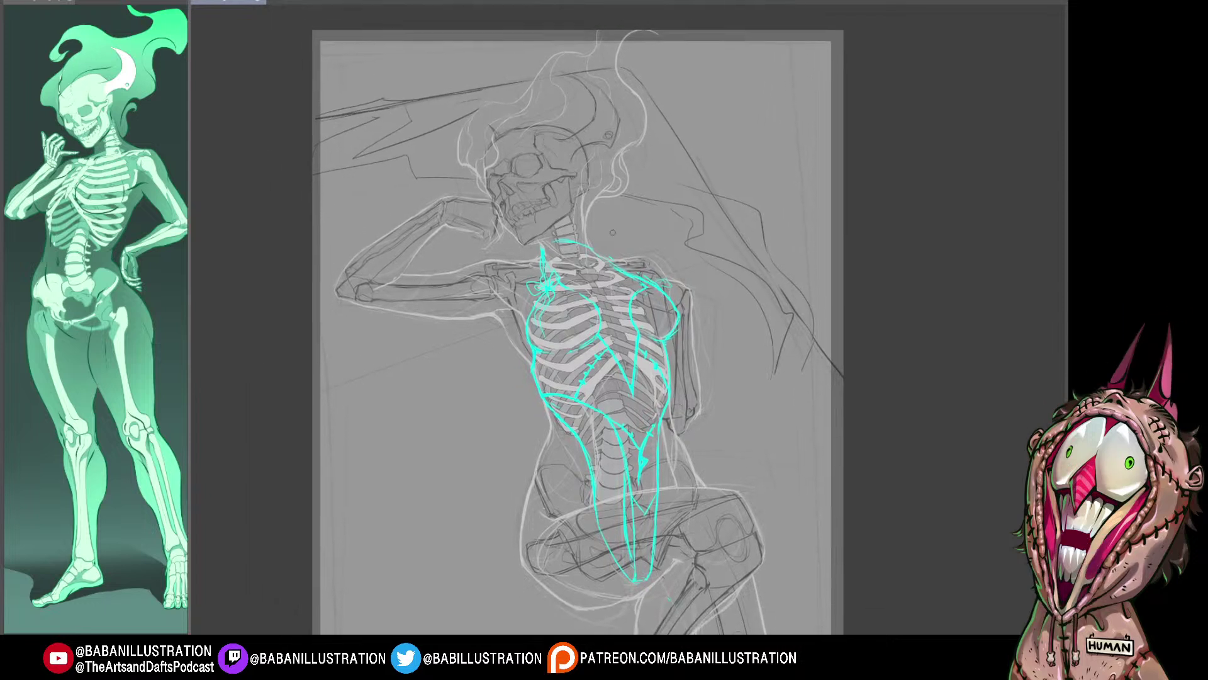
# Step: Sketch spiky membrane folds in the wing above the raised forearm
pyautogui.moveTo(325, 192); pyautogui.dragTo(393, 165)
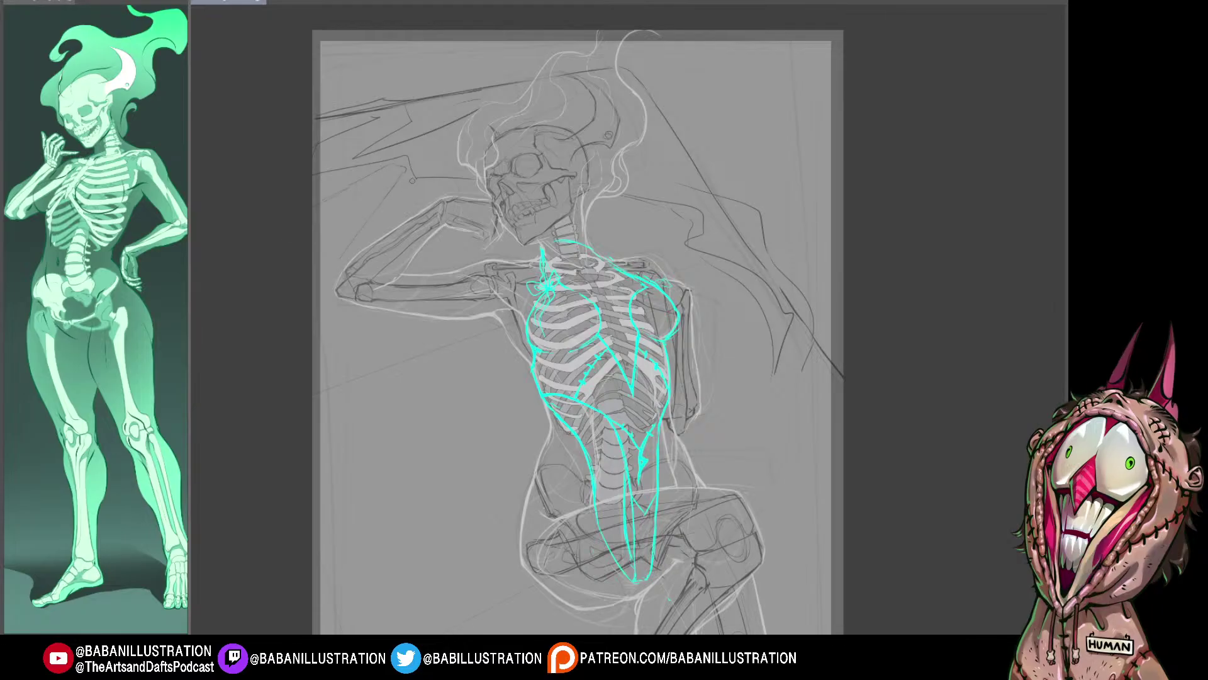
pyautogui.moveTo(412, 183)
pyautogui.mouseDown()
pyautogui.moveTo(447, 183)
pyautogui.moveTo(404, 184)
pyautogui.mouseUp()
pyautogui.moveTo(579, 333); pyautogui.dragTo(529, 314)
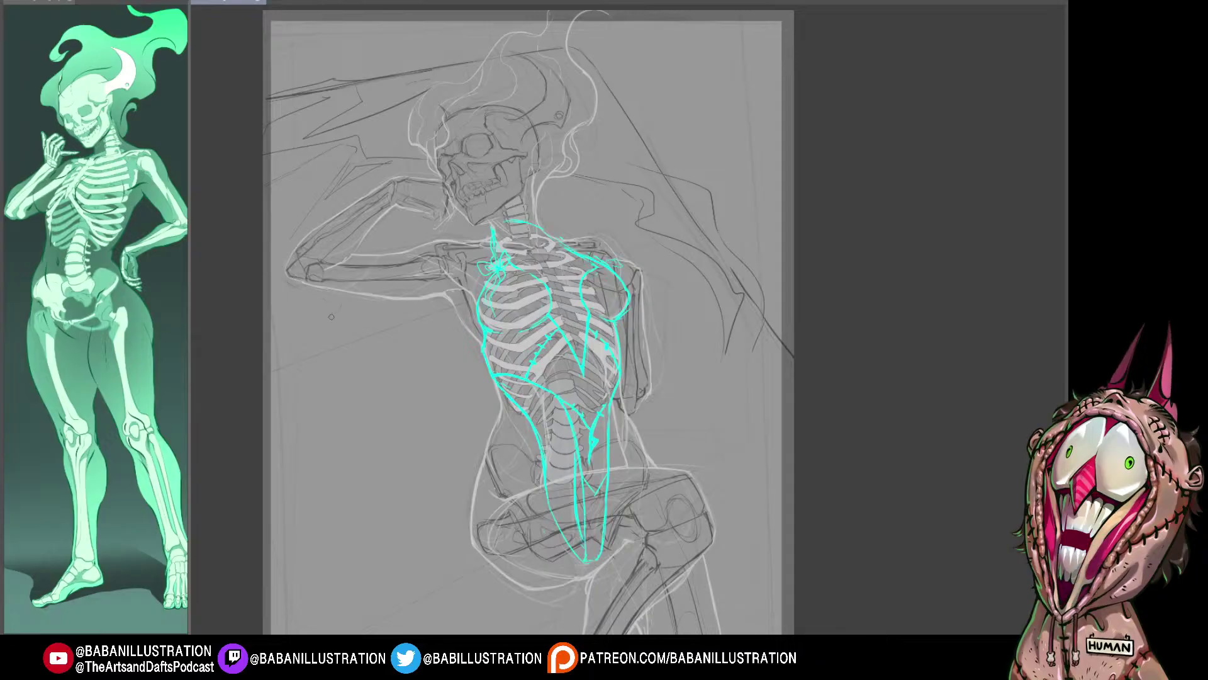
# Step: Sketch an angular lower wing edge beneath the raised arm's elbow, stepping down to the canvas border
pyautogui.moveTo(272, 354)
pyautogui.mouseDown()
pyautogui.moveTo(401, 307)
pyautogui.moveTo(398, 294)
pyautogui.mouseUp()
pyautogui.hotkey('ctrl', 'z')
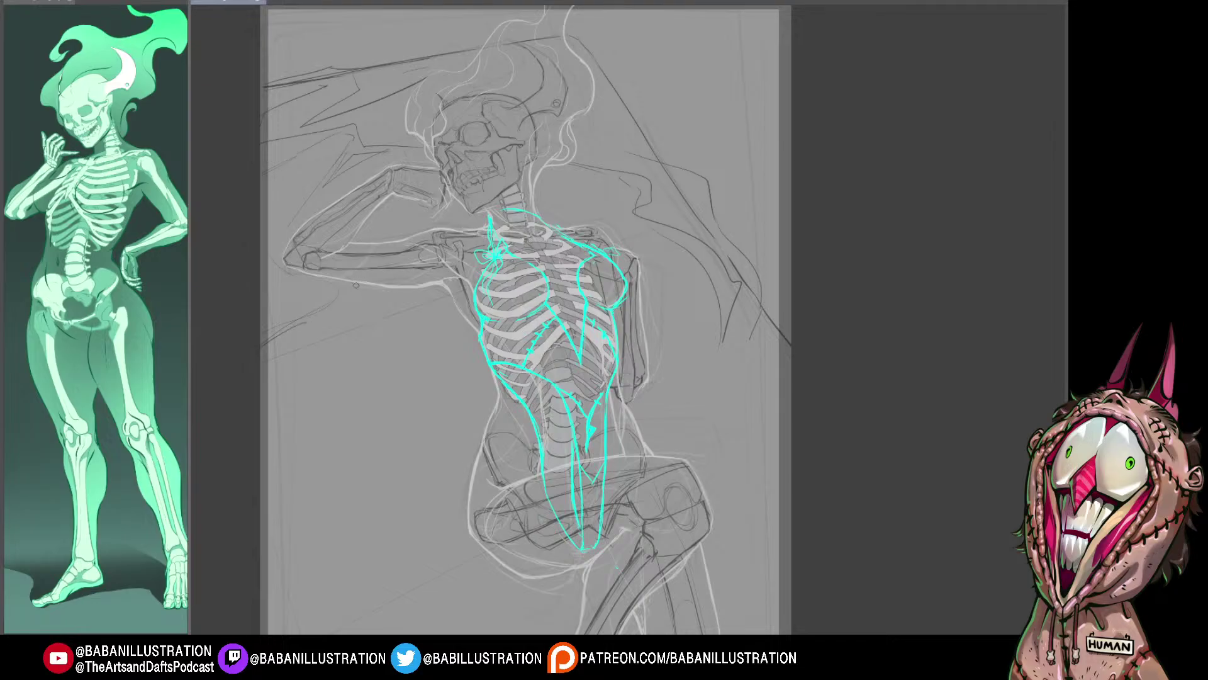
pyautogui.moveTo(328, 284)
pyautogui.mouseDown()
pyautogui.moveTo(336, 338)
pyautogui.moveTo(280, 368)
pyautogui.moveTo(260, 414)
pyautogui.mouseUp()
pyautogui.hotkey('ctrl', 'z')
pyautogui.moveTo(346, 318); pyautogui.dragTo(274, 391)
pyautogui.moveTo(274, 391); pyautogui.dragTo(308, 388)
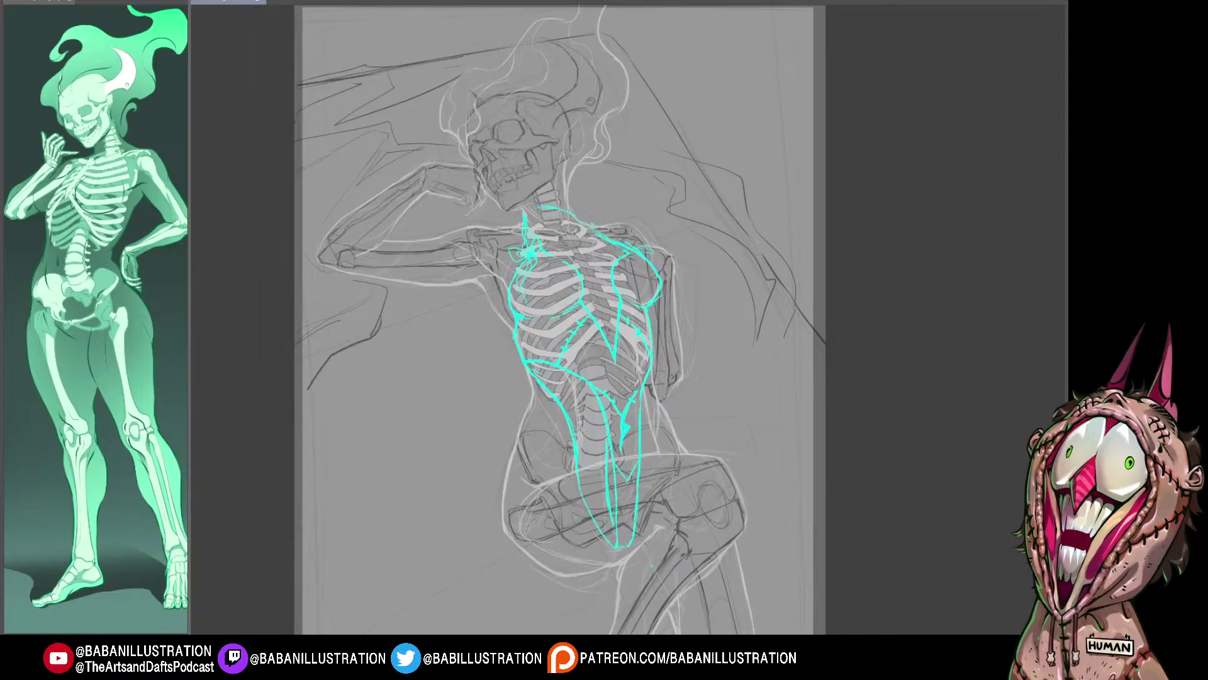
pyautogui.hotkey('ctrl', 'z')
pyautogui.moveTo(385, 294)
pyautogui.mouseDown()
pyautogui.moveTo(369, 336)
pyautogui.moveTo(320, 359)
pyautogui.moveTo(295, 401)
pyautogui.mouseUp()
pyautogui.hotkey('ctrl', 'z')
pyautogui.moveTo(327, 351); pyautogui.dragTo(306, 381)
pyautogui.moveTo(374, 327); pyautogui.dragTo(296, 400)
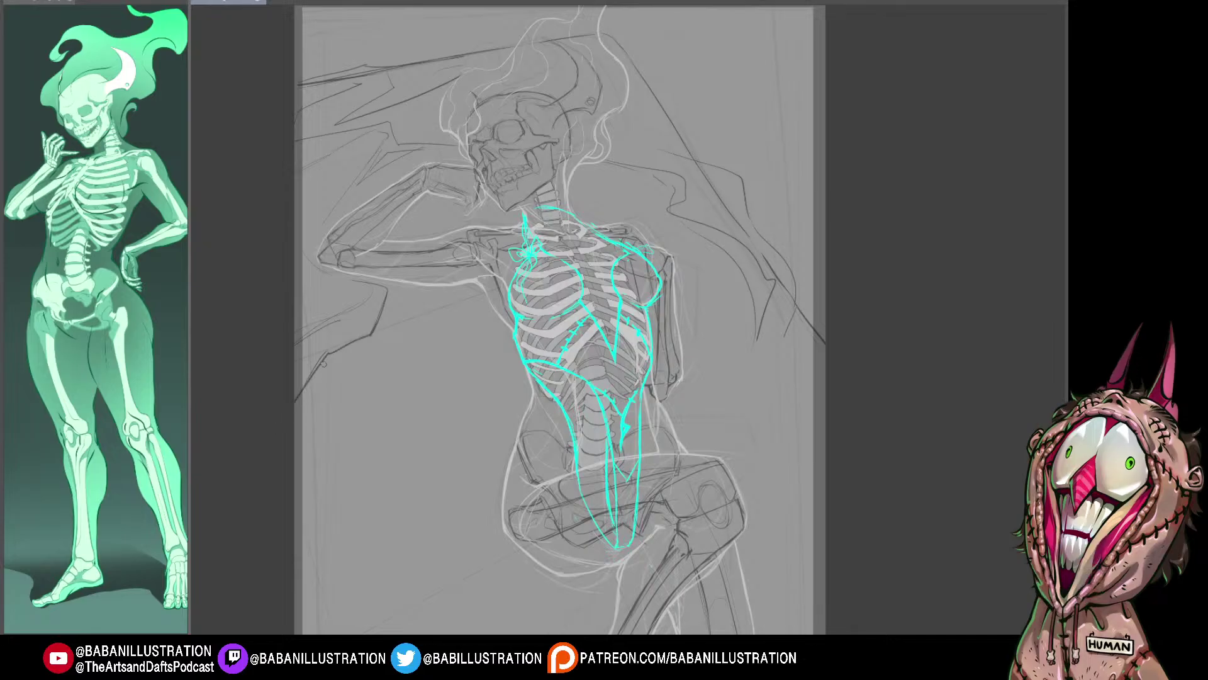
# Step: Sketch the inner wing edge from behind the neck past the lowered arm to hip height, then out to the canvas border
pyautogui.moveTo(652, 565); pyautogui.dragTo(523, 565)
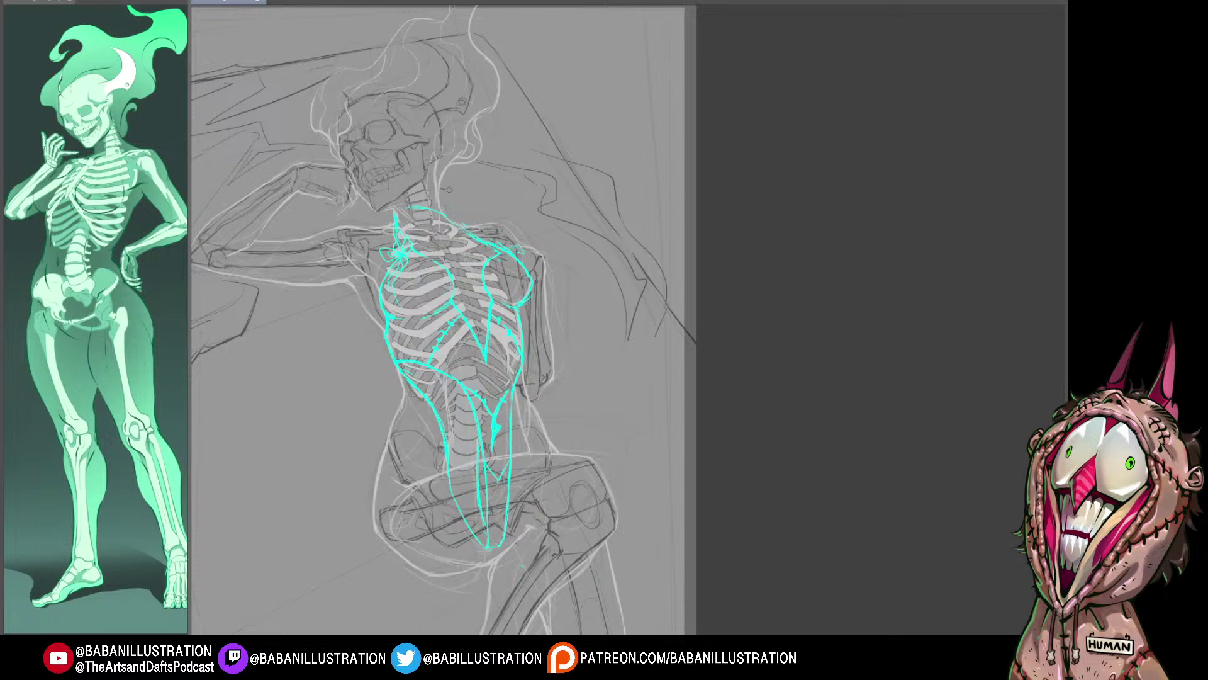
pyautogui.moveTo(446, 189); pyautogui.dragTo(513, 199)
pyautogui.moveTo(491, 197)
pyautogui.mouseDown()
pyautogui.moveTo(541, 209)
pyautogui.moveTo(583, 263)
pyautogui.moveTo(579, 253)
pyautogui.moveTo(604, 315)
pyautogui.moveTo(601, 368)
pyautogui.moveTo(578, 398)
pyautogui.moveTo(676, 483)
pyautogui.mouseUp()
pyautogui.hotkey('ctrl', 'z')
pyautogui.hotkey('ctrl', 'z')
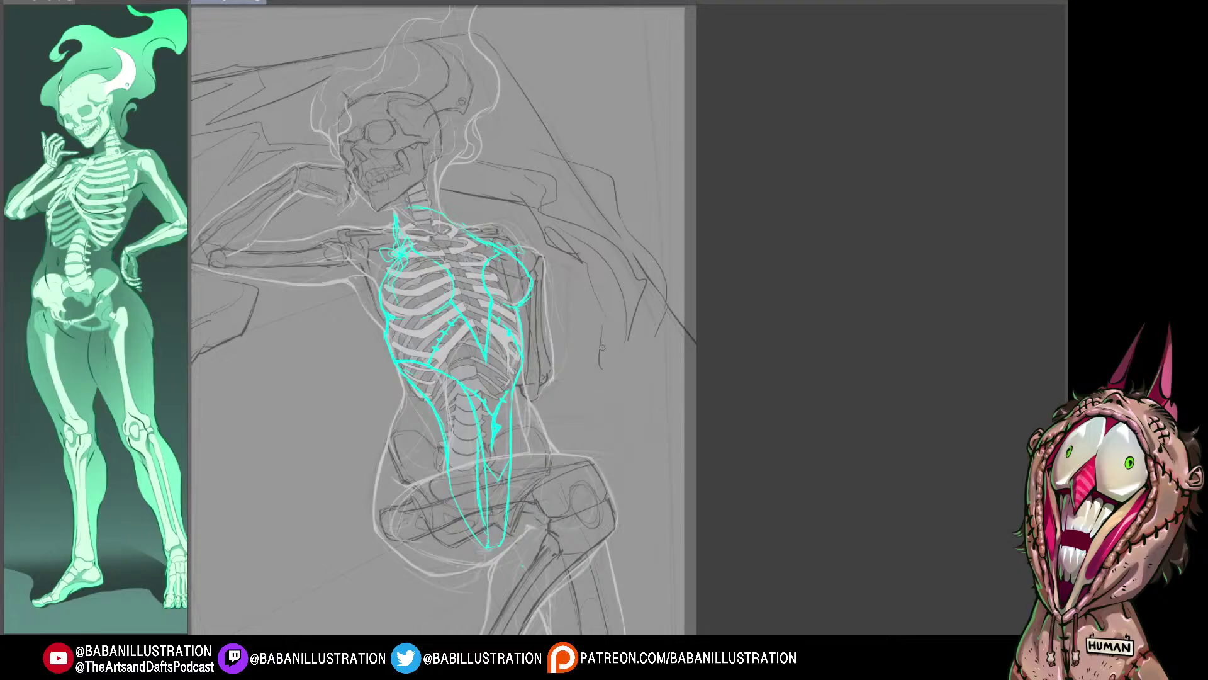
pyautogui.moveTo(601, 313); pyautogui.dragTo(571, 402)
pyautogui.moveTo(593, 293); pyautogui.dragTo(608, 344)
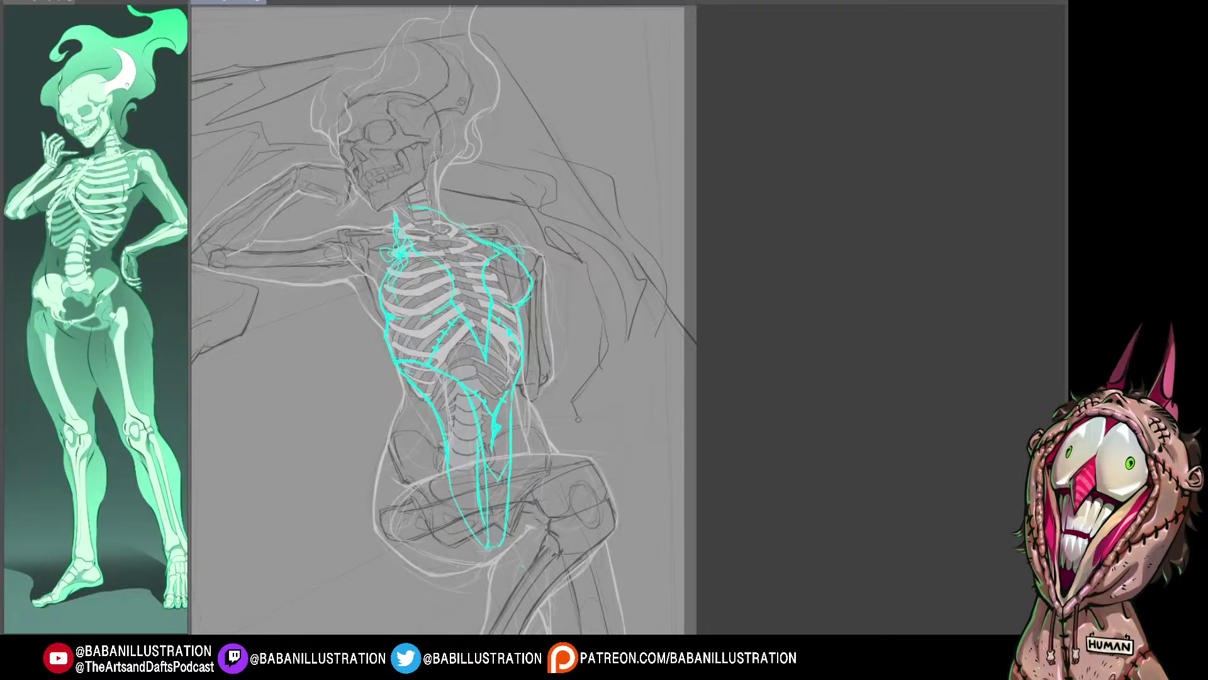
pyautogui.moveTo(575, 418); pyautogui.dragTo(695, 555)
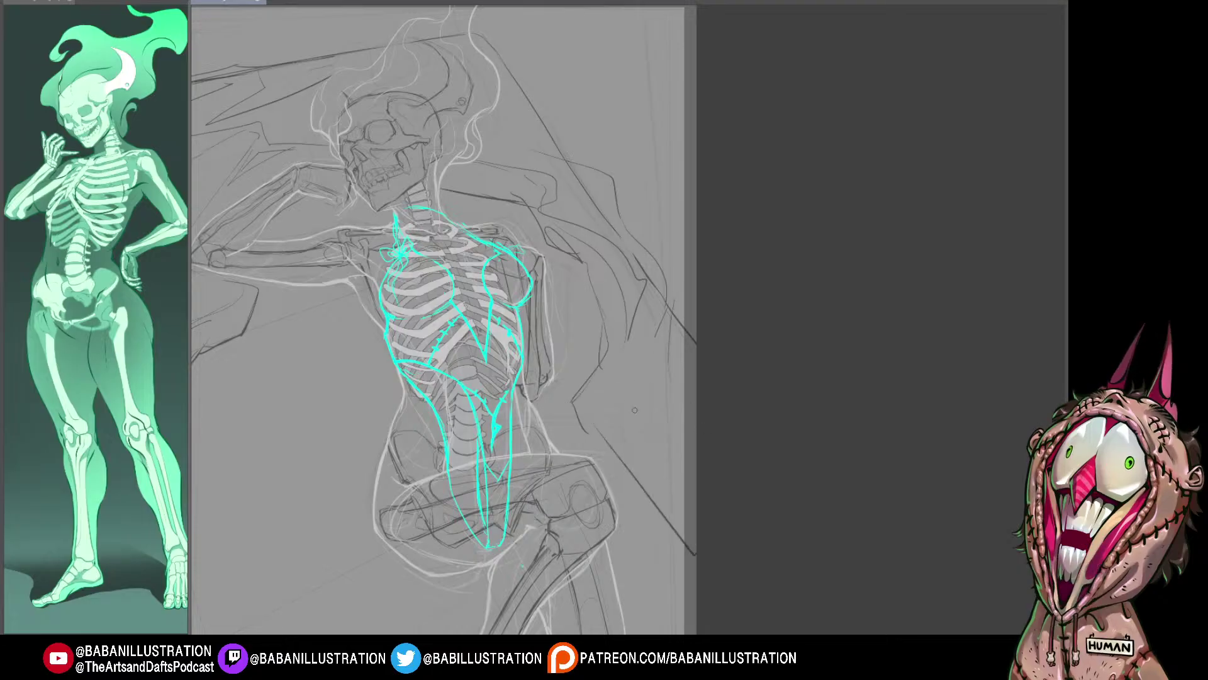
# Step: Add curved fold lines to the lowered-arm side's wing, spreading from its hip-level point toward the canvas border
pyautogui.moveTo(599, 361)
pyautogui.mouseDown()
pyautogui.moveTo(573, 402)
pyautogui.moveTo(695, 369)
pyautogui.mouseUp()
pyautogui.hotkey('ctrl', 'z')
pyautogui.moveTo(580, 396)
pyautogui.mouseDown()
pyautogui.moveTo(651, 372)
pyautogui.moveTo(752, 386)
pyautogui.moveTo(611, 418)
pyautogui.moveTo(696, 484)
pyautogui.mouseUp()
pyautogui.moveTo(697, 435); pyautogui.dragTo(808, 251)
pyautogui.scroll(-2, 716, 384)
pyautogui.moveTo(768, 397); pyautogui.dragTo(643, 407)
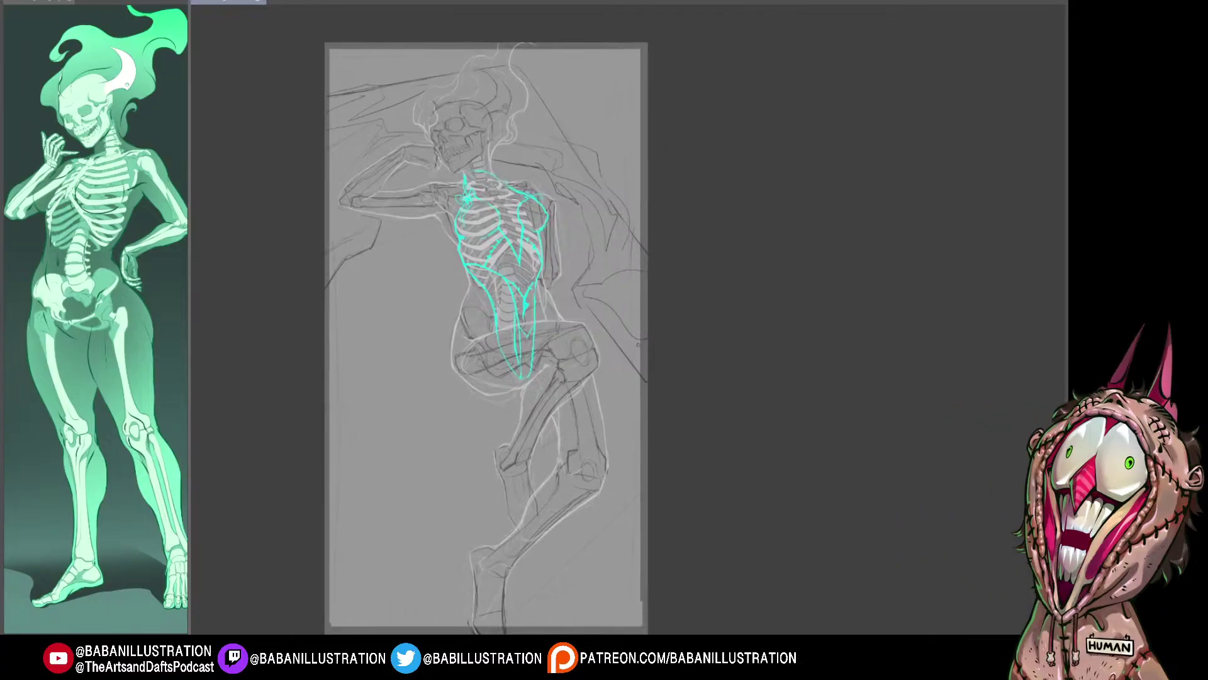
# Step: Sketch a loose pointed shape extending from behind the shins into the empty area on the raised-arm side
pyautogui.moveTo(484, 419)
pyautogui.mouseDown()
pyautogui.moveTo(385, 451)
pyautogui.moveTo(356, 489)
pyautogui.moveTo(431, 494)
pyautogui.mouseUp()
pyautogui.moveTo(517, 513); pyautogui.dragTo(497, 532)
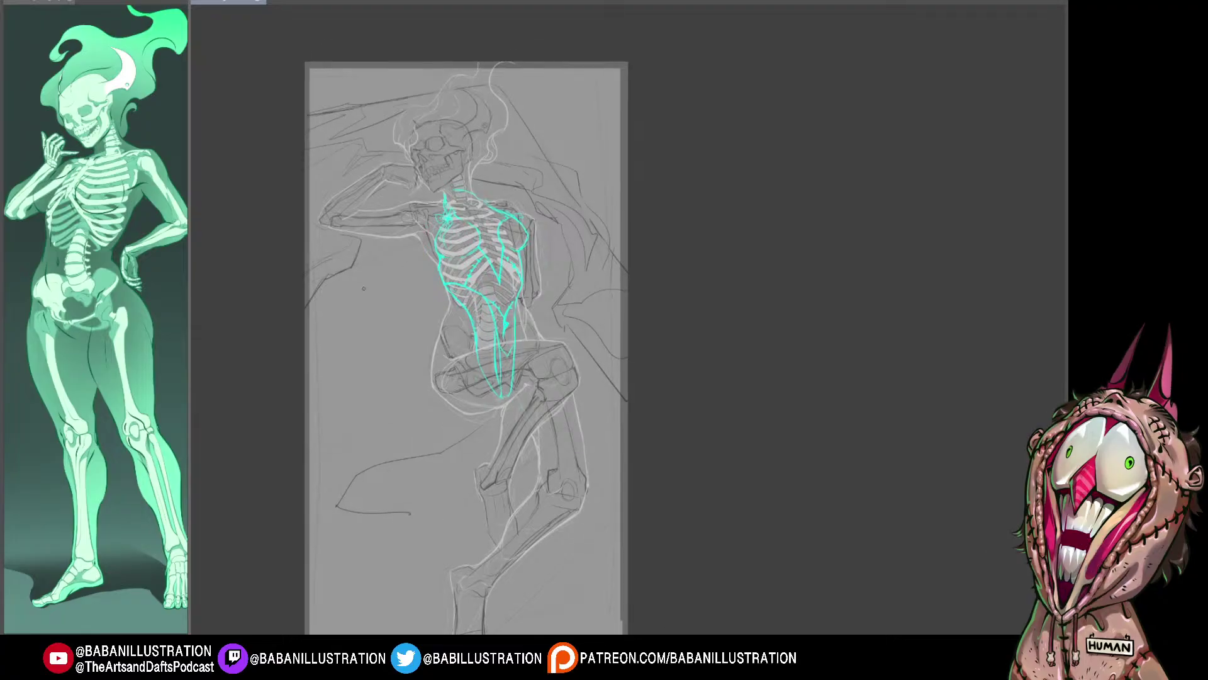
pyautogui.moveTo(329, 372)
pyautogui.mouseDown()
pyautogui.moveTo(324, 292)
pyautogui.moveTo(552, 345)
pyautogui.mouseUp()
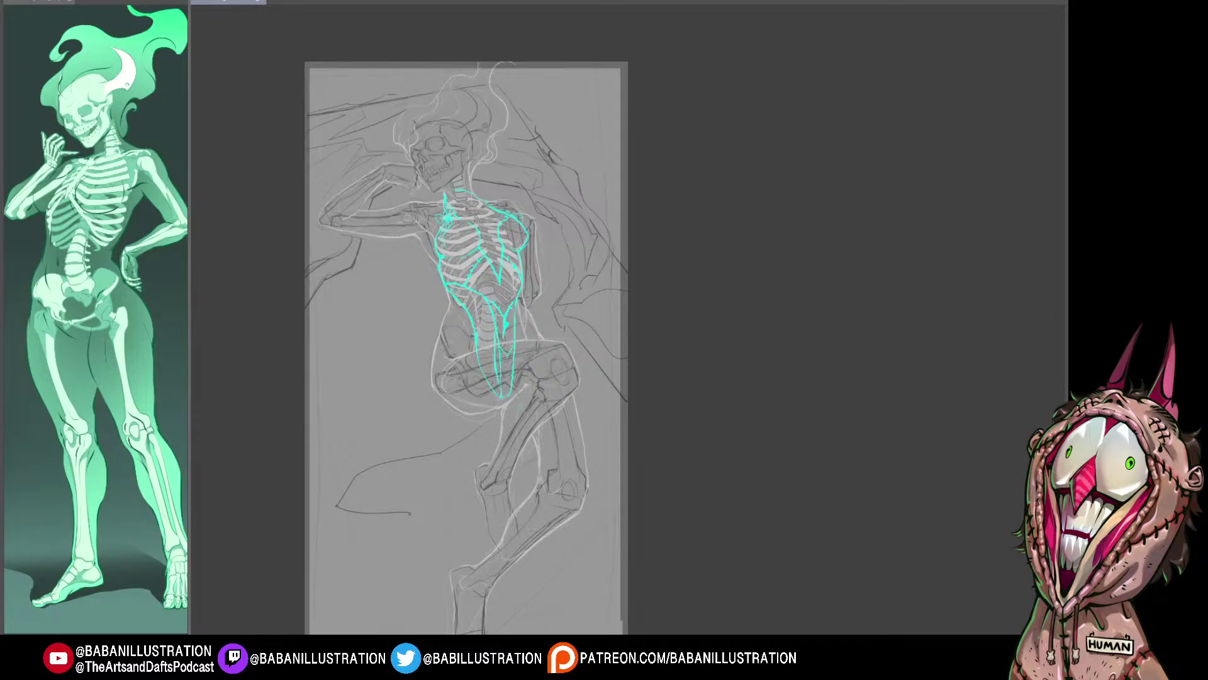
# Step: Add folds around the lowered-arm wing's hip-level point and strengthen the wing edge beneath the raised elbow
pyautogui.moveTo(583, 288); pyautogui.dragTo(618, 271)
pyautogui.hotkey('ctrl', 'z')
pyautogui.moveTo(588, 300); pyautogui.dragTo(620, 320)
pyautogui.moveTo(692, 300); pyautogui.dragTo(686, 269)
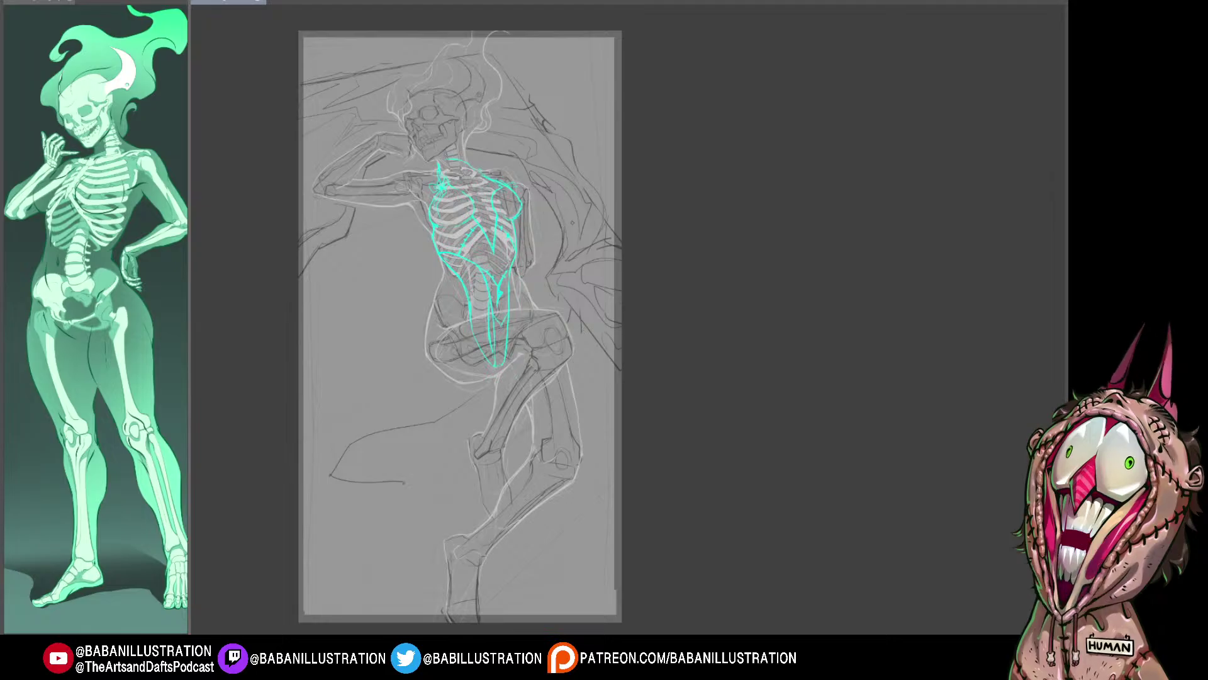
pyautogui.moveTo(562, 245); pyautogui.dragTo(551, 265)
pyautogui.moveTo(382, 158)
pyautogui.mouseDown()
pyautogui.moveTo(366, 209)
pyautogui.moveTo(345, 197)
pyautogui.moveTo(370, 216)
pyautogui.moveTo(313, 275)
pyautogui.mouseUp()
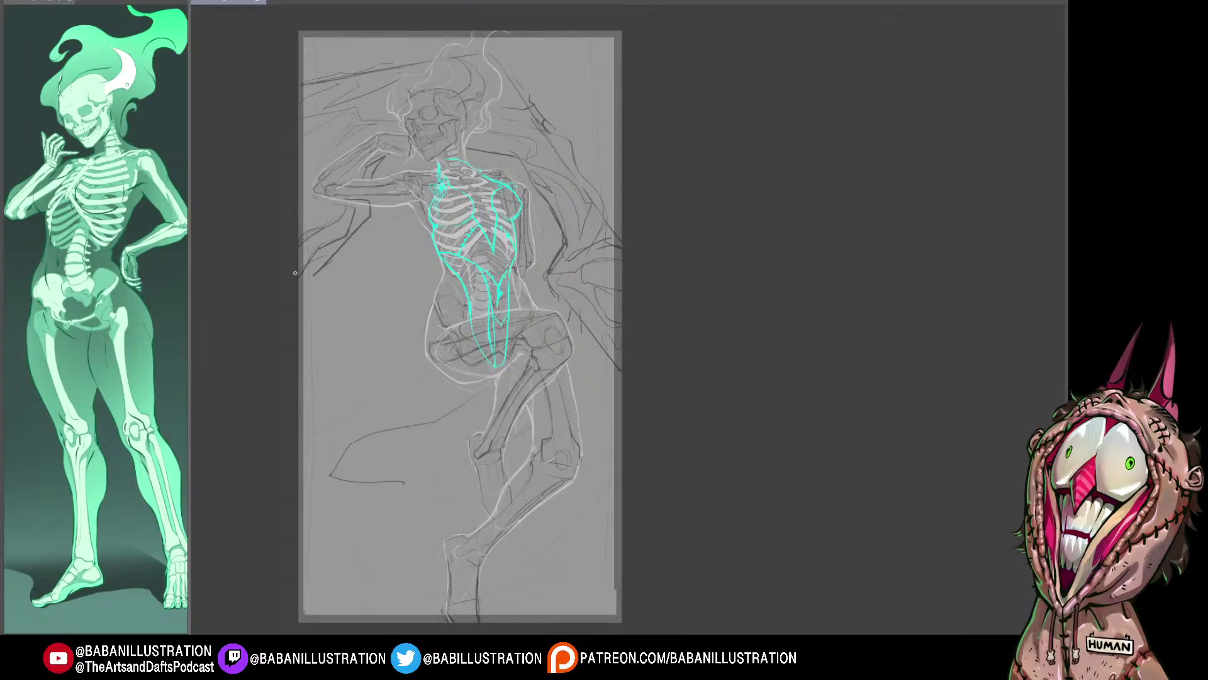
# Step: Erase the loose pointed shape beside the shins on the raised-arm side
pyautogui.moveTo(413, 268); pyautogui.dragTo(327, 378)
pyautogui.hotkey('ctrl', 'z')
pyautogui.press('e')
pyautogui.moveTo(413, 439)
pyautogui.mouseDown()
pyautogui.moveTo(487, 400)
pyautogui.moveTo(313, 463)
pyautogui.moveTo(300, 484)
pyautogui.moveTo(446, 463)
pyautogui.moveTo(364, 497)
pyautogui.moveTo(313, 475)
pyautogui.moveTo(418, 434)
pyautogui.moveTo(360, 496)
pyautogui.mouseUp()
pyautogui.press('b')
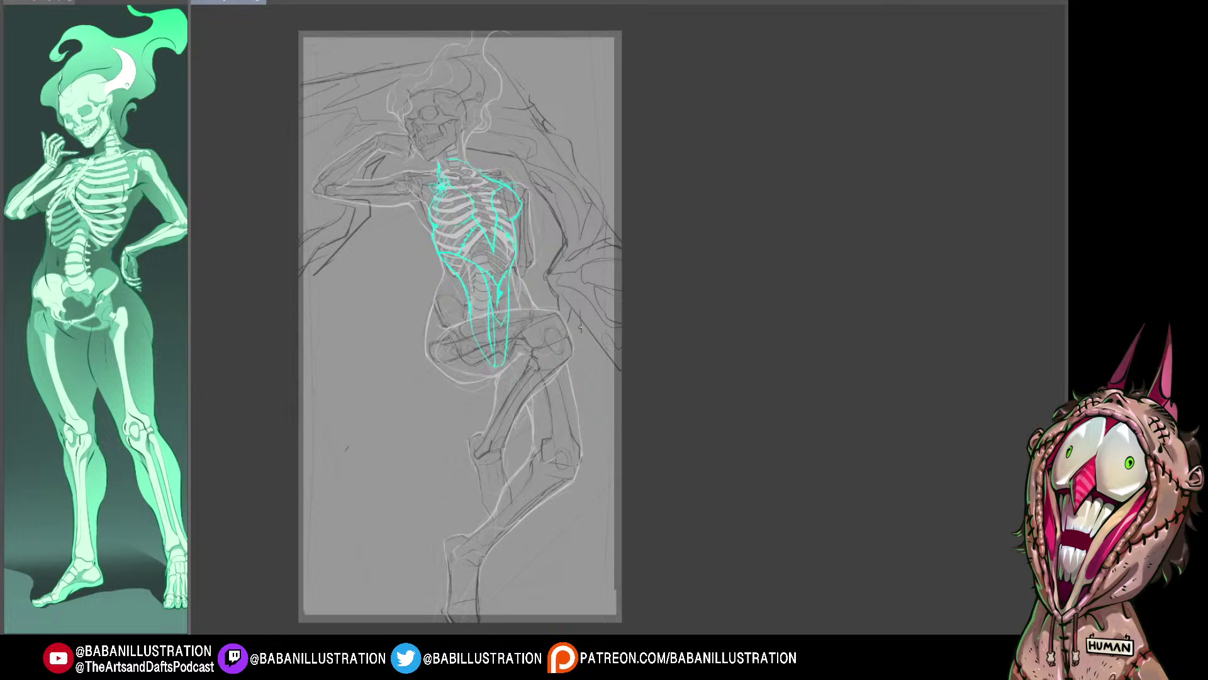
# Step: Sketch ragged hanging wing edges beside the bent knee along the canvas border, plus a faint line behind the shins
pyautogui.moveTo(581, 328); pyautogui.dragTo(576, 363)
pyautogui.moveTo(493, 397)
pyautogui.mouseDown()
pyautogui.moveTo(450, 425)
pyautogui.moveTo(447, 413)
pyautogui.moveTo(408, 468)
pyautogui.moveTo(476, 412)
pyautogui.moveTo(460, 413)
pyautogui.moveTo(428, 450)
pyautogui.mouseUp()
pyautogui.hotkey('ctrl', 'z')
pyautogui.hotkey('ctrl', 'z')
pyautogui.moveTo(598, 353); pyautogui.dragTo(614, 464)
pyautogui.hotkey('ctrl', 'z')
pyautogui.moveTo(583, 364); pyautogui.dragTo(592, 408)
pyautogui.moveTo(605, 418)
pyautogui.mouseDown()
pyautogui.moveTo(610, 364)
pyautogui.moveTo(603, 374)
pyautogui.moveTo(586, 337)
pyautogui.moveTo(609, 400)
pyautogui.moveTo(601, 349)
pyautogui.moveTo(621, 374)
pyautogui.moveTo(608, 457)
pyautogui.mouseUp()
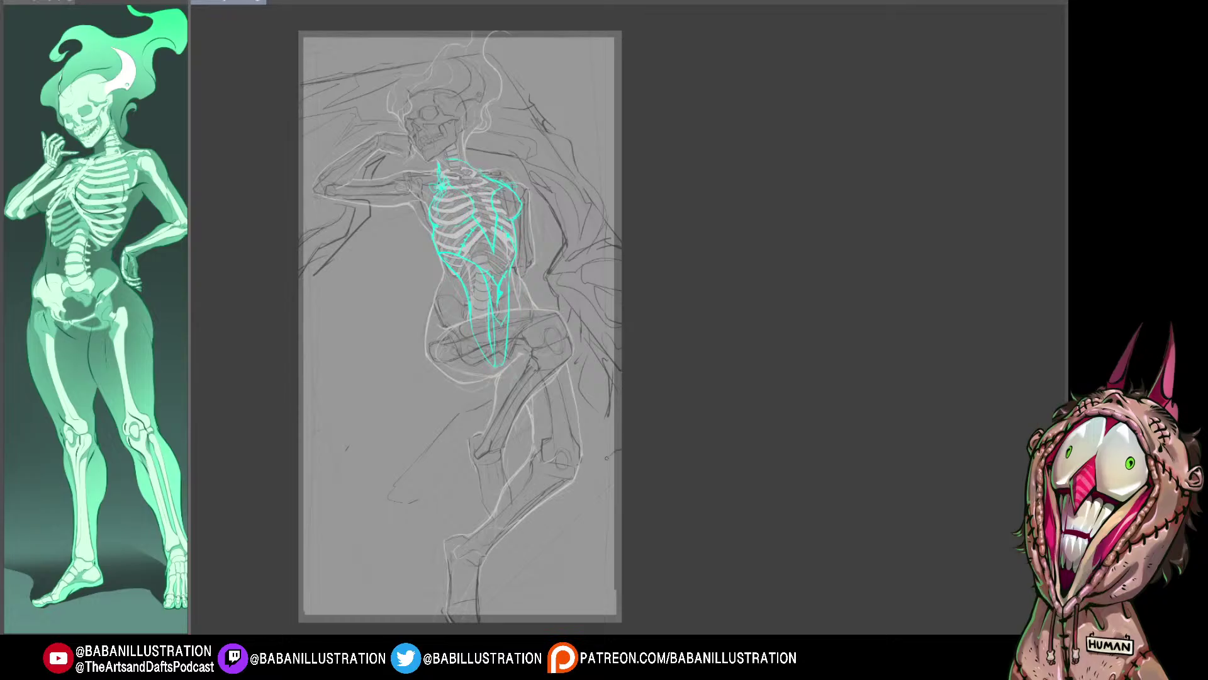
# Step: Try jagged wing-tip lines on both sides of the lower legs
pyautogui.moveTo(428, 494)
pyautogui.mouseDown()
pyautogui.moveTo(464, 483)
pyautogui.moveTo(476, 510)
pyautogui.moveTo(451, 466)
pyautogui.mouseUp()
pyautogui.hotkey('ctrl', 'z')
pyautogui.hotkey('ctrl', 'z')
pyautogui.moveTo(451, 465); pyautogui.dragTo(463, 480)
pyautogui.moveTo(550, 504)
pyautogui.mouseDown()
pyautogui.moveTo(567, 535)
pyautogui.moveTo(623, 538)
pyautogui.moveTo(558, 541)
pyautogui.moveTo(621, 508)
pyautogui.moveTo(563, 533)
pyautogui.moveTo(606, 523)
pyautogui.moveTo(620, 472)
pyautogui.moveTo(555, 572)
pyautogui.mouseUp()
pyautogui.hotkey('ctrl', 'z')
pyautogui.hotkey('ctrl', 'z')
pyautogui.scroll(2, 598, 340)
pyautogui.moveTo(435, 183)
pyautogui.mouseDown()
pyautogui.moveTo(519, 494)
pyautogui.moveTo(492, 236)
pyautogui.moveTo(498, 318)
pyautogui.mouseUp()
pyautogui.moveTo(332, 364); pyautogui.dragTo(289, 605)
pyautogui.moveTo(648, 56)
pyautogui.mouseDown()
pyautogui.moveTo(616, 65)
pyautogui.moveTo(686, 163)
pyautogui.mouseUp()
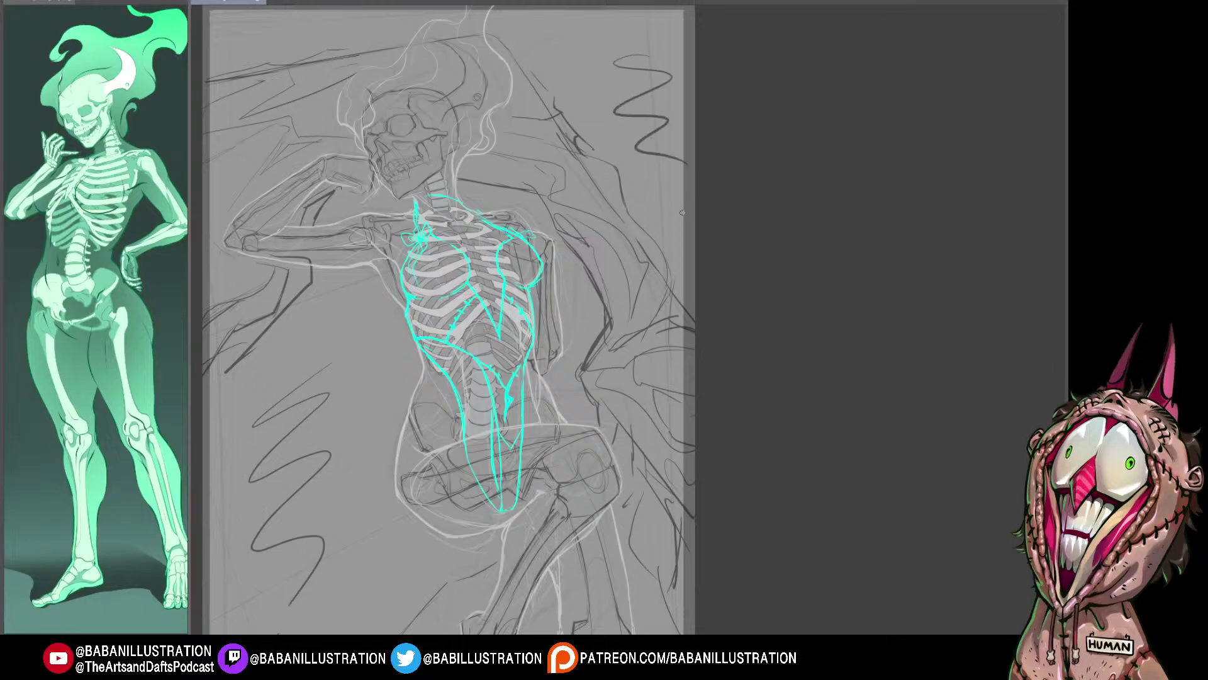
pyautogui.hotkey('ctrl', 'z')
pyautogui.hotkey('ctrl', 'z')
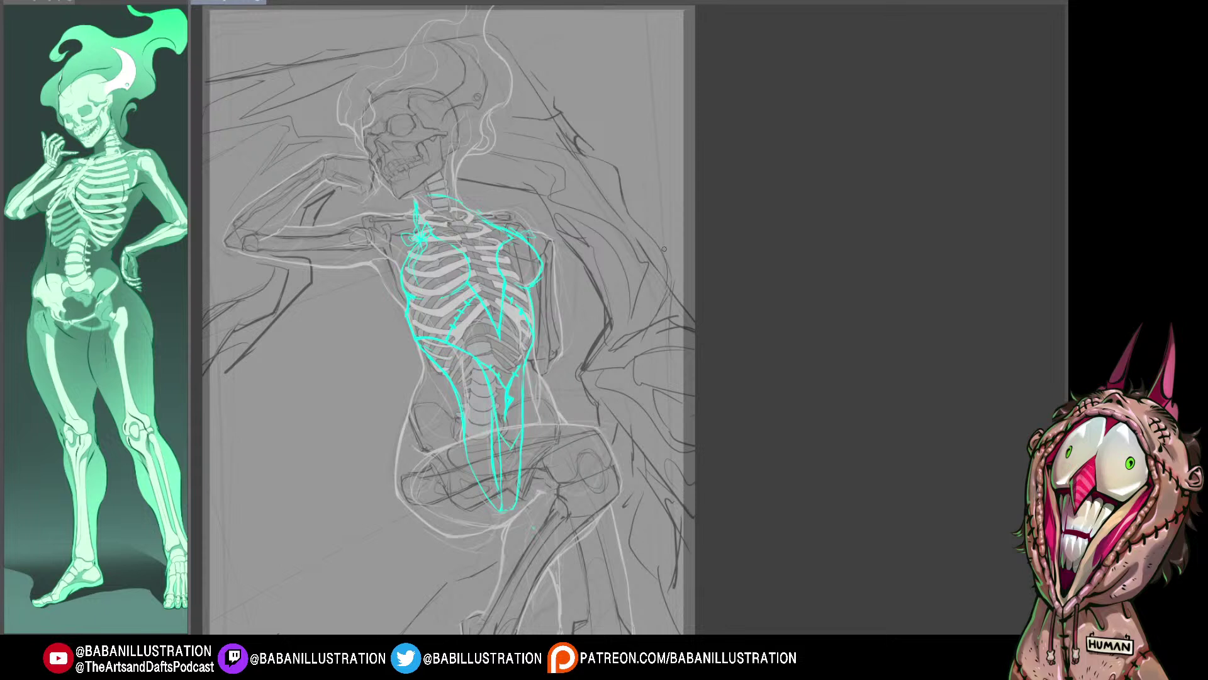
# Step: Fade the skeleton, body outline and wing sketches to a faint guide and hide the cyan bodice
pyautogui.moveTo(526, 218); pyautogui.dragTo(572, 290)
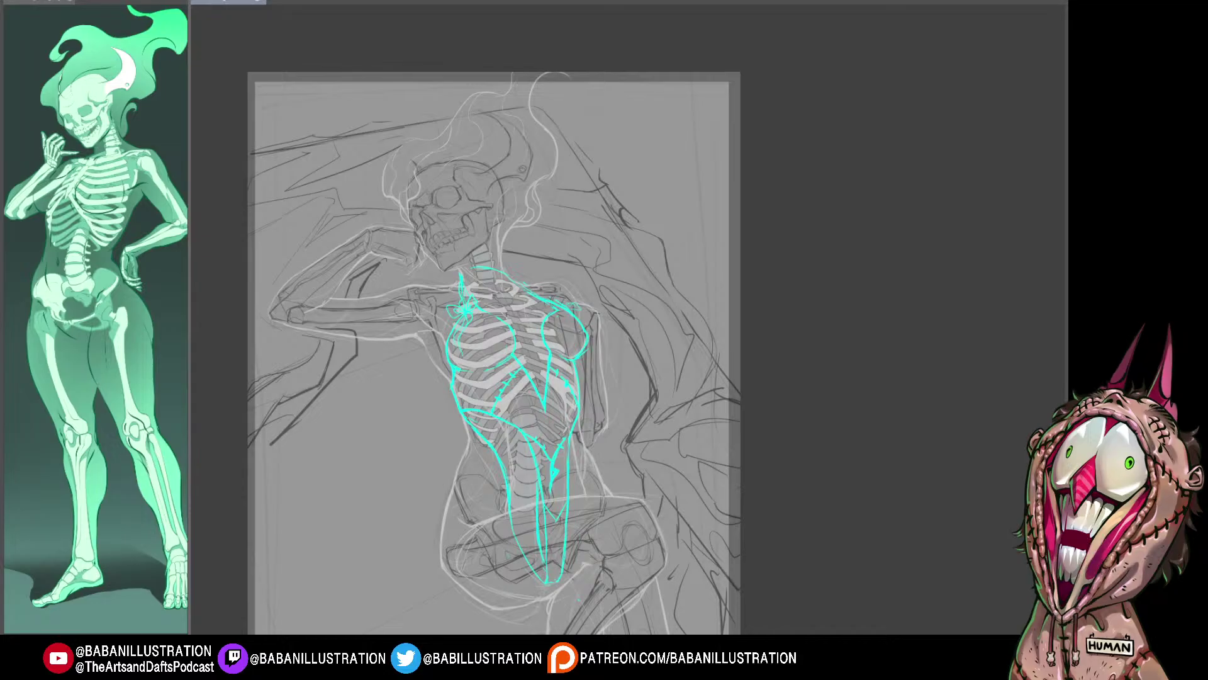
pyautogui.press('Tab')
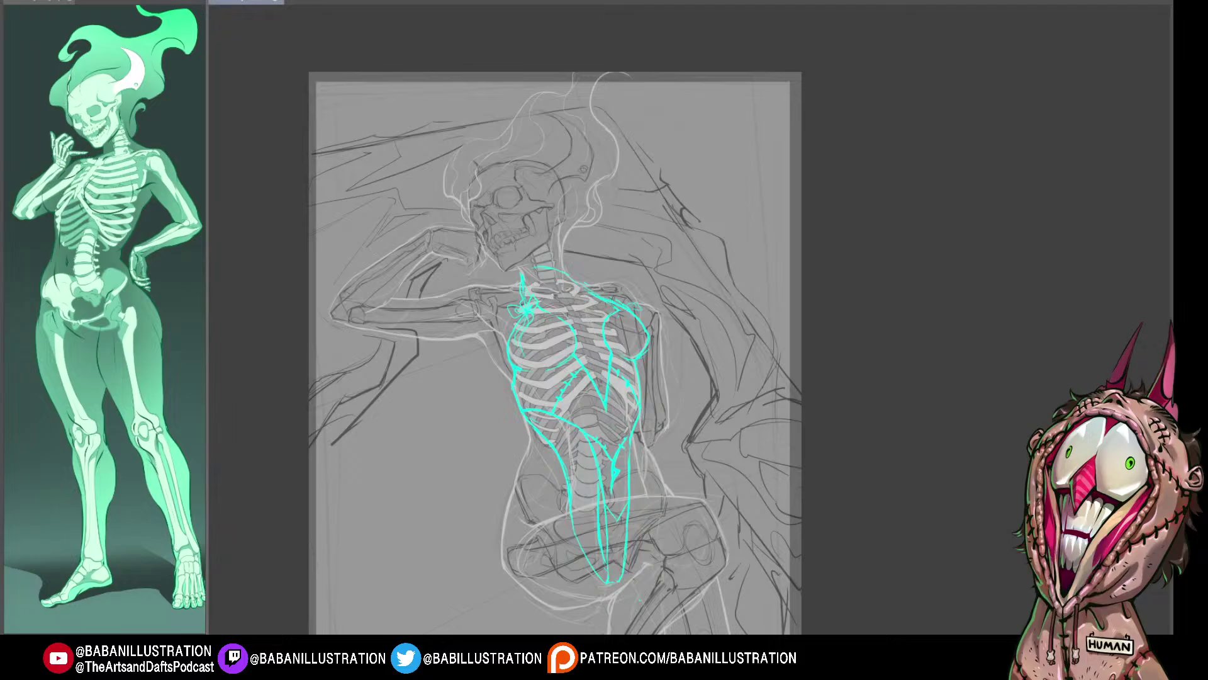
pyautogui.moveTo(555, 377); pyautogui.dragTo(564, 334)
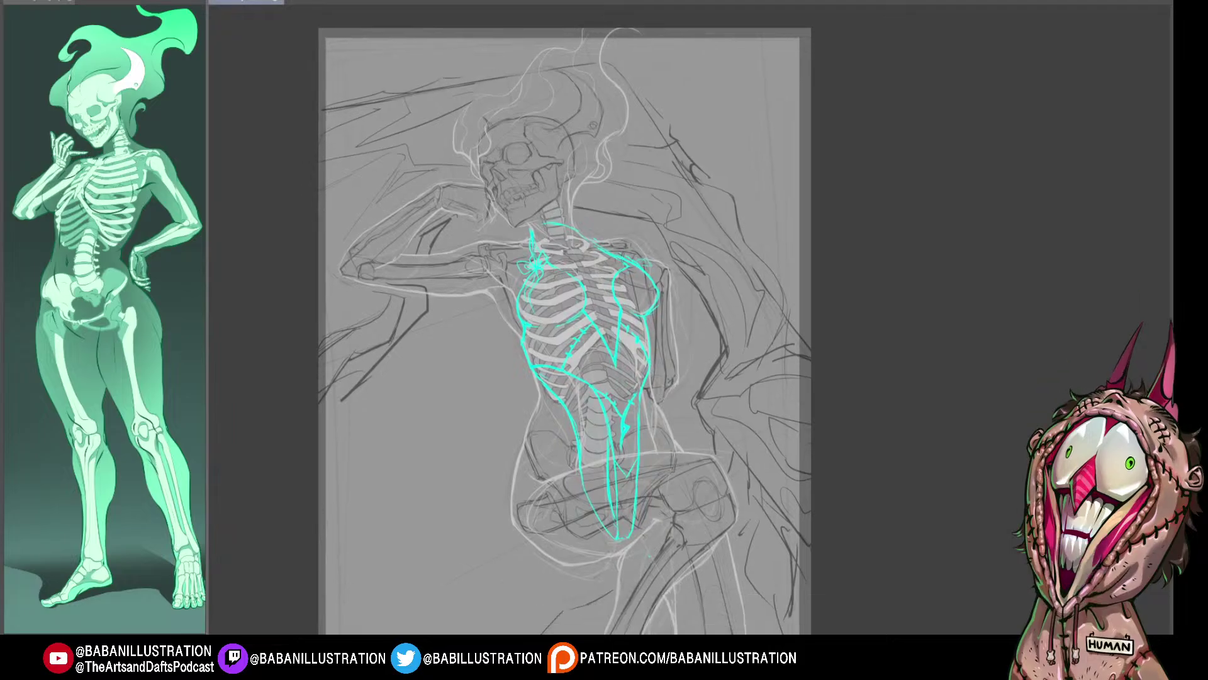
pyautogui.hotkey('ctrl', 'z')
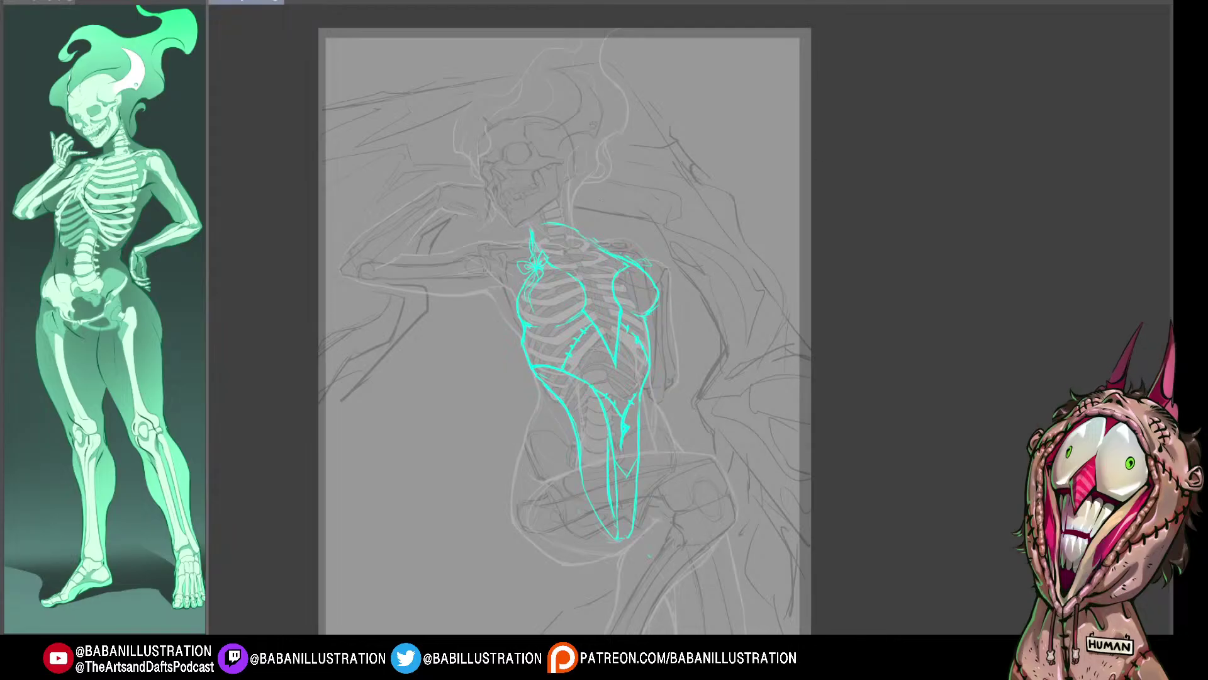
pyautogui.scroll(-1, 565, 330)
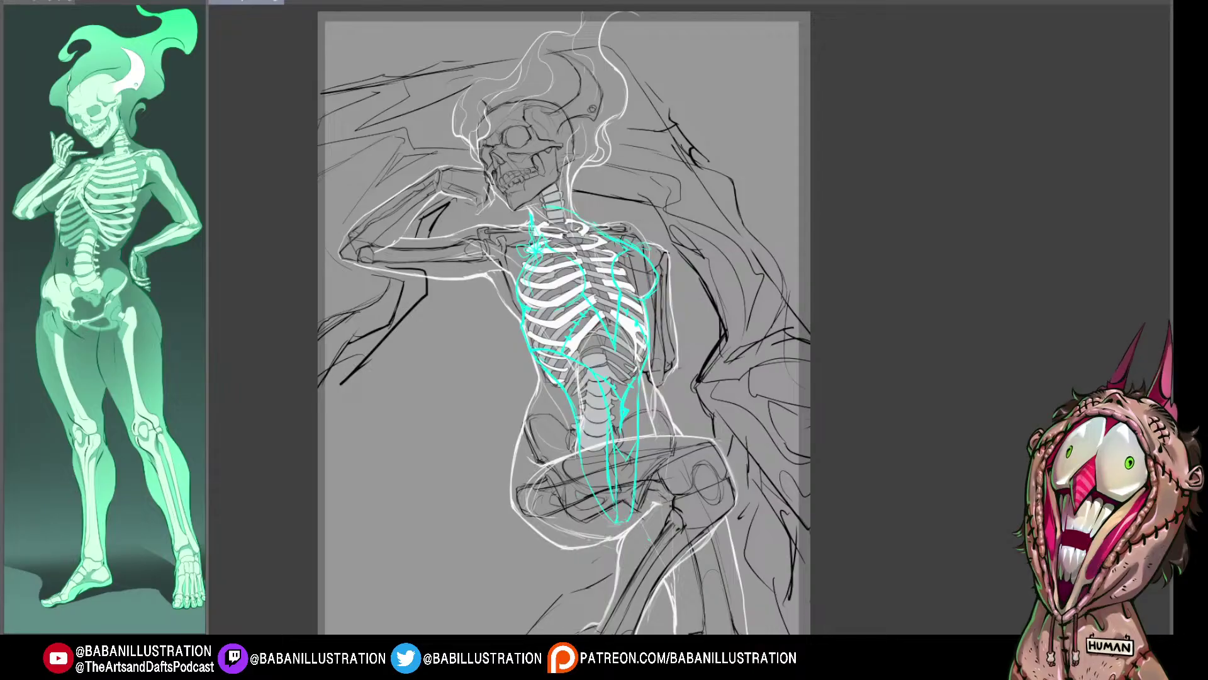
pyautogui.moveTo(567, 340); pyautogui.dragTo(557, 326)
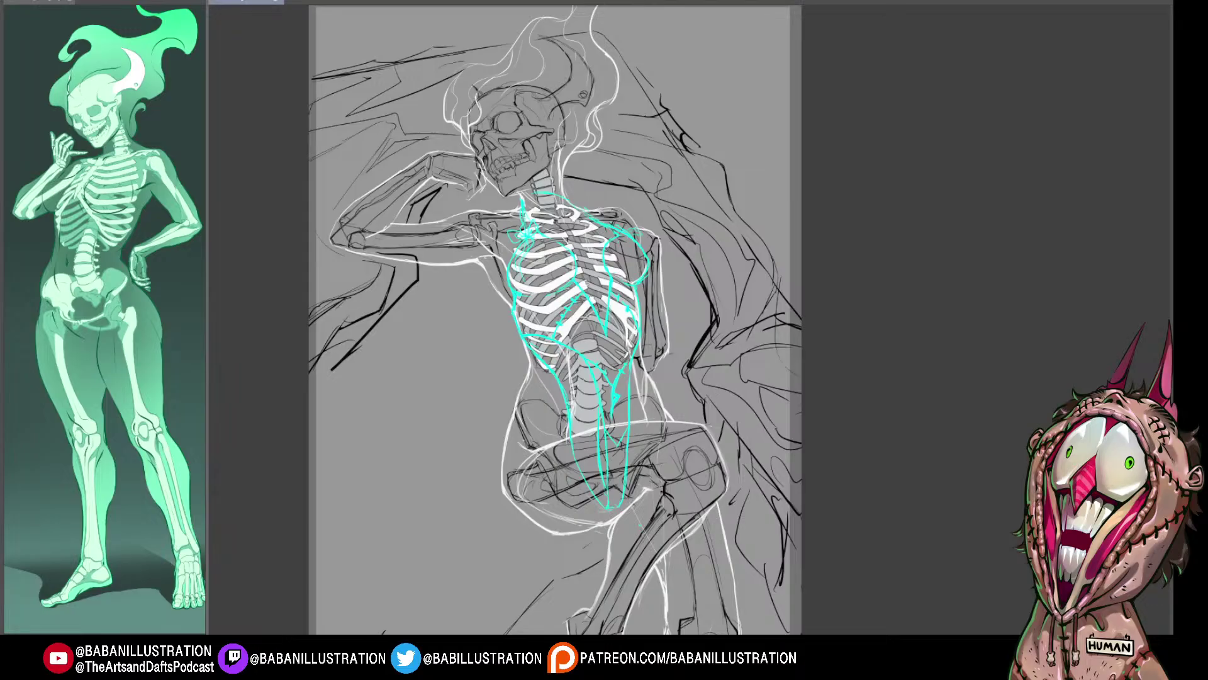
pyautogui.hotkey('ctrl', ',')
pyautogui.hotkey('ctrl', ',')
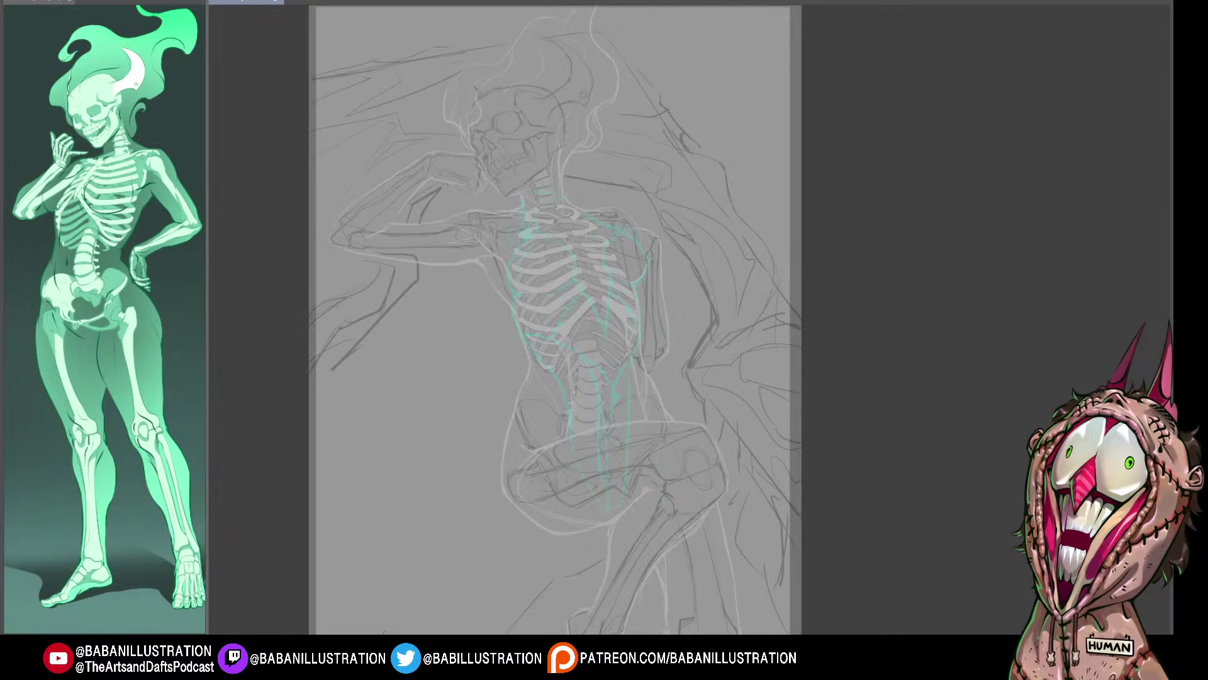
pyautogui.hotkey('ctrl', 'z')
pyautogui.hotkey('ctrl', 'y')
pyautogui.scroll(4, 641, 233)
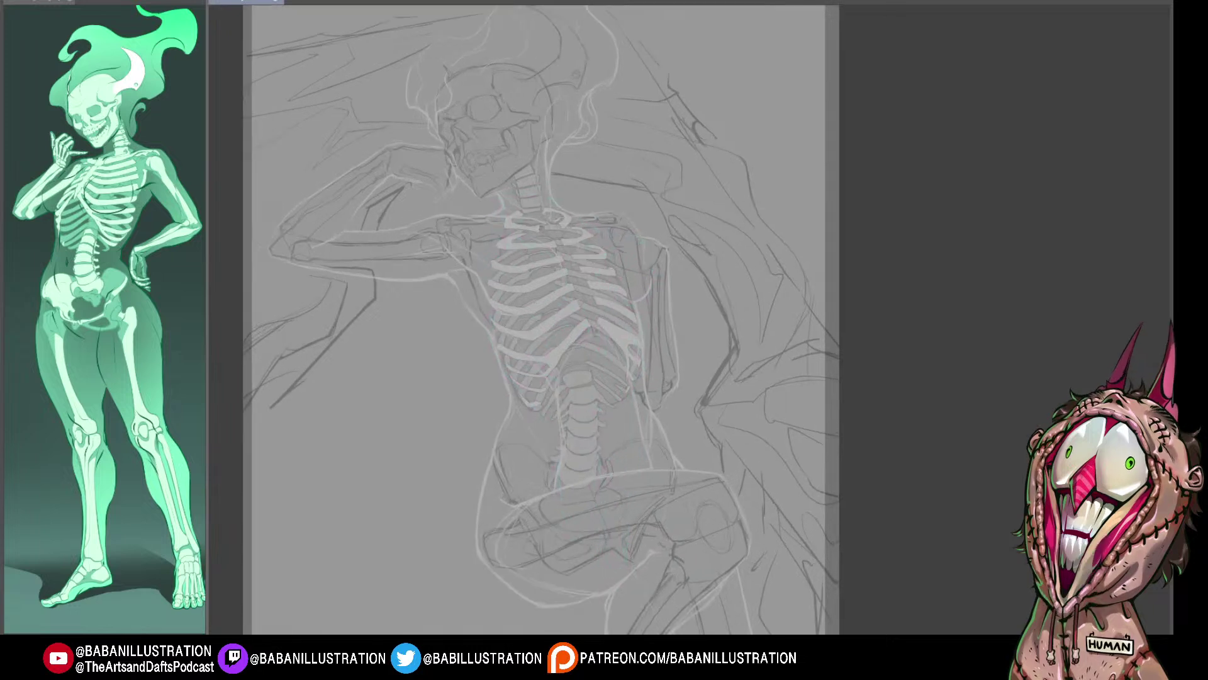
pyautogui.moveTo(641, 233); pyautogui.dragTo(777, 346)
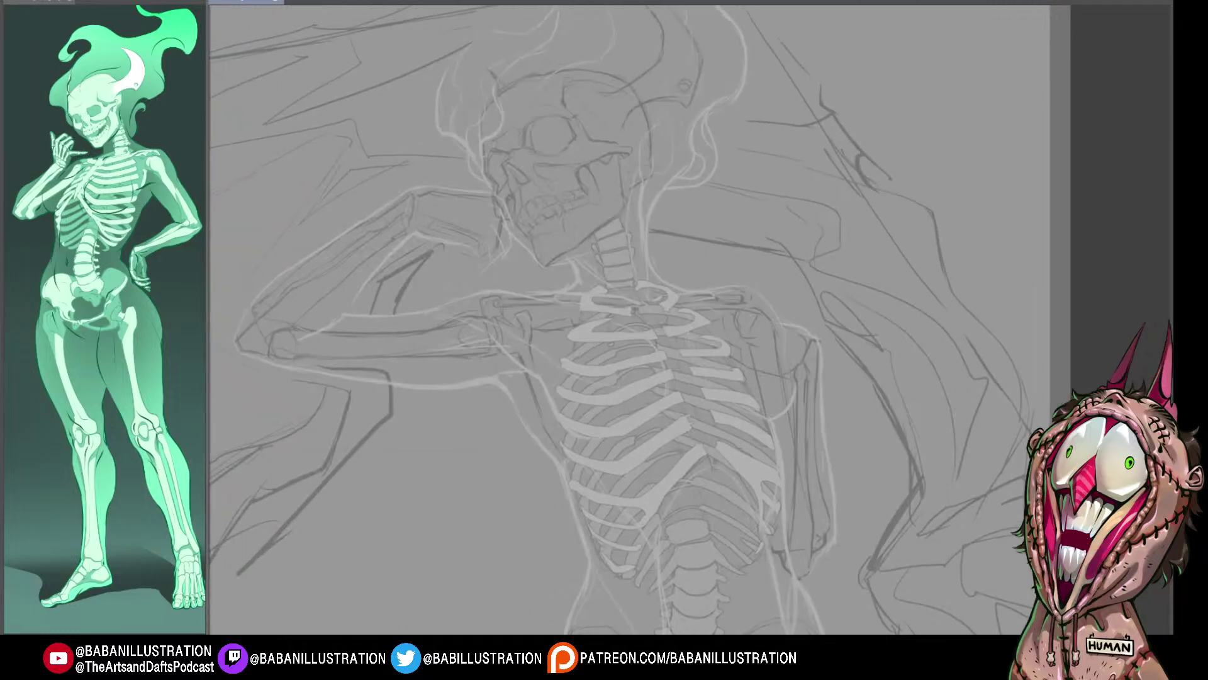
pyautogui.moveTo(629, 321); pyautogui.dragTo(620, 328)
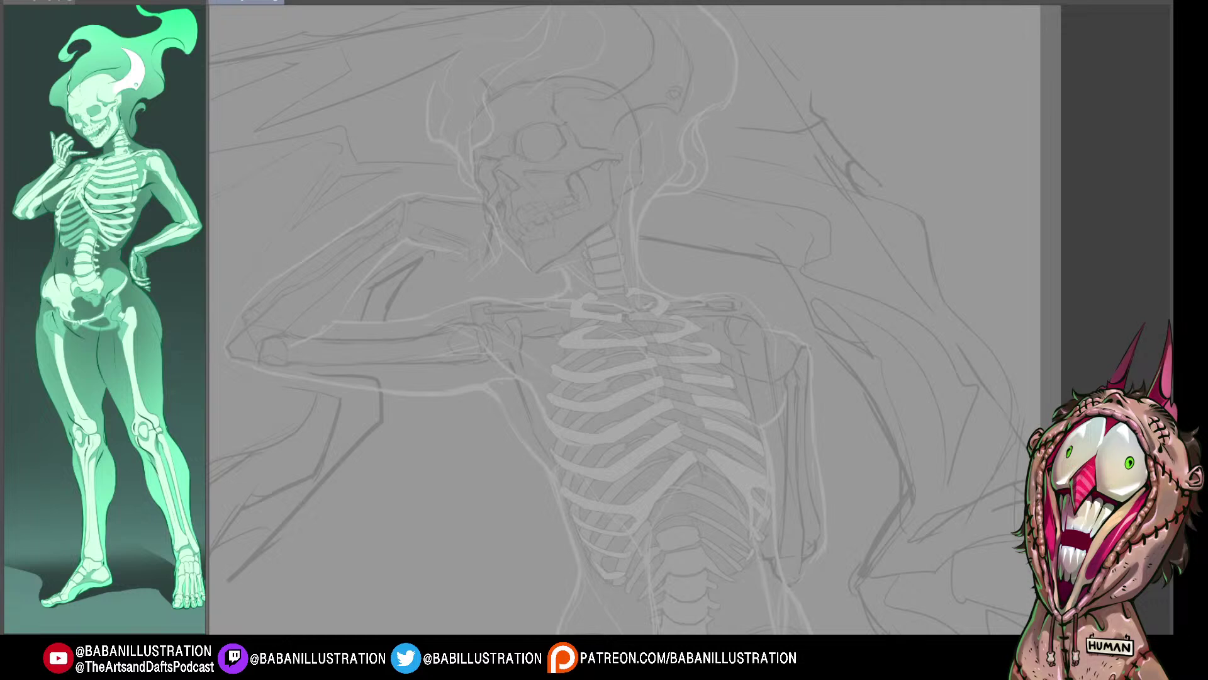
# Step: Try a short line along the outer edge of the skull's far eye socket
pyautogui.scroll(3, 574, 133)
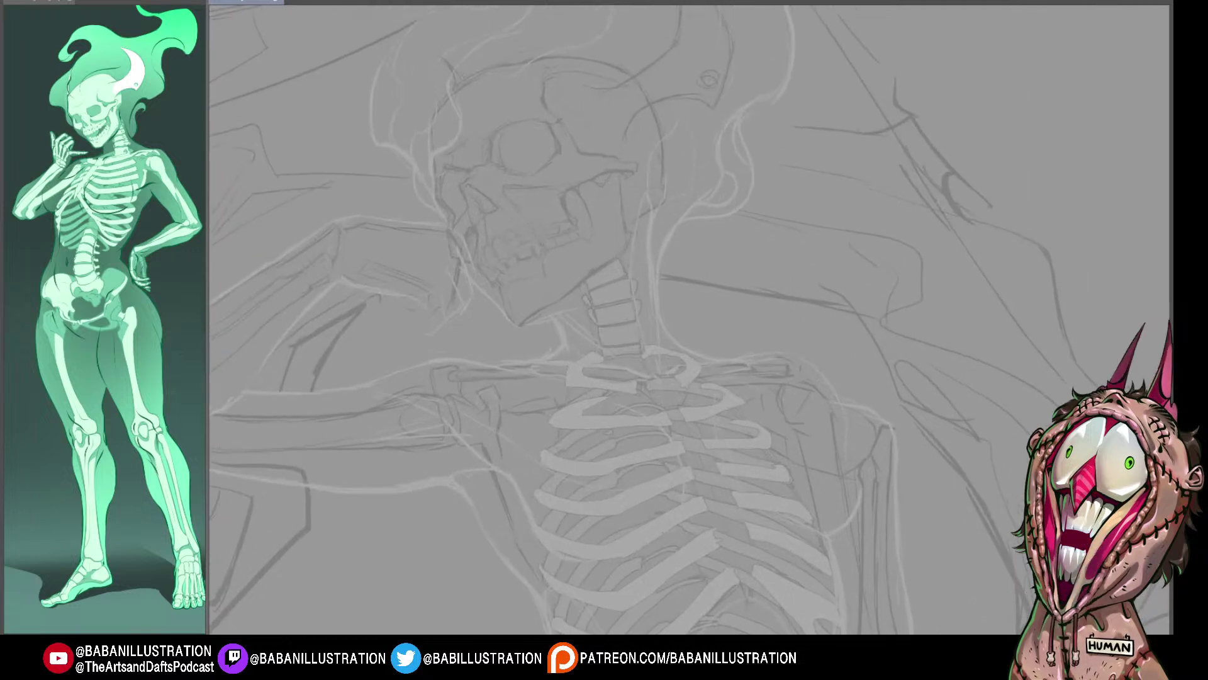
pyautogui.moveTo(631, 270); pyautogui.dragTo(665, 383)
pyautogui.scroll(3, 570, 350)
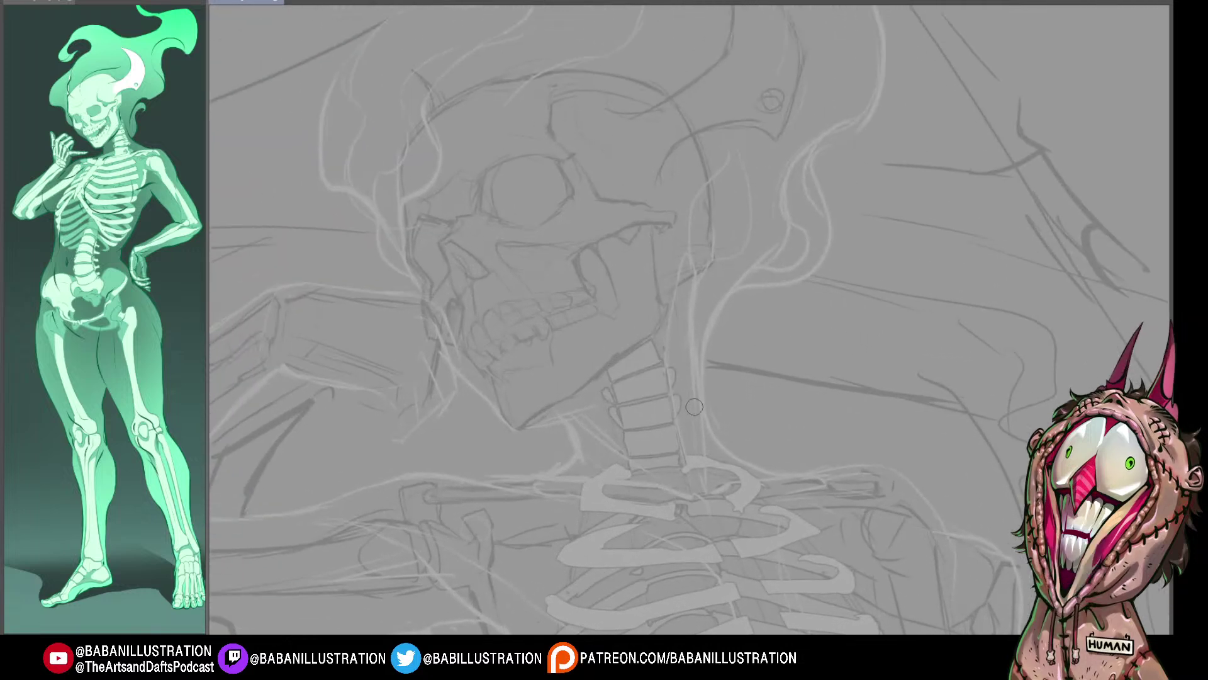
pyautogui.moveTo(767, 384); pyautogui.dragTo(770, 389)
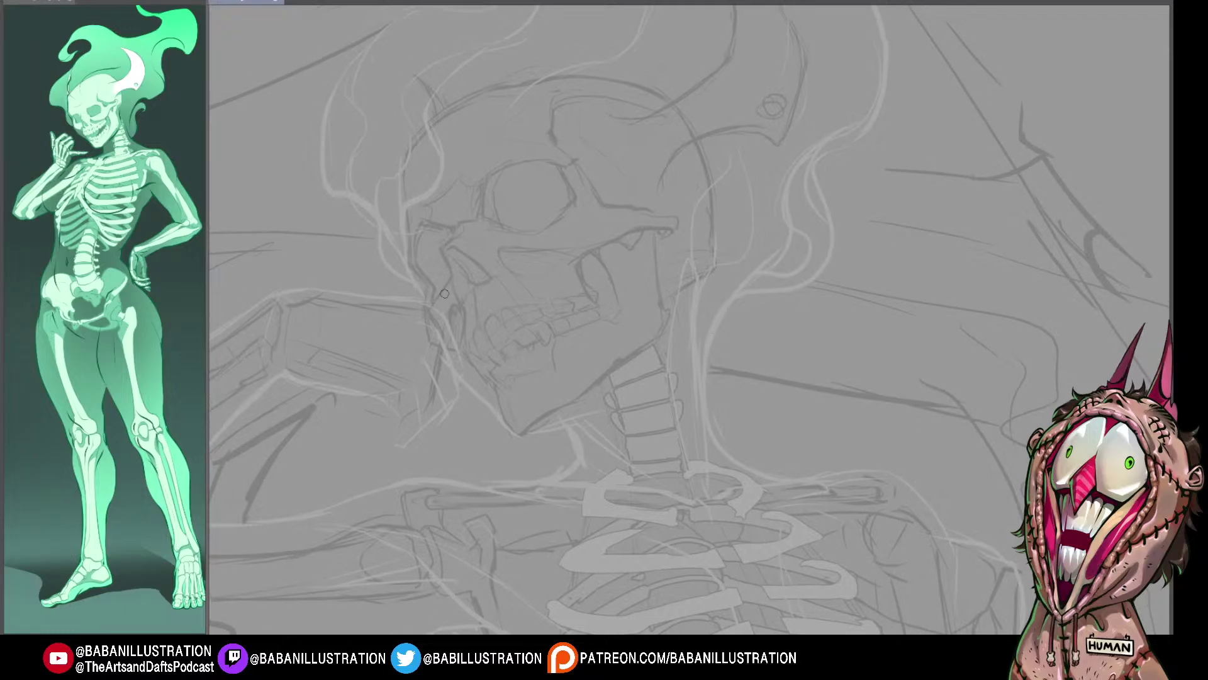
pyautogui.moveTo(427, 288); pyautogui.dragTo(431, 337)
pyautogui.hotkey('ctrl', 'z')
# Step: Ink the upper and outer edges of the skull's far eye socket over the faded sketch
pyautogui.scroll(1, 421, 61)
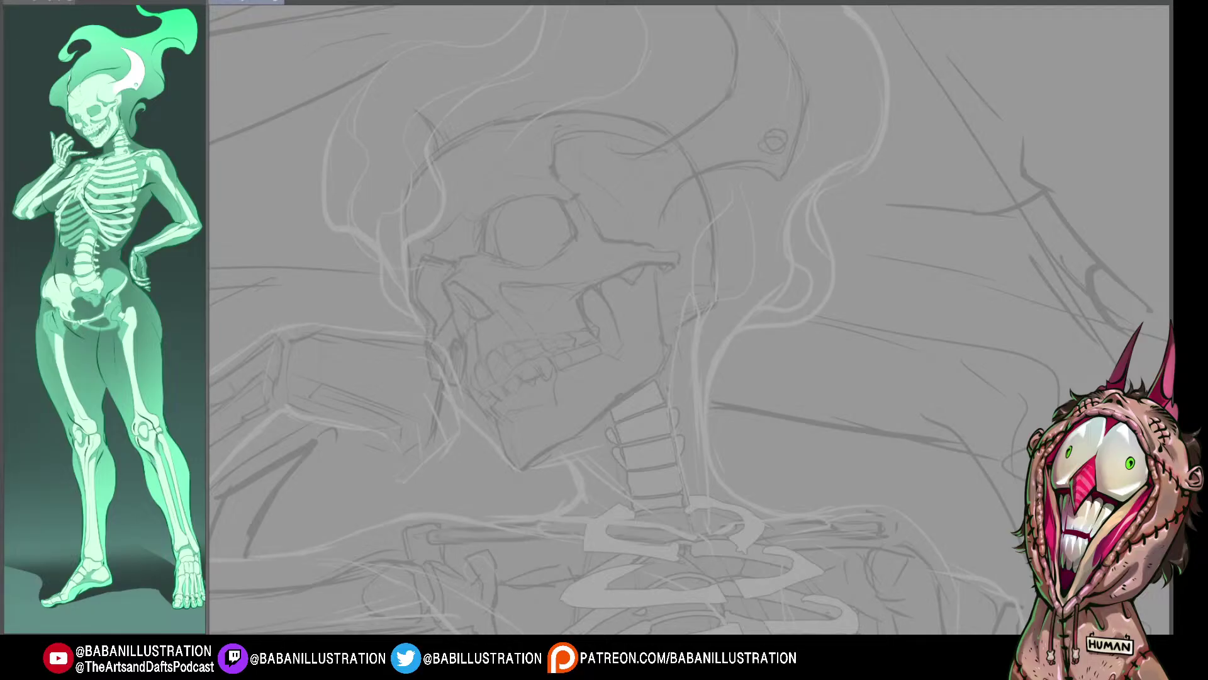
pyautogui.press('Tab')
pyautogui.moveTo(587, 264); pyautogui.dragTo(536, 323)
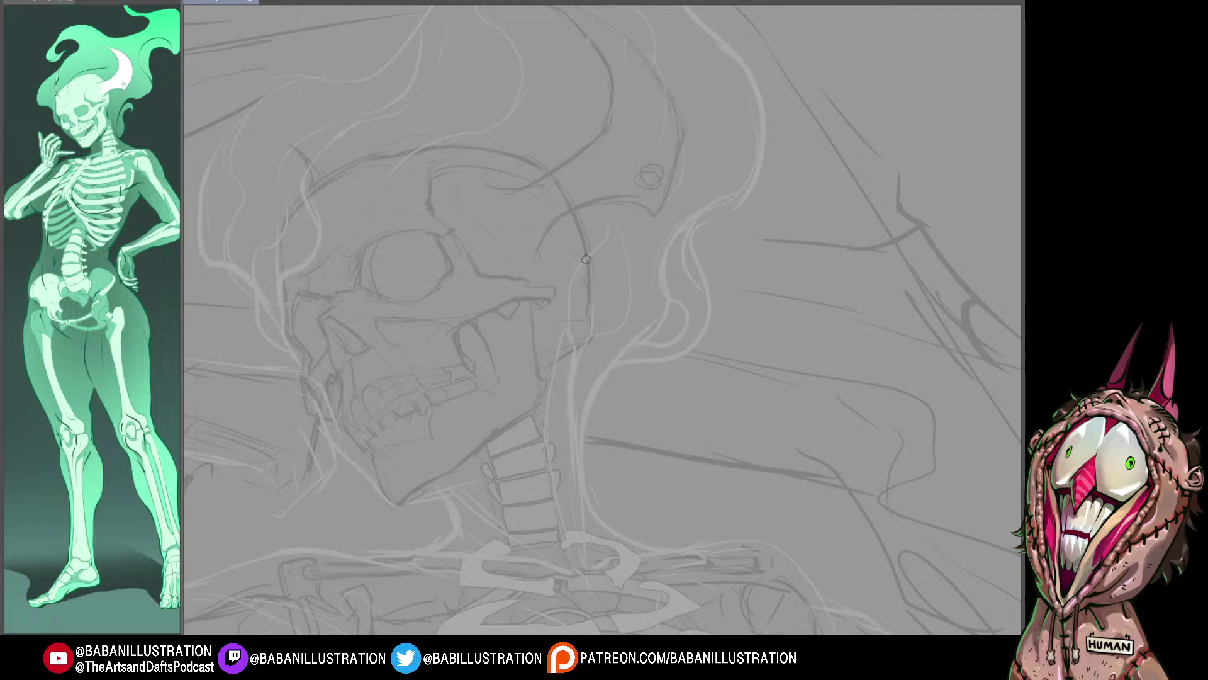
pyautogui.moveTo(359, 283); pyautogui.dragTo(364, 257)
pyautogui.press('p')
pyautogui.moveTo(292, 337)
pyautogui.mouseDown()
pyautogui.moveTo(300, 298)
pyautogui.moveTo(315, 296)
pyautogui.mouseUp()
pyautogui.hotkey('ctrl', 'z')
pyautogui.moveTo(301, 294)
pyautogui.mouseDown()
pyautogui.moveTo(327, 297)
pyautogui.moveTo(302, 294)
pyautogui.moveTo(323, 298)
pyautogui.moveTo(295, 307)
pyautogui.moveTo(328, 305)
pyautogui.mouseUp()
pyautogui.hotkey('ctrl', 'z')
pyautogui.hotkey('ctrl', 'z')
pyautogui.hotkey('ctrl', 'z')
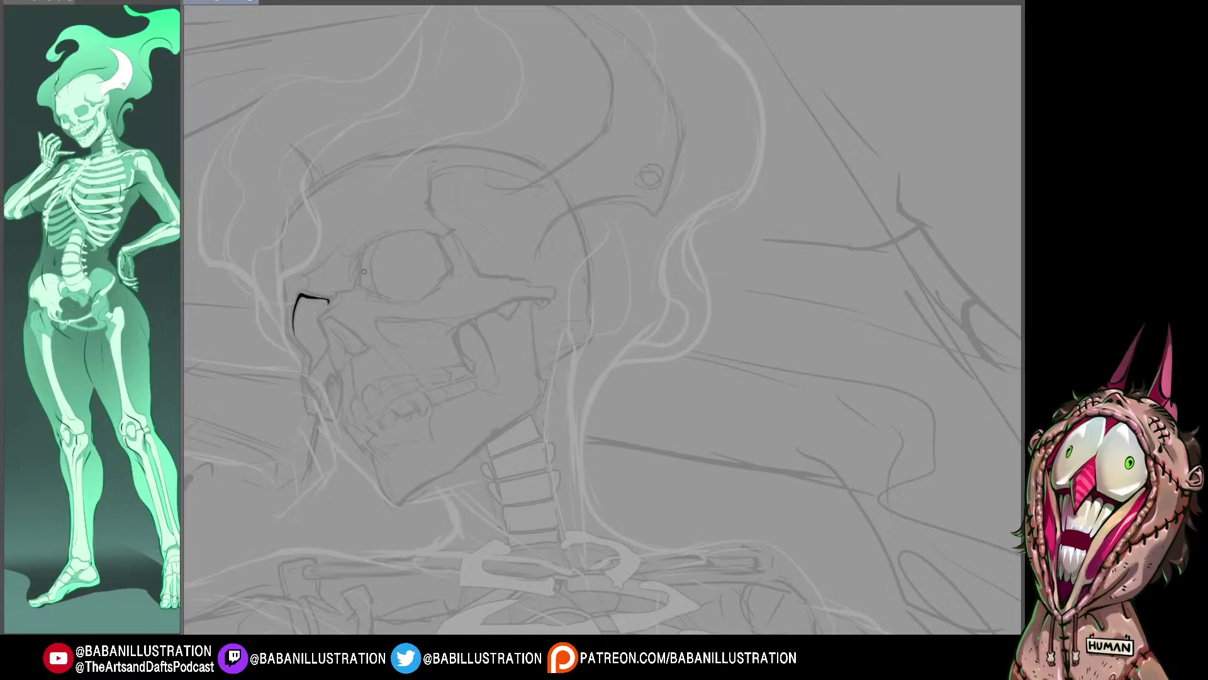
# Step: Ink the brow notch above the nose and the inner edge running down beside the far eye socket
pyautogui.moveTo(327, 299); pyautogui.dragTo(330, 307)
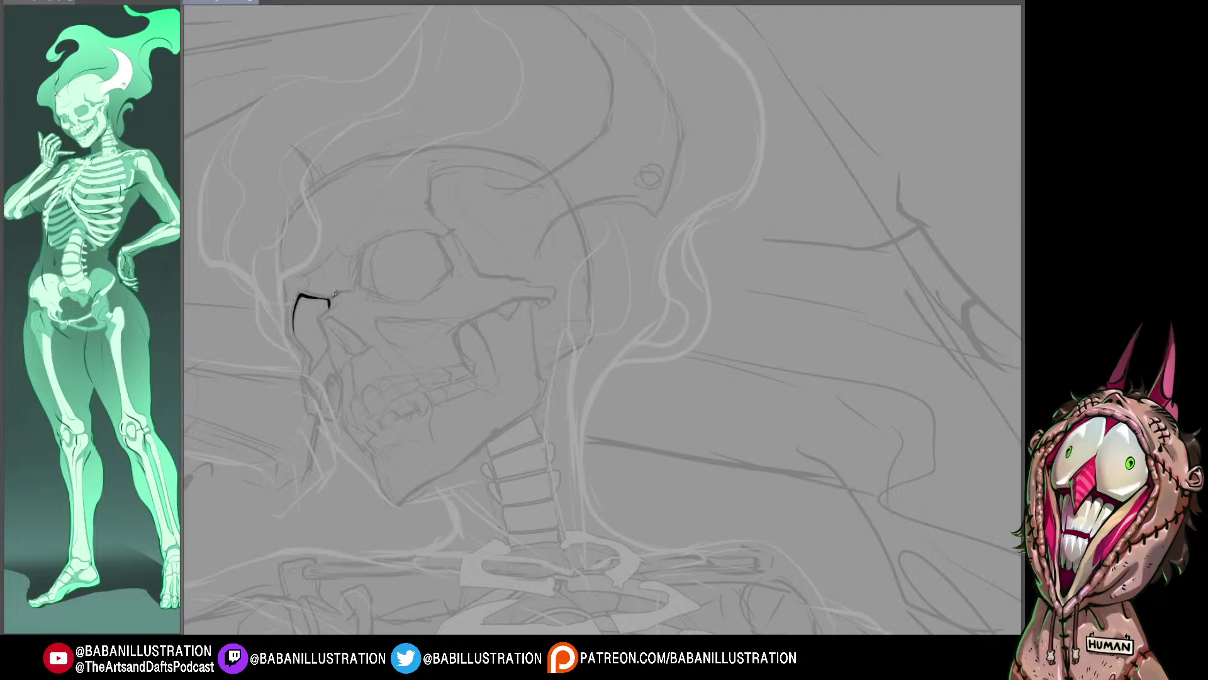
pyautogui.moveTo(336, 294); pyautogui.dragTo(353, 289)
pyautogui.moveTo(332, 306); pyautogui.dragTo(326, 329)
pyautogui.hotkey('ctrl', 'z')
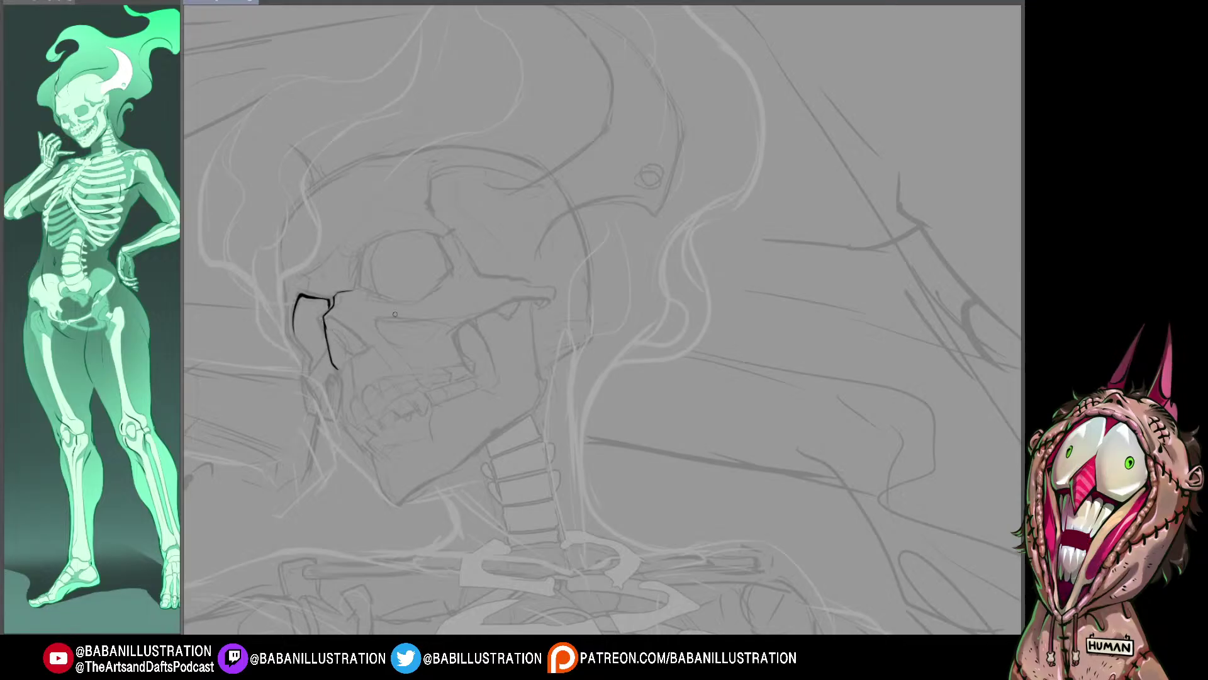
pyautogui.moveTo(325, 321); pyautogui.dragTo(335, 370)
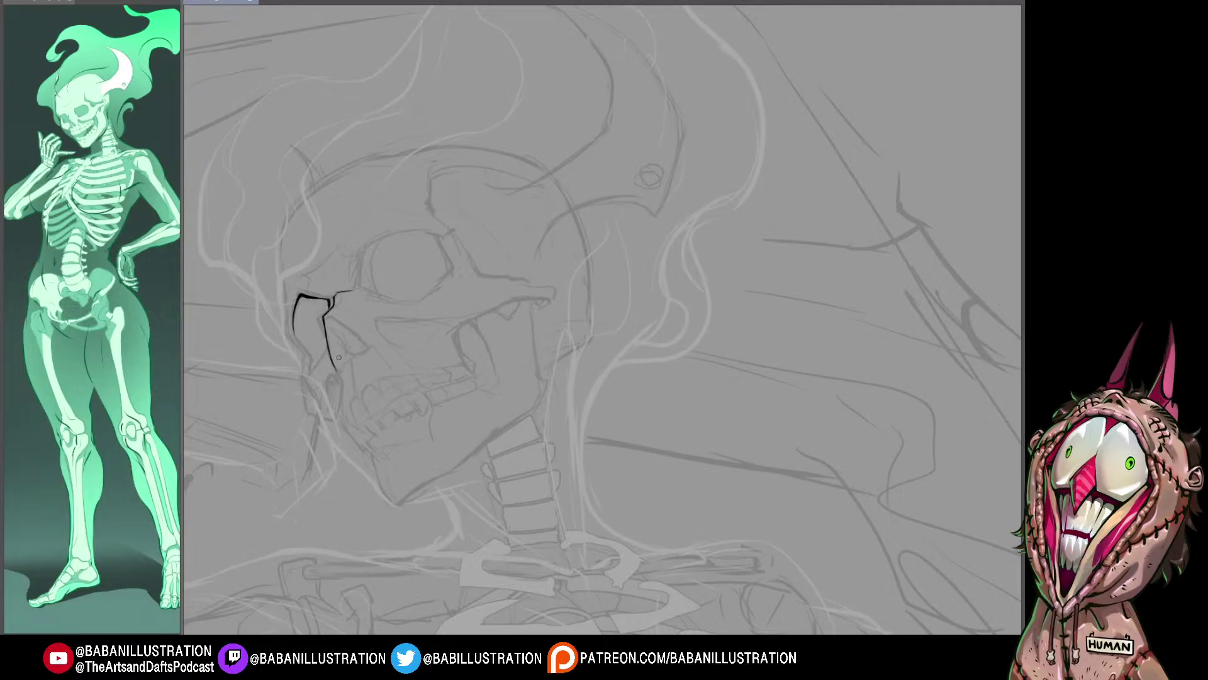
# Step: Try contour strokes along the front of the skull's forehead and up toward the crown
pyautogui.moveTo(287, 216); pyautogui.dragTo(284, 296)
pyautogui.moveTo(283, 225); pyautogui.dragTo(395, 149)
pyautogui.hotkey('ctrl', 'z')
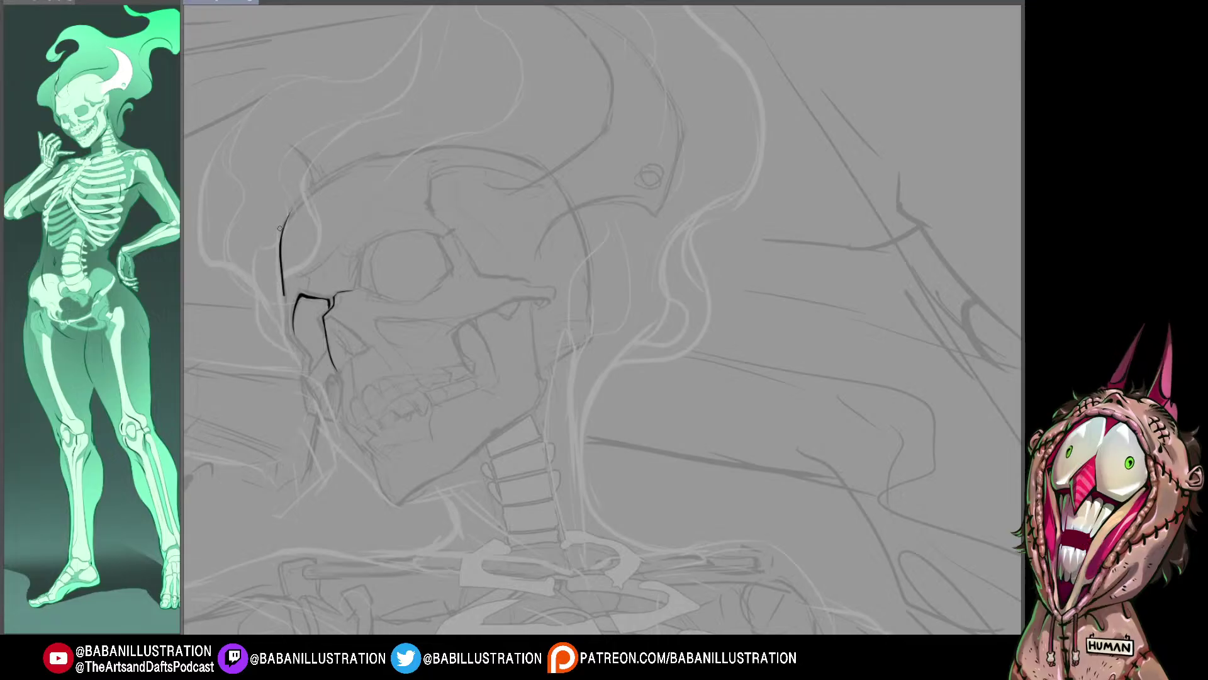
pyautogui.moveTo(283, 225); pyautogui.dragTo(409, 146)
pyautogui.hotkey('ctrl', 'z')
pyautogui.moveTo(283, 227)
pyautogui.mouseDown()
pyautogui.moveTo(372, 162)
pyautogui.moveTo(312, 189)
pyautogui.moveTo(281, 236)
pyautogui.mouseUp()
pyautogui.hotkey('ctrl', 'z')
pyautogui.hotkey('ctrl', 'z')
pyautogui.hotkey('ctrl', 'z')
# Step: Ink the forehead contour from the upper front of the cranium down around the outside of the far eye socket
pyautogui.moveTo(370, 154)
pyautogui.mouseDown()
pyautogui.moveTo(298, 208)
pyautogui.moveTo(284, 246)
pyautogui.moveTo(326, 177)
pyautogui.moveTo(286, 231)
pyautogui.mouseUp()
pyautogui.hotkey('ctrl', 'z')
pyautogui.hotkey('ctrl', 'z')
pyautogui.moveTo(365, 157)
pyautogui.mouseDown()
pyautogui.moveTo(315, 187)
pyautogui.moveTo(282, 240)
pyautogui.moveTo(286, 225)
pyautogui.moveTo(286, 291)
pyautogui.mouseUp()
pyautogui.hotkey('ctrl', 'z')
pyautogui.moveTo(289, 217)
pyautogui.mouseDown()
pyautogui.moveTo(285, 320)
pyautogui.moveTo(304, 355)
pyautogui.mouseUp()
pyautogui.hotkey('ctrl', 'z')
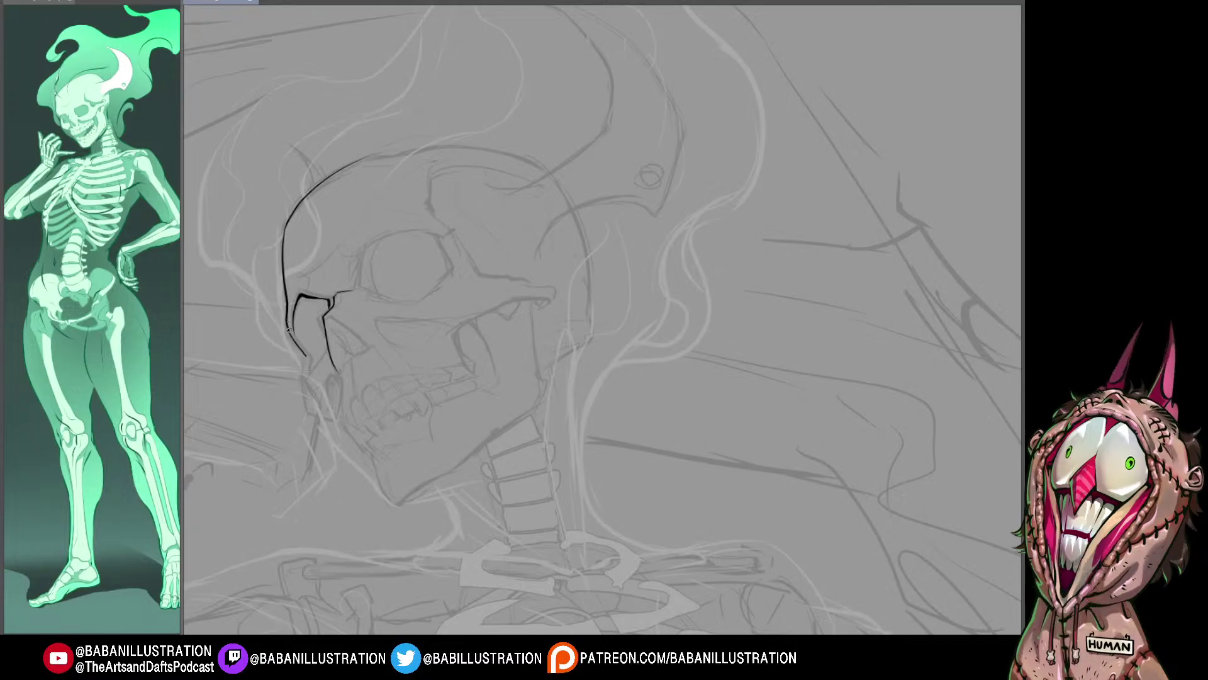
pyautogui.hotkey('ctrl', 'z')
pyautogui.hotkey('ctrl', 'y')
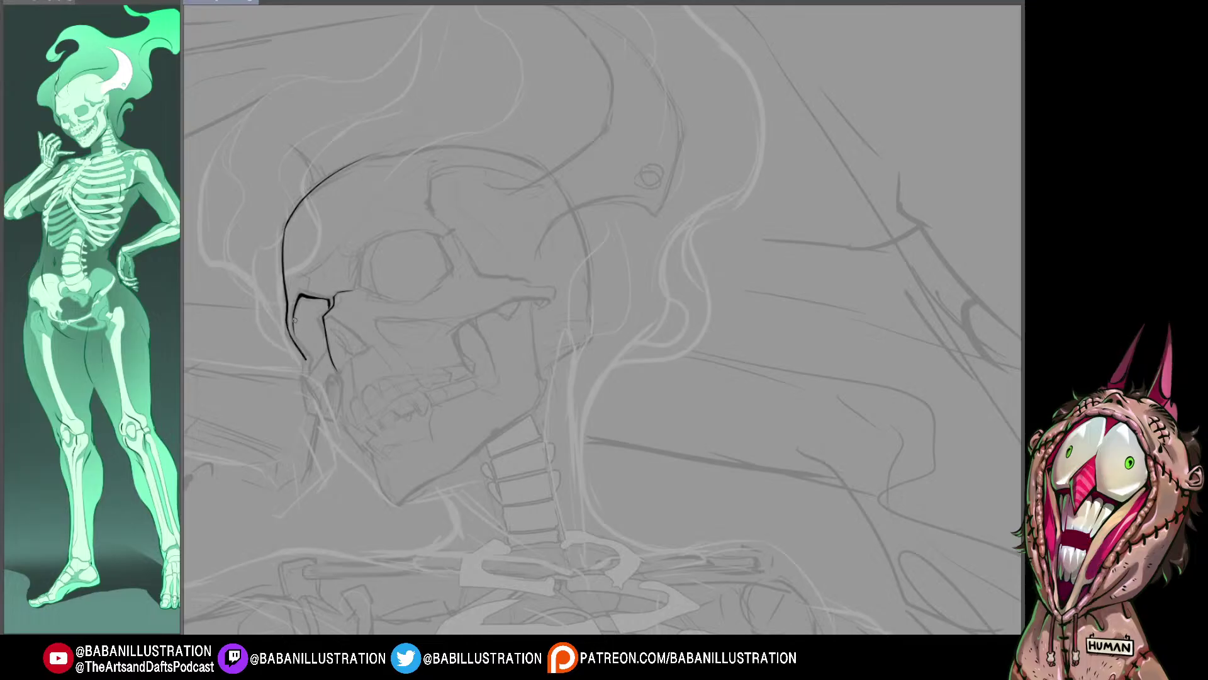
# Step: Close the lower end of the far eye socket and ink the far cheekbone's angular outline beneath it
pyautogui.moveTo(294, 321)
pyautogui.mouseDown()
pyautogui.moveTo(310, 363)
pyautogui.moveTo(322, 360)
pyautogui.moveTo(301, 381)
pyautogui.moveTo(309, 371)
pyautogui.mouseUp()
pyautogui.hotkey('ctrl', 'z')
pyautogui.hotkey('ctrl', 'z')
pyautogui.hotkey('ctrl', 'z')
pyautogui.hotkey('ctrl', 'z')
pyautogui.hotkey('ctrl', 'z')
pyautogui.hotkey('ctrl', 'z')
pyautogui.hotkey('ctrl', 'z')
pyautogui.moveTo(327, 348)
pyautogui.mouseDown()
pyautogui.moveTo(304, 380)
pyautogui.moveTo(309, 412)
pyautogui.moveTo(326, 413)
pyautogui.moveTo(305, 409)
pyautogui.moveTo(318, 411)
pyautogui.mouseUp()
pyautogui.hotkey('ctrl', 'z')
pyautogui.hotkey('ctrl', 'z')
pyautogui.hotkey('ctrl', 'z')
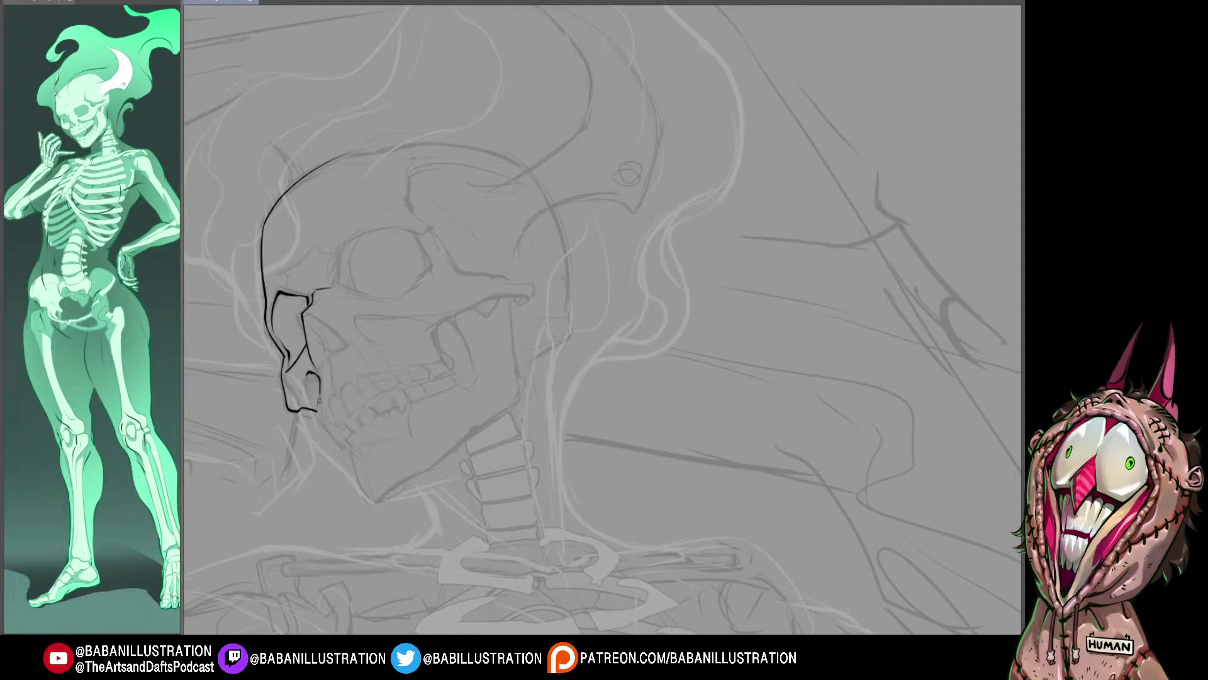
# Step: Add a short line below the far cheekbone toward the teeth and thicken the far eye socket's upper edge
pyautogui.moveTo(318, 394); pyautogui.dragTo(322, 421)
pyautogui.moveTo(278, 292)
pyautogui.mouseDown()
pyautogui.moveTo(328, 291)
pyautogui.moveTo(304, 295)
pyautogui.mouseUp()
pyautogui.hotkey('ctrl', 'z')
pyautogui.moveTo(307, 295); pyautogui.dragTo(280, 294)
pyautogui.moveTo(451, 279); pyautogui.dragTo(464, 283)
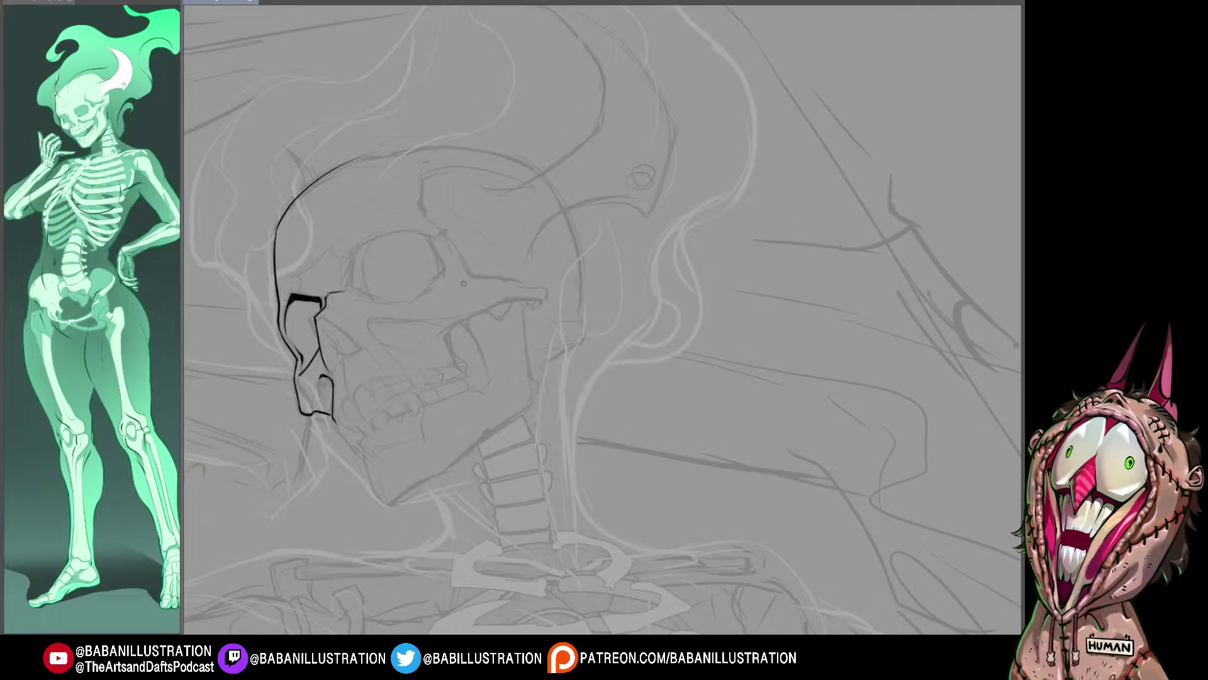
# Step: Ink the top of the cranium as one smooth arc from the forehead to the base of the horn
pyautogui.moveTo(334, 169); pyautogui.dragTo(484, 142)
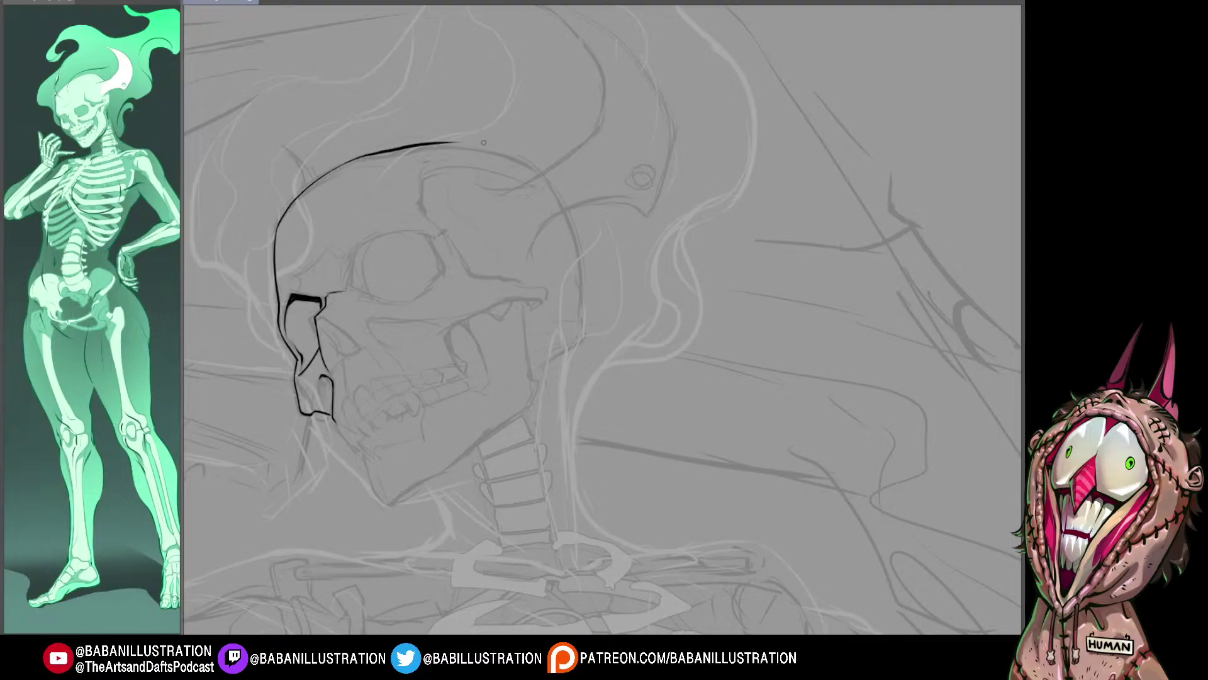
pyautogui.hotkey('ctrl', 'z')
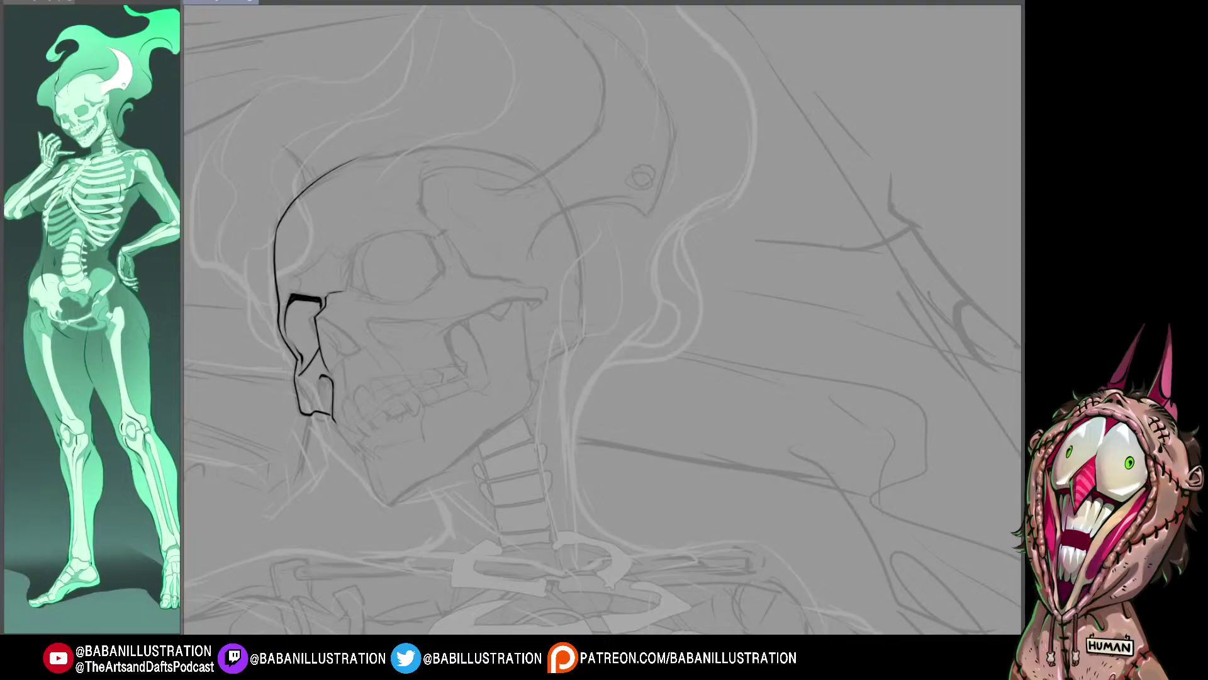
pyautogui.moveTo(360, 157); pyautogui.dragTo(466, 146)
pyautogui.hotkey('ctrl', 'z')
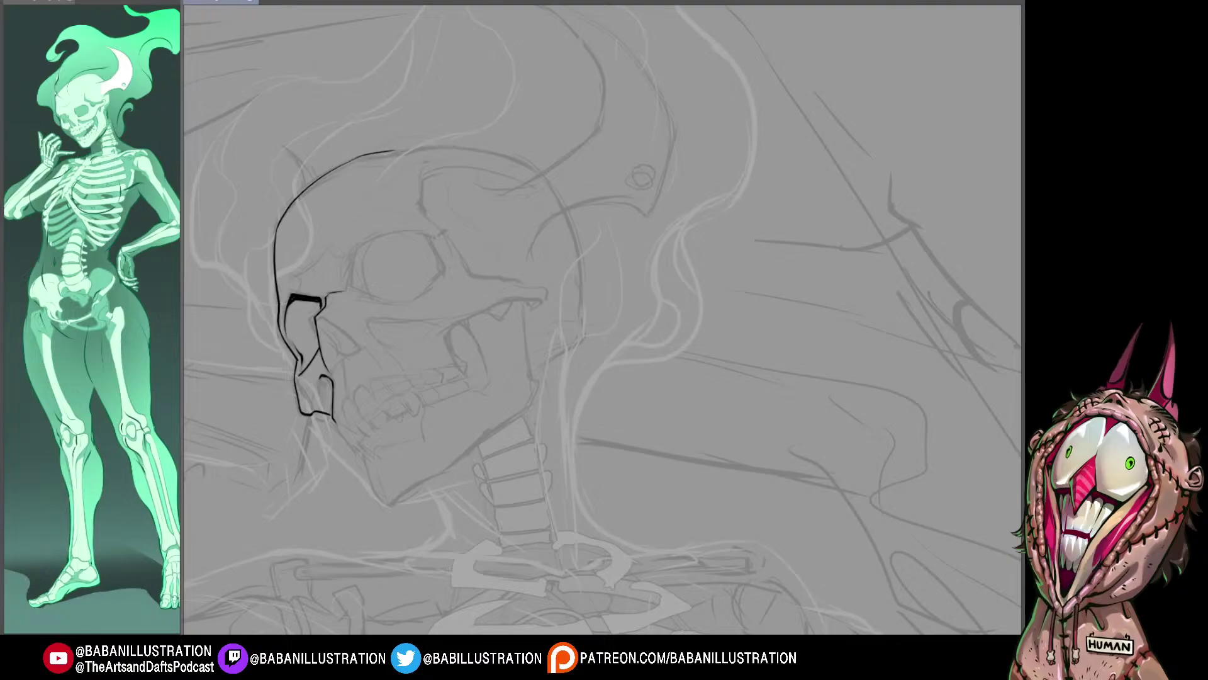
pyautogui.moveTo(392, 150); pyautogui.dragTo(486, 147)
pyautogui.hotkey('ctrl', 'z')
pyautogui.moveTo(391, 150); pyautogui.dragTo(491, 149)
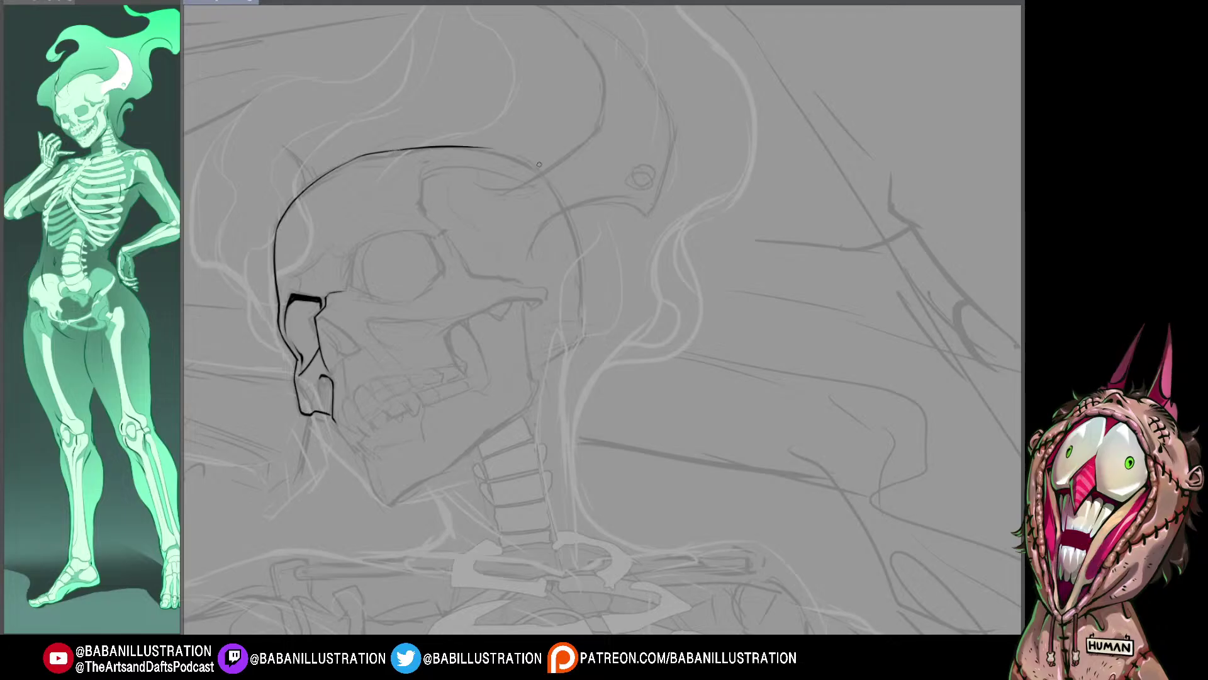
pyautogui.hotkey('ctrl', 'z')
pyautogui.moveTo(393, 151); pyautogui.dragTo(491, 146)
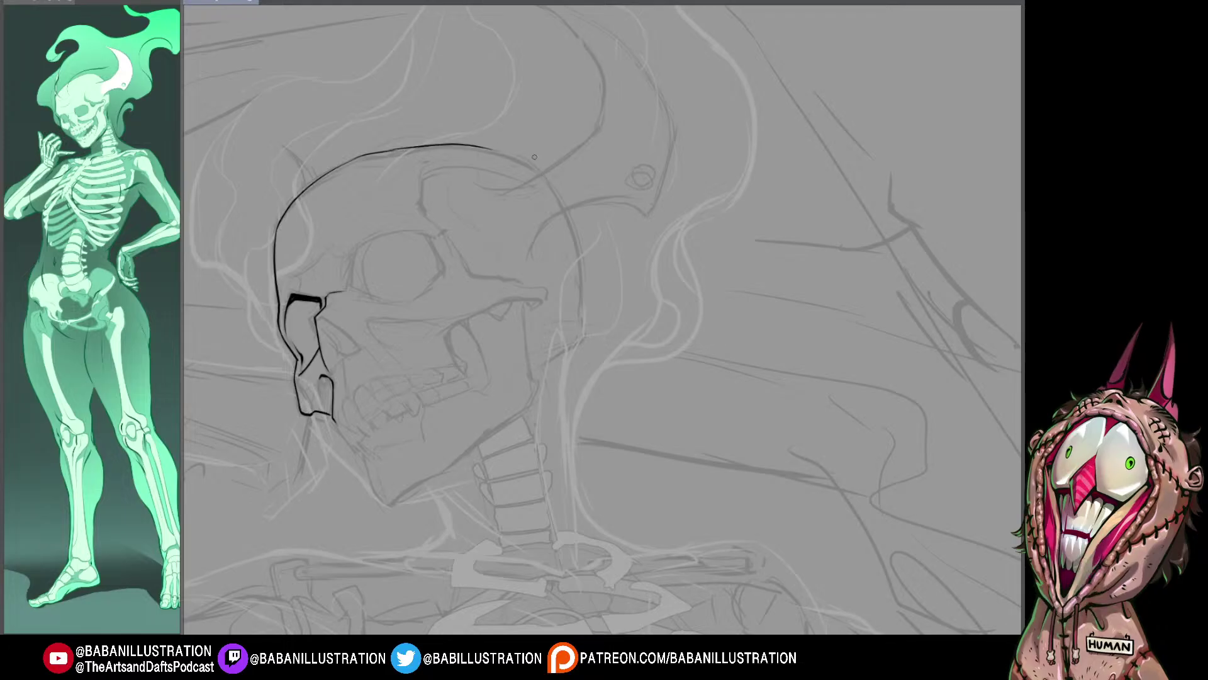
pyautogui.hotkey('ctrl', 'z')
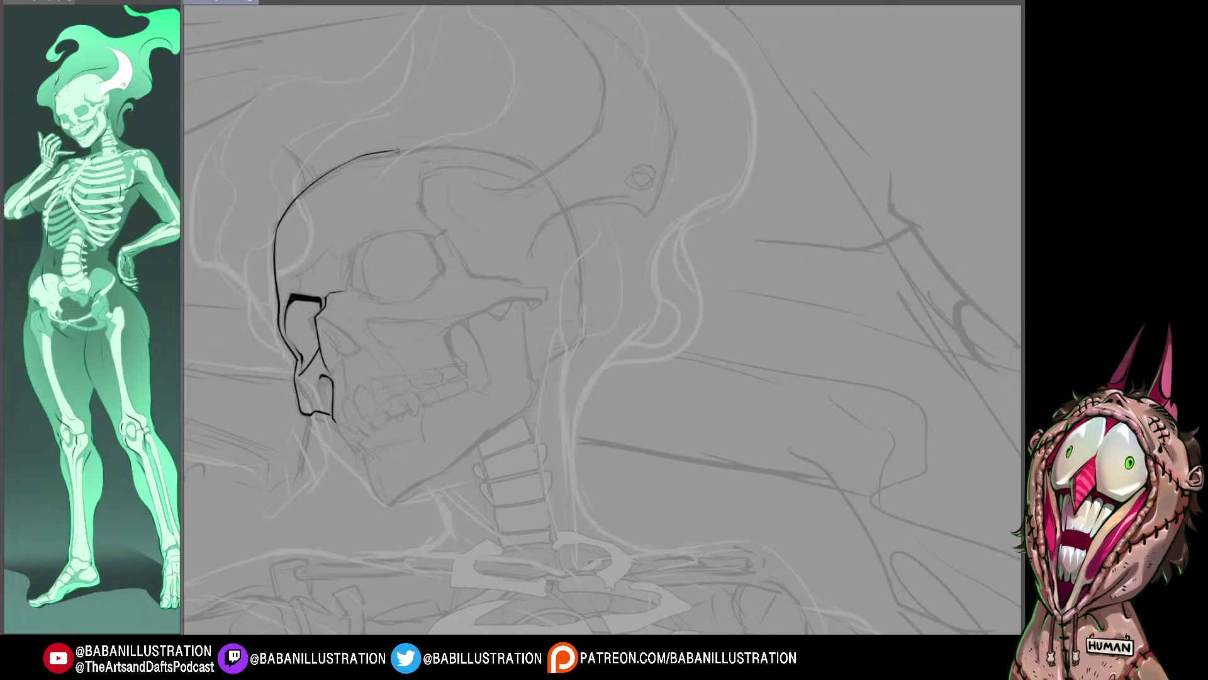
pyautogui.moveTo(393, 151); pyautogui.dragTo(509, 147)
pyautogui.hotkey('ctrl', 'z')
pyautogui.moveTo(393, 151)
pyautogui.mouseDown()
pyautogui.moveTo(430, 144)
pyautogui.moveTo(555, 168)
pyautogui.moveTo(500, 150)
pyautogui.moveTo(535, 168)
pyautogui.mouseUp()
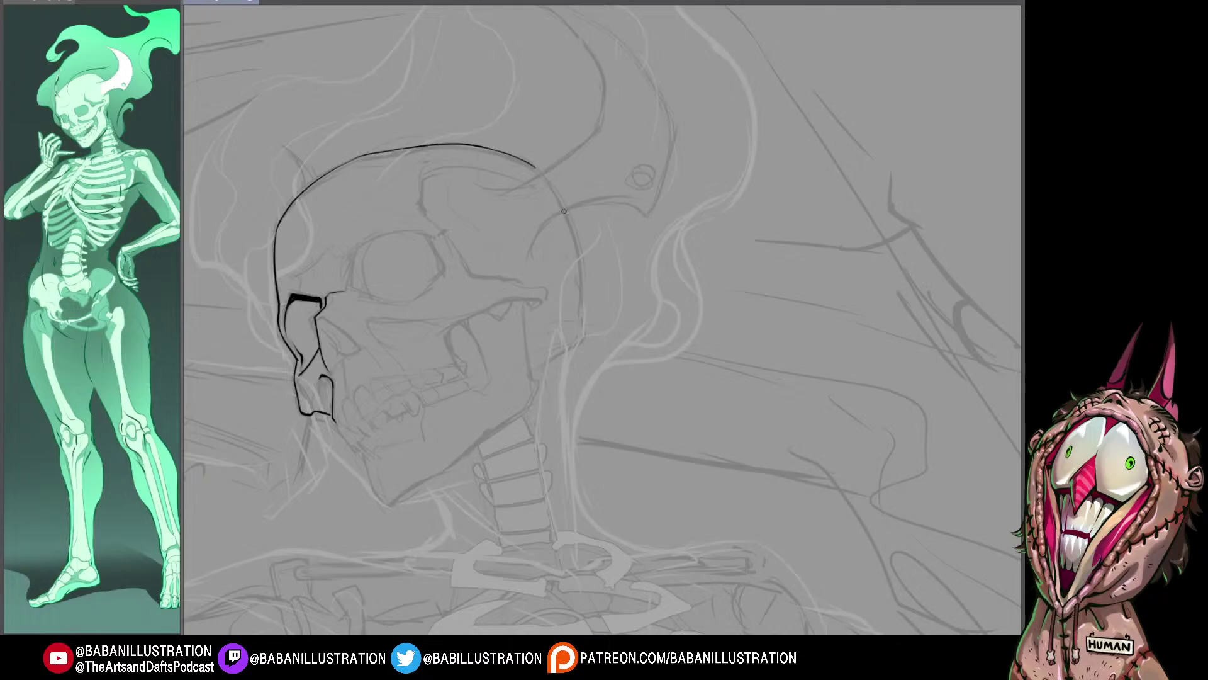
pyautogui.hotkey('ctrl', 'z')
# Step: Ink the back of the skull from below the horn down to its base behind the jaw
pyautogui.moveTo(564, 209); pyautogui.dragTo(579, 269)
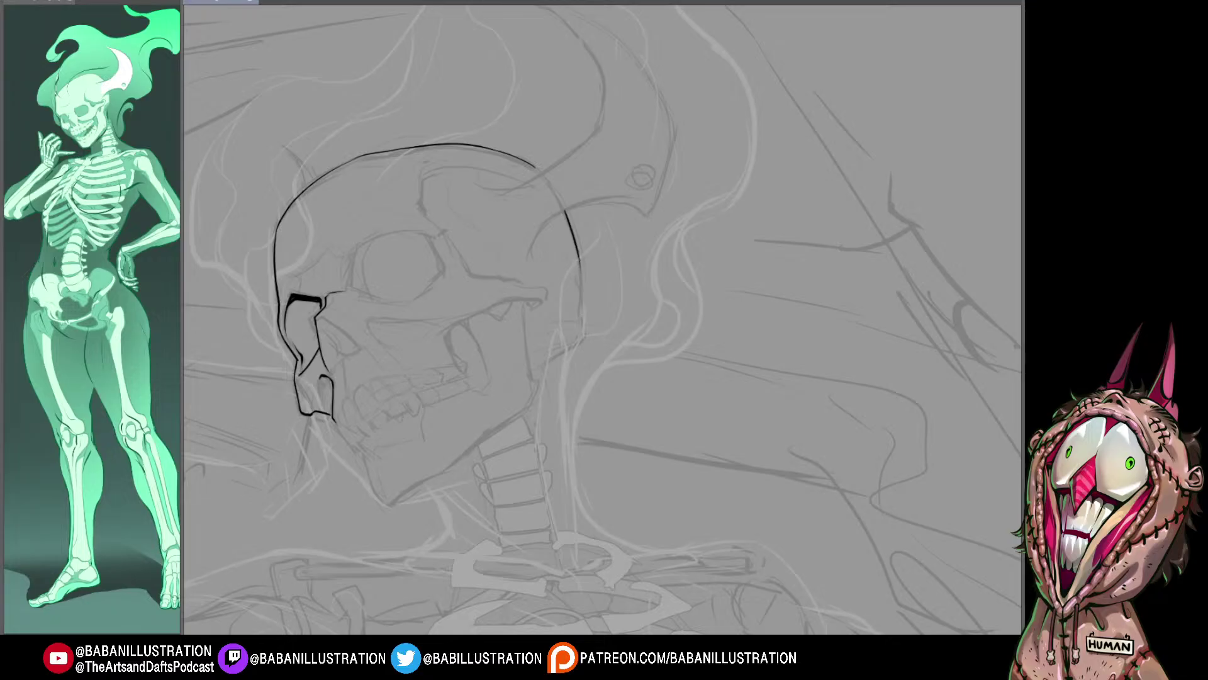
pyautogui.moveTo(579, 261); pyautogui.dragTo(581, 303)
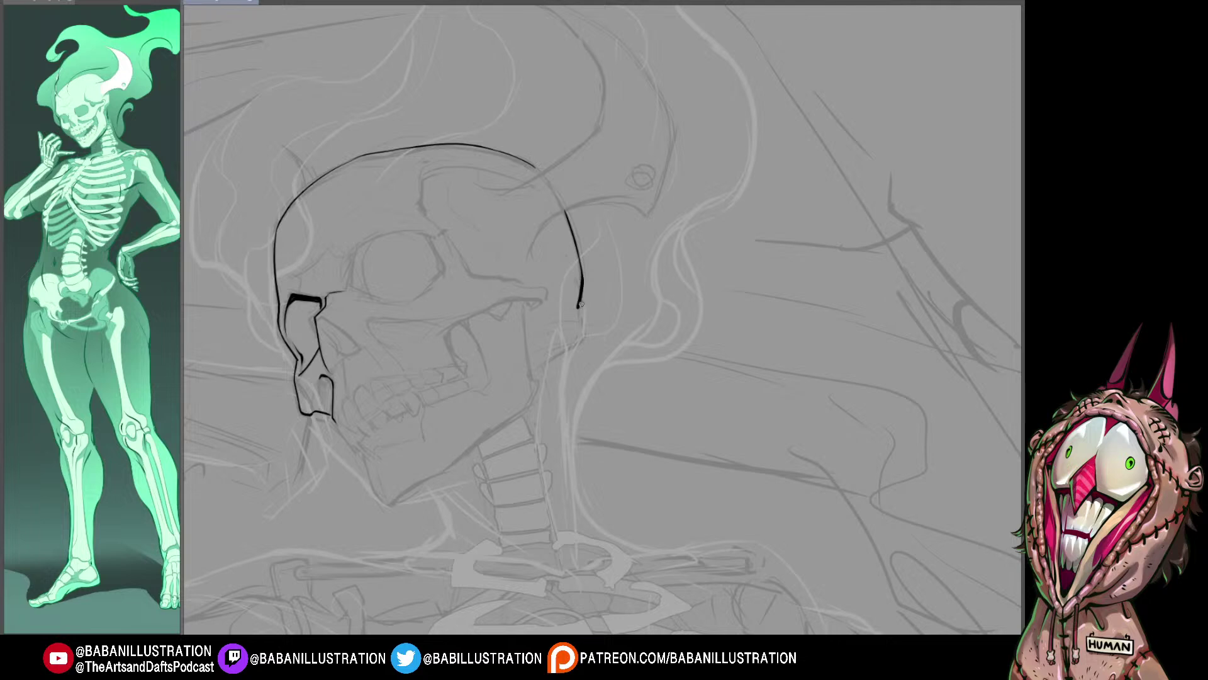
pyautogui.hotkey('ctrl', 'z')
pyautogui.moveTo(582, 286); pyautogui.dragTo(579, 336)
pyautogui.moveTo(580, 332); pyautogui.dragTo(529, 371)
pyautogui.hotkey('ctrl', 'z')
pyautogui.hotkey('ctrl', 'z')
pyautogui.hotkey('ctrl', 'z')
pyautogui.moveTo(566, 272); pyautogui.dragTo(571, 272)
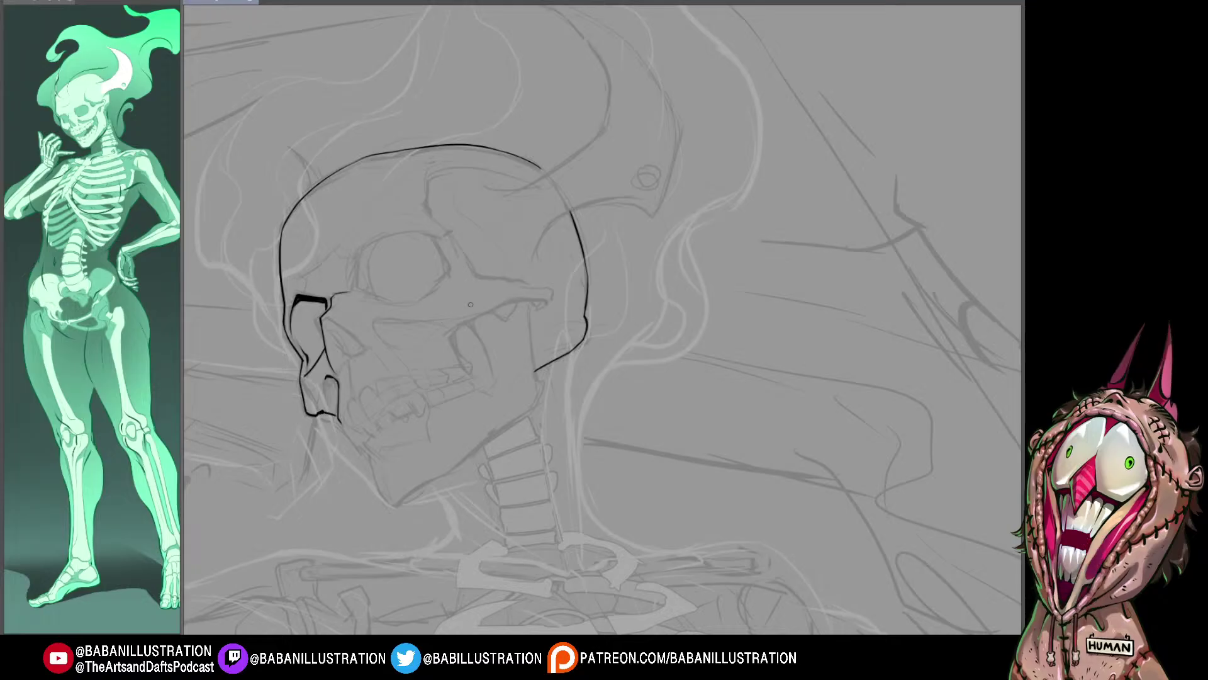
# Step: Ink the small hooked corner where the near cheekbone's lower edge begins above the jaw
pyautogui.moveTo(463, 325)
pyautogui.mouseDown()
pyautogui.moveTo(446, 341)
pyautogui.moveTo(479, 317)
pyautogui.mouseUp()
pyautogui.hotkey('ctrl', 'z')
pyautogui.hotkey('ctrl', 'z')
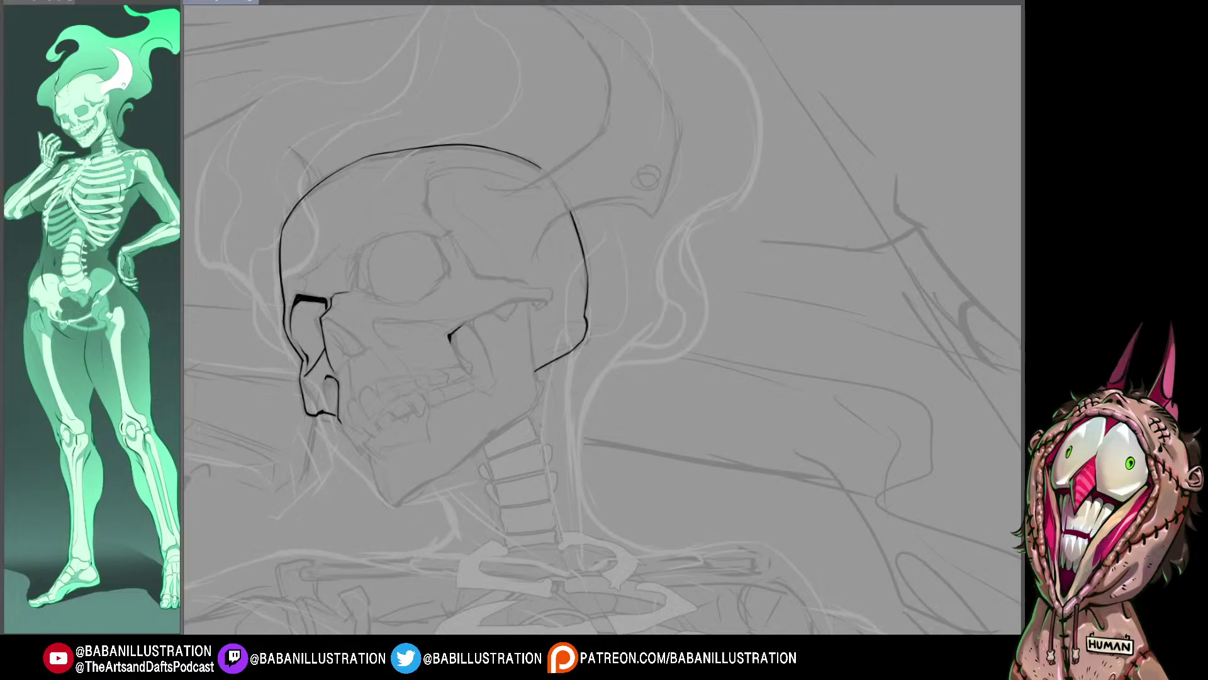
pyautogui.moveTo(454, 328); pyautogui.dragTo(449, 346)
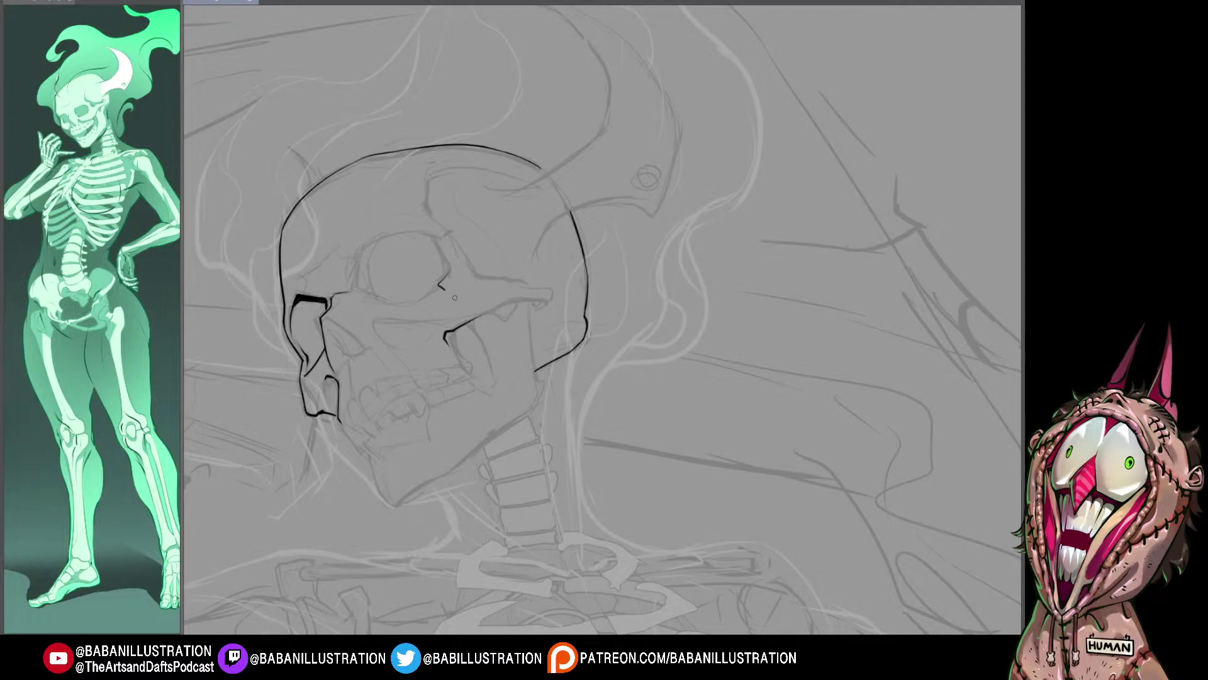
pyautogui.moveTo(439, 284); pyautogui.dragTo(476, 310)
pyautogui.hotkey('ctrl', 'z')
pyautogui.hotkey('ctrl', 'z')
# Step: Extend the near cheekbone's lower edge in a curved line back toward the jaw joint
pyautogui.moveTo(455, 331); pyautogui.dragTo(486, 313)
pyautogui.hotkey('ctrl', 'z')
pyautogui.moveTo(483, 314)
pyautogui.mouseDown()
pyautogui.moveTo(523, 298)
pyautogui.moveTo(545, 305)
pyautogui.mouseUp()
pyautogui.hotkey('ctrl', 'z')
pyautogui.moveTo(572, 238); pyautogui.dragTo(578, 239)
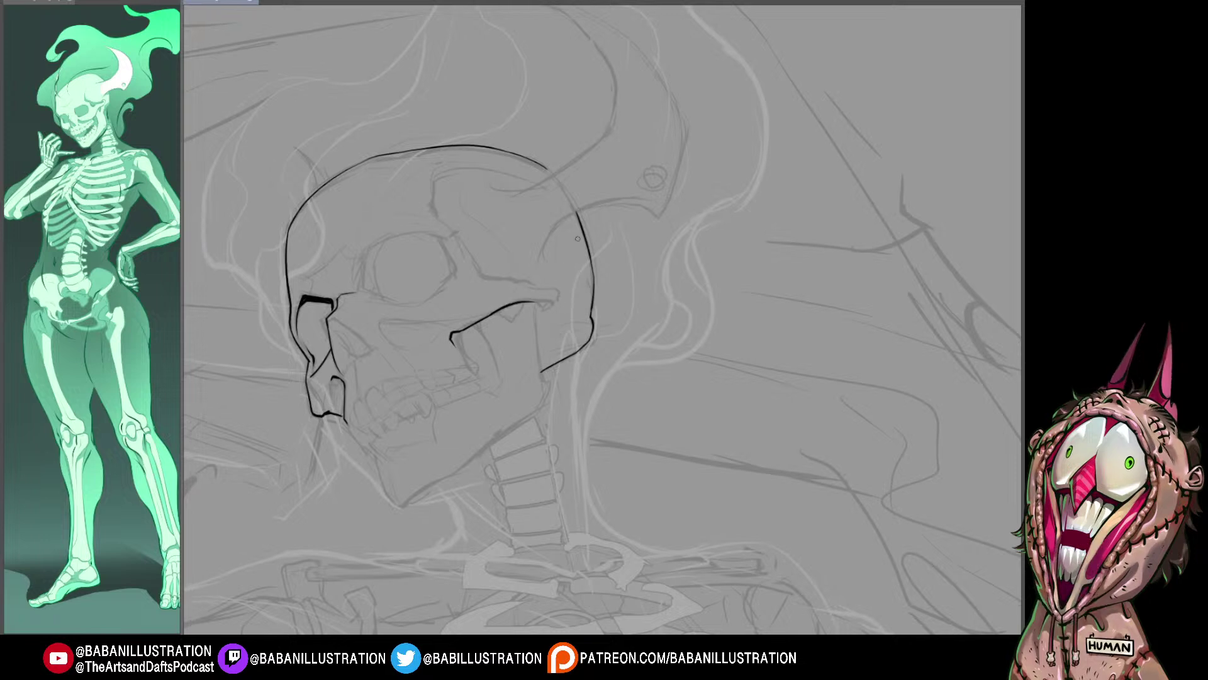
pyautogui.hotkey('ctrl', 'z')
pyautogui.moveTo(490, 315)
pyautogui.mouseDown()
pyautogui.moveTo(544, 302)
pyautogui.moveTo(514, 303)
pyautogui.moveTo(530, 303)
pyautogui.mouseUp()
pyautogui.hotkey('ctrl', 'z')
pyautogui.hotkey('ctrl', 'z')
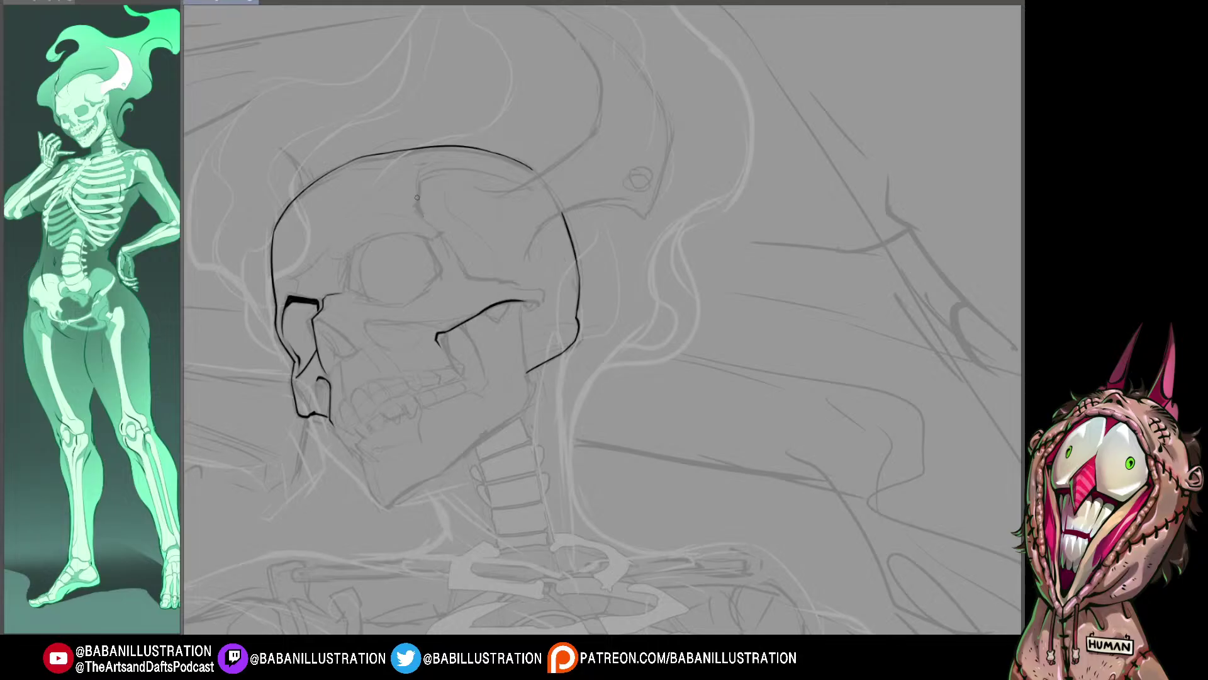
# Step: Ink the upper temple ridge and the upper rim of the near eye socket
pyautogui.moveTo(417, 196); pyautogui.dragTo(416, 215)
pyautogui.hotkey('ctrl', 'z')
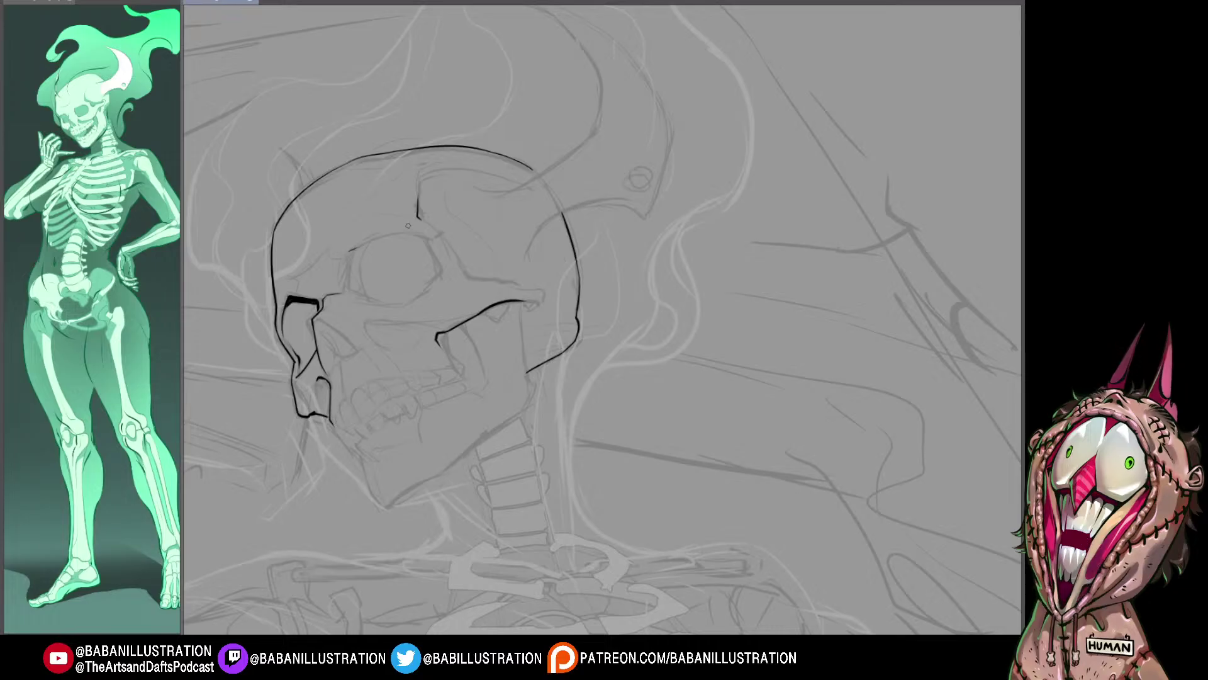
pyautogui.moveTo(350, 251)
pyautogui.mouseDown()
pyautogui.moveTo(420, 234)
pyautogui.moveTo(434, 247)
pyautogui.mouseUp()
pyautogui.moveTo(419, 217); pyautogui.dragTo(434, 231)
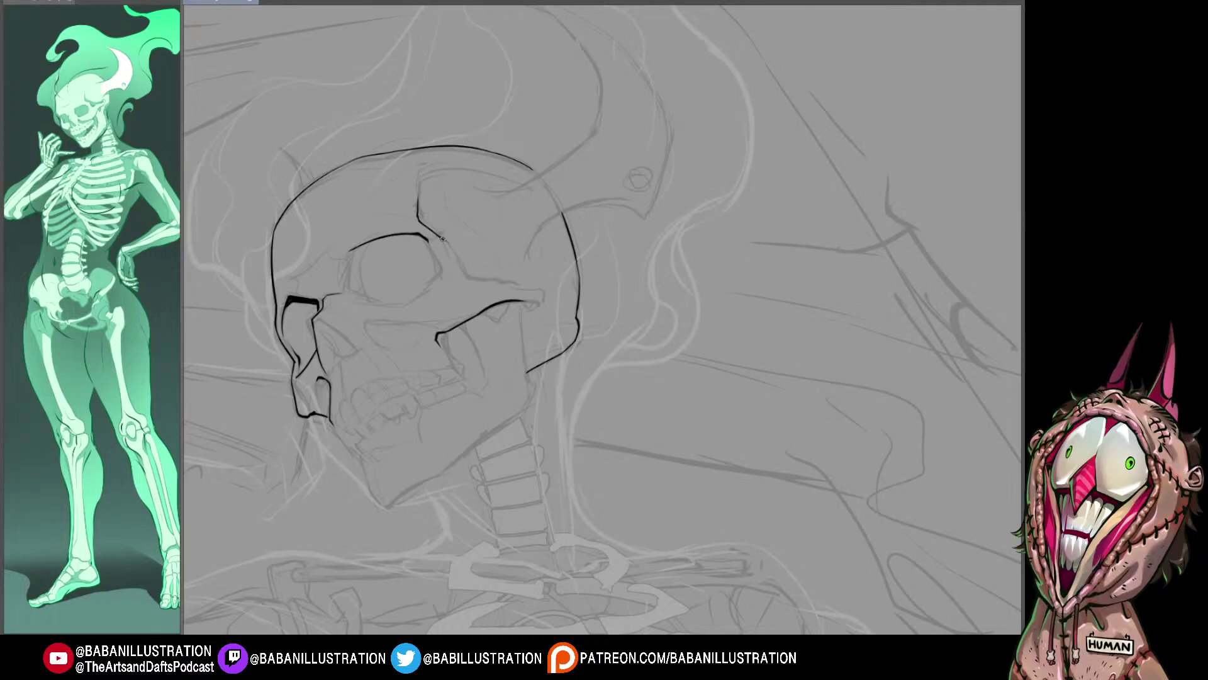
# Step: Continue the temple ridge line down behind the near eye socket to the top of the cheekbone arch
pyautogui.moveTo(442, 241); pyautogui.dragTo(472, 277)
pyautogui.hotkey('ctrl', 'z')
pyautogui.hotkey('ctrl', 'z')
pyautogui.hotkey('ctrl', 'z')
pyautogui.moveTo(471, 150); pyautogui.dragTo(475, 149)
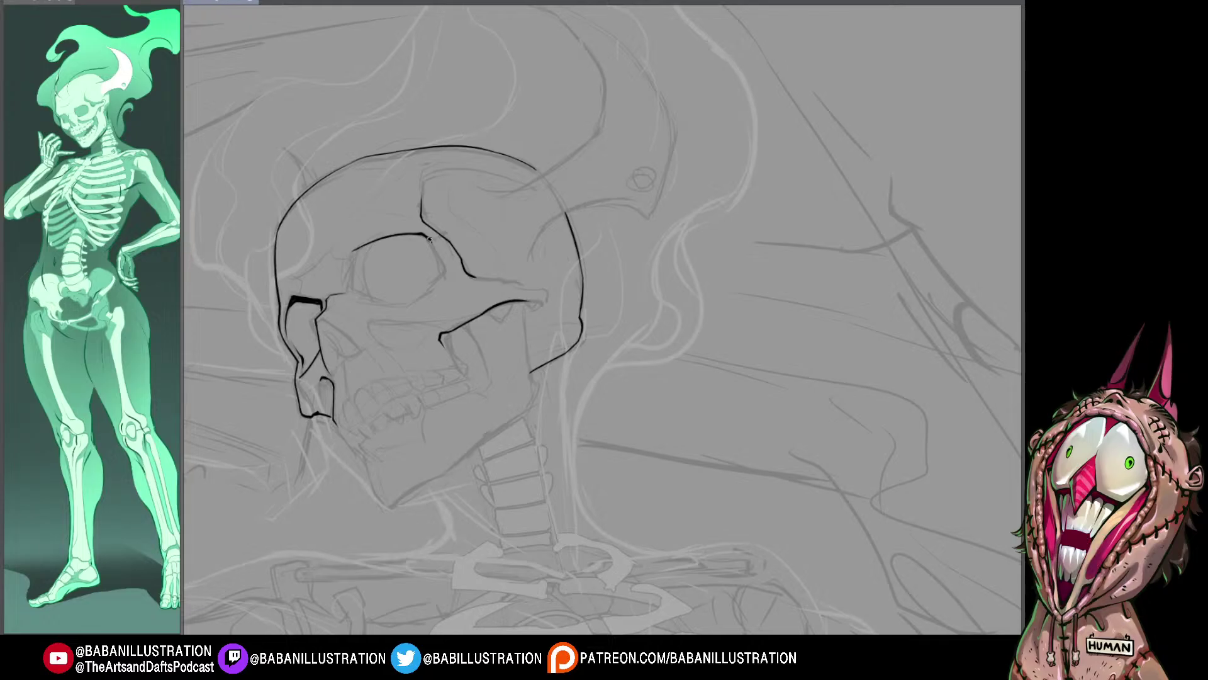
pyautogui.hotkey('ctrl', 'z')
# Step: Ink the near eye socket's rear rim and curve it round into the lower rim
pyautogui.moveTo(431, 239); pyautogui.dragTo(443, 277)
pyautogui.hotkey('ctrl', 'z')
pyautogui.hotkey('ctrl', 'z')
pyautogui.hotkey('ctrl', 'z')
pyautogui.moveTo(471, 184); pyautogui.dragTo(470, 182)
pyautogui.hotkey('ctrl', 'z')
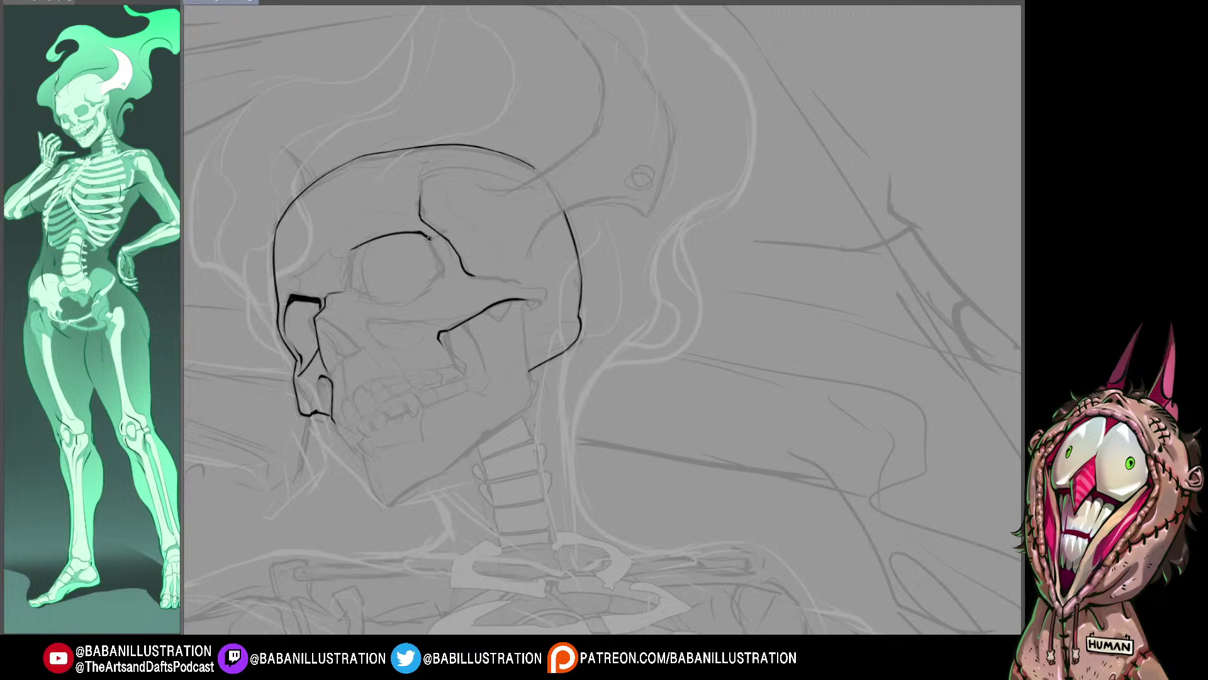
pyautogui.moveTo(427, 236)
pyautogui.mouseDown()
pyautogui.moveTo(441, 274)
pyautogui.moveTo(433, 292)
pyautogui.mouseUp()
pyautogui.hotkey('ctrl', 'z')
pyautogui.moveTo(428, 236); pyautogui.dragTo(439, 280)
pyautogui.hotkey('ctrl', 'z')
pyautogui.hotkey('ctrl', 'z')
pyautogui.moveTo(428, 237)
pyautogui.mouseDown()
pyautogui.moveTo(440, 275)
pyautogui.moveTo(431, 287)
pyautogui.mouseUp()
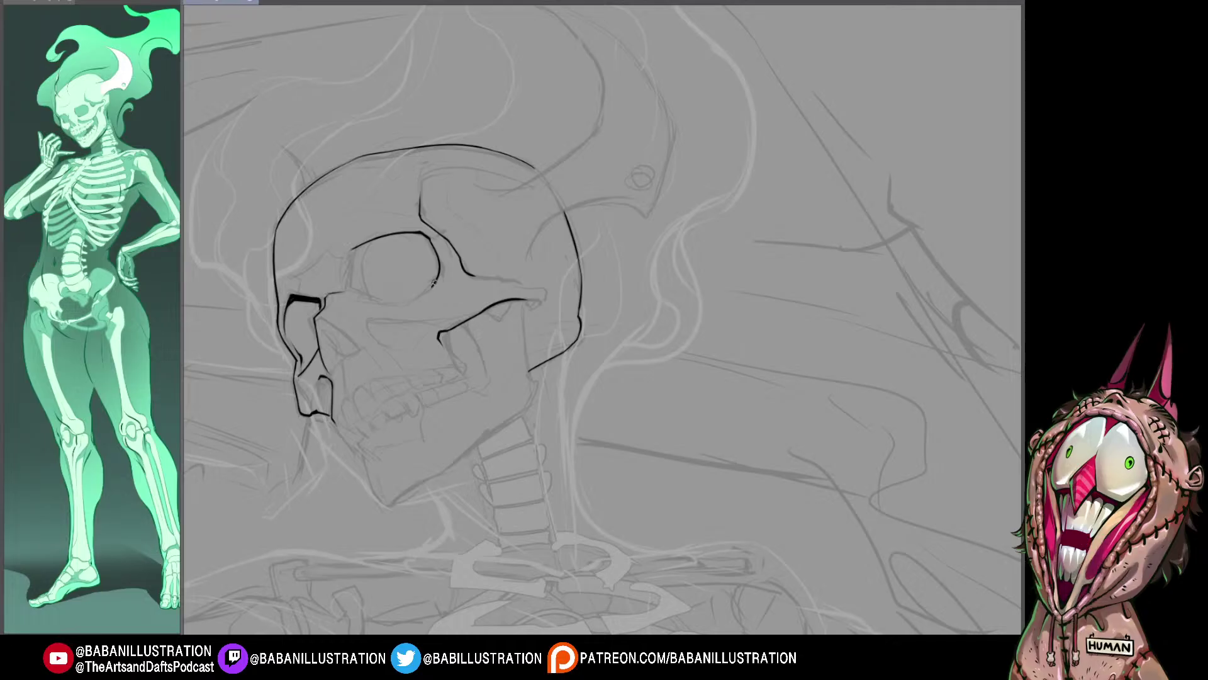
pyautogui.moveTo(391, 302)
pyautogui.mouseDown()
pyautogui.moveTo(420, 290)
pyautogui.moveTo(387, 306)
pyautogui.mouseUp()
pyautogui.hotkey('ctrl', 'z')
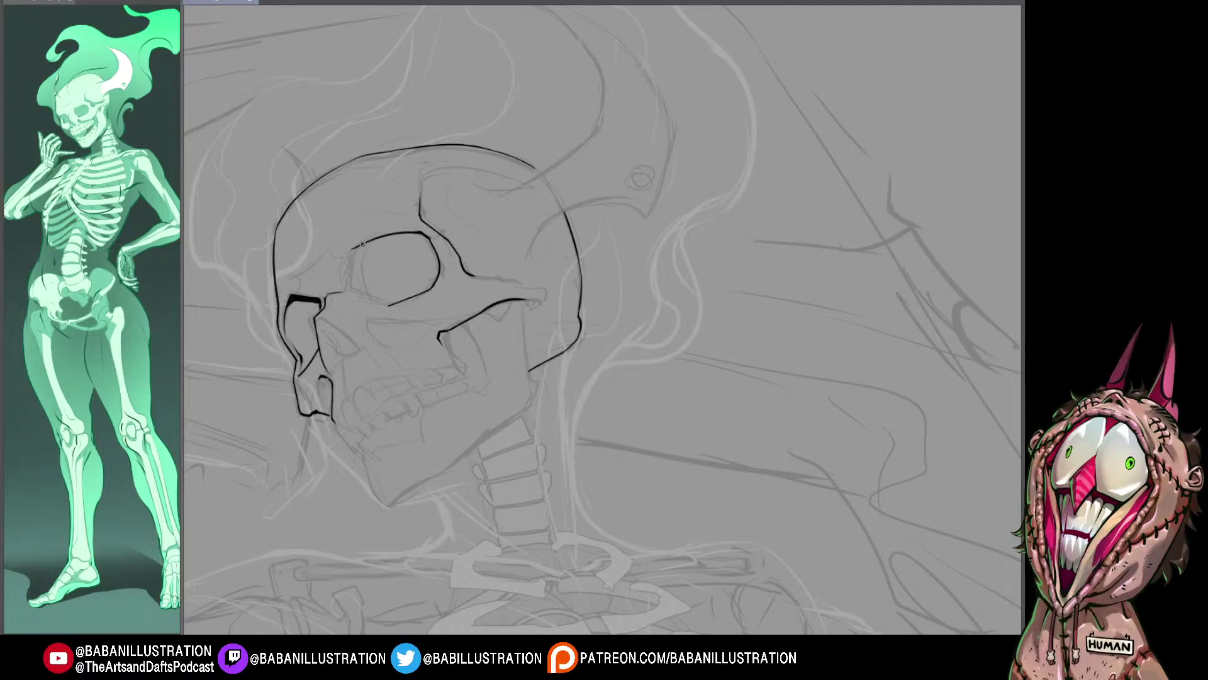
# Step: Try a short curved depth line inside the front of the near eye socket
pyautogui.moveTo(369, 242); pyautogui.dragTo(360, 282)
pyautogui.hotkey('ctrl', 'z')
pyautogui.moveTo(372, 238); pyautogui.dragTo(362, 271)
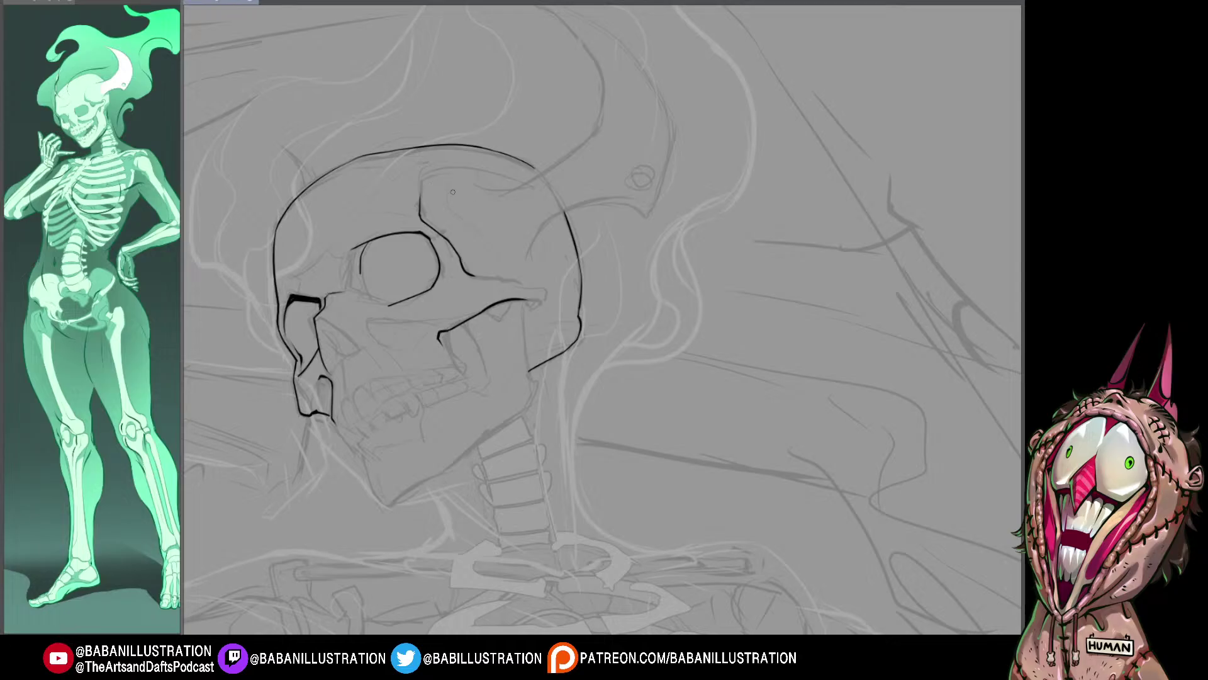
pyautogui.hotkey('ctrl', 'z')
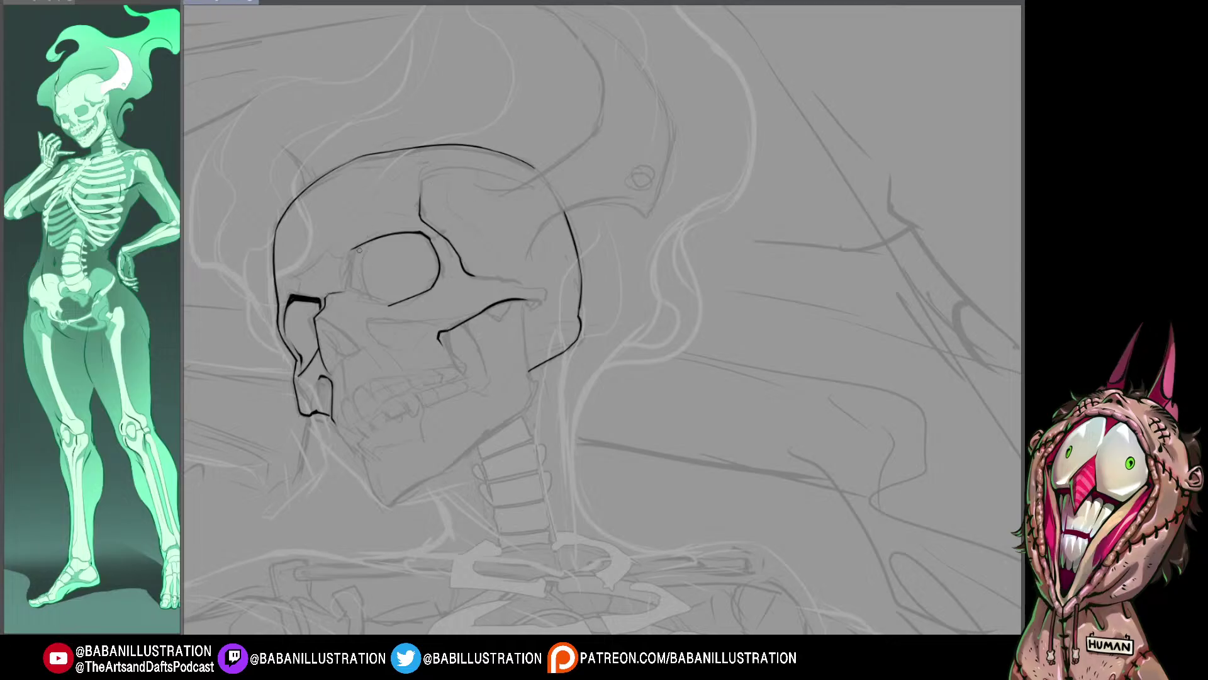
# Step: Ink the front rim of the near eye socket down from its upper corner
pyautogui.moveTo(355, 248); pyautogui.dragTo(346, 278)
pyautogui.hotkey('ctrl', 'z')
pyautogui.hotkey('ctrl', 'z')
pyautogui.moveTo(520, 364); pyautogui.dragTo(515, 358)
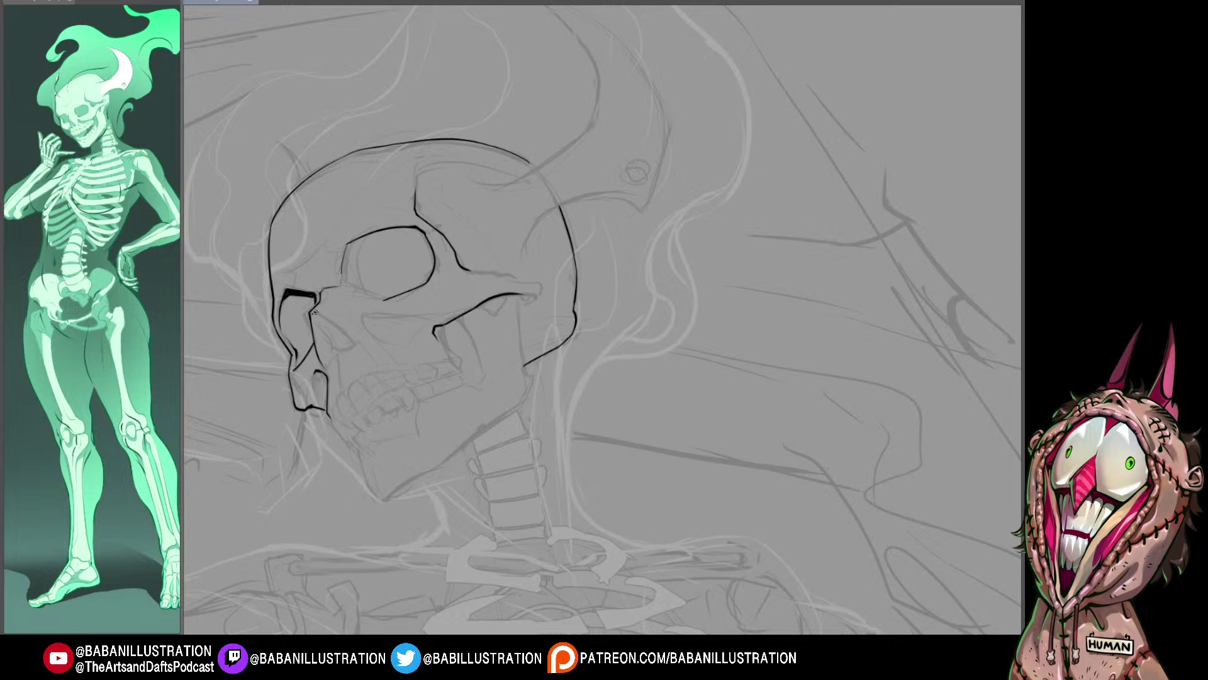
# Step: Ink the near edge of the nasal opening as a slanted line ending in a small hook
pyautogui.moveTo(317, 313); pyautogui.dragTo(355, 349)
pyautogui.hotkey('ctrl', 'z')
pyautogui.hotkey('ctrl', 'z')
pyautogui.hotkey('ctrl', 'z')
pyautogui.moveTo(315, 312)
pyautogui.mouseDown()
pyautogui.moveTo(354, 340)
pyautogui.moveTo(338, 346)
pyautogui.mouseUp()
pyautogui.hotkey('ctrl', 'z')
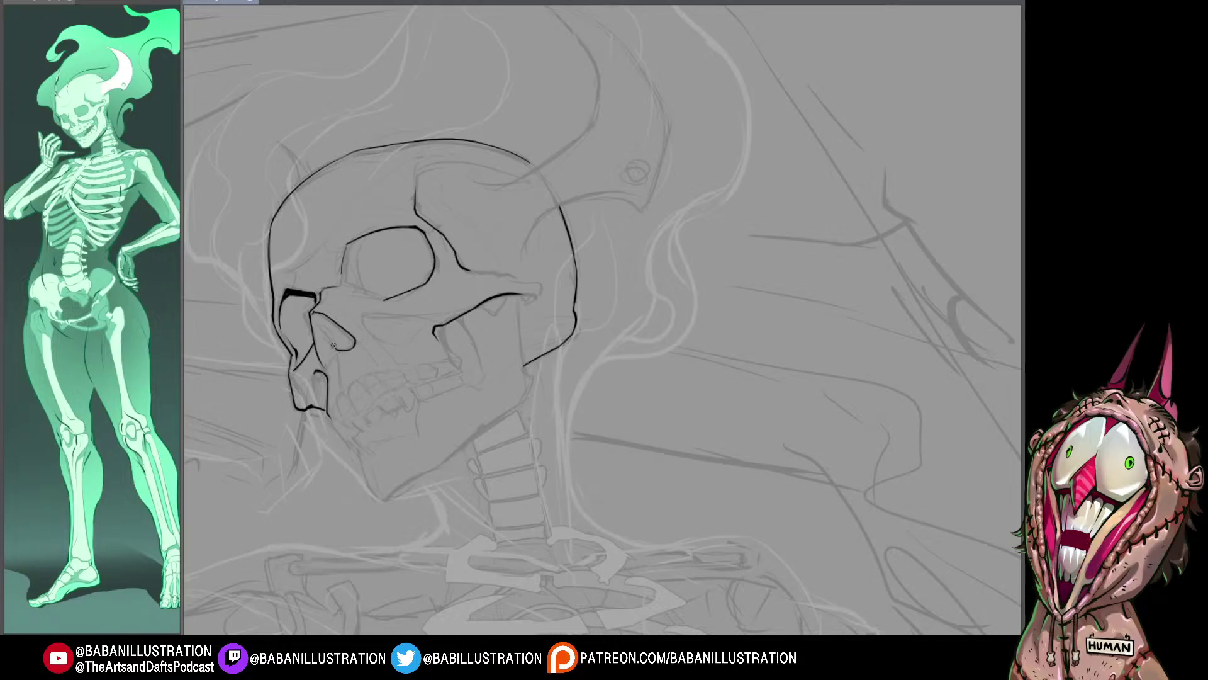
# Step: Ink the inner edges of the nasal opening and a short line running down from it toward the upper teeth
pyautogui.moveTo(333, 346); pyautogui.dragTo(329, 368)
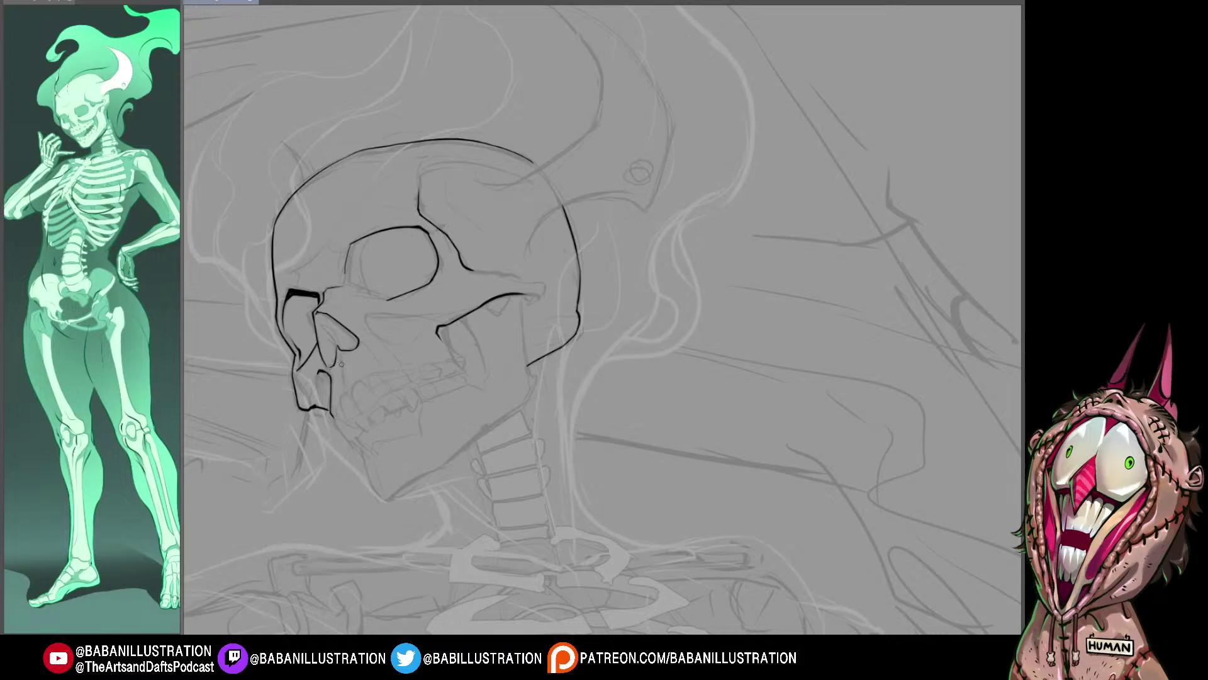
pyautogui.moveTo(348, 358); pyautogui.dragTo(350, 352)
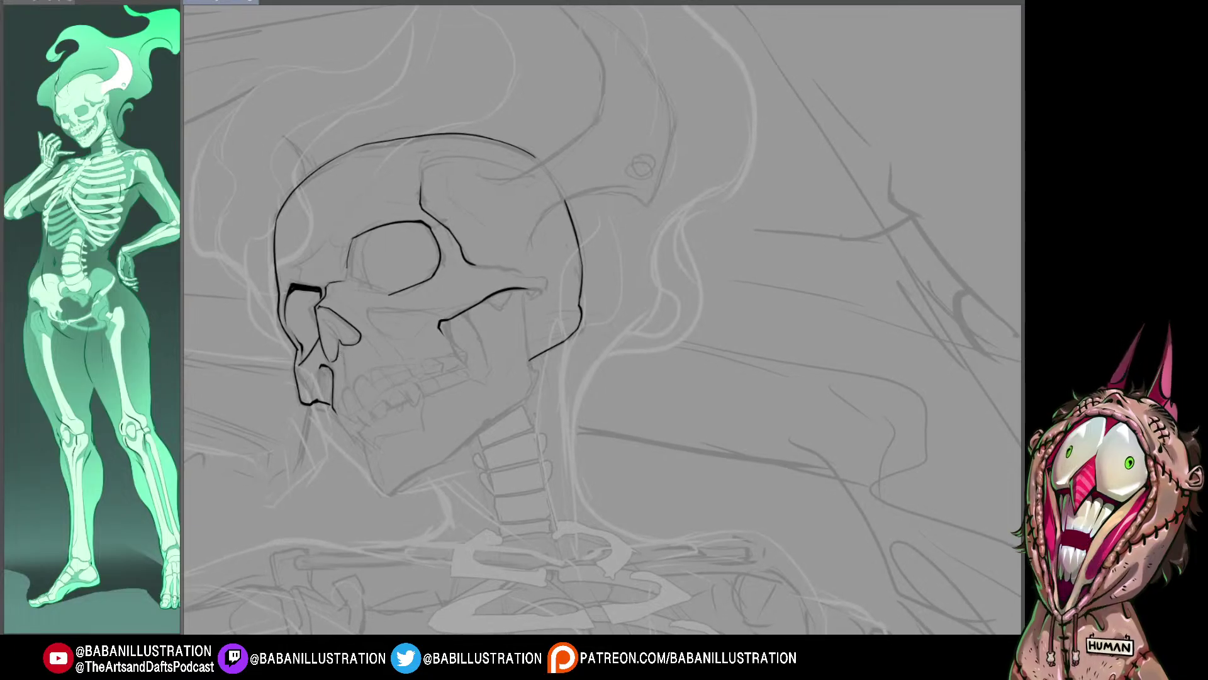
pyautogui.moveTo(340, 354); pyautogui.dragTo(340, 376)
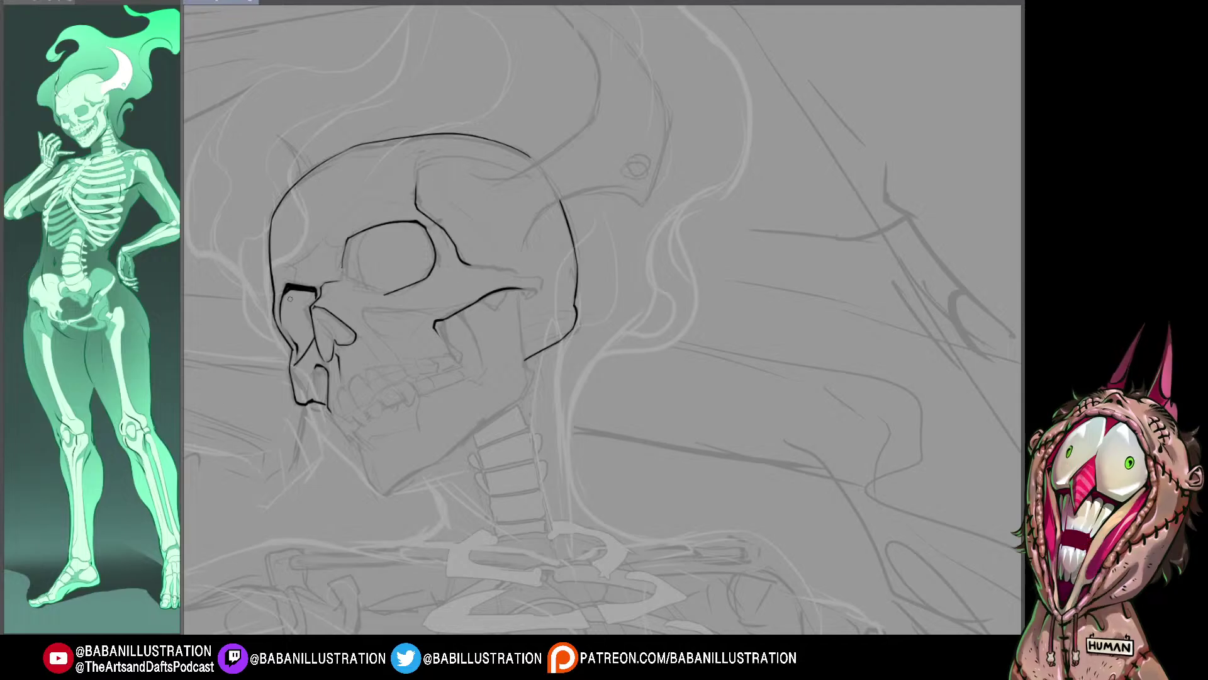
# Step: Refine the upper corners of both eye sockets and extend the near socket's lower rim forward toward the nose
pyautogui.moveTo(288, 297); pyautogui.dragTo(317, 290)
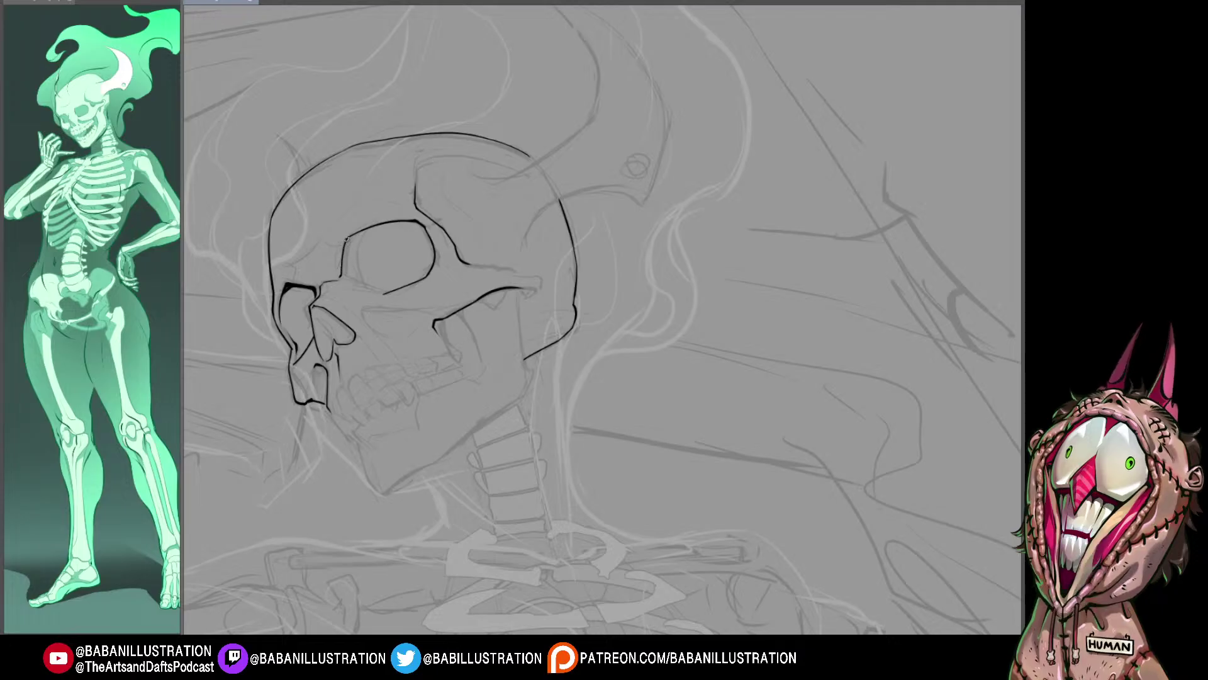
pyautogui.moveTo(356, 231)
pyautogui.mouseDown()
pyautogui.moveTo(382, 222)
pyautogui.moveTo(351, 236)
pyautogui.mouseUp()
pyautogui.moveTo(385, 292); pyautogui.dragTo(370, 300)
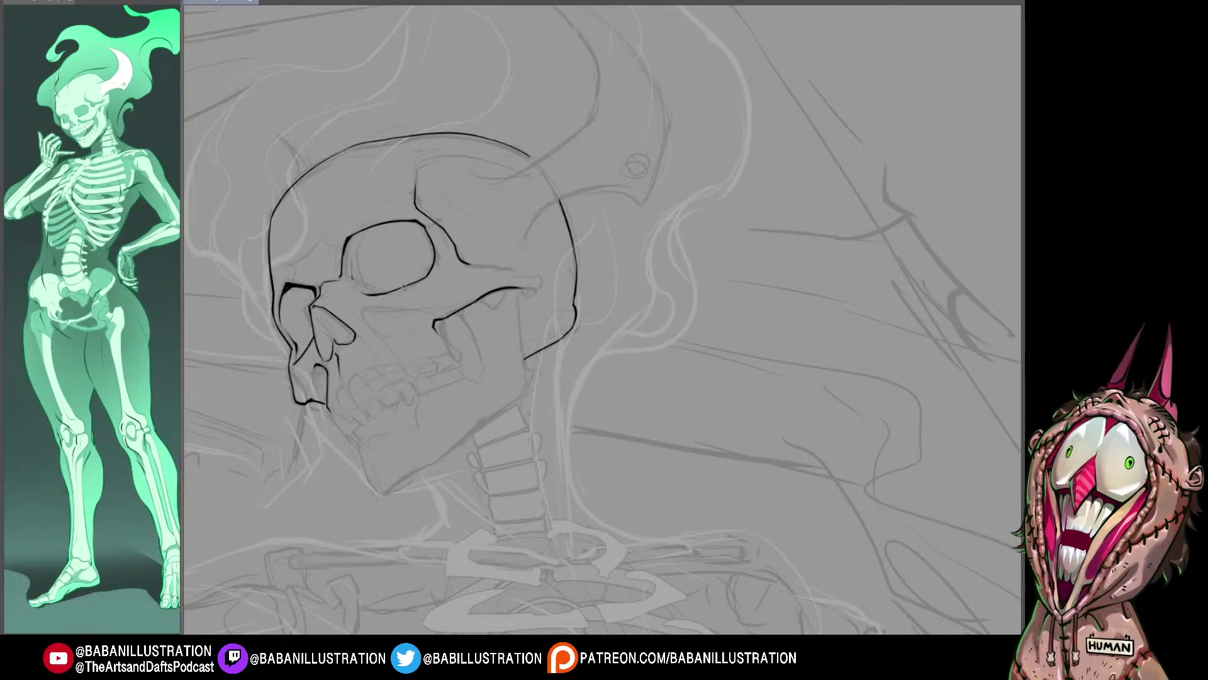
pyautogui.moveTo(366, 297)
pyautogui.mouseDown()
pyautogui.moveTo(418, 281)
pyautogui.moveTo(357, 294)
pyautogui.moveTo(385, 294)
pyautogui.mouseUp()
pyautogui.hotkey('ctrl', 'z')
pyautogui.hotkey('ctrl', 'z')
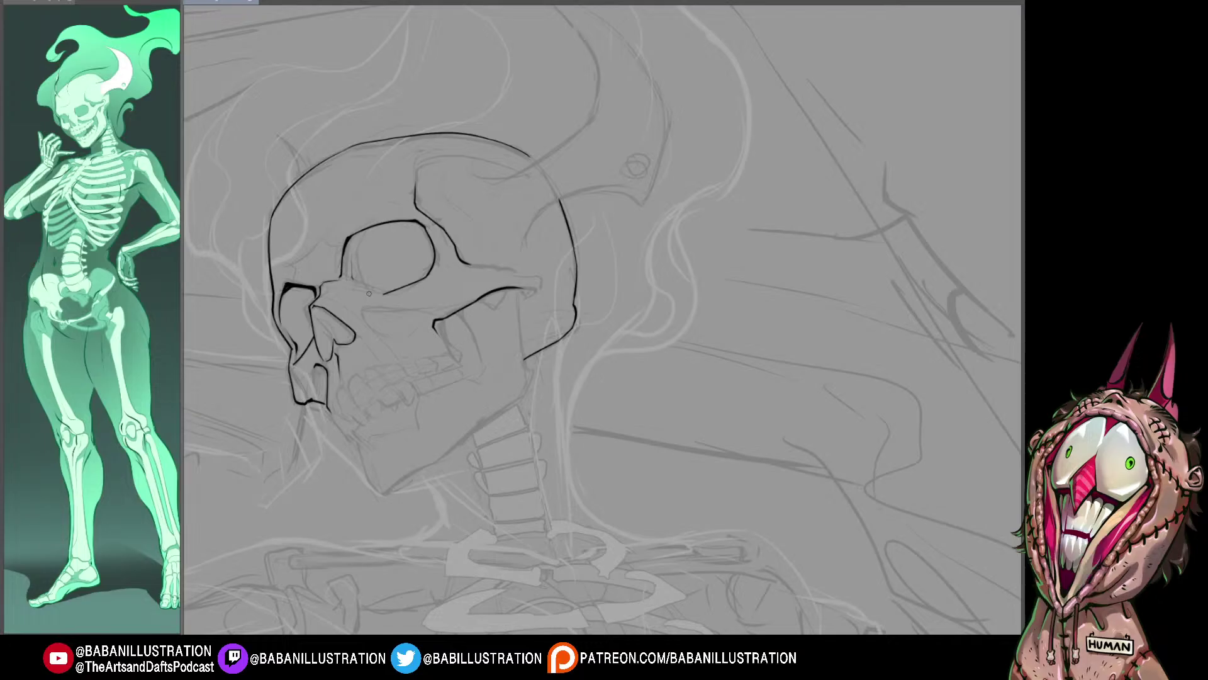
pyautogui.moveTo(387, 292); pyautogui.dragTo(364, 297)
# Step: Mirror the canvas view and re-ink the front rim of the near eye socket below its upper corner
pyautogui.press('h')
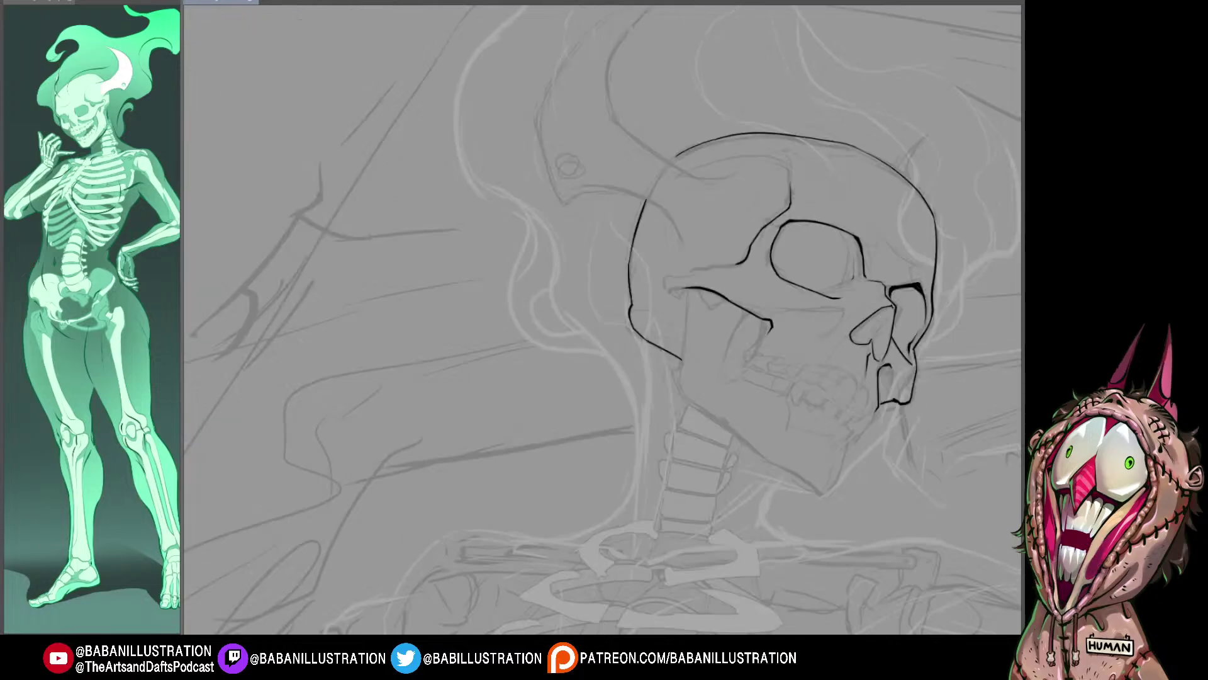
pyautogui.moveTo(718, 449); pyautogui.dragTo(350, 453)
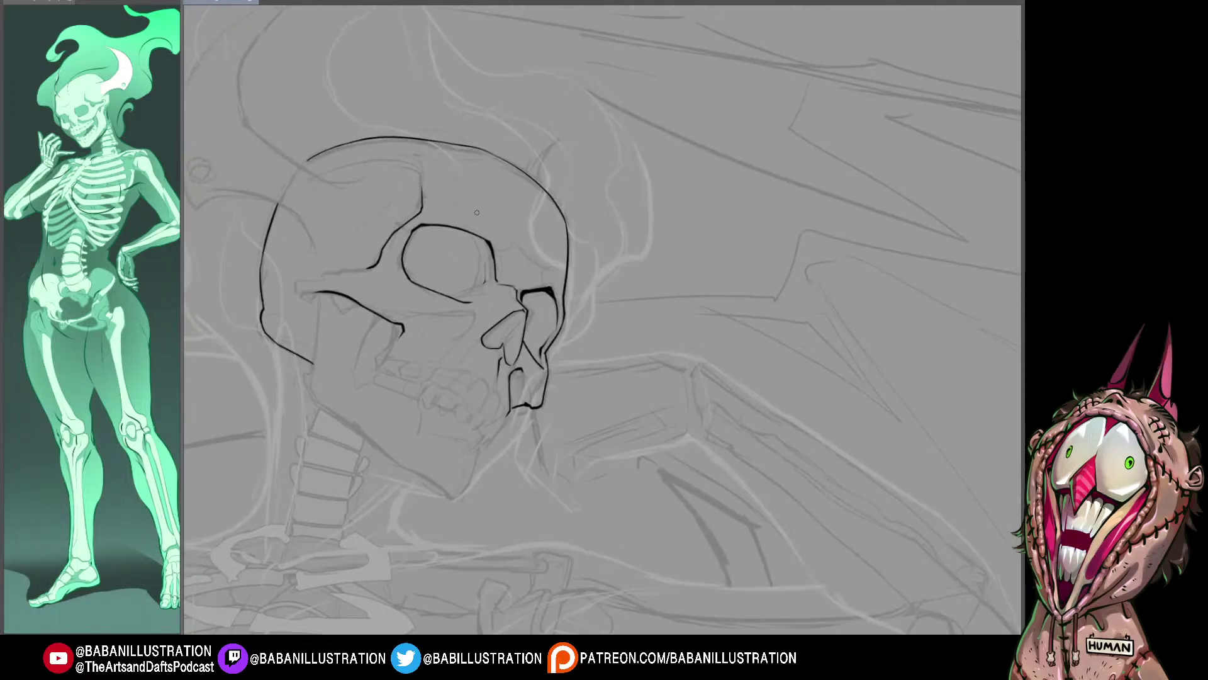
pyautogui.moveTo(484, 238)
pyautogui.mouseDown()
pyautogui.moveTo(490, 278)
pyautogui.moveTo(474, 270)
pyautogui.mouseUp()
pyautogui.hotkey('ctrl', 'z')
pyautogui.hotkey('ctrl', 'z')
pyautogui.moveTo(489, 264); pyautogui.dragTo(476, 278)
pyautogui.hotkey('ctrl', 'z')
pyautogui.hotkey('ctrl', 'z')
pyautogui.hotkey('ctrl', 'z')
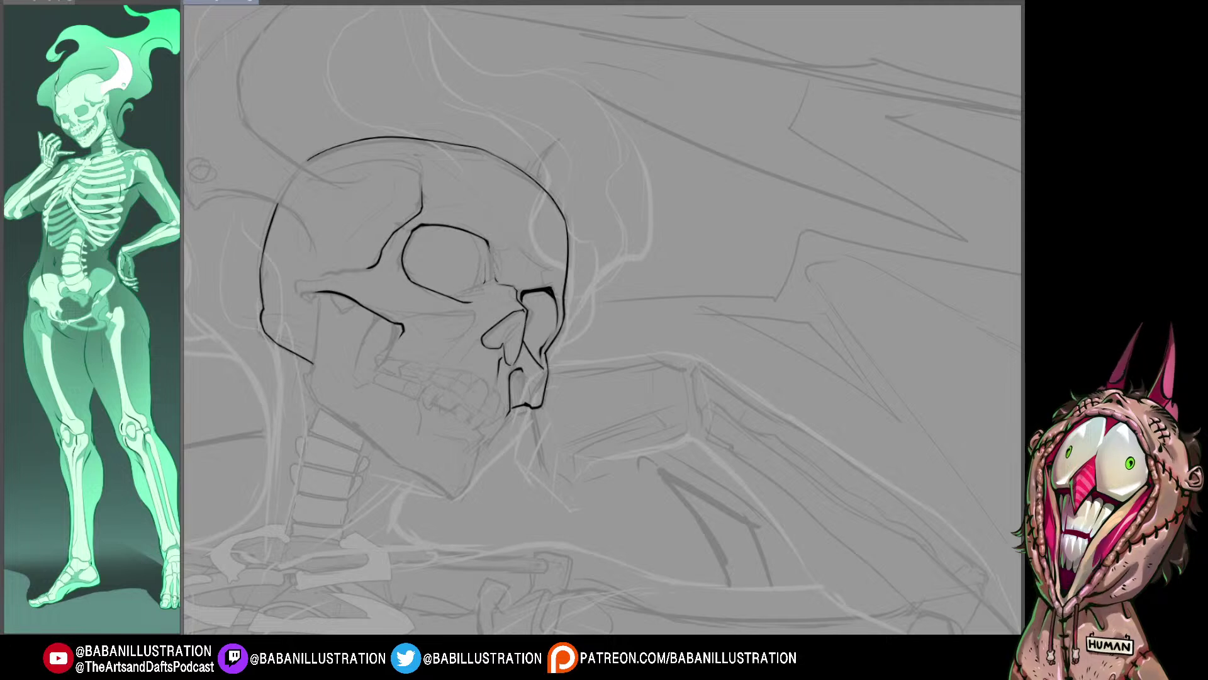
pyautogui.moveTo(488, 242); pyautogui.dragTo(495, 261)
# Step: Restore the view's orientation, curve the temple ridge line up and back beneath the cranium, and thicken its bend
pyautogui.press('h')
pyautogui.moveTo(882, 305); pyautogui.dragTo(502, 259)
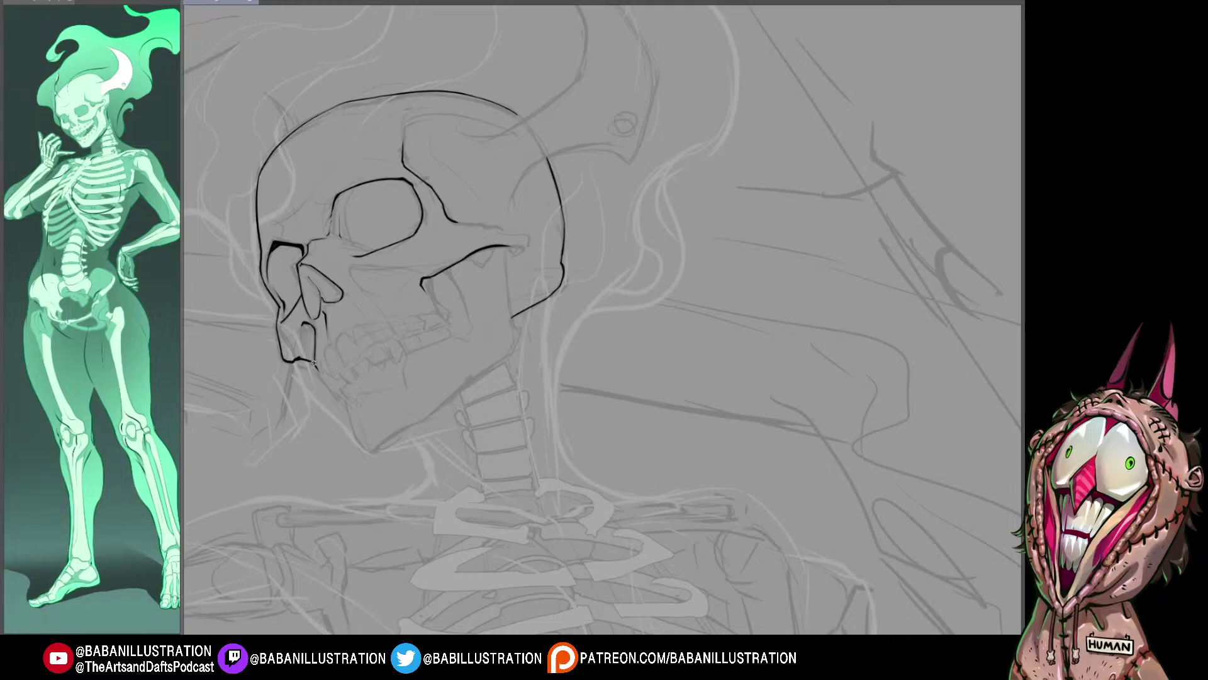
pyautogui.moveTo(562, 242); pyautogui.dragTo(518, 403)
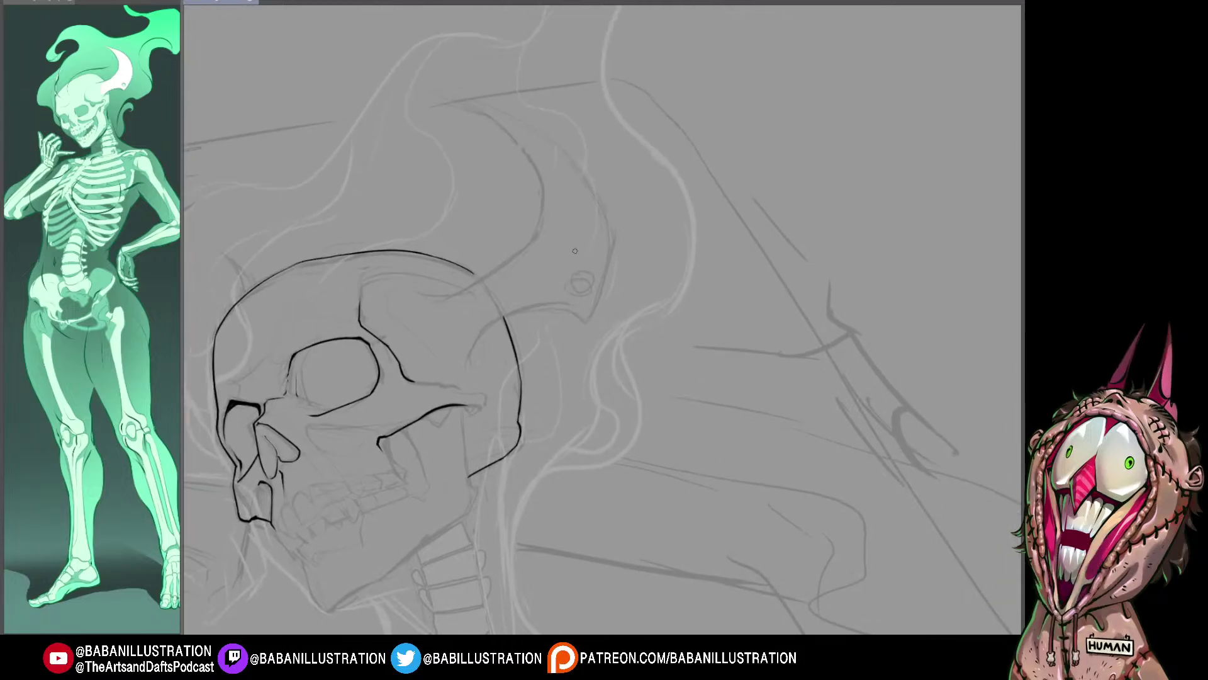
pyautogui.moveTo(575, 250); pyautogui.dragTo(601, 203)
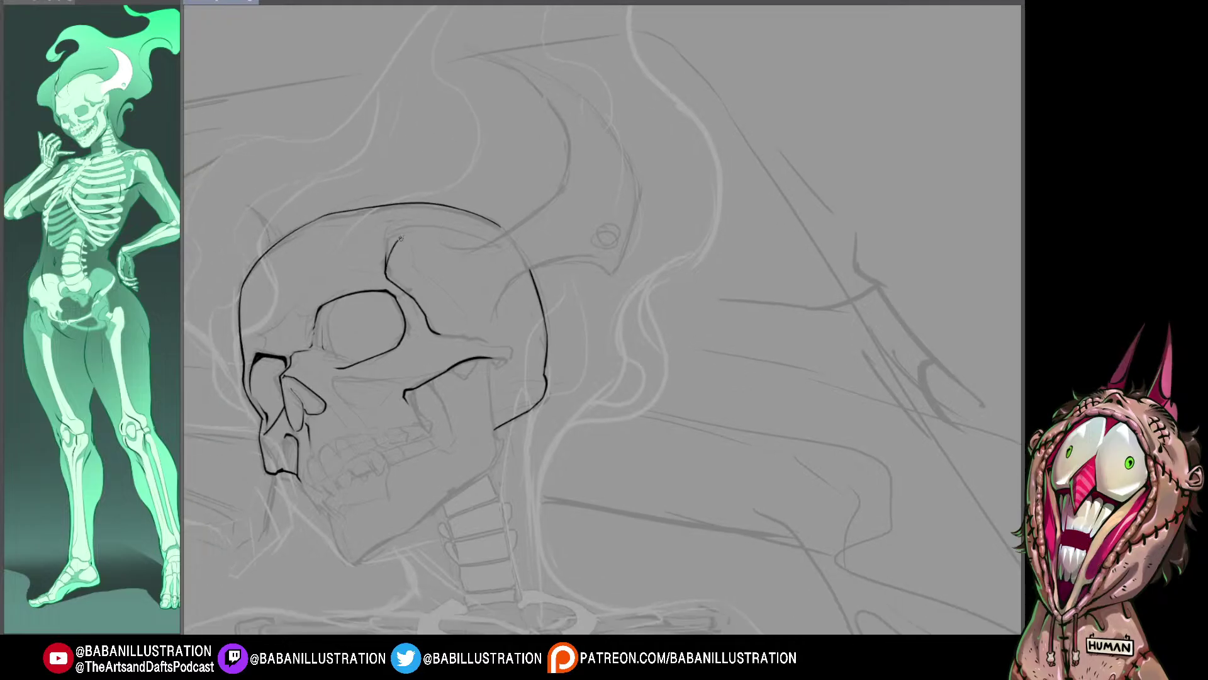
pyautogui.moveTo(400, 238)
pyautogui.mouseDown()
pyautogui.moveTo(471, 244)
pyautogui.moveTo(433, 152)
pyautogui.mouseUp()
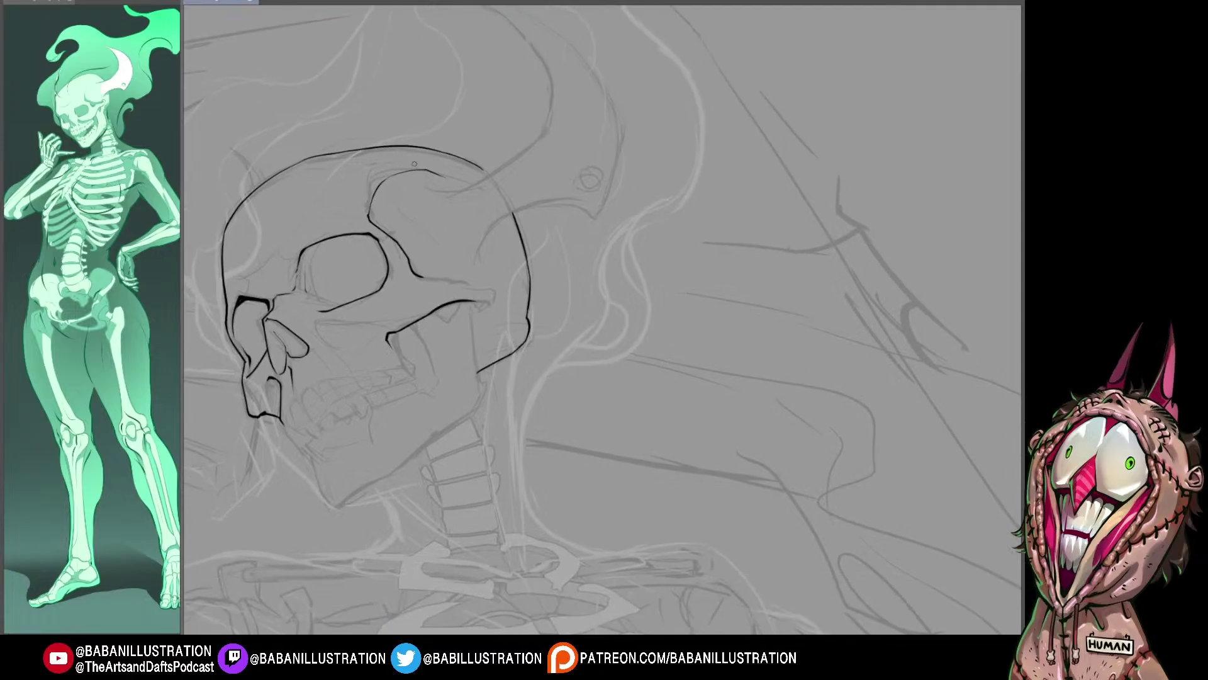
pyautogui.hotkey('ctrl', 'z')
pyautogui.moveTo(599, 242); pyautogui.dragTo(585, 298)
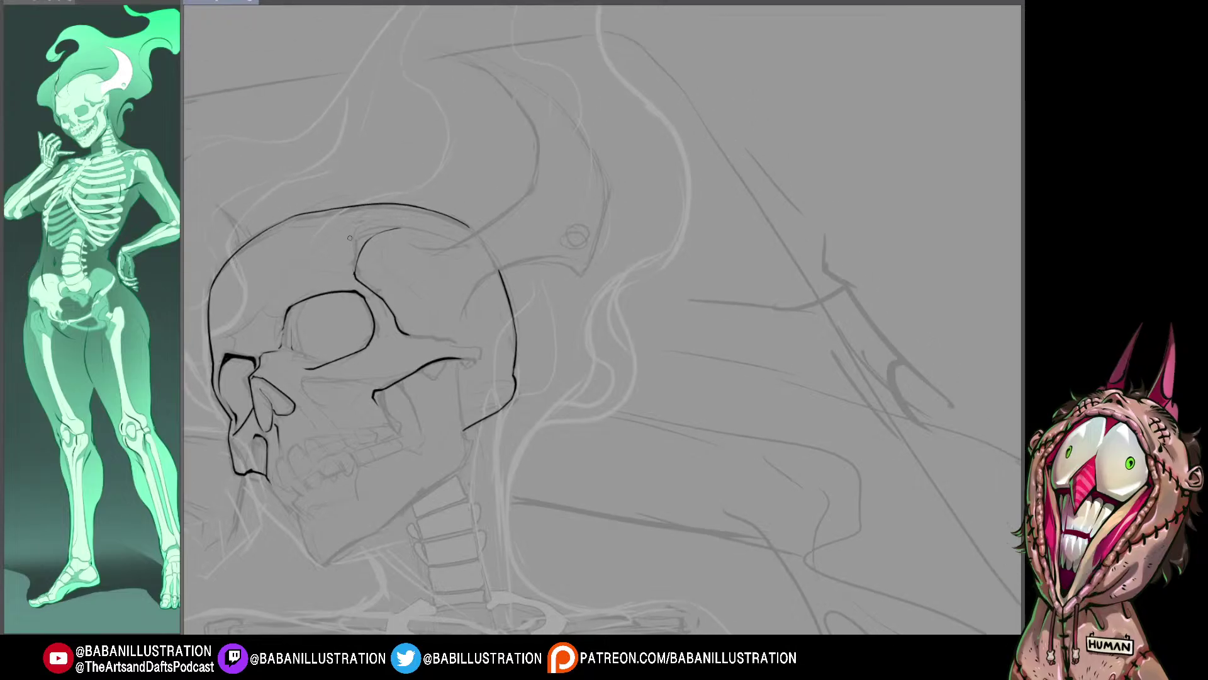
pyautogui.moveTo(356, 267); pyautogui.dragTo(357, 279)
pyautogui.moveTo(355, 277); pyautogui.dragTo(383, 300)
pyautogui.moveTo(430, 211)
pyautogui.mouseDown()
pyautogui.moveTo(457, 189)
pyautogui.moveTo(454, 163)
pyautogui.mouseUp()
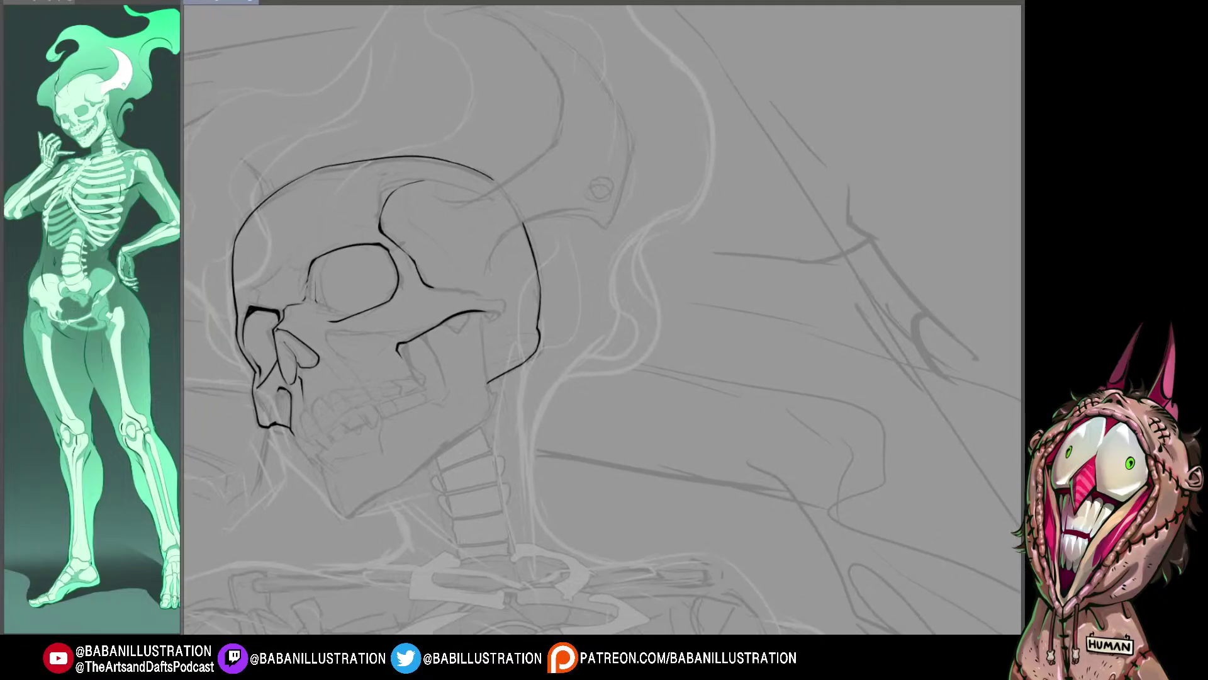
pyautogui.moveTo(341, 396); pyautogui.dragTo(343, 406)
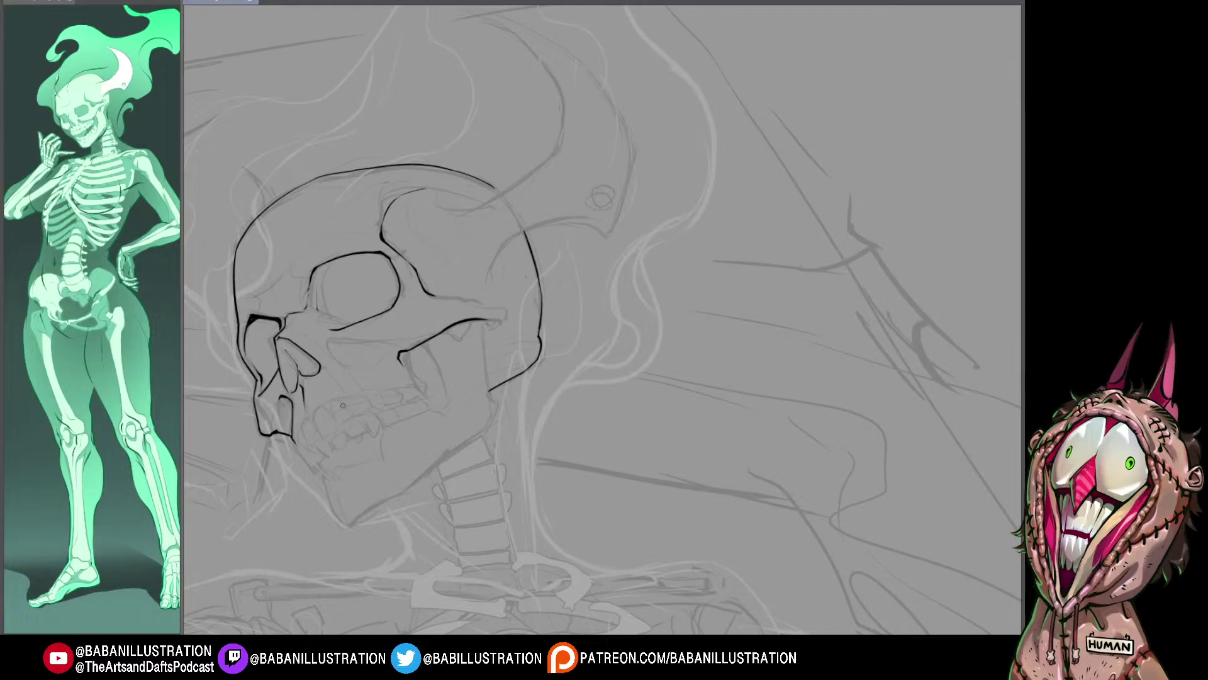
pyautogui.moveTo(553, 215); pyautogui.dragTo(518, 310)
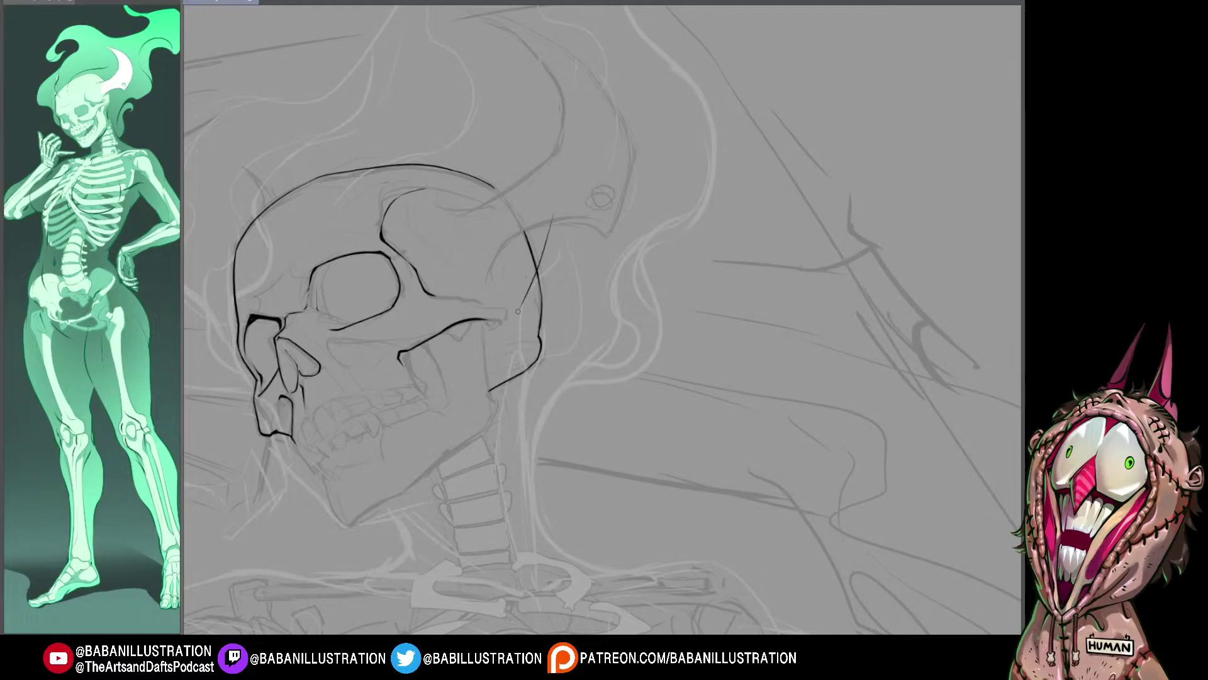
pyautogui.moveTo(575, 209); pyautogui.dragTo(569, 302)
pyautogui.hotkey('ctrl', 'z')
pyautogui.moveTo(491, 292)
pyautogui.mouseDown()
pyautogui.moveTo(490, 281)
pyautogui.moveTo(496, 291)
pyautogui.mouseUp()
pyautogui.hotkey('ctrl', 'z')
pyautogui.hotkey('ctrl', 'z')
pyautogui.hotkey('ctrl', 'z')
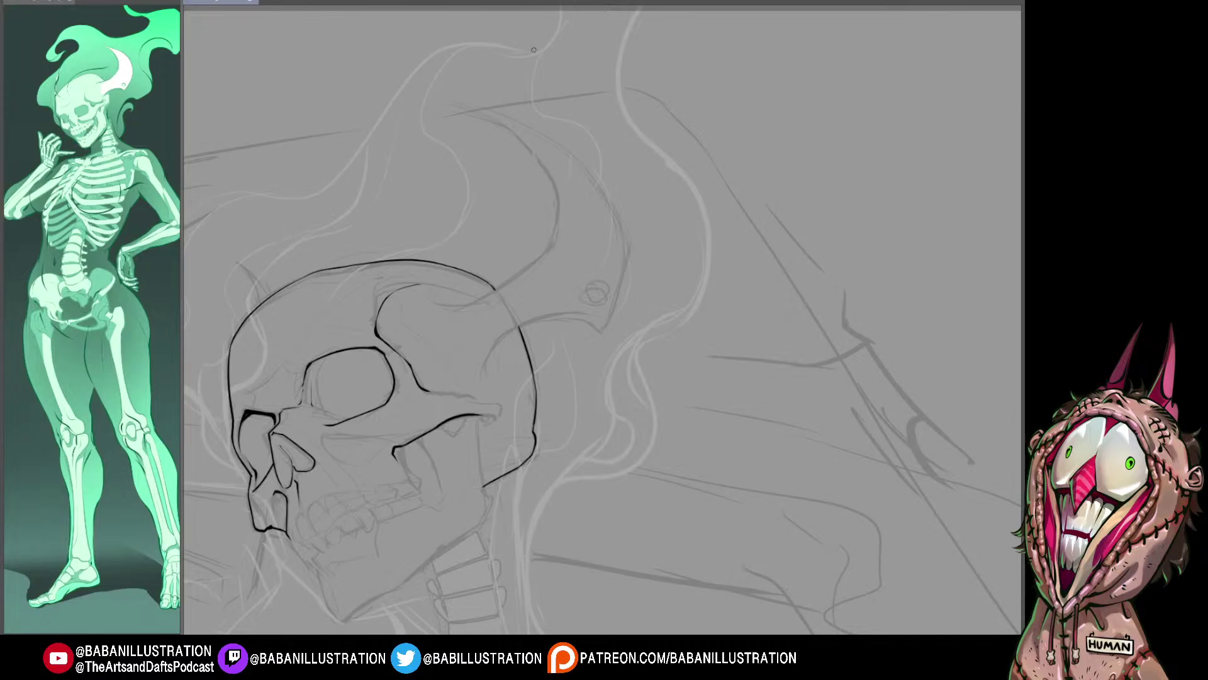
# Step: Try to ink the horn's inner curve in one sweep from the tip toward the skull
pyautogui.moveTo(466, 106)
pyautogui.mouseDown()
pyautogui.moveTo(510, 132)
pyautogui.moveTo(512, 289)
pyautogui.mouseUp()
pyautogui.hotkey('ctrl', 'z')
pyautogui.moveTo(453, 104)
pyautogui.mouseDown()
pyautogui.moveTo(538, 176)
pyautogui.moveTo(547, 267)
pyautogui.mouseUp()
pyautogui.hotkey('ctrl', 'z')
pyautogui.moveTo(428, 301)
pyautogui.mouseDown()
pyautogui.moveTo(453, 305)
pyautogui.moveTo(559, 233)
pyautogui.mouseUp()
pyautogui.hotkey('ctrl', 'z')
pyautogui.moveTo(449, 102)
pyautogui.mouseDown()
pyautogui.moveTo(507, 134)
pyautogui.moveTo(536, 256)
pyautogui.mouseUp()
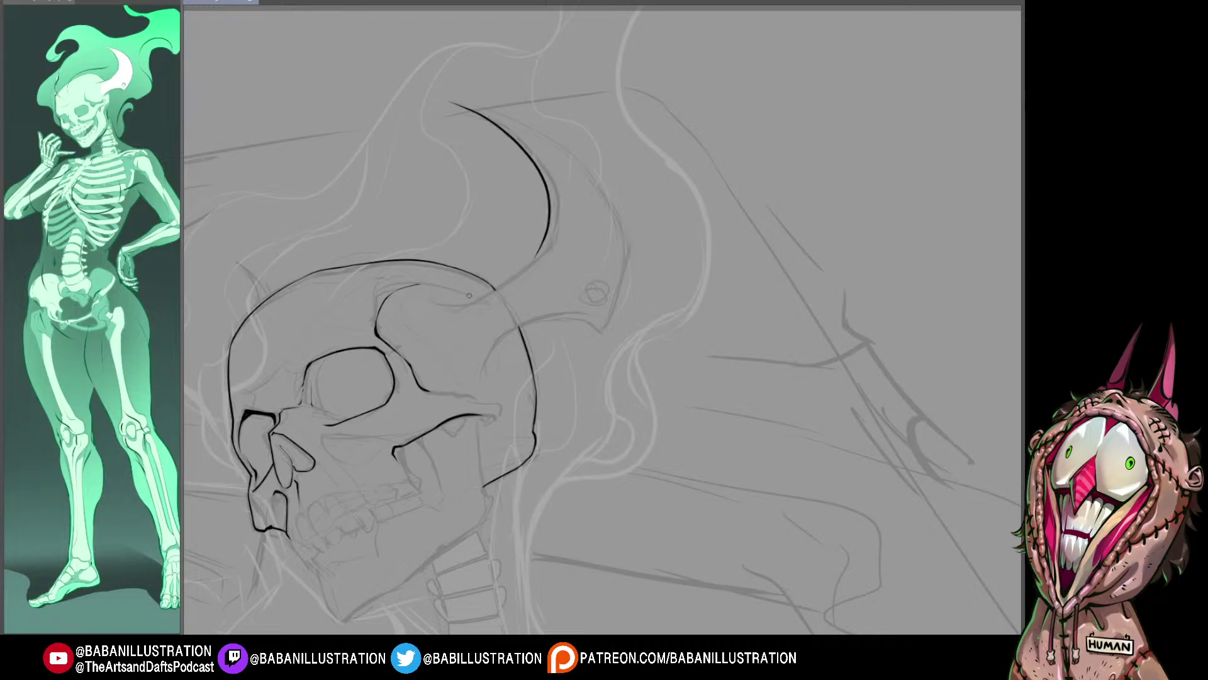
# Step: Mirror the canvas view and ink the horn's inner curve from the tip down almost to the cranium
pyautogui.press('h')
pyautogui.moveTo(788, 121)
pyautogui.mouseDown()
pyautogui.moveTo(418, 167)
pyautogui.moveTo(278, 221)
pyautogui.moveTo(280, 296)
pyautogui.mouseUp()
pyautogui.hotkey('ctrl', 'z')
pyautogui.hotkey('ctrl', 'z')
pyautogui.moveTo(404, 141)
pyautogui.mouseDown()
pyautogui.moveTo(377, 145)
pyautogui.moveTo(280, 263)
pyautogui.mouseUp()
pyautogui.hotkey('ctrl', 'z')
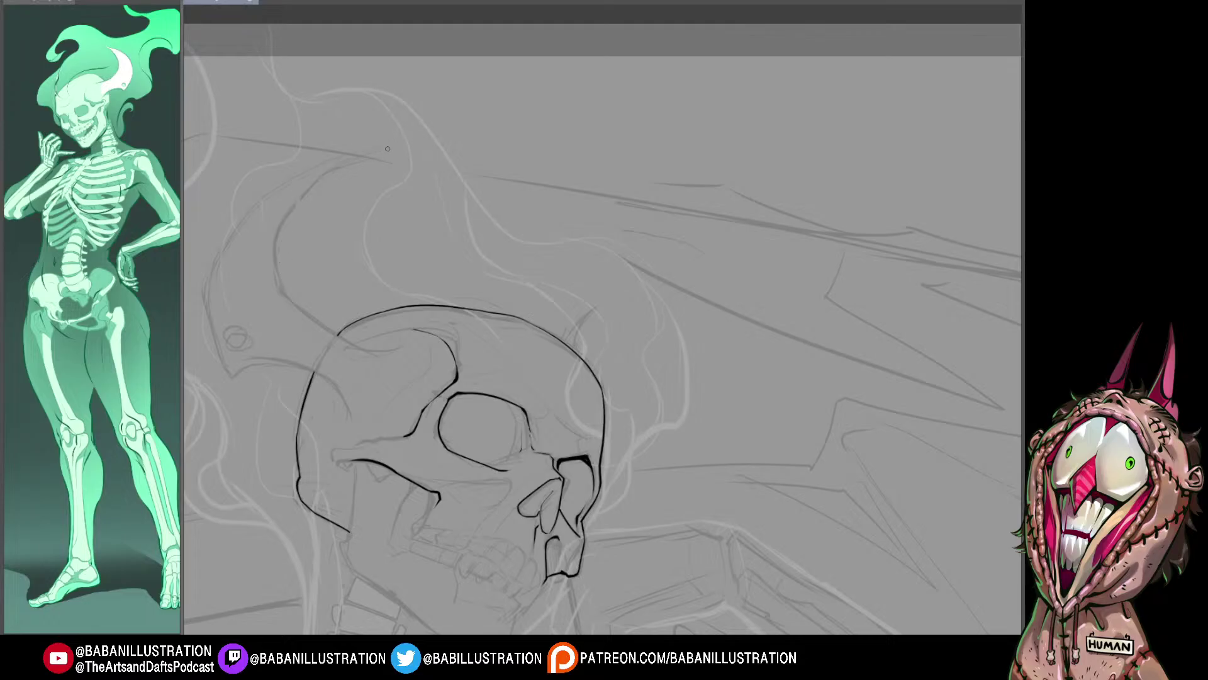
pyautogui.moveTo(406, 144)
pyautogui.mouseDown()
pyautogui.moveTo(329, 173)
pyautogui.moveTo(279, 234)
pyautogui.moveTo(289, 297)
pyautogui.moveTo(334, 329)
pyautogui.mouseUp()
pyautogui.hotkey('ctrl', 'z')
pyautogui.hotkey('ctrl', 'z')
pyautogui.moveTo(286, 294); pyautogui.dragTo(391, 351)
pyautogui.hotkey('ctrl', 'z')
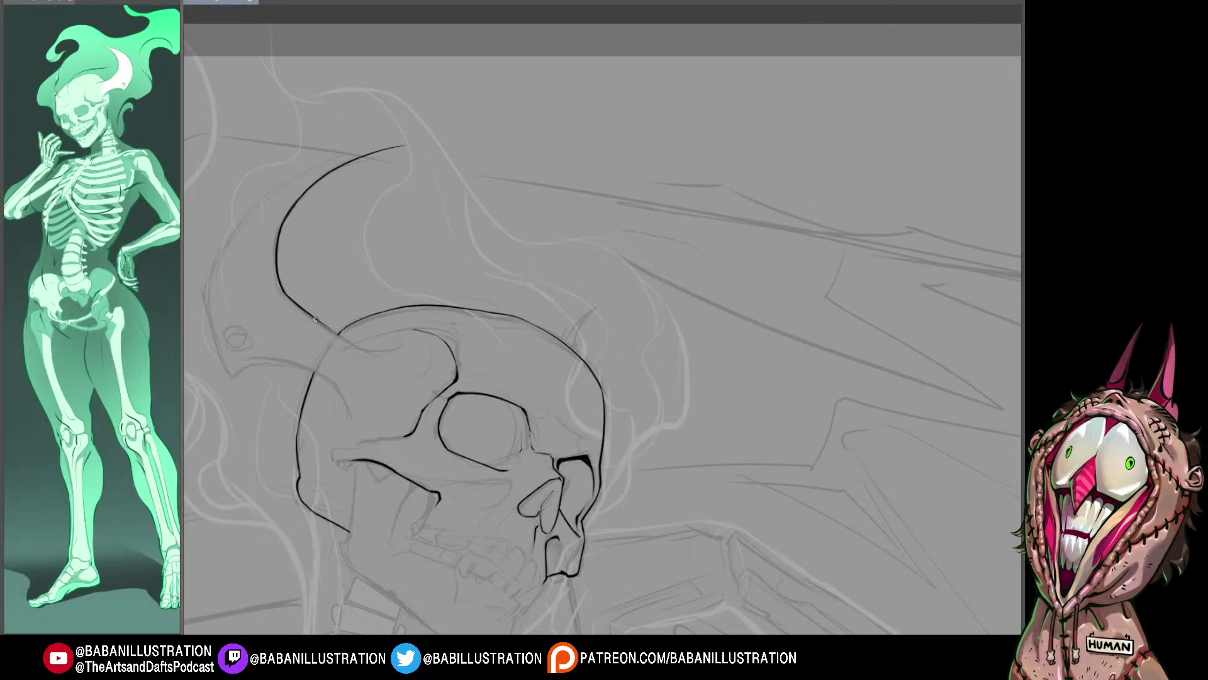
# Step: Extend the horn's inner curve across the cranium's outline and flatten it out over the temple
pyautogui.moveTo(316, 319); pyautogui.dragTo(363, 346)
pyautogui.hotkey('ctrl', 'z')
pyautogui.moveTo(308, 313)
pyautogui.mouseDown()
pyautogui.moveTo(356, 344)
pyautogui.moveTo(403, 343)
pyautogui.mouseUp()
pyautogui.hotkey('ctrl', 'z')
pyautogui.hscroll(-1, 382, 162)
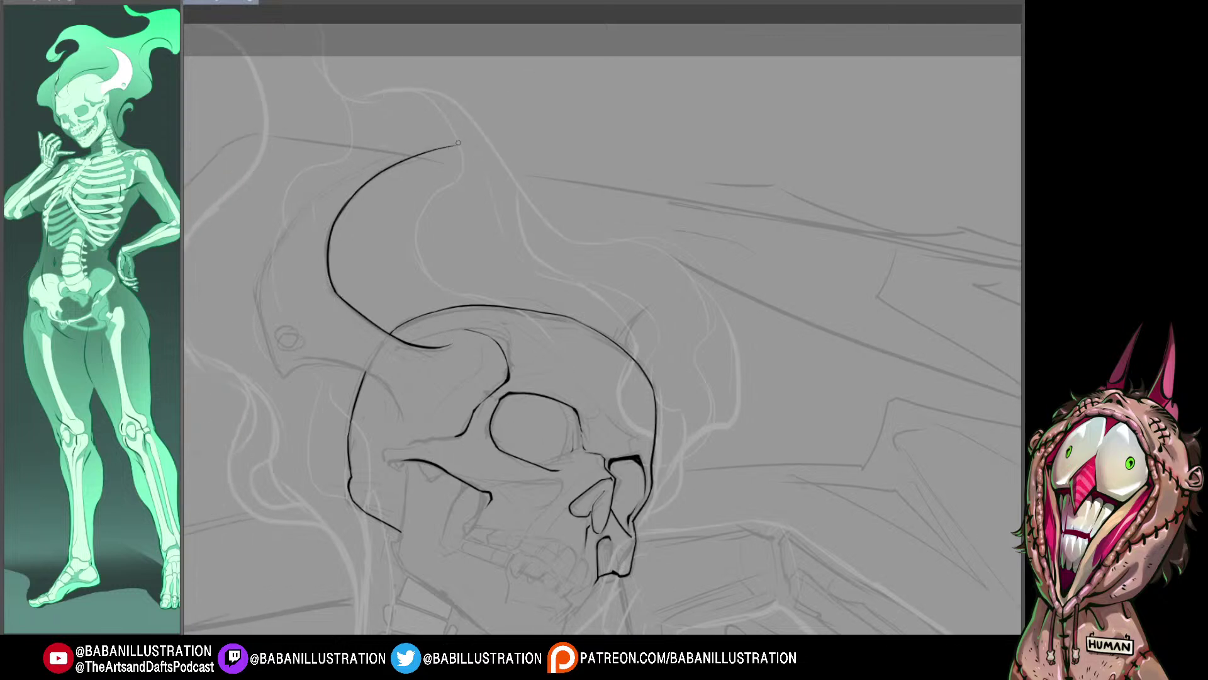
# Step: Ink the horn's outer curve from its widest bend up to meet the inner curve in a sharp tip
pyautogui.moveTo(441, 145)
pyautogui.mouseDown()
pyautogui.moveTo(271, 262)
pyautogui.moveTo(279, 235)
pyautogui.moveTo(430, 136)
pyautogui.mouseUp()
pyautogui.hotkey('ctrl', 'z')
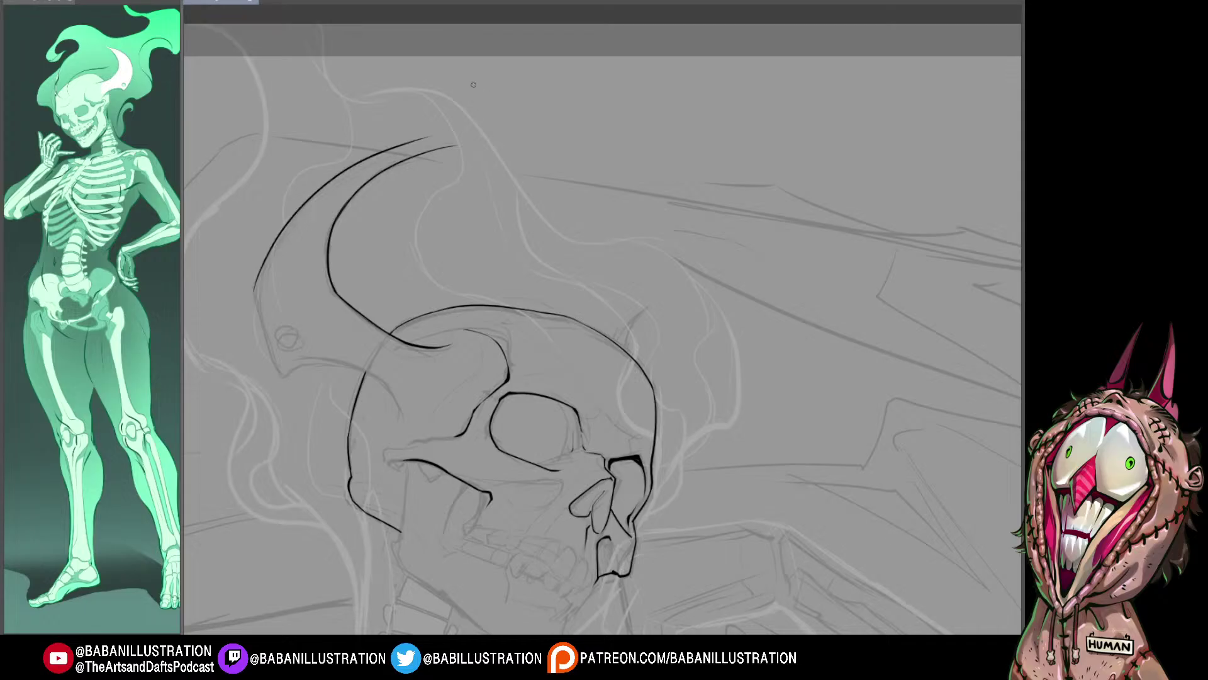
pyautogui.hotkey('ctrl', 'z')
pyautogui.moveTo(253, 293)
pyautogui.mouseDown()
pyautogui.moveTo(343, 177)
pyautogui.moveTo(430, 140)
pyautogui.moveTo(262, 272)
pyautogui.moveTo(384, 160)
pyautogui.moveTo(454, 145)
pyautogui.mouseUp()
pyautogui.hotkey('ctrl', 'z')
pyautogui.hotkey('ctrl', 'z')
pyautogui.moveTo(372, 166); pyautogui.dragTo(474, 146)
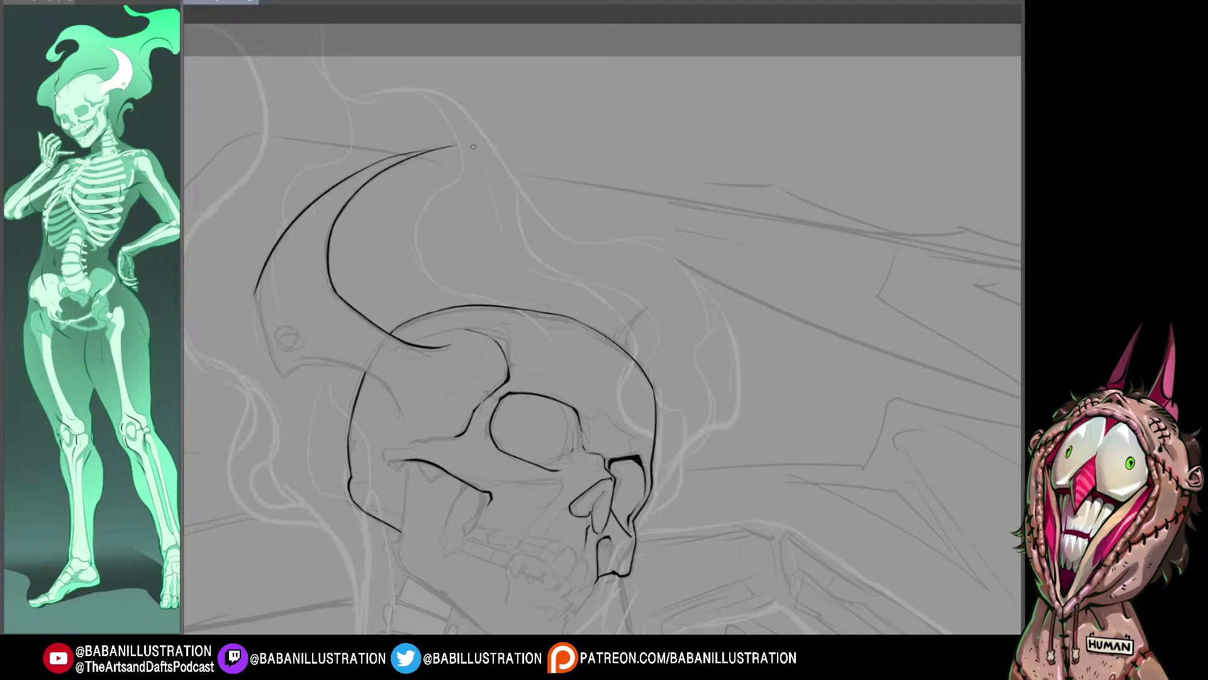
pyautogui.hotkey('ctrl', 'z')
pyautogui.moveTo(377, 162); pyautogui.dragTo(438, 144)
pyautogui.hotkey('ctrl', 'z')
pyautogui.moveTo(372, 164); pyautogui.dragTo(457, 145)
pyautogui.moveTo(430, 146); pyautogui.dragTo(457, 144)
pyautogui.moveTo(598, 338); pyautogui.dragTo(599, 331)
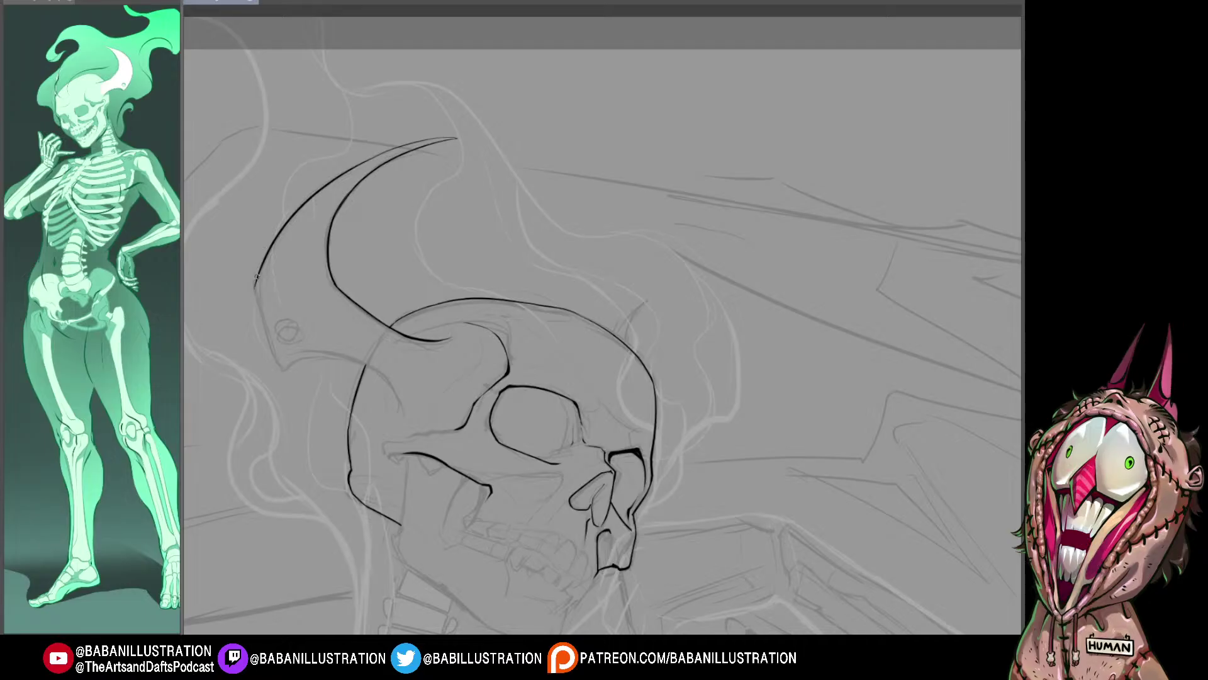
# Step: Ink the horn's outer edge from the end of the long curve down to its pointed lower corner
pyautogui.moveTo(255, 288); pyautogui.dragTo(277, 362)
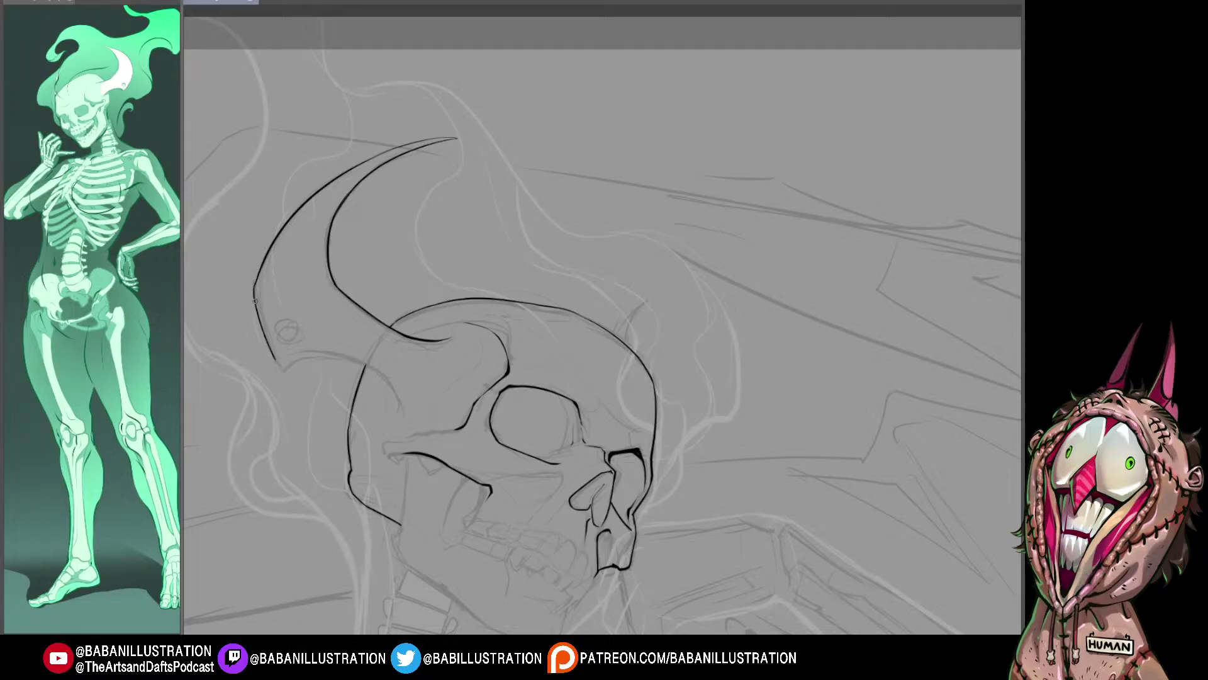
pyautogui.hotkey('ctrl', 'z')
pyautogui.moveTo(253, 283)
pyautogui.mouseDown()
pyautogui.moveTo(276, 364)
pyautogui.moveTo(254, 276)
pyautogui.moveTo(279, 369)
pyautogui.moveTo(352, 357)
pyautogui.mouseUp()
pyautogui.hotkey('ctrl', 'z')
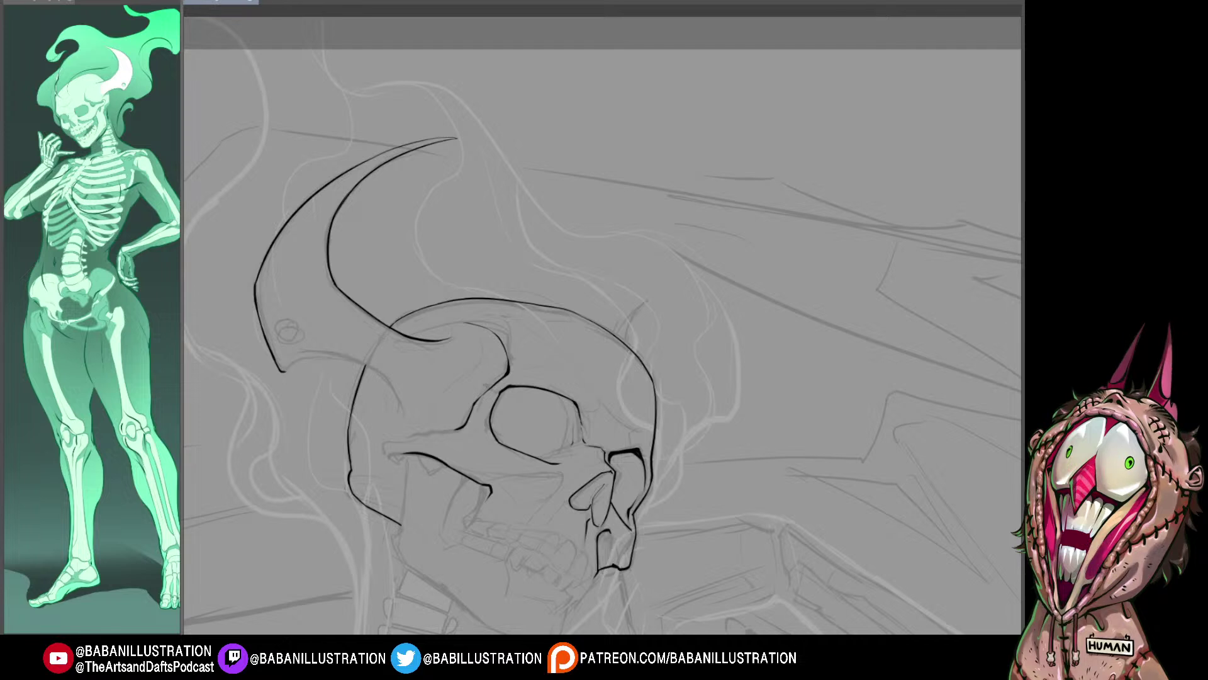
# Step: Ink the horn's lower edge from the pointed corner across the cranium's outline, curving down into the temple, rotating the canvas for the stroke
pyautogui.moveTo(283, 371)
pyautogui.mouseDown()
pyautogui.moveTo(316, 353)
pyautogui.moveTo(390, 379)
pyautogui.moveTo(405, 399)
pyautogui.mouseUp()
pyautogui.hotkey('ctrl', 'z')
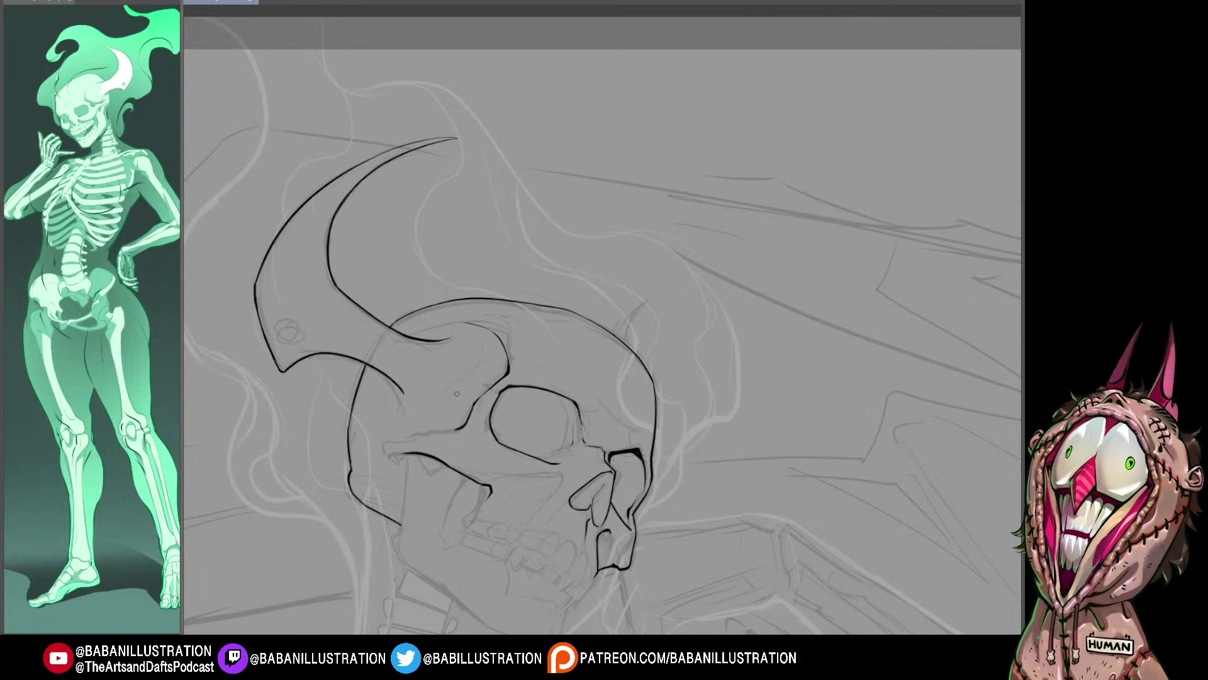
pyautogui.moveTo(282, 371); pyautogui.dragTo(365, 363)
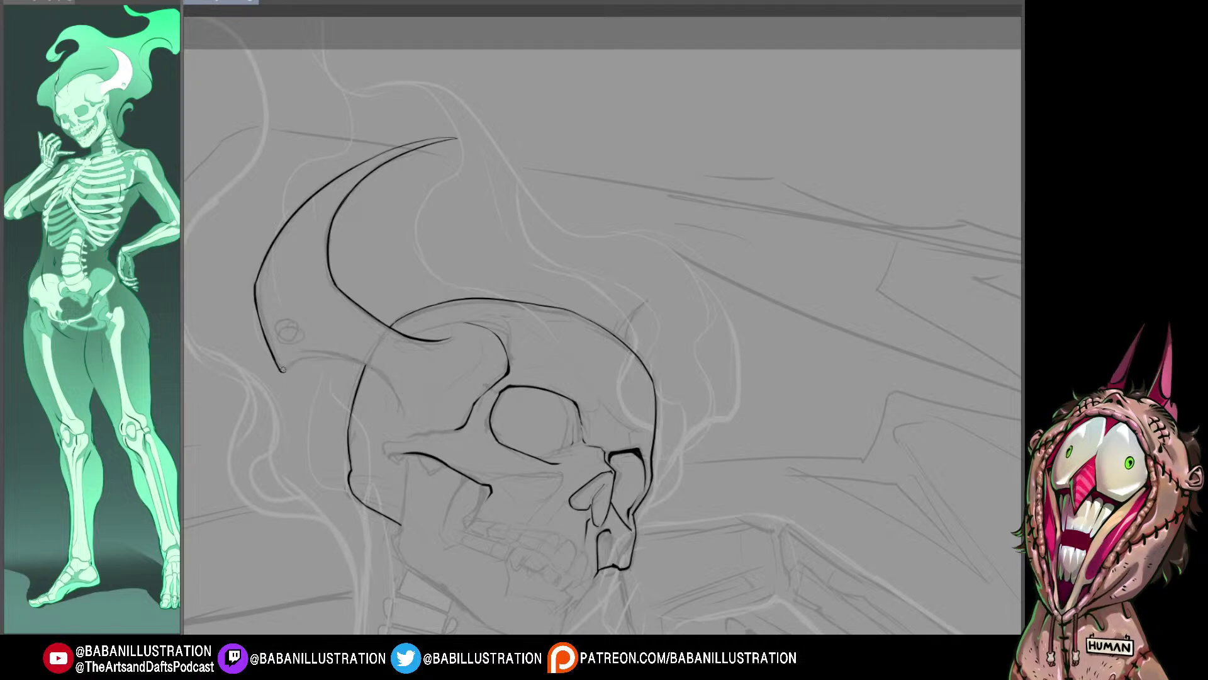
pyautogui.moveTo(283, 371); pyautogui.dragTo(364, 364)
pyautogui.press('h')
pyautogui.moveTo(693, 440); pyautogui.dragTo(343, 341)
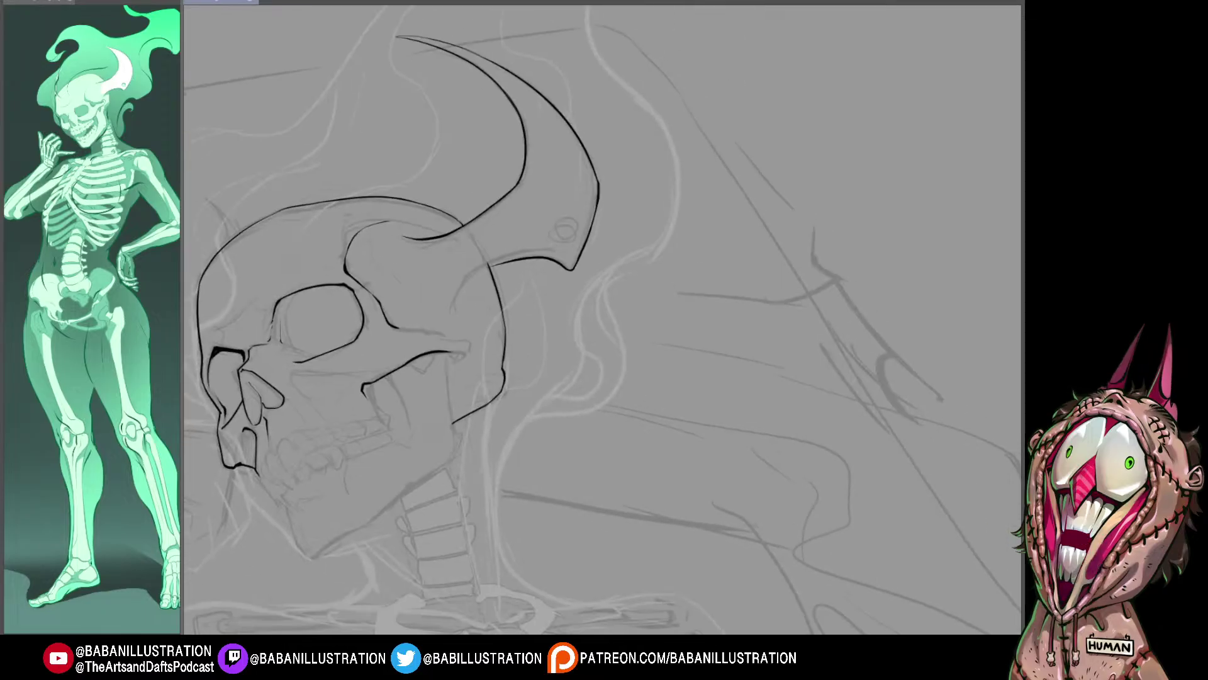
pyautogui.moveTo(755, 440)
pyautogui.mouseDown()
pyautogui.moveTo(790, 267)
pyautogui.moveTo(795, 290)
pyautogui.moveTo(795, 280)
pyautogui.mouseUp()
pyautogui.moveTo(530, 320)
pyautogui.mouseDown()
pyautogui.moveTo(546, 172)
pyautogui.moveTo(488, 266)
pyautogui.mouseUp()
pyautogui.hotkey('ctrl', 'z')
pyautogui.hotkey('ctrl', 'z')
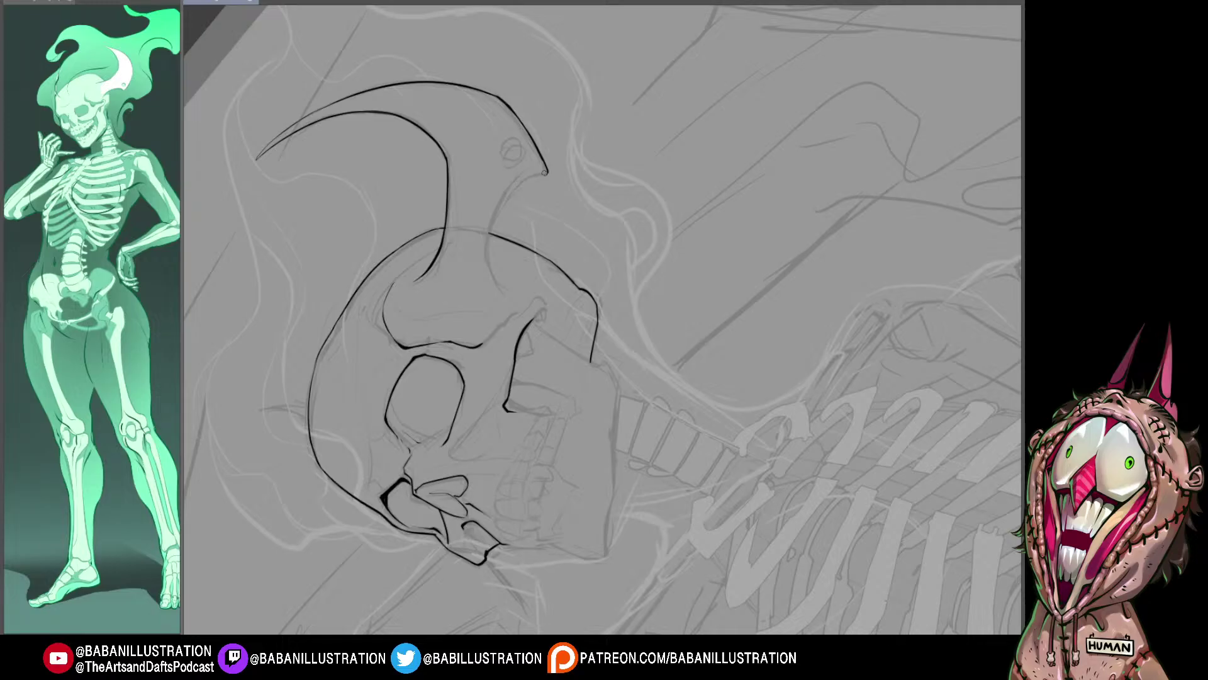
pyautogui.moveTo(546, 173)
pyautogui.mouseDown()
pyautogui.moveTo(491, 234)
pyautogui.moveTo(489, 272)
pyautogui.mouseUp()
pyautogui.moveTo(553, 181); pyautogui.dragTo(524, 77)
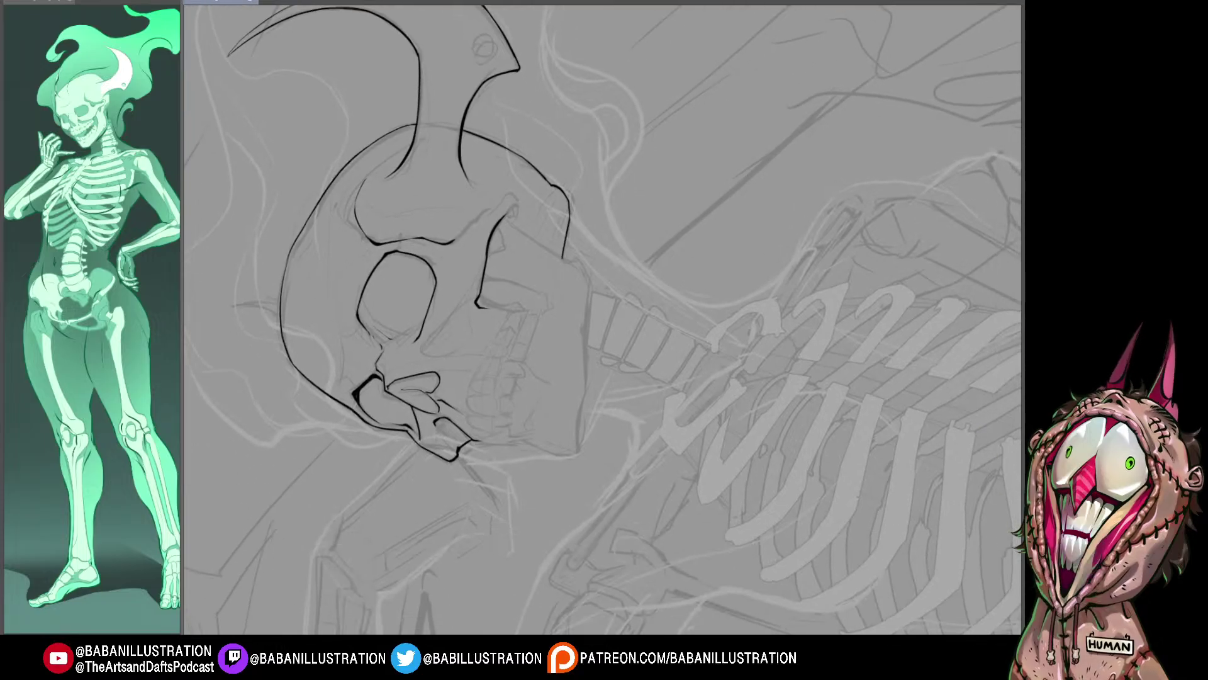
# Step: Ink the upper edge of the cheekbone's arch from the temple line back toward the jaw joint
pyautogui.hotkey('ctrl', '@')
pyautogui.moveTo(638, 149); pyautogui.dragTo(602, 181)
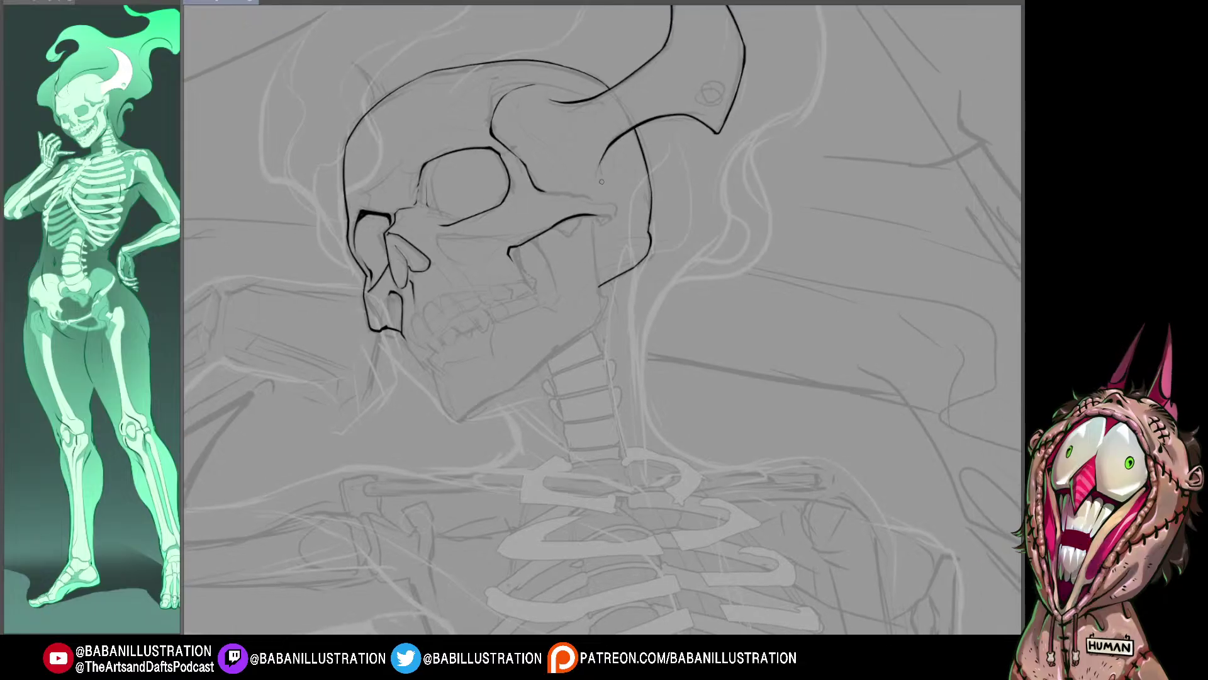
pyautogui.hotkey('ctrl', 'z')
pyautogui.moveTo(536, 189); pyautogui.dragTo(579, 193)
pyautogui.hotkey('ctrl', 'z')
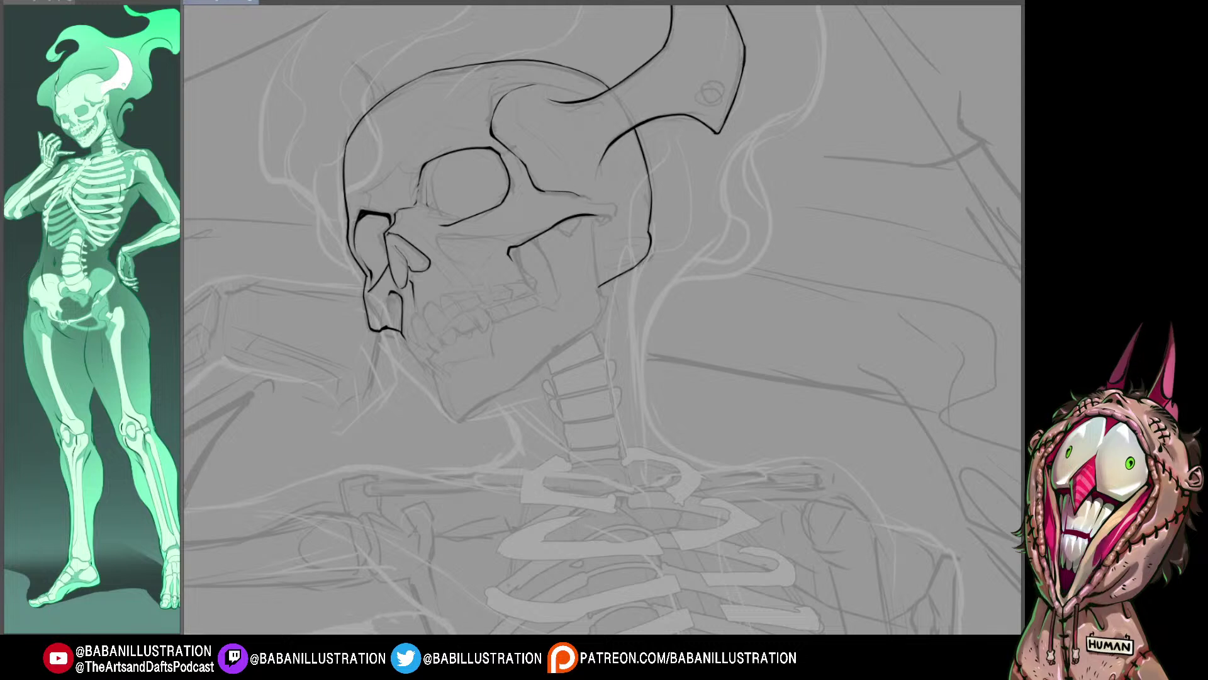
pyautogui.hotkey('ctrl', 'z')
pyautogui.hotkey('ctrl', 'z')
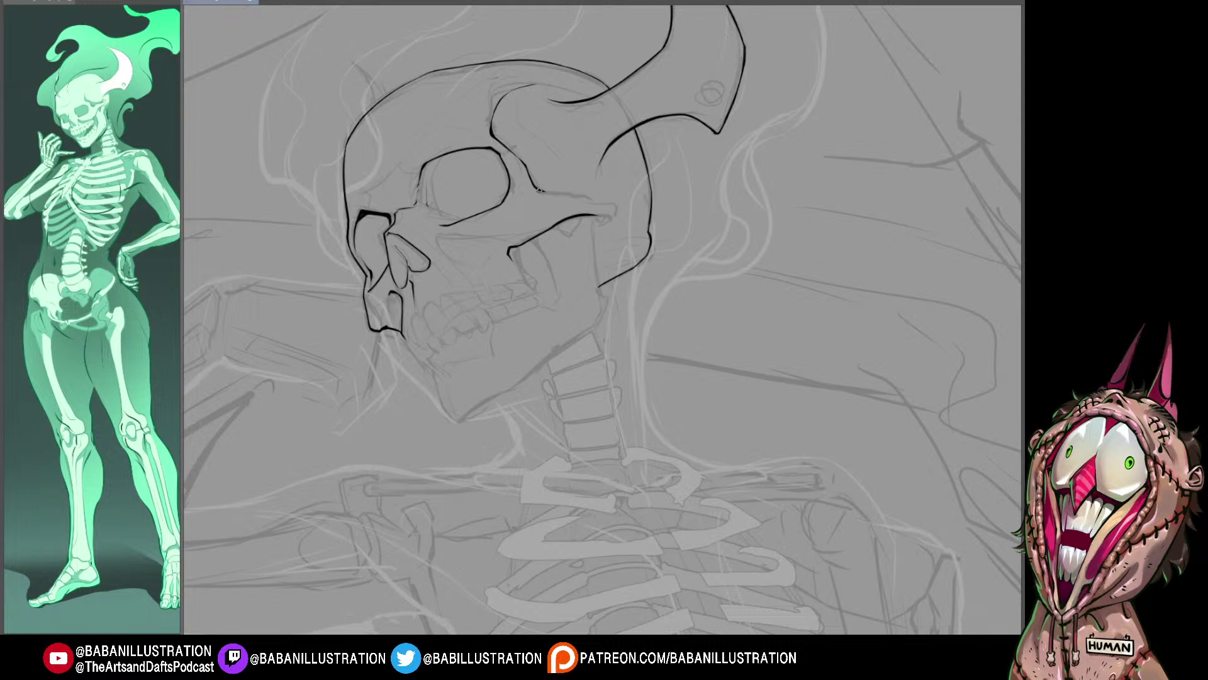
pyautogui.moveTo(538, 188)
pyautogui.mouseDown()
pyautogui.moveTo(597, 197)
pyautogui.moveTo(577, 194)
pyautogui.mouseUp()
pyautogui.hotkey('ctrl', 'z')
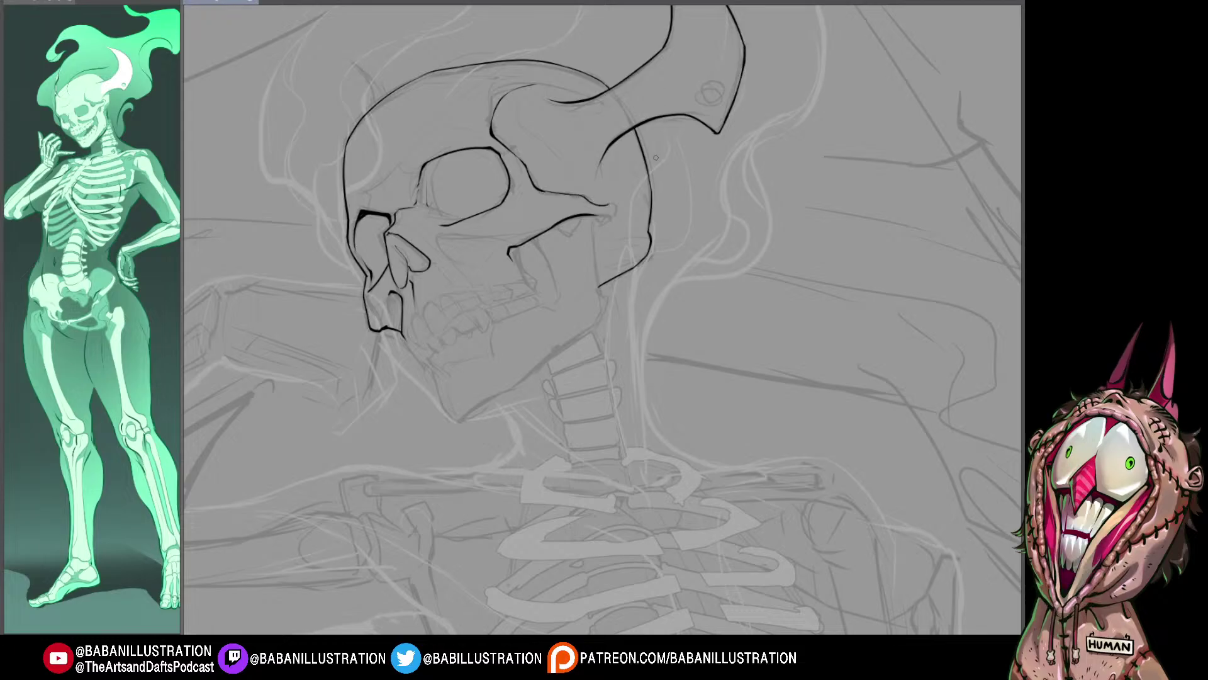
# Step: Ink the short hooked end of the cheekbone's arch, joining its upper and lower edges above the jaw joint
pyautogui.moveTo(620, 197); pyautogui.dragTo(611, 215)
pyautogui.hotkey('ctrl', 'z')
pyautogui.moveTo(620, 204); pyautogui.dragTo(603, 220)
pyautogui.moveTo(594, 215)
pyautogui.mouseDown()
pyautogui.moveTo(609, 219)
pyautogui.moveTo(619, 204)
pyautogui.mouseUp()
pyautogui.hotkey('ctrl', 'z')
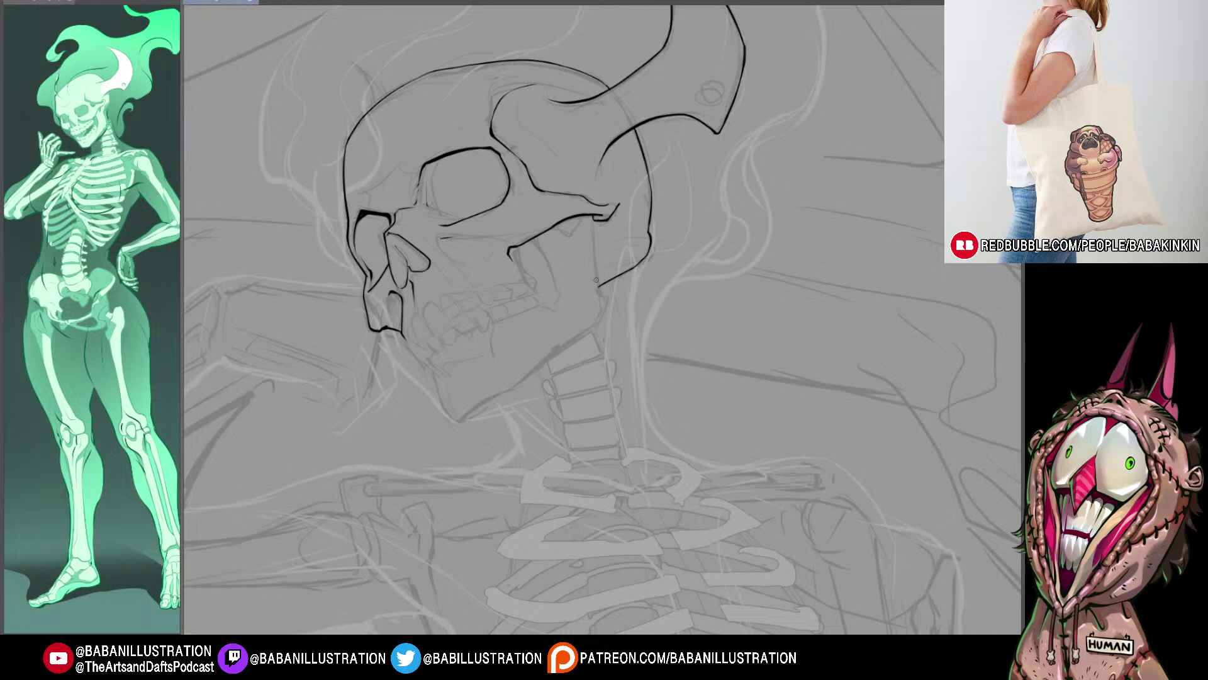
# Step: Fill the small recess at the front end of the cheekbone's lower edge with solid black
pyautogui.moveTo(596, 280); pyautogui.dragTo(571, 274)
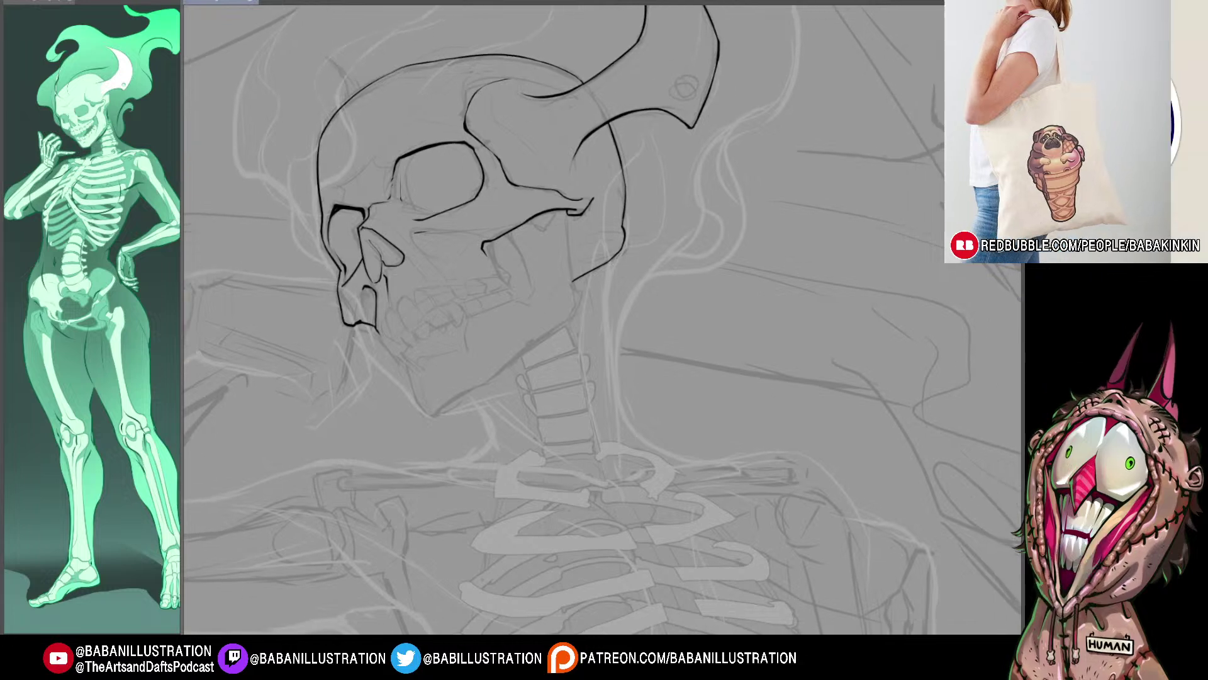
pyautogui.moveTo(491, 358); pyautogui.dragTo(484, 358)
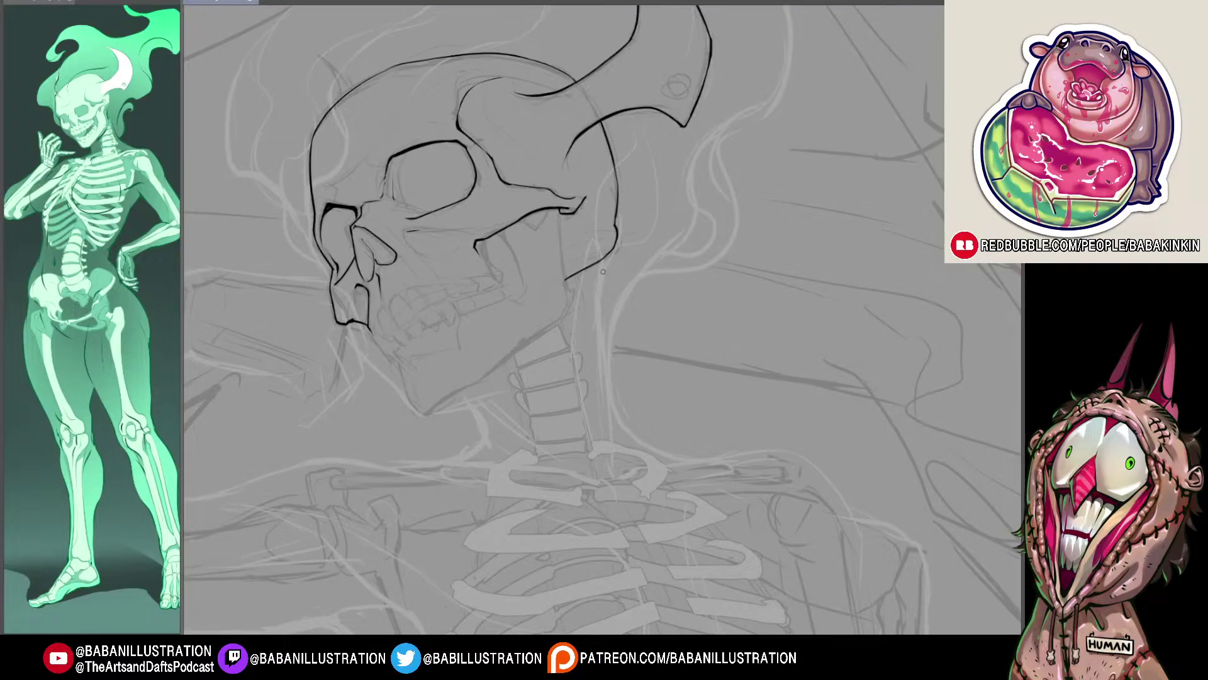
pyautogui.moveTo(593, 201); pyautogui.dragTo(596, 203)
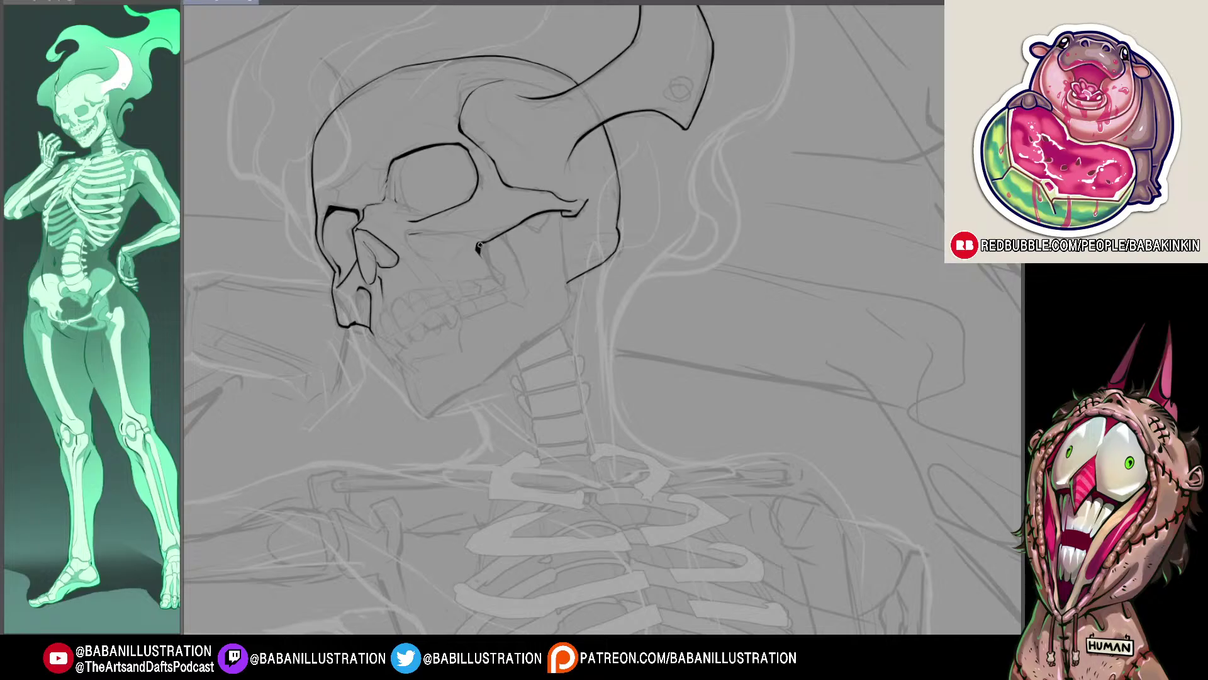
pyautogui.moveTo(479, 245); pyautogui.dragTo(483, 255)
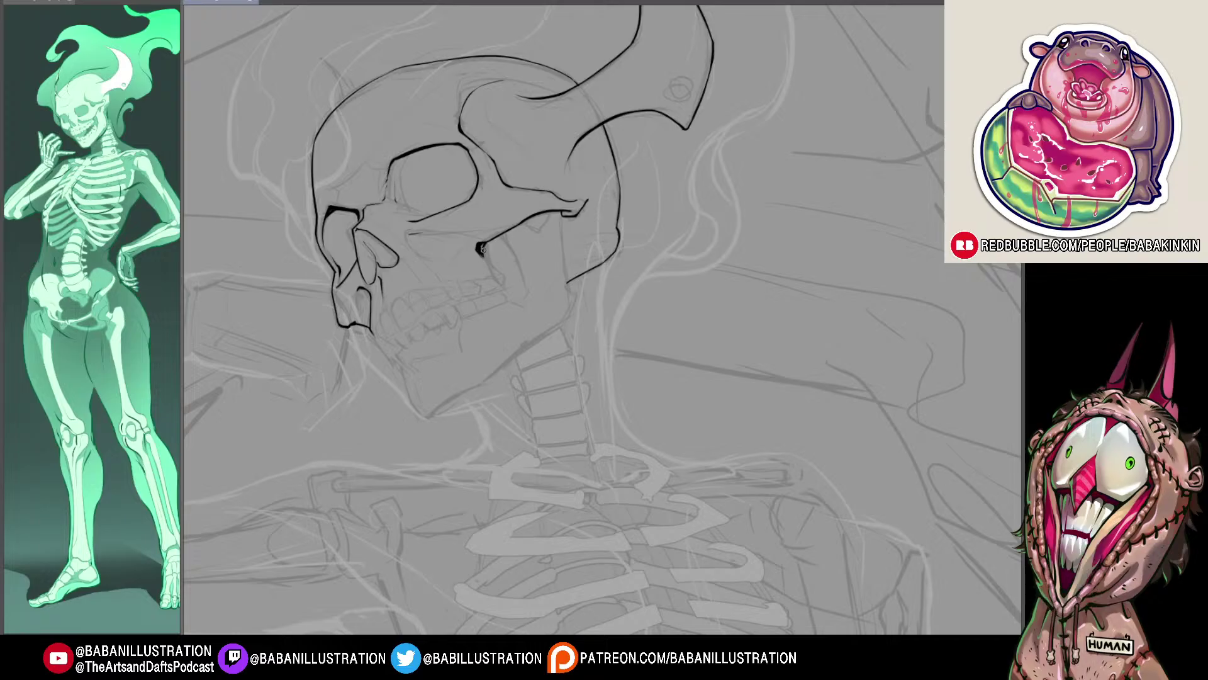
pyautogui.moveTo(483, 243); pyautogui.dragTo(481, 250)
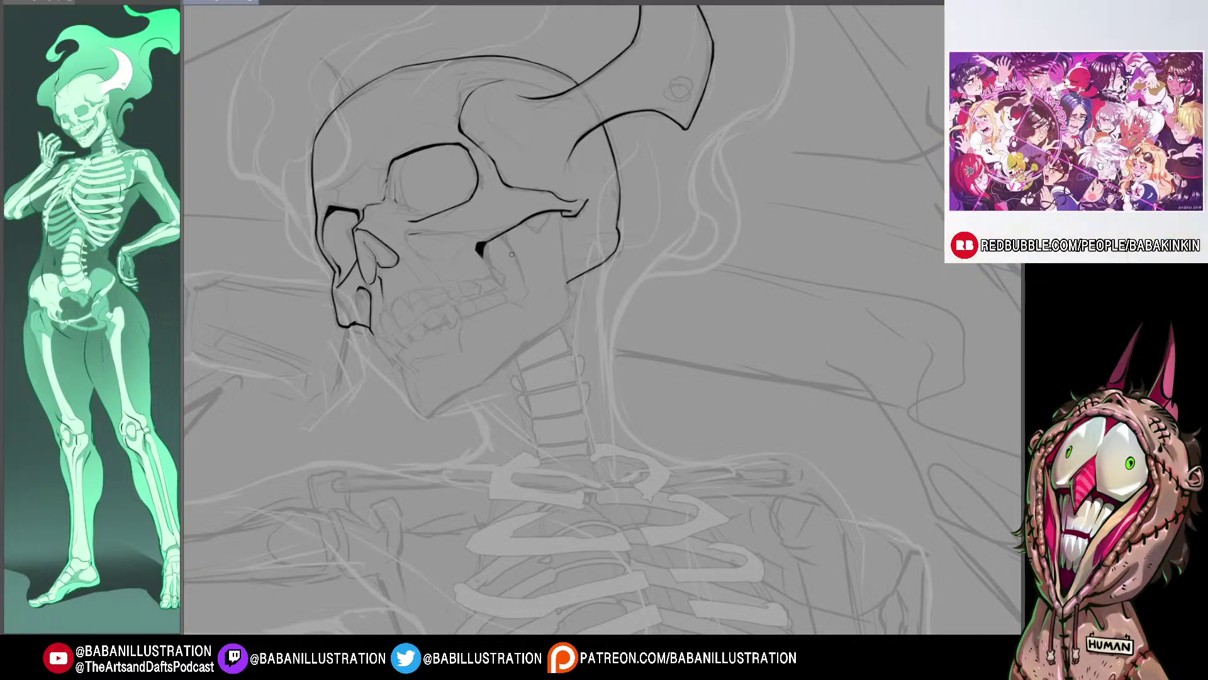
# Step: Ink the front contour of the lower jaw from below the nose and teeth down to the chin's tip
pyautogui.moveTo(369, 298)
pyautogui.mouseDown()
pyautogui.moveTo(373, 335)
pyautogui.moveTo(407, 392)
pyautogui.mouseUp()
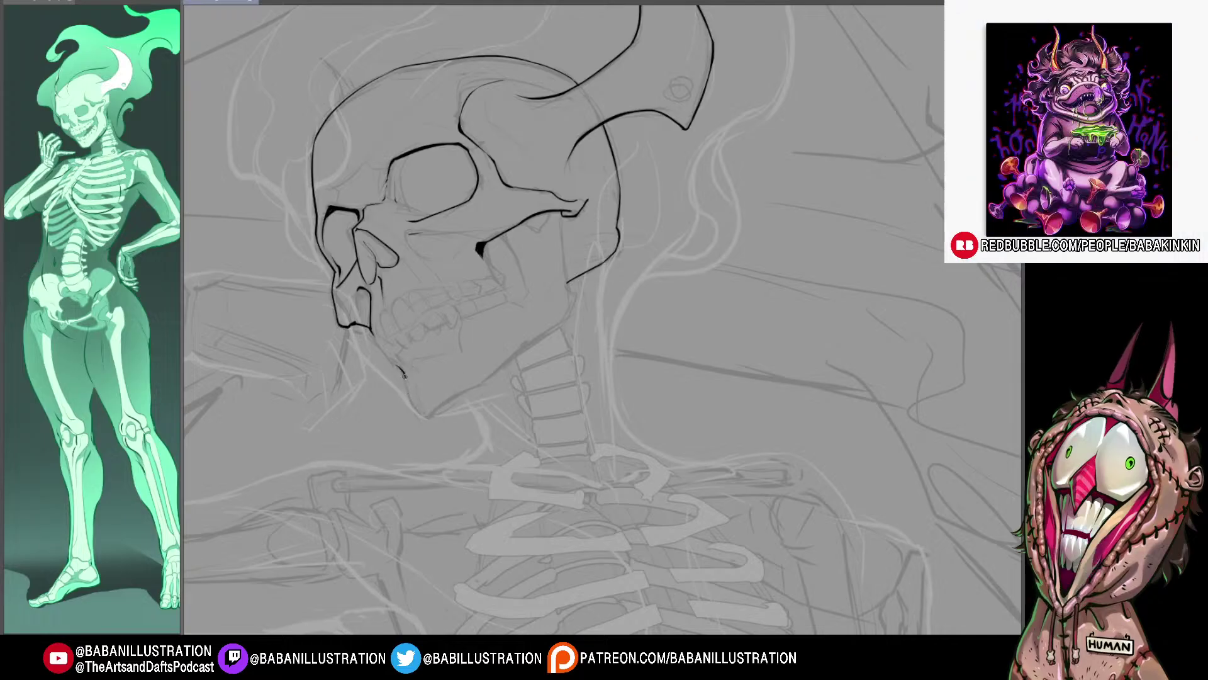
pyautogui.moveTo(403, 371); pyautogui.dragTo(423, 412)
pyautogui.hotkey('ctrl', 'z')
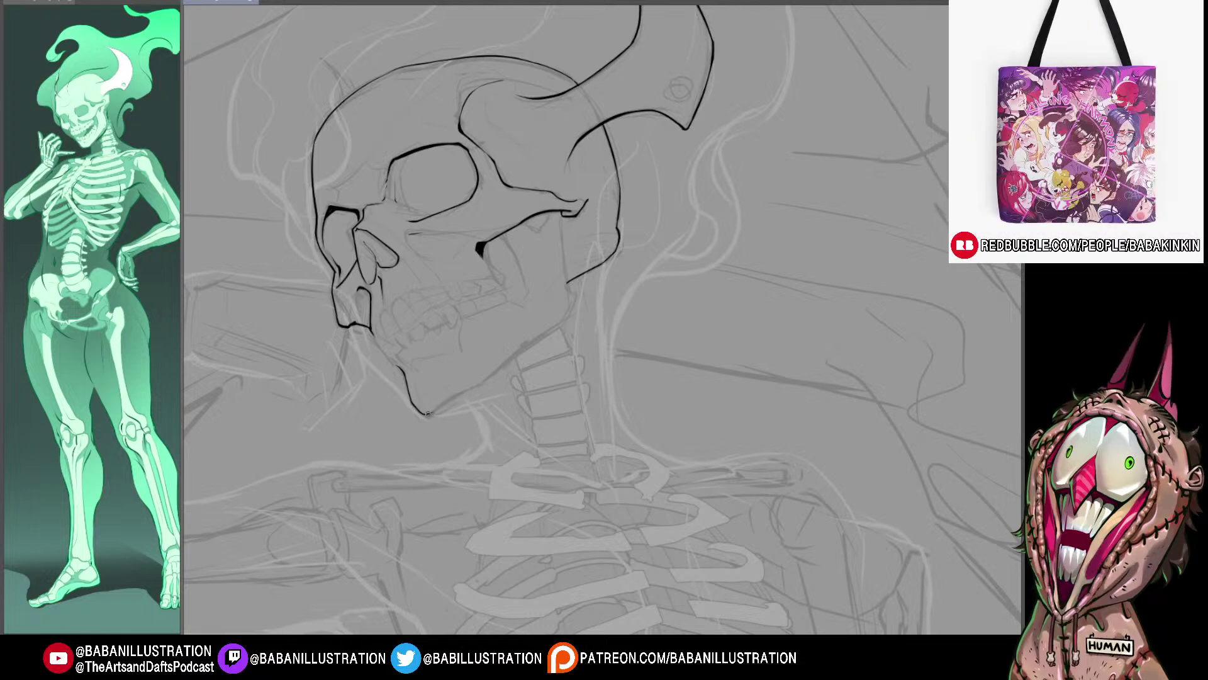
# Step: Ink the underside of the lower jaw from the chin's tip back to the jaw's rear corner
pyautogui.moveTo(428, 414); pyautogui.dragTo(485, 378)
pyautogui.hotkey('ctrl', 'z')
pyautogui.hotkey('ctrl', 'z')
pyautogui.moveTo(428, 414); pyautogui.dragTo(489, 374)
pyautogui.hotkey('ctrl', 'z')
pyautogui.hotkey('ctrl', 'z')
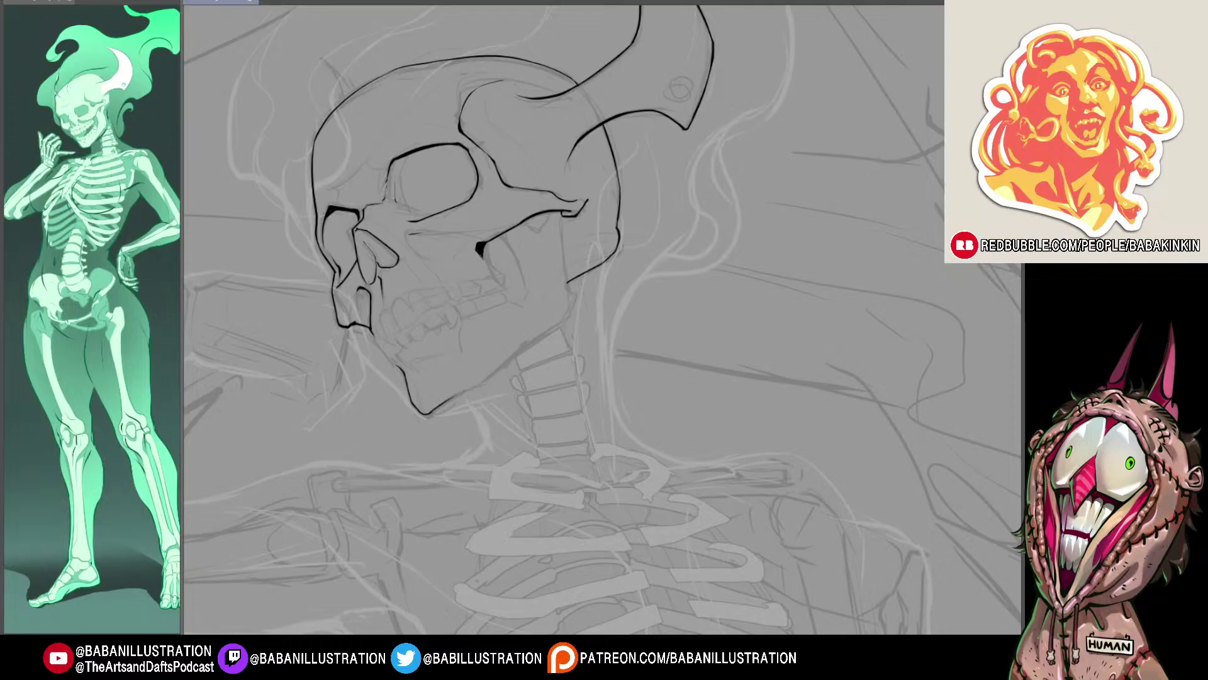
pyautogui.moveTo(426, 415); pyautogui.dragTo(485, 379)
pyautogui.hotkey('ctrl', 'z')
pyautogui.moveTo(428, 413); pyautogui.dragTo(564, 321)
pyautogui.hotkey('ctrl', 'z')
pyautogui.moveTo(479, 385); pyautogui.dragTo(561, 325)
pyautogui.hotkey('ctrl', 'z')
pyautogui.moveTo(477, 387); pyautogui.dragTo(563, 328)
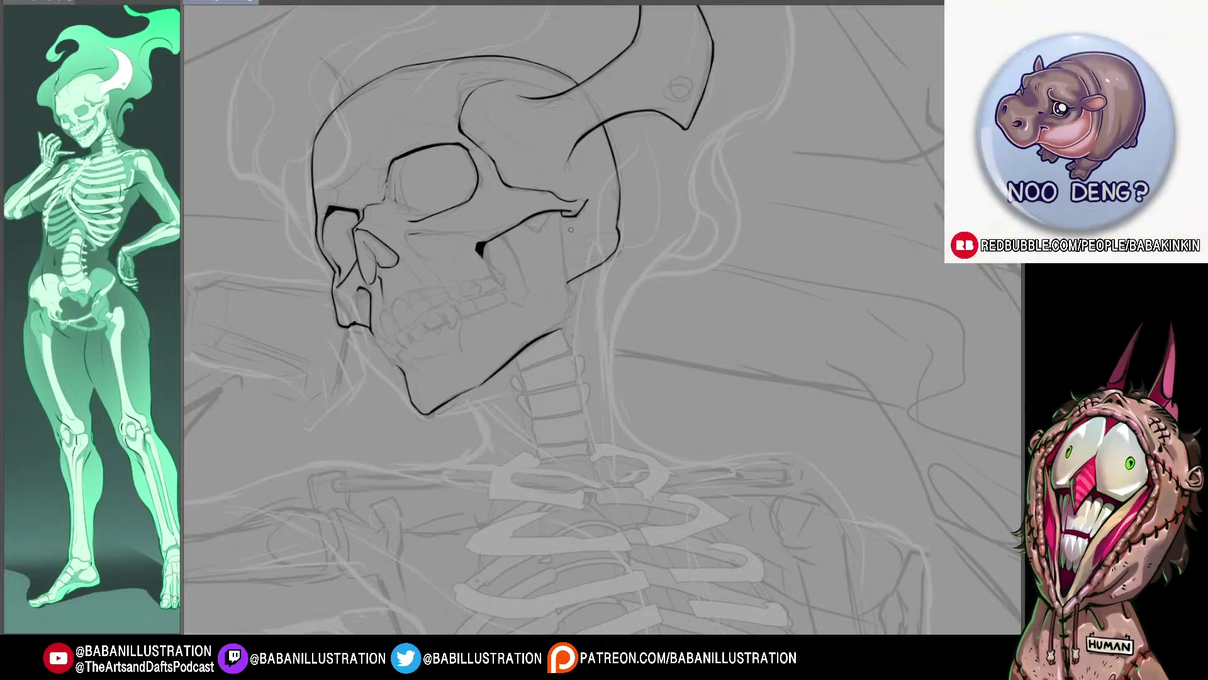
# Step: Ink the jaw's rear edge between the cheekbone's arch and the jaw's corner, and outline a small hole near the horn's pointed lower corner
pyautogui.moveTo(559, 220)
pyautogui.mouseDown()
pyautogui.moveTo(559, 323)
pyautogui.moveTo(567, 308)
pyautogui.moveTo(549, 332)
pyautogui.mouseUp()
pyautogui.hotkey('ctrl', 'z')
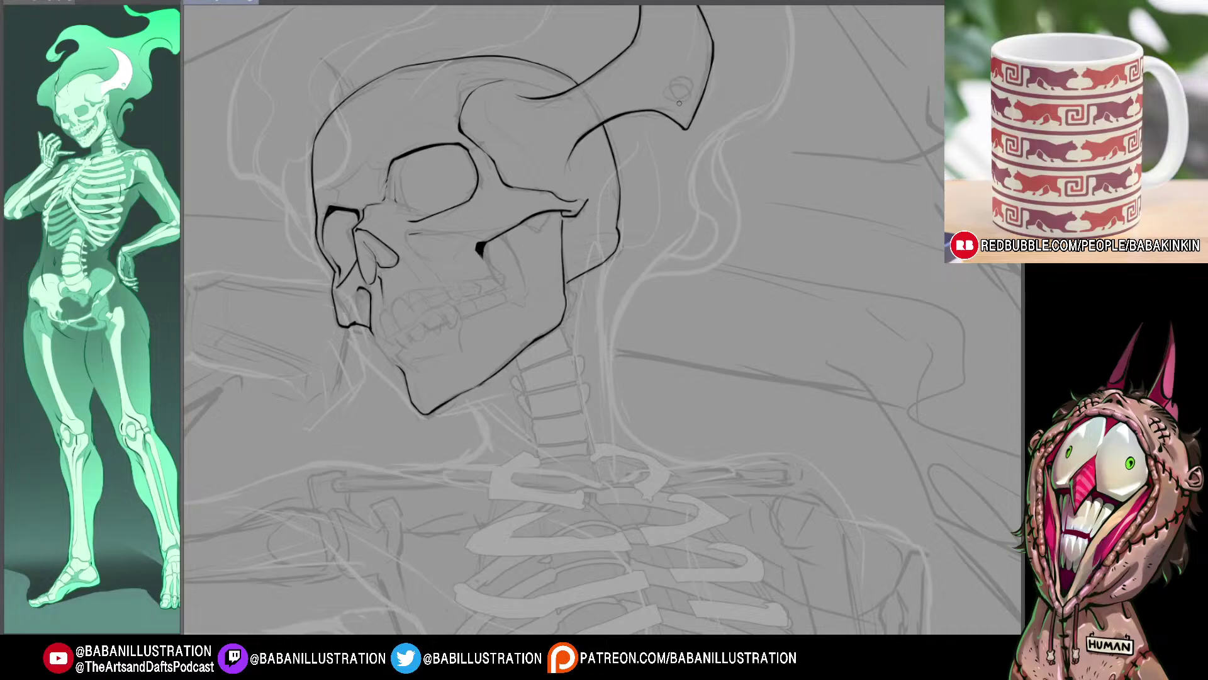
pyautogui.moveTo(679, 99); pyautogui.dragTo(686, 98)
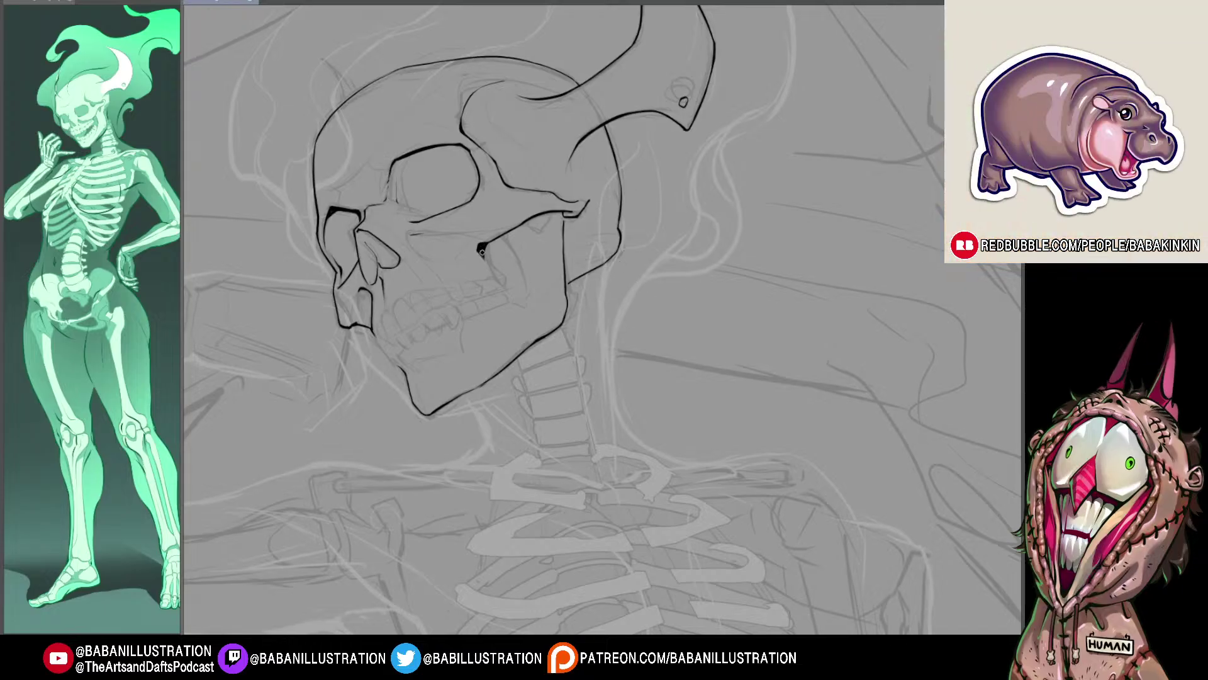
pyautogui.moveTo(482, 252); pyautogui.dragTo(483, 256)
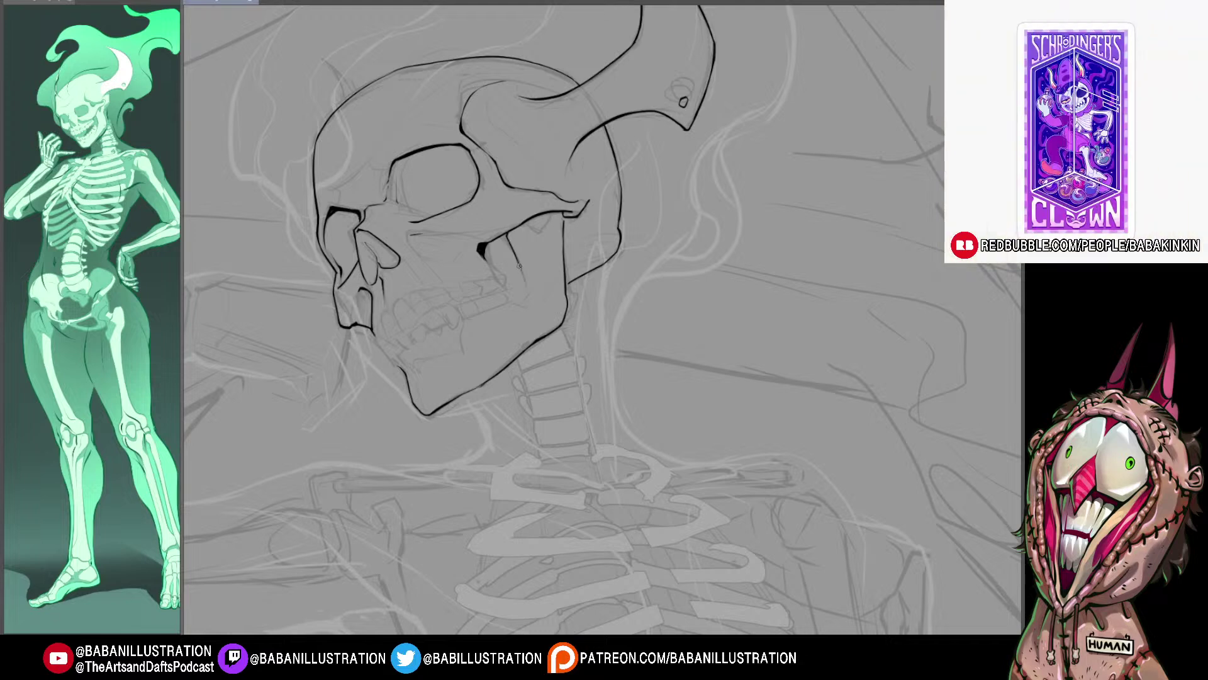
# Step: Ink the curved front edge of the jaw's upright branch and the small pointed notch beneath the cheekbone's arch
pyautogui.moveTo(516, 263); pyautogui.dragTo(519, 302)
pyautogui.hotkey('ctrl', 'z')
pyautogui.moveTo(528, 225); pyautogui.dragTo(544, 231)
pyautogui.hotkey('ctrl', 'z')
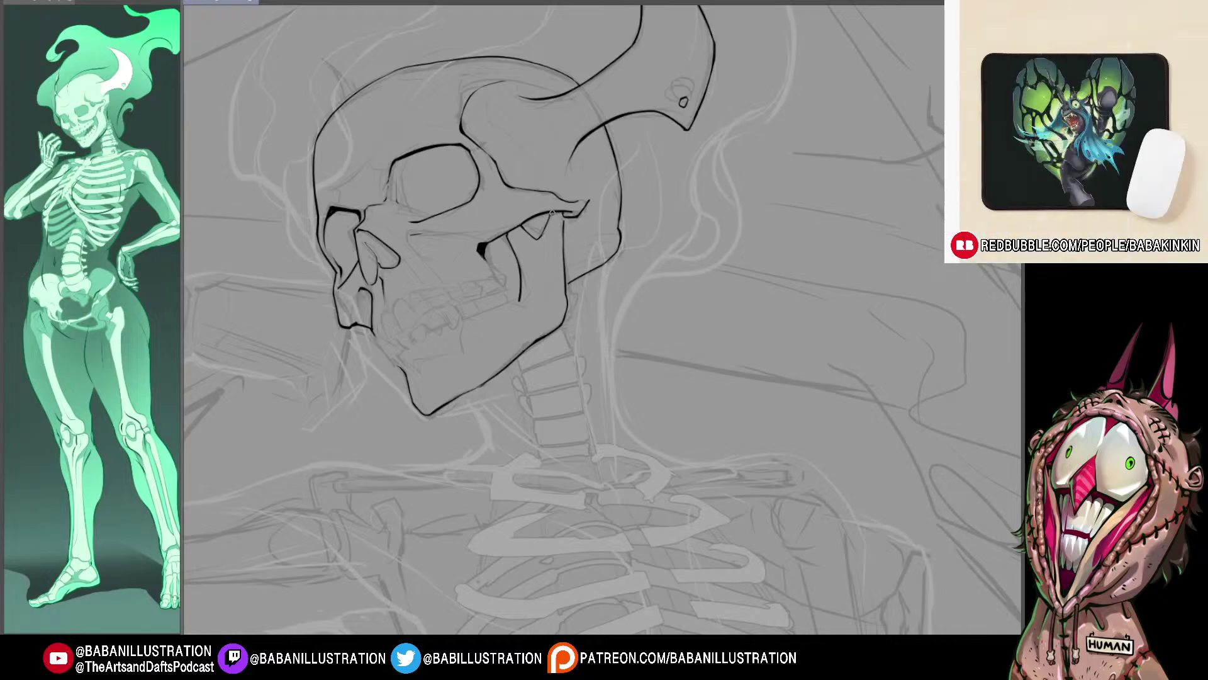
pyautogui.moveTo(538, 238); pyautogui.dragTo(549, 218)
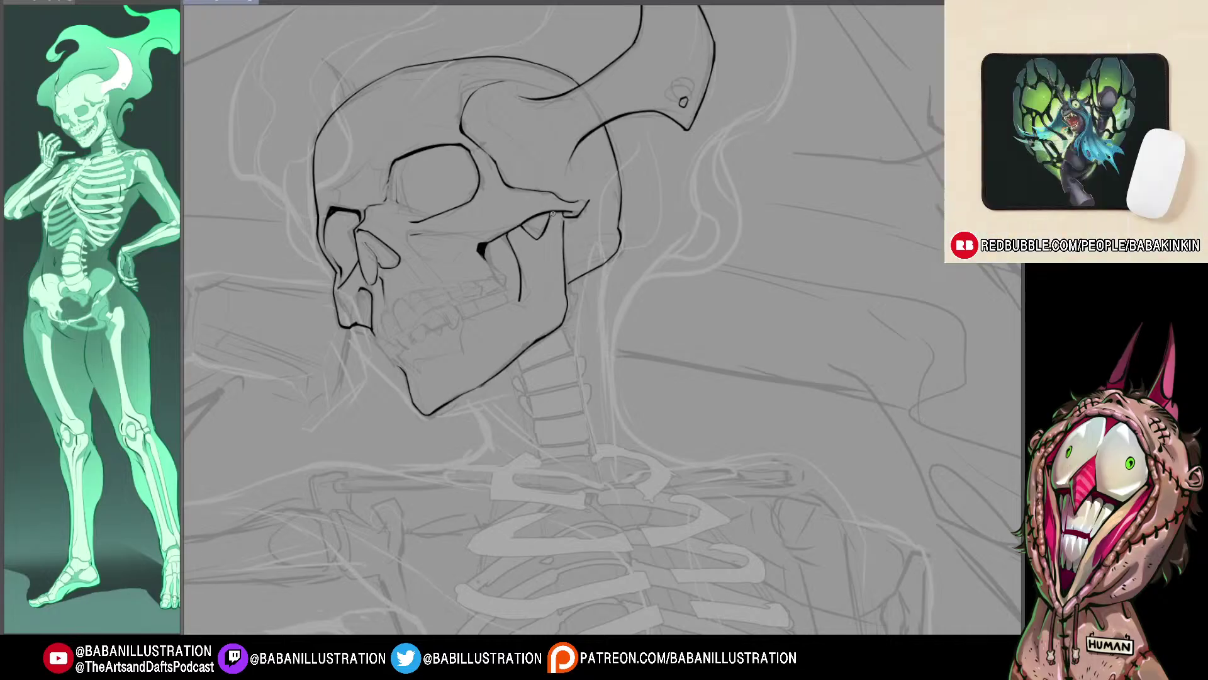
pyautogui.moveTo(403, 35); pyautogui.dragTo(411, 43)
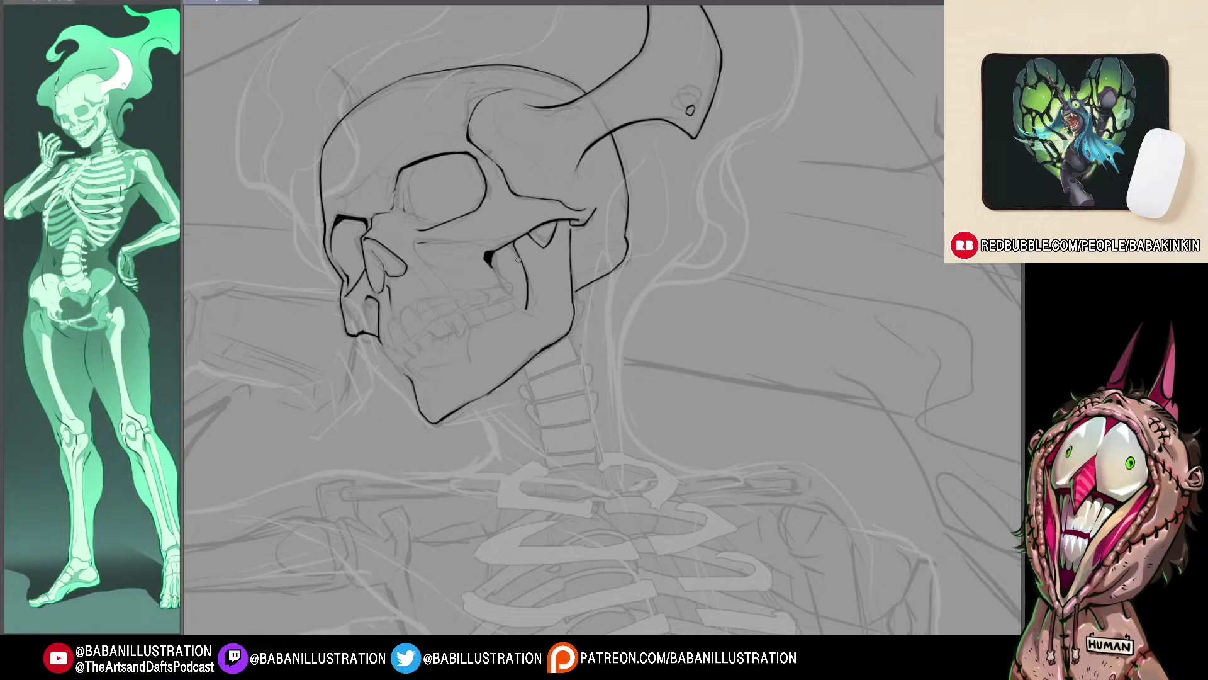
pyautogui.scroll(-4, 517, 259)
pyautogui.scroll(2, 518, 259)
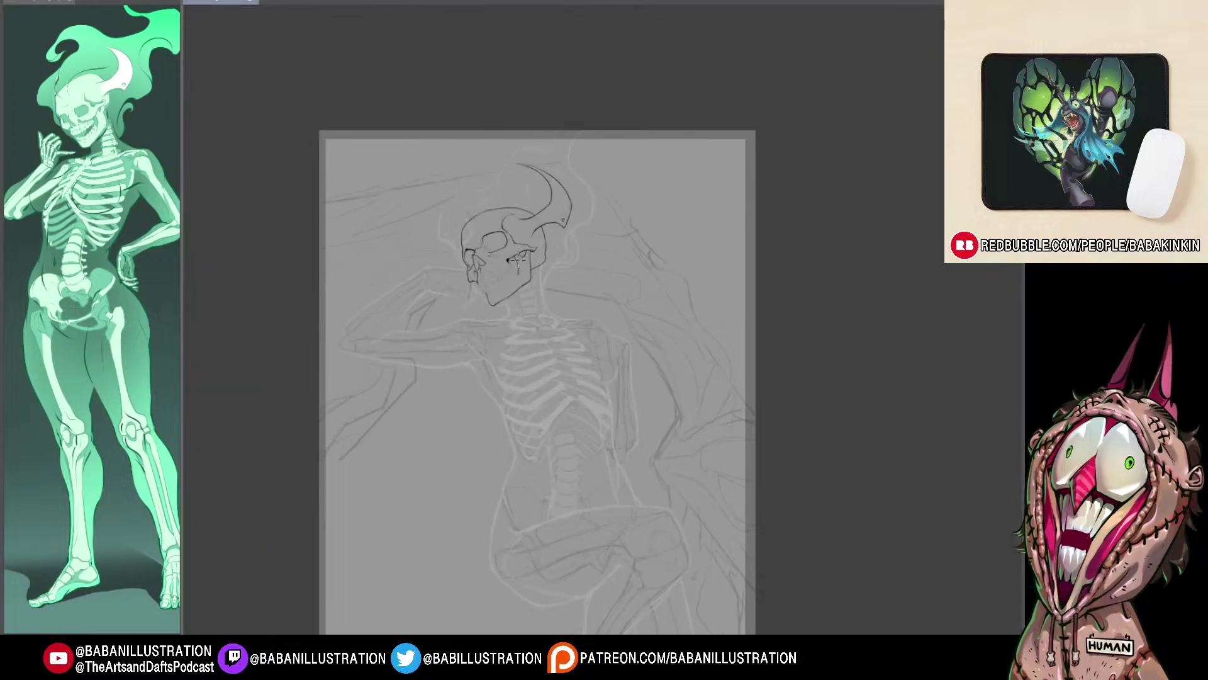
pyautogui.scroll(4, 518, 259)
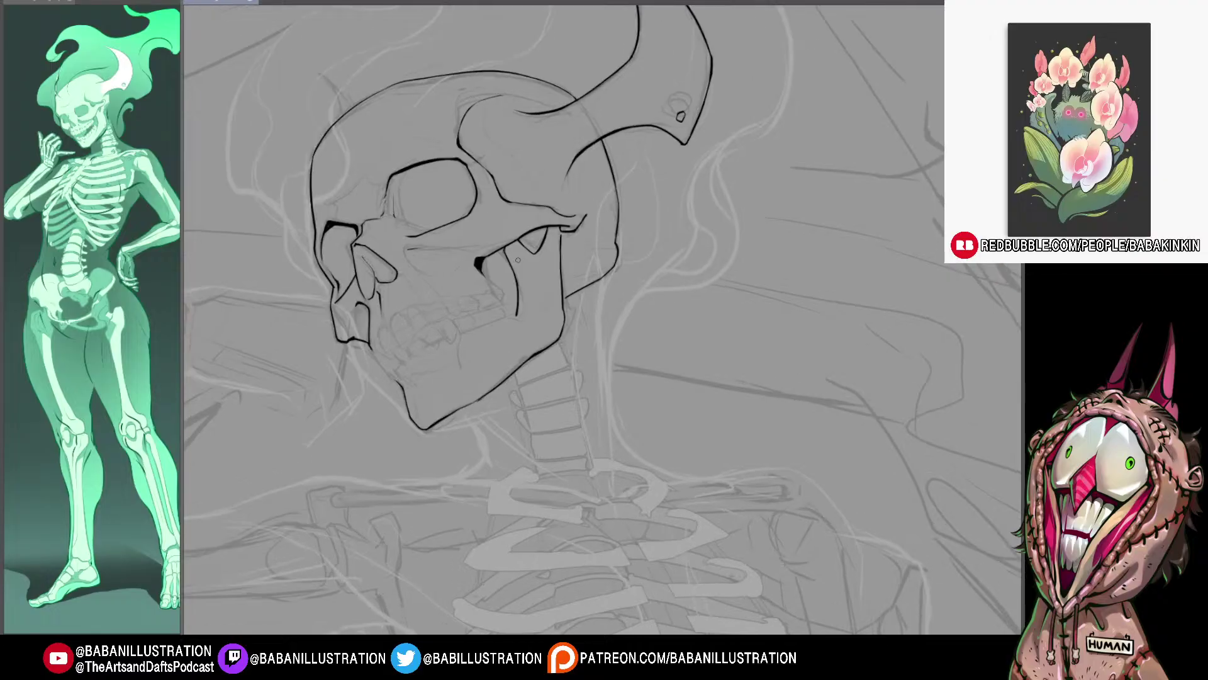
pyautogui.scroll(1, 531, 364)
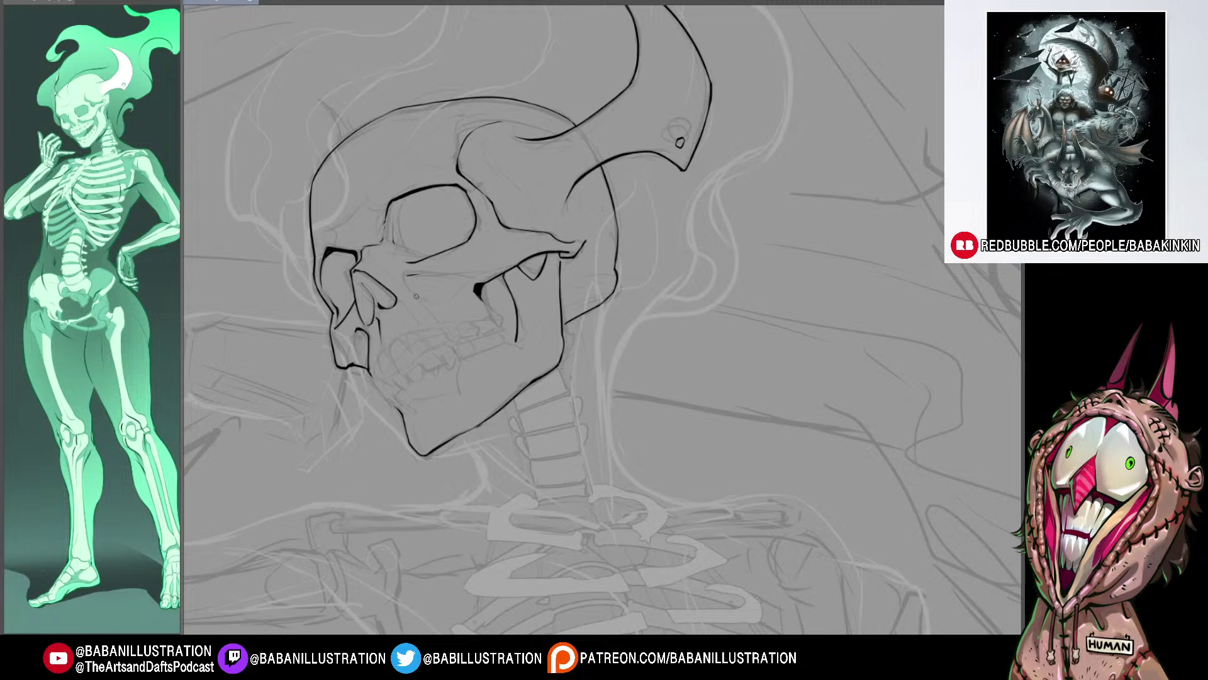
pyautogui.moveTo(416, 296); pyautogui.dragTo(403, 293)
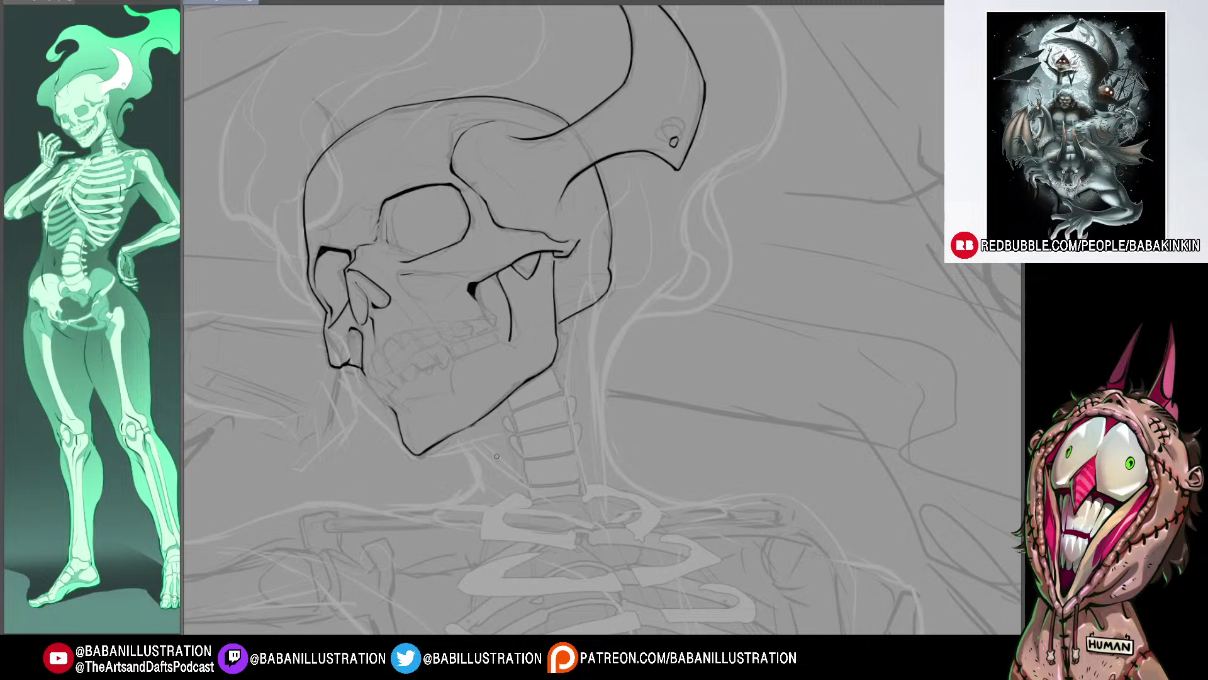
pyautogui.moveTo(497, 456); pyautogui.dragTo(475, 418)
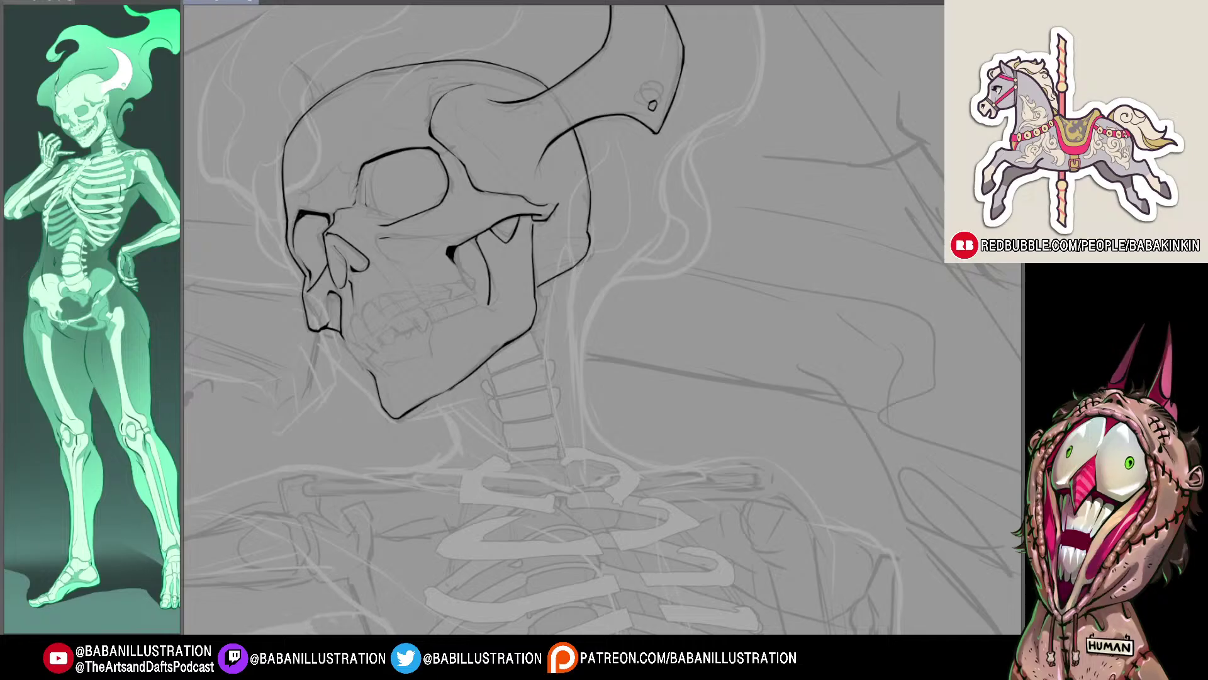
# Step: Try to ink the outline of the top neck vertebra just beneath the jaw
pyautogui.moveTo(507, 380)
pyautogui.mouseDown()
pyautogui.moveTo(469, 381)
pyautogui.moveTo(506, 372)
pyautogui.moveTo(503, 359)
pyautogui.moveTo(541, 356)
pyautogui.mouseUp()
pyautogui.moveTo(541, 357); pyautogui.dragTo(477, 392)
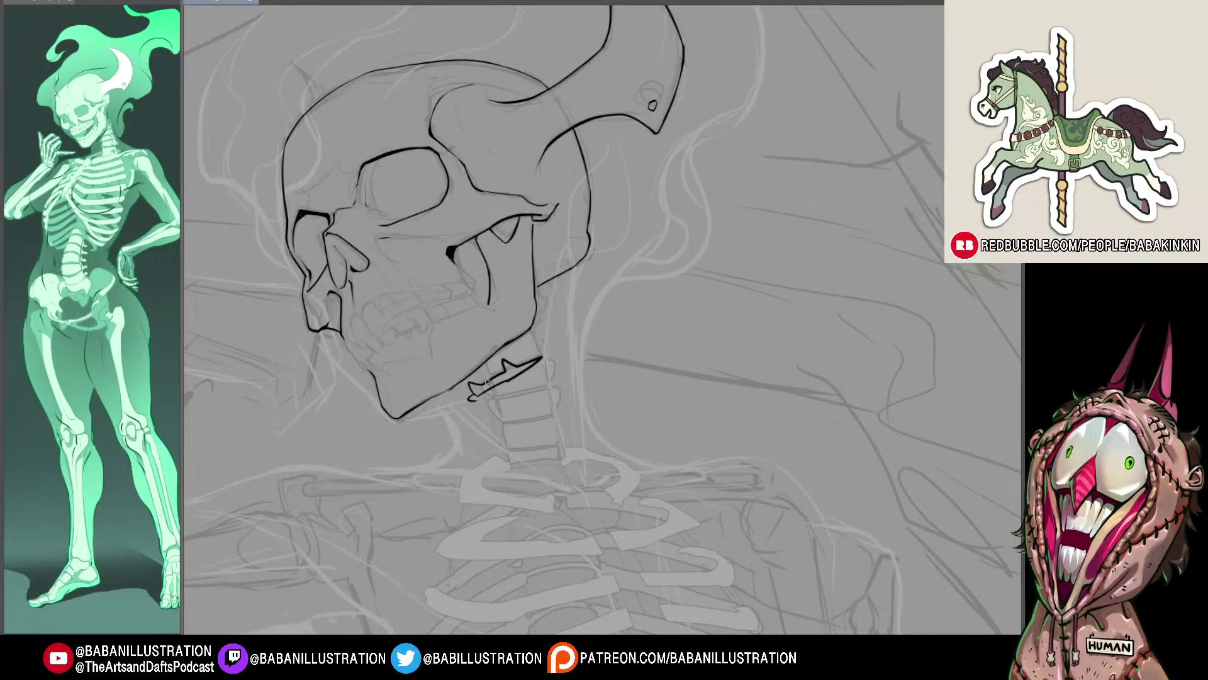
pyautogui.hotkey('ctrl', 'z')
pyautogui.hotkey('ctrl', 'z')
pyautogui.hotkey('ctrl', 'z')
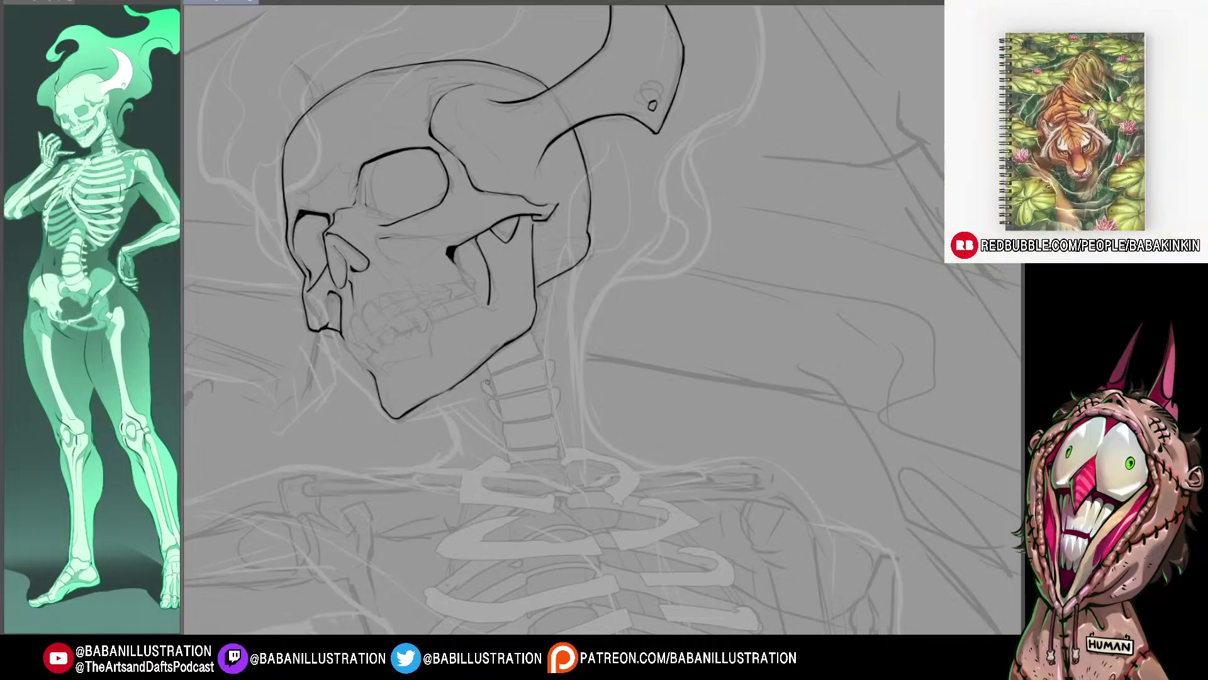